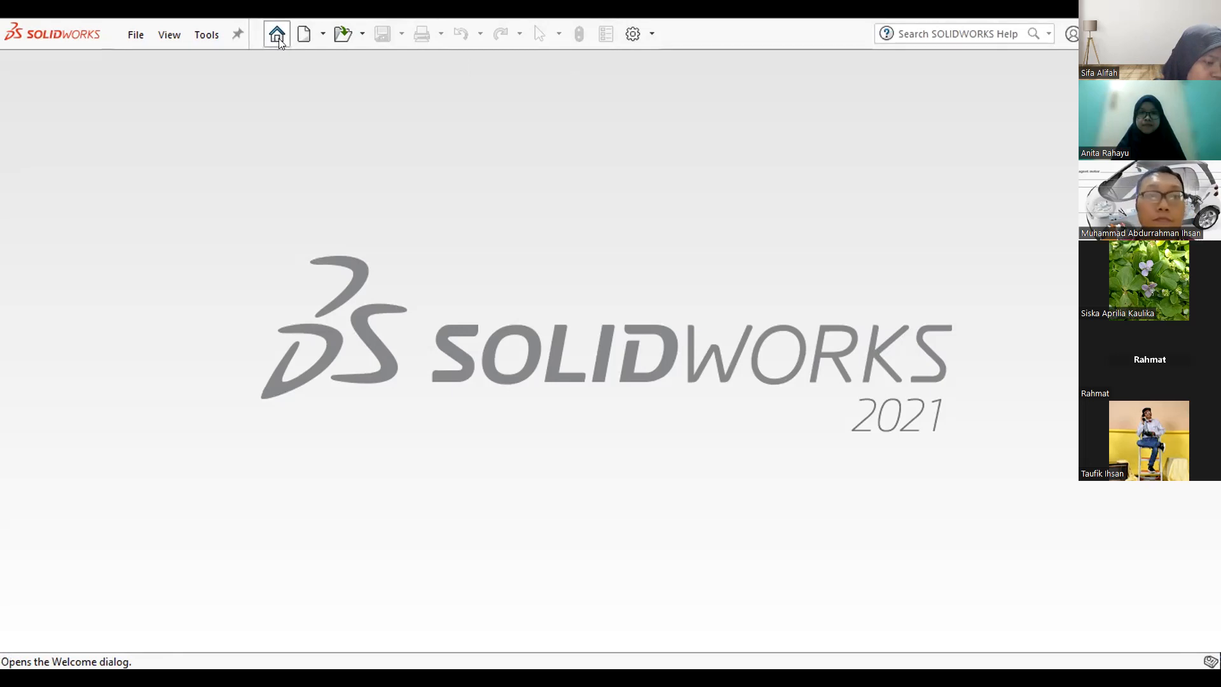
Create a new part document from the Welcome dialog.
{"action": "left_click", "coordinate": [278, 38]}
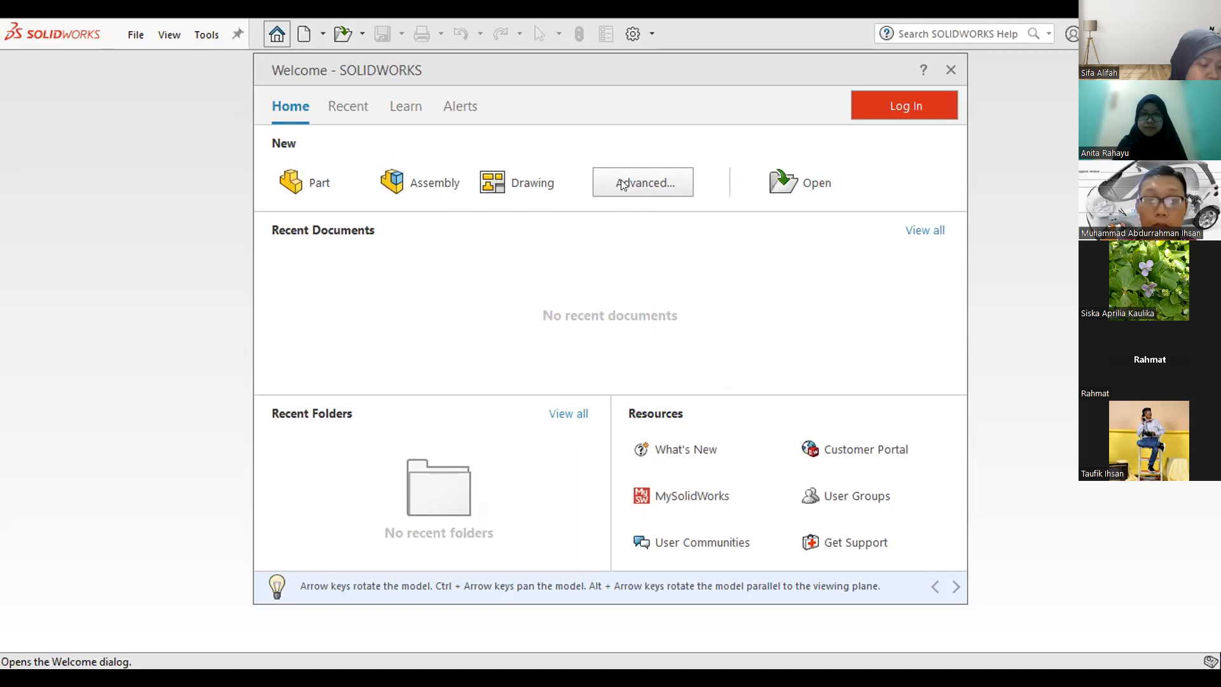
{"action": "left_click_drag", "start_coordinate": [419, 248], "coordinate": [489, 287]}
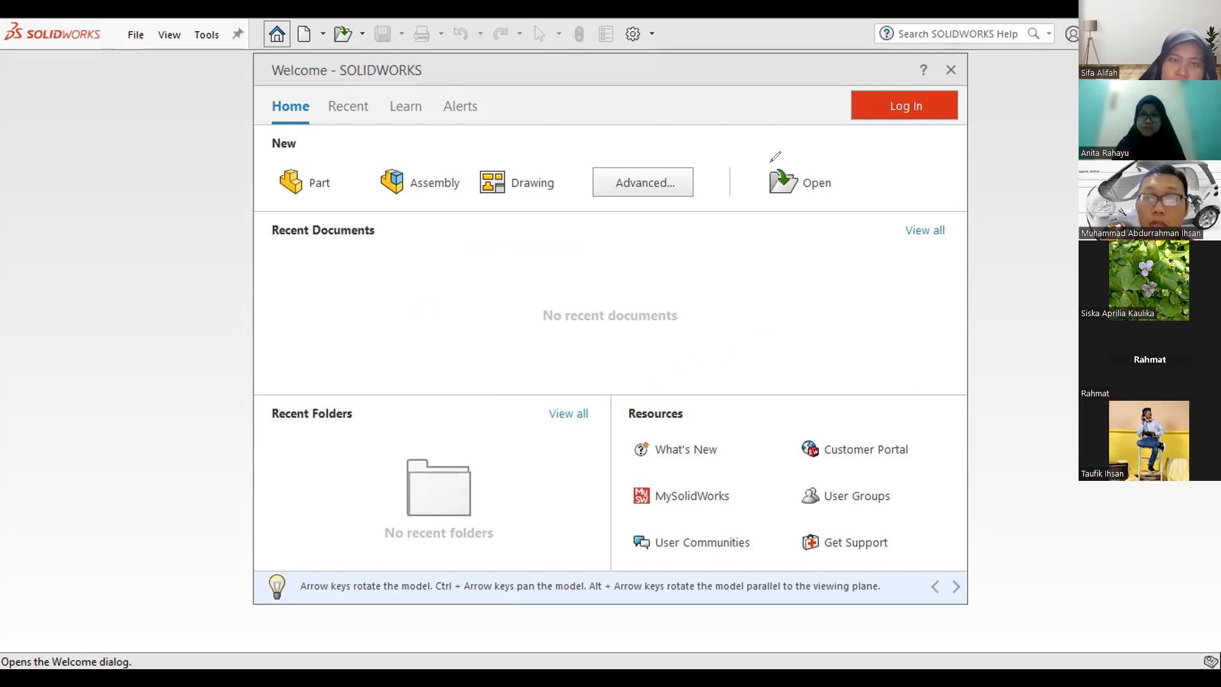
{"action": "left_click", "coordinate": [318, 175]}
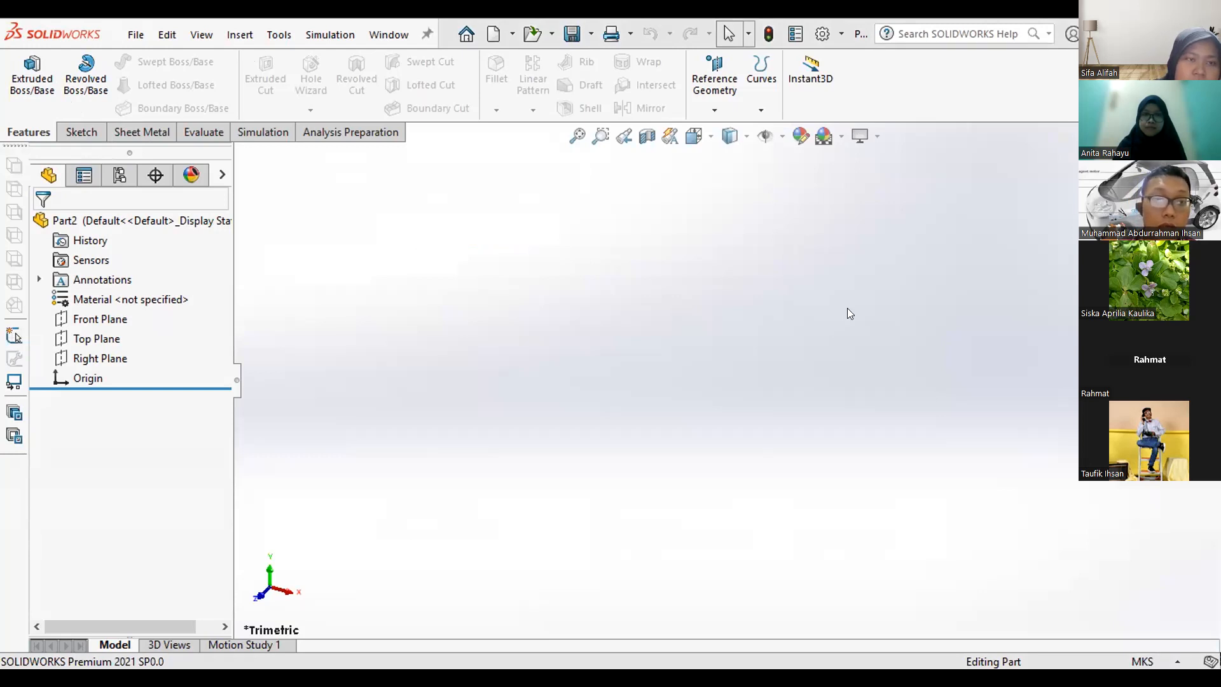
{"action": "mouse_move", "coordinate": [413, 104]}
{"action": "left_mouse_down"}
{"action": "mouse_move", "coordinate": [9, 117]}
{"action": "mouse_move", "coordinate": [289, 167]}
{"action": "mouse_move", "coordinate": [445, 127]}
{"action": "left_mouse_up"}
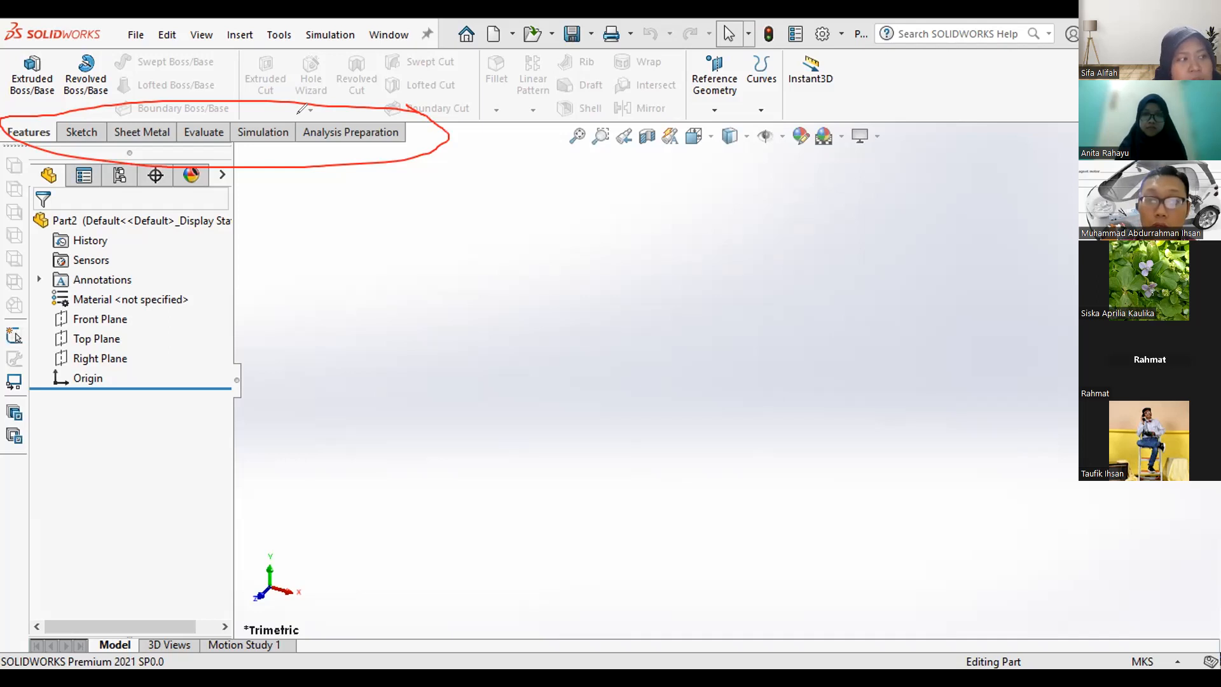
{"action": "mouse_move", "coordinate": [700, 115]}
{"action": "left_mouse_down"}
{"action": "mouse_move", "coordinate": [849, 141]}
{"action": "mouse_move", "coordinate": [852, 99]}
{"action": "mouse_move", "coordinate": [668, 114]}
{"action": "left_mouse_up"}
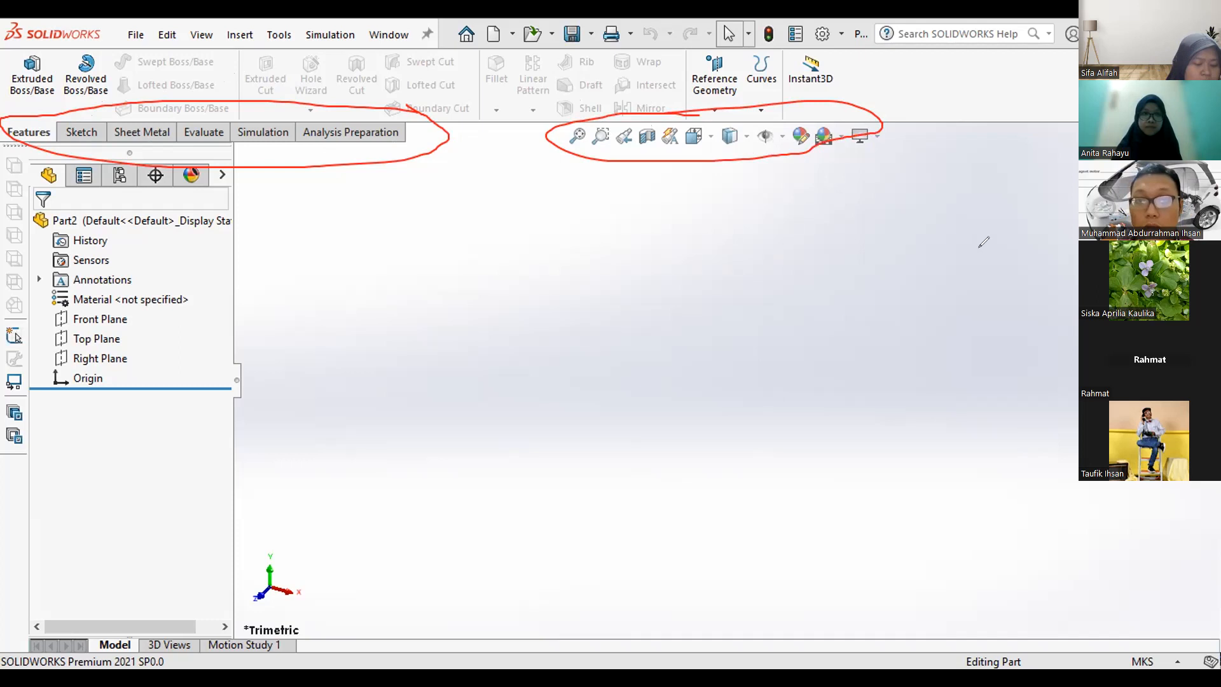
{"action": "left_click", "coordinate": [93, 209]}
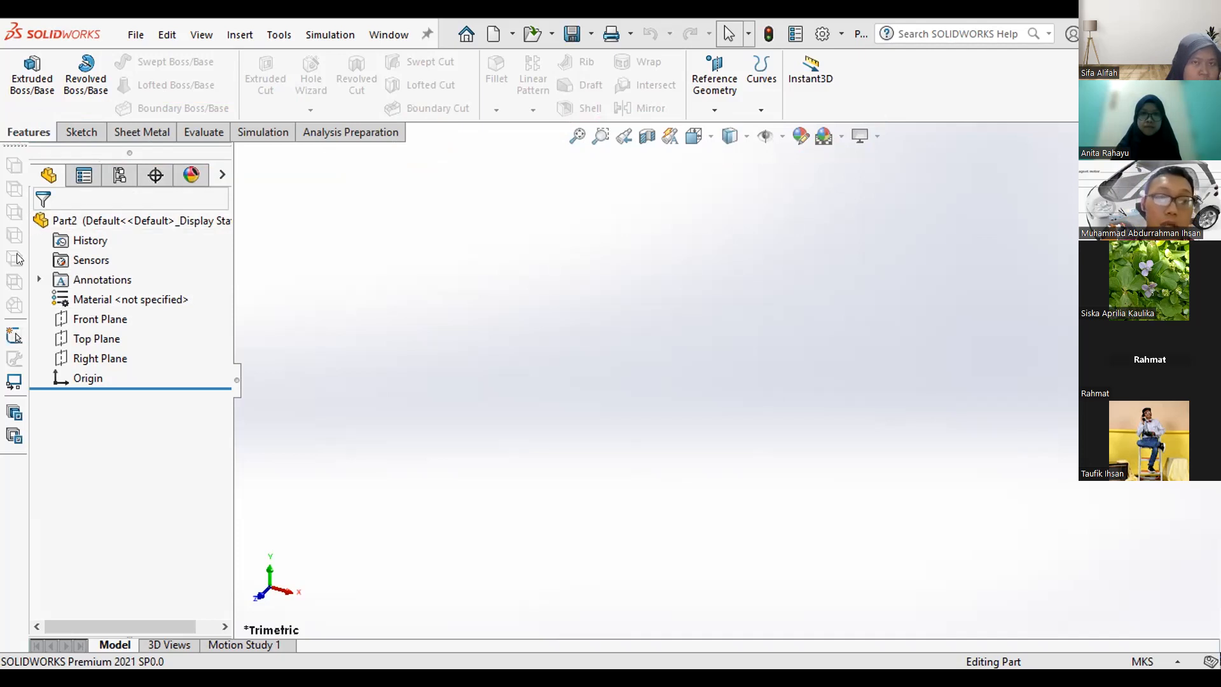
{"action": "left_click", "coordinate": [179, 386]}
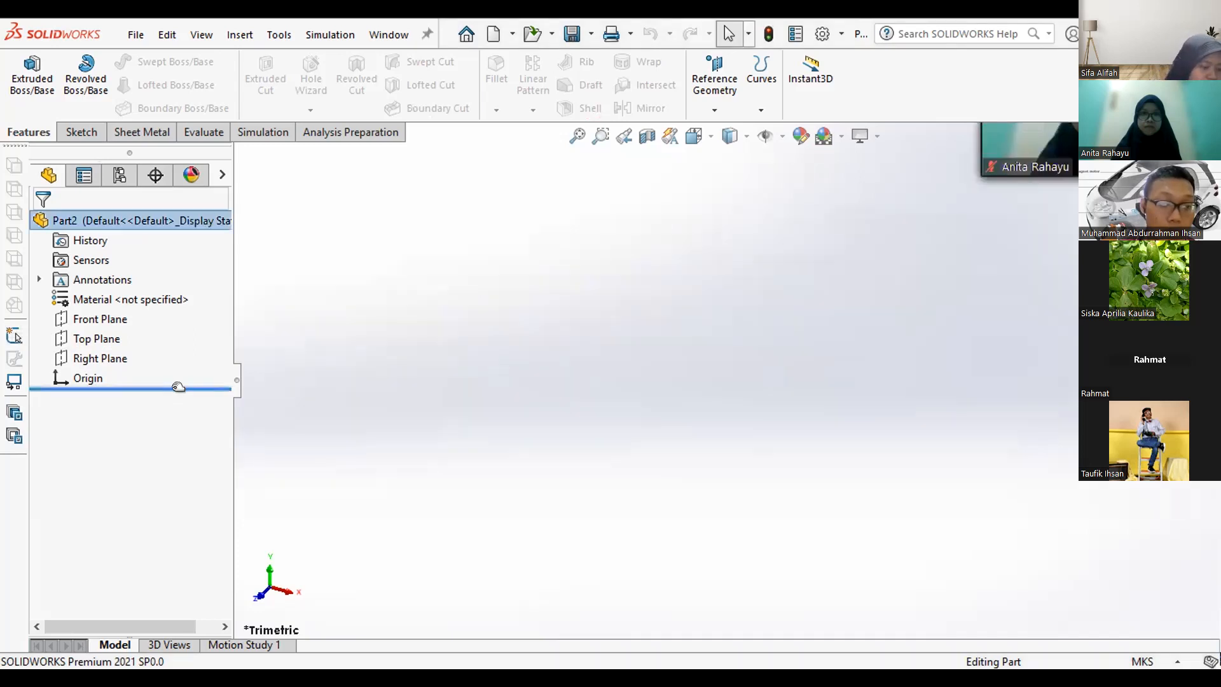
{"action": "left_click", "coordinate": [179, 386]}
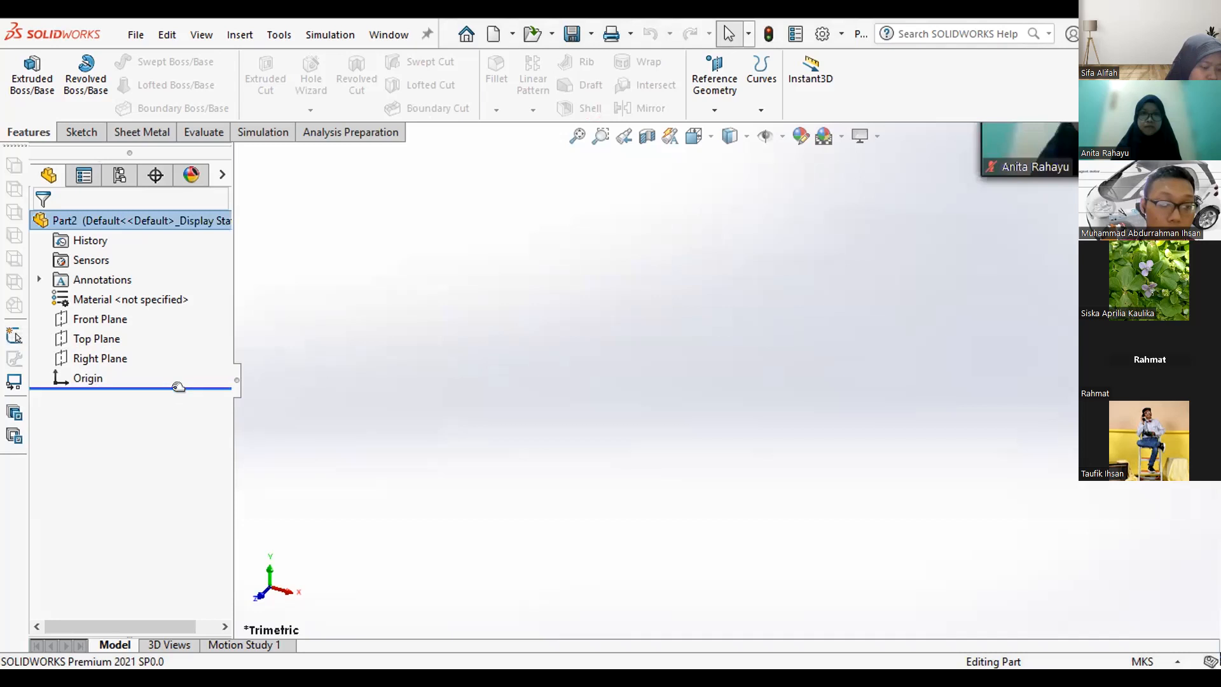
Show the Front Plane, Top Plane and Right Plane in the graphics area.
{"action": "left_click", "coordinate": [112, 323]}
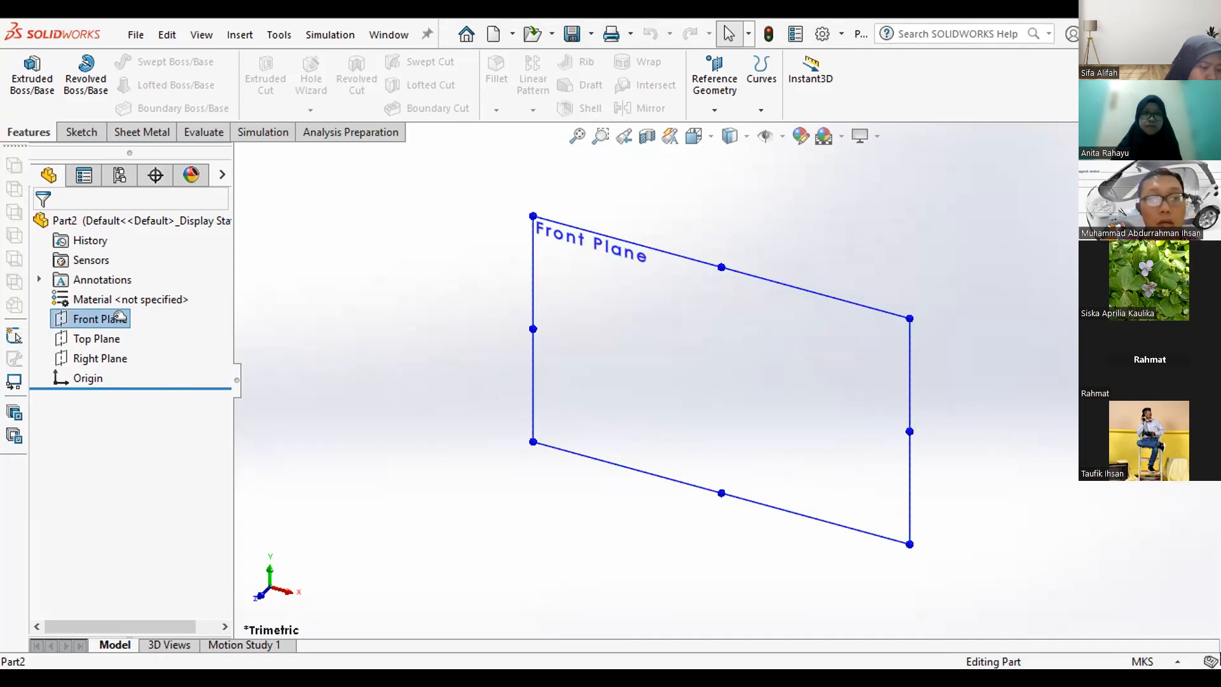
{"action": "right_click", "coordinate": [94, 329]}
{"action": "left_click", "coordinate": [81, 339]}
{"action": "left_click", "coordinate": [82, 318]}
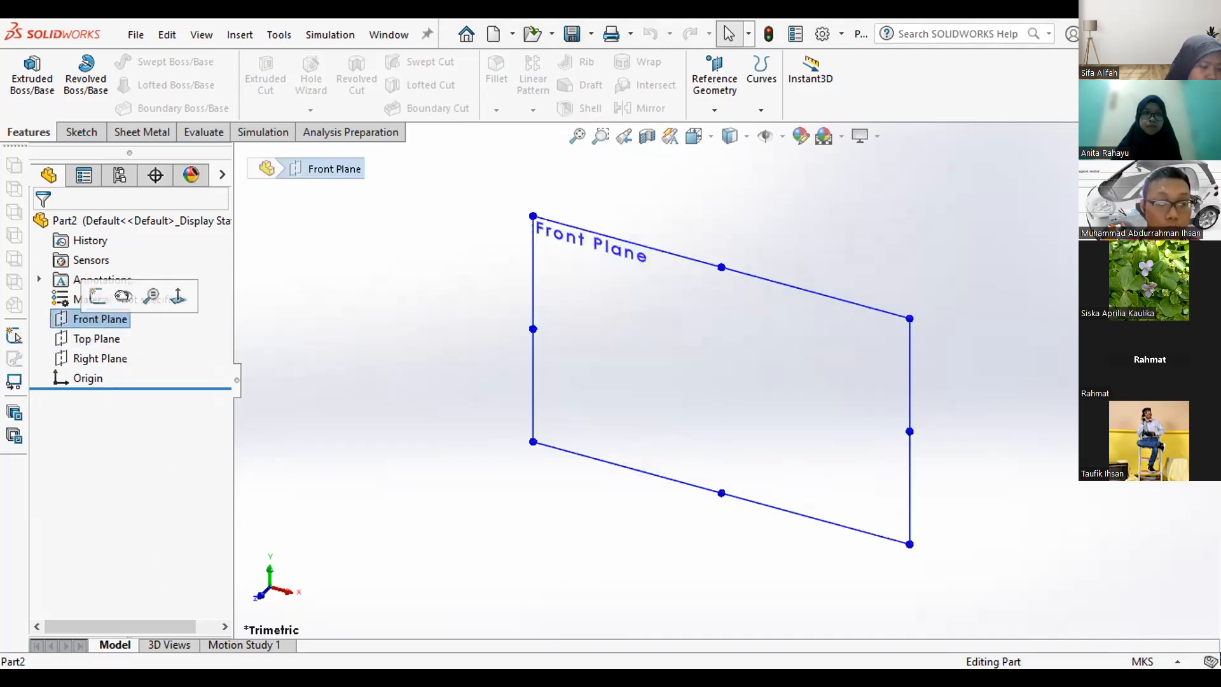
{"action": "left_click", "coordinate": [125, 293]}
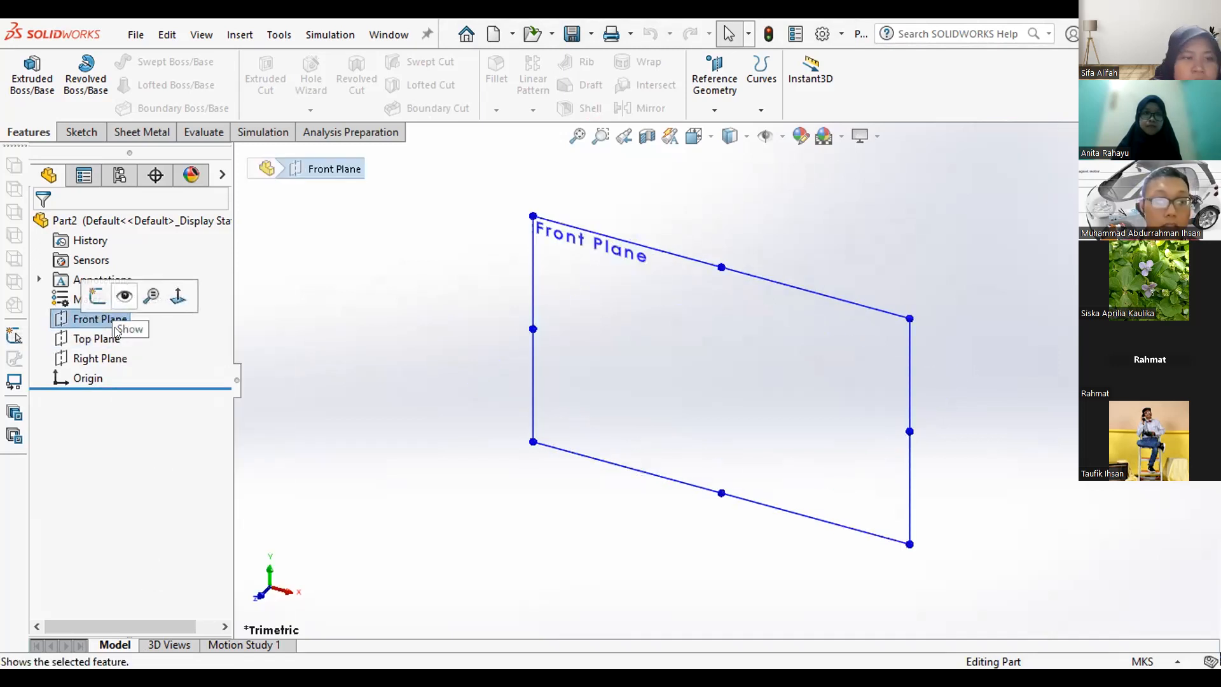
{"action": "left_click", "coordinate": [104, 338]}
{"action": "left_click", "coordinate": [147, 318]}
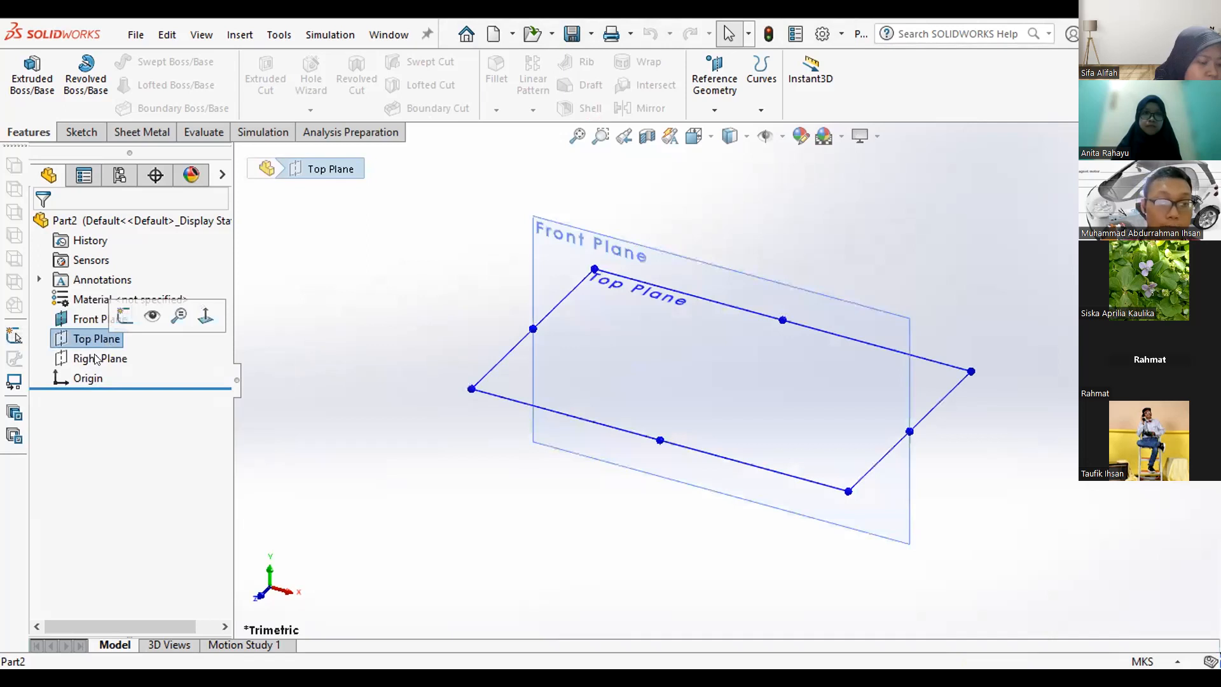
{"action": "right_click", "coordinate": [101, 360]}
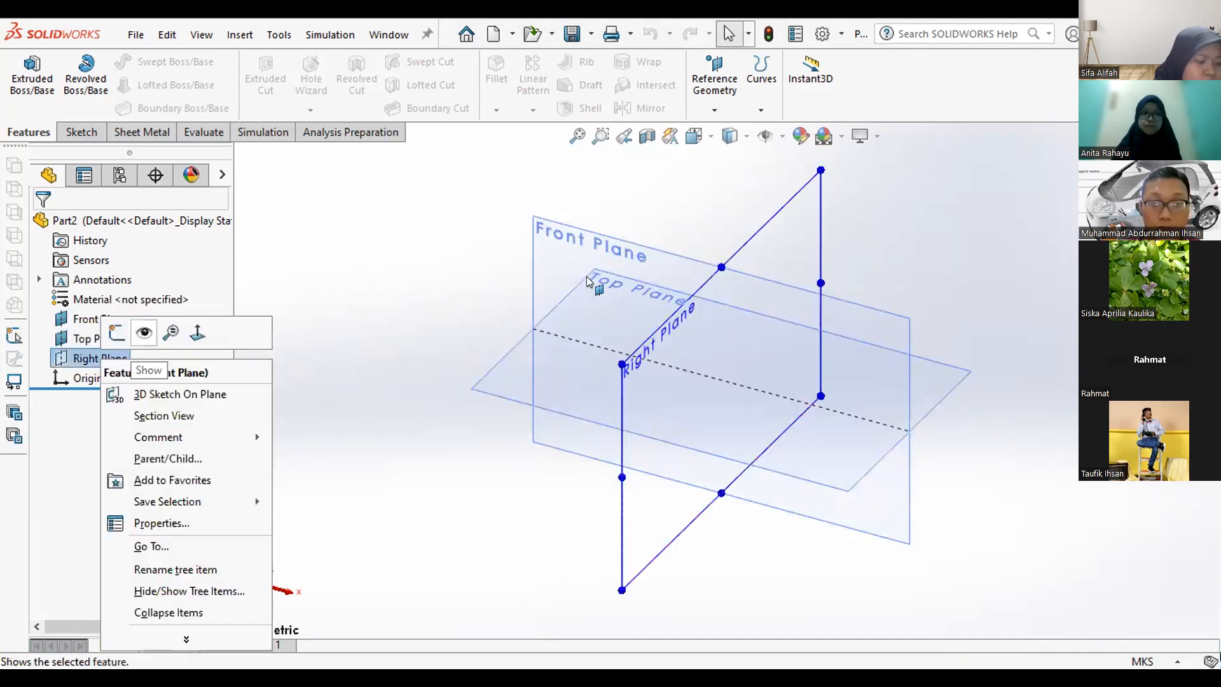
{"action": "left_click", "coordinate": [144, 331]}
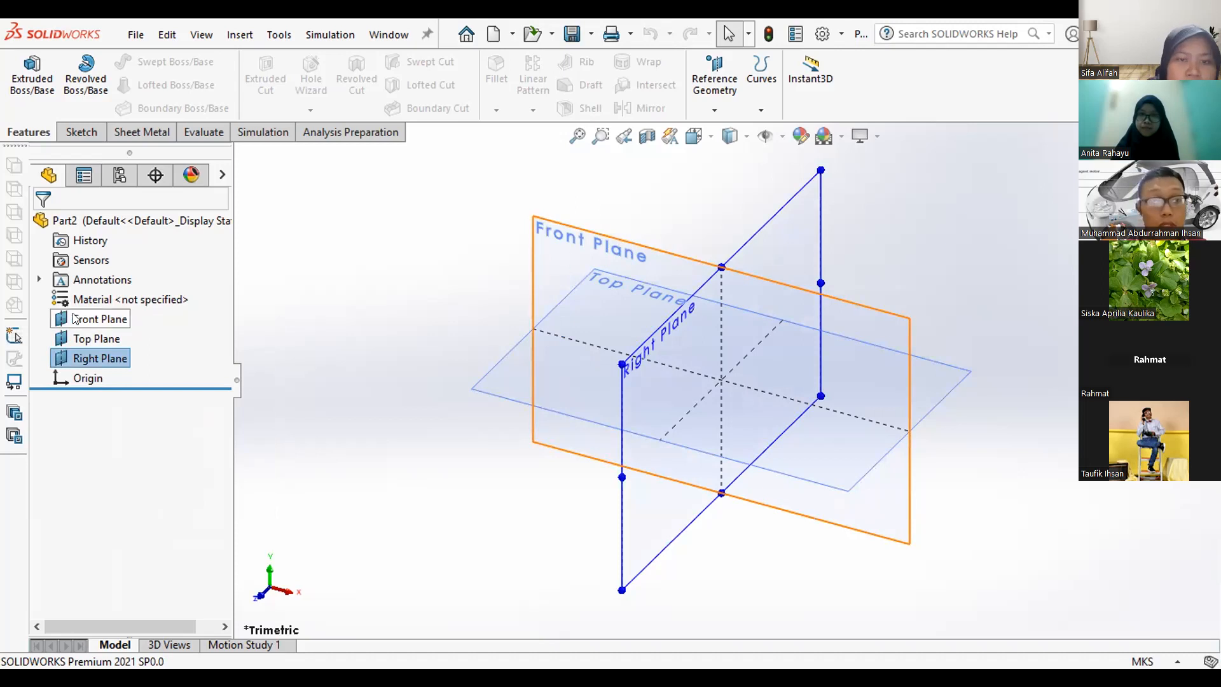
Start a new sketch on the Front Plane.
{"action": "left_click", "coordinate": [94, 321]}
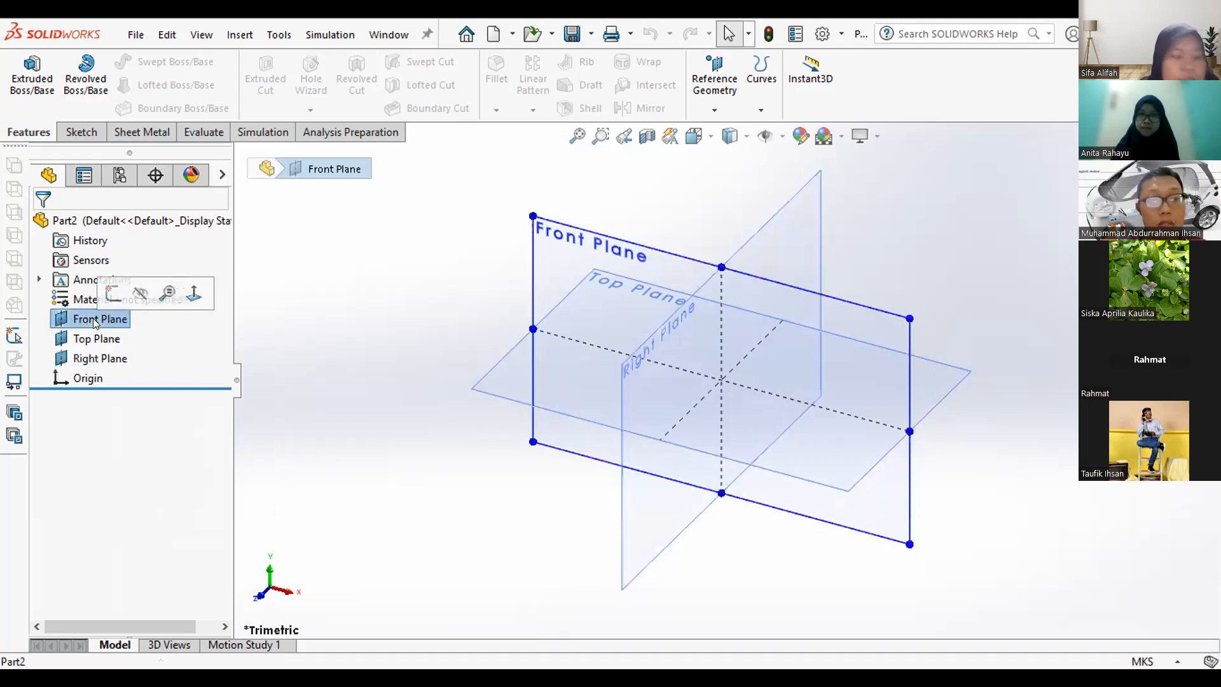
{"action": "right_click", "coordinate": [549, 225]}
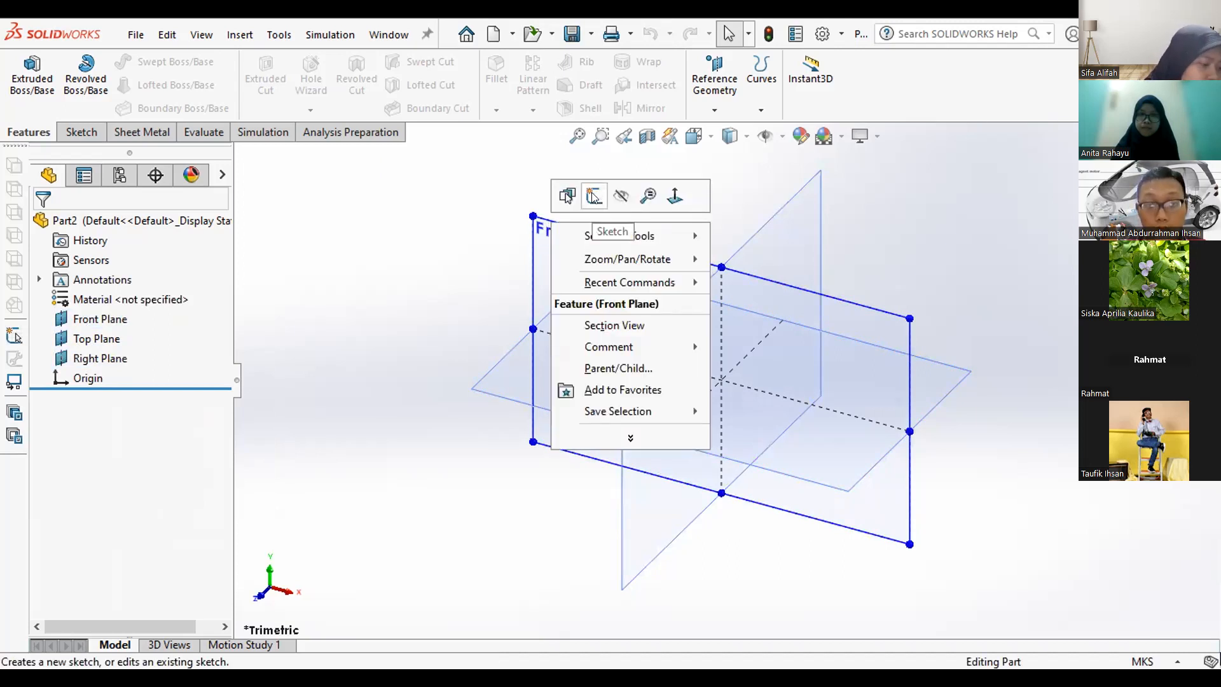
{"action": "left_click", "coordinate": [593, 196]}
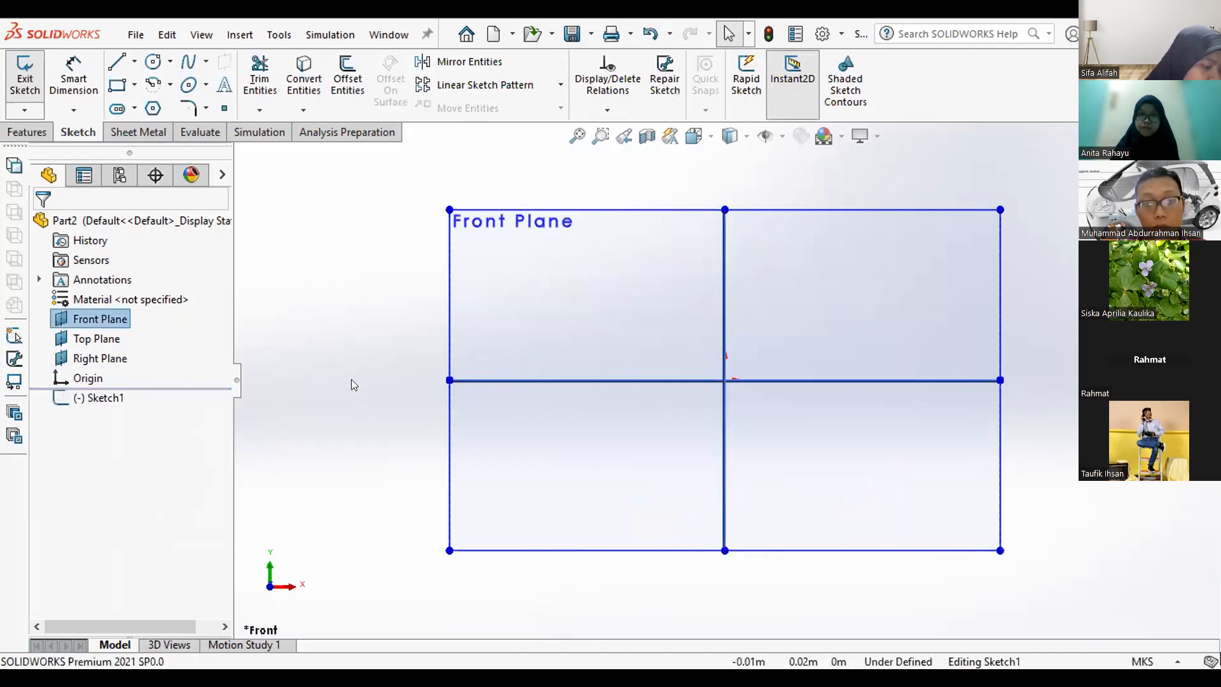
Hide the Top Plane and the Right Plane.
{"action": "left_click", "coordinate": [82, 340]}
{"action": "right_click", "coordinate": [82, 342]}
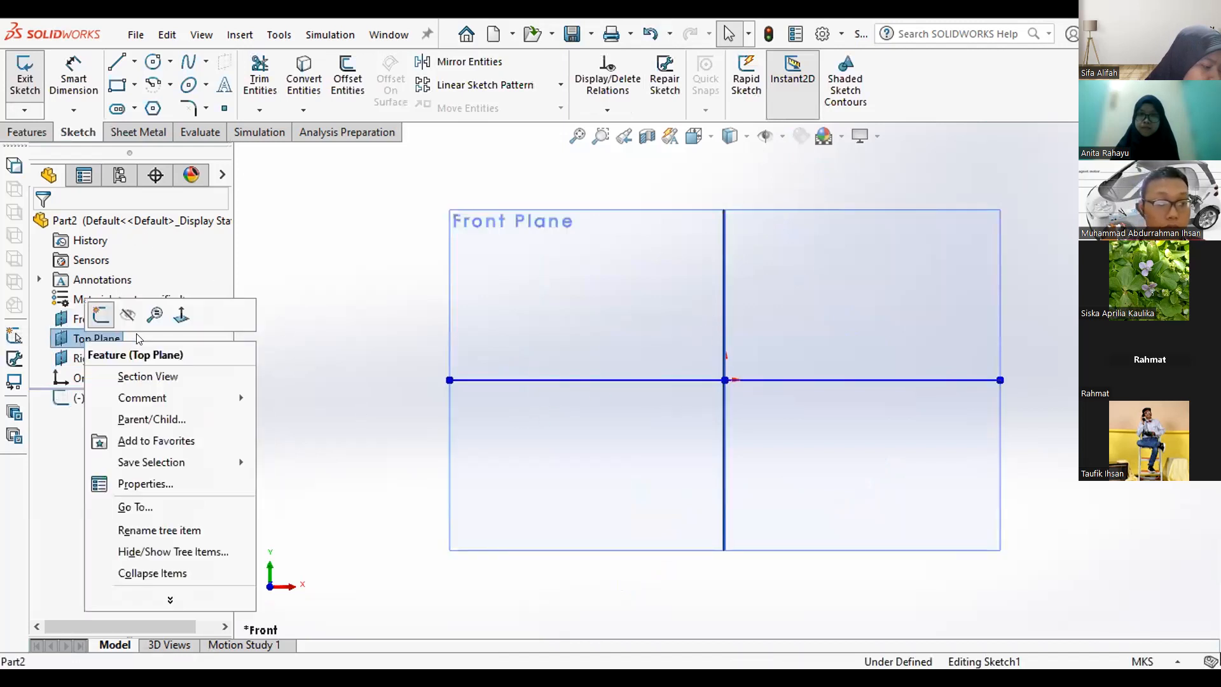
{"action": "left_click", "coordinate": [125, 315]}
{"action": "left_click", "coordinate": [105, 362]}
{"action": "right_click", "coordinate": [105, 361]}
{"action": "left_click", "coordinate": [125, 335]}
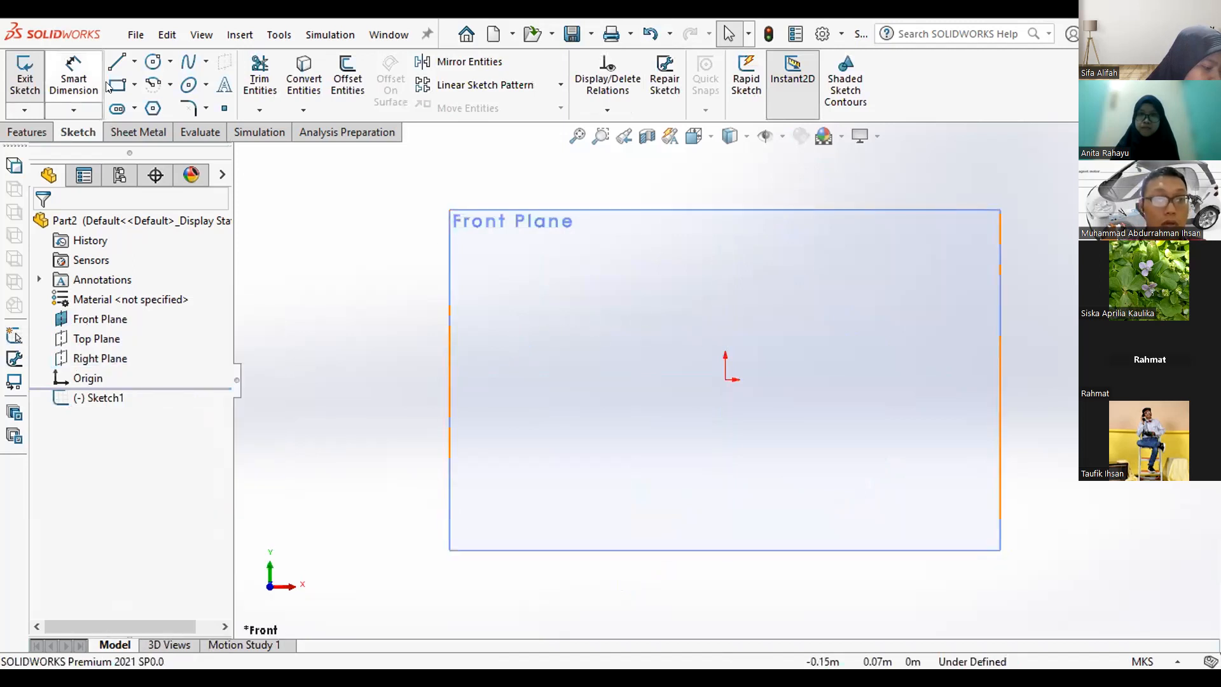
Leave the Circle tool without drawing and exit the empty Front Plane sketch.
{"action": "left_click", "coordinate": [152, 62]}
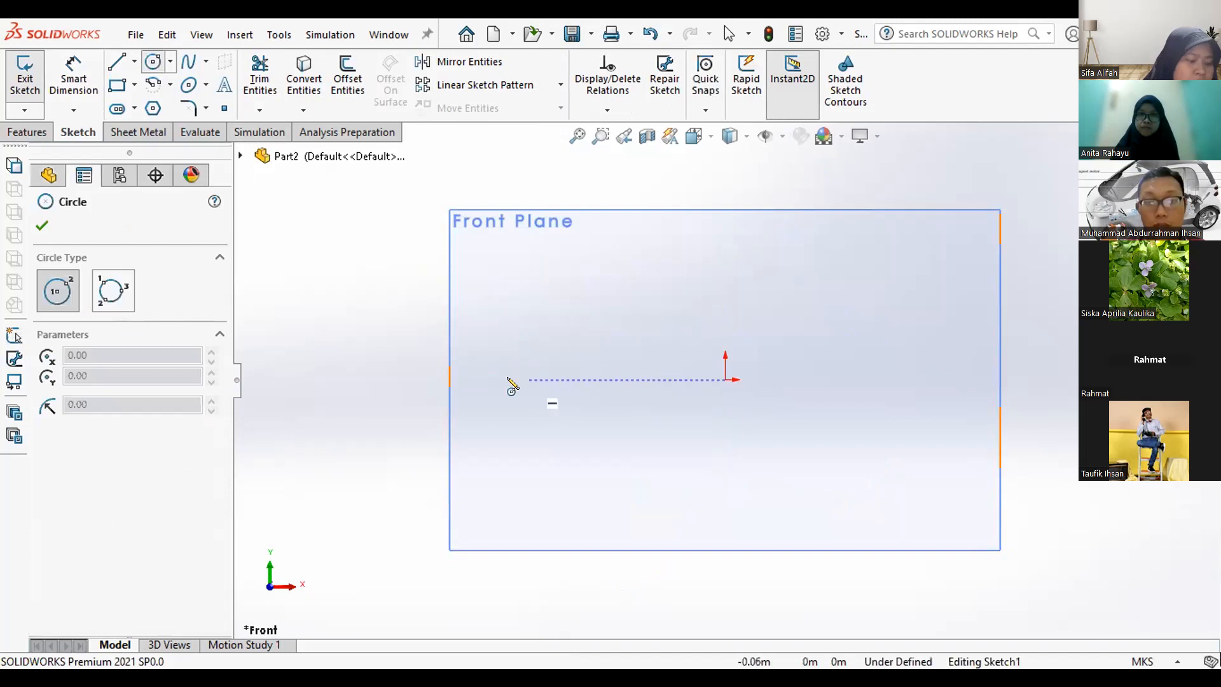
{"action": "left_click", "coordinate": [43, 228]}
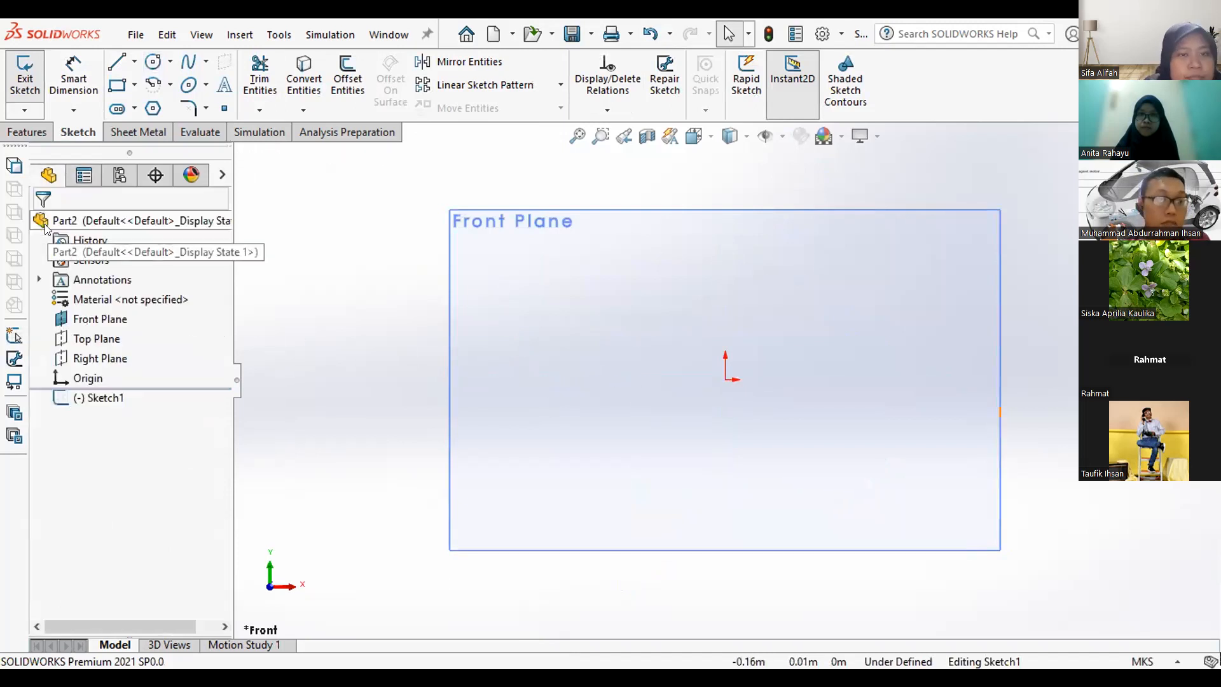
{"action": "left_click", "coordinate": [92, 340]}
{"action": "right_click", "coordinate": [106, 341]}
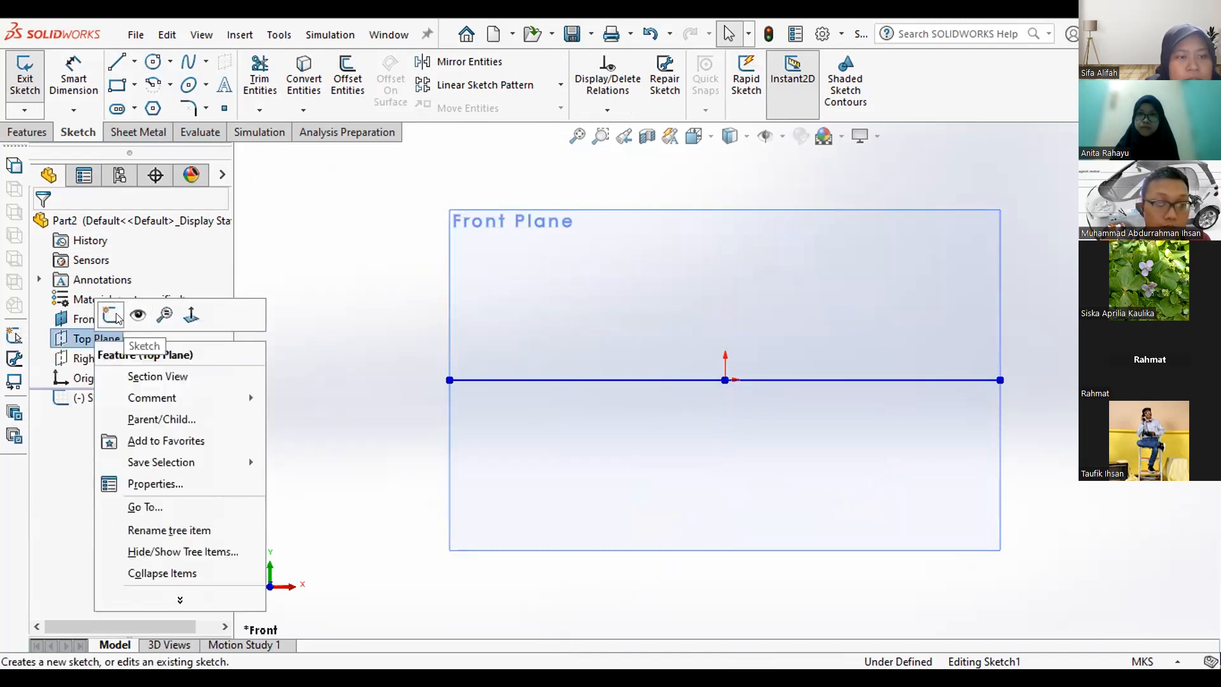
{"action": "left_click", "coordinate": [120, 314]}
Start a new sketch on the Top Plane and hide the Front Plane.
{"action": "left_click", "coordinate": [104, 342]}
{"action": "right_click", "coordinate": [104, 342]}
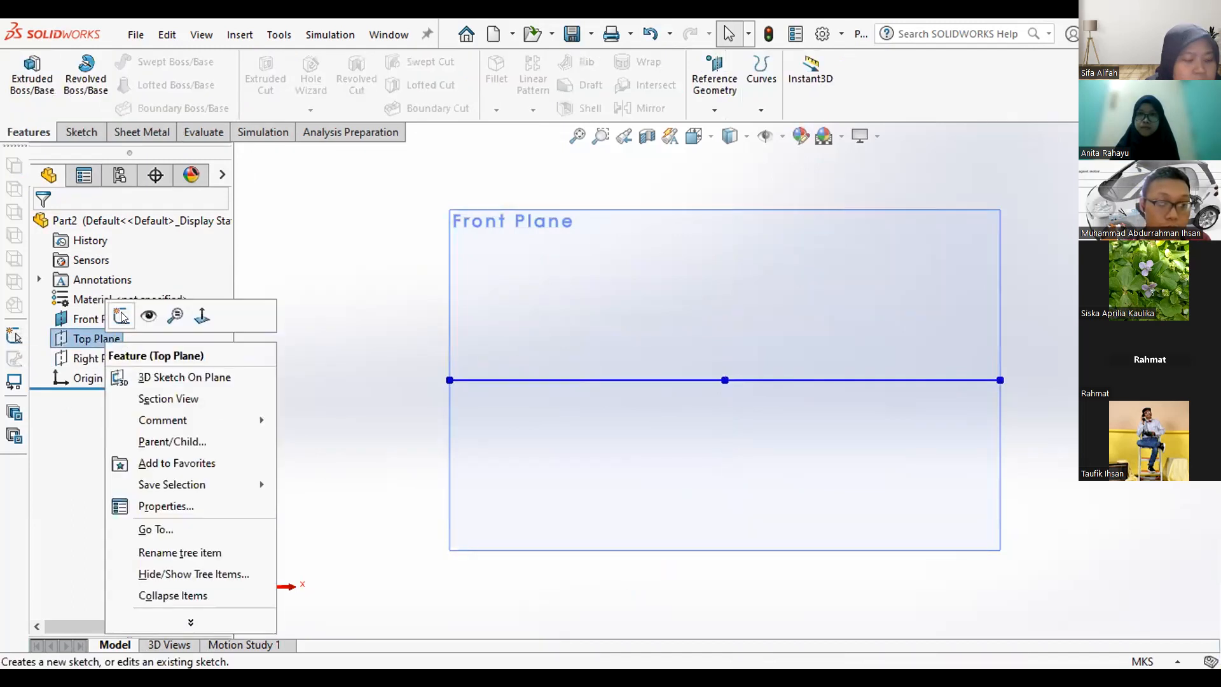
{"action": "left_click", "coordinate": [120, 313]}
{"action": "right_click", "coordinate": [85, 322]}
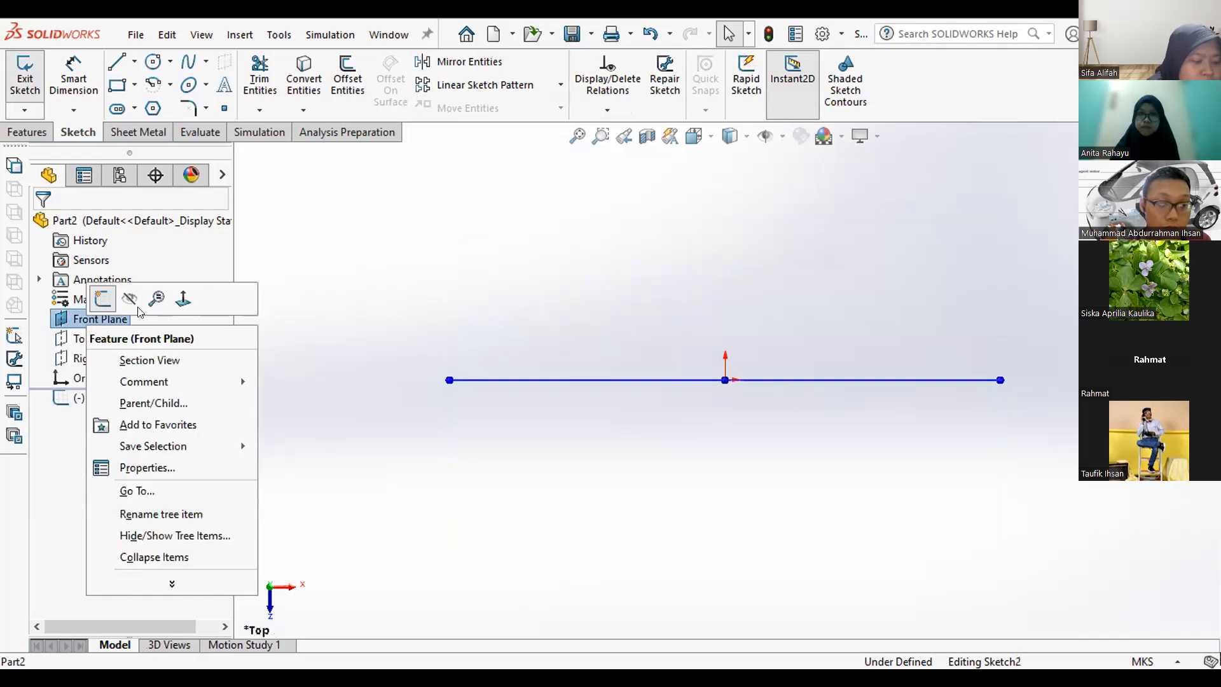
{"action": "left_click", "coordinate": [153, 300]}
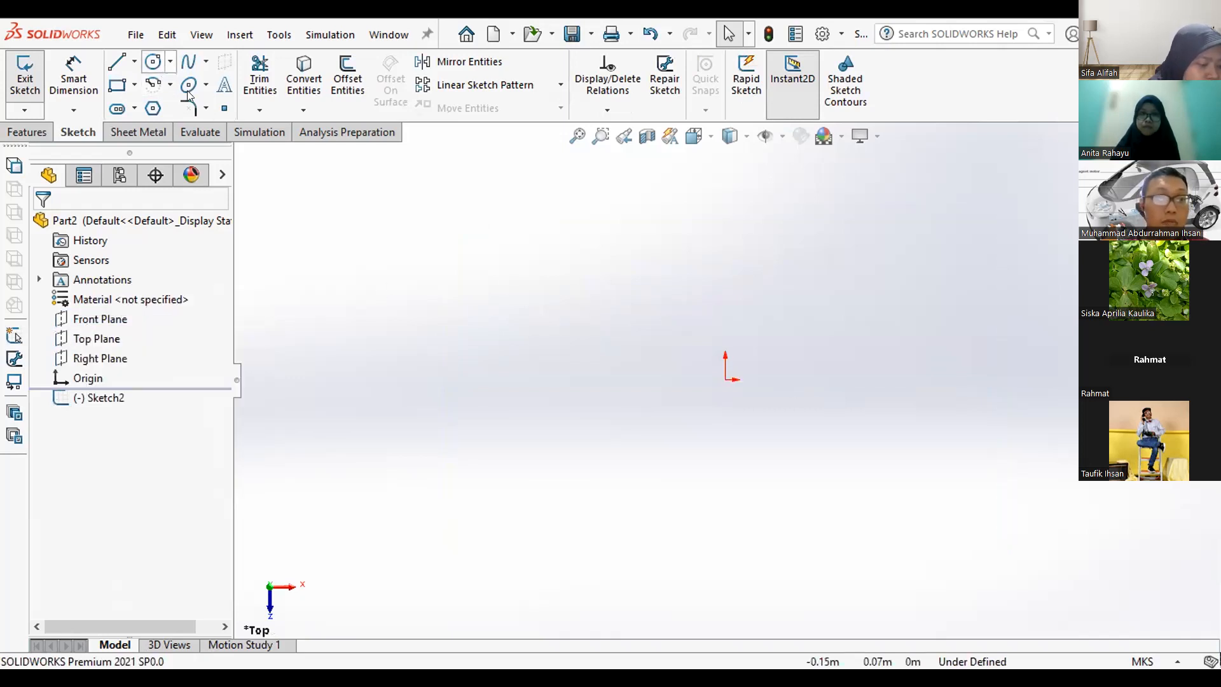
Sketch a circle about 0.08 m in diameter centred on the origin.
{"action": "left_click", "coordinate": [153, 61]}
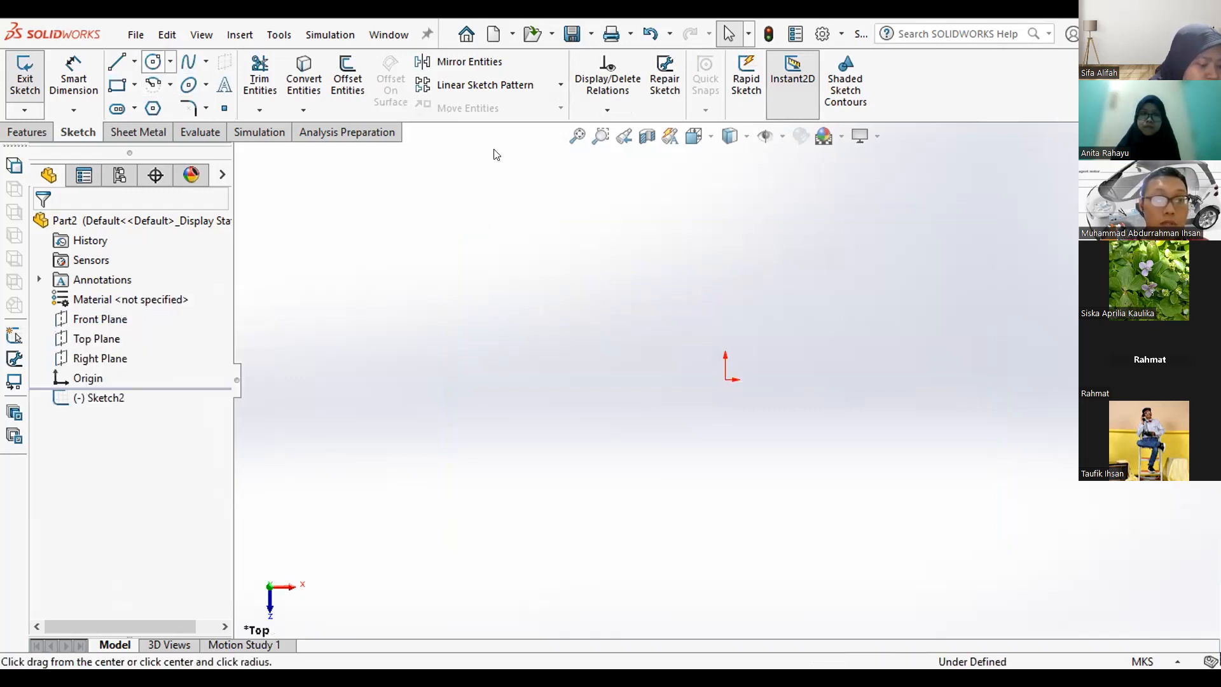
{"action": "left_click", "coordinate": [725, 379]}
{"action": "left_click", "coordinate": [847, 407]}
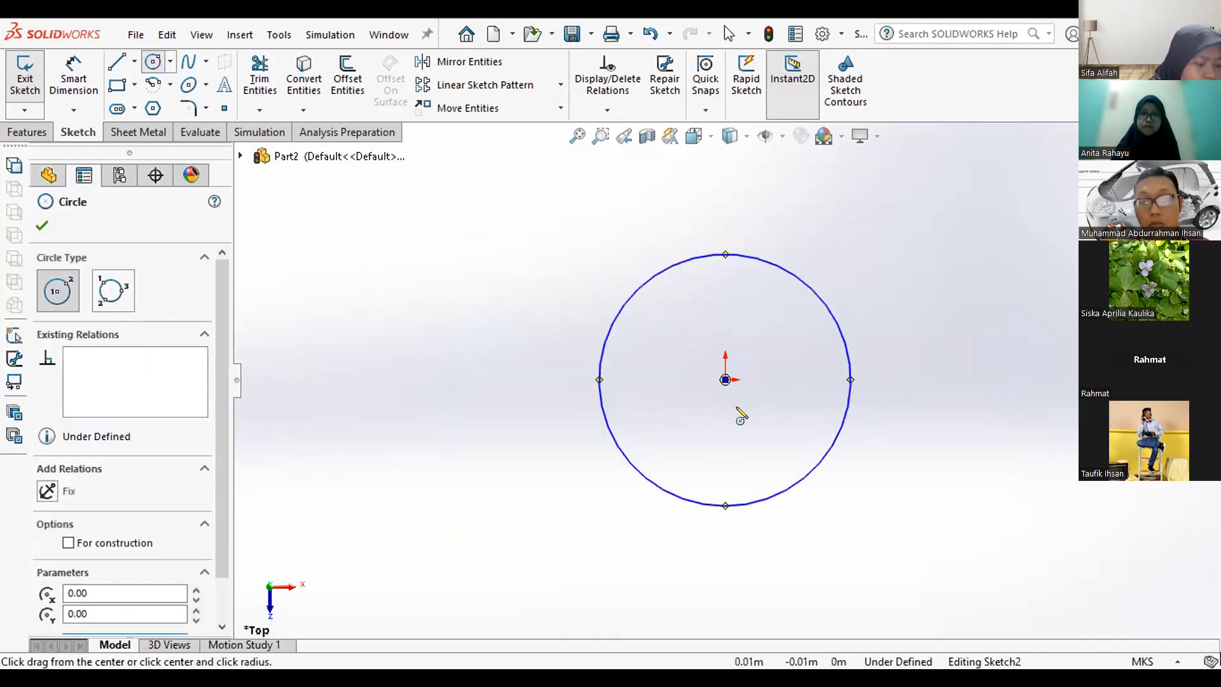
{"action": "key", "text": "Escape"}
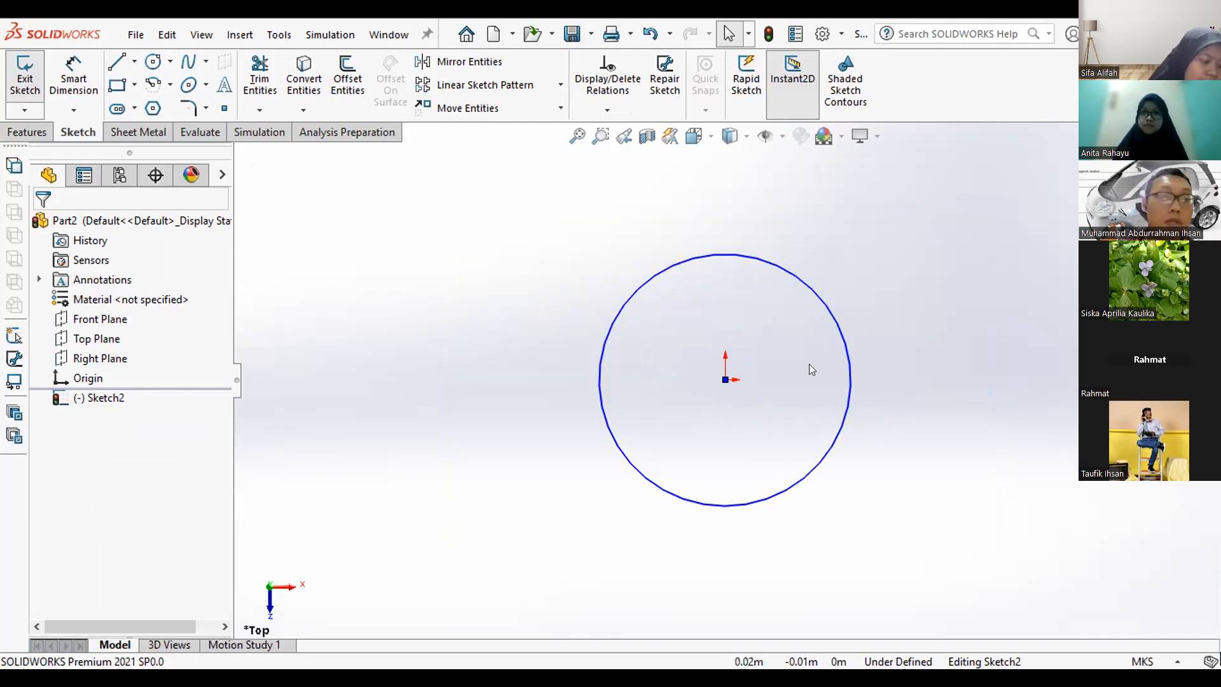
Dimension the circle's diameter above it, leaving the value edit cancelled.
{"action": "left_click", "coordinate": [75, 76]}
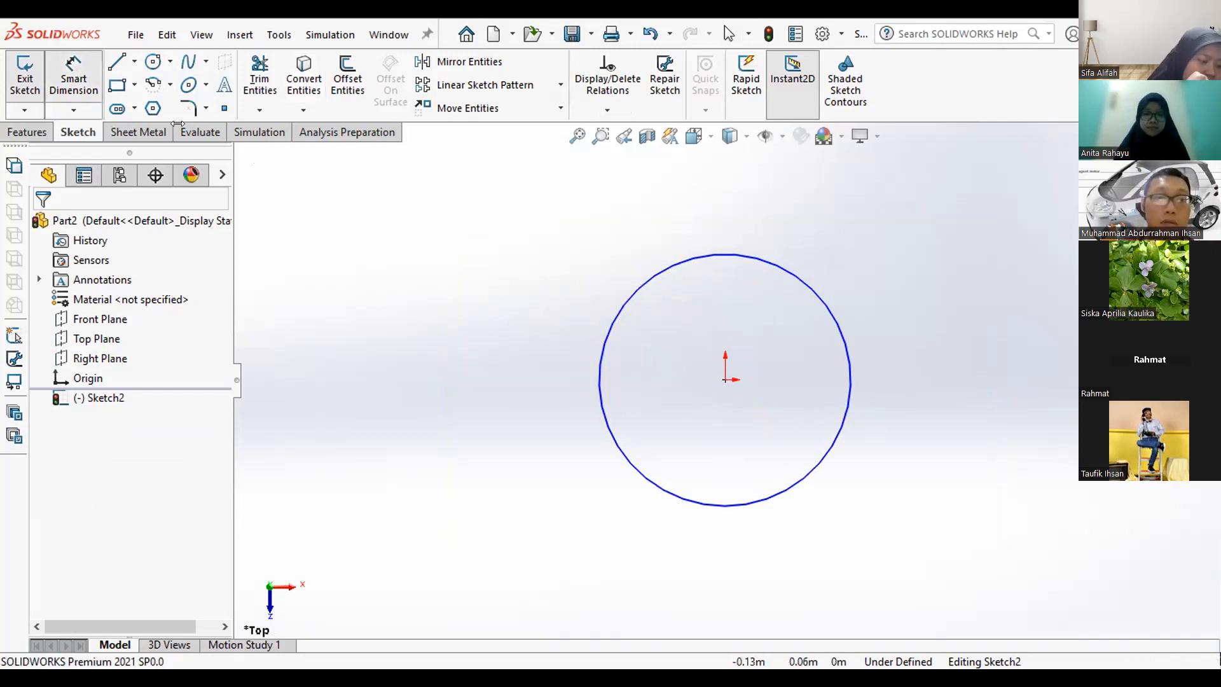
{"action": "left_click", "coordinate": [661, 275]}
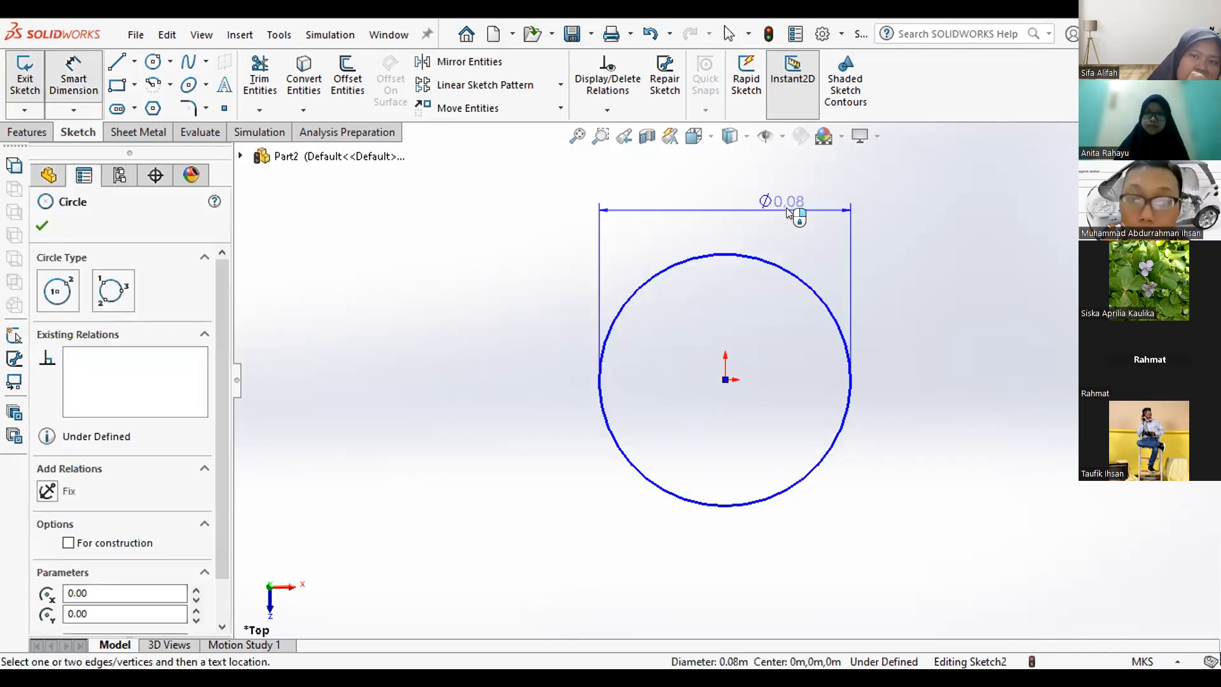
{"action": "left_click", "coordinate": [756, 215]}
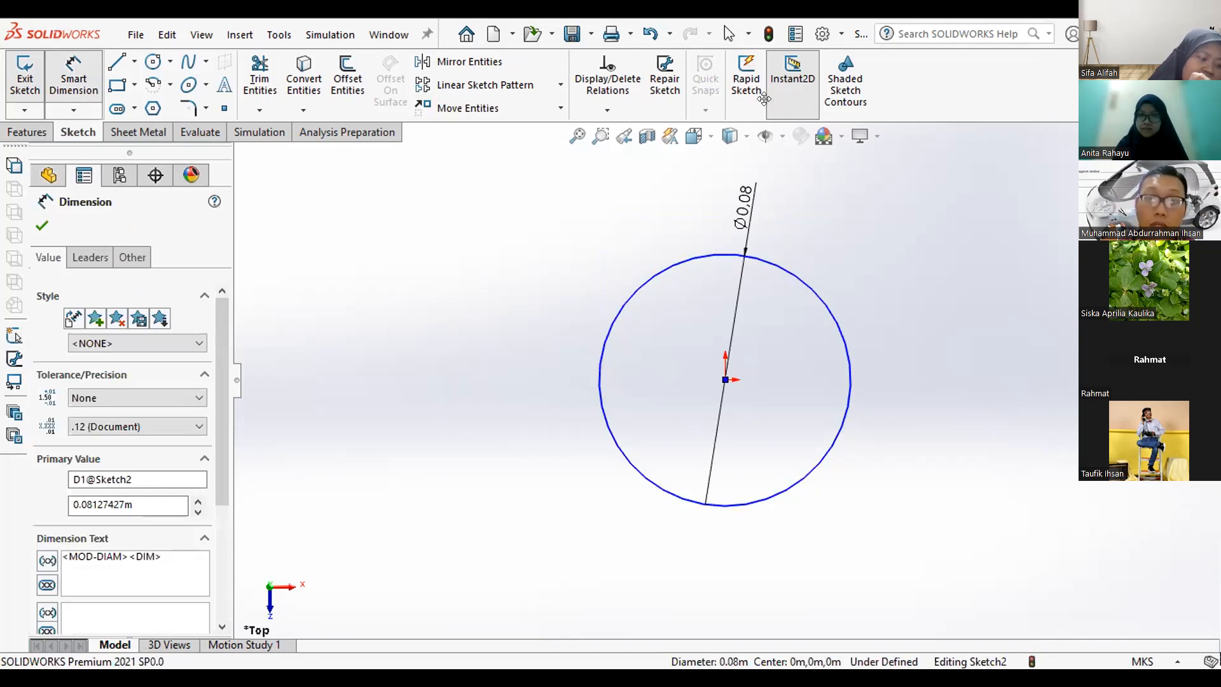
{"action": "left_click", "coordinate": [711, 254]}
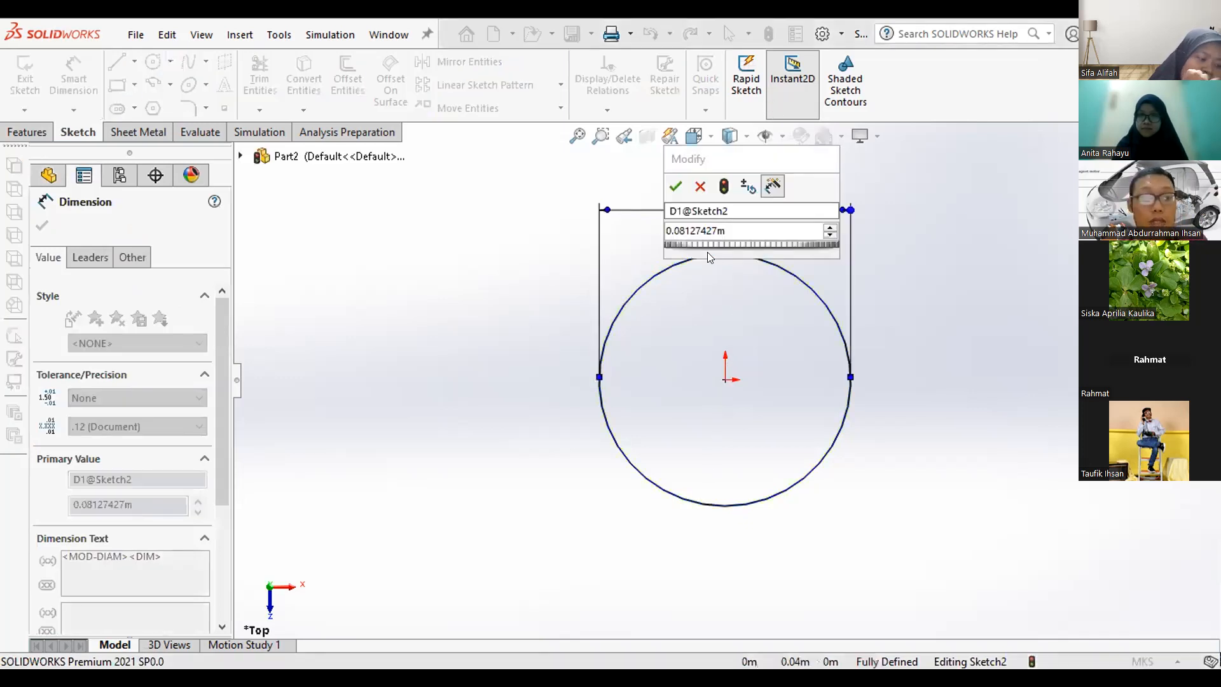
{"action": "left_click", "coordinate": [699, 186]}
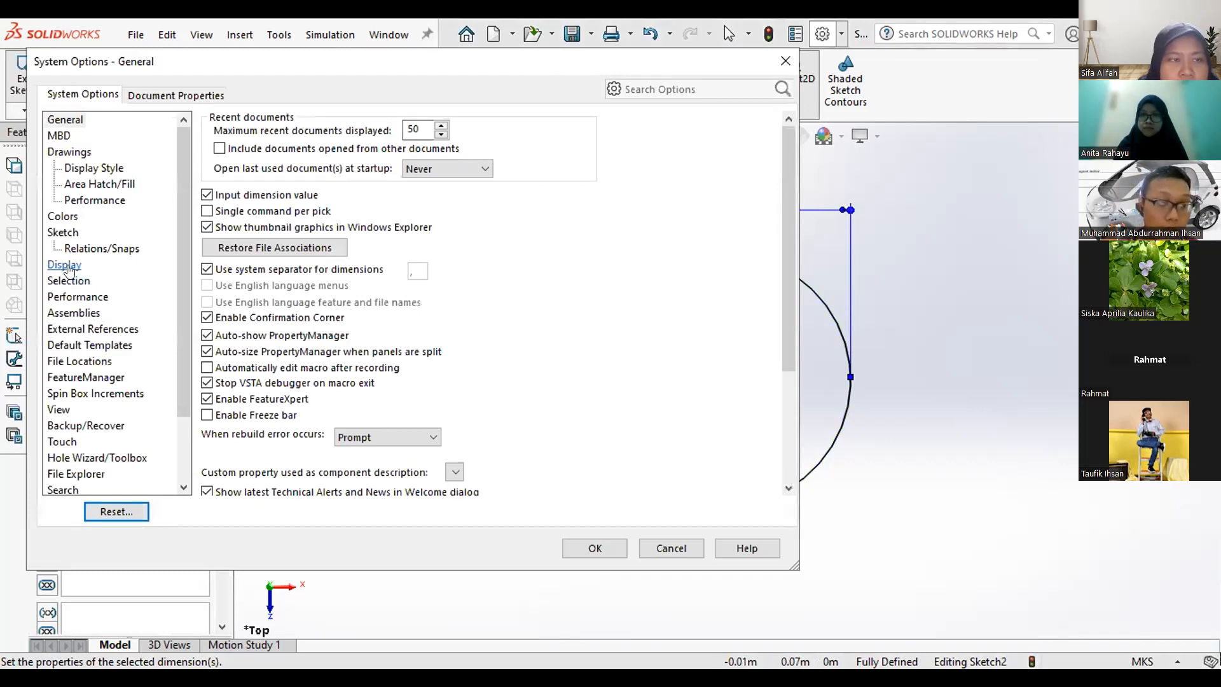
Set the document's unit system to MMGS (millimeter, gram, second).
{"action": "left_click", "coordinate": [177, 94]}
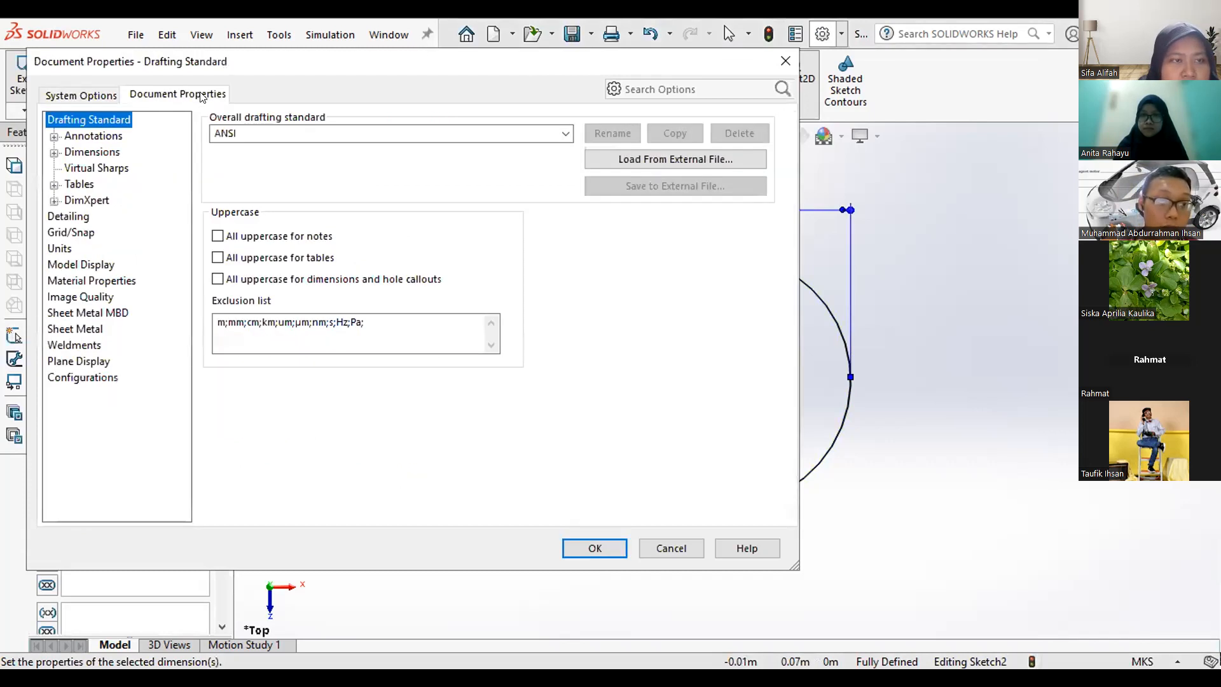
{"action": "left_click", "coordinate": [64, 248]}
{"action": "left_click", "coordinate": [275, 161]}
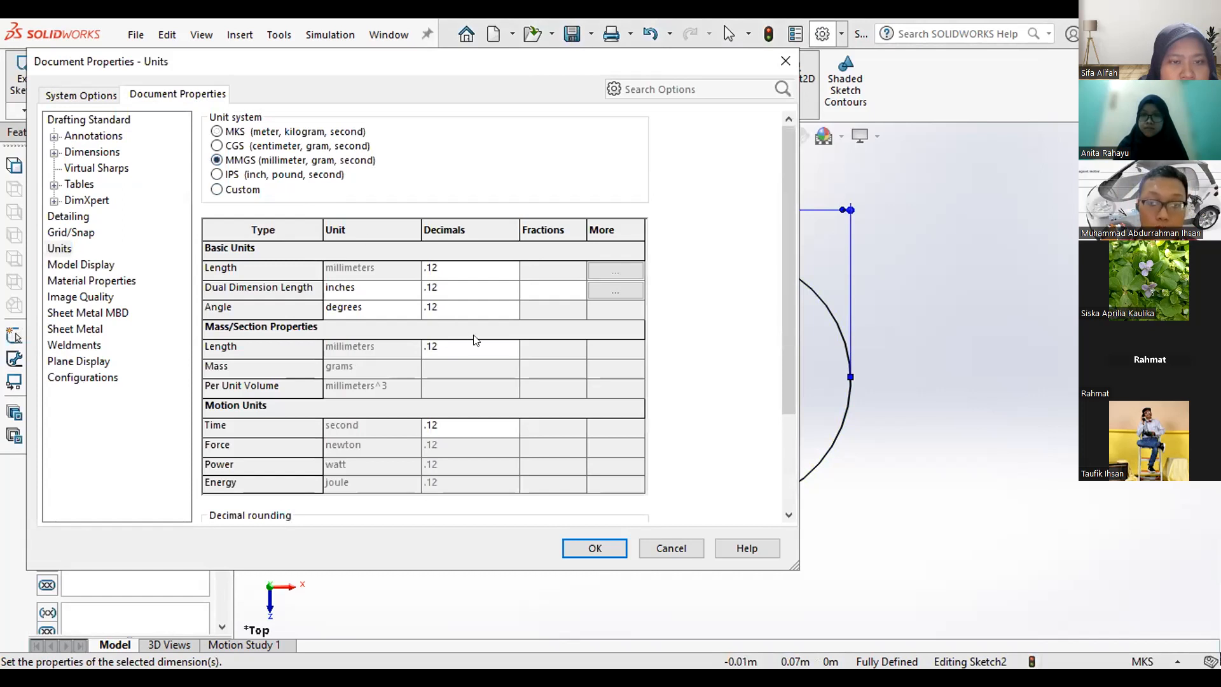
{"action": "left_click", "coordinate": [567, 549]}
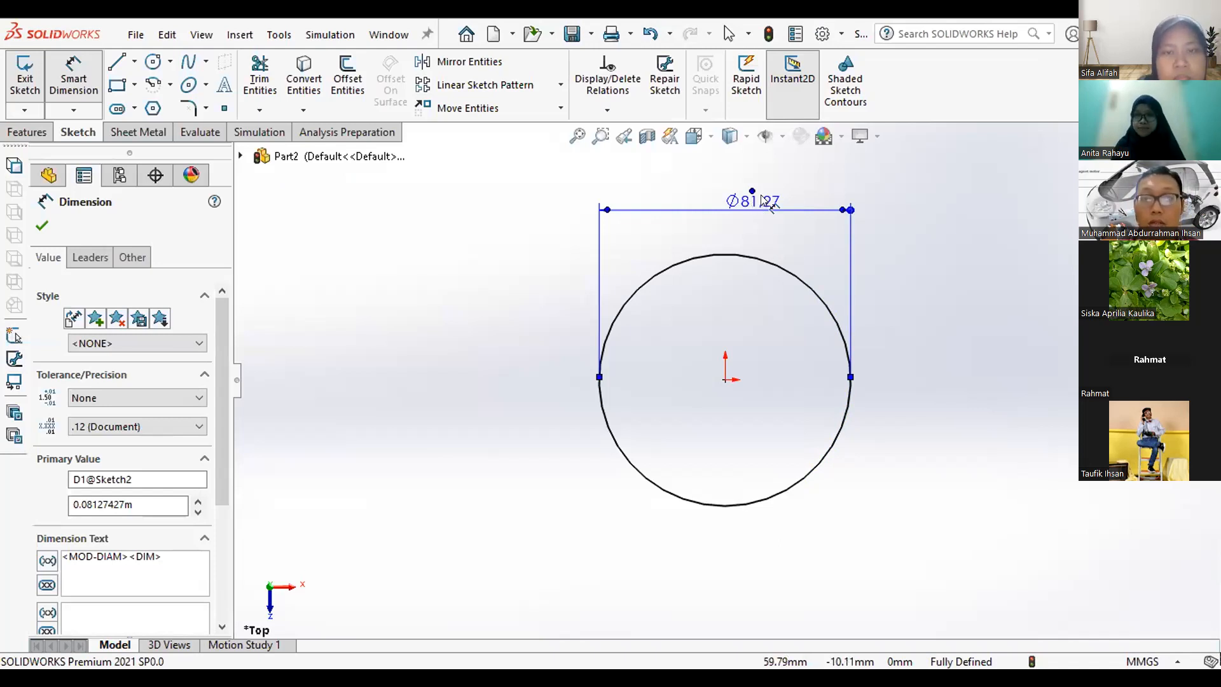
Set the circle's diameter to 50 mm and exit the sketch.
{"action": "double_click", "coordinate": [765, 200]}
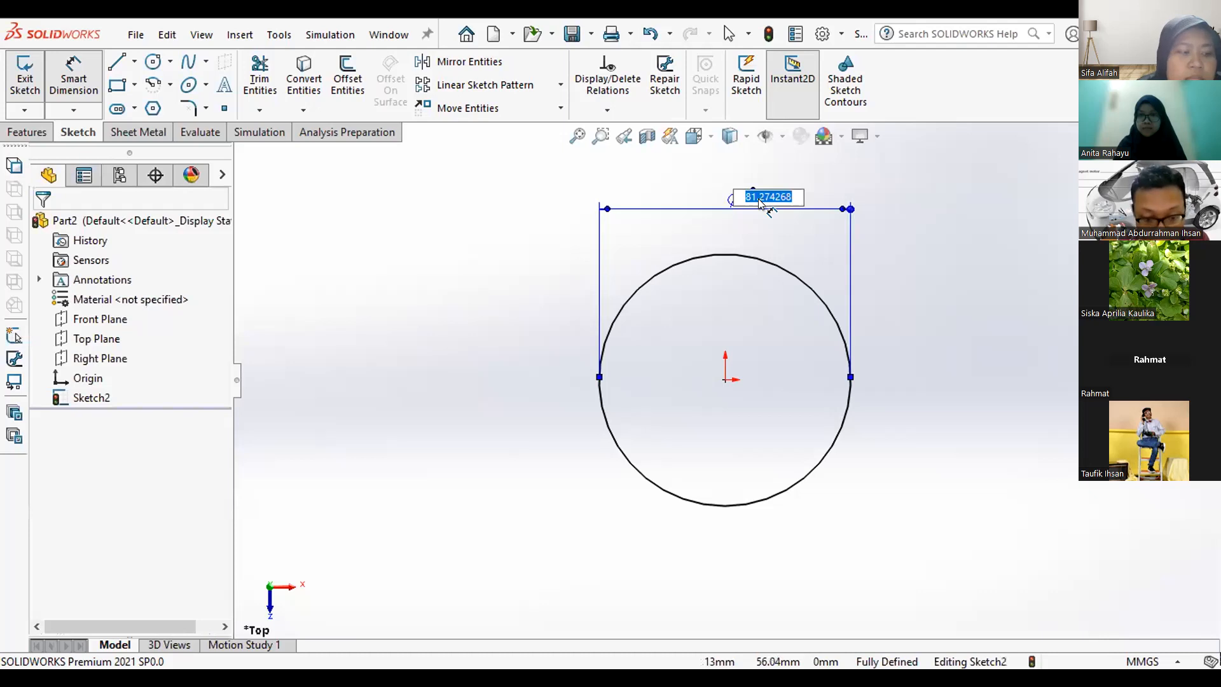
{"action": "type", "text": "5"}
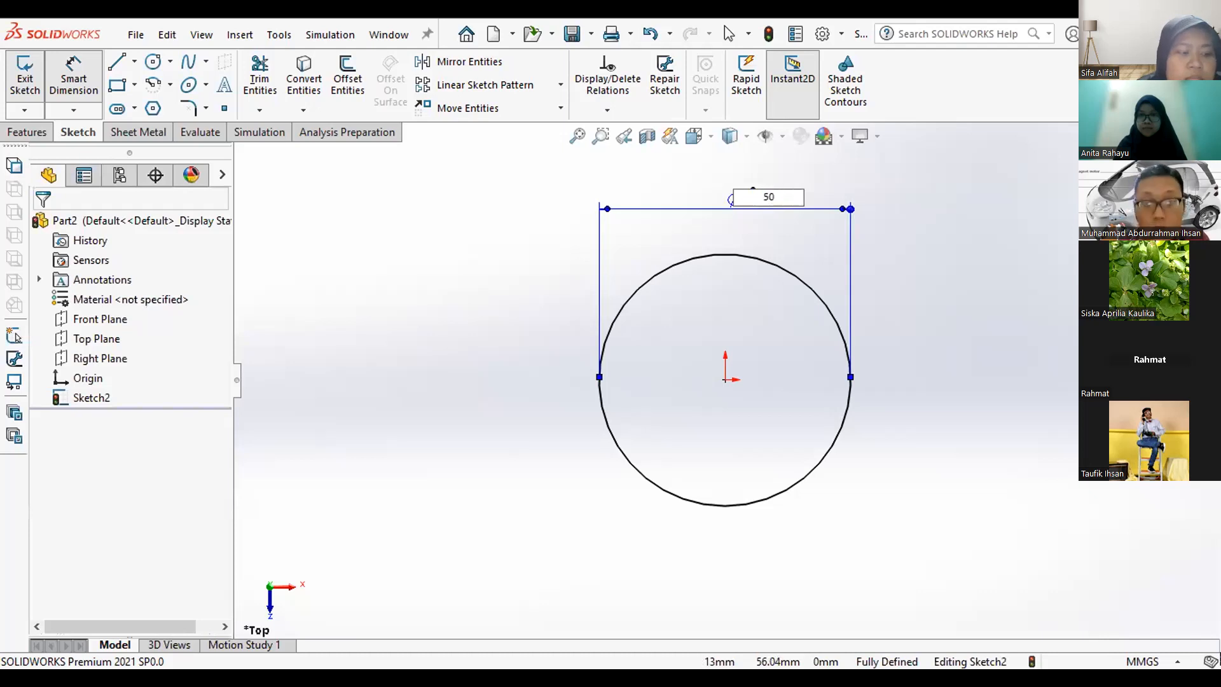
{"action": "type", "text": "0"}
{"action": "key", "text": "Return"}
{"action": "key", "text": "Escape"}
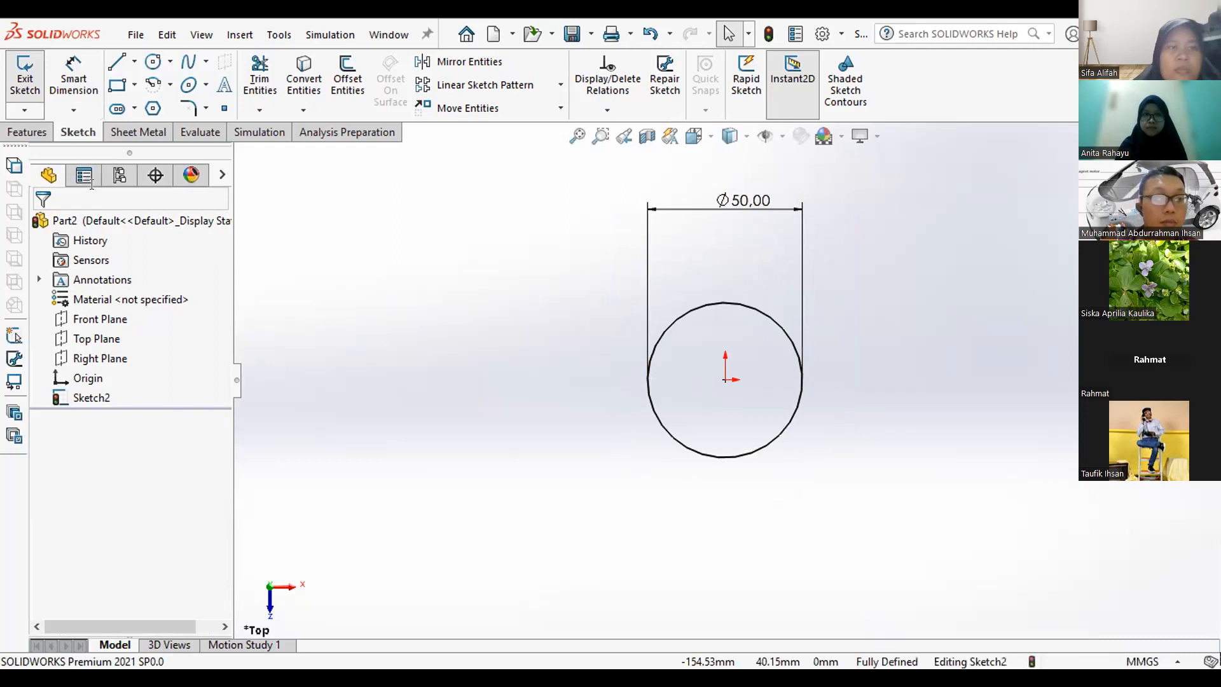
{"action": "left_click", "coordinate": [36, 91]}
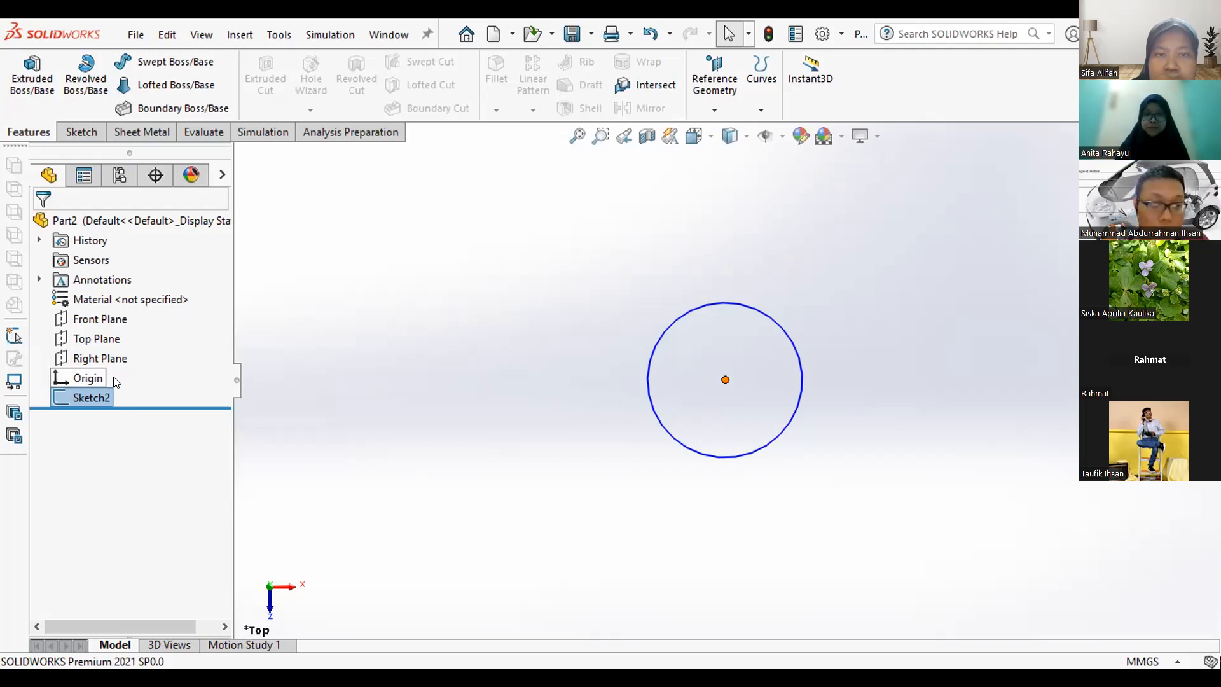
Show the Front, Top and Right Planes in the model.
{"action": "right_click", "coordinate": [62, 399]}
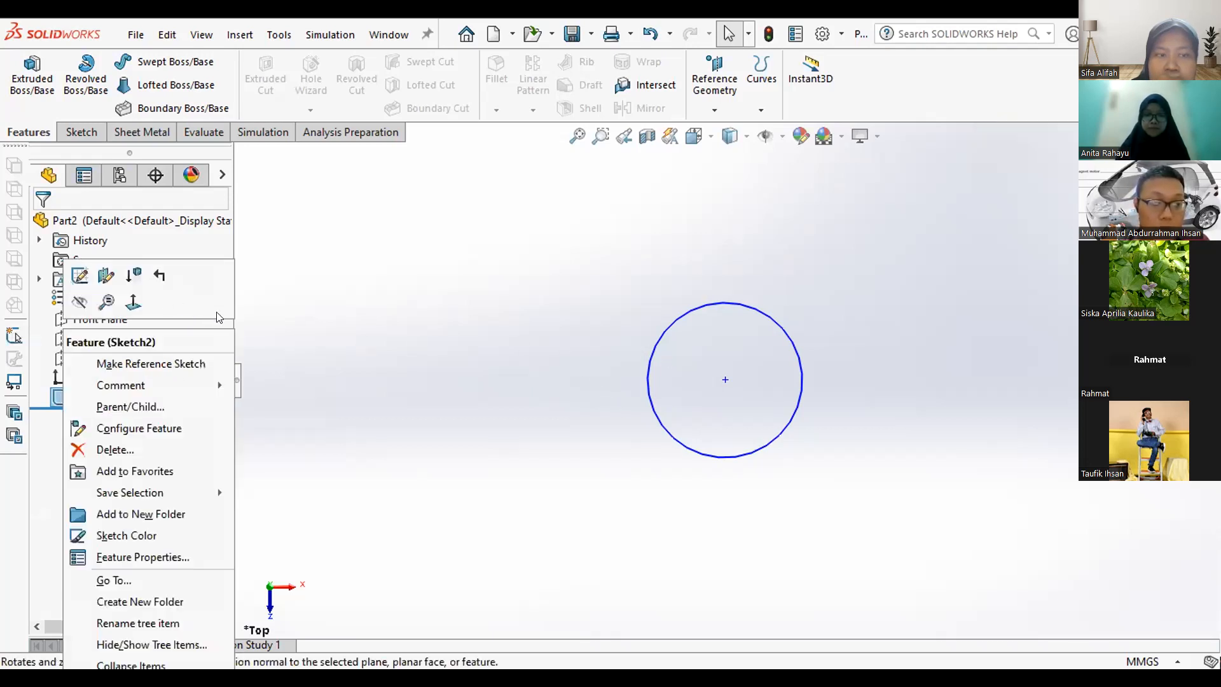
{"action": "left_click", "coordinate": [79, 320]}
{"action": "right_click", "coordinate": [79, 320]}
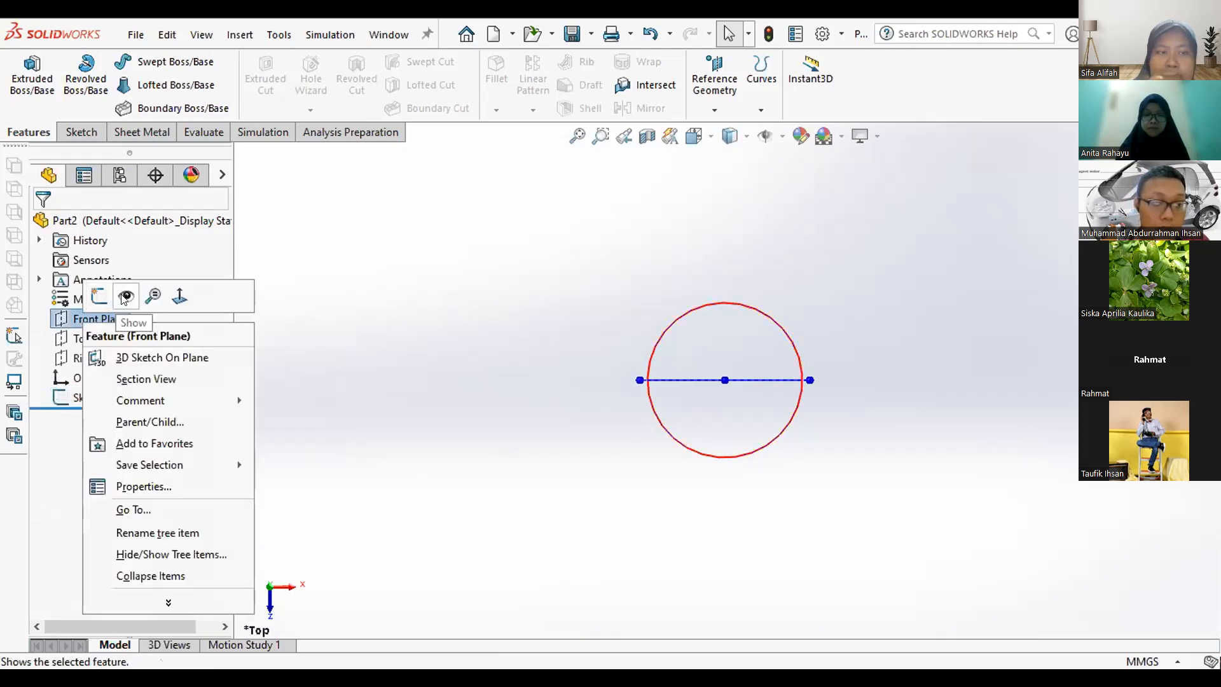
{"action": "left_click", "coordinate": [103, 338]}
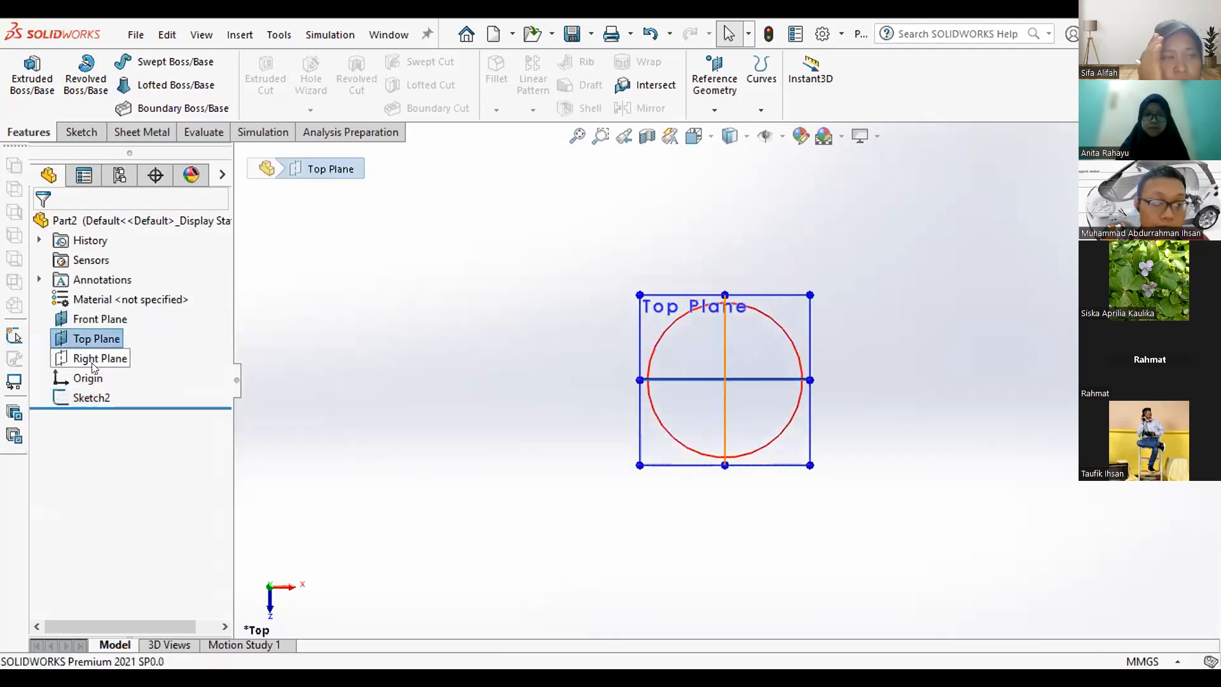
{"action": "left_click", "coordinate": [102, 355]}
{"action": "left_click", "coordinate": [139, 338]}
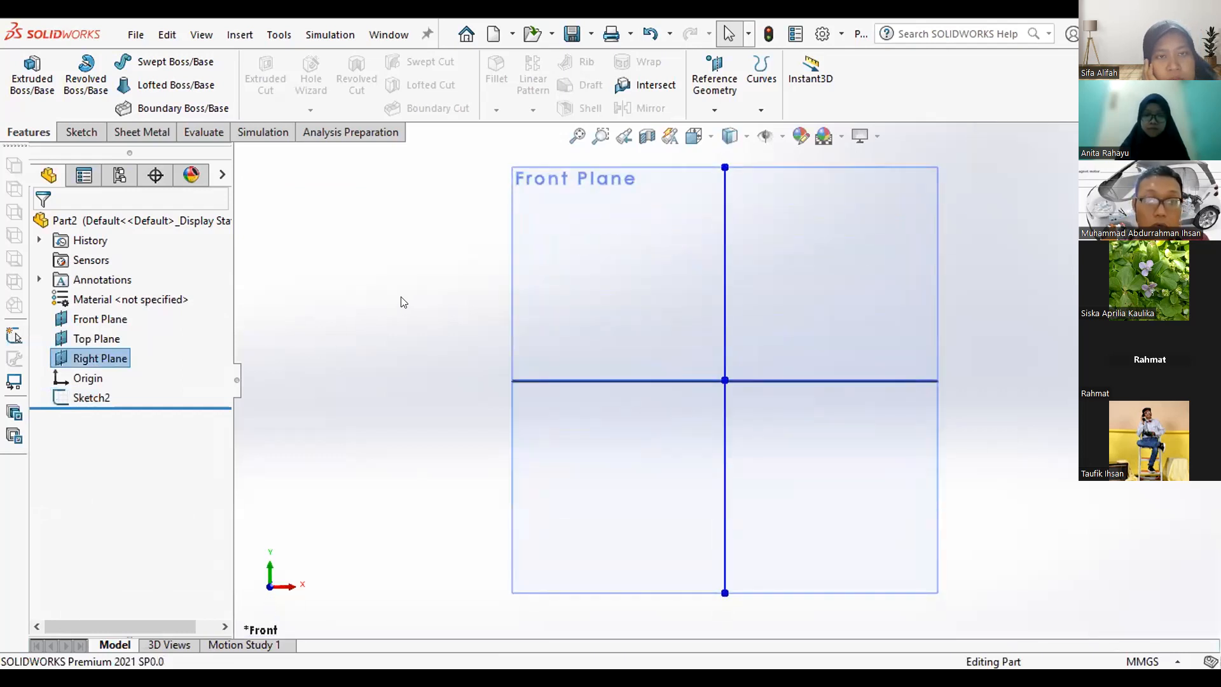
View the planes and circle from the back, left, right, top and bottom, ending in the isometric view.
{"action": "key", "text": "ctrl+2"}
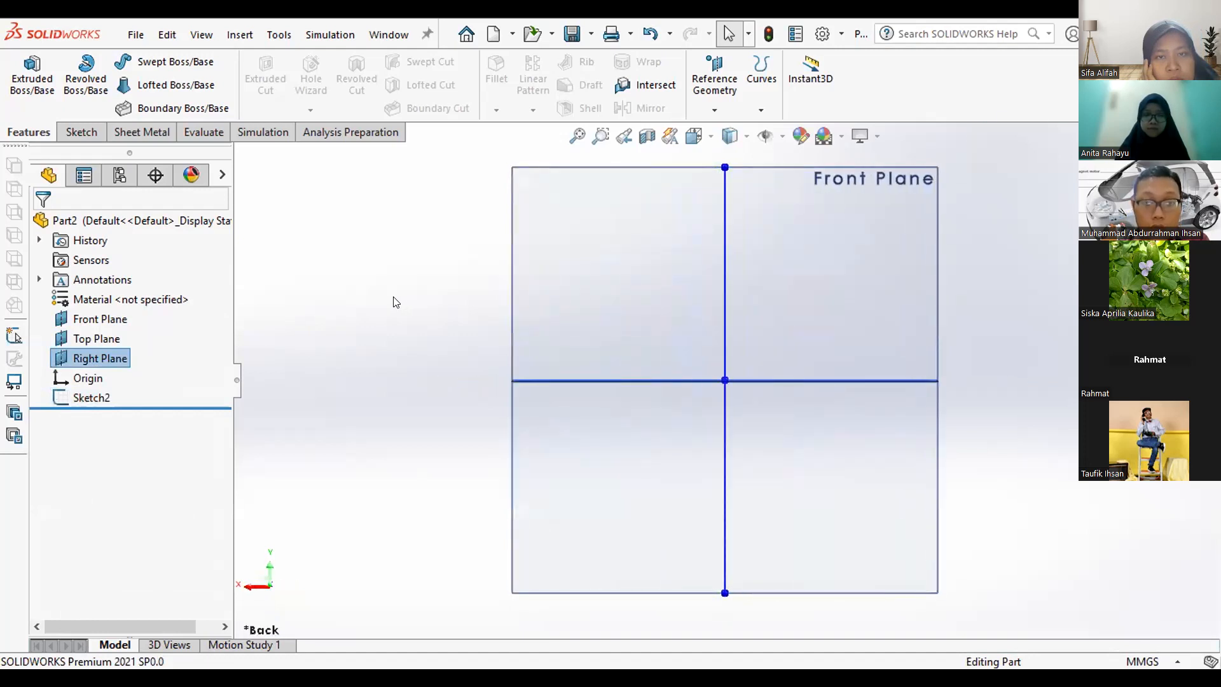
{"action": "key", "text": "ctrl+3"}
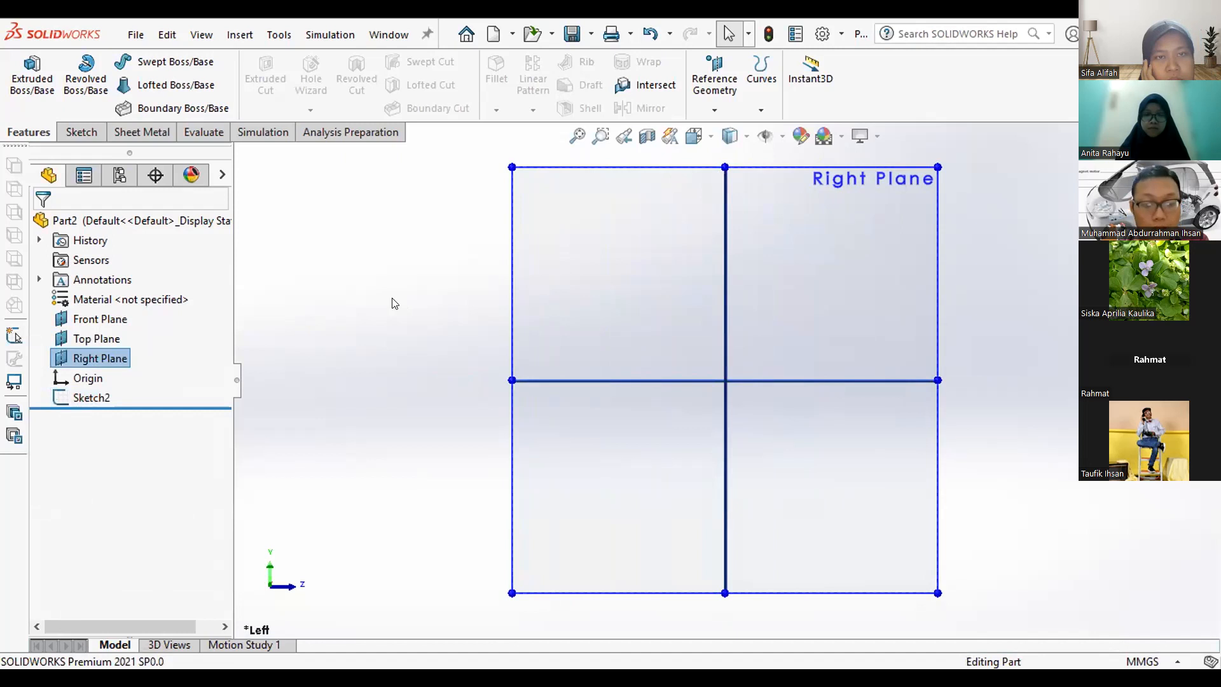
{"action": "key", "text": "ctrl+4"}
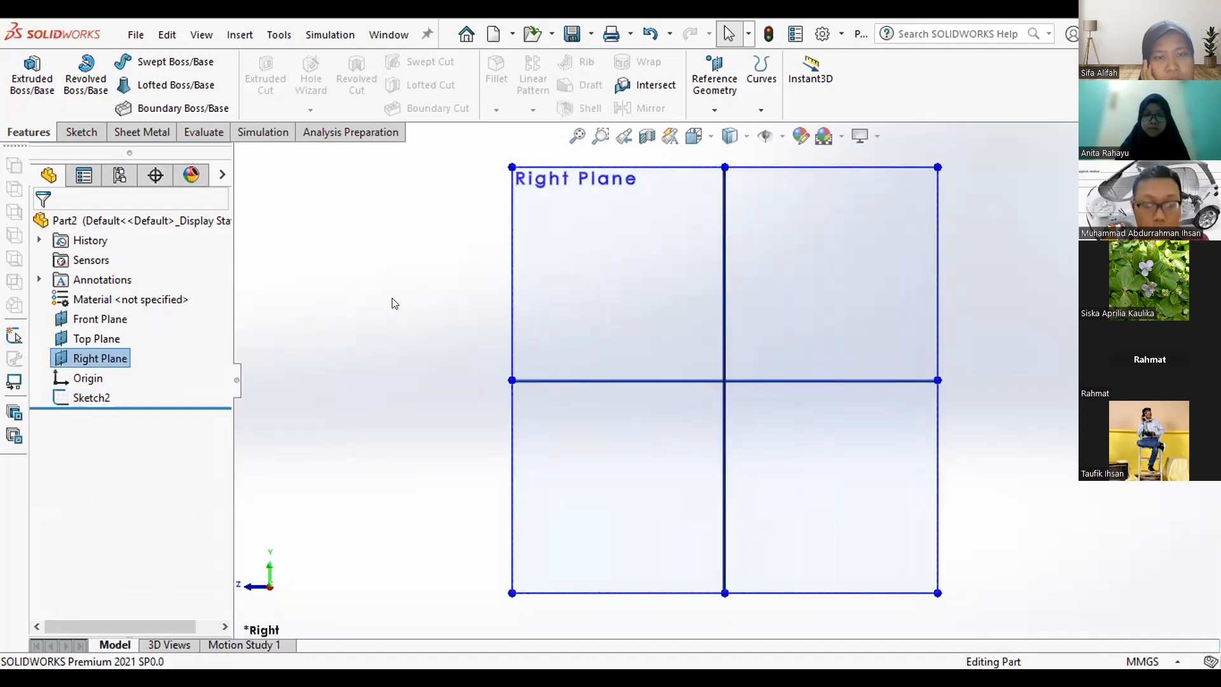
{"action": "key", "text": "ctrl+5"}
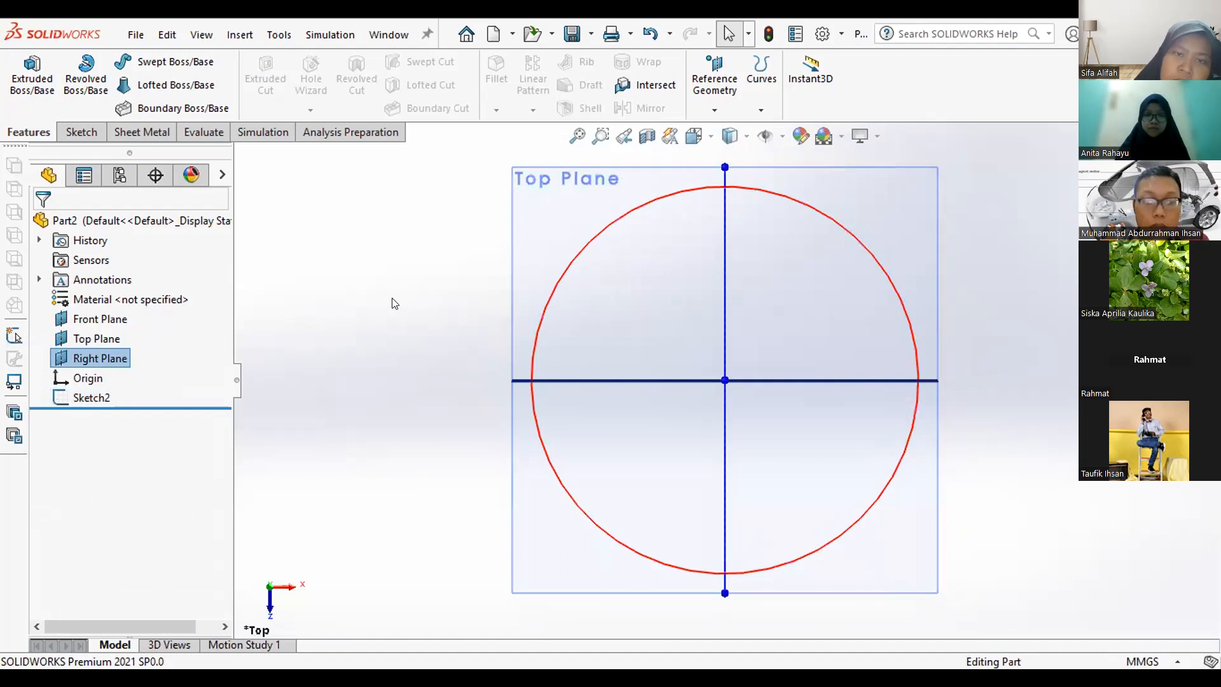
{"action": "key", "text": "ctrl+6"}
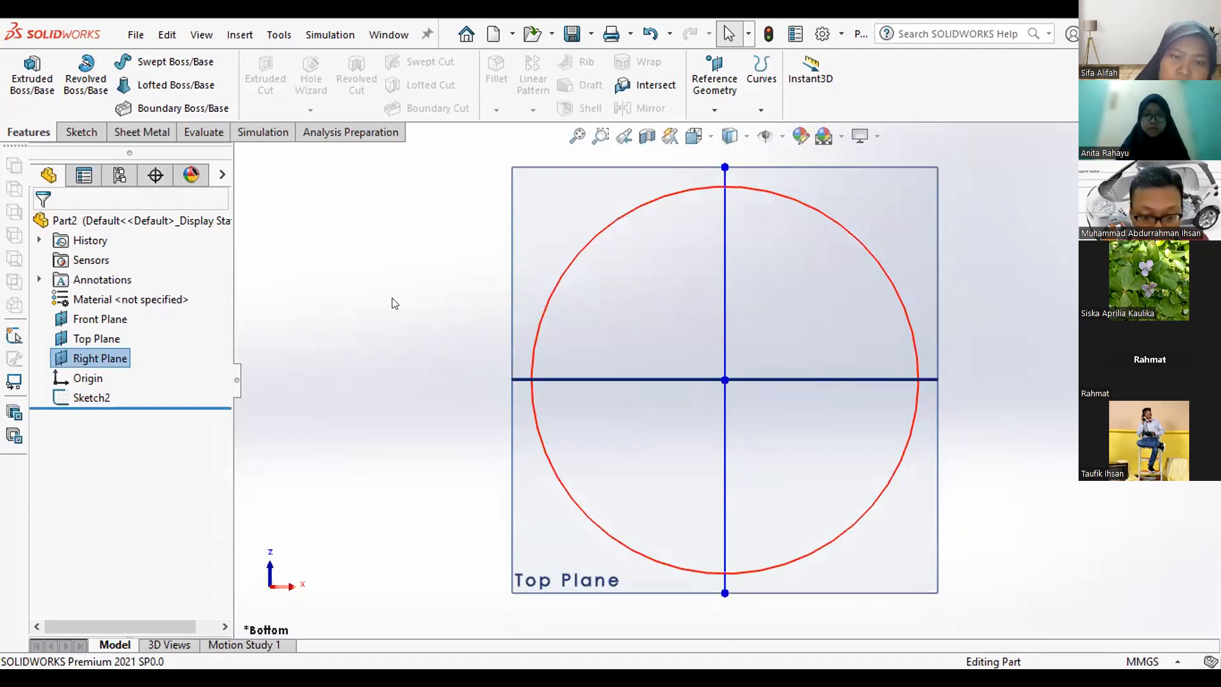
{"action": "key", "text": "ctrl+7"}
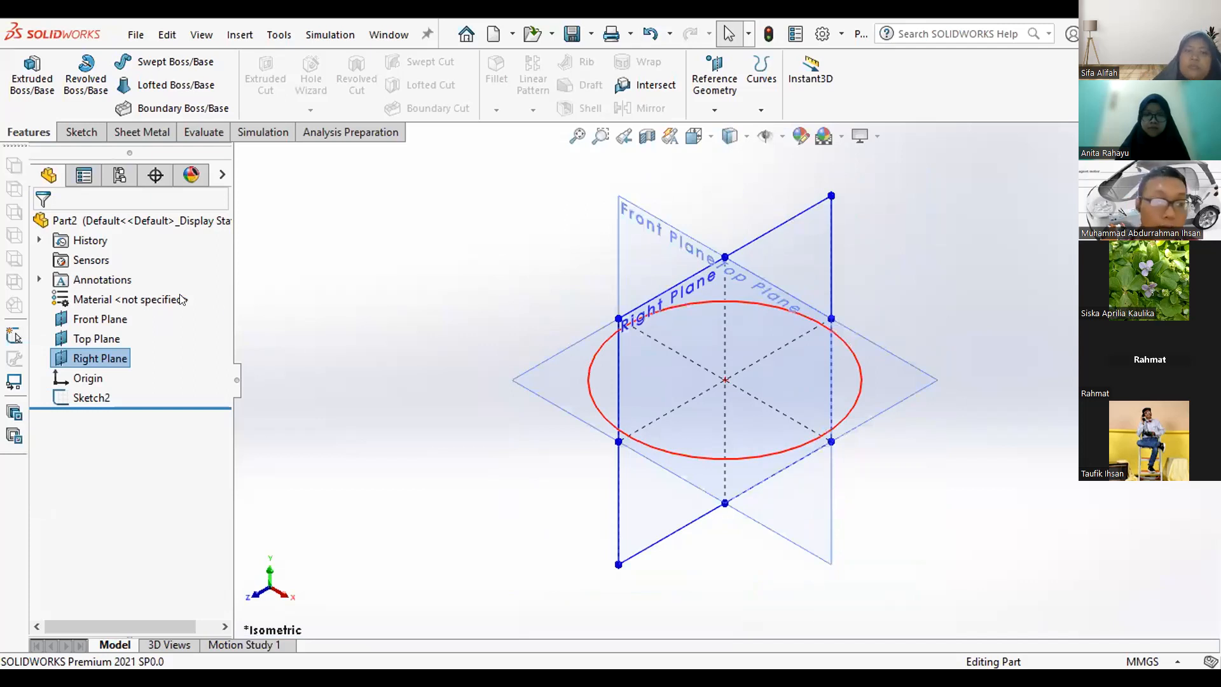
Hide the Front, Top and Right Planes.
{"action": "left_click", "coordinate": [116, 312]}
{"action": "right_click", "coordinate": [116, 312]}
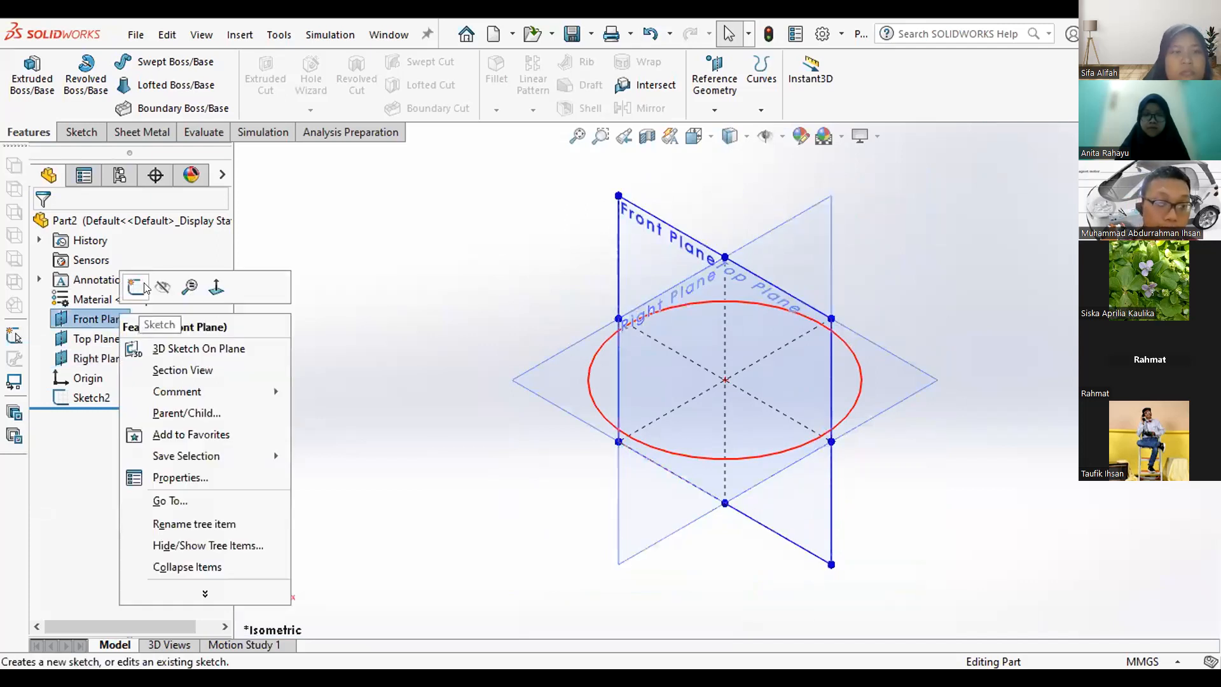
{"action": "left_click", "coordinate": [162, 287]}
{"action": "left_click", "coordinate": [102, 338]}
{"action": "right_click", "coordinate": [108, 338]}
{"action": "left_click", "coordinate": [162, 314]}
{"action": "left_click", "coordinate": [117, 360]}
{"action": "right_click", "coordinate": [116, 359]}
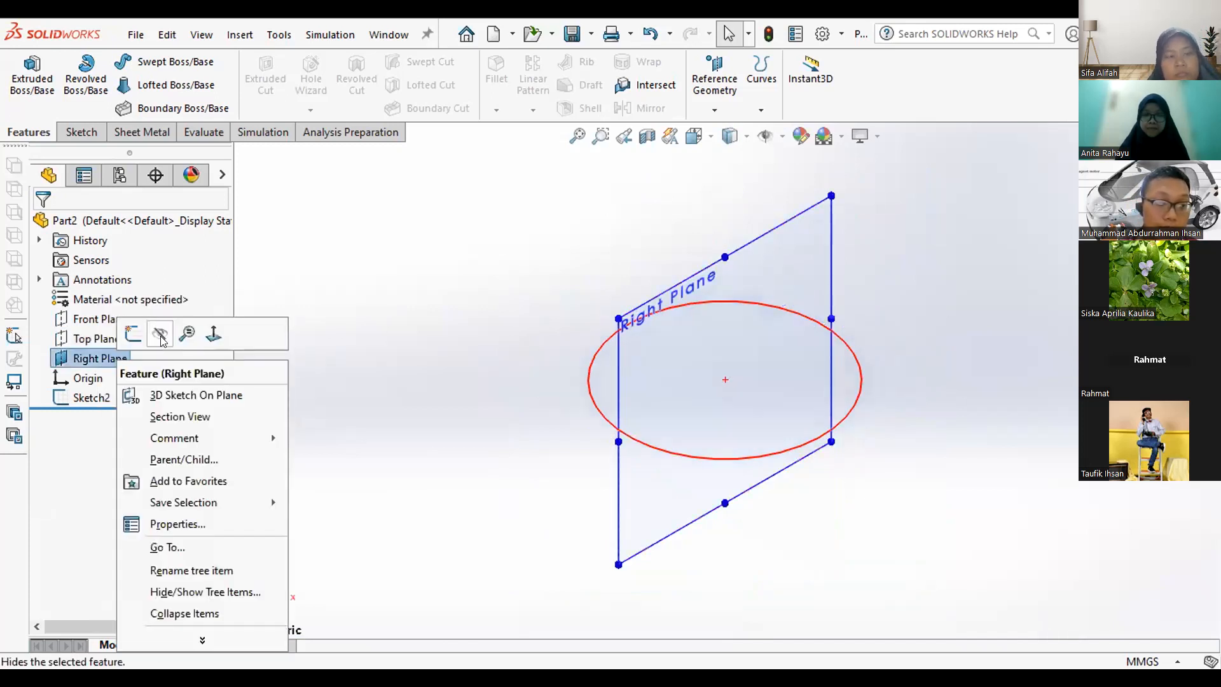
{"action": "left_click", "coordinate": [159, 334]}
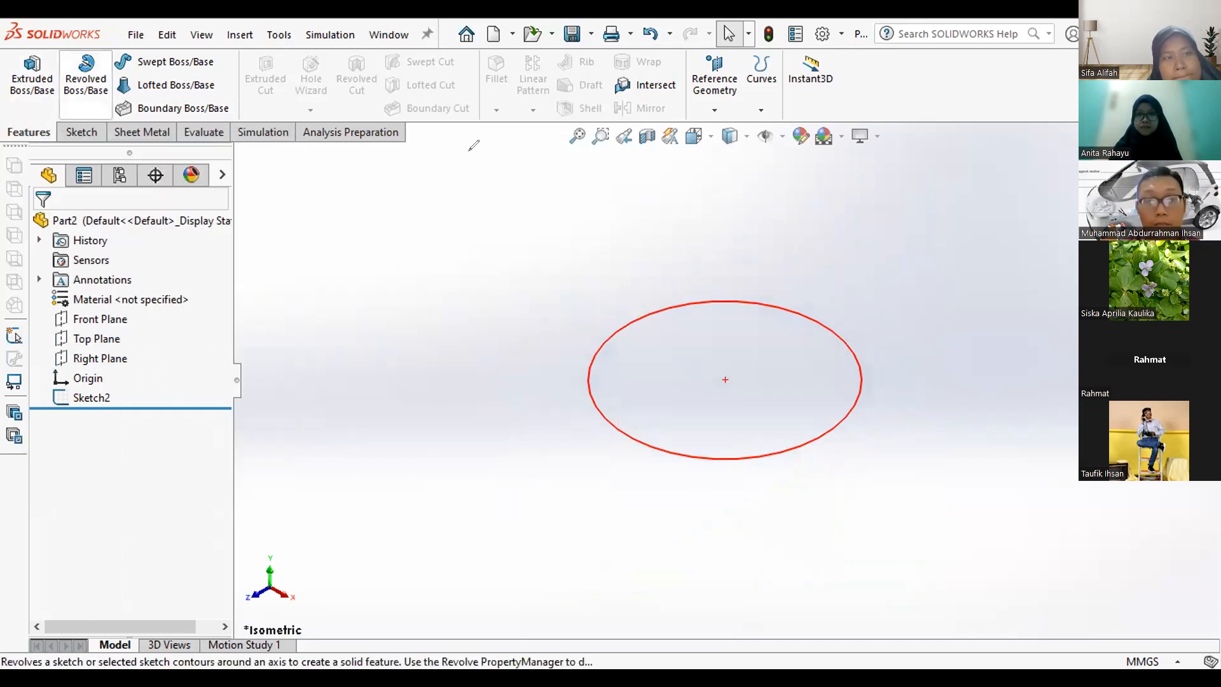
Start a boss extrusion of the circle sketch with a Blind end condition and a depth of 20 mm.
{"action": "mouse_move", "coordinate": [63, 44]}
{"action": "left_mouse_down"}
{"action": "mouse_move", "coordinate": [14, 45]}
{"action": "mouse_move", "coordinate": [9, 95]}
{"action": "mouse_move", "coordinate": [71, 62]}
{"action": "mouse_move", "coordinate": [48, 26]}
{"action": "mouse_move", "coordinate": [29, 33]}
{"action": "left_mouse_up"}
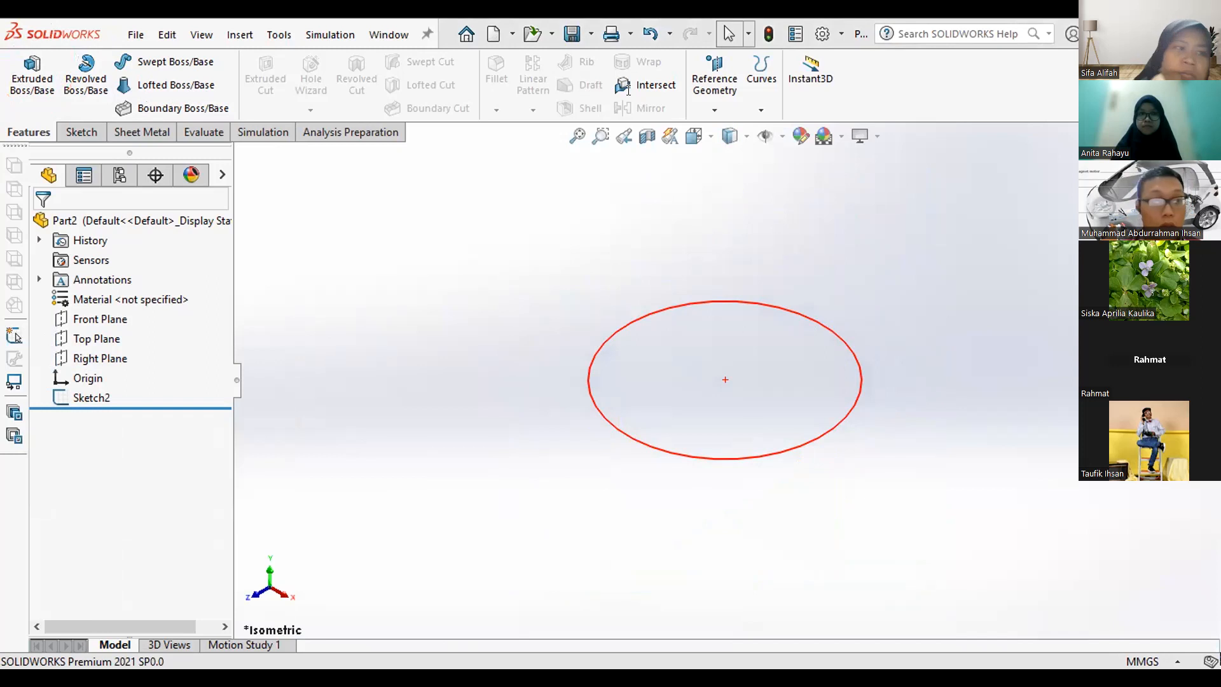
{"action": "left_click", "coordinate": [19, 73]}
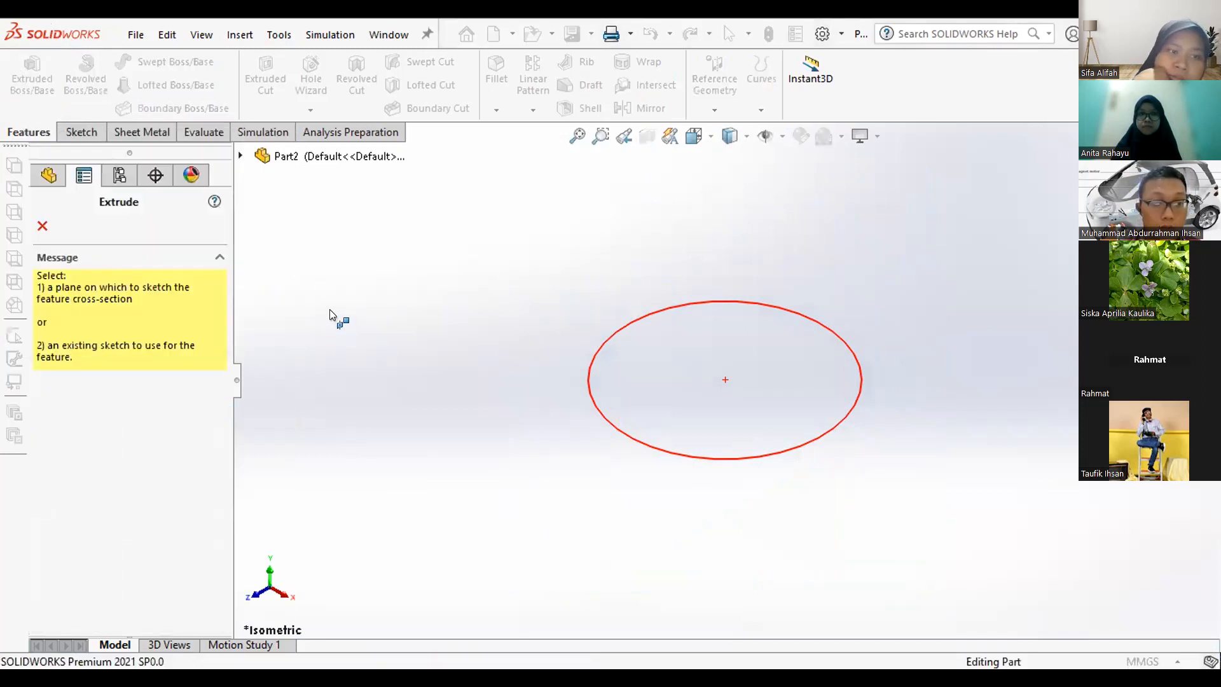
{"action": "left_click", "coordinate": [591, 351]}
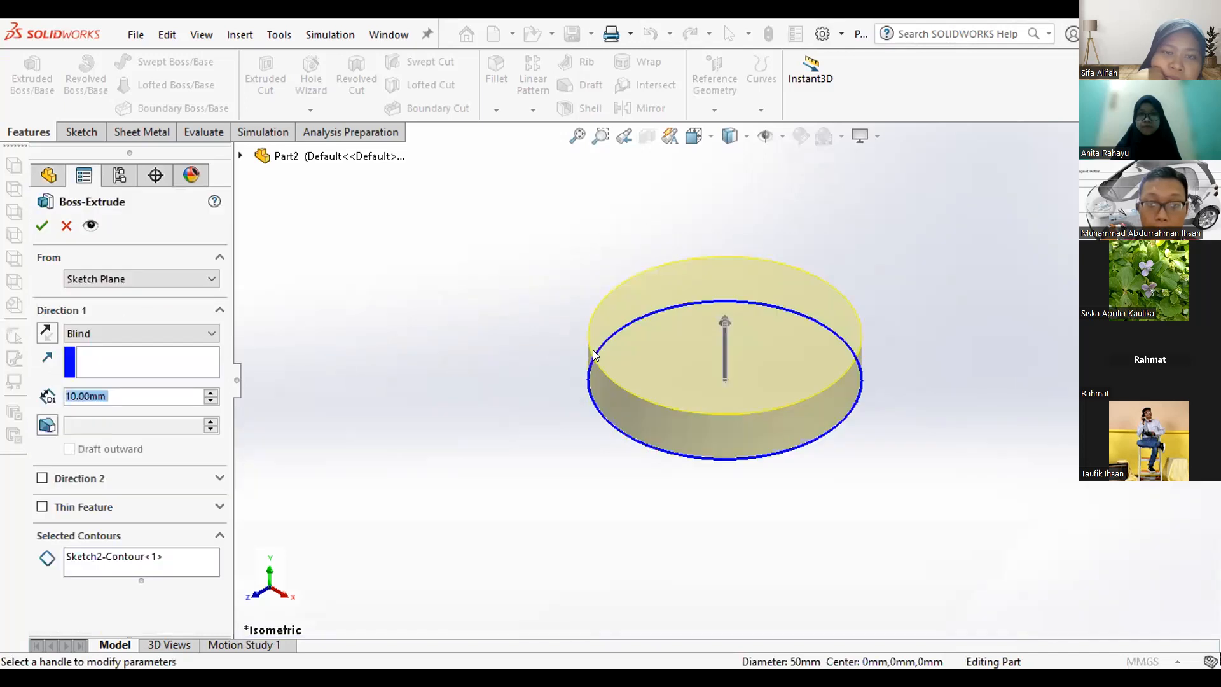
{"action": "left_click", "coordinate": [107, 333]}
{"action": "left_click", "coordinate": [107, 333]}
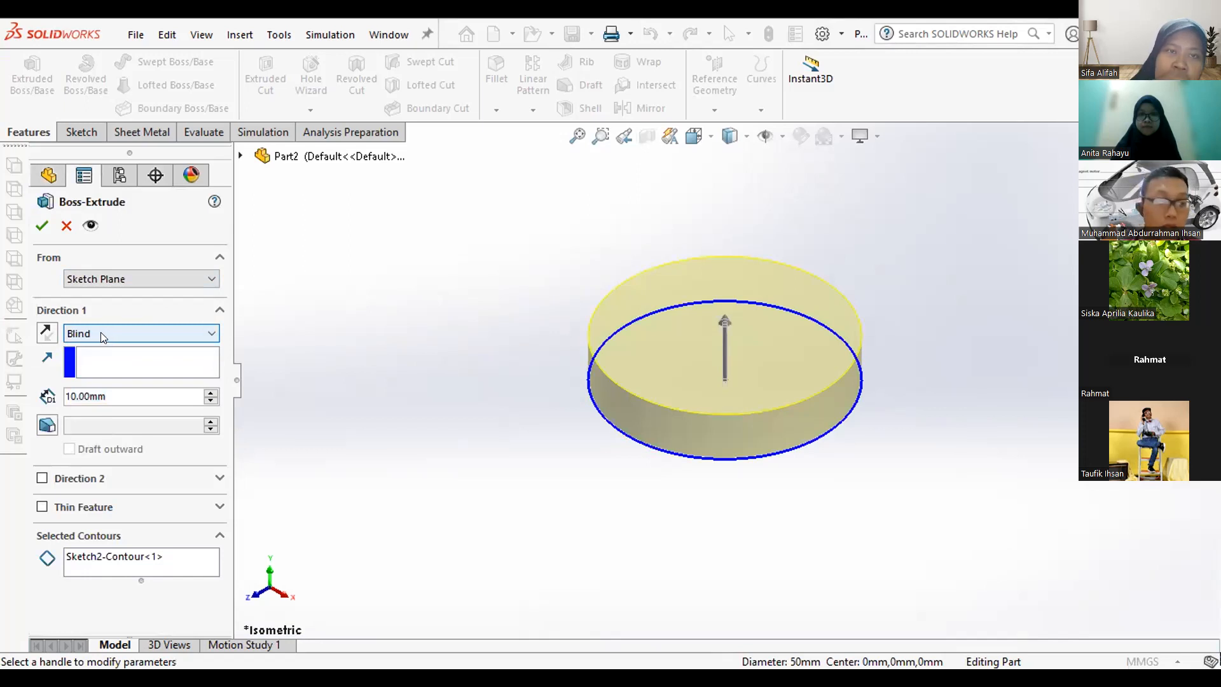
{"action": "left_click", "coordinate": [109, 390]}
{"action": "left_click_drag", "start_coordinate": [110, 390], "coordinate": [43, 390]}
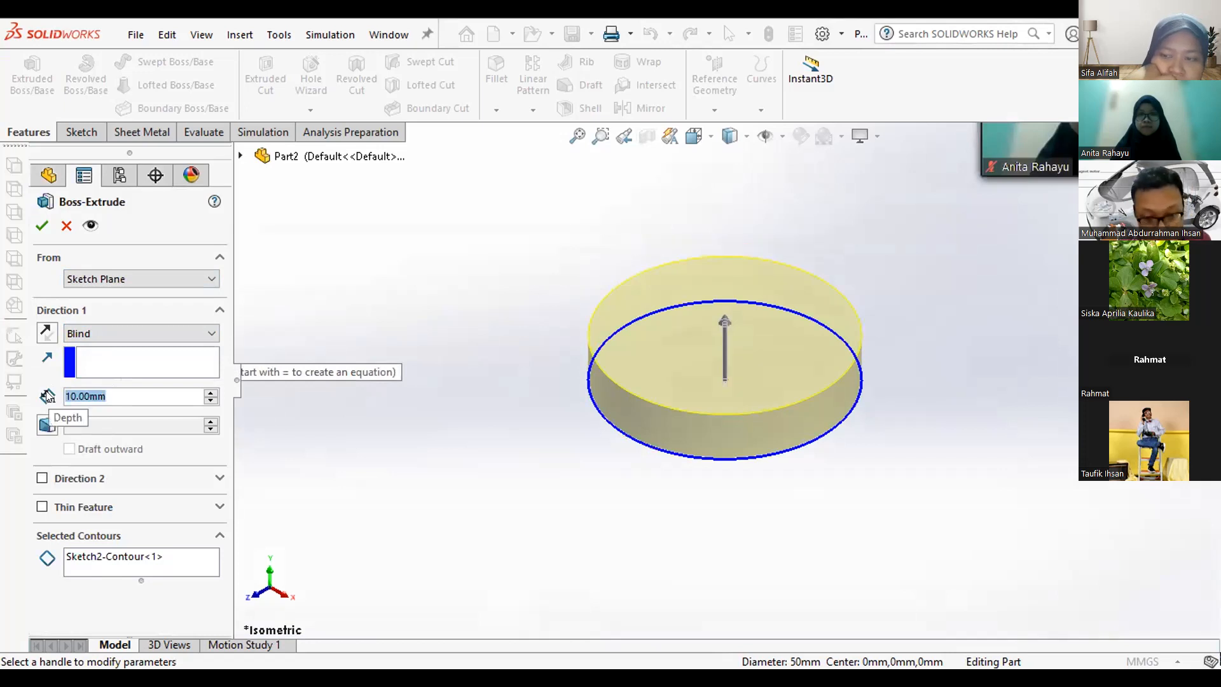
{"action": "type", "text": "2"}
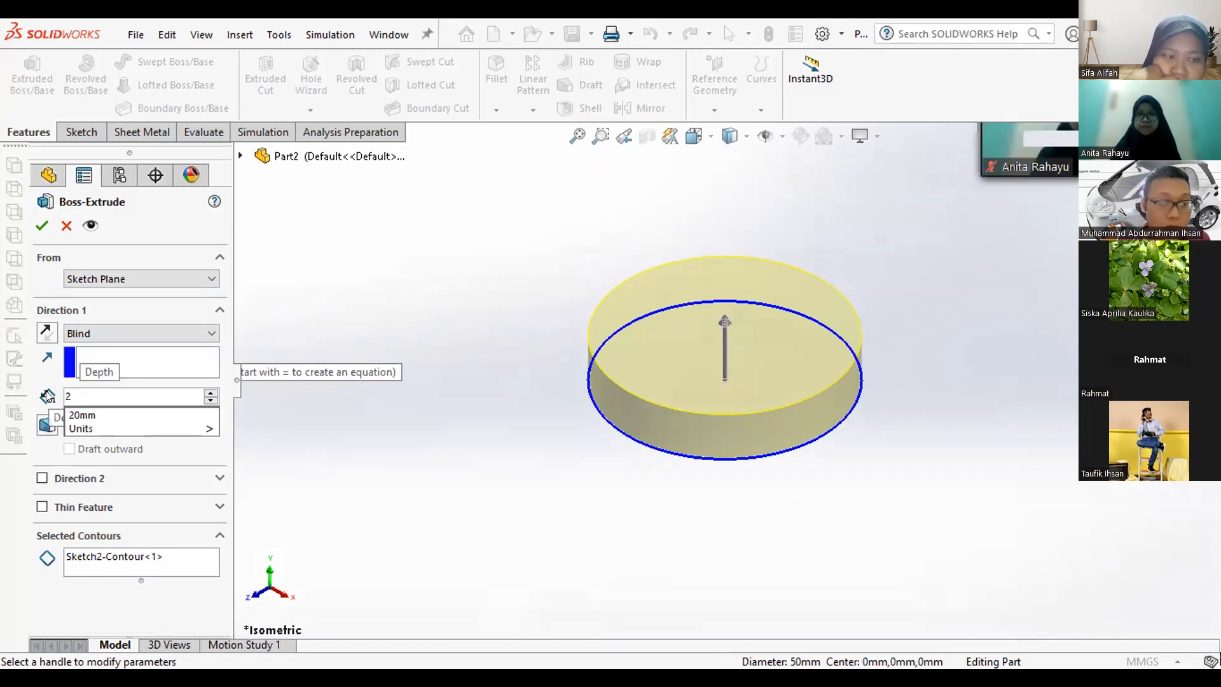
{"action": "type", "text": "0"}
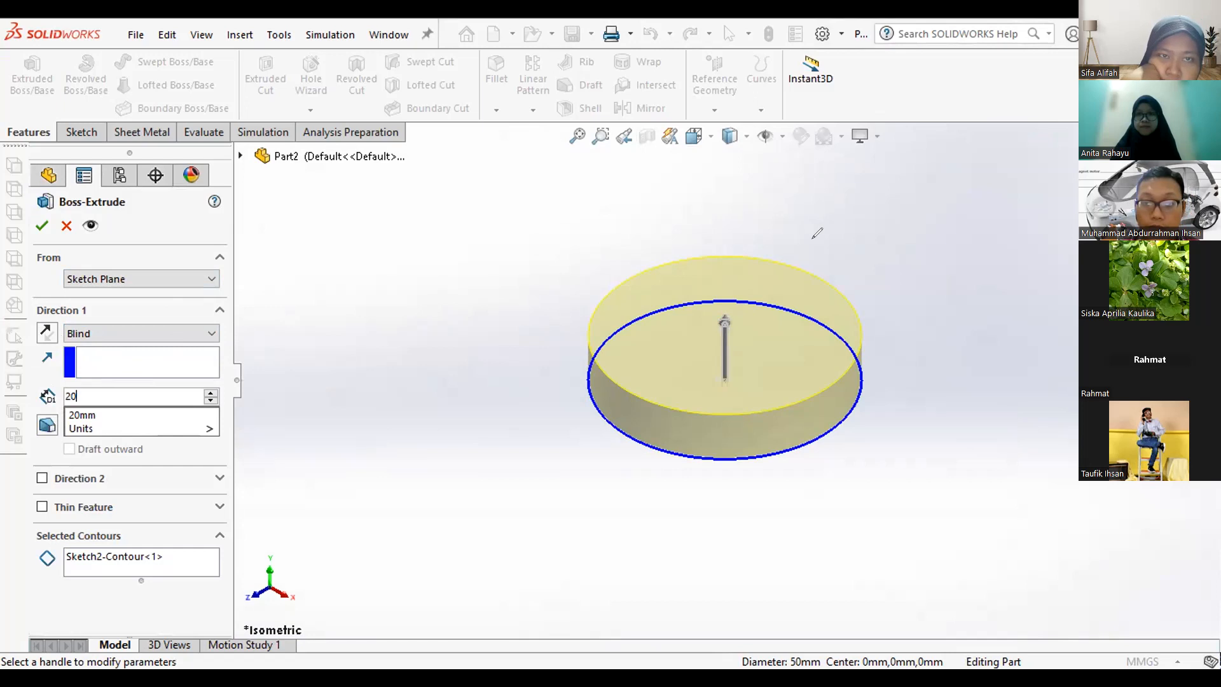
{"action": "key", "text": "Return"}
Reverse the extrusion so it runs downward from the sketch plane, and accept the feature.
{"action": "mouse_move", "coordinate": [741, 236]}
{"action": "left_mouse_down"}
{"action": "mouse_move", "coordinate": [799, 289]}
{"action": "mouse_move", "coordinate": [742, 227]}
{"action": "left_mouse_up"}
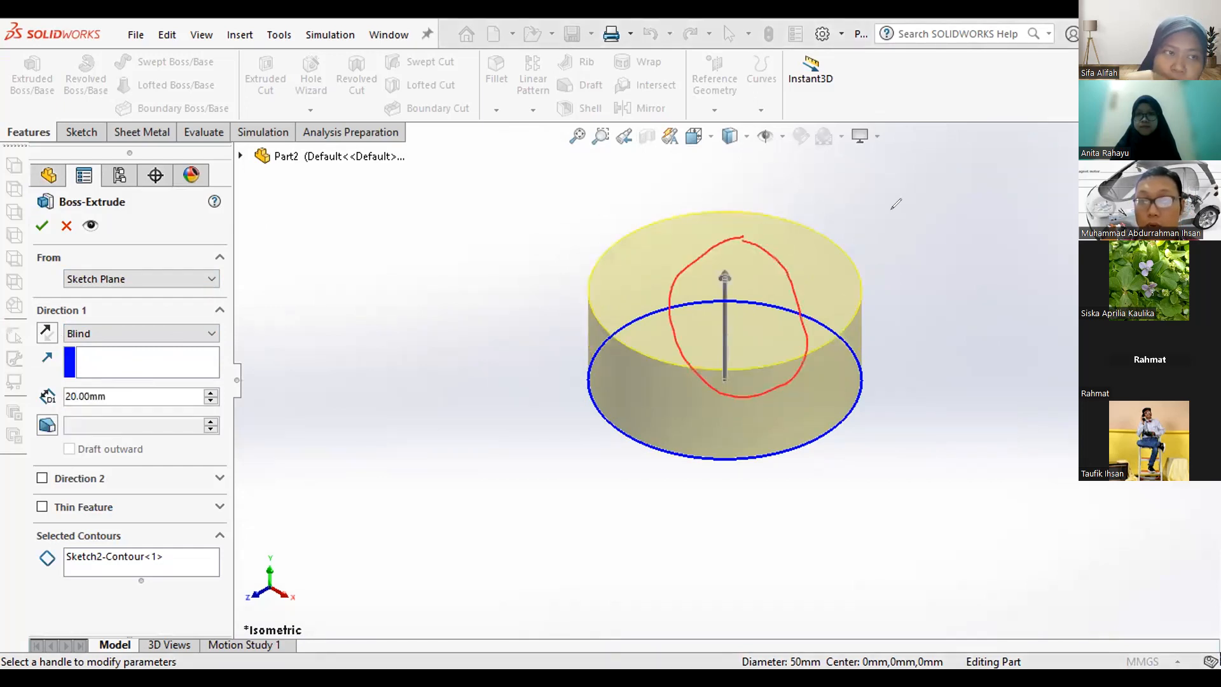
{"action": "key", "text": "ctrl+z"}
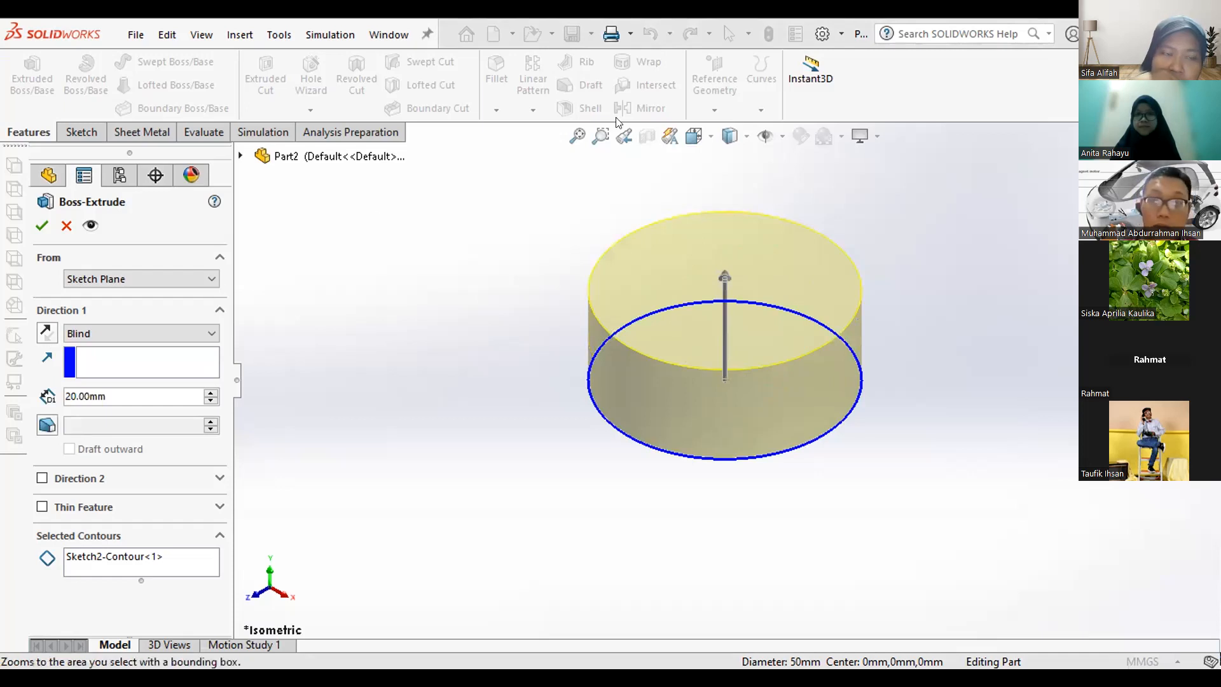
{"action": "mouse_move", "coordinate": [46, 310]}
{"action": "left_mouse_down"}
{"action": "mouse_move", "coordinate": [29, 334]}
{"action": "mouse_move", "coordinate": [61, 348]}
{"action": "mouse_move", "coordinate": [51, 311]}
{"action": "left_mouse_up"}
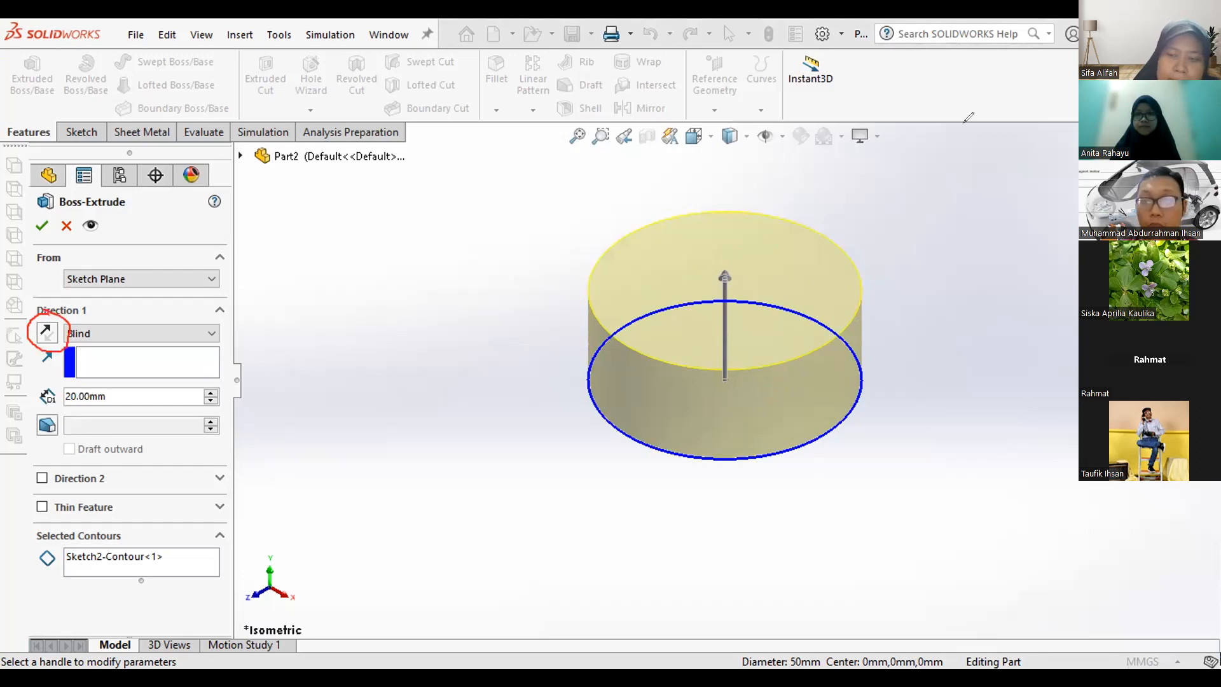
{"action": "left_click", "coordinate": [47, 332]}
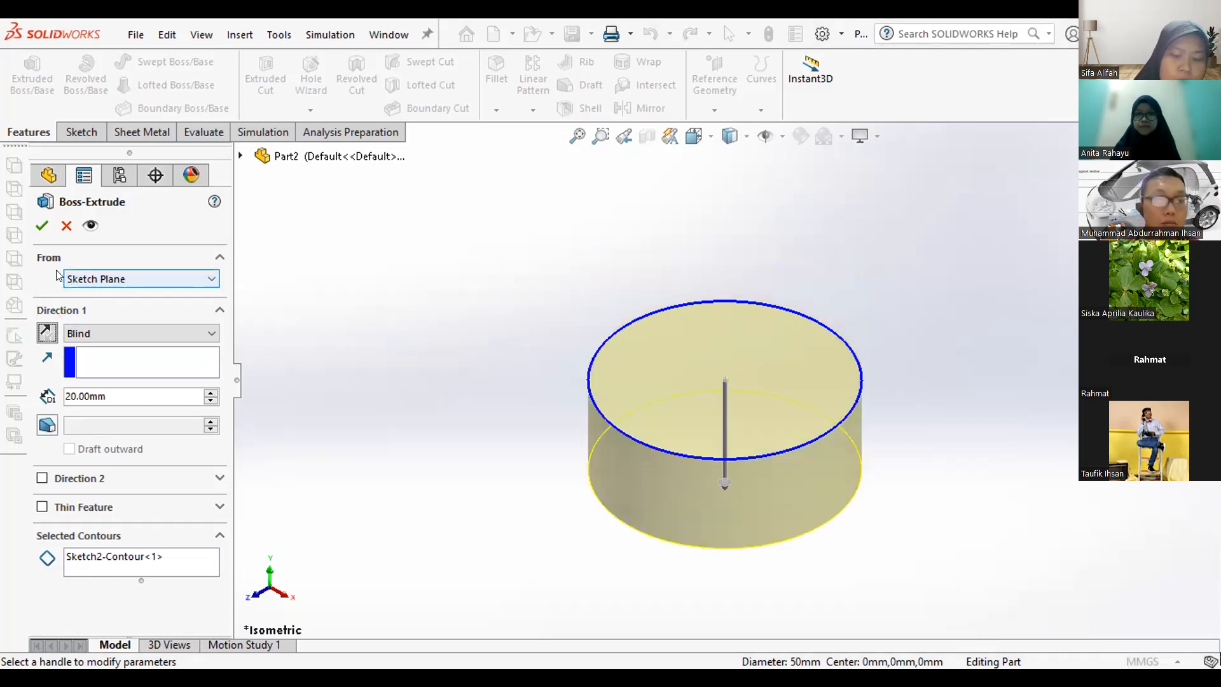
{"action": "left_click", "coordinate": [38, 227]}
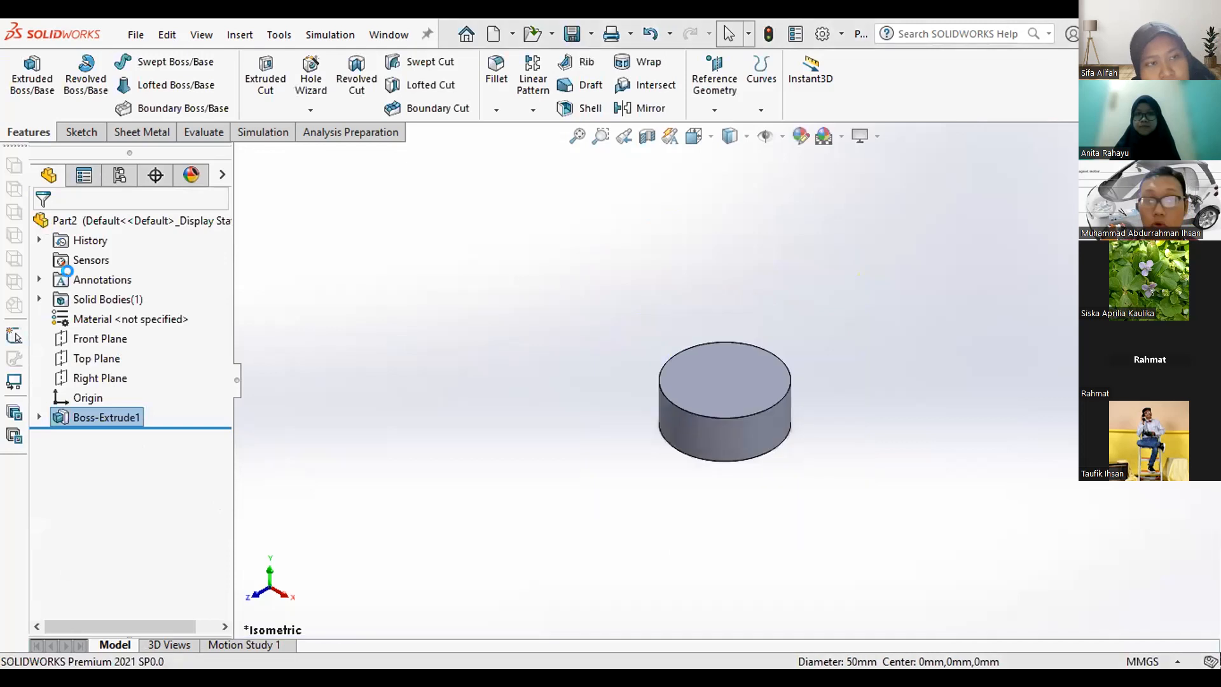
Open the cylinder's extrusion for editing and review its Direction 1 end-condition options, keeping Blind.
{"action": "right_click", "coordinate": [68, 272]}
{"action": "left_click", "coordinate": [68, 274]}
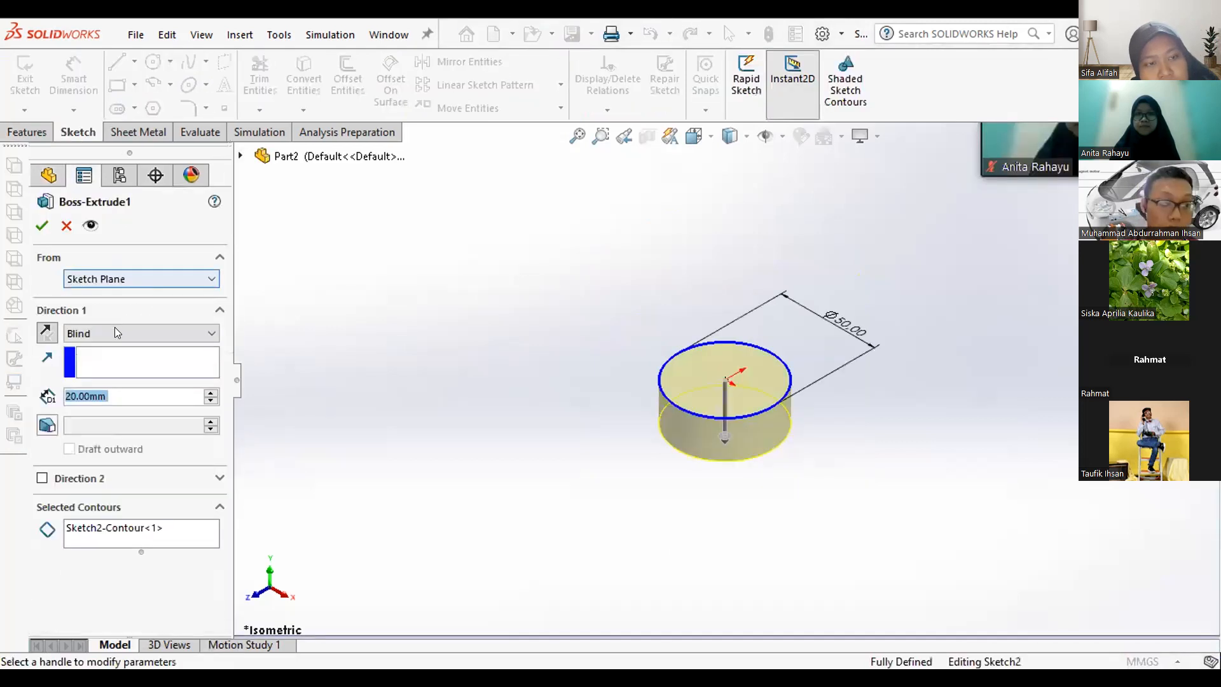
{"action": "left_click", "coordinate": [114, 333]}
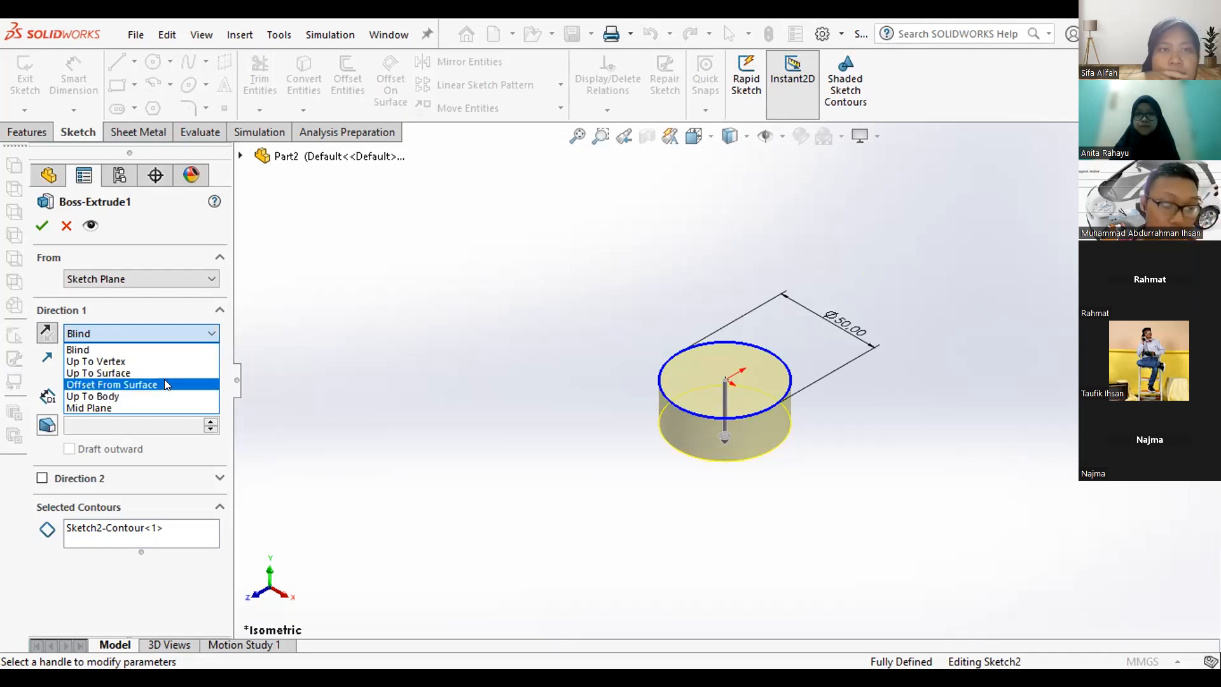
{"action": "left_click", "coordinate": [480, 288]}
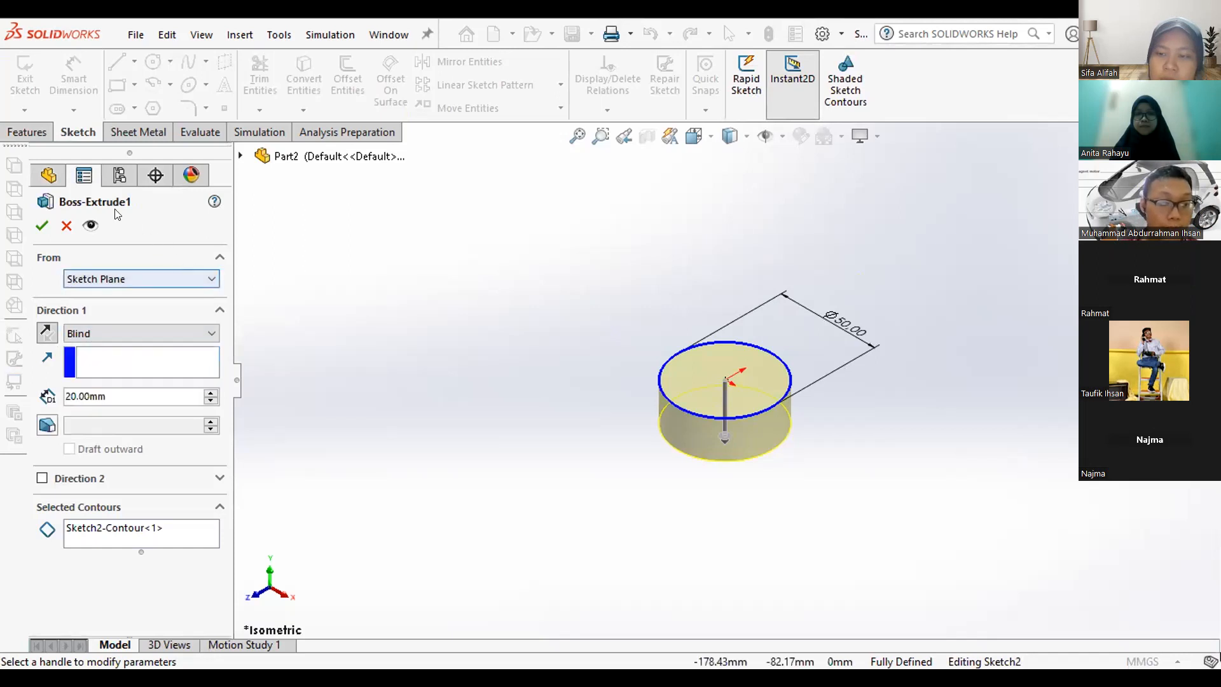
Cancel the extrusion edit and start a reference plane offset 20 mm above the cylinder's top face.
{"action": "left_click", "coordinate": [66, 229]}
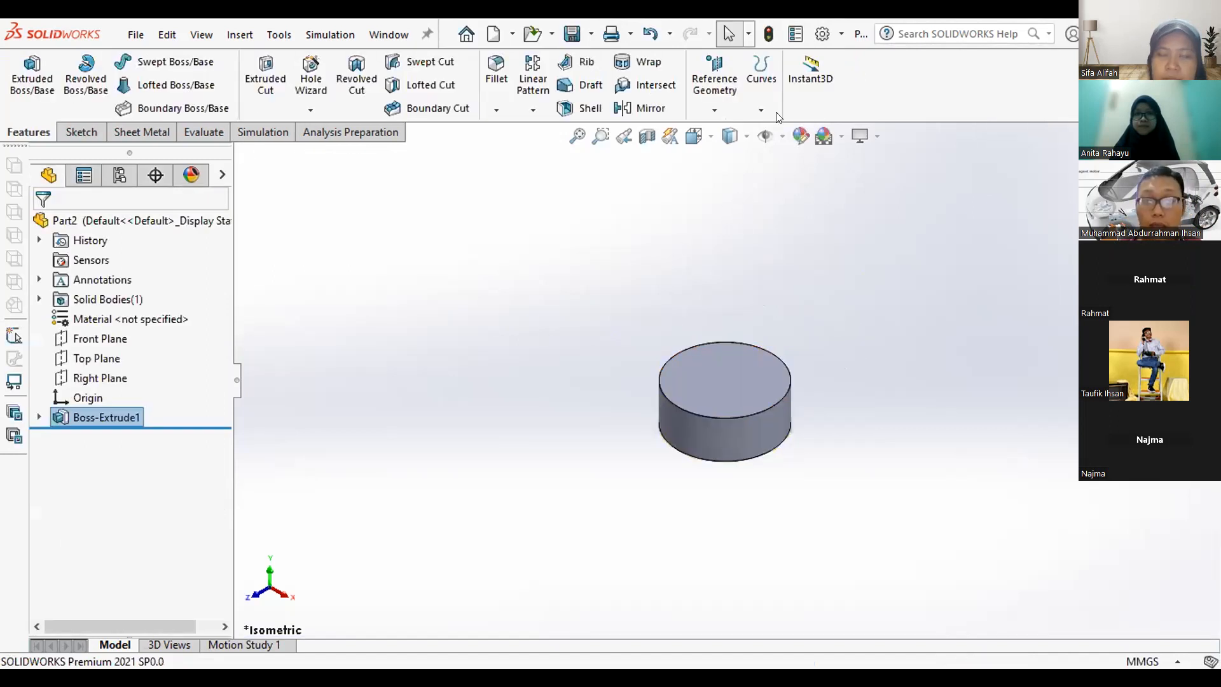
{"action": "left_click", "coordinate": [705, 377]}
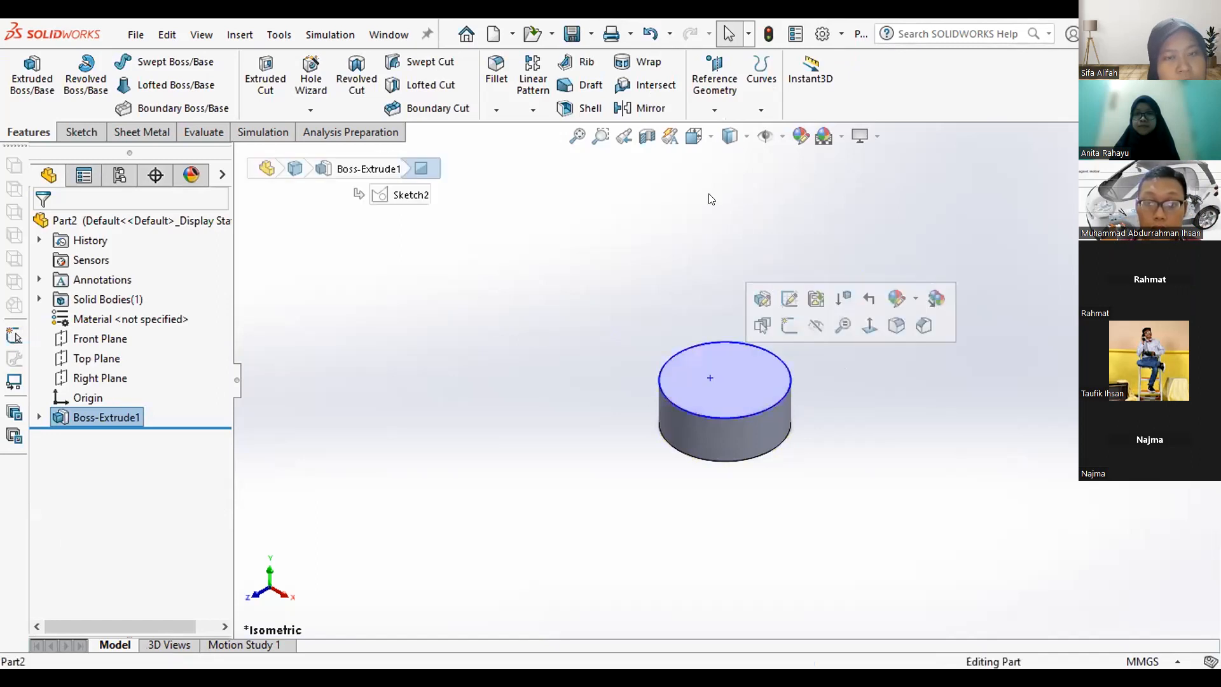
{"action": "left_click", "coordinate": [721, 95]}
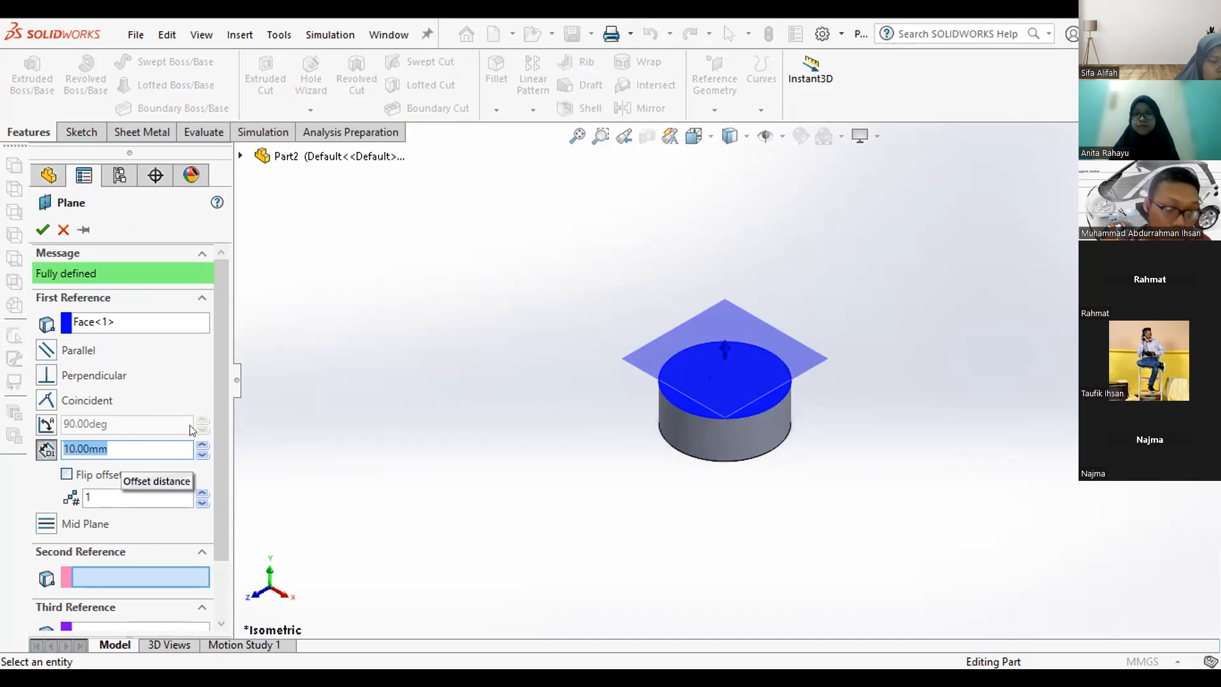
{"action": "left_click", "coordinate": [141, 448]}
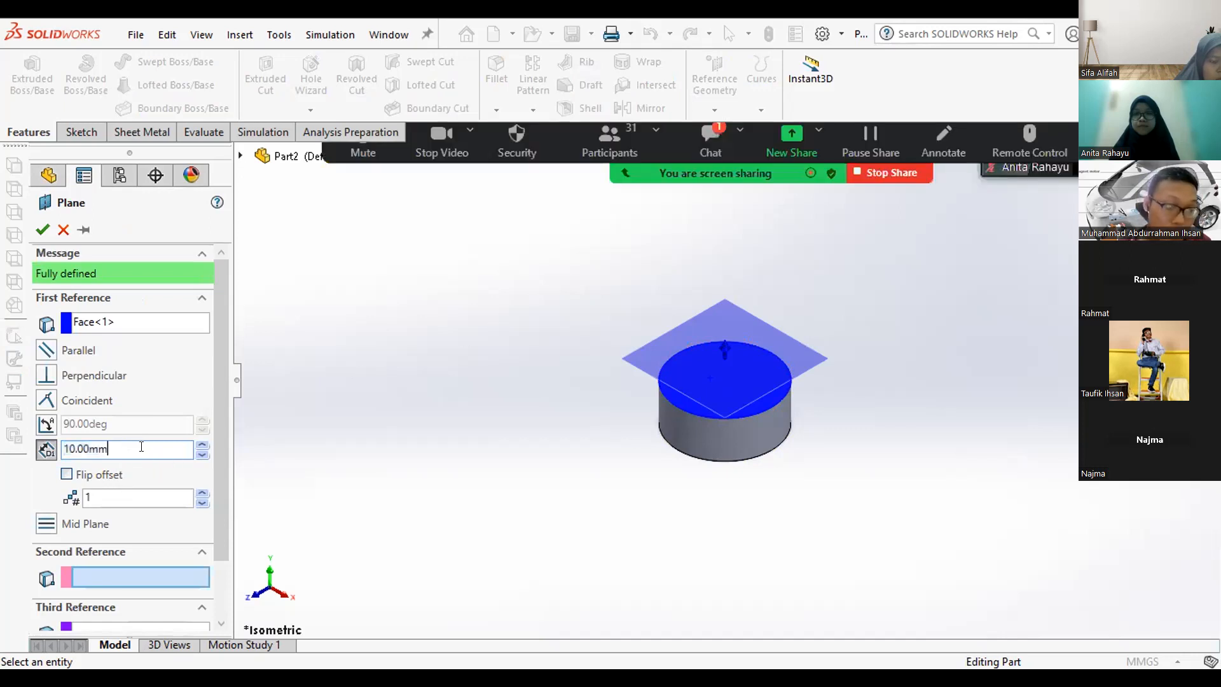
{"action": "double_click", "coordinate": [93, 447]}
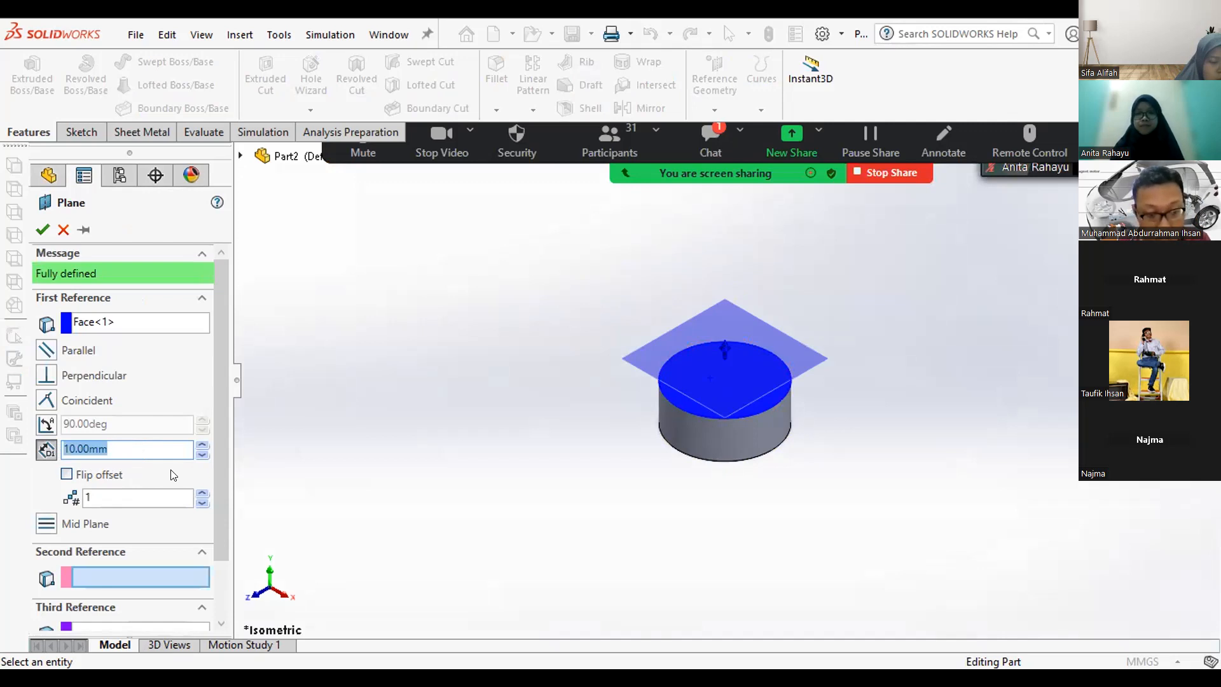
{"action": "type", "text": "20"}
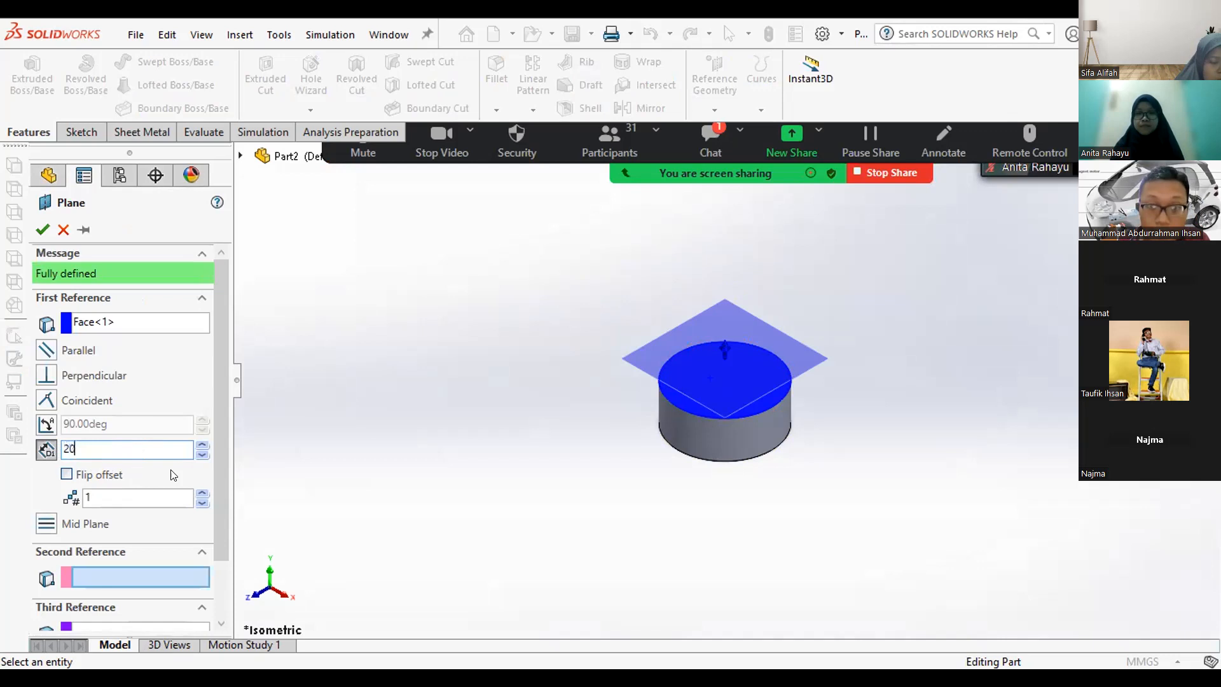
{"action": "key", "text": "Return"}
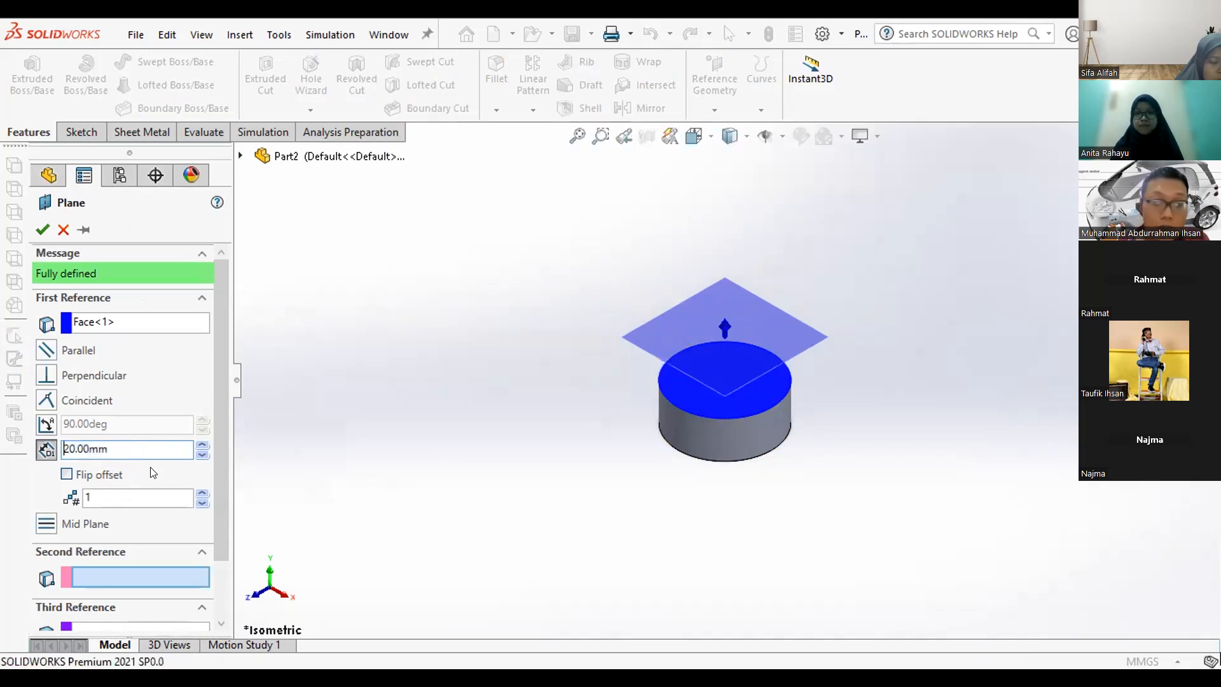
Set the plane's offset to 50 mm, try the flipped direction, return it above the cylinder, and accept the plane.
{"action": "left_click_drag", "start_coordinate": [148, 444], "coordinate": [59, 456]}
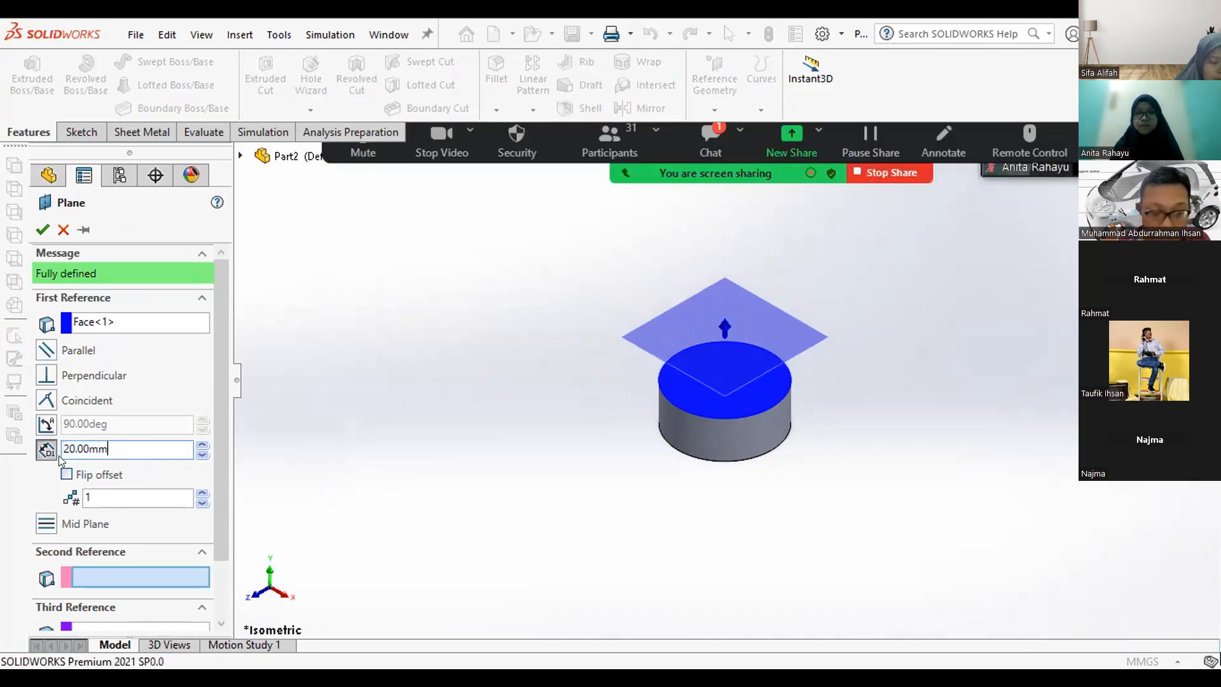
{"action": "type", "text": "50"}
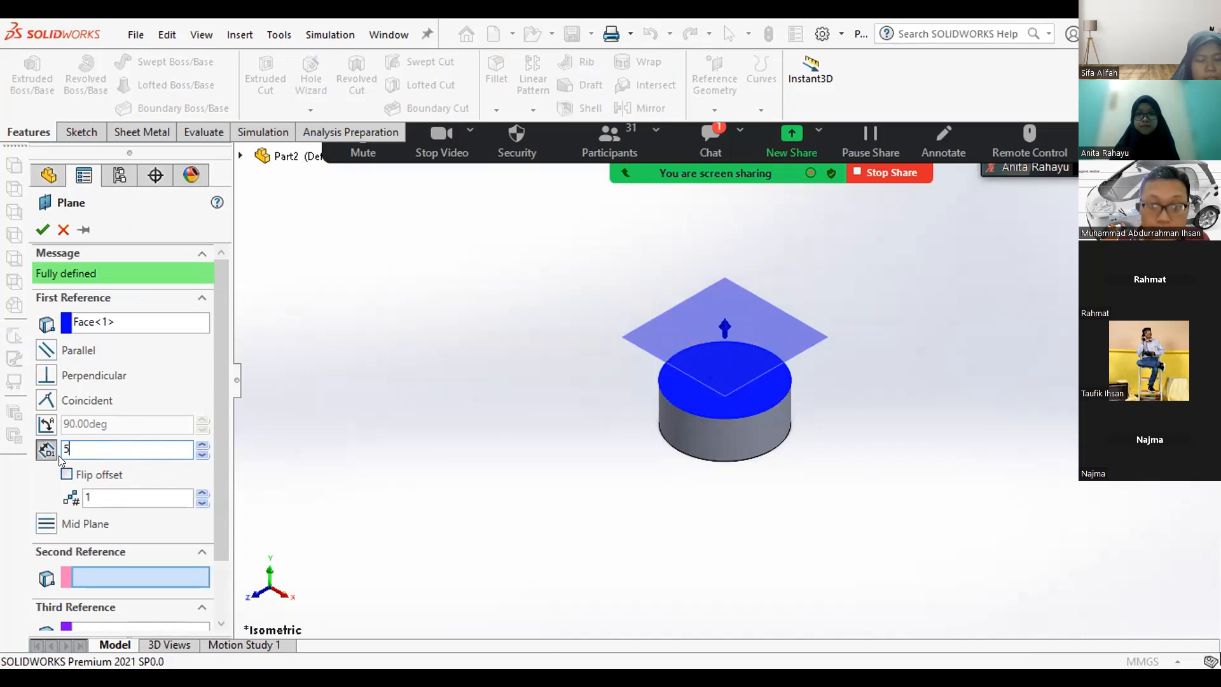
{"action": "key", "text": "Return"}
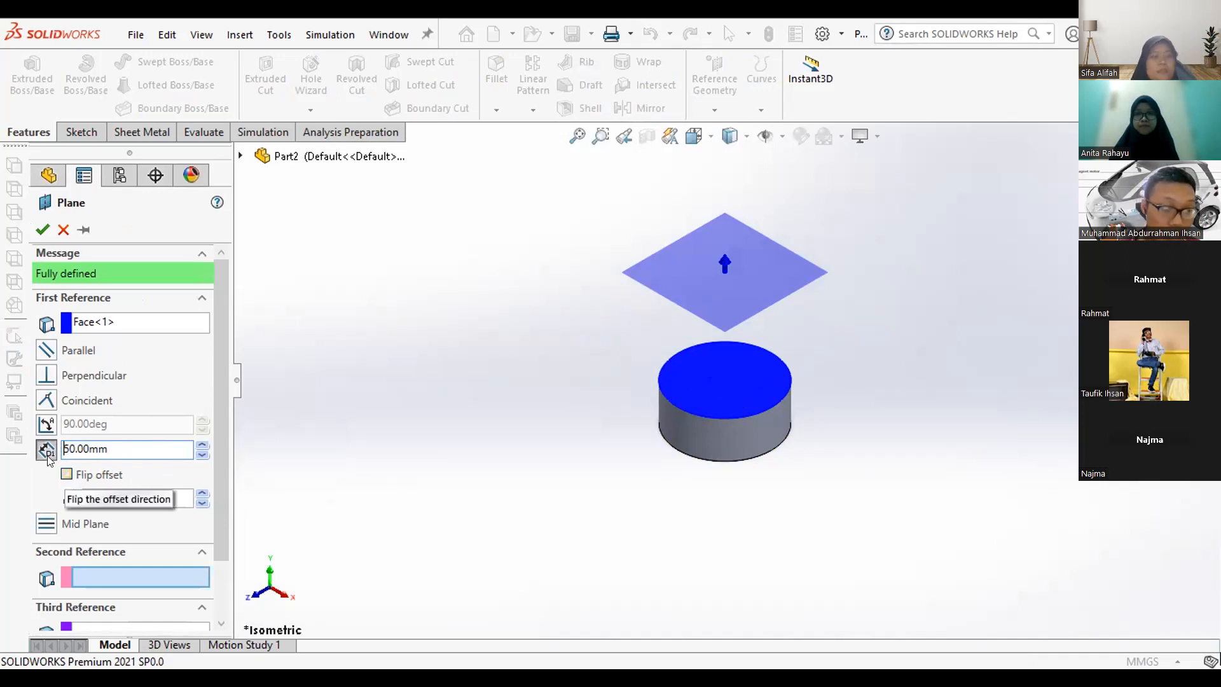
{"action": "left_click", "coordinate": [66, 477]}
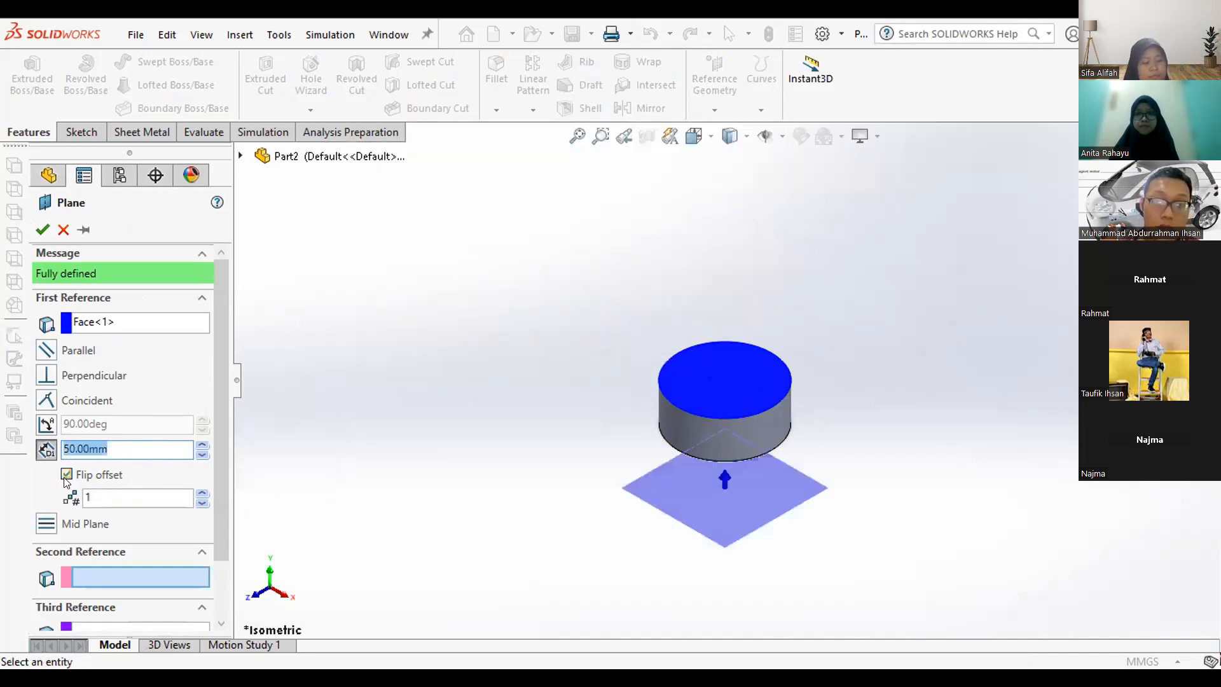
{"action": "left_click", "coordinate": [66, 477]}
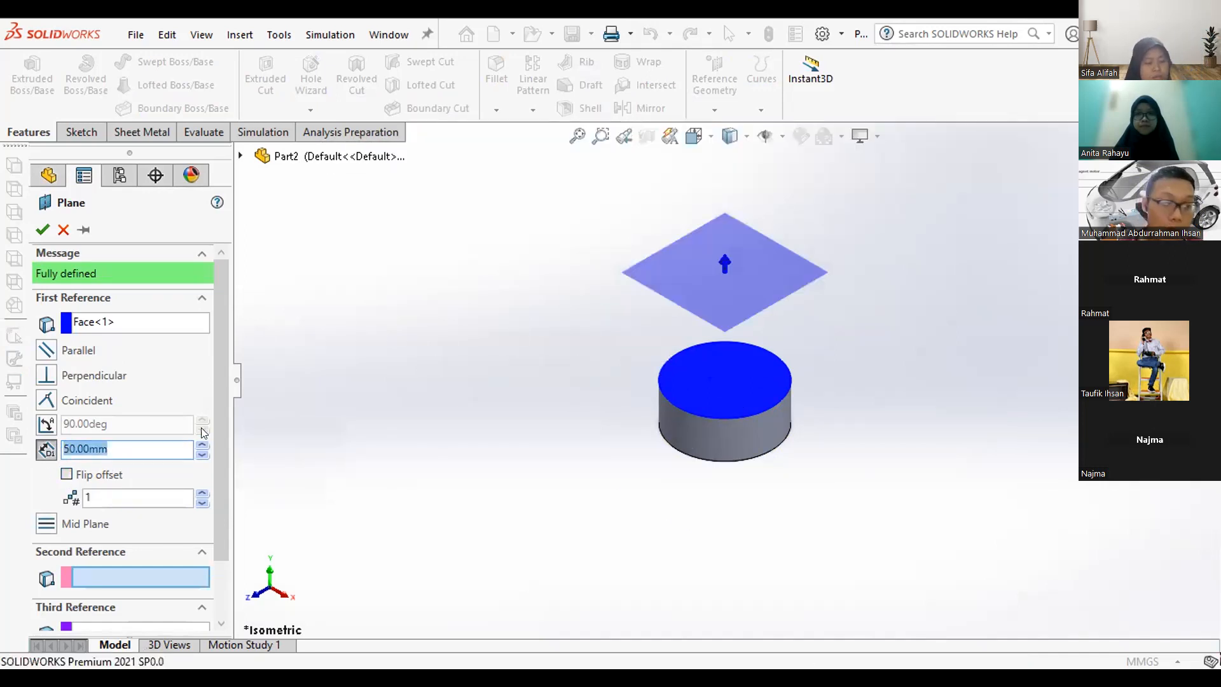
{"action": "left_click", "coordinate": [43, 231]}
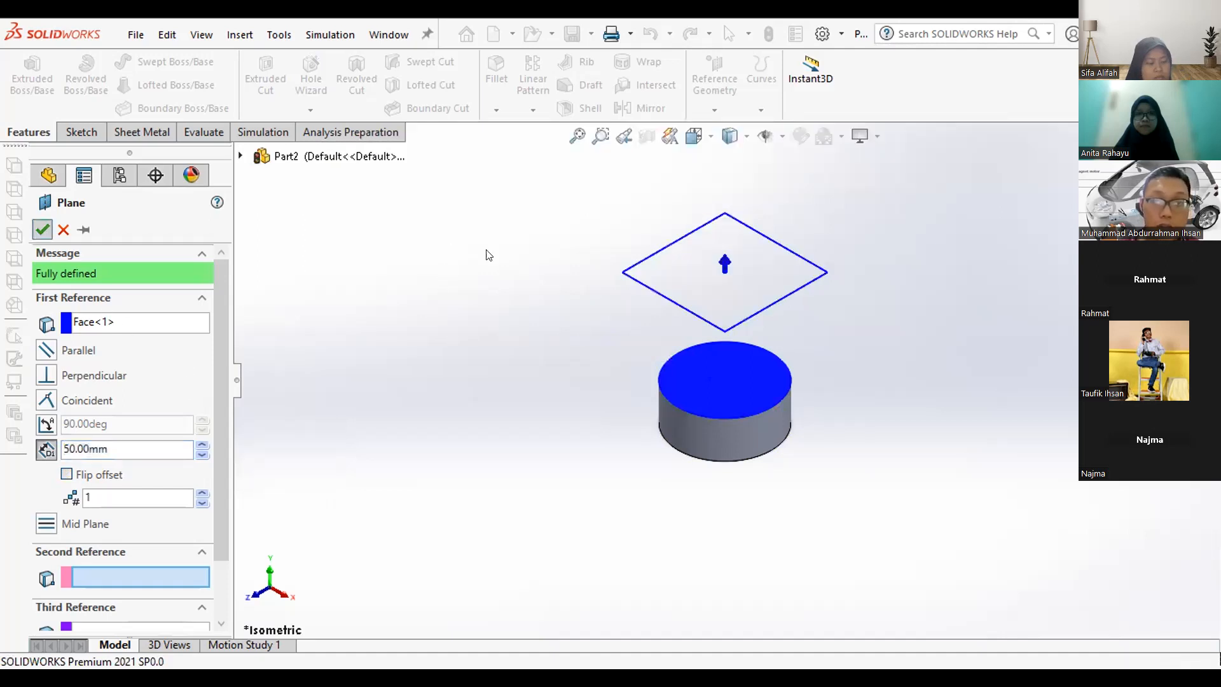
Create a second reference plane offset 50 mm above Plane1.
{"action": "left_click", "coordinate": [712, 109]}
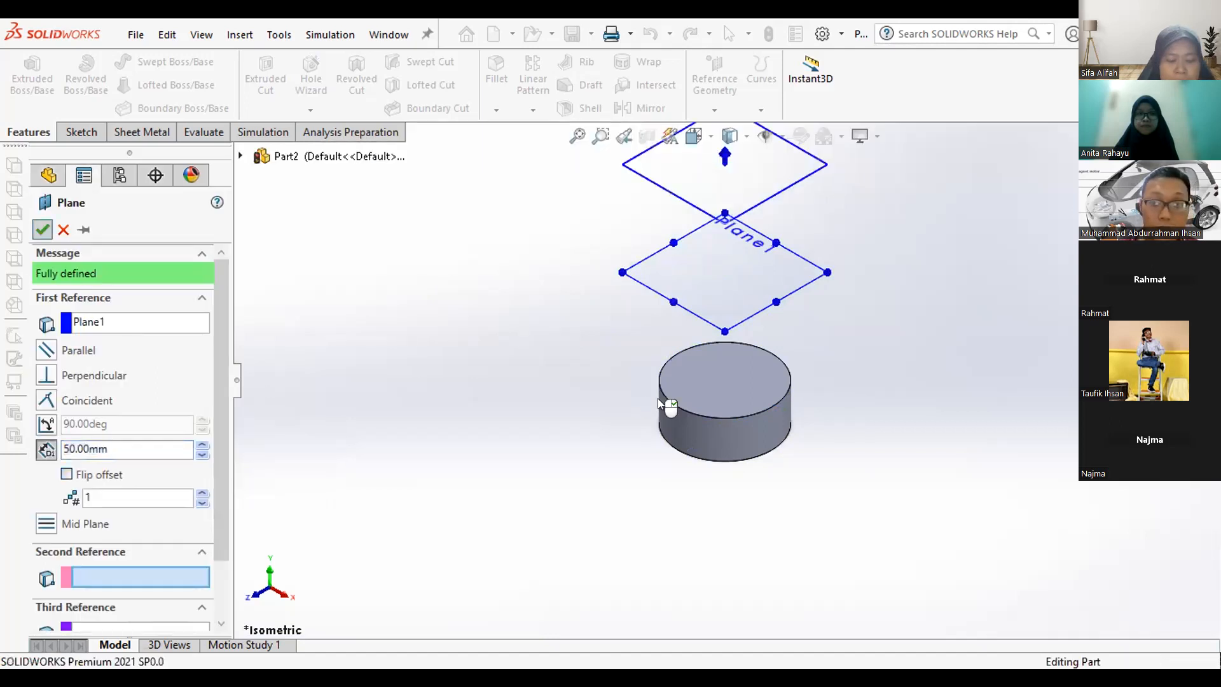
{"action": "right_click", "coordinate": [737, 336]}
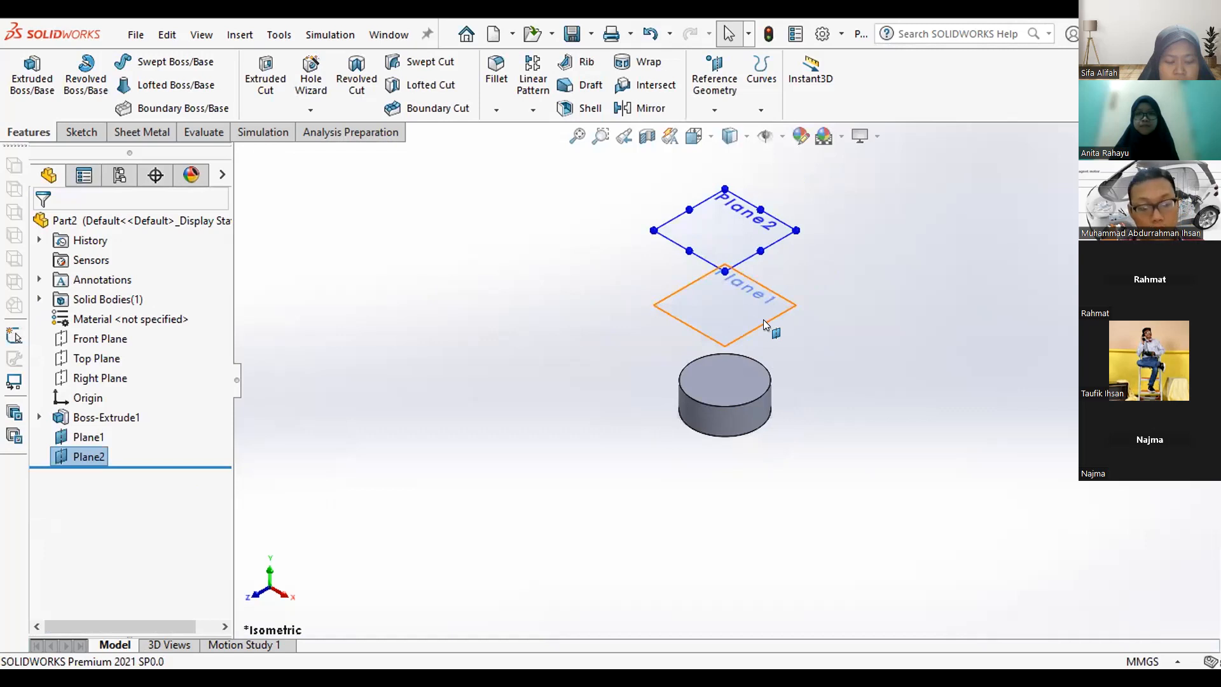
{"action": "mouse_move", "coordinate": [763, 319]}
{"action": "middle_mouse_down", "text": "ctrl"}
{"action": "mouse_move", "coordinate": [733, 365]}
{"action": "mouse_move", "coordinate": [661, 407]}
{"action": "mouse_move", "coordinate": [850, 356]}
{"action": "mouse_move", "coordinate": [640, 372]}
{"action": "mouse_move", "coordinate": [799, 343]}
{"action": "mouse_move", "coordinate": [774, 374]}
{"action": "mouse_move", "coordinate": [783, 379]}
{"action": "mouse_move", "coordinate": [845, 357]}
{"action": "mouse_move", "coordinate": [799, 313]}
{"action": "mouse_move", "coordinate": [747, 319]}
{"action": "middle_mouse_up", "text": "ctrl"}
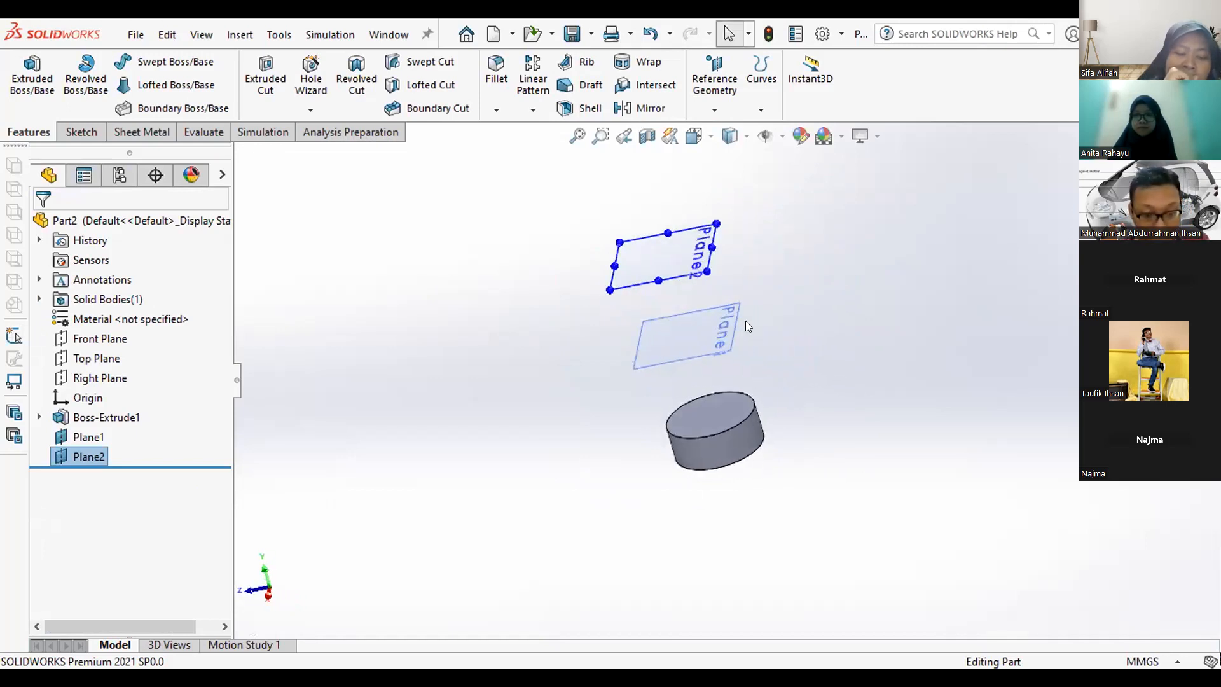
{"action": "key", "text": "ctrl+7"}
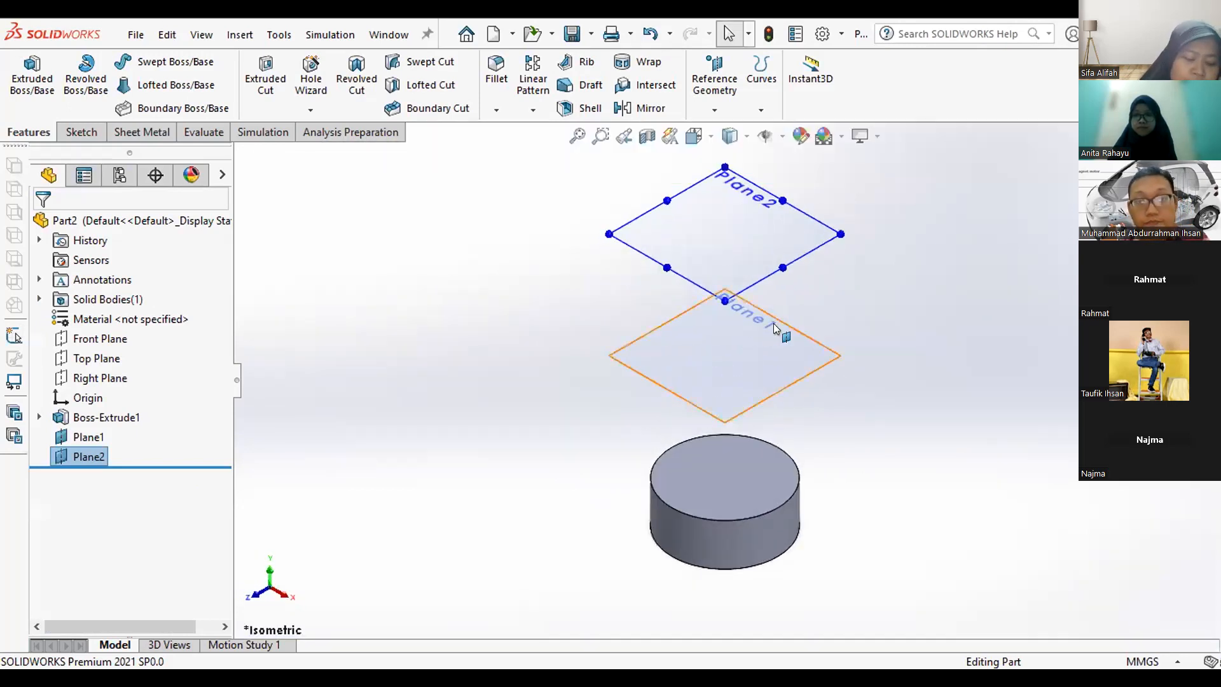
Start a new sketch on Plane1, the lower of the two offset planes.
{"action": "left_click", "coordinate": [659, 381]}
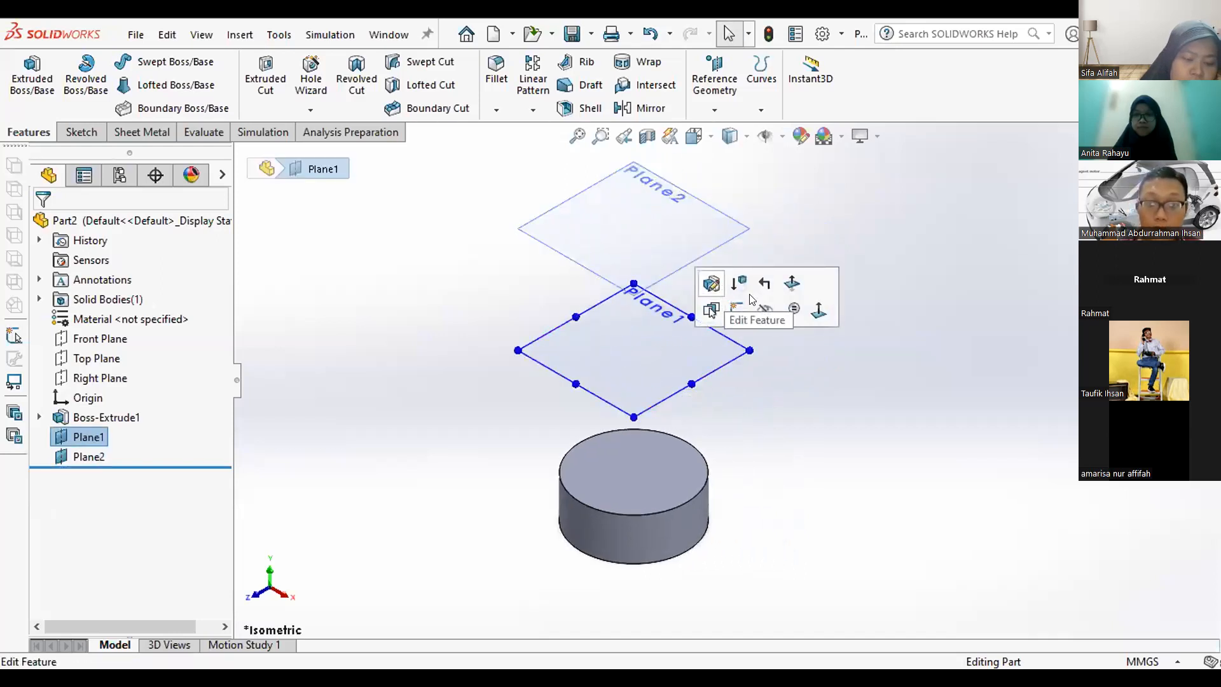
{"action": "right_click", "coordinate": [635, 337]}
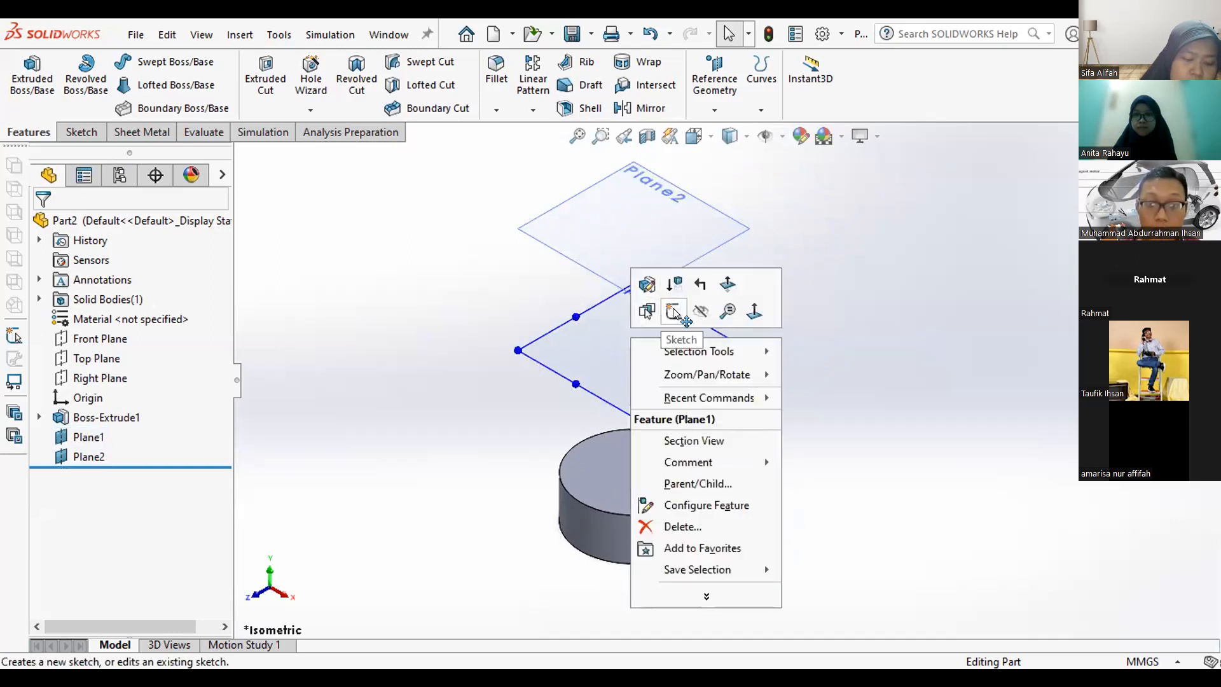
{"action": "left_click", "coordinate": [675, 312]}
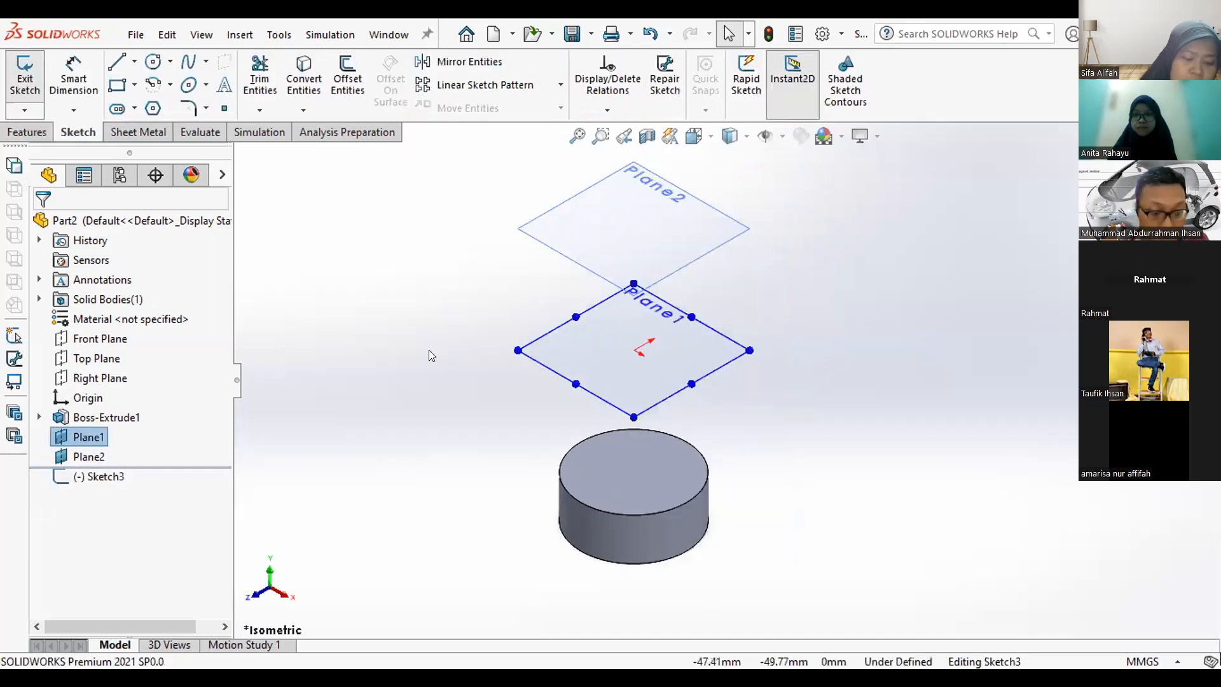
{"action": "key", "text": "ctrl+4"}
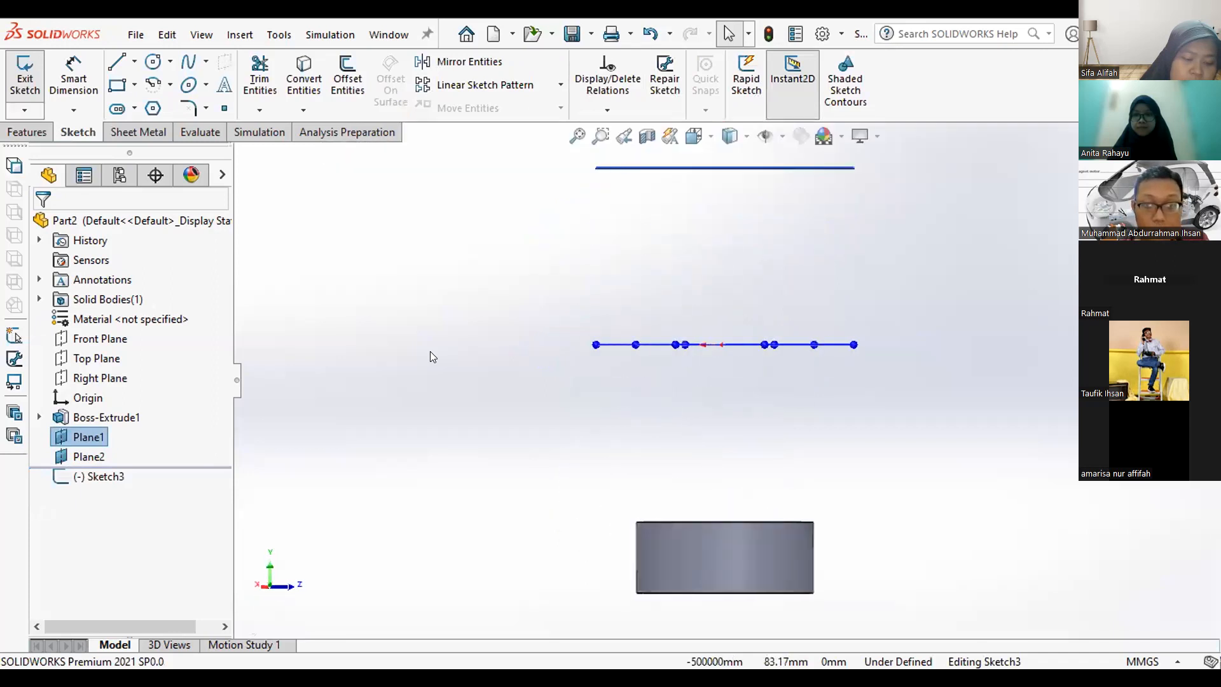
{"action": "key", "text": "ctrl+1"}
{"action": "key", "text": "ctrl+2"}
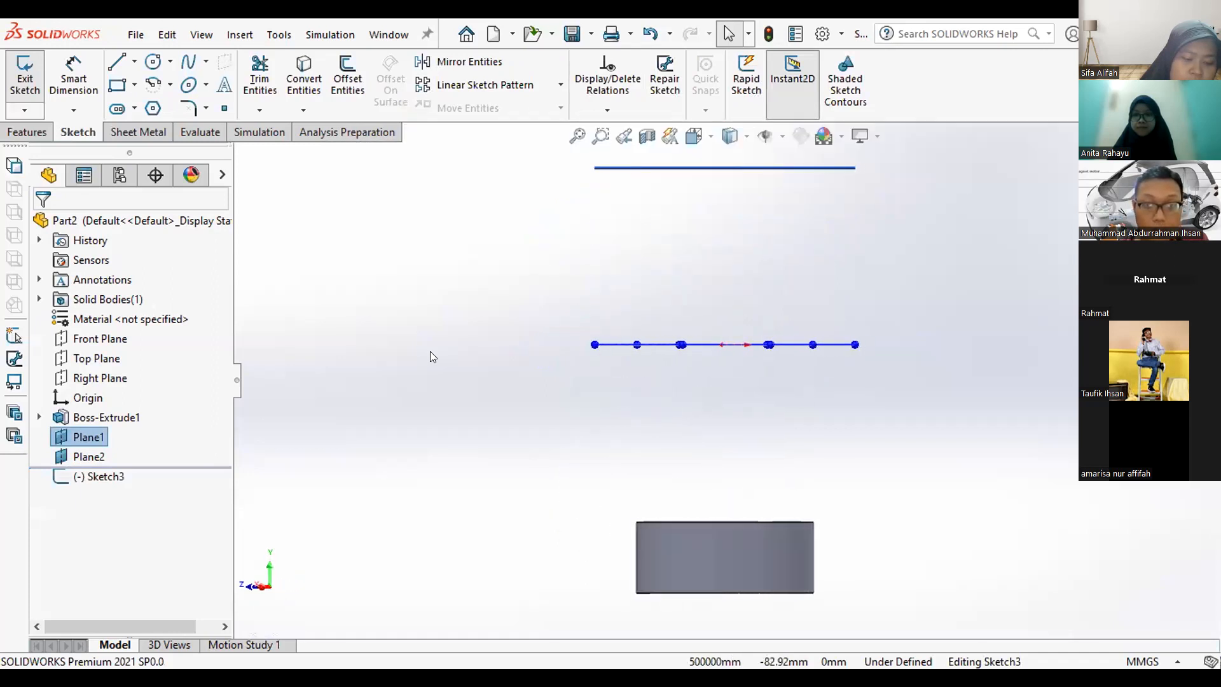
{"action": "key", "text": "ctrl+5"}
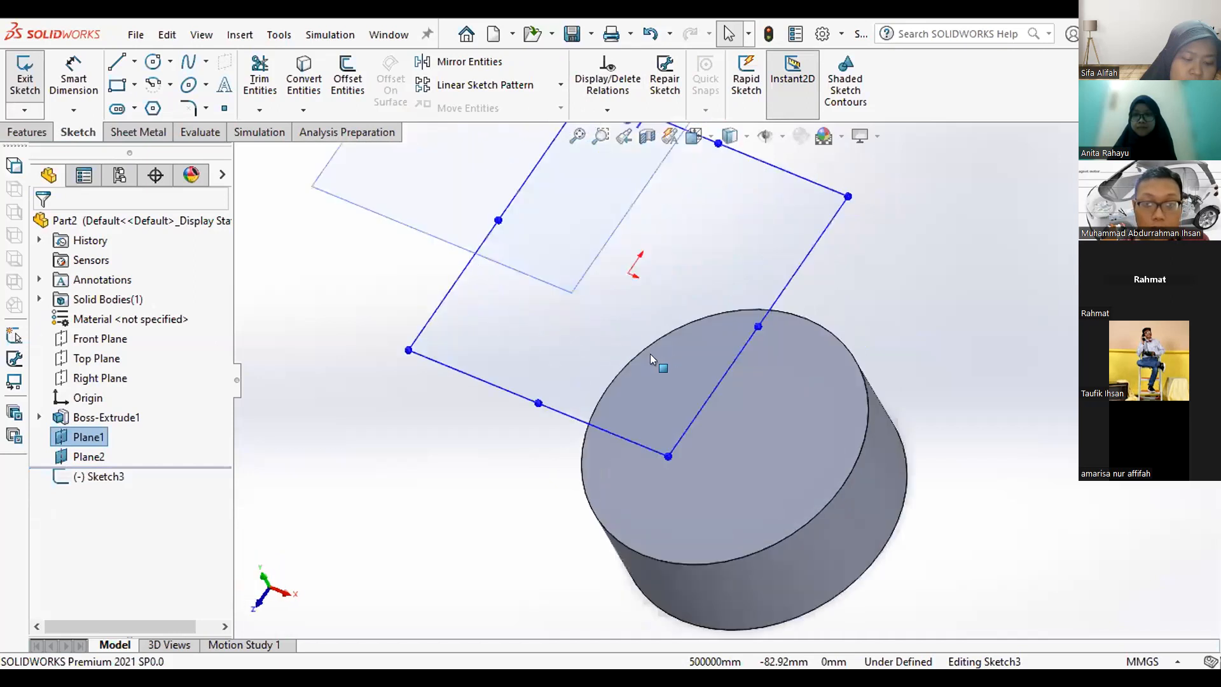
{"action": "scroll", "coordinate": [593, 384], "scroll_direction": "up", "scroll_amount": 2}
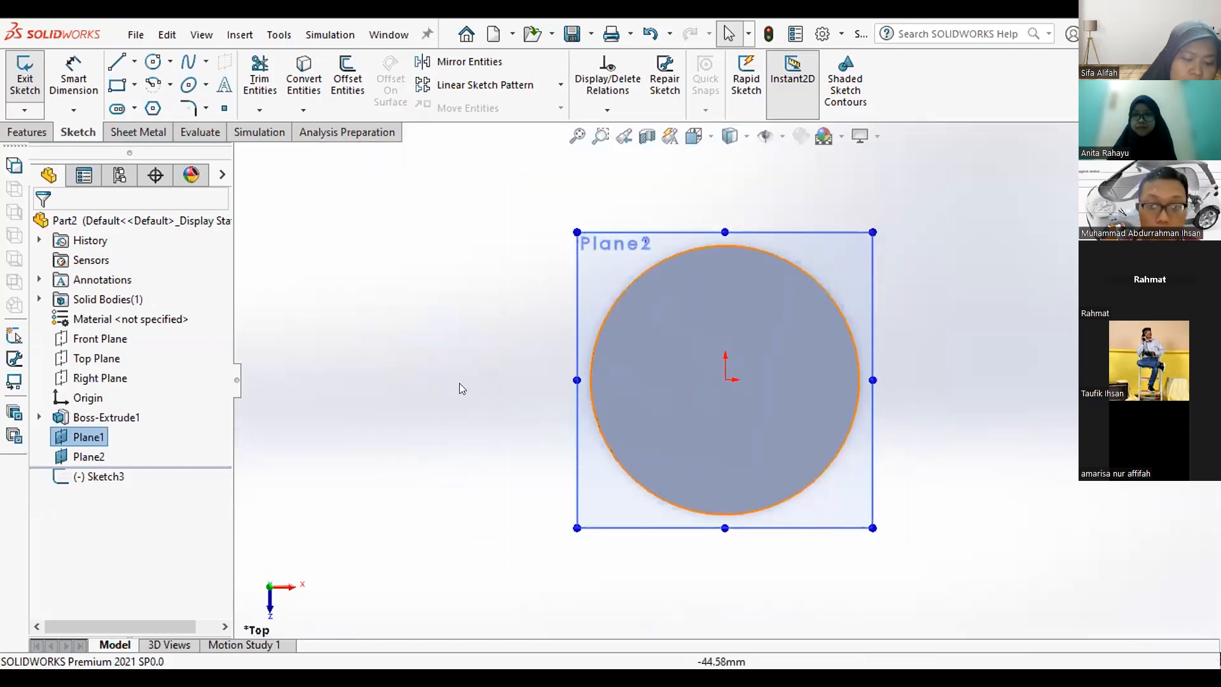
Draw a wide center rectangle from the origin, keeping it within the cylinder's circular outline, and exit the sketch.
{"action": "left_click", "coordinate": [115, 85]}
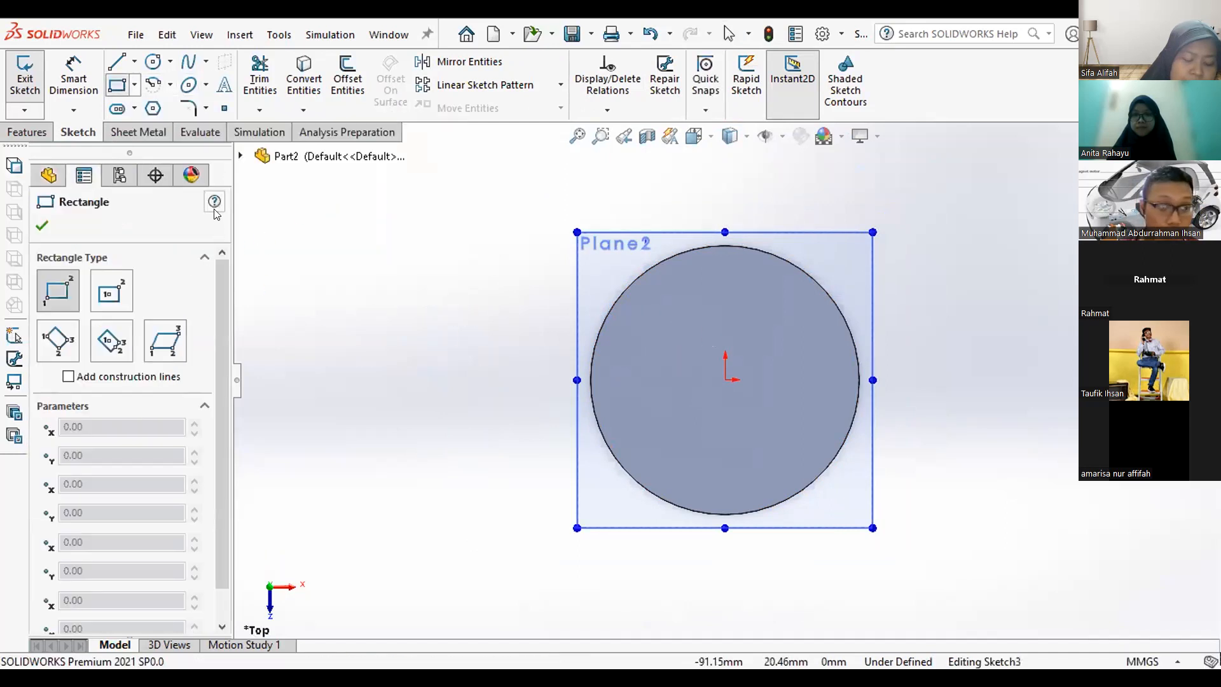
{"action": "left_click", "coordinate": [135, 86]}
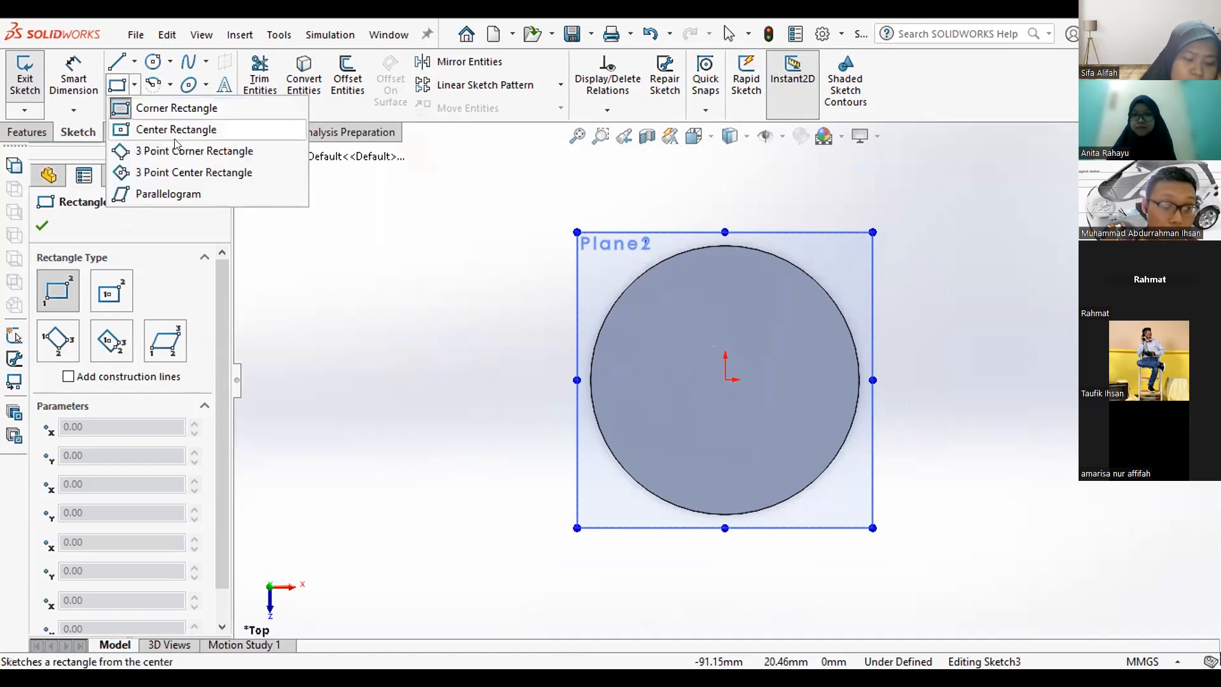
{"action": "left_click", "coordinate": [178, 130]}
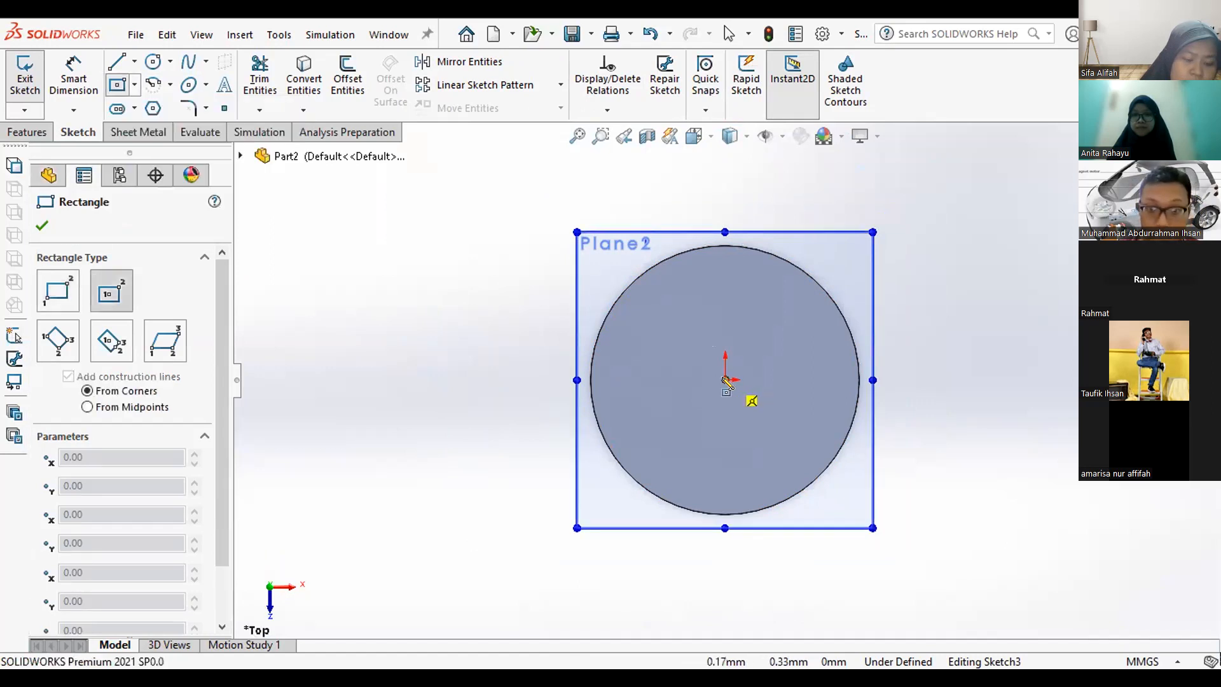
{"action": "left_click", "coordinate": [726, 380]}
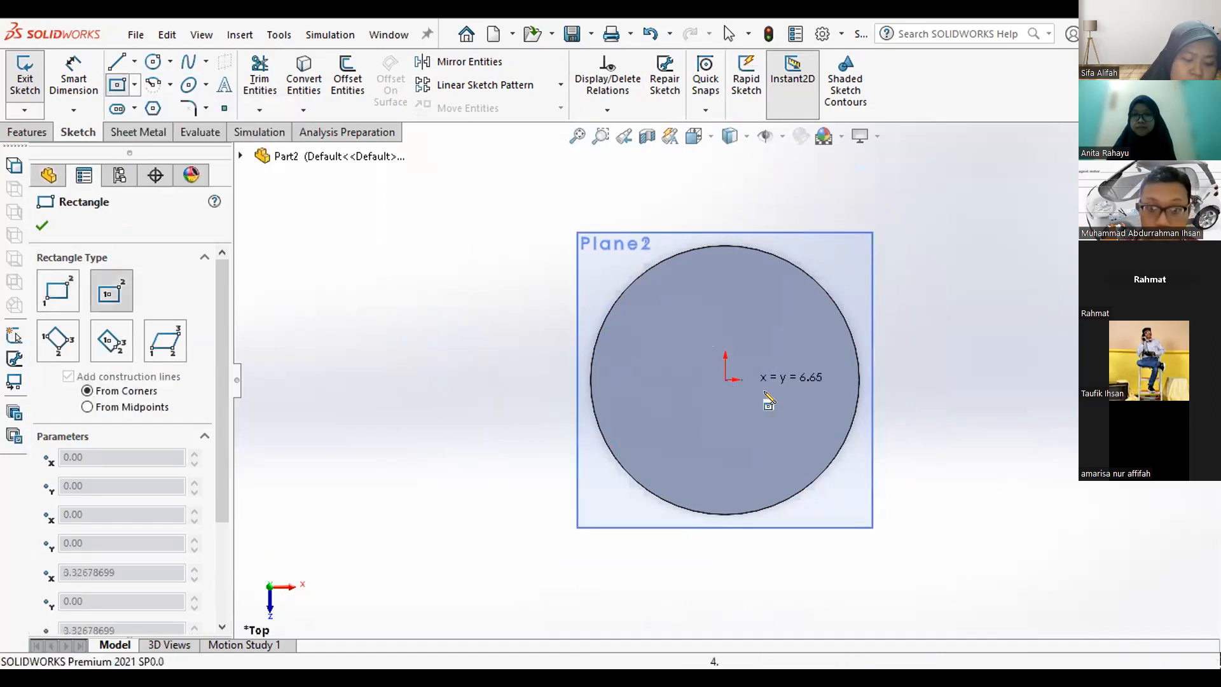
{"action": "left_click", "coordinate": [819, 435]}
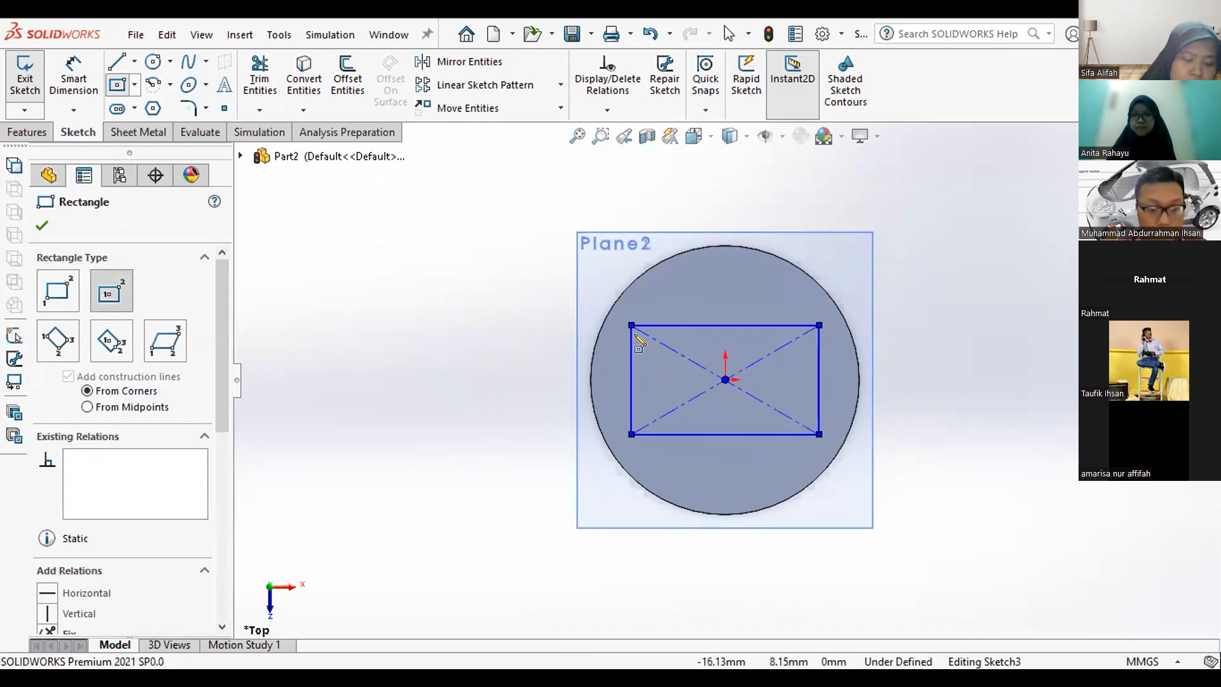
{"action": "left_click", "coordinate": [25, 75]}
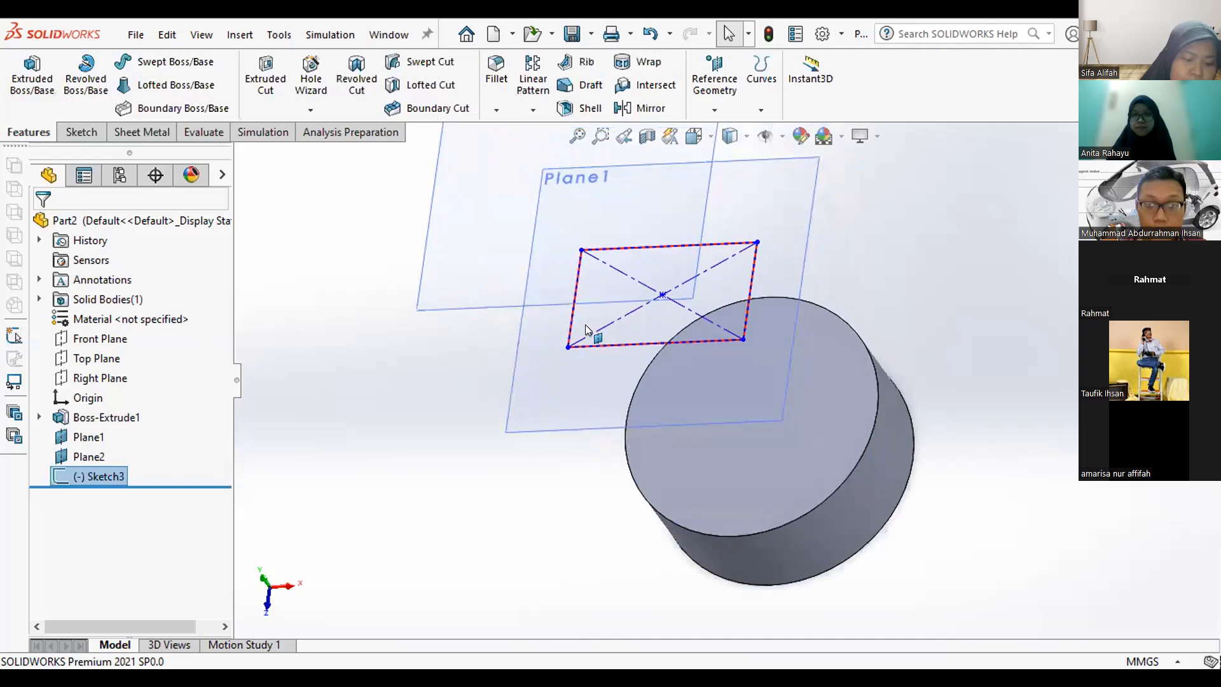
Start a new sketch on Plane2, the upper offset plane, facing it from above.
{"action": "left_click", "coordinate": [507, 268]}
{"action": "right_click", "coordinate": [508, 270]}
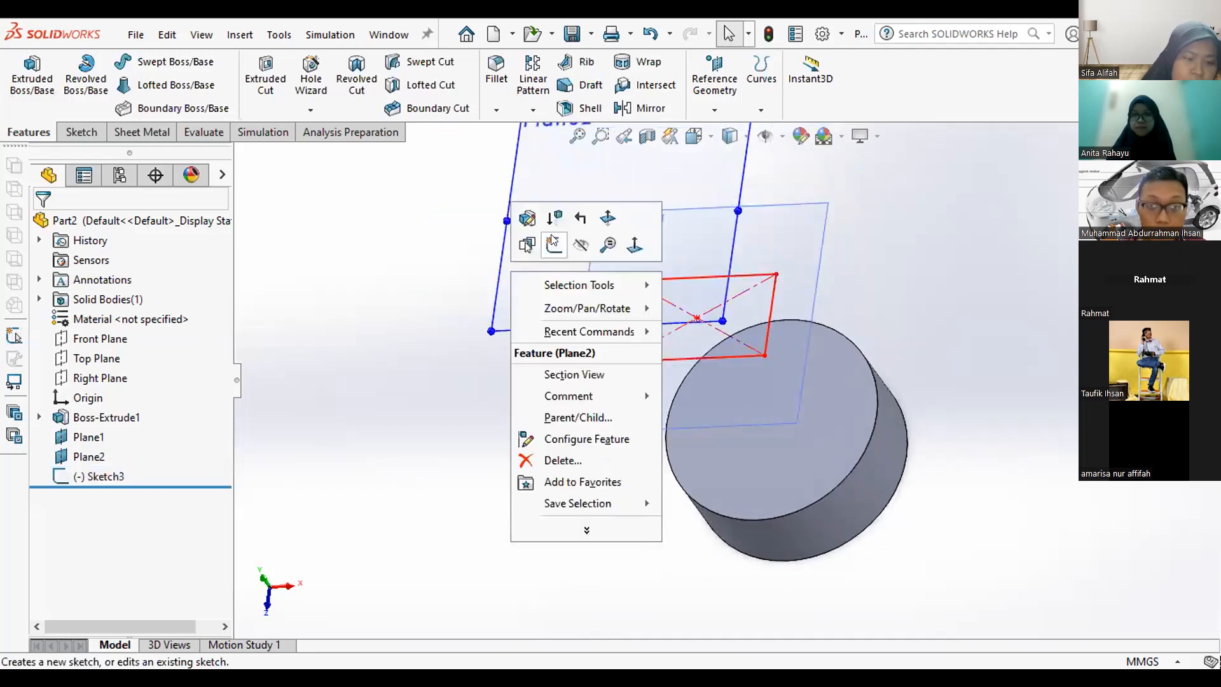
{"action": "left_click", "coordinate": [553, 240]}
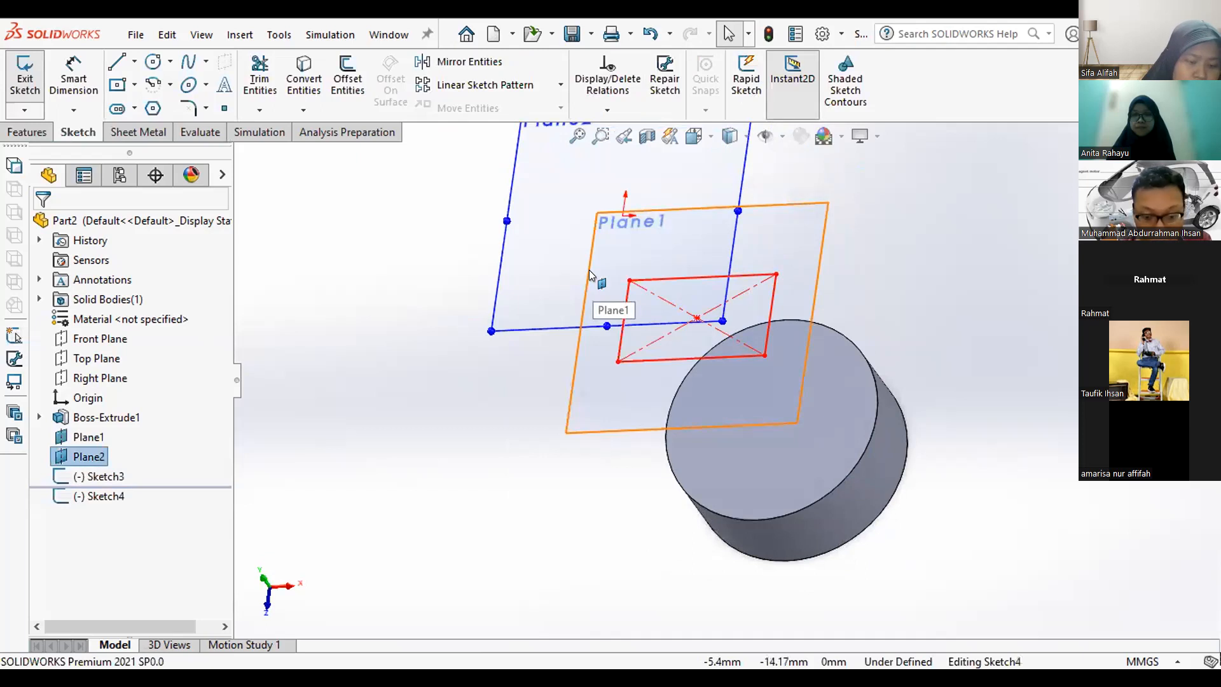
{"action": "key", "text": "ctrl+8"}
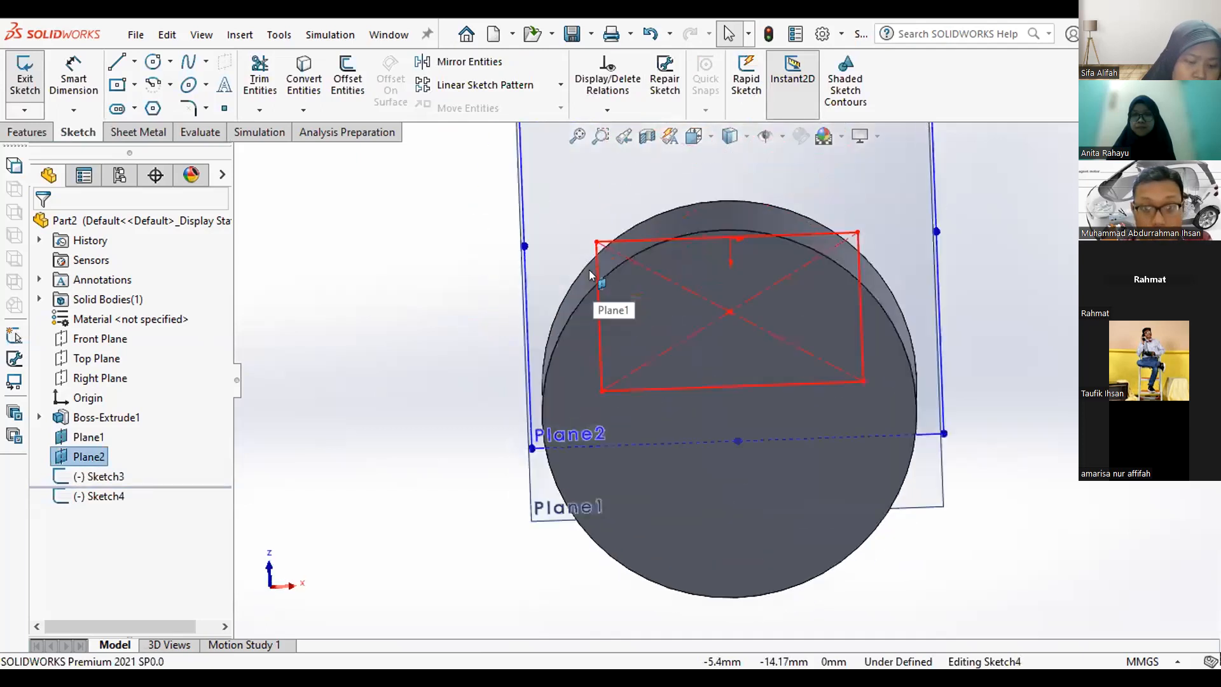
{"action": "key", "text": "ctrl+7"}
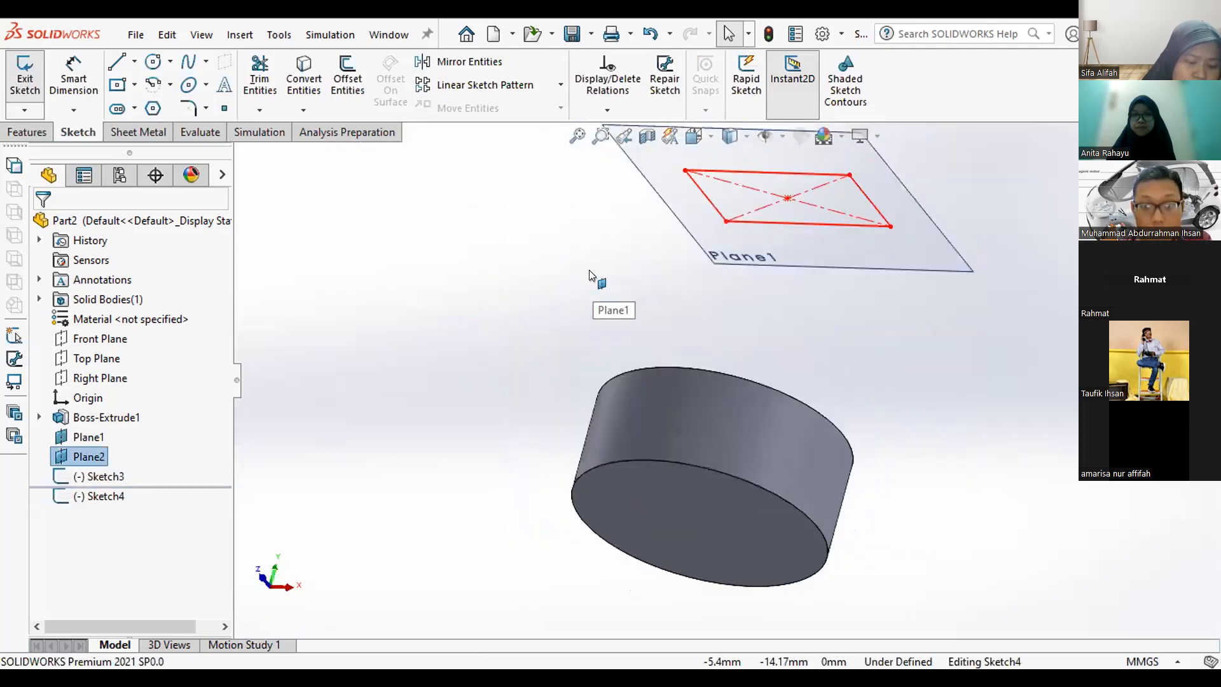
{"action": "key", "text": "ctrl+8"}
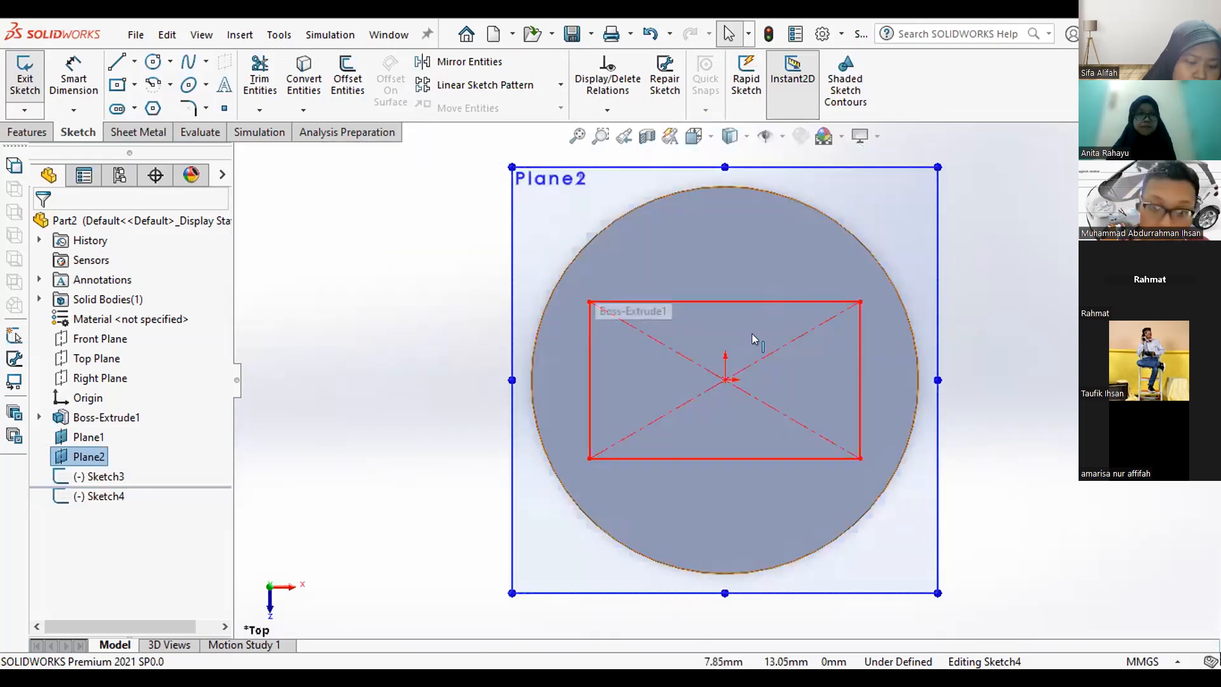
Draw a circle about 32 mm in diameter centered on the origin on Plane2, and exit the sketch.
{"action": "left_click", "coordinate": [156, 109]}
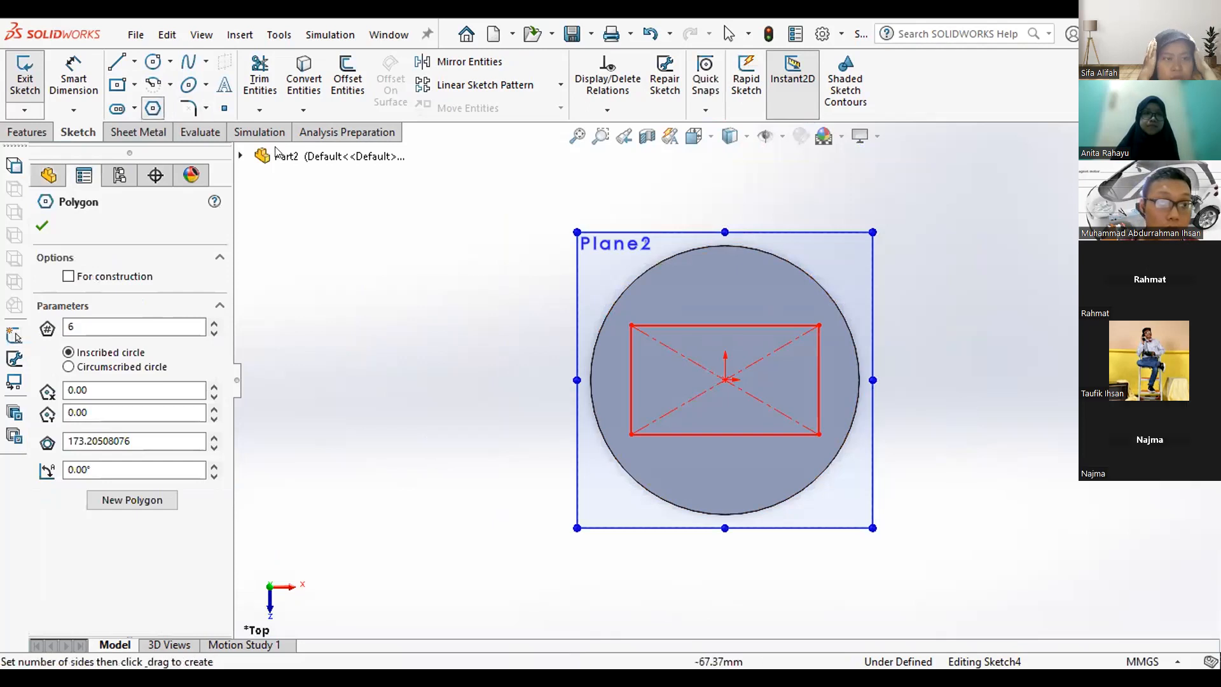
{"action": "left_click", "coordinate": [164, 67]}
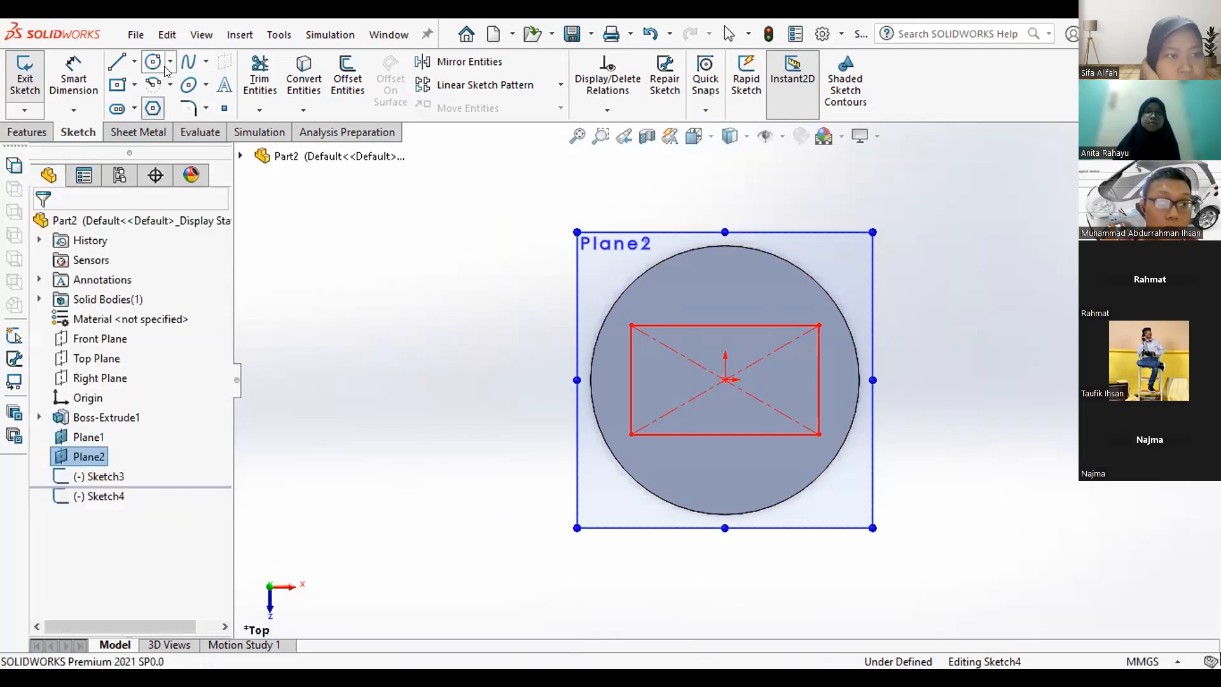
{"action": "left_click", "coordinate": [724, 380]}
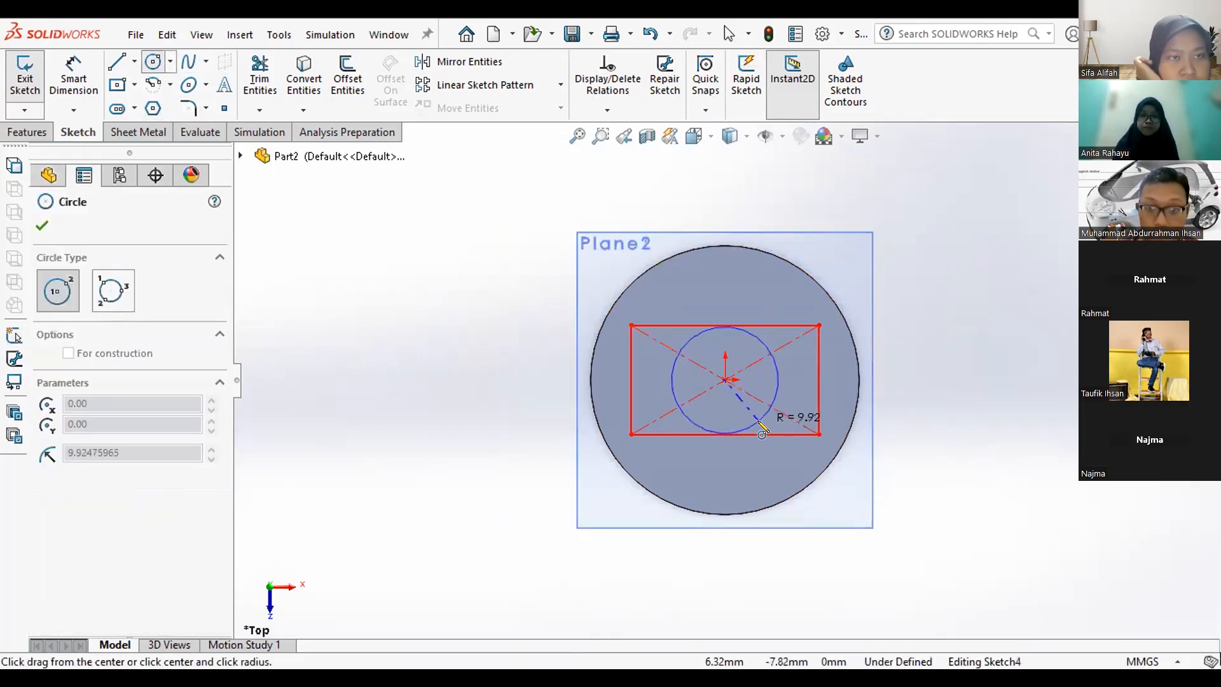
{"action": "left_click", "coordinate": [784, 444]}
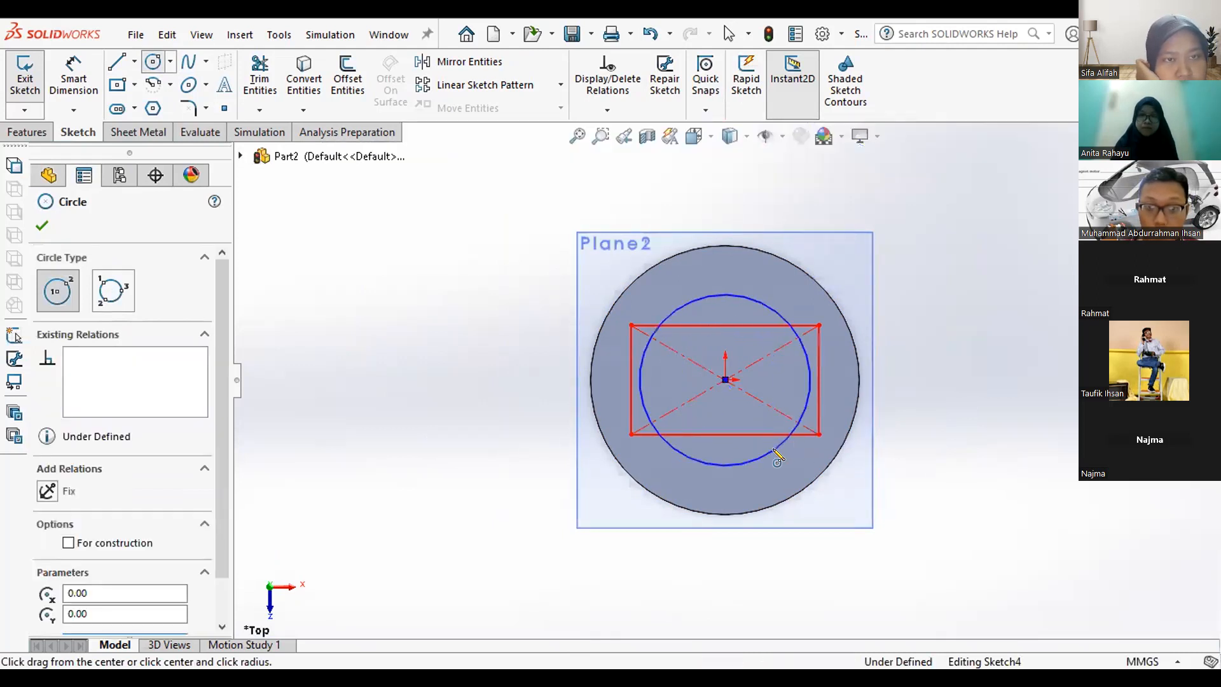
{"action": "left_click", "coordinate": [25, 76]}
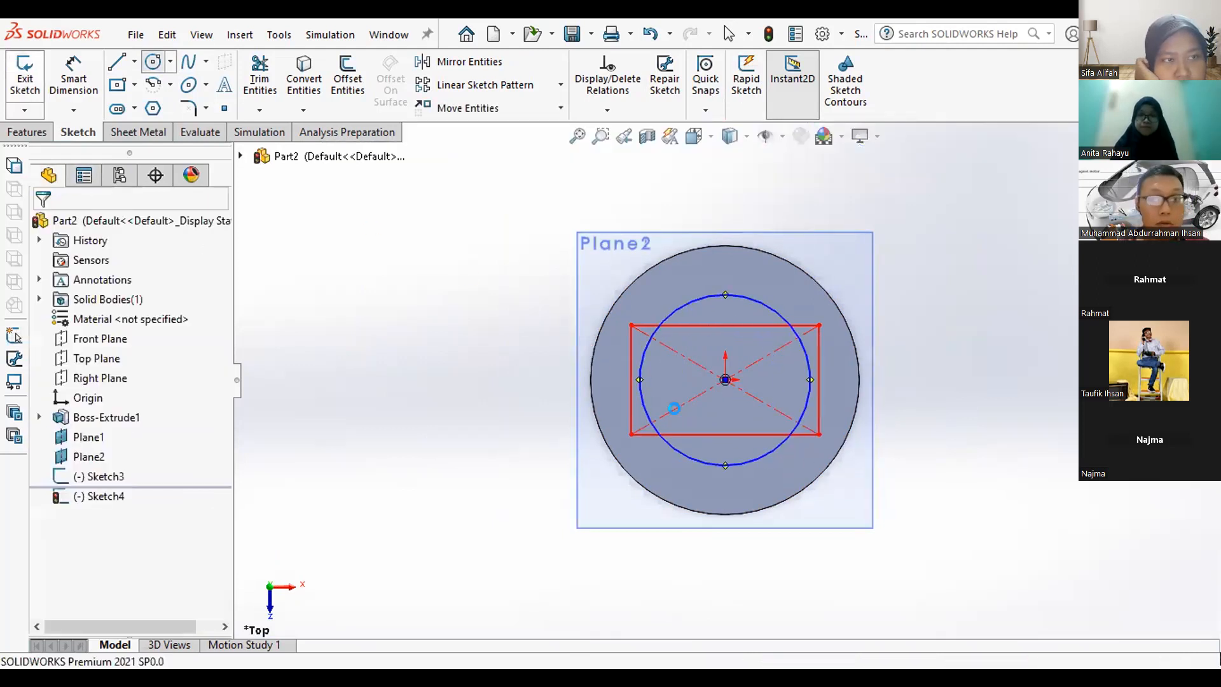
{"action": "mouse_move", "coordinate": [663, 451]}
{"action": "middle_mouse_down"}
{"action": "mouse_move", "coordinate": [619, 414]}
{"action": "mouse_move", "coordinate": [665, 380]}
{"action": "mouse_move", "coordinate": [695, 405]}
{"action": "middle_mouse_up"}
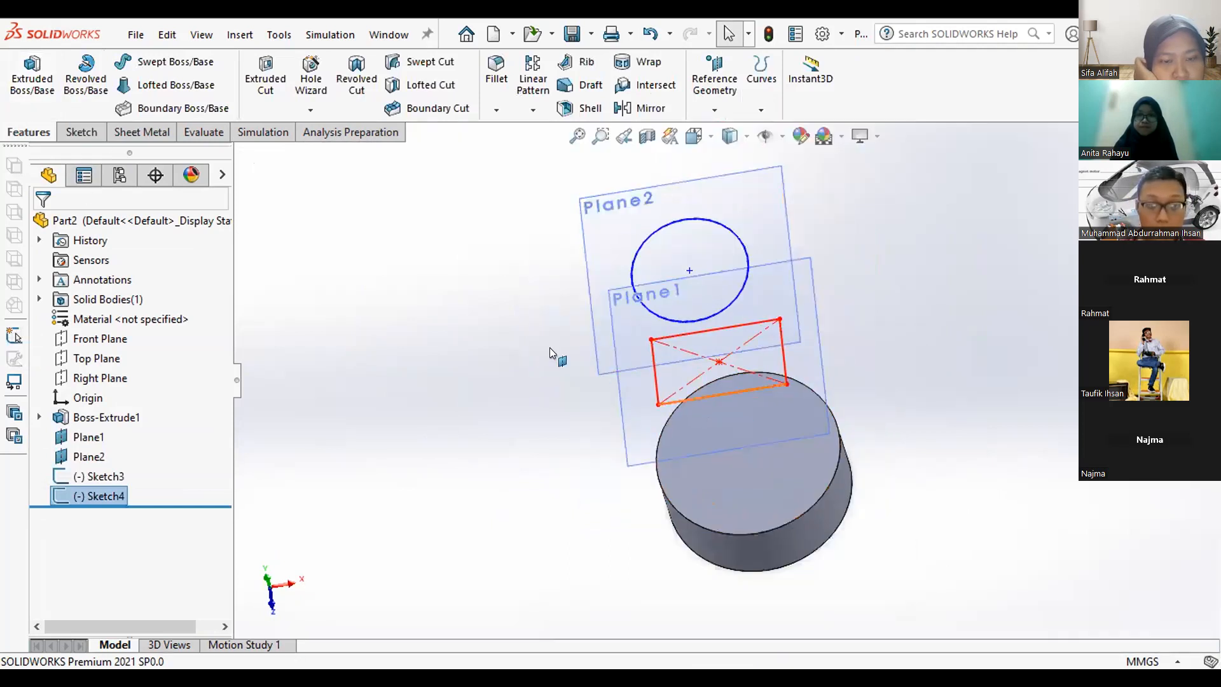
{"action": "left_click", "coordinate": [14, 114]}
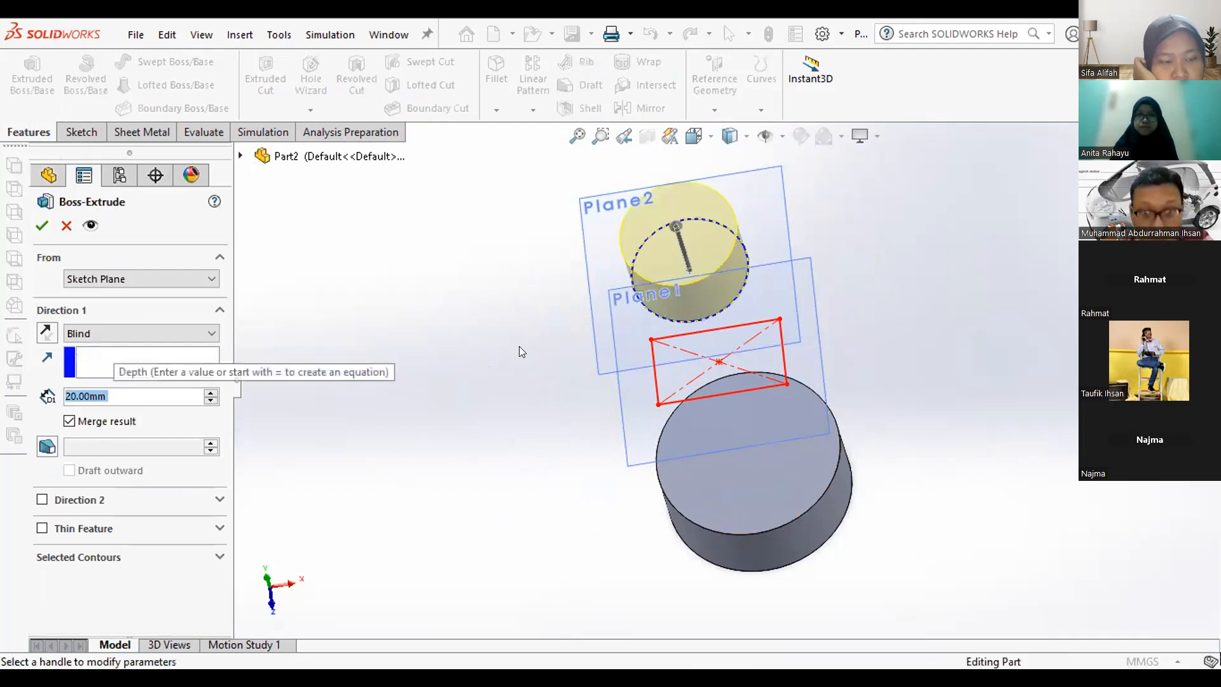
{"action": "key", "text": "Escape"}
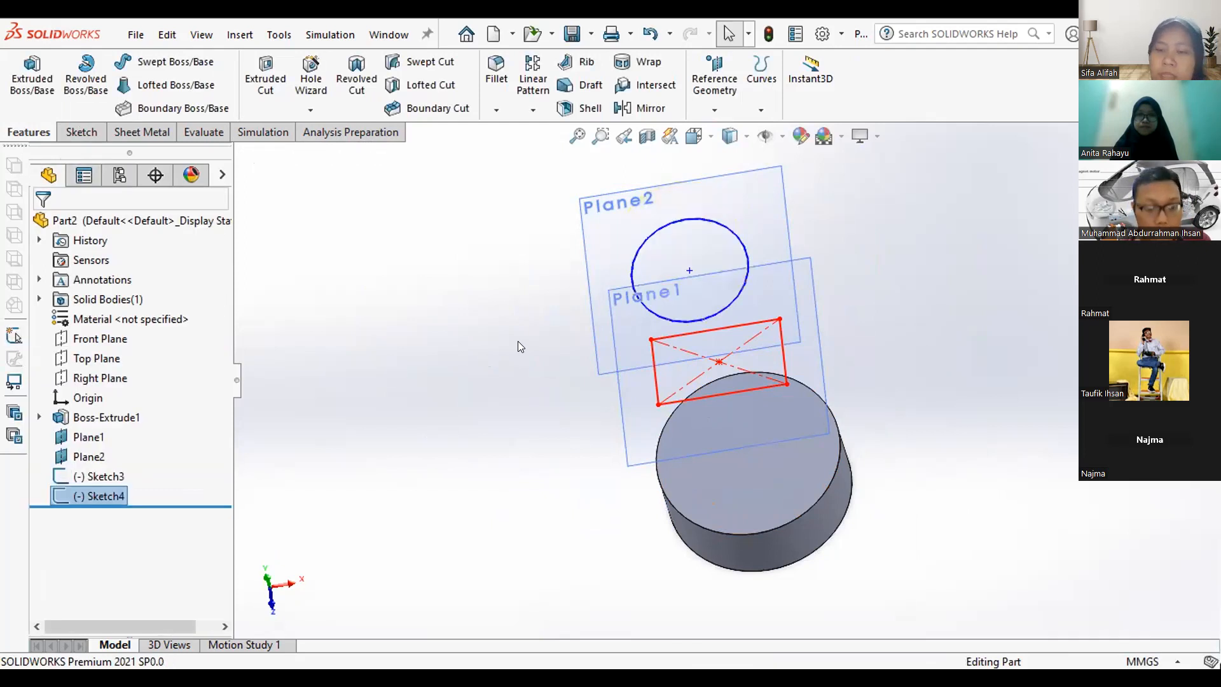
{"action": "key", "text": "ctrl+7"}
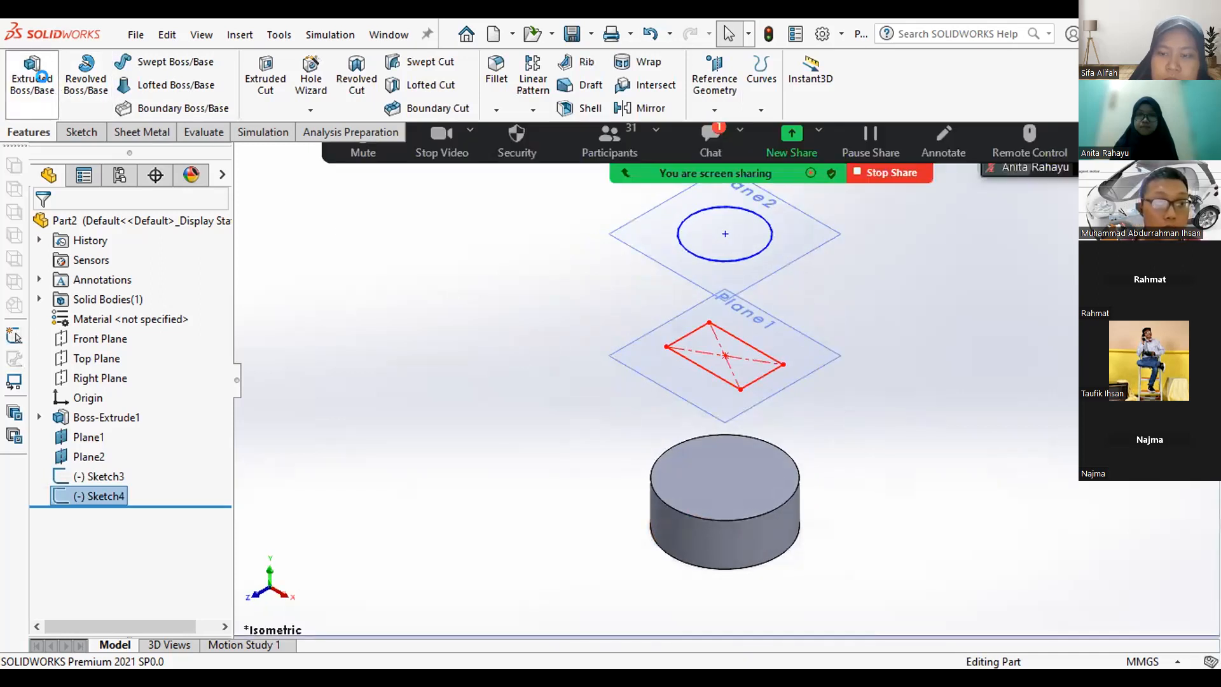
{"action": "left_click", "coordinate": [46, 86]}
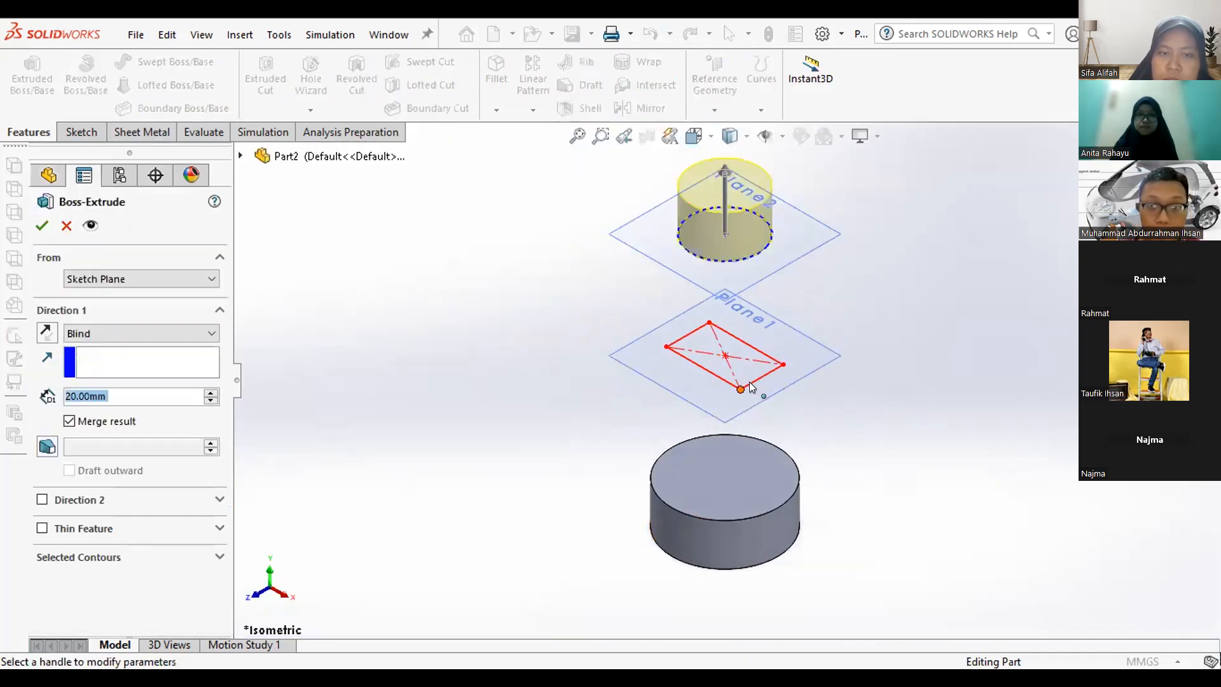
{"action": "left_click", "coordinate": [750, 385]}
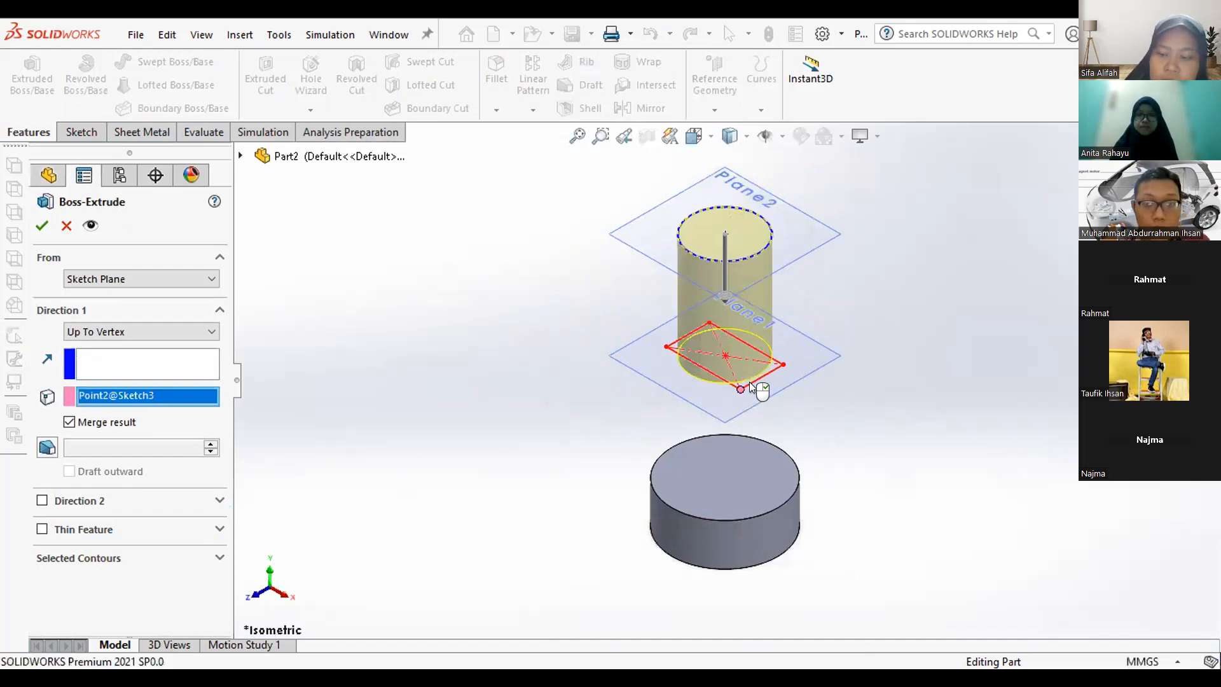
{"action": "key", "text": "Escape"}
{"action": "left_click", "coordinate": [750, 380]}
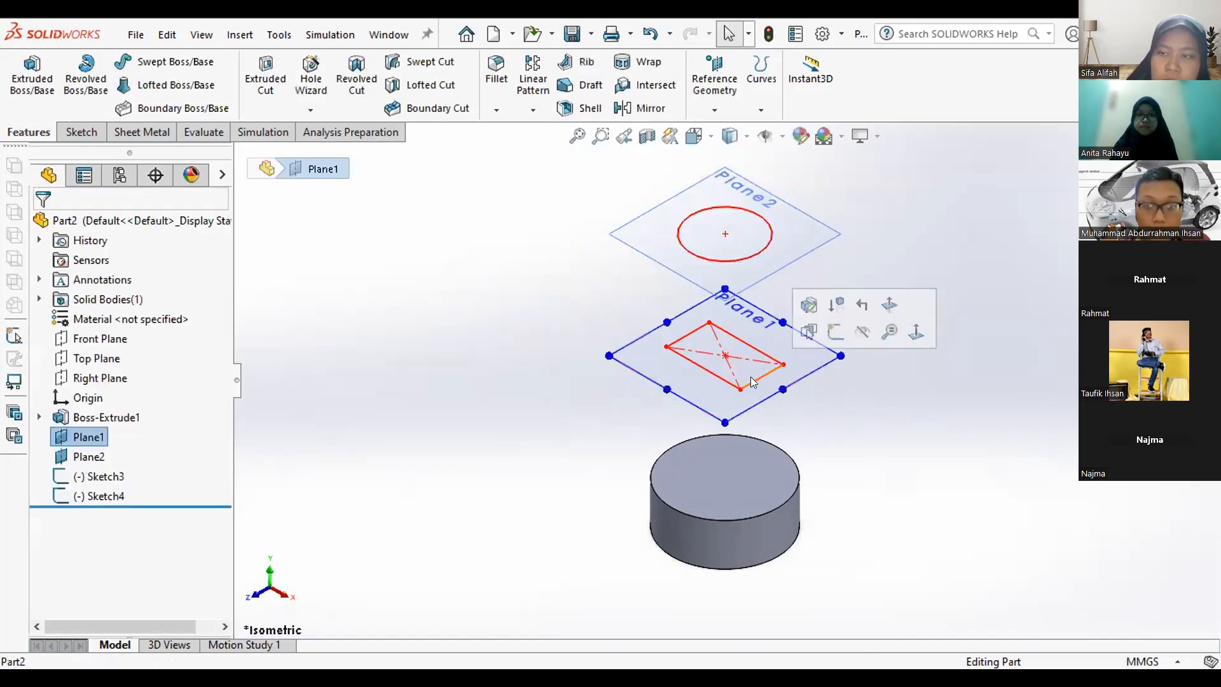
{"action": "left_click", "coordinate": [750, 381]}
{"action": "left_click", "coordinate": [685, 380]}
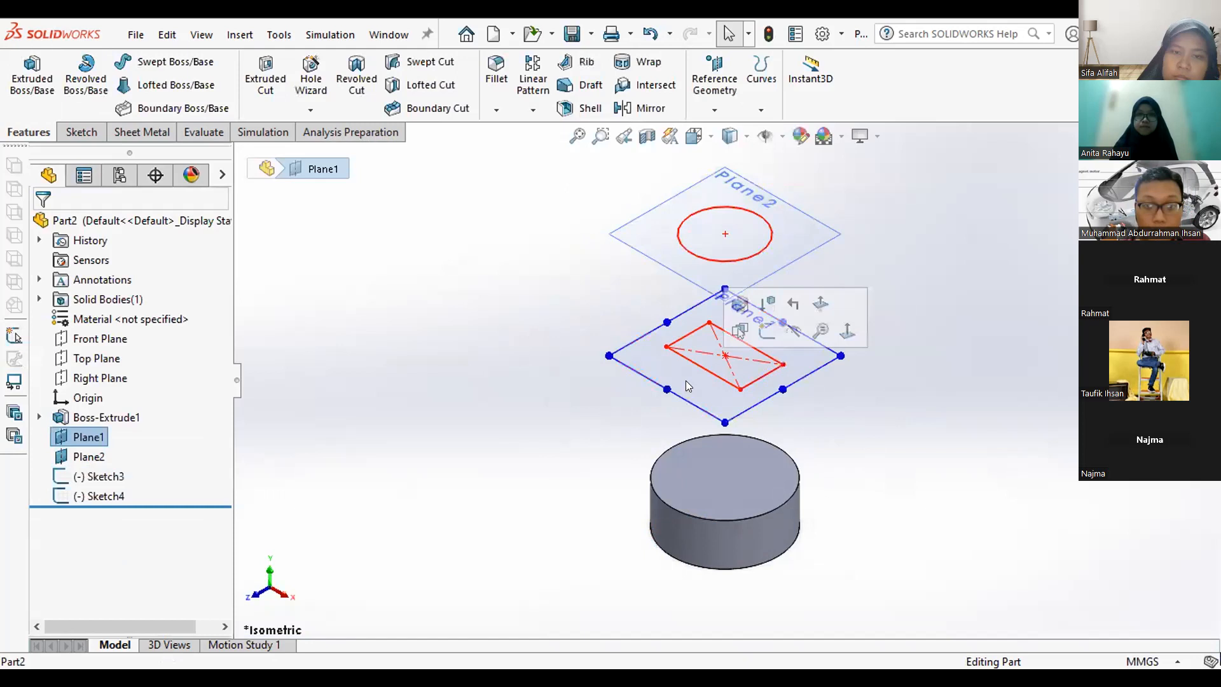
{"action": "left_click", "coordinate": [22, 88]}
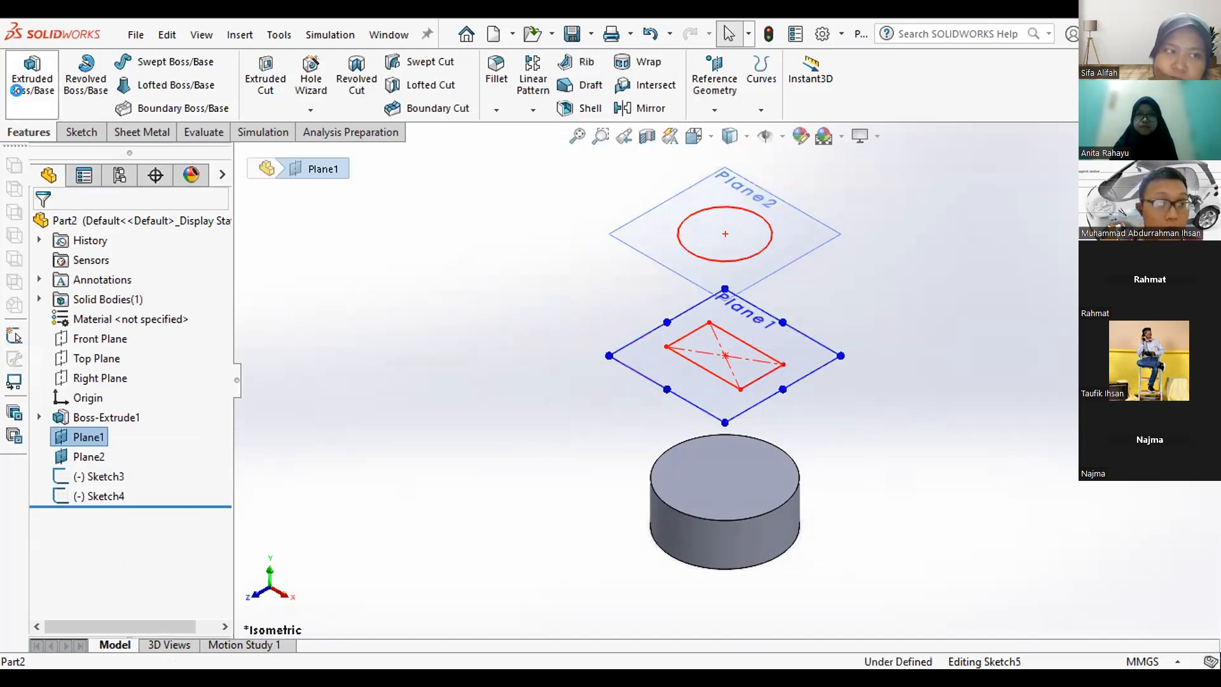
{"action": "left_click", "coordinate": [704, 372]}
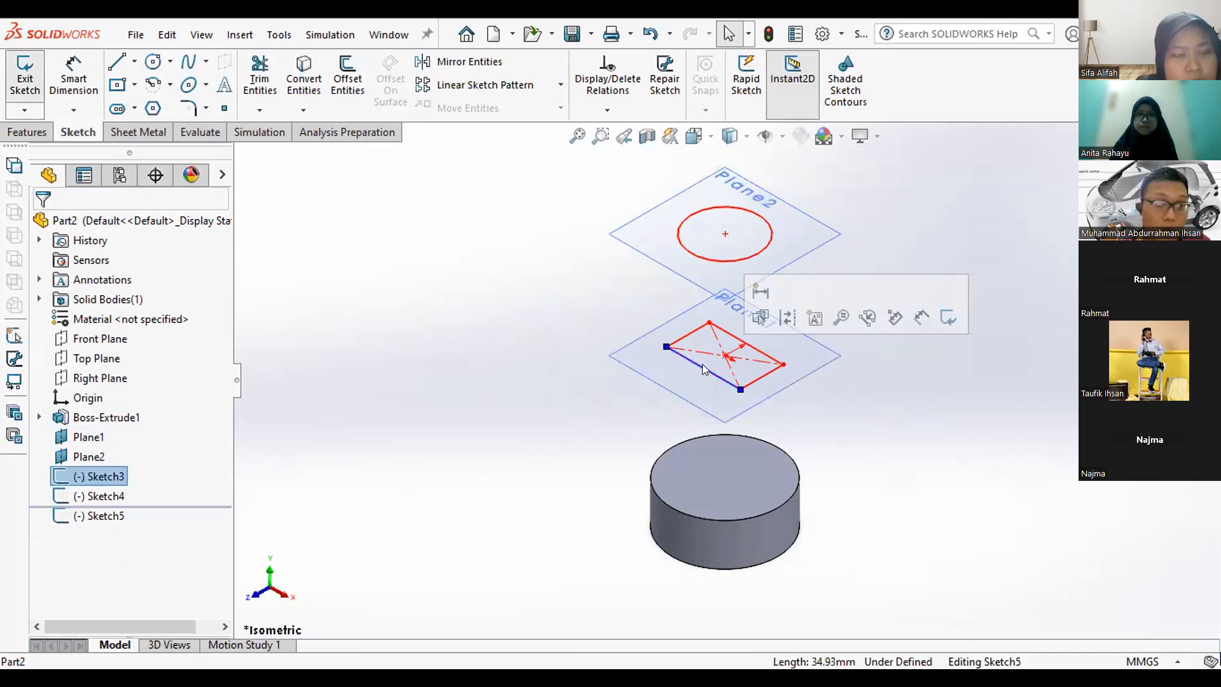
{"action": "left_click", "coordinate": [24, 80]}
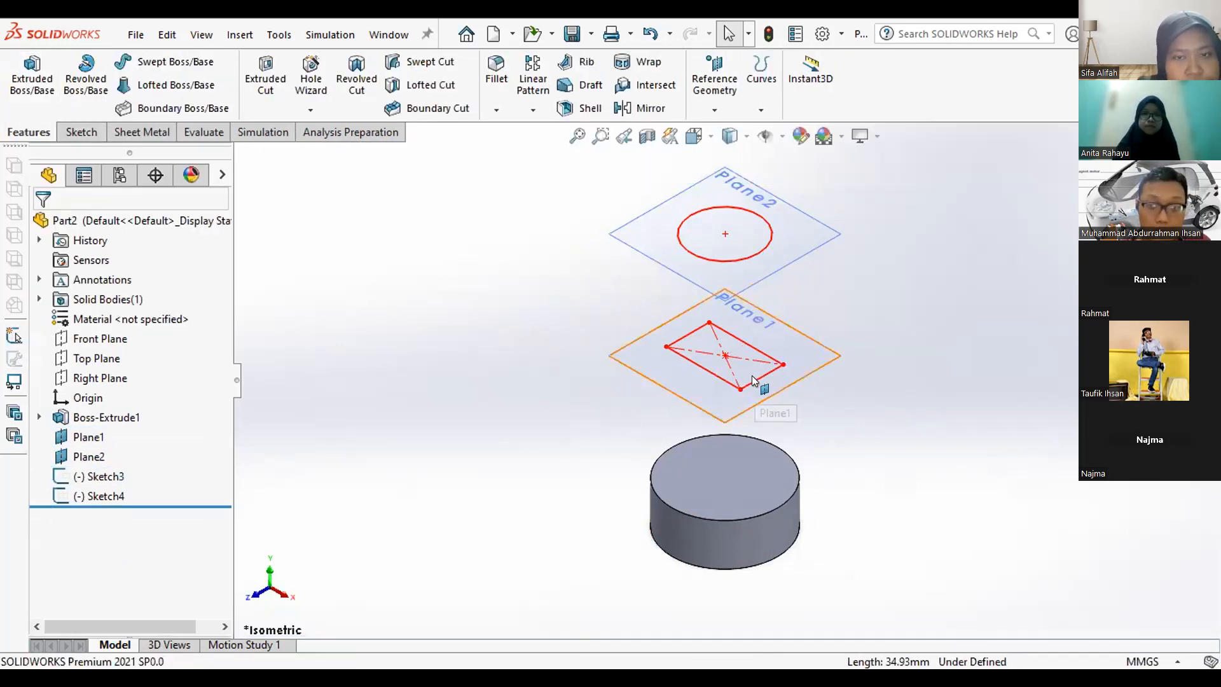
Extrude the Plane1 rectangle downward to the base cylinder with the Up To Next end condition, keeping Merge result on.
{"action": "left_click", "coordinate": [751, 378]}
{"action": "left_click", "coordinate": [46, 83]}
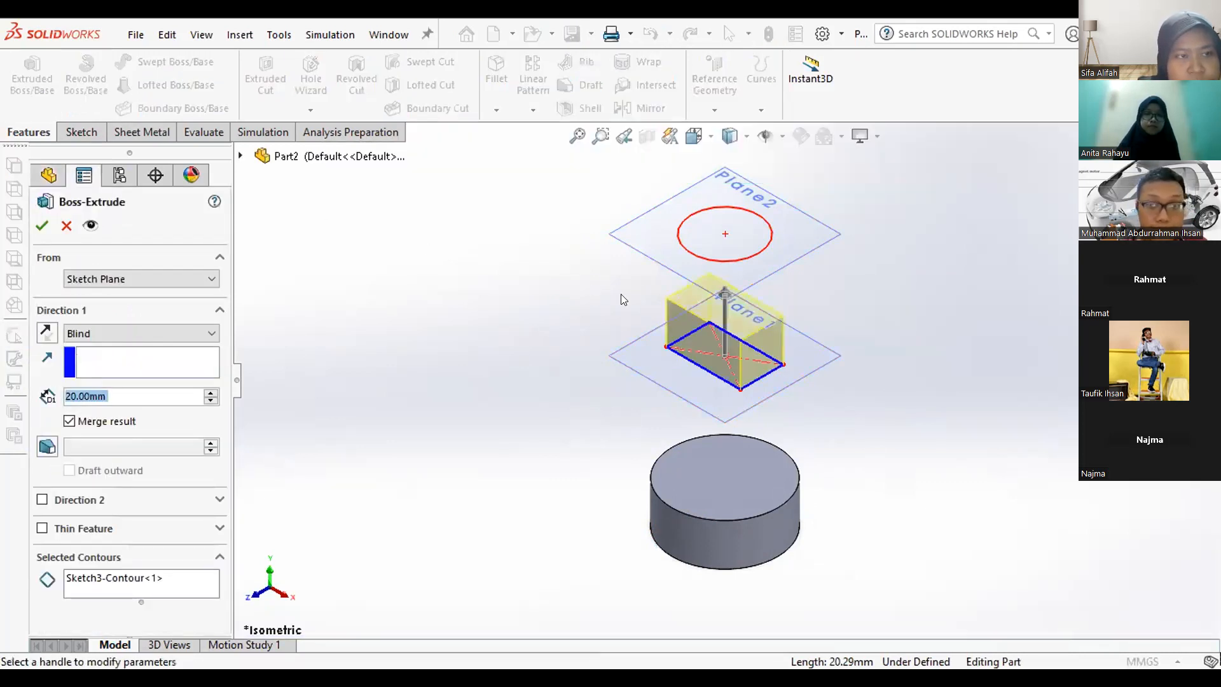
{"action": "left_click", "coordinate": [46, 332]}
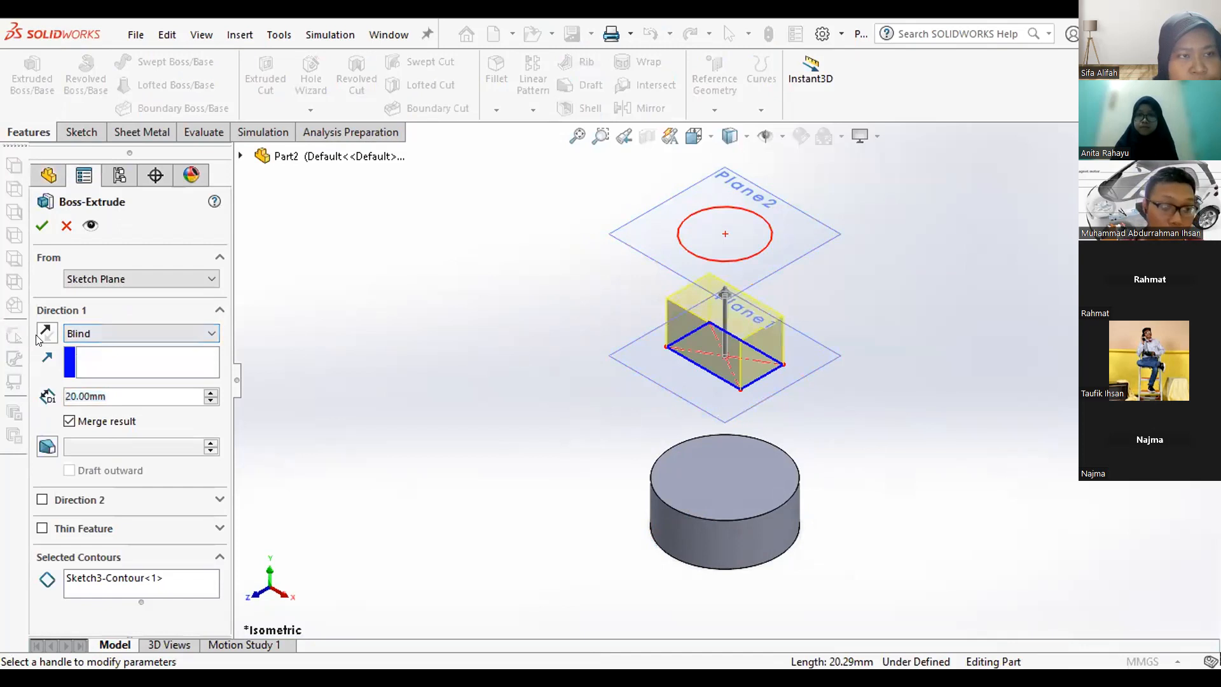
{"action": "left_click", "coordinate": [101, 333]}
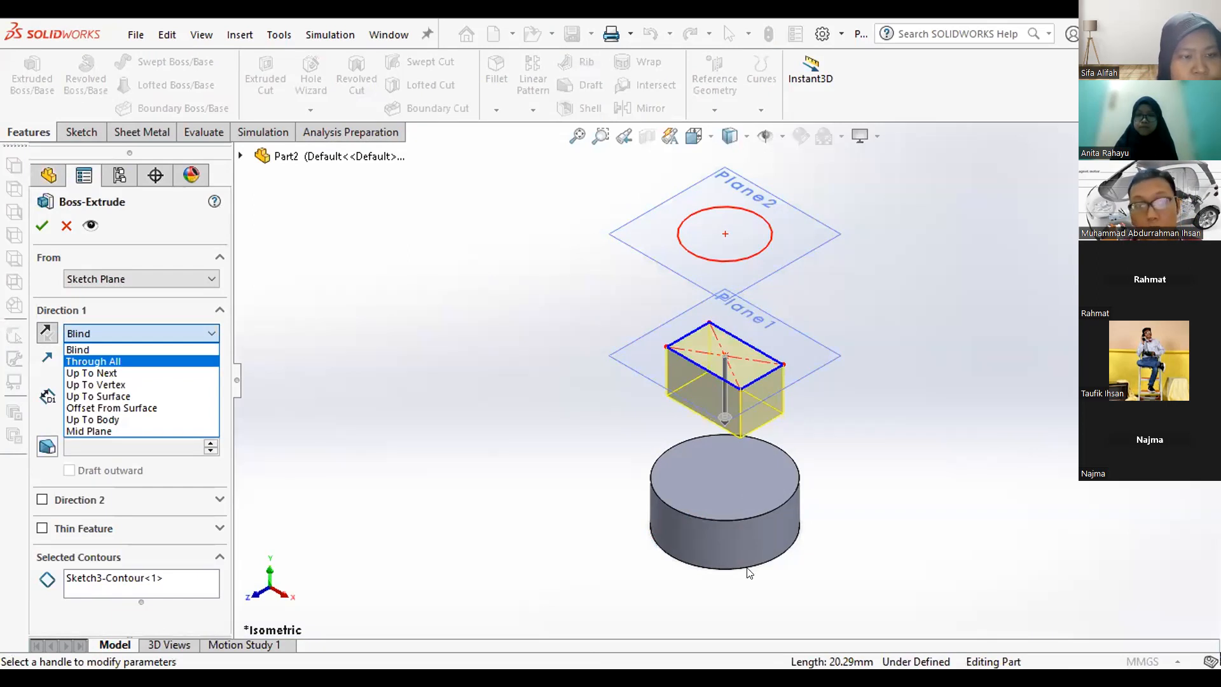
{"action": "left_click", "coordinate": [138, 377]}
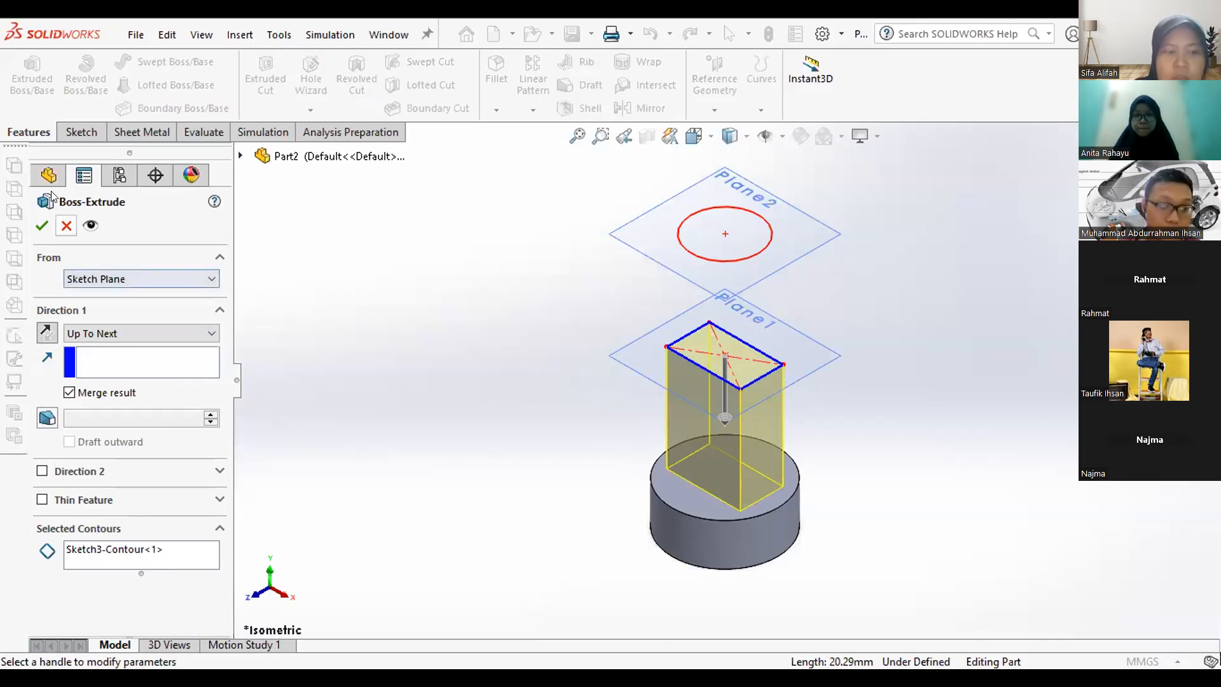
{"action": "left_click", "coordinate": [37, 225]}
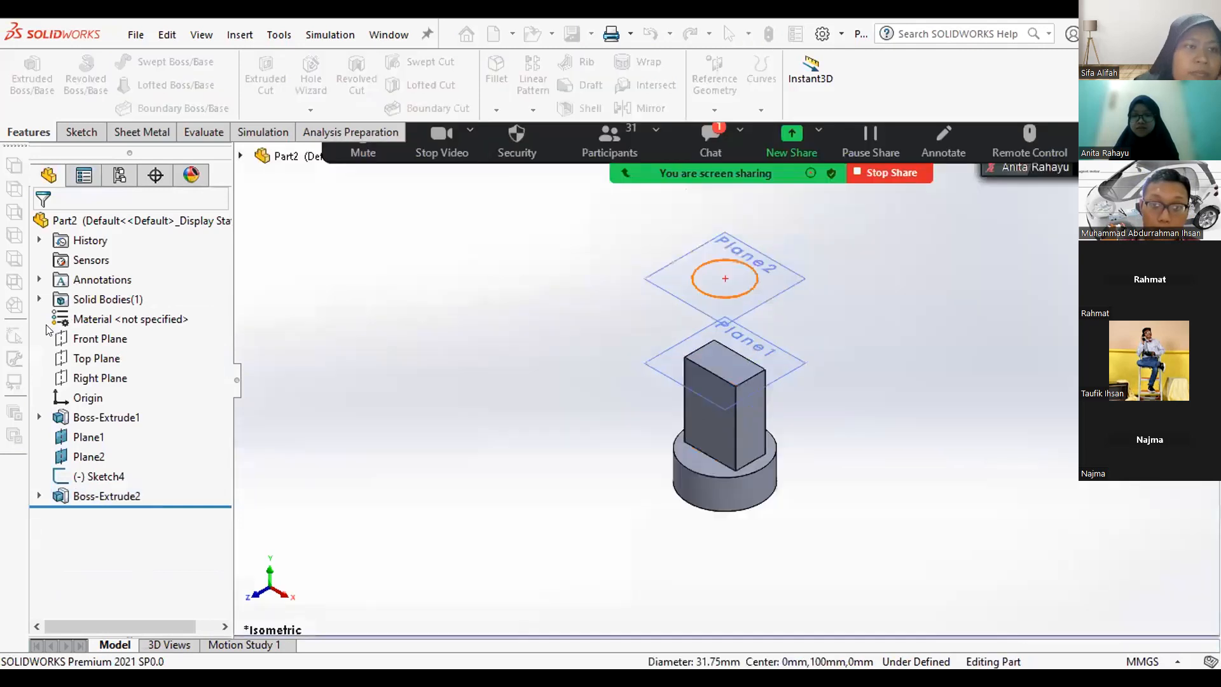
Try extruding the Plane2 circle downward with Up To Surface, using different faces of the block and base cylinder, and cancel the extrusion.
{"action": "left_click", "coordinate": [49, 332]}
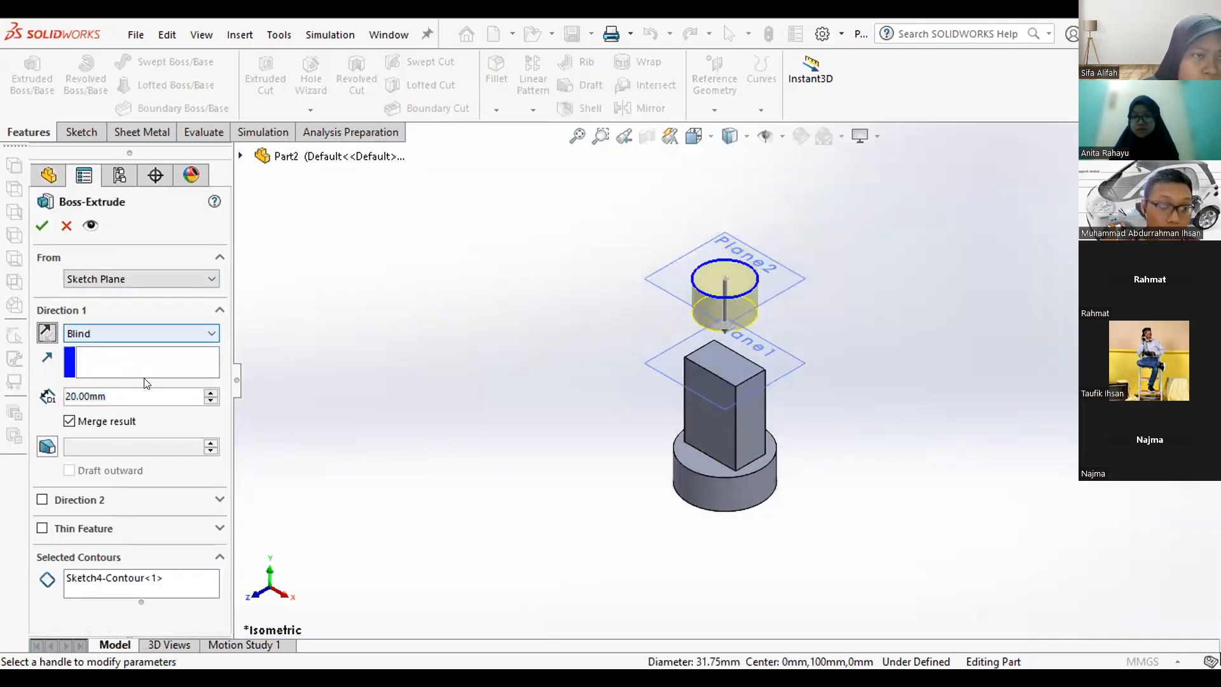
{"action": "left_click", "coordinate": [147, 334]}
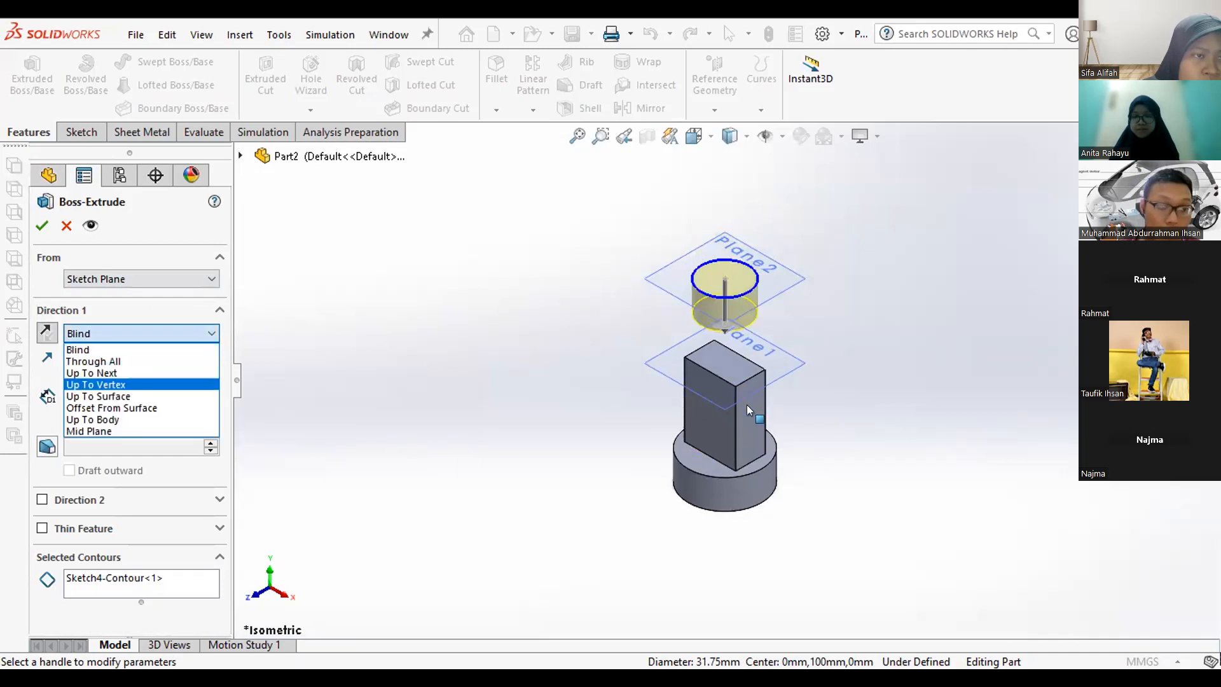
{"action": "key", "text": "Return"}
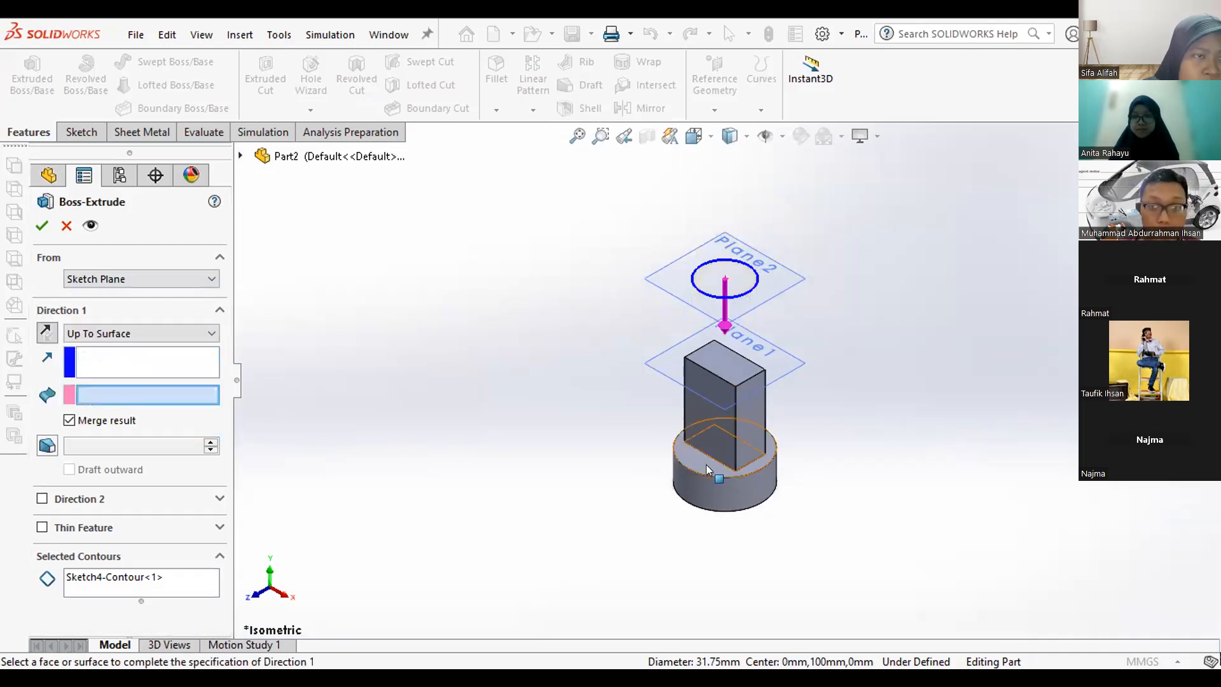
{"action": "left_click", "coordinate": [737, 363]}
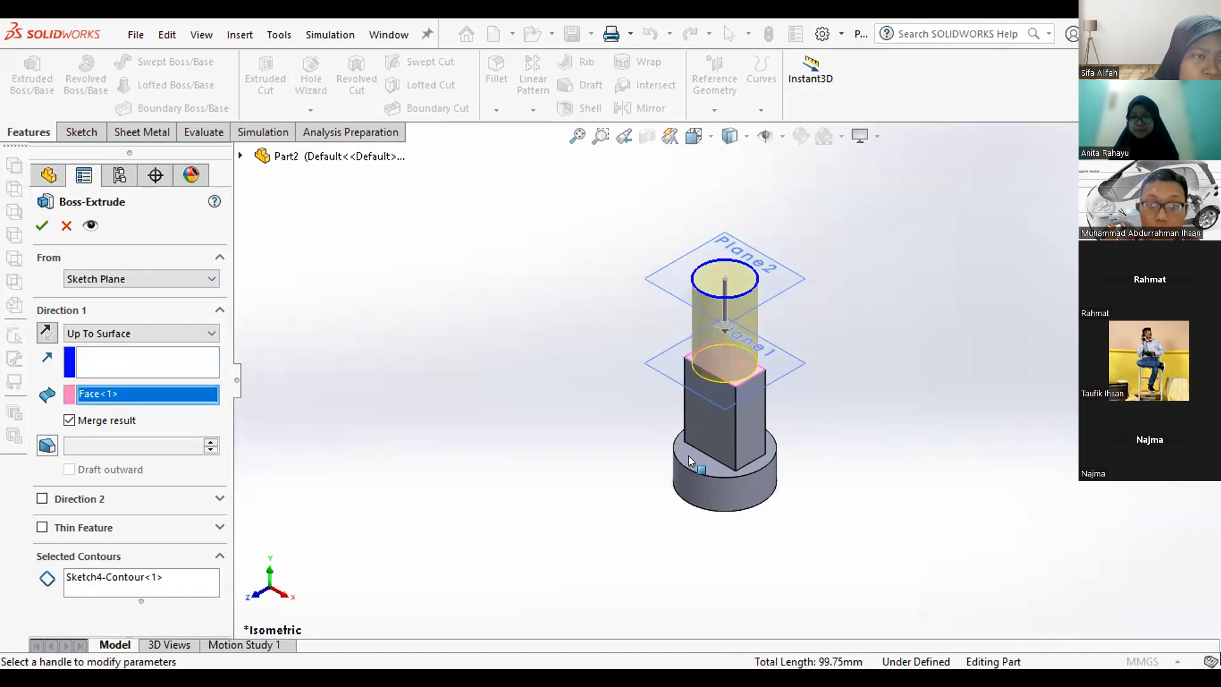
{"action": "left_click", "coordinate": [691, 461]}
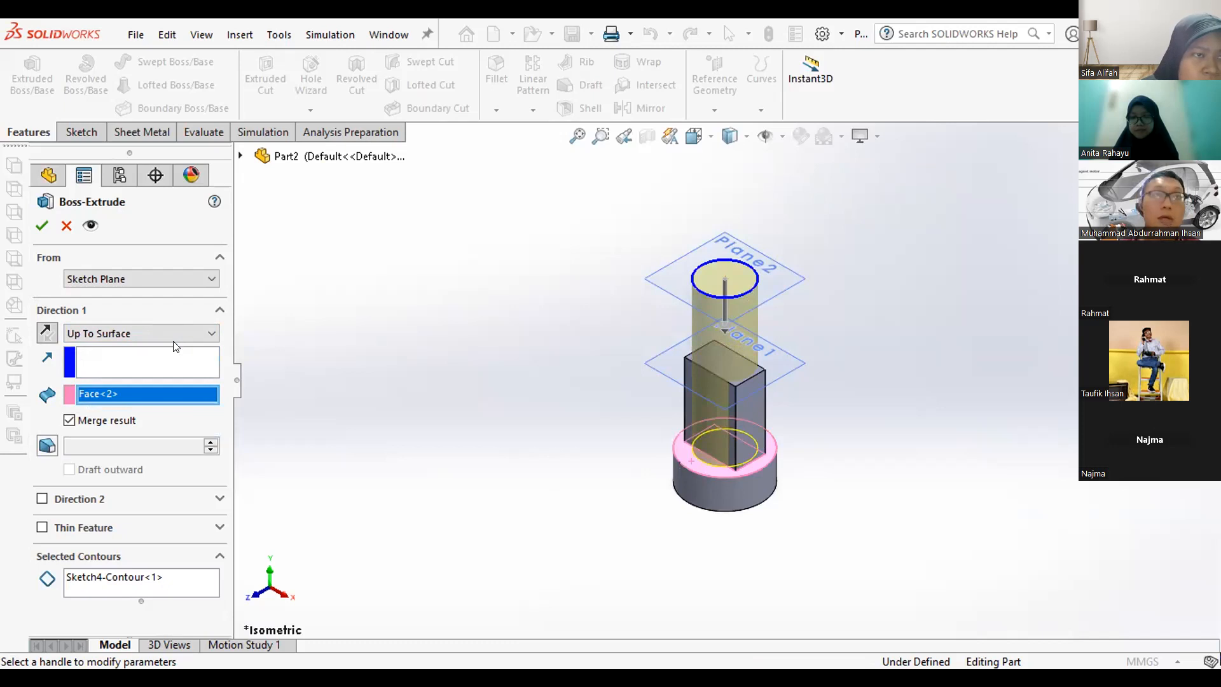
{"action": "middle_click_drag", "start_coordinate": [470, 440], "coordinate": [721, 462]}
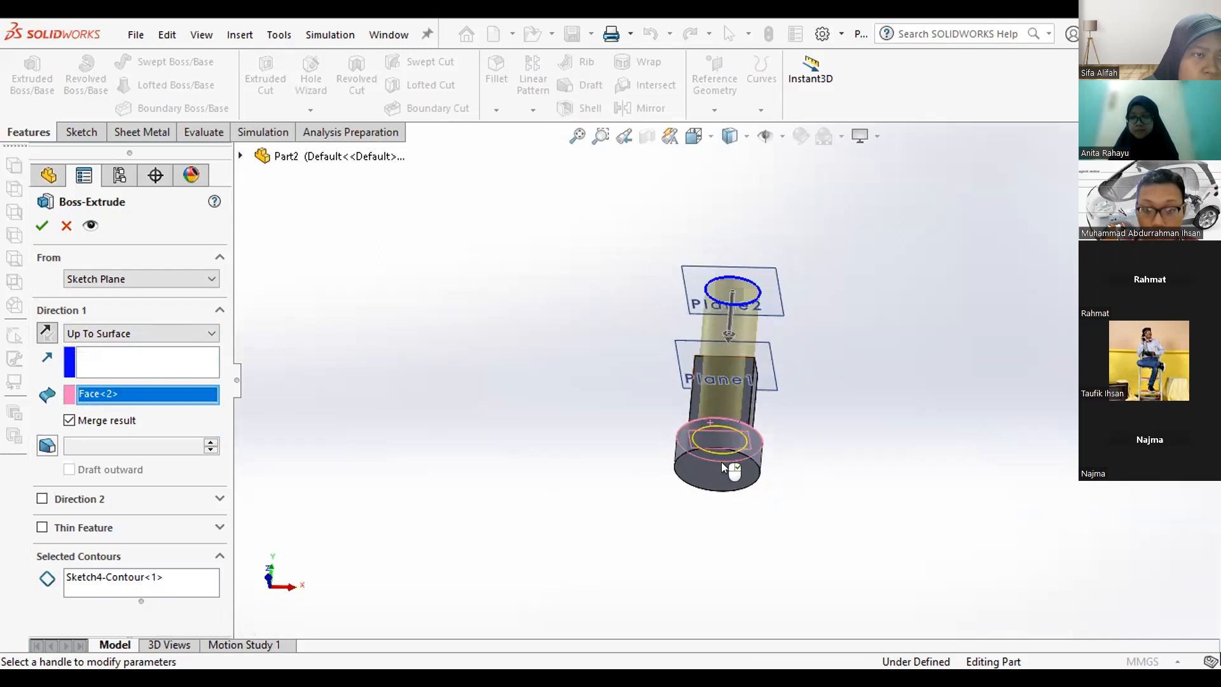
{"action": "left_click", "coordinate": [699, 448]}
{"action": "middle_click_drag", "start_coordinate": [586, 493], "coordinate": [545, 515]}
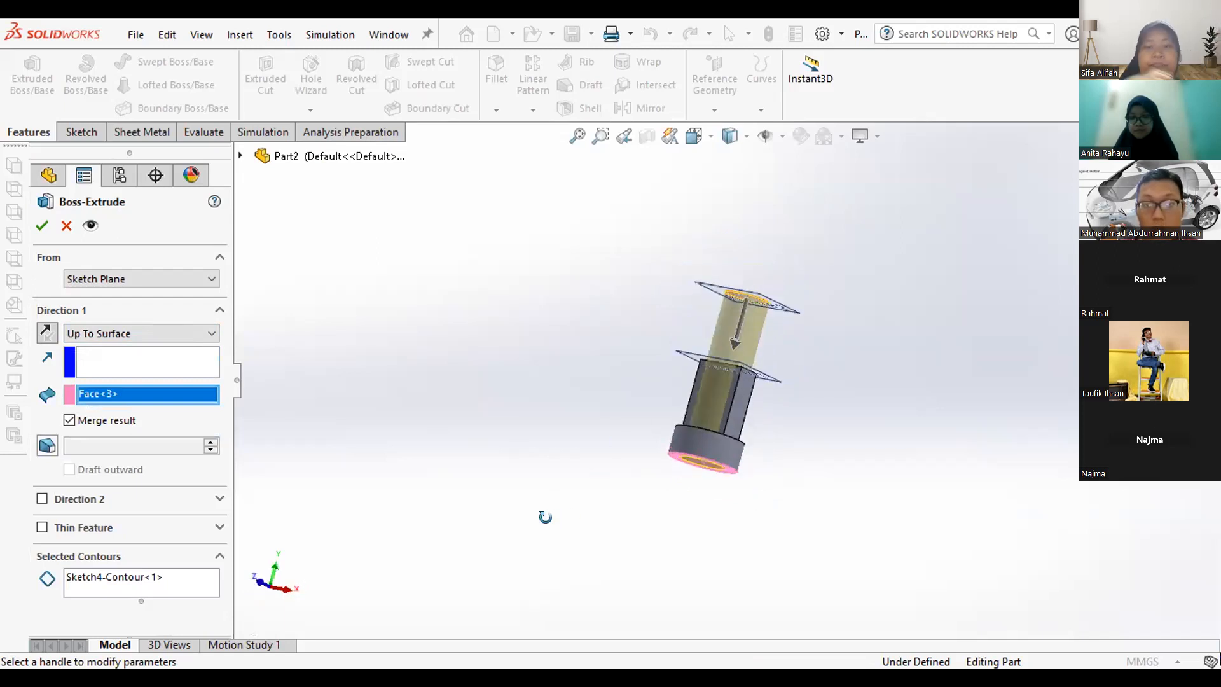
{"action": "left_click", "coordinate": [152, 334]}
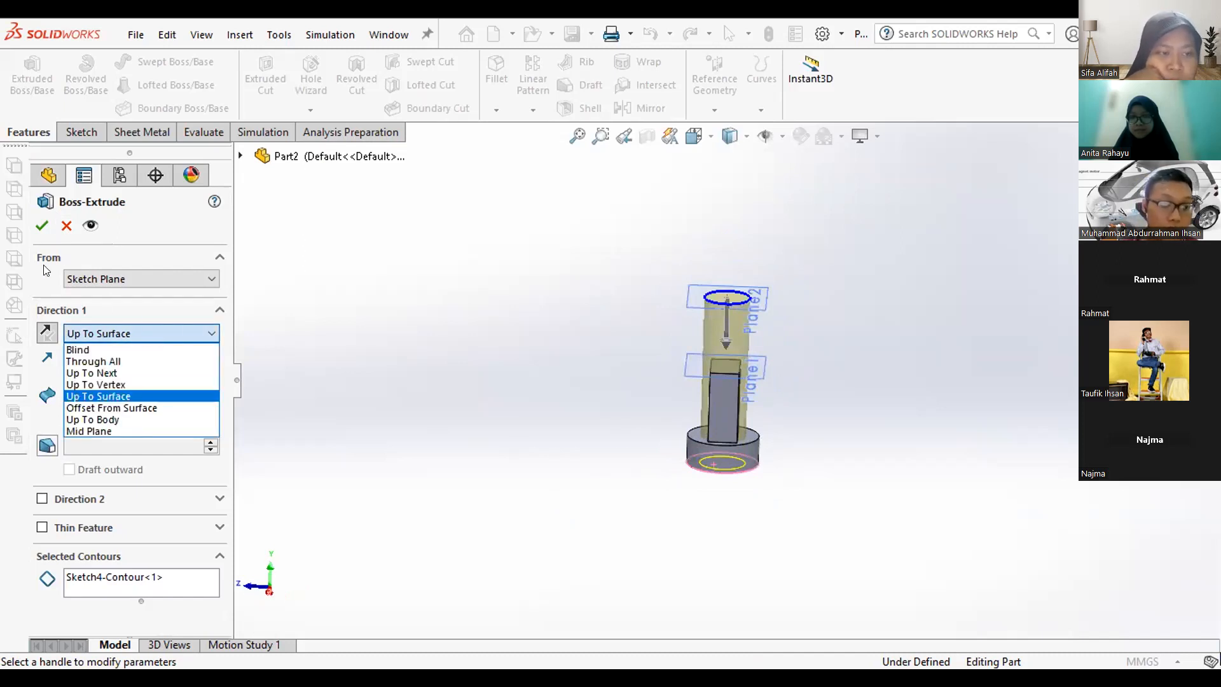
{"action": "left_click", "coordinate": [66, 227]}
{"action": "left_click", "coordinate": [68, 227]}
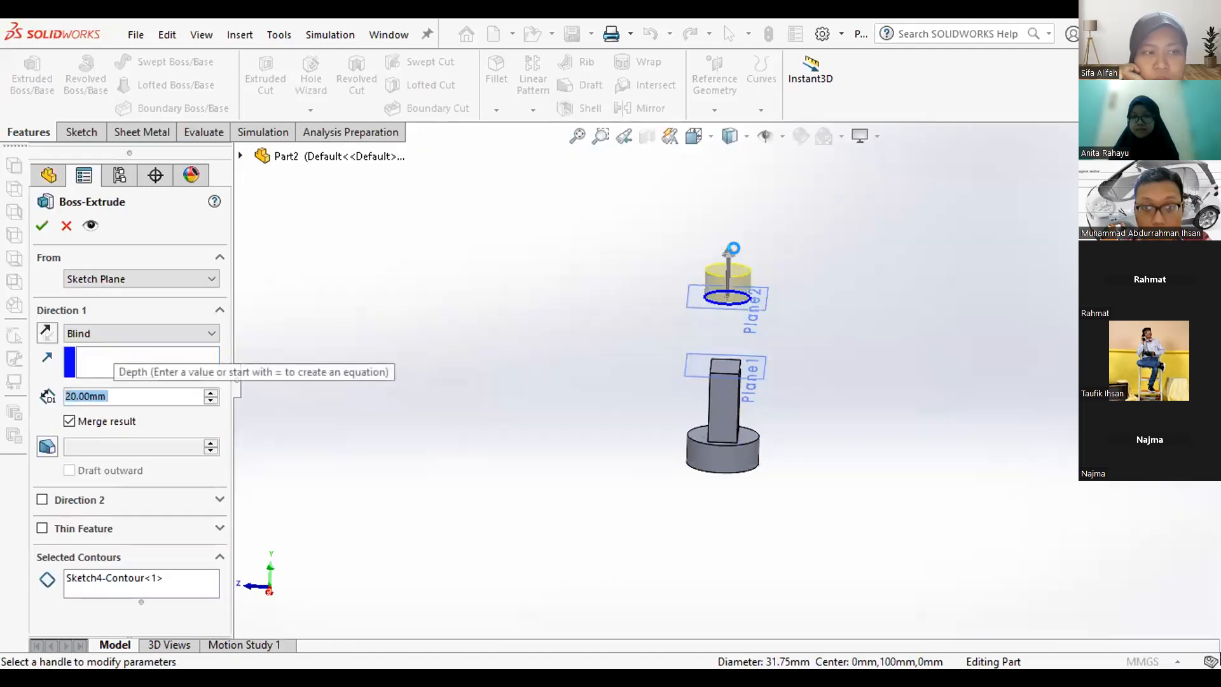
{"action": "left_click", "coordinate": [66, 226]}
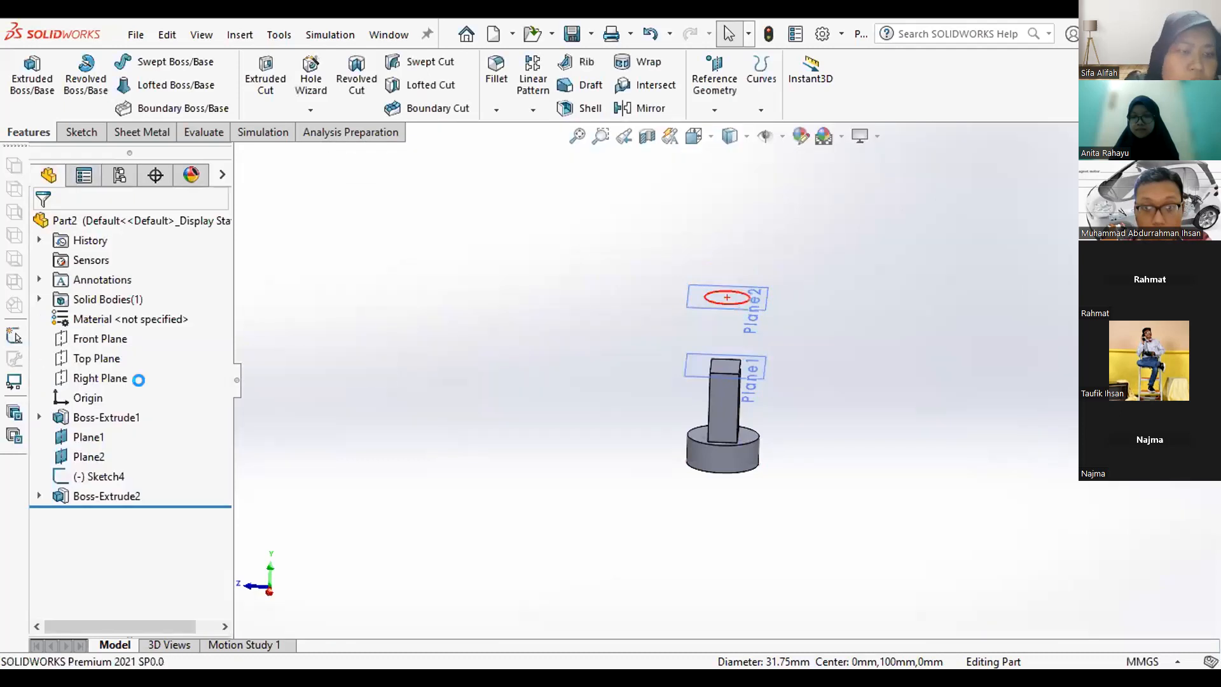
Extrude the Plane2 circle downward with the Up To Body end condition, using the merged block and base cylinder as the target body.
{"action": "left_click", "coordinate": [47, 332]}
{"action": "left_click", "coordinate": [141, 333]}
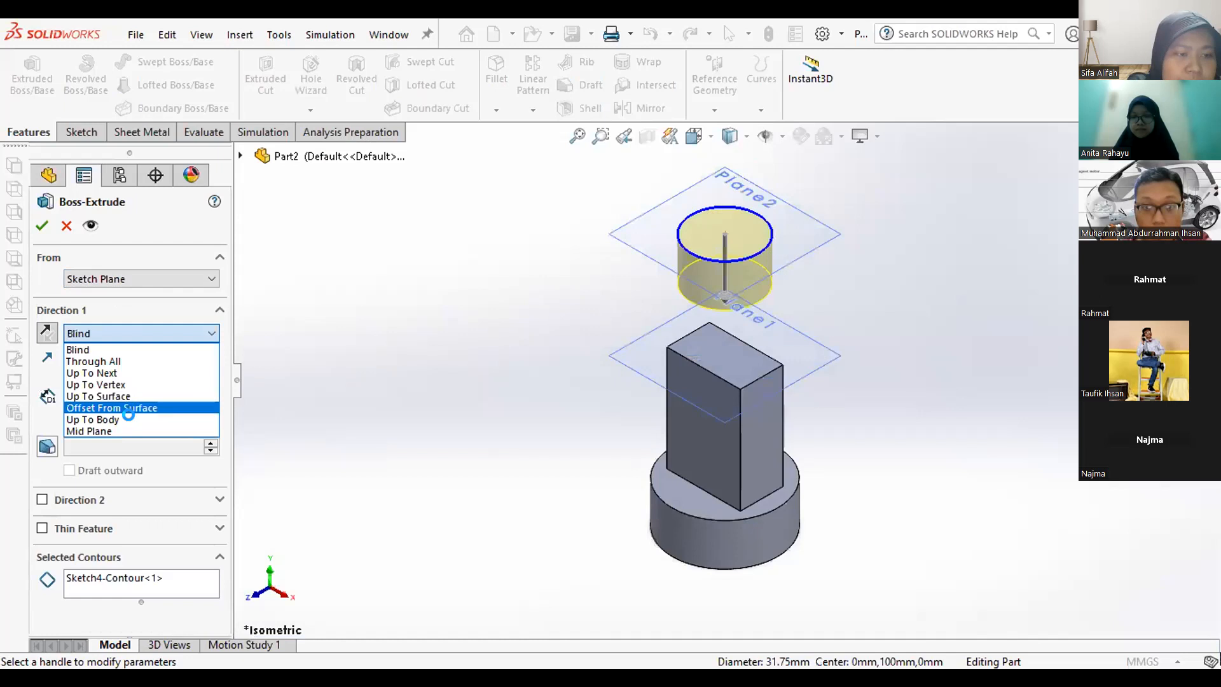
{"action": "left_click", "coordinate": [728, 378]}
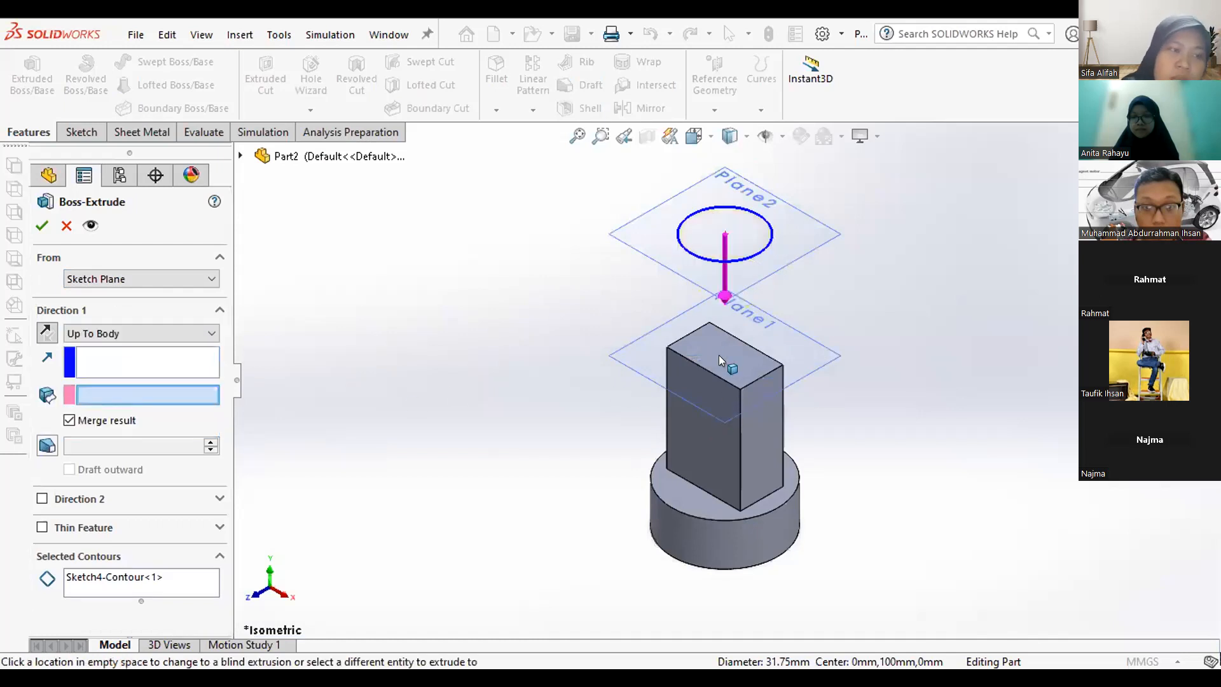
{"action": "left_click", "coordinate": [699, 355]}
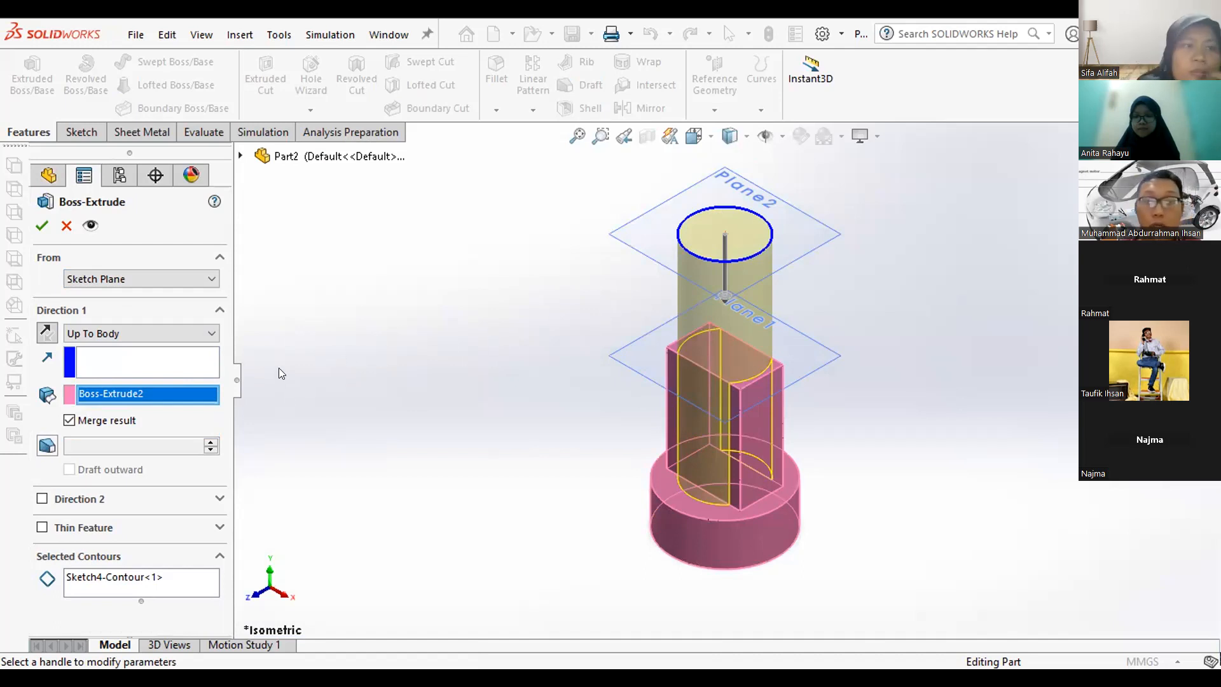
{"action": "left_click", "coordinate": [40, 225]}
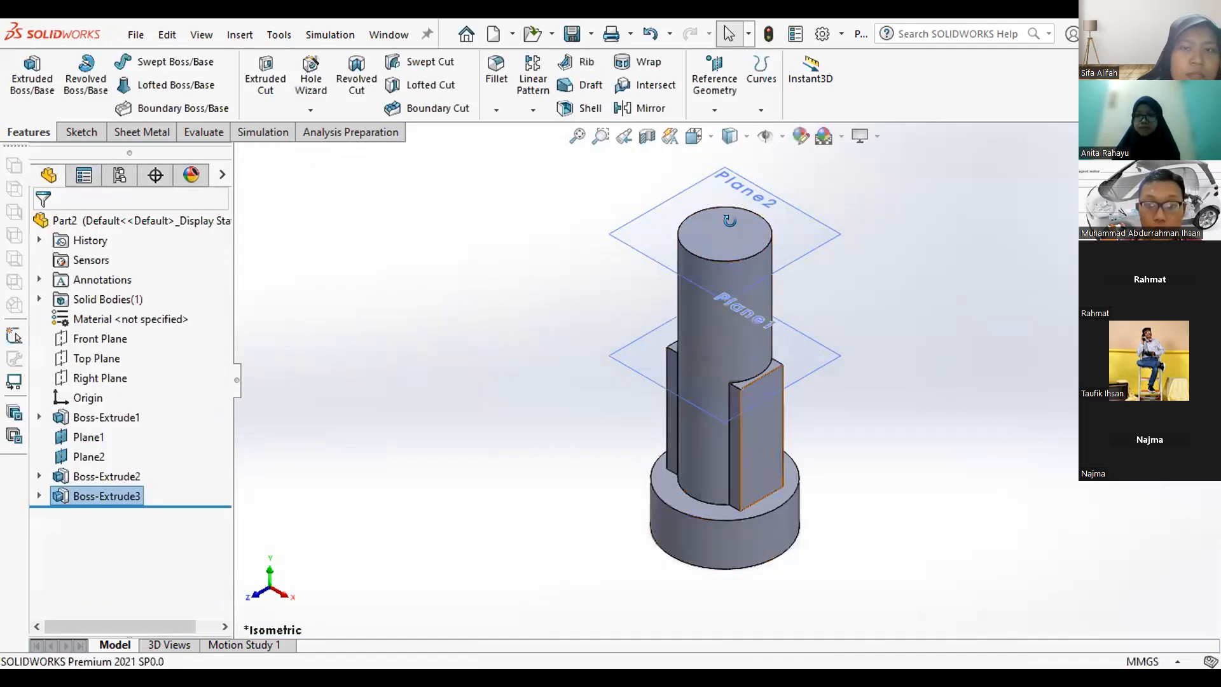
Close the current part and open the drawing image 3.1.jpg from the GBR TEKNIK 2 folder.
{"action": "middle_click_drag", "start_coordinate": [733, 452], "coordinate": [677, 356]}
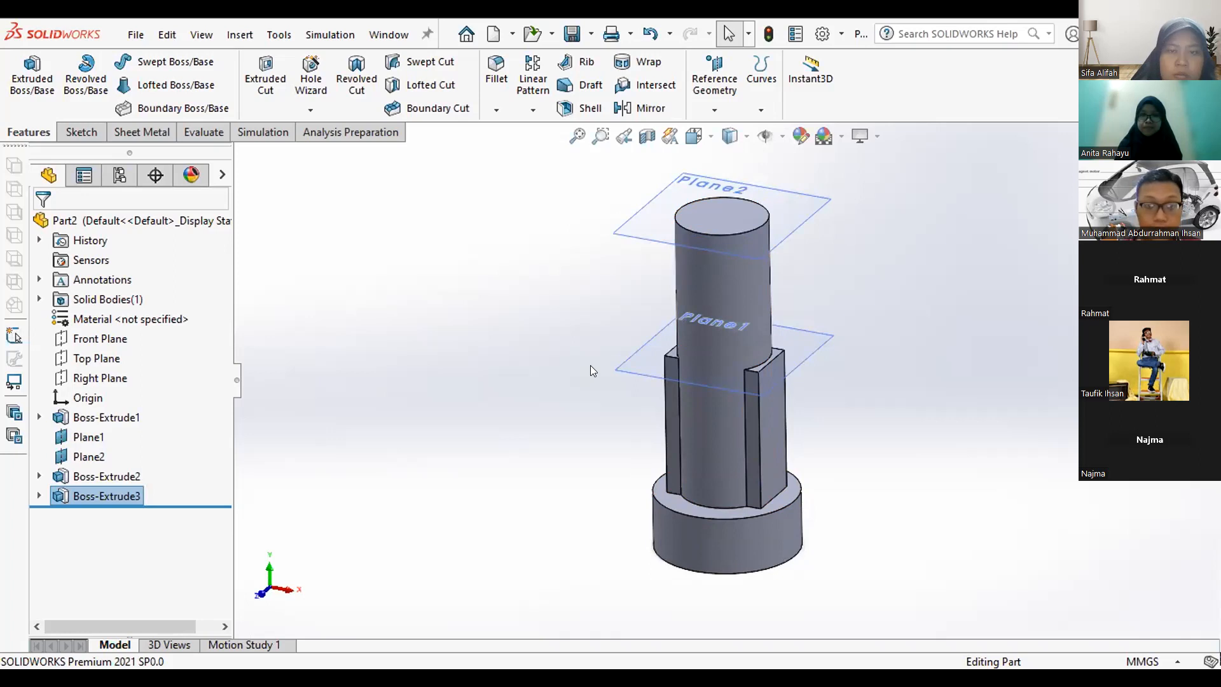
{"action": "key", "text": "ctrl+w"}
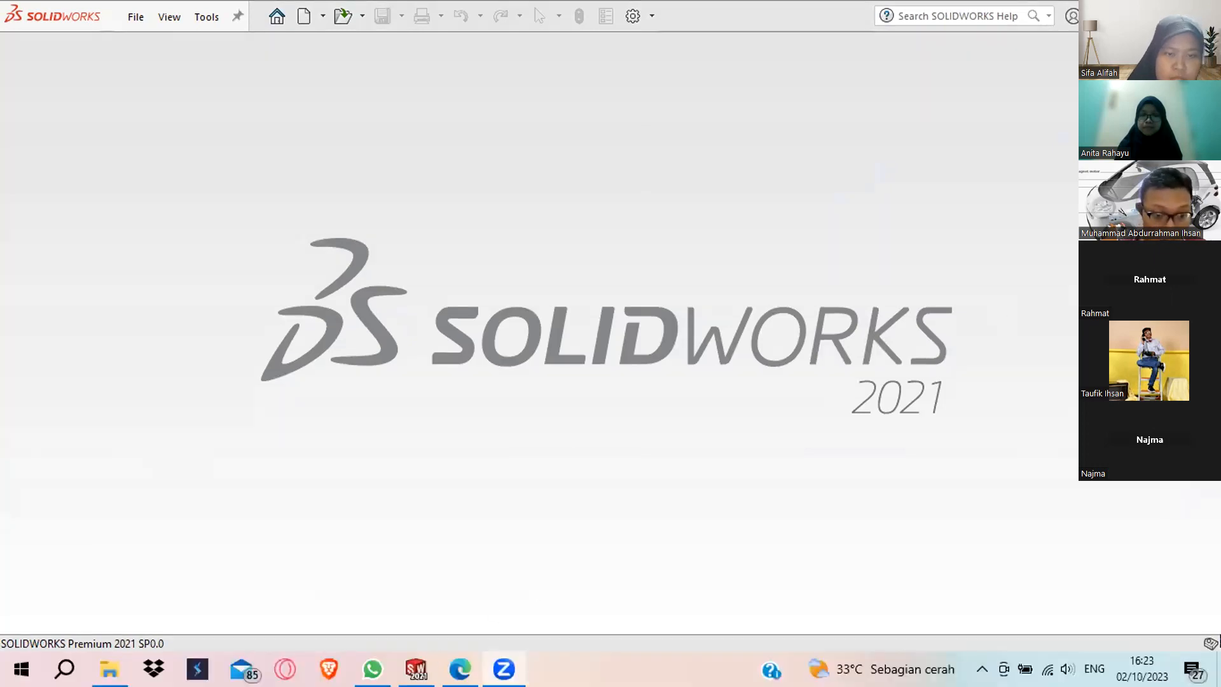
{"action": "left_click", "coordinate": [418, 669]}
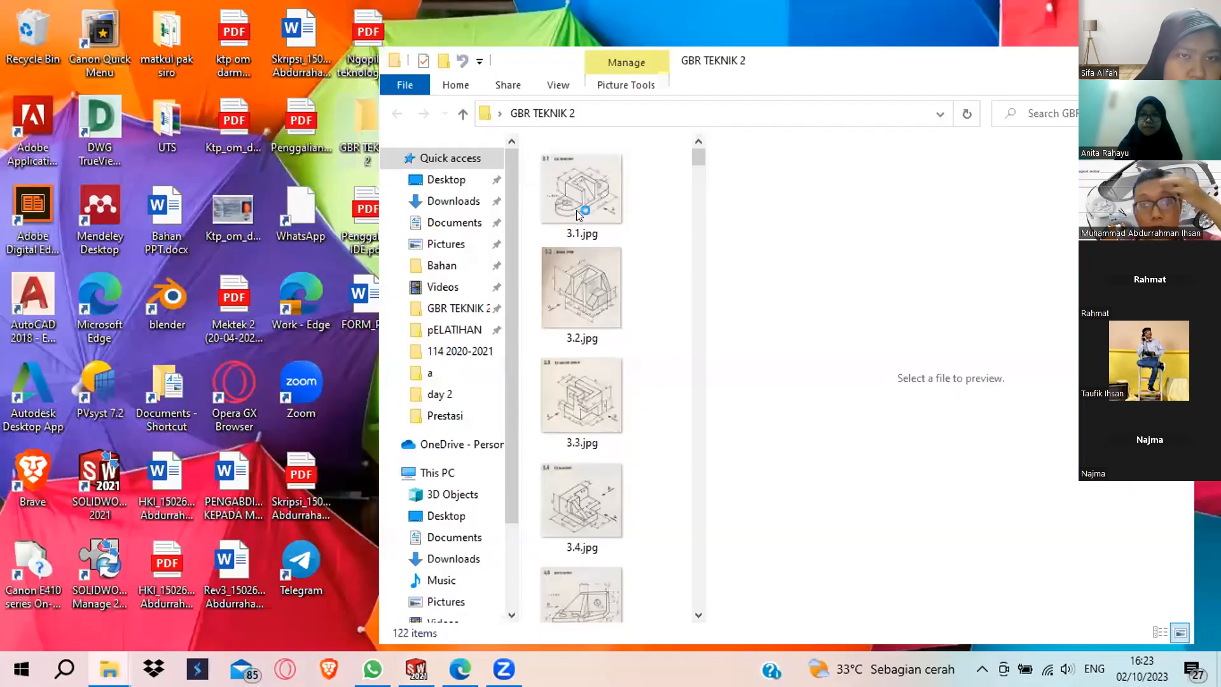
{"action": "left_click", "coordinate": [577, 214]}
{"action": "double_click", "coordinate": [575, 209]}
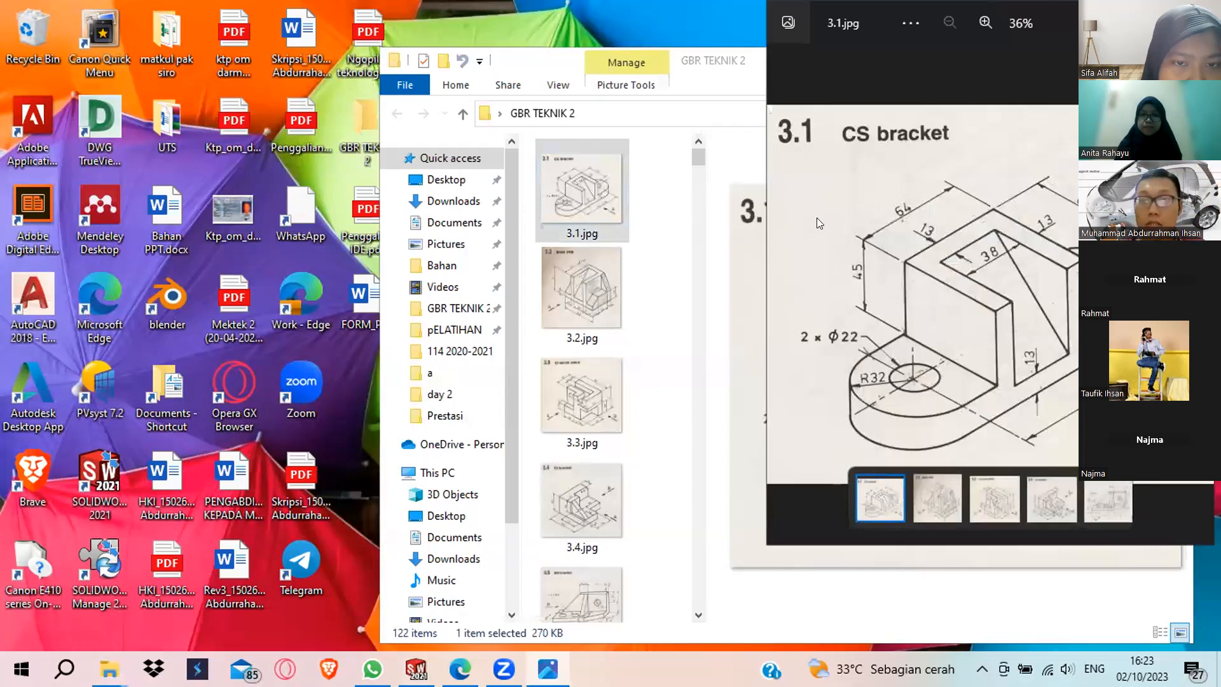
Start a new part and bring up the CS bracket drawing over it to examine its base outline and dimensions.
{"action": "left_click", "coordinate": [1063, 73]}
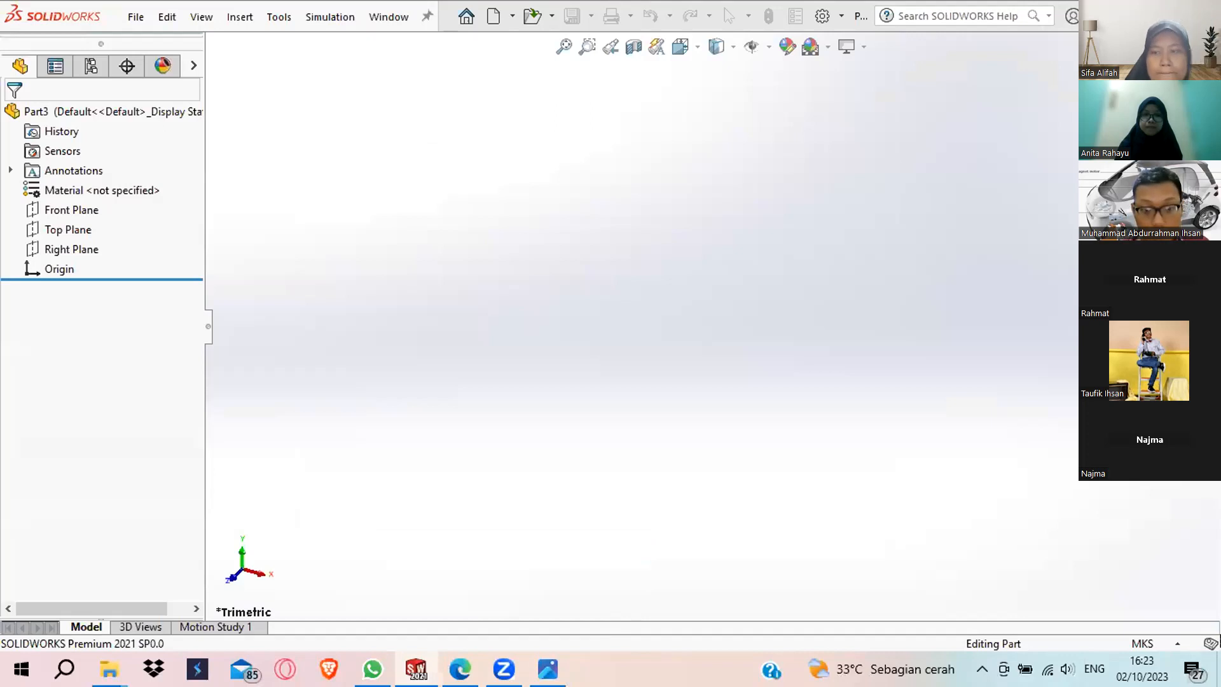
{"action": "left_click", "coordinate": [547, 669]}
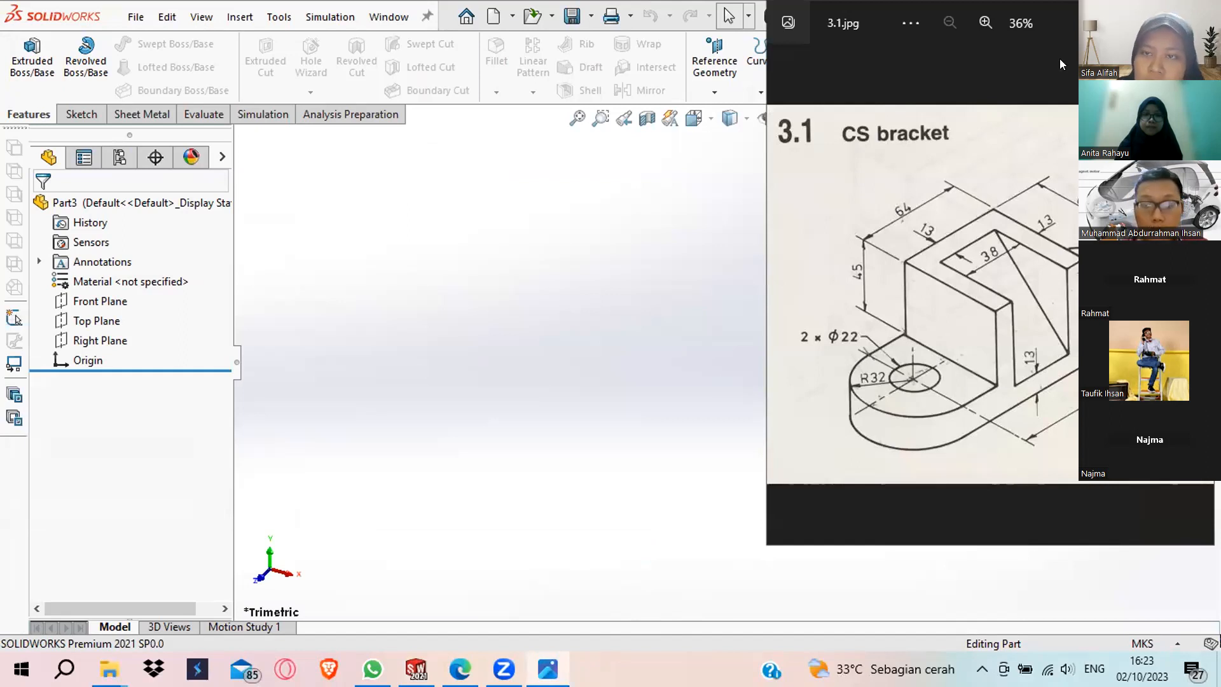
{"action": "left_click_drag", "start_coordinate": [1060, 58], "coordinate": [816, 136]}
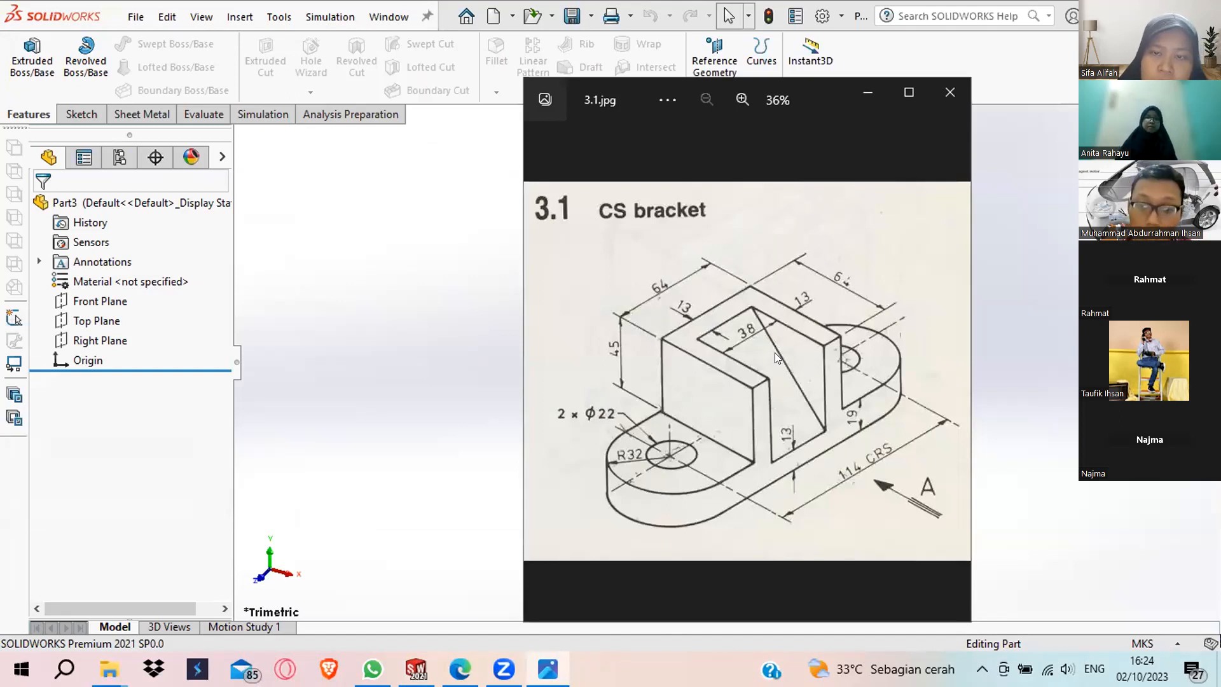
{"action": "left_click", "coordinate": [743, 74]}
{"action": "mouse_move", "coordinate": [663, 407]}
{"action": "left_mouse_down"}
{"action": "mouse_move", "coordinate": [615, 498]}
{"action": "mouse_move", "coordinate": [722, 505]}
{"action": "mouse_move", "coordinate": [756, 471]}
{"action": "left_mouse_up"}
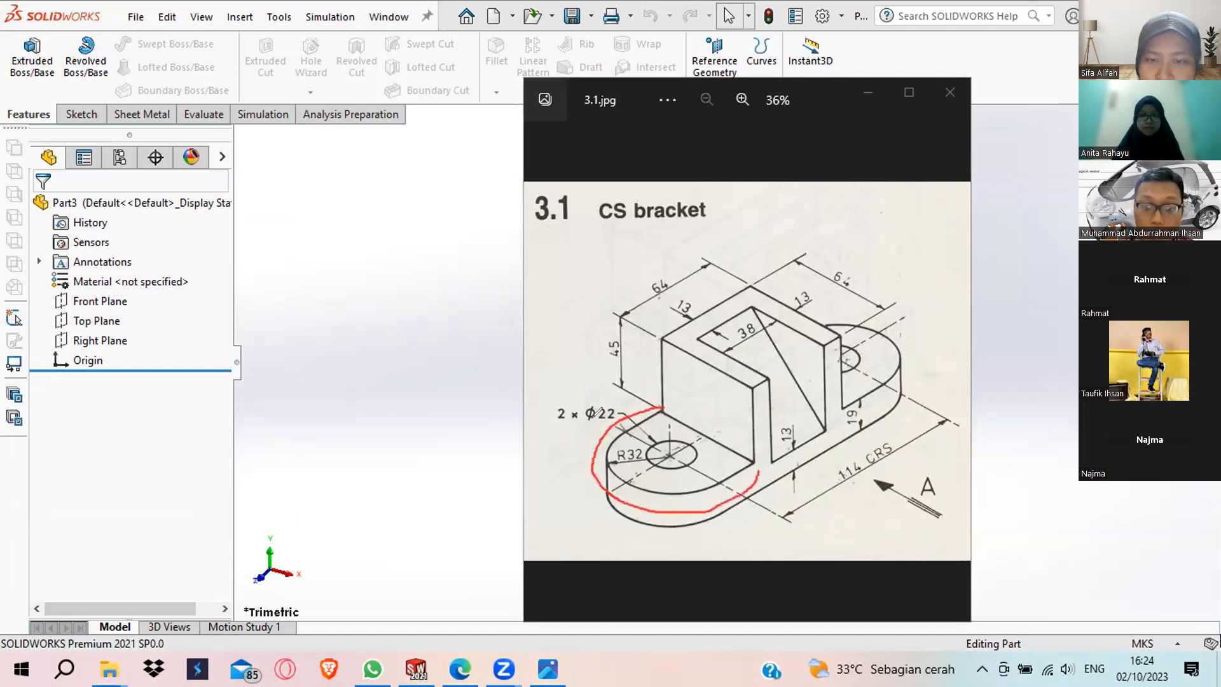
{"action": "left_click_drag", "start_coordinate": [812, 310], "coordinate": [857, 315]}
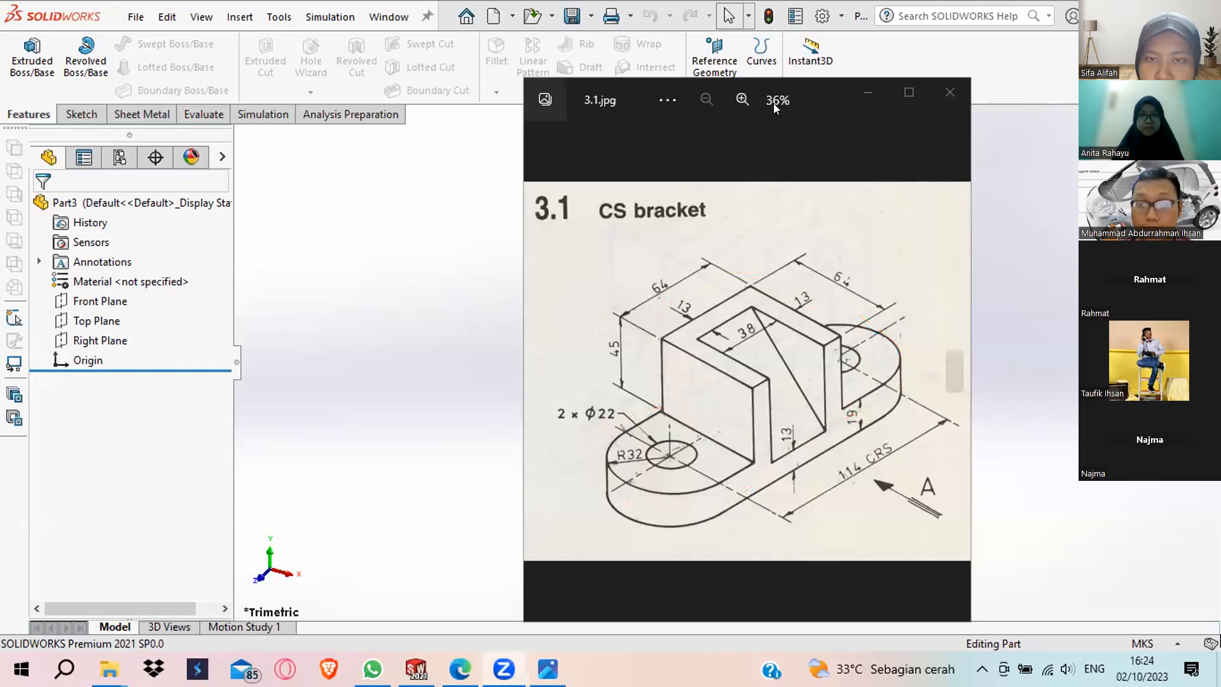
{"action": "left_click_drag", "start_coordinate": [773, 103], "coordinate": [936, 26]}
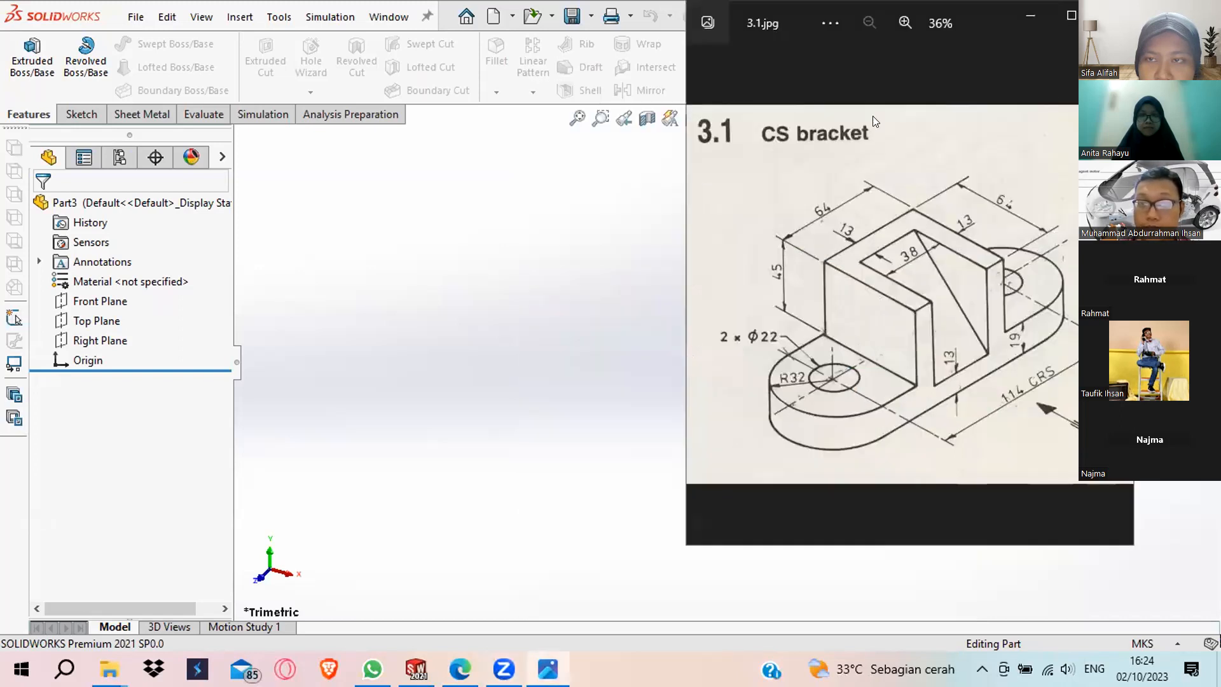
{"action": "left_click", "coordinate": [344, 263]}
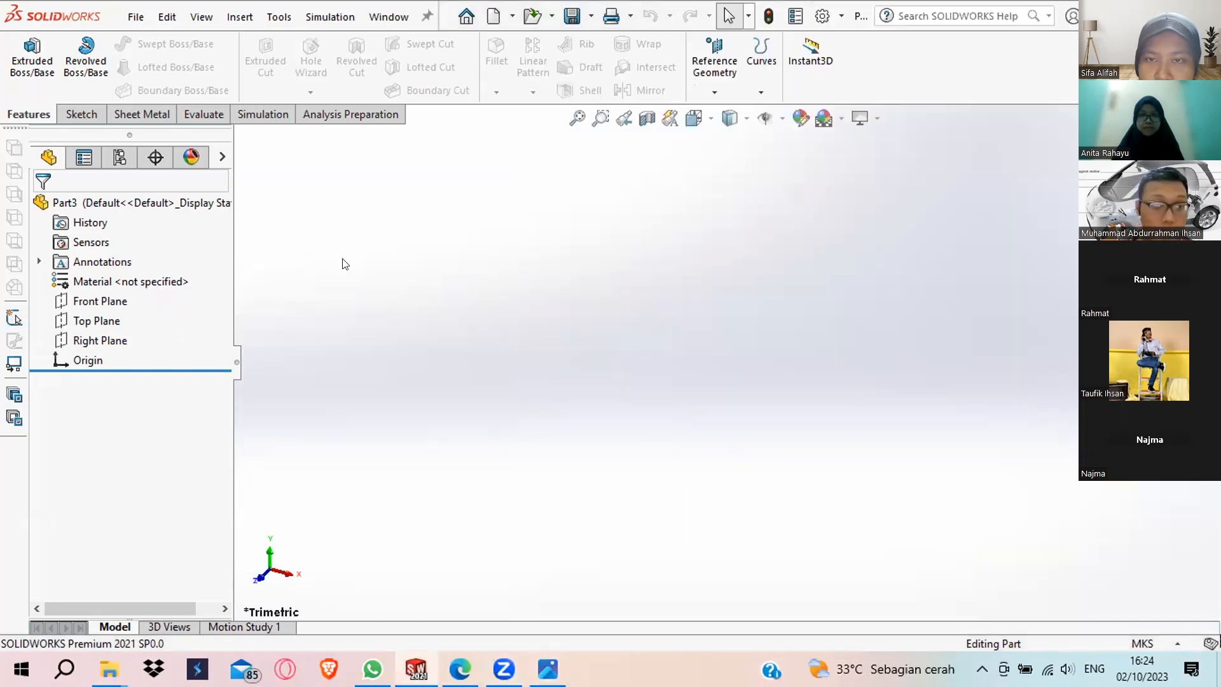
Sketch a horizontal centerpoint straight slot on the Top Plane centered on the origin, about 101 mm between arc centers and 51 mm wide.
{"action": "left_click", "coordinate": [96, 321]}
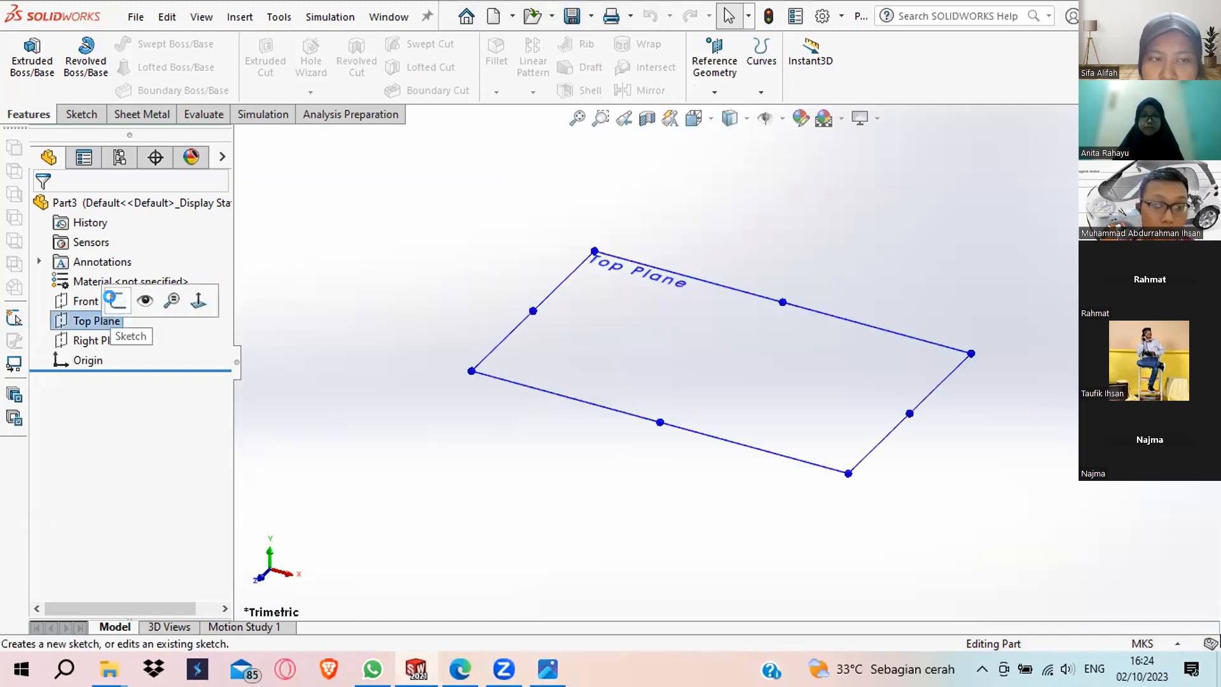
{"action": "left_click", "coordinate": [112, 298]}
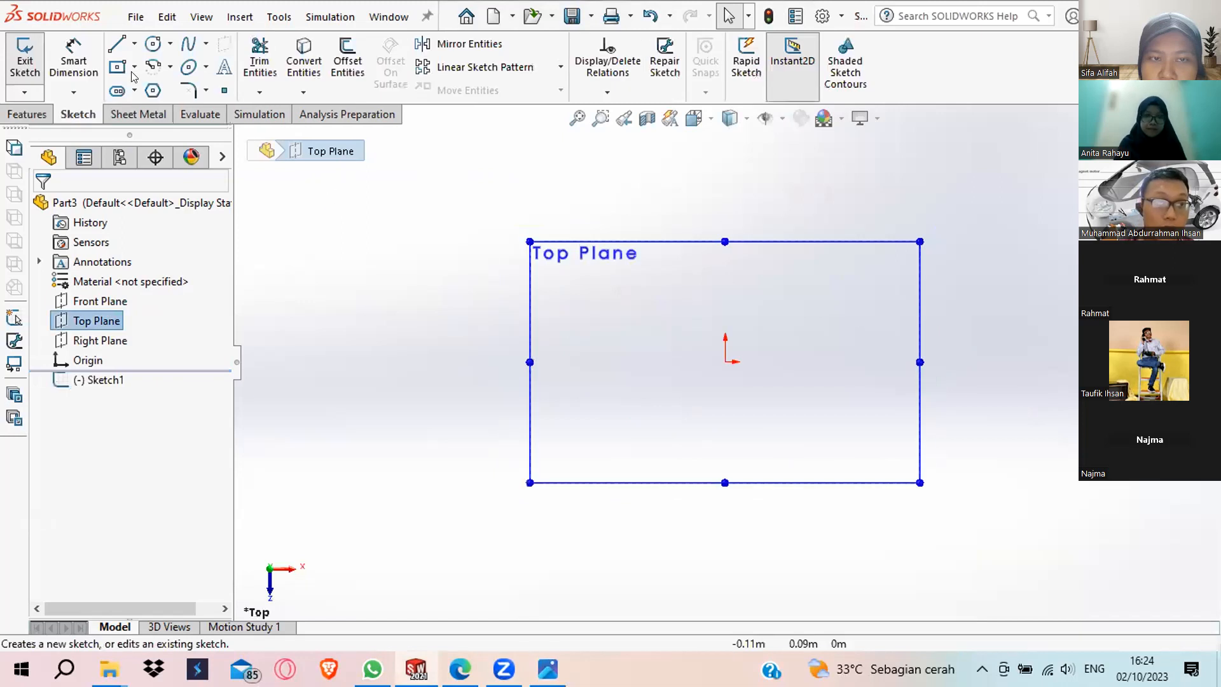
{"action": "left_click", "coordinate": [135, 90]}
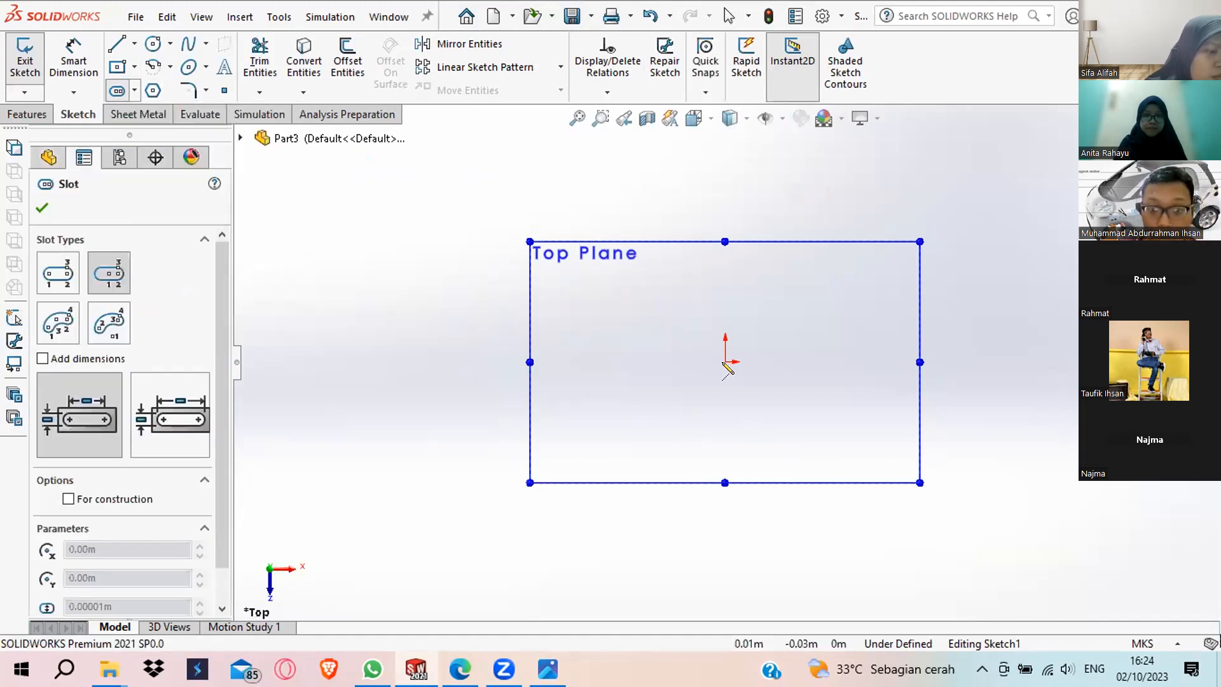
{"action": "left_click", "coordinate": [725, 362]}
{"action": "left_click", "coordinate": [836, 362]}
{"action": "left_click", "coordinate": [852, 405]}
{"action": "left_click", "coordinate": [858, 418]}
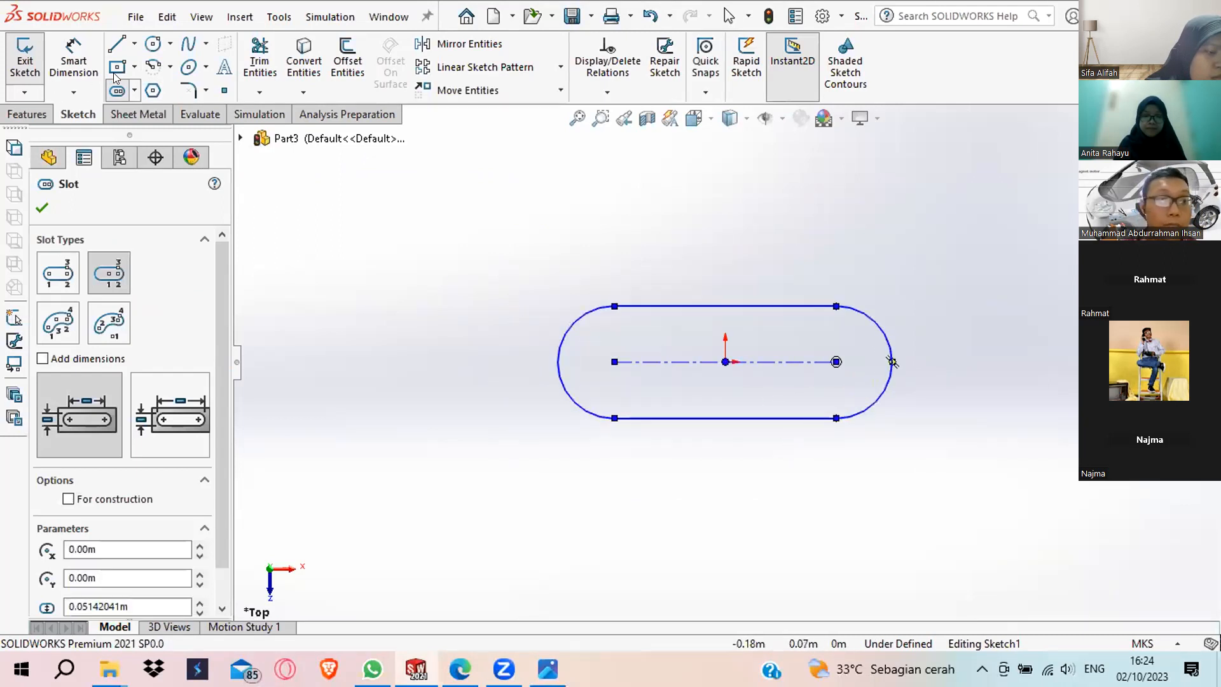
Draw a corner rectangle around the origin, spanning between the slot's upper and lower straight edges.
{"action": "left_click", "coordinate": [134, 67]}
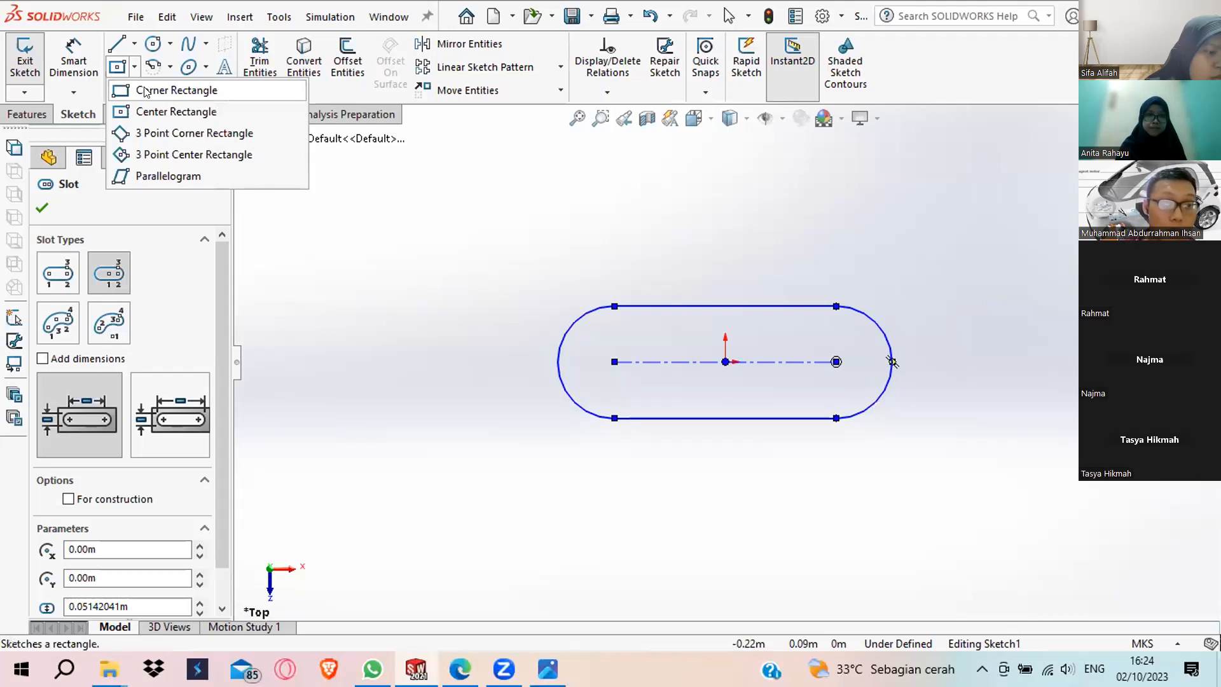
{"action": "left_click", "coordinate": [145, 91]}
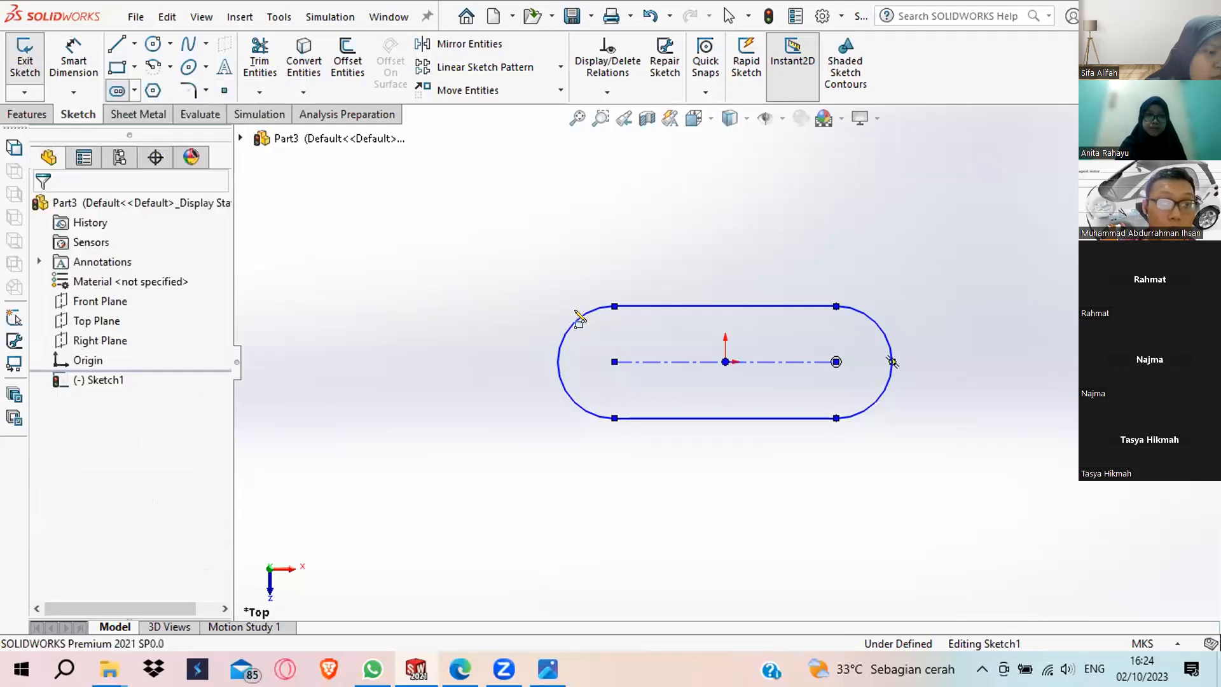
{"action": "left_click", "coordinate": [669, 306]}
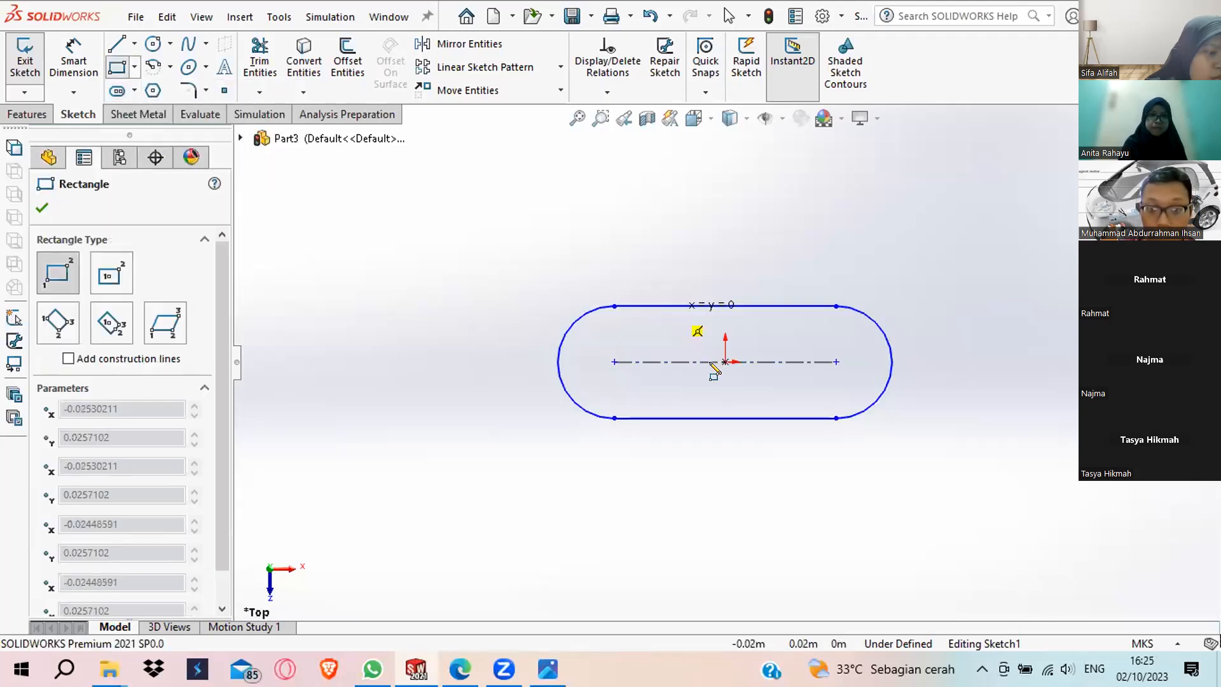
{"action": "left_click", "coordinate": [784, 418]}
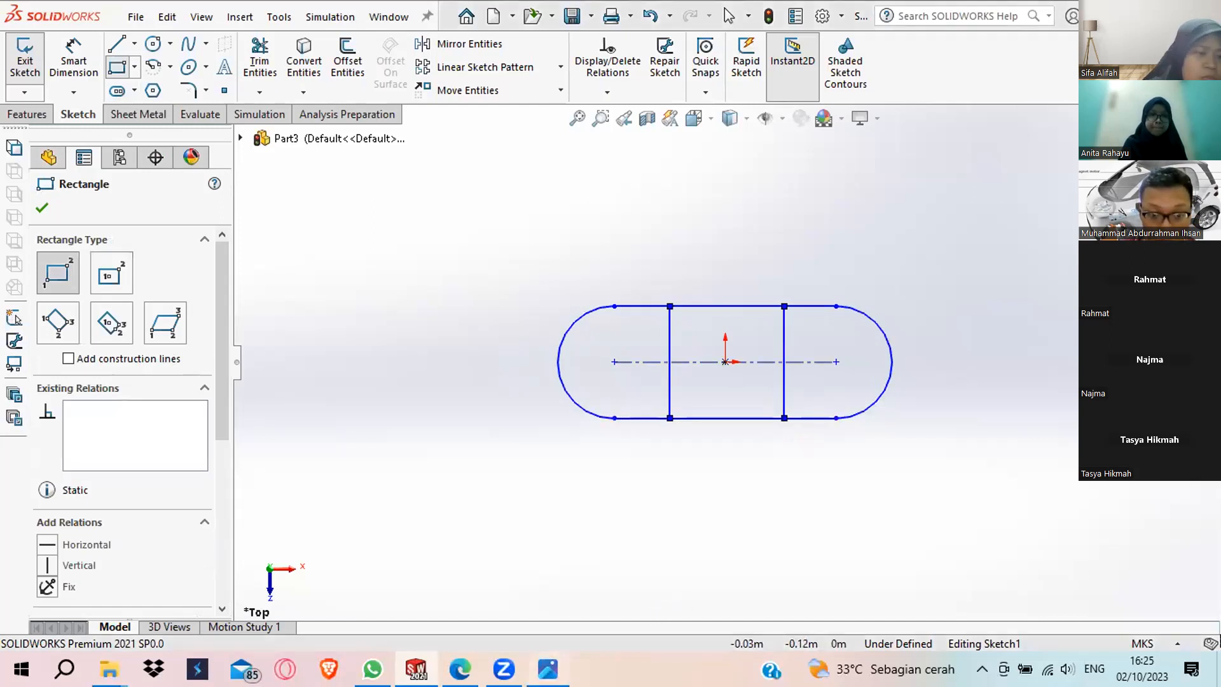
Check the bracket drawing and draw a circle at each slot arc center, about 24 mm and 27 mm in diameter.
{"action": "left_click", "coordinate": [548, 669]}
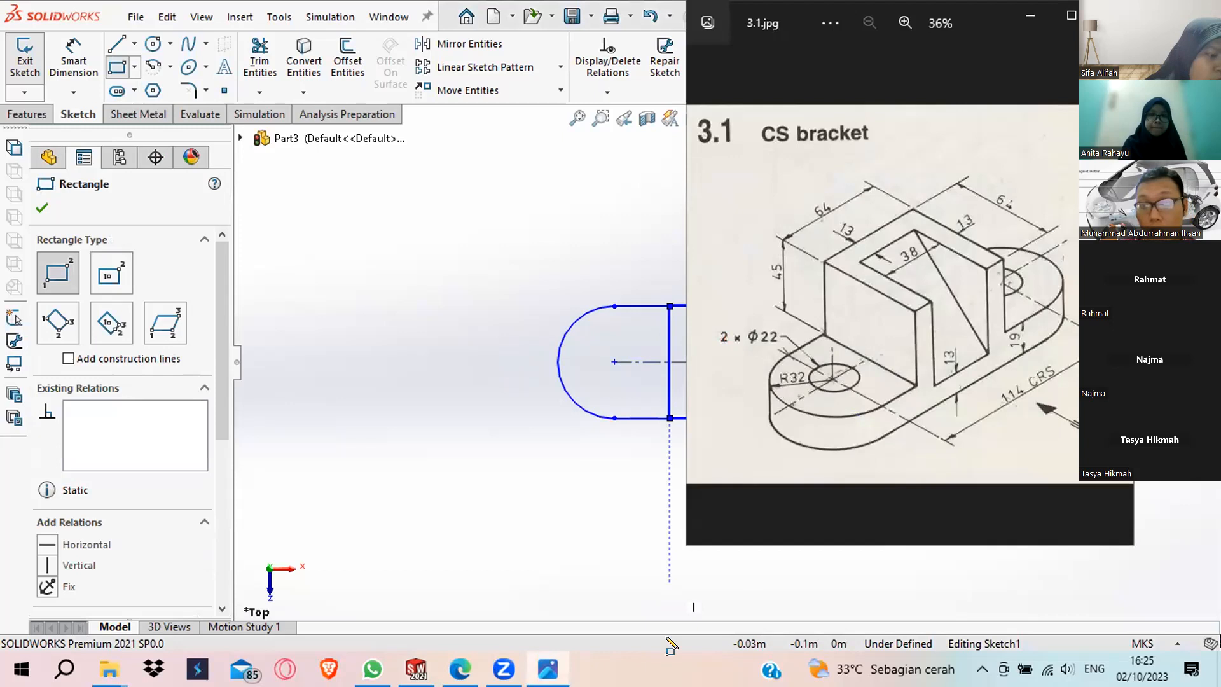
{"action": "left_click", "coordinate": [548, 669]}
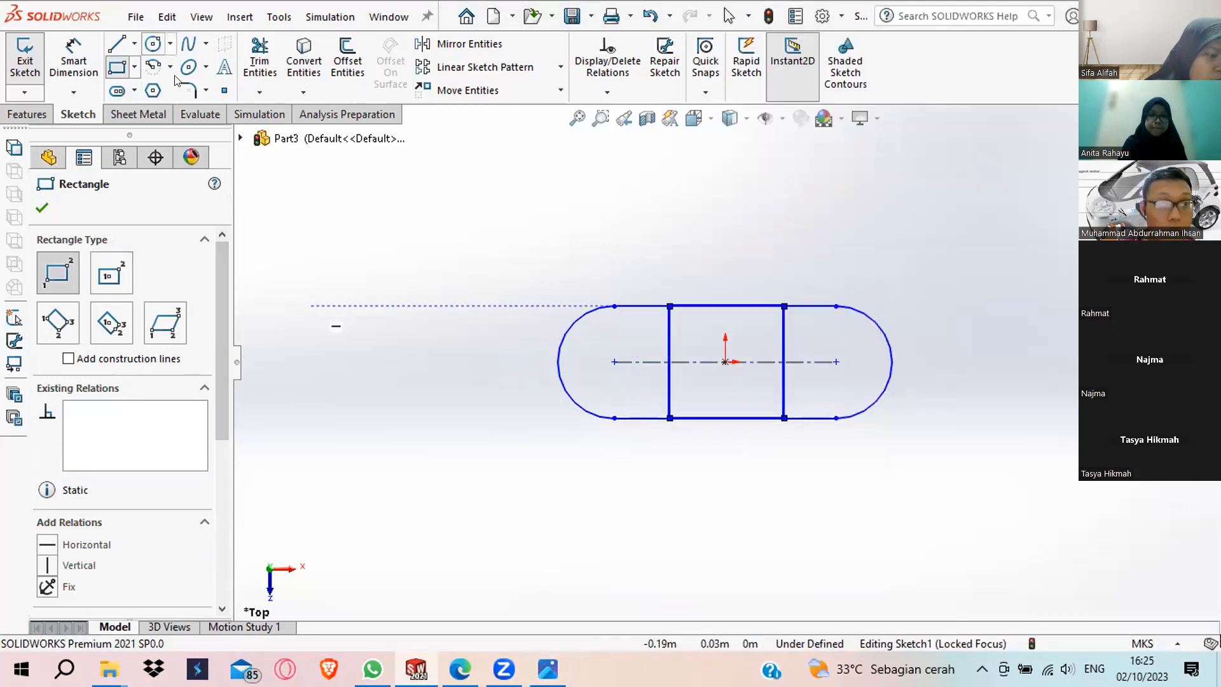
{"action": "left_click", "coordinate": [152, 43]}
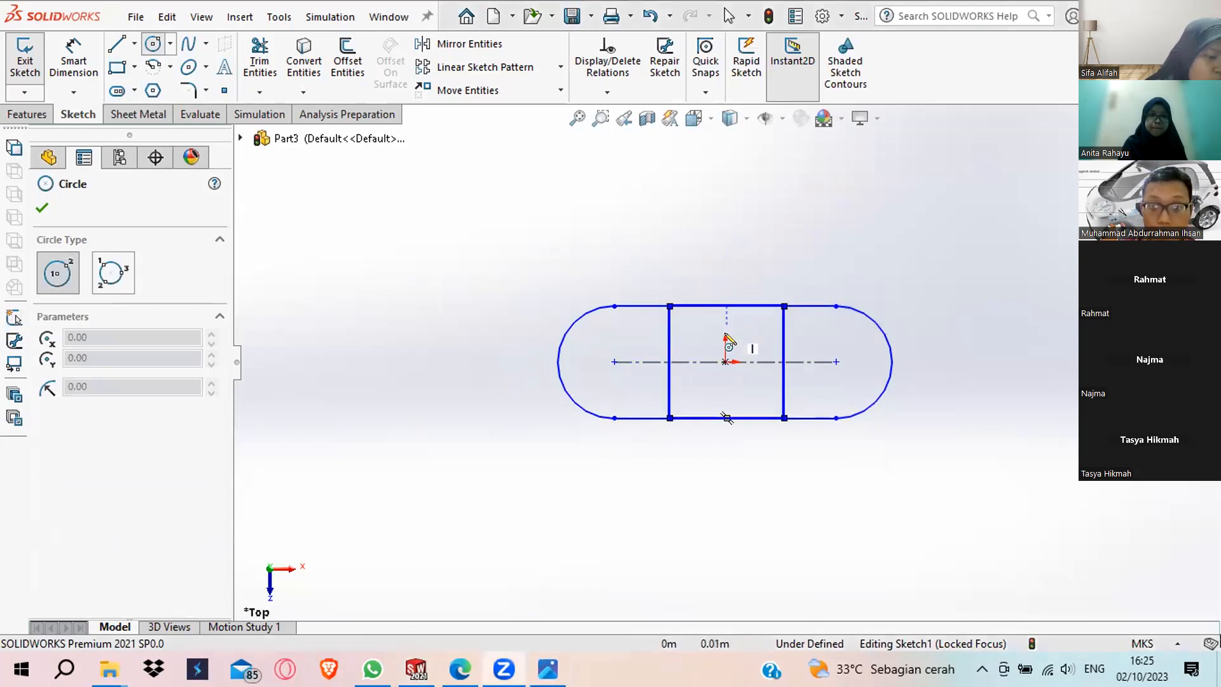
{"action": "left_click", "coordinate": [614, 361]}
{"action": "left_click", "coordinate": [636, 380]}
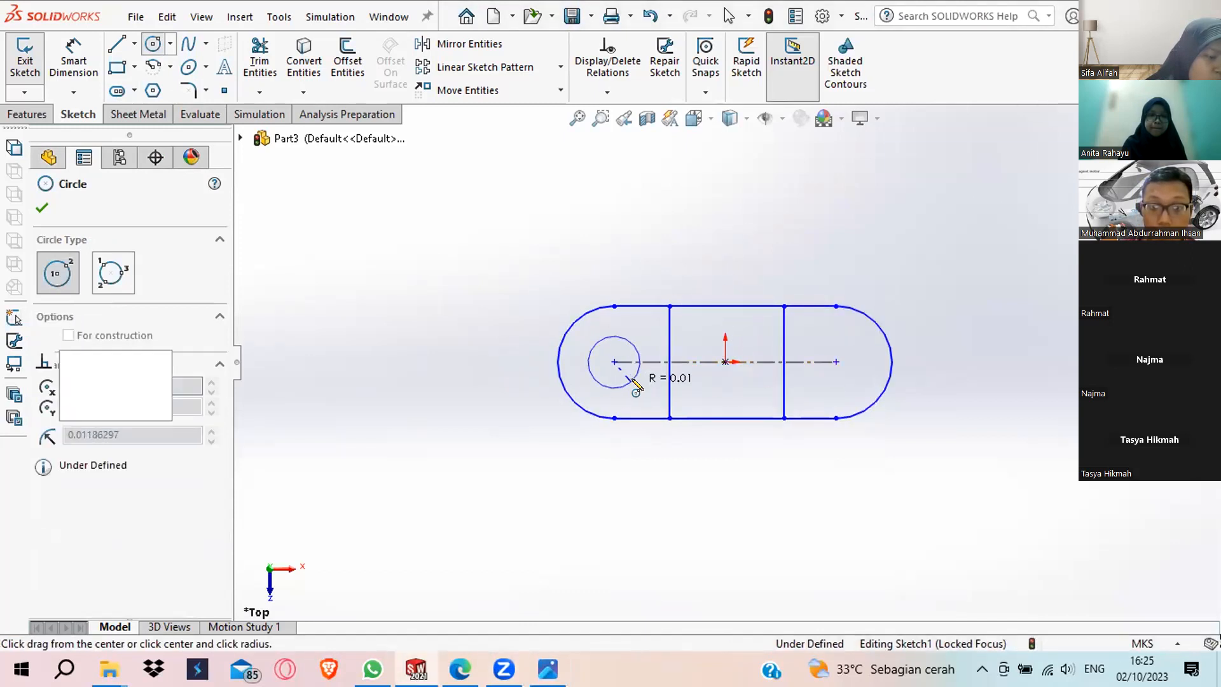
{"action": "left_click", "coordinate": [836, 362]}
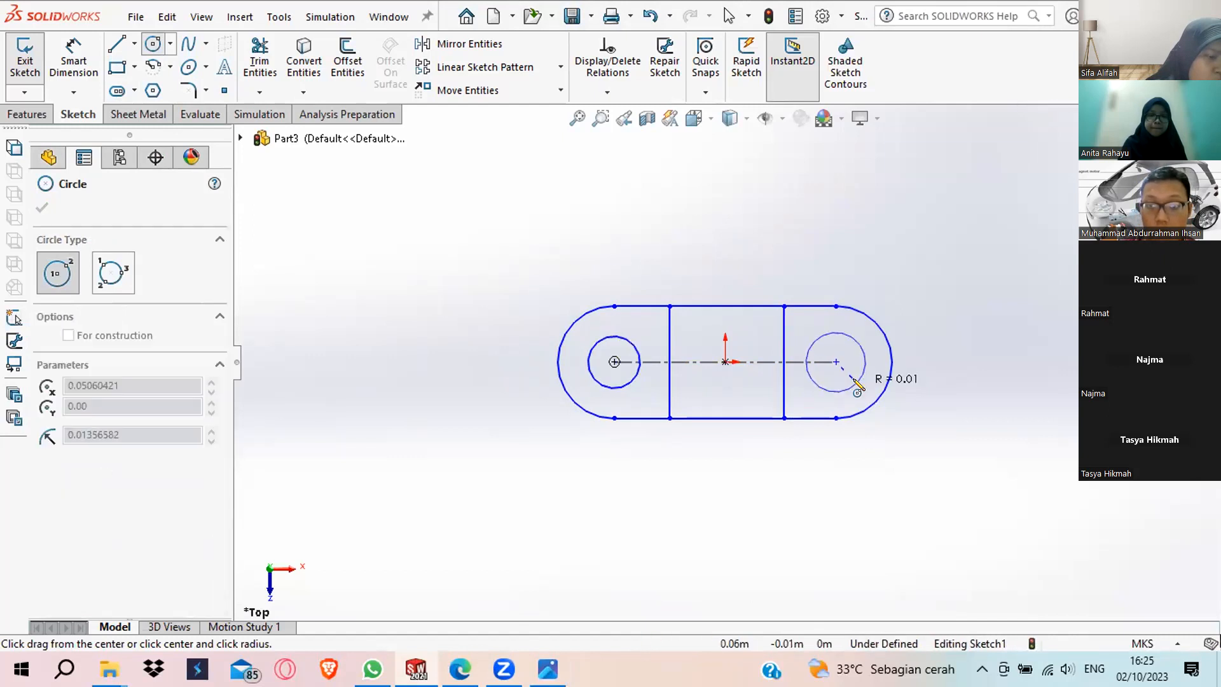
{"action": "left_click", "coordinate": [856, 382]}
{"action": "key", "text": "Escape"}
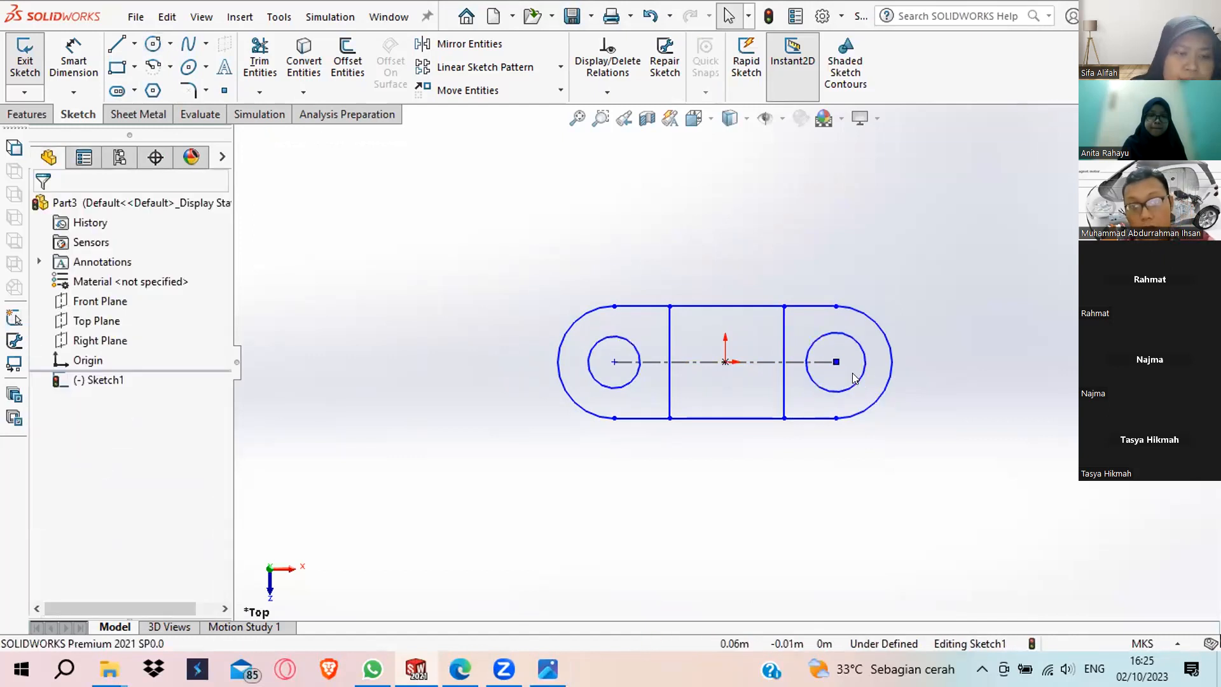
Dimension the horizontal distance between the two circle centers, placing the dimension above the slot and keeping its drawn value.
{"action": "left_click", "coordinate": [74, 63]}
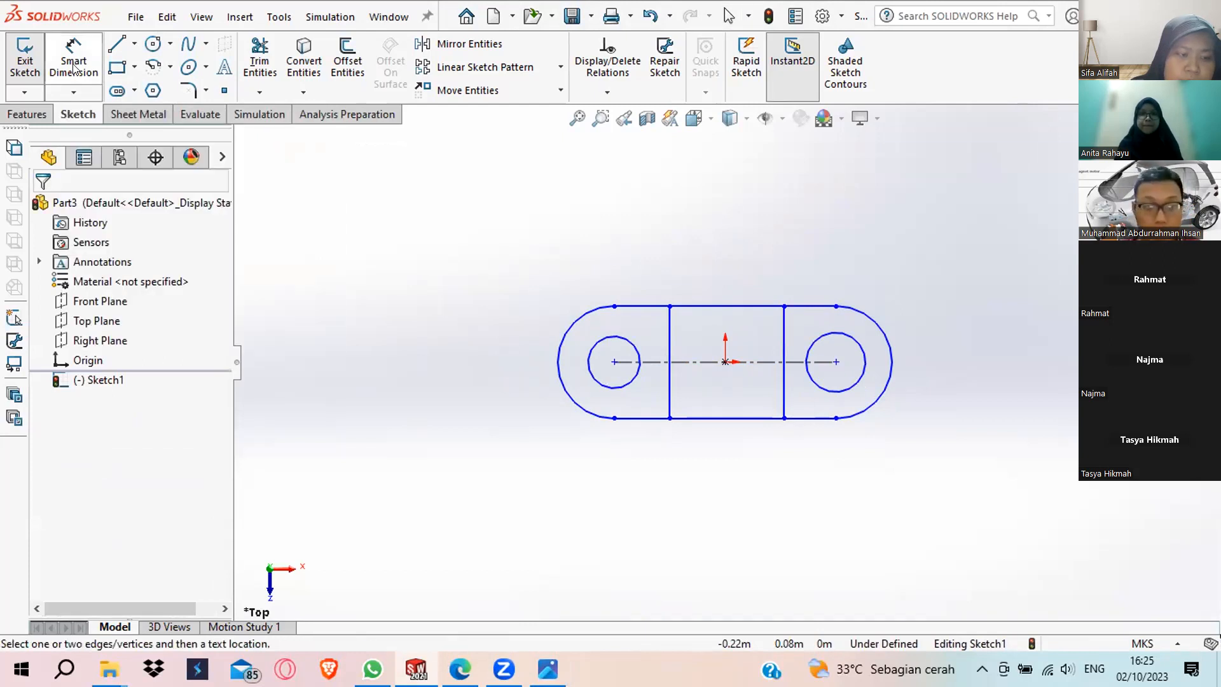
{"action": "left_click", "coordinate": [614, 363]}
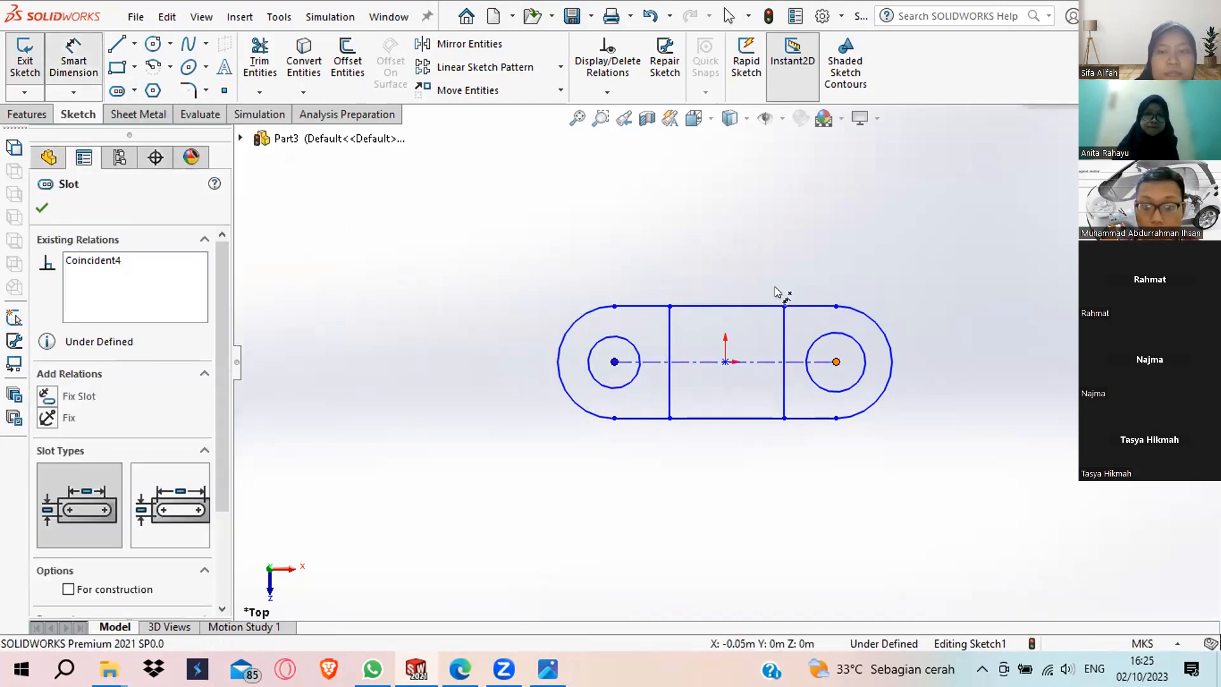
{"action": "left_click", "coordinate": [836, 362]}
{"action": "left_click", "coordinate": [736, 242]}
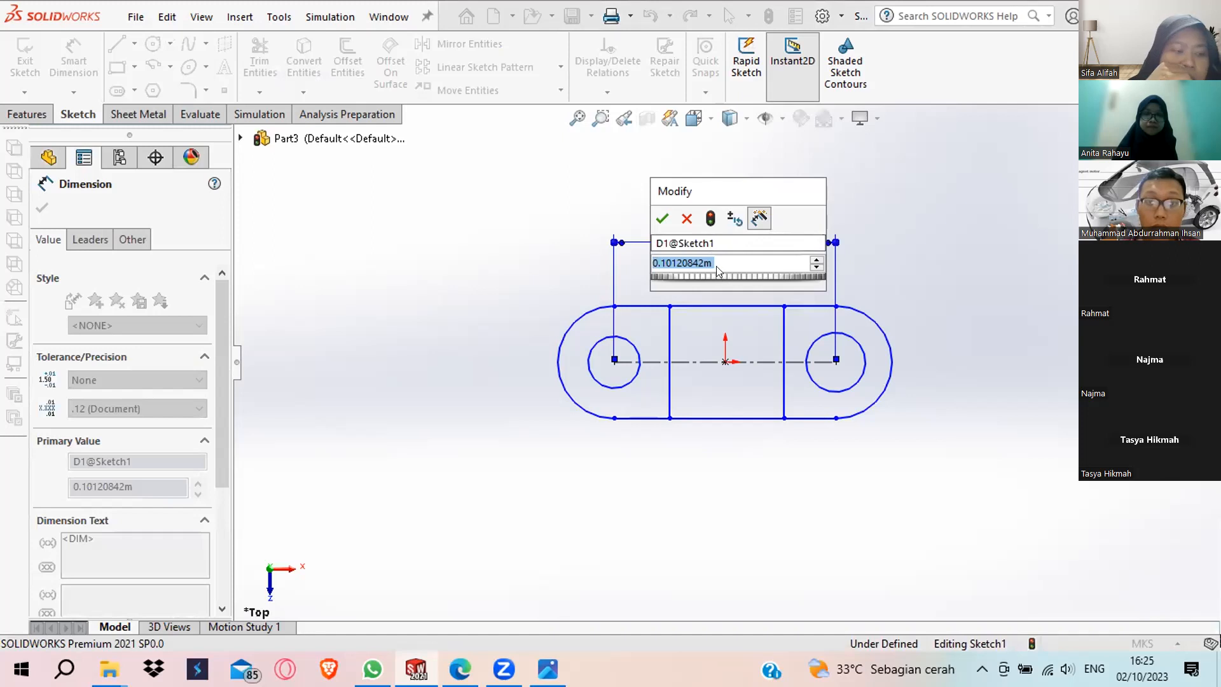
{"action": "left_click", "coordinate": [835, 185]}
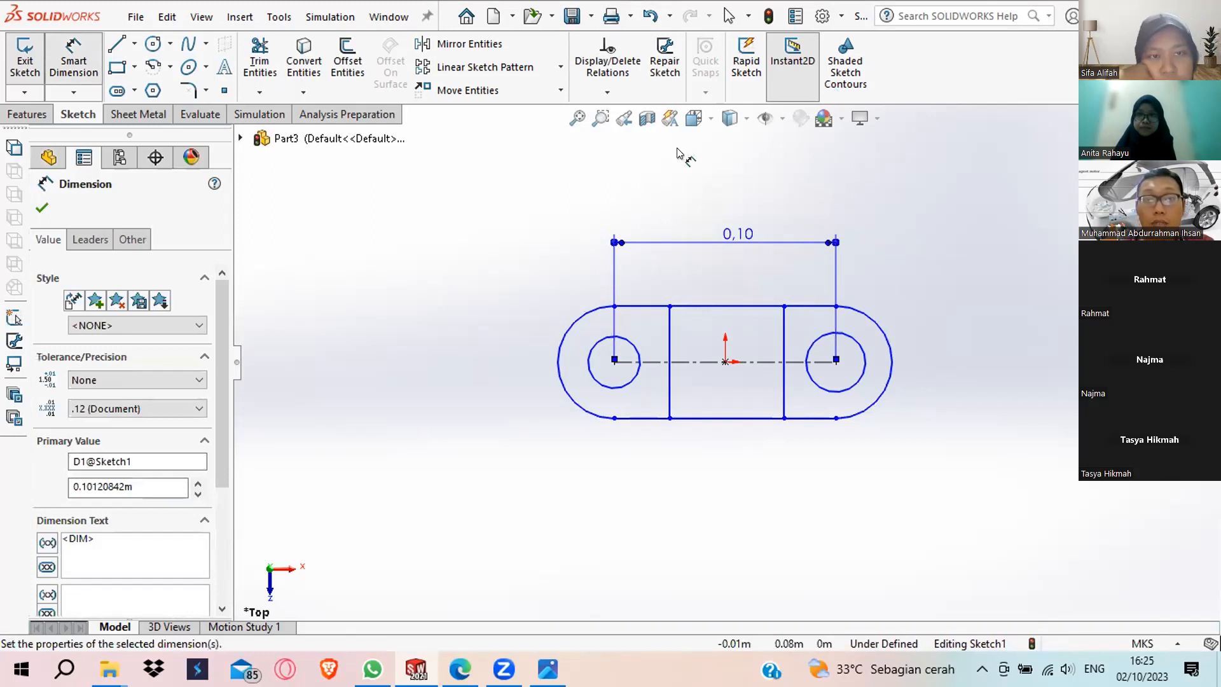
Set the document's unit system to MMGS (millimeter, gram, second).
{"action": "left_click", "coordinate": [822, 16]}
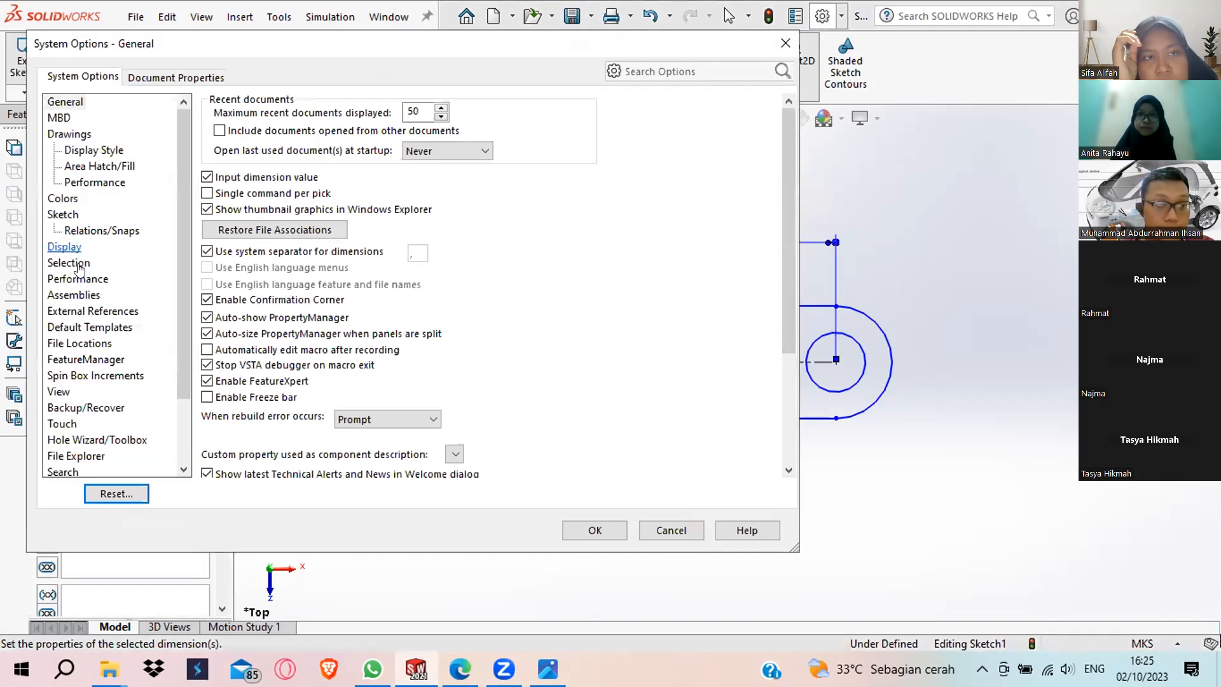
{"action": "left_click", "coordinate": [173, 77]}
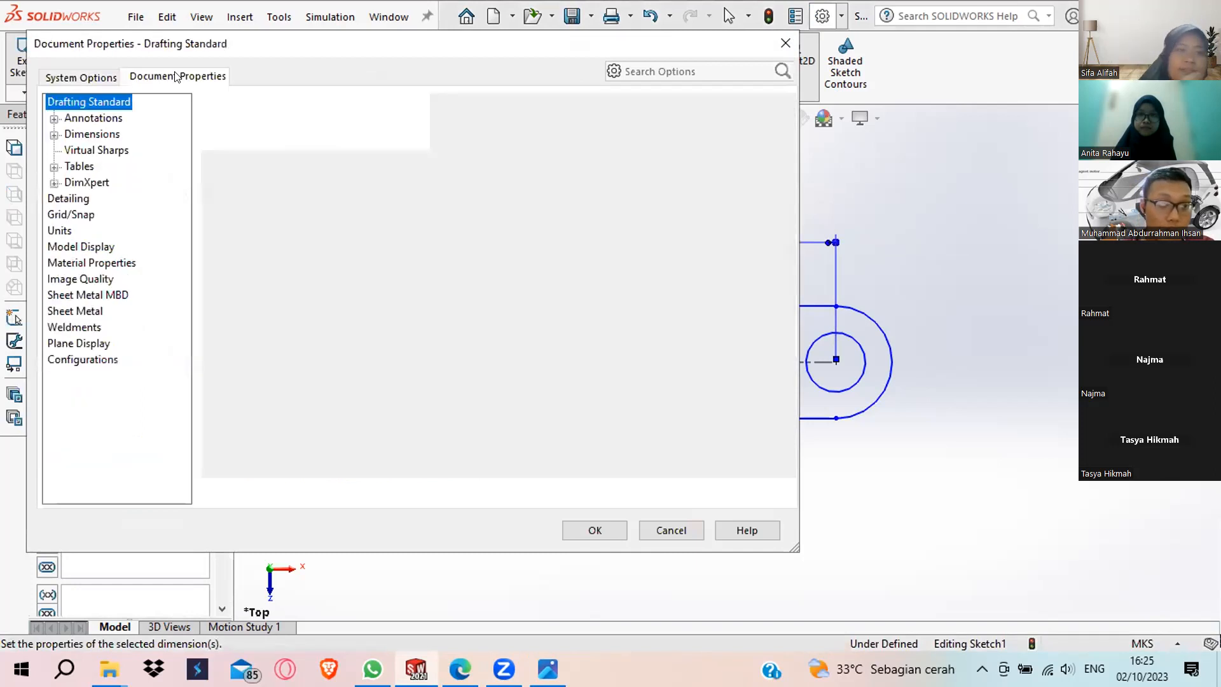
{"action": "left_click", "coordinate": [64, 230]}
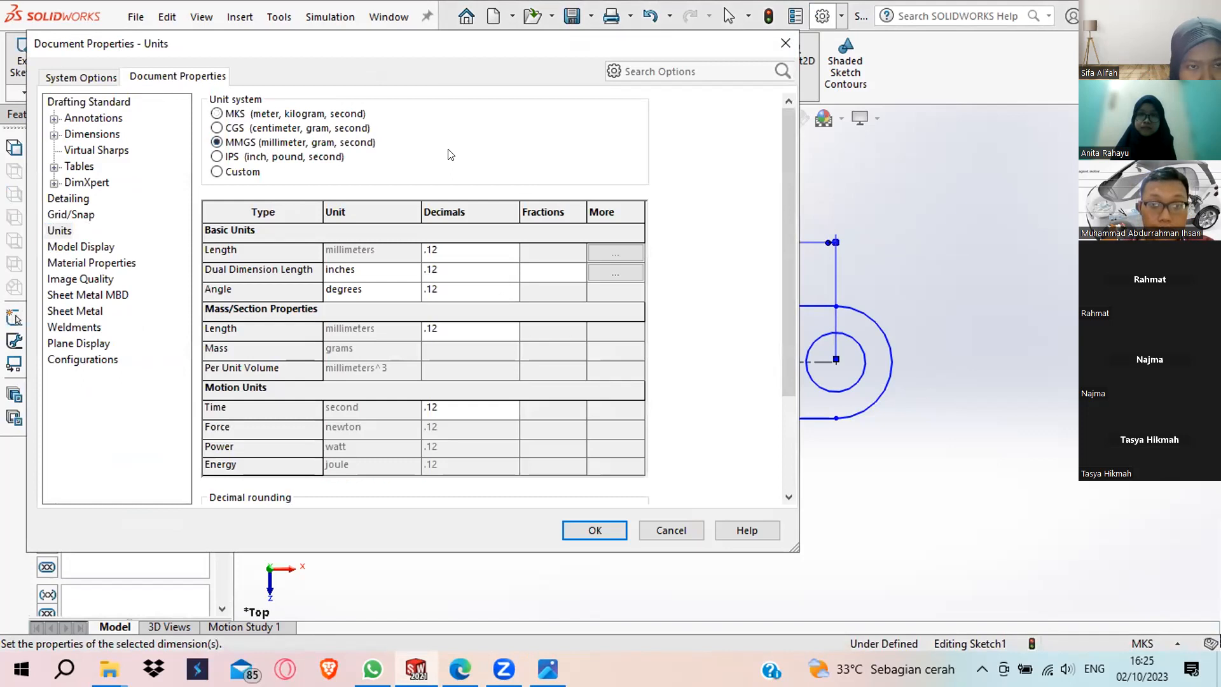
{"action": "left_click", "coordinate": [572, 530]}
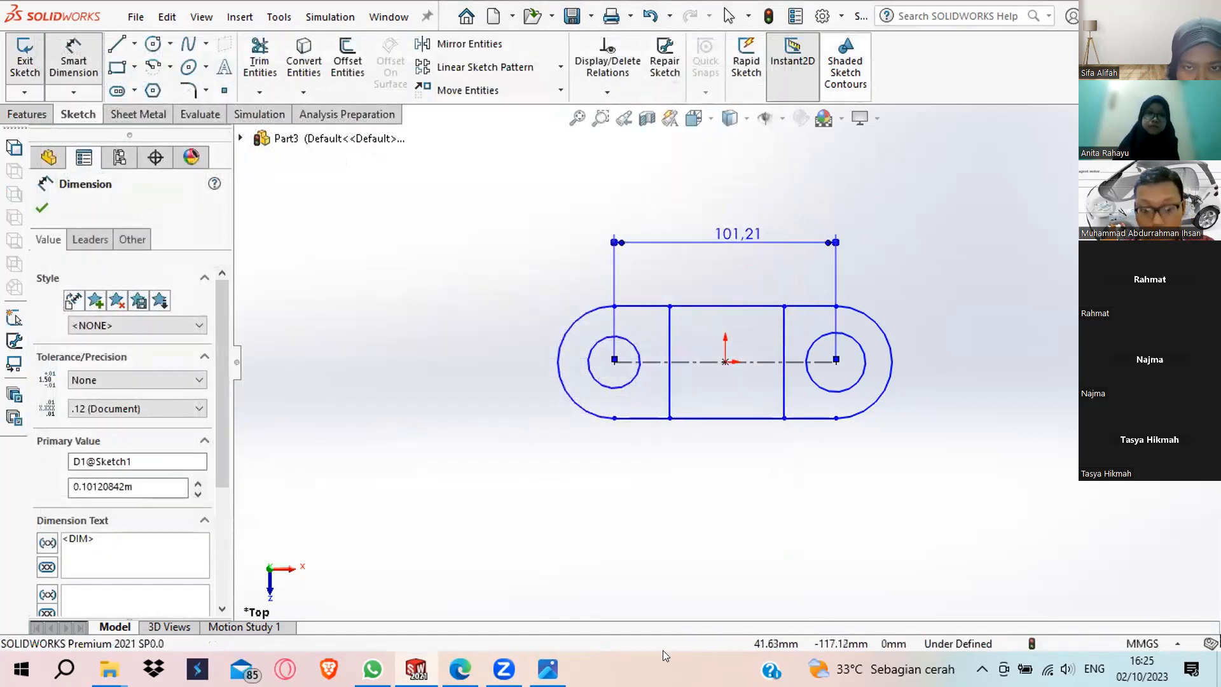
Check the bracket drawing and set the horizontal distance between the two circle centers to 114 mm.
{"action": "left_click", "coordinate": [547, 669]}
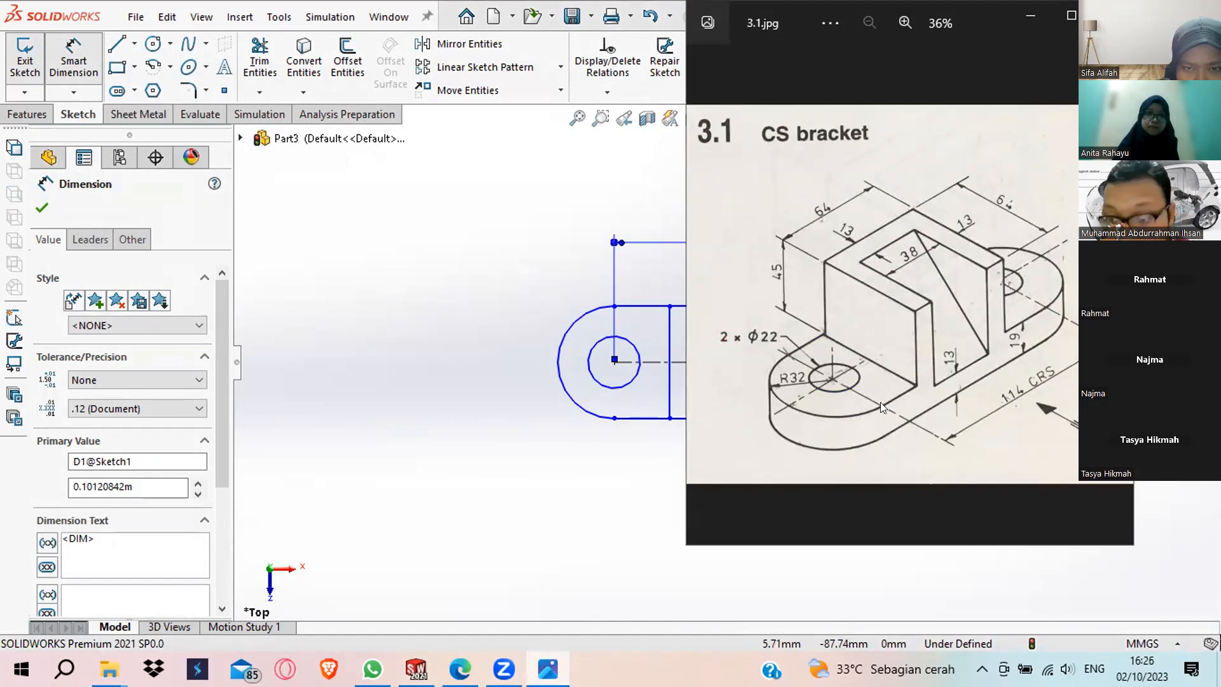
{"action": "left_click", "coordinate": [548, 669]}
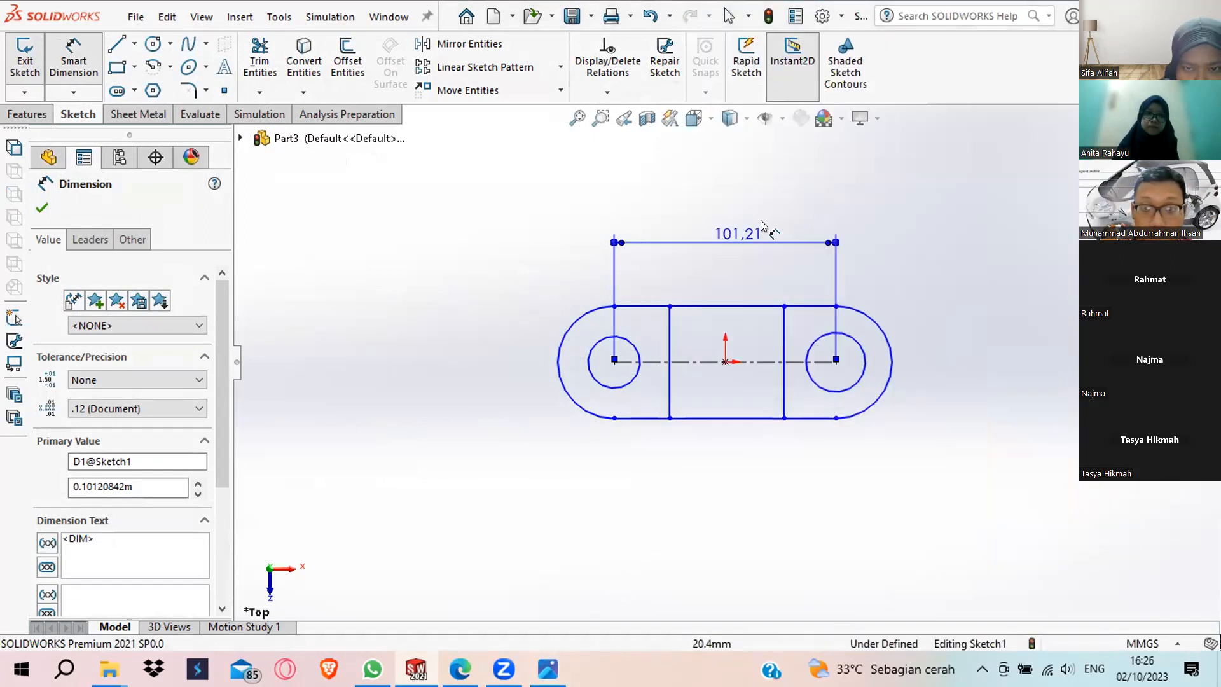
{"action": "double_click", "coordinate": [762, 228]}
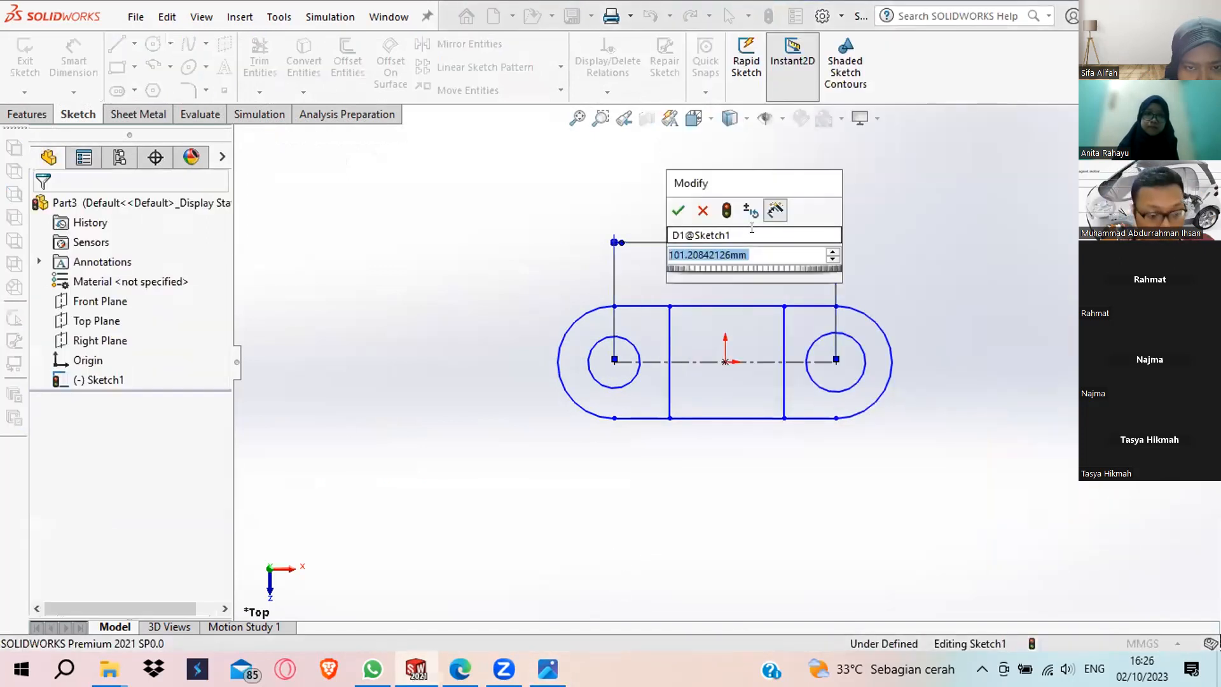
{"action": "type", "text": "114"}
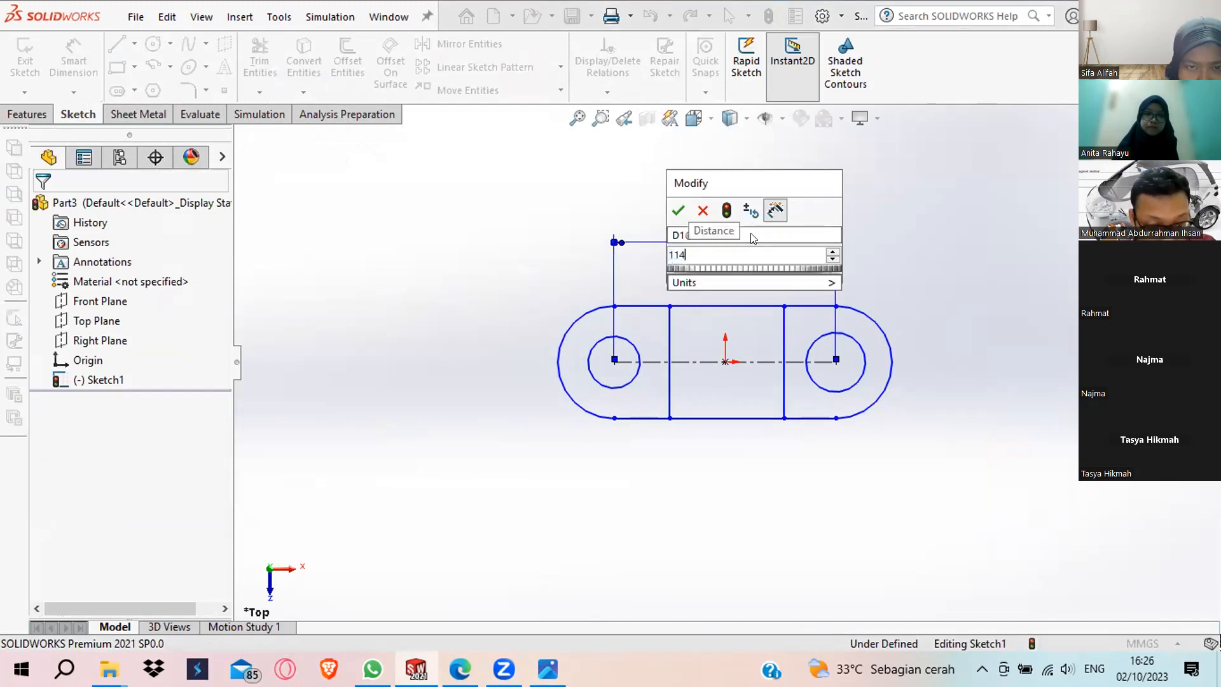
{"action": "left_click", "coordinate": [678, 212]}
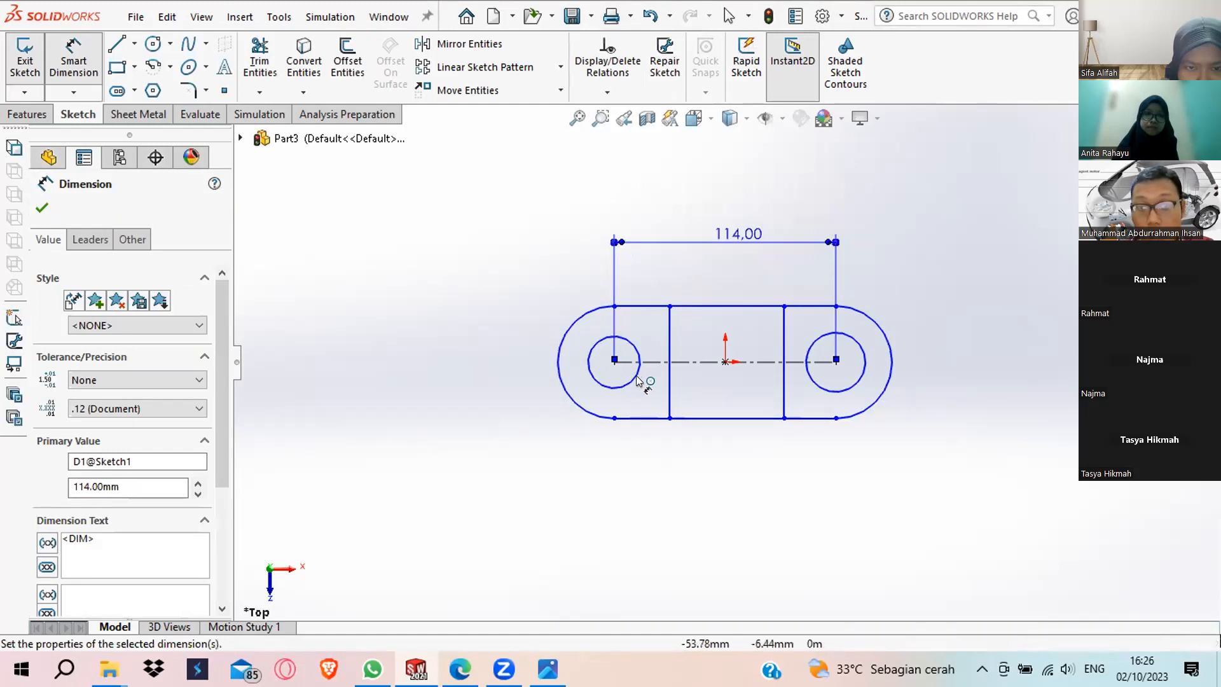
Review the hole callout on the bracket drawing and dimension the slot's left end arc with a 32 mm radius.
{"action": "left_click", "coordinate": [552, 669]}
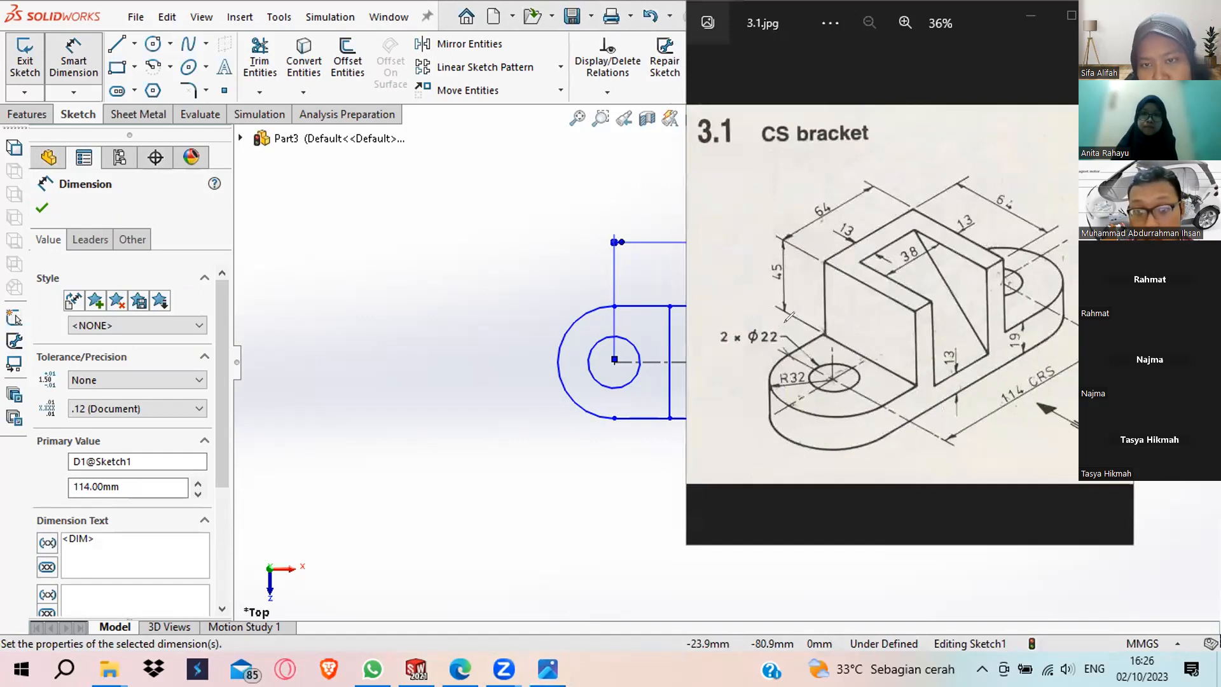
{"action": "mouse_move", "coordinate": [787, 322]}
{"action": "left_mouse_down"}
{"action": "mouse_move", "coordinate": [719, 322]}
{"action": "mouse_move", "coordinate": [726, 349]}
{"action": "mouse_move", "coordinate": [791, 334]}
{"action": "mouse_move", "coordinate": [783, 308]}
{"action": "left_mouse_up"}
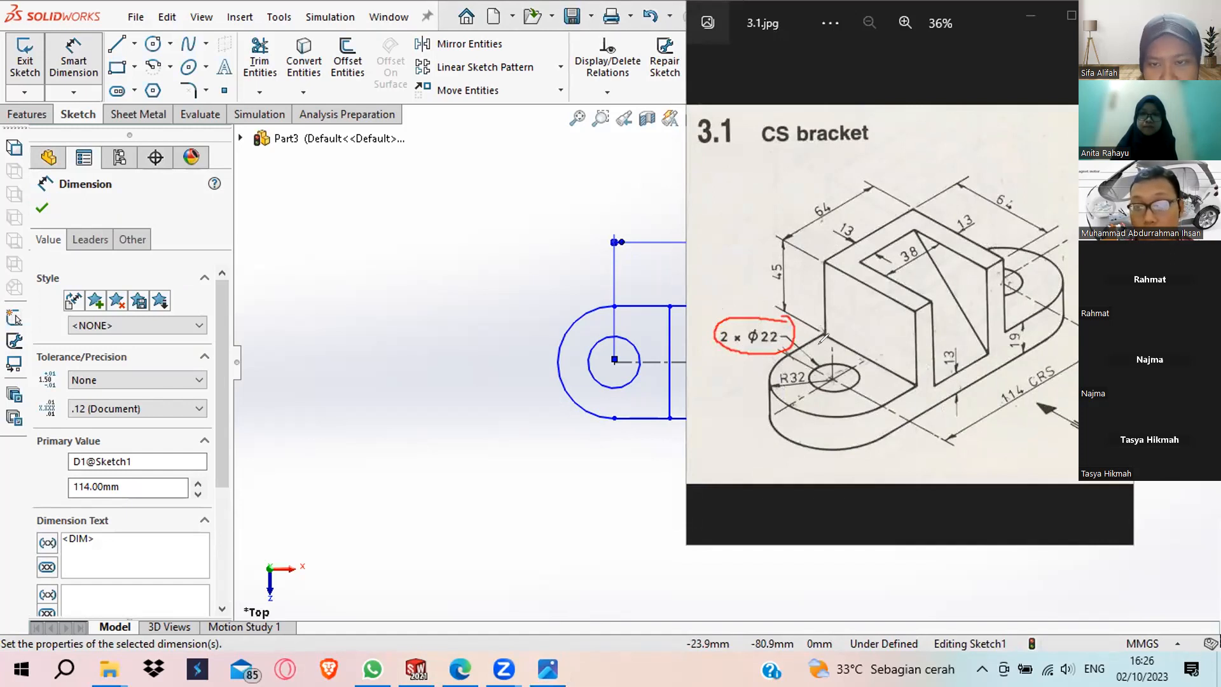
{"action": "mouse_move", "coordinate": [830, 350]}
{"action": "left_mouse_down"}
{"action": "mouse_move", "coordinate": [802, 393]}
{"action": "mouse_move", "coordinate": [865, 378]}
{"action": "mouse_move", "coordinate": [834, 333]}
{"action": "left_mouse_up"}
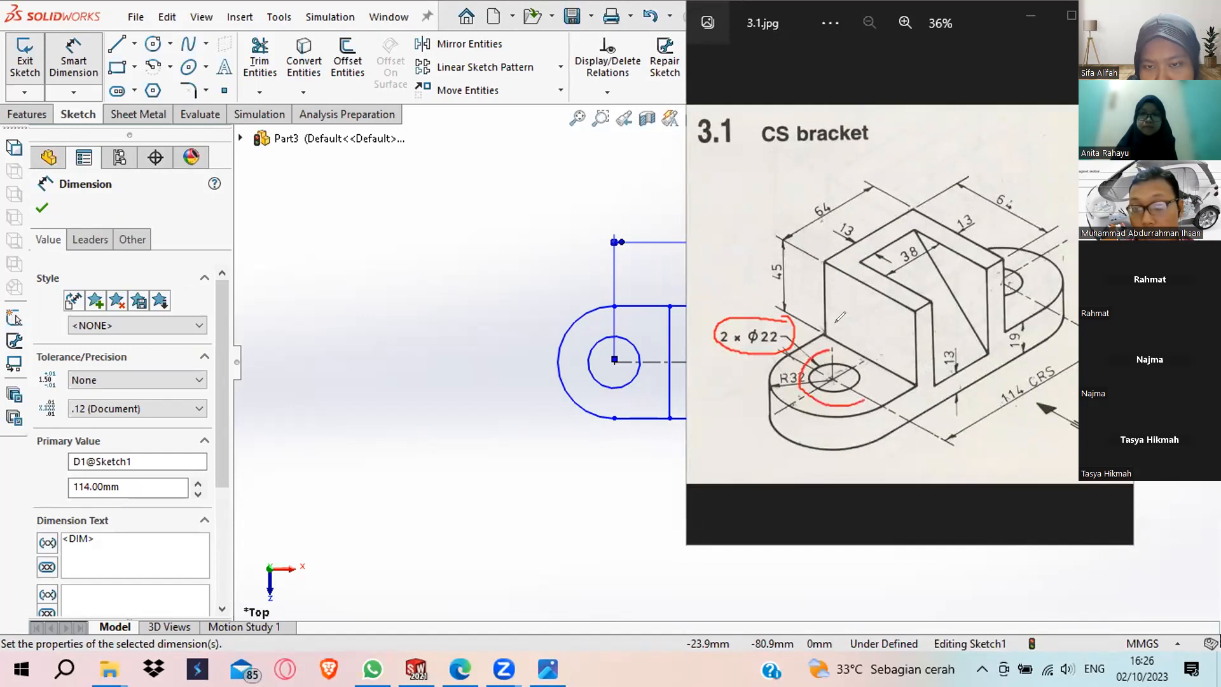
{"action": "left_click_drag", "start_coordinate": [1018, 261], "coordinate": [982, 274]}
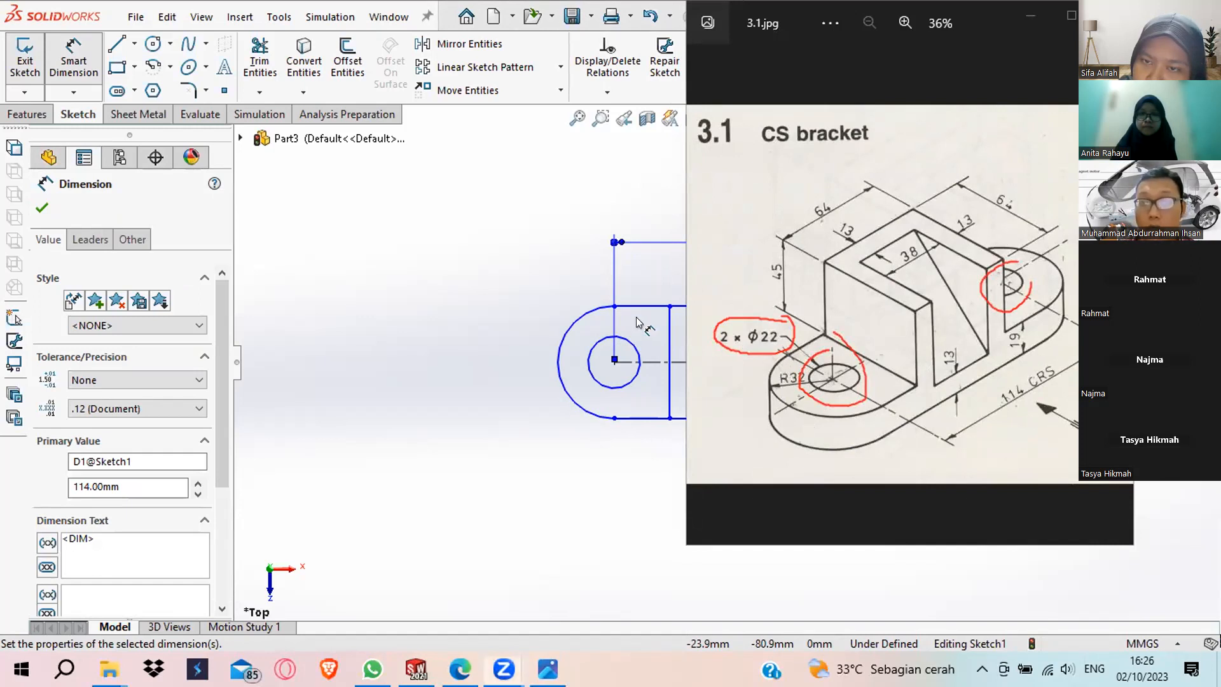
{"action": "left_click", "coordinate": [629, 280]}
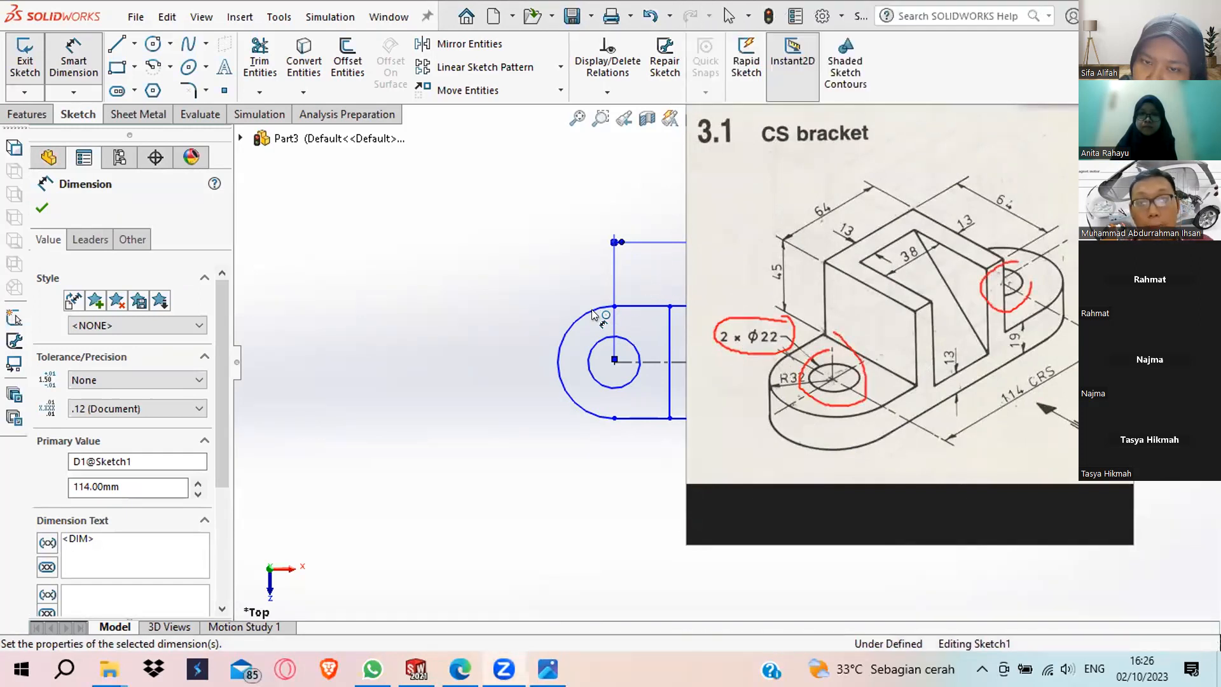
{"action": "left_click", "coordinate": [571, 322]}
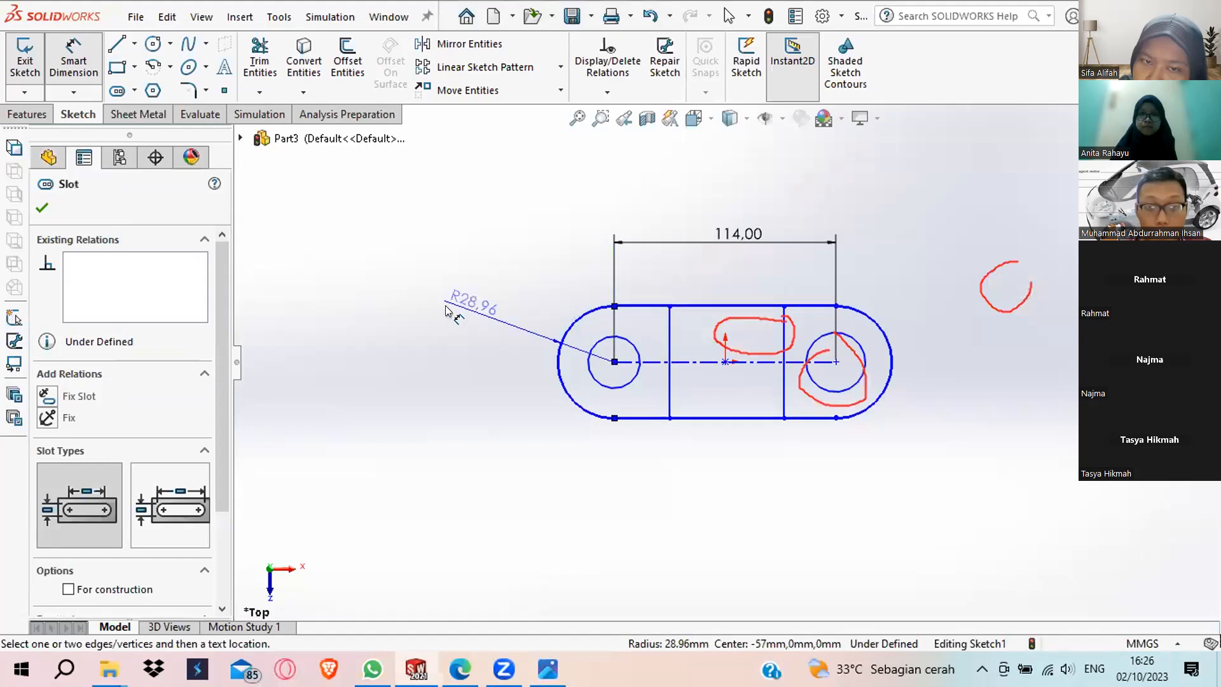
{"action": "left_click", "coordinate": [506, 311]}
{"action": "left_click", "coordinate": [505, 311]}
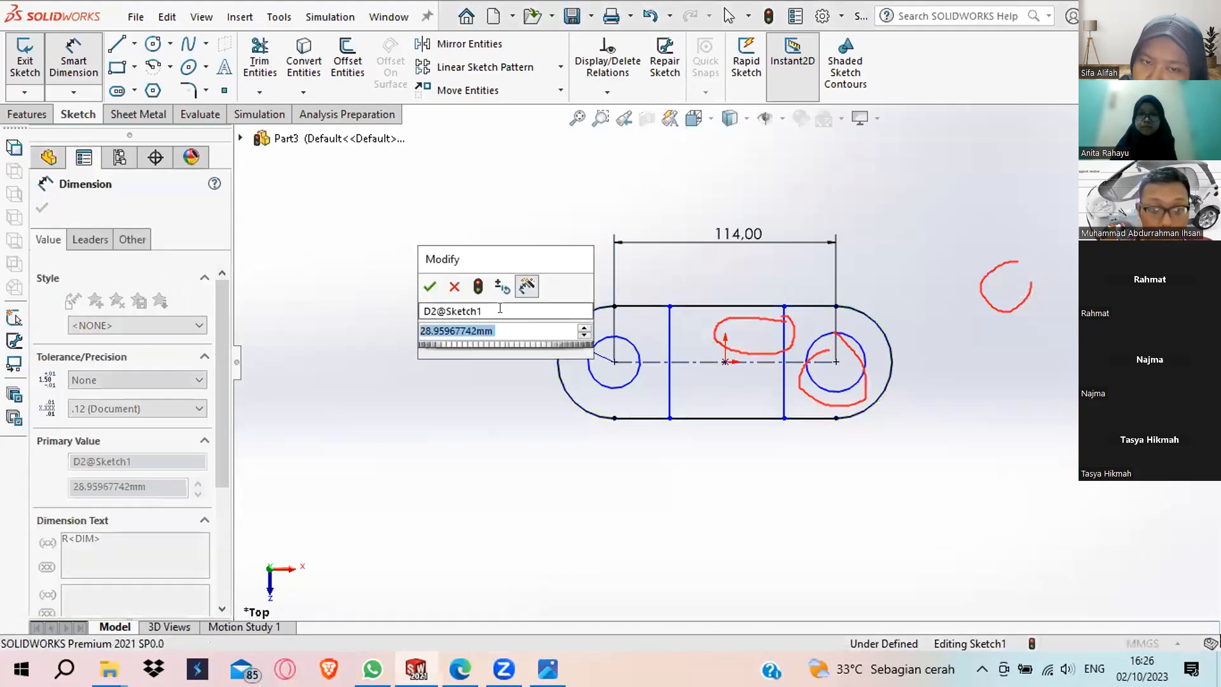
{"action": "type", "text": "32"}
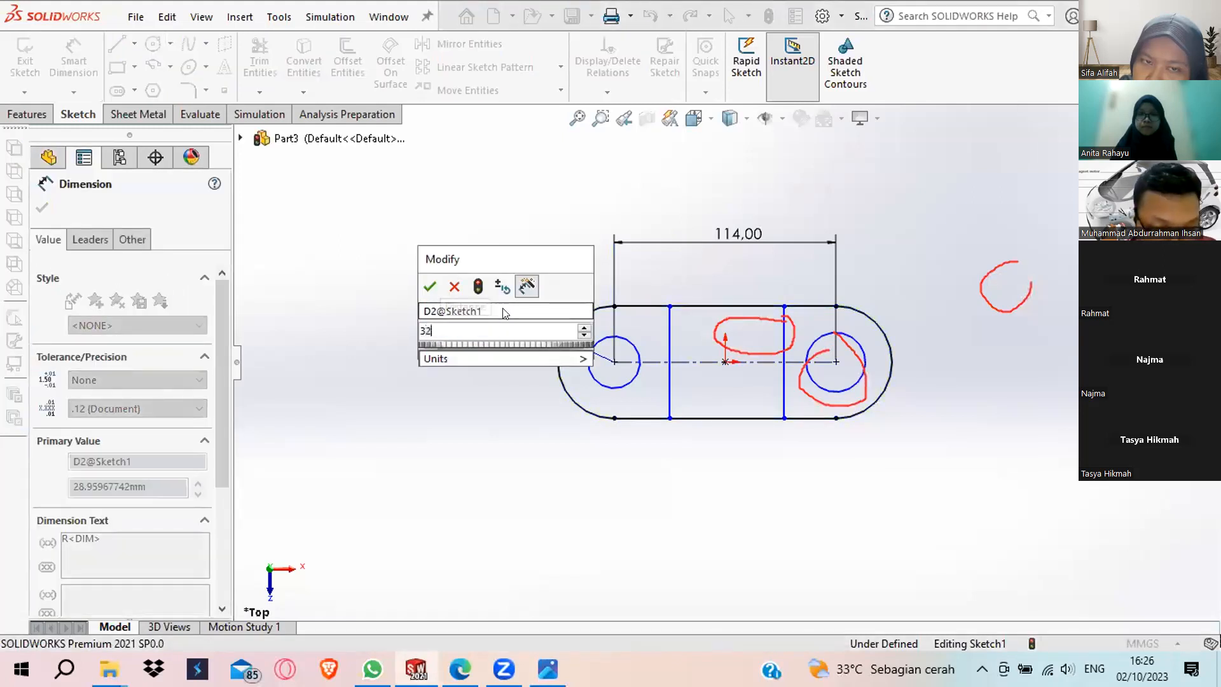
{"action": "left_click", "coordinate": [429, 287]}
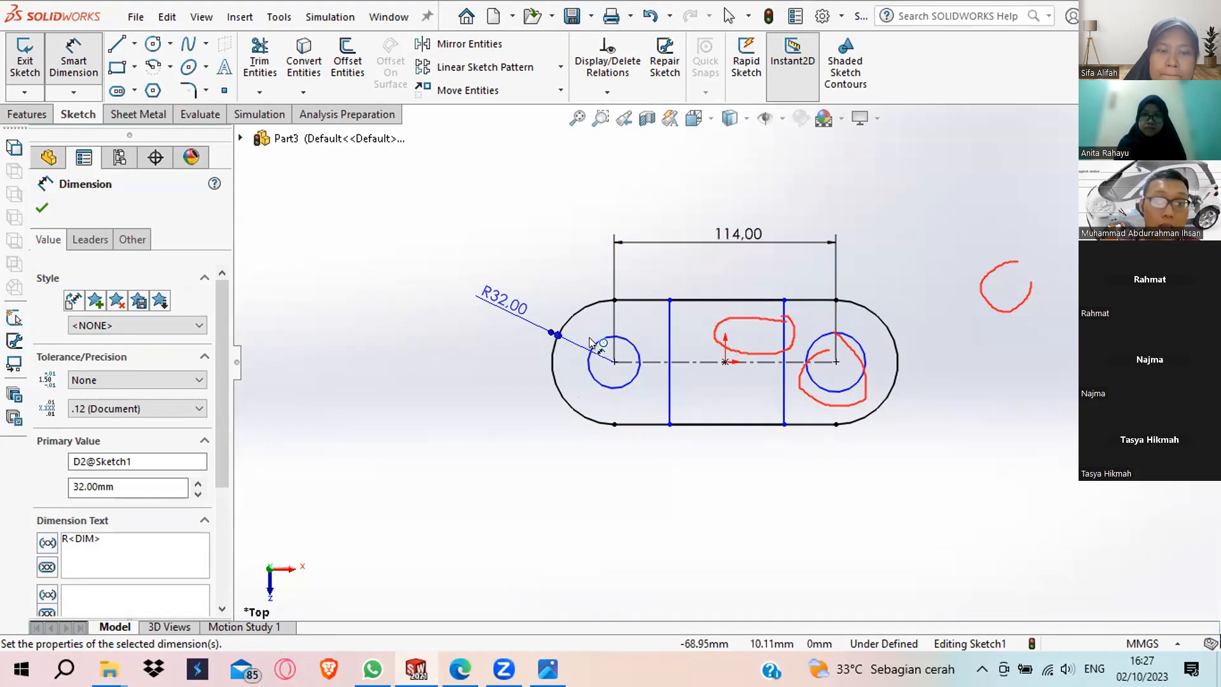
Dimension the left circle with a diameter of 22 mm, placing the dimension outside the slot.
{"action": "left_click", "coordinate": [61, 51]}
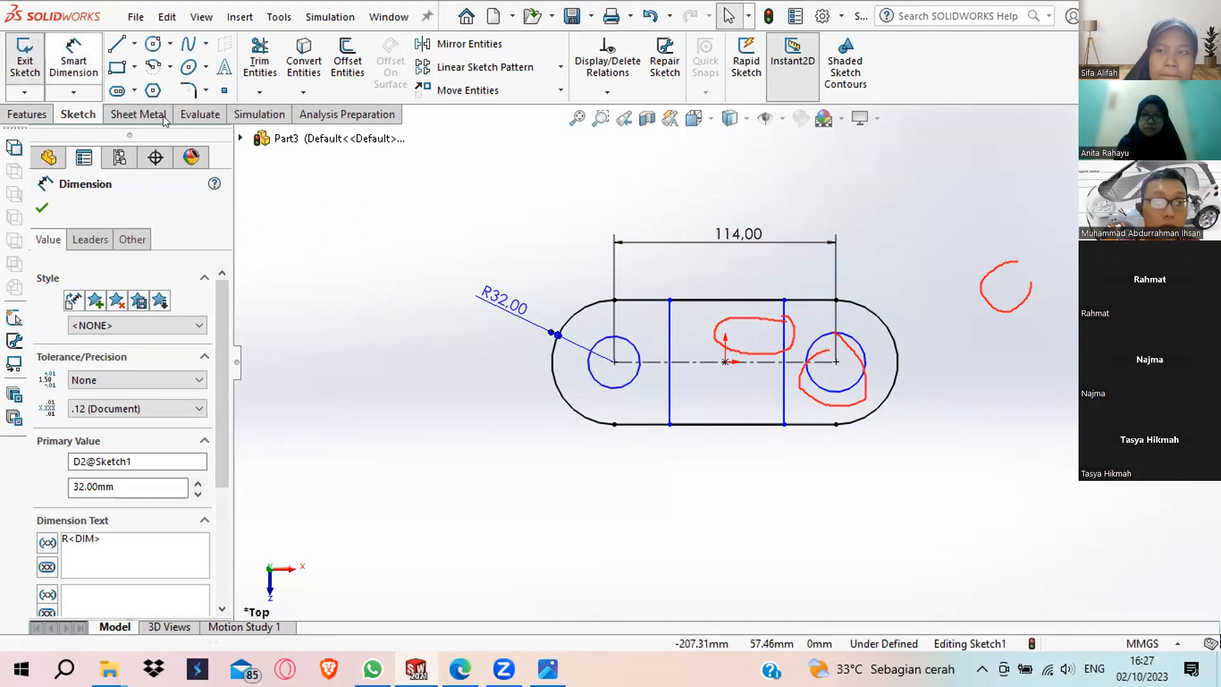
{"action": "left_click", "coordinate": [577, 415]}
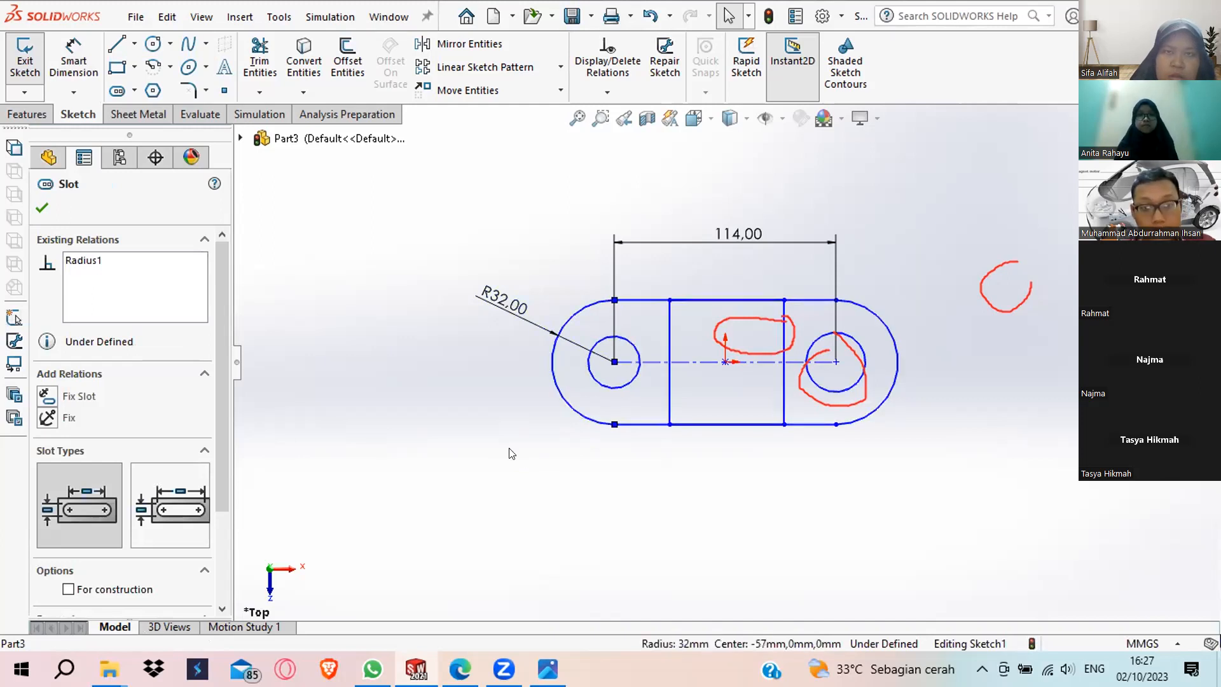
{"action": "left_click", "coordinate": [590, 374]}
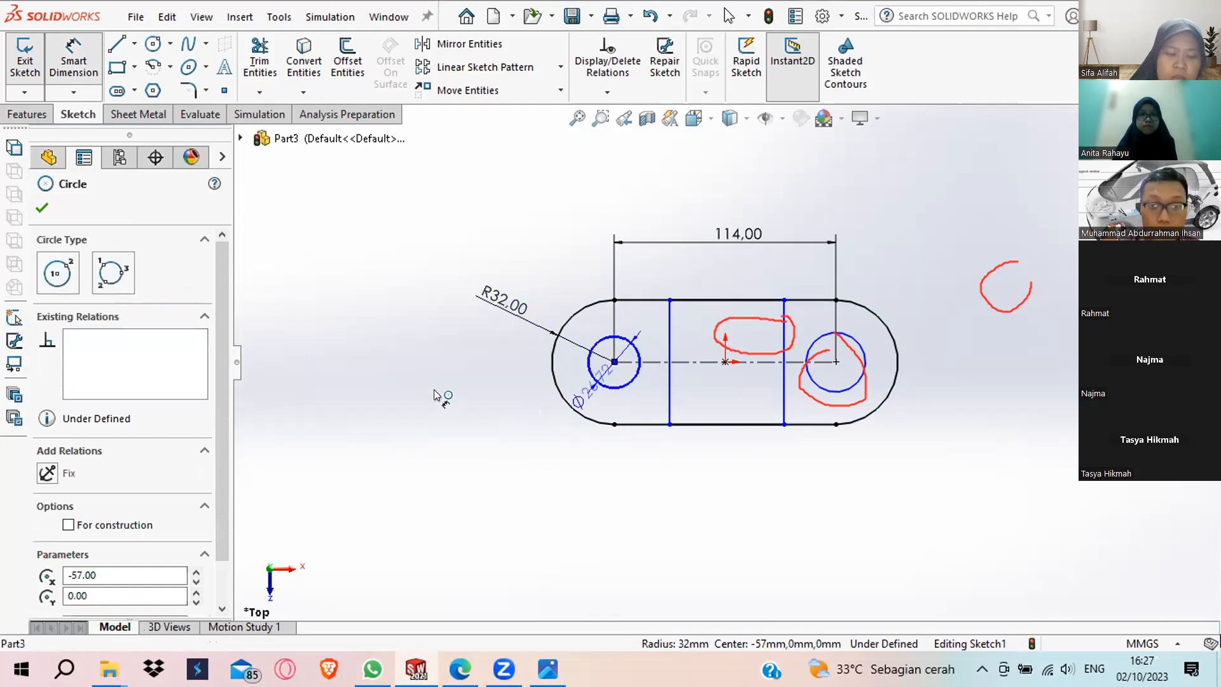
{"action": "left_click", "coordinate": [508, 407]}
{"action": "type", "text": "22"}
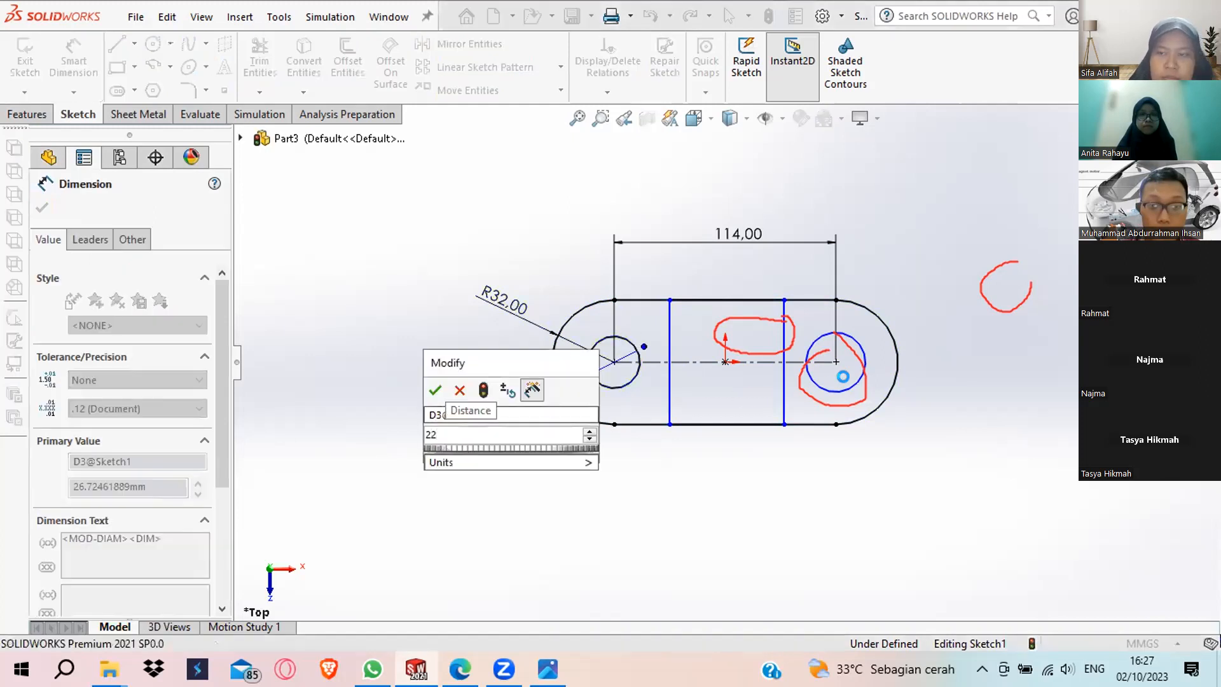
{"action": "key", "text": "Return"}
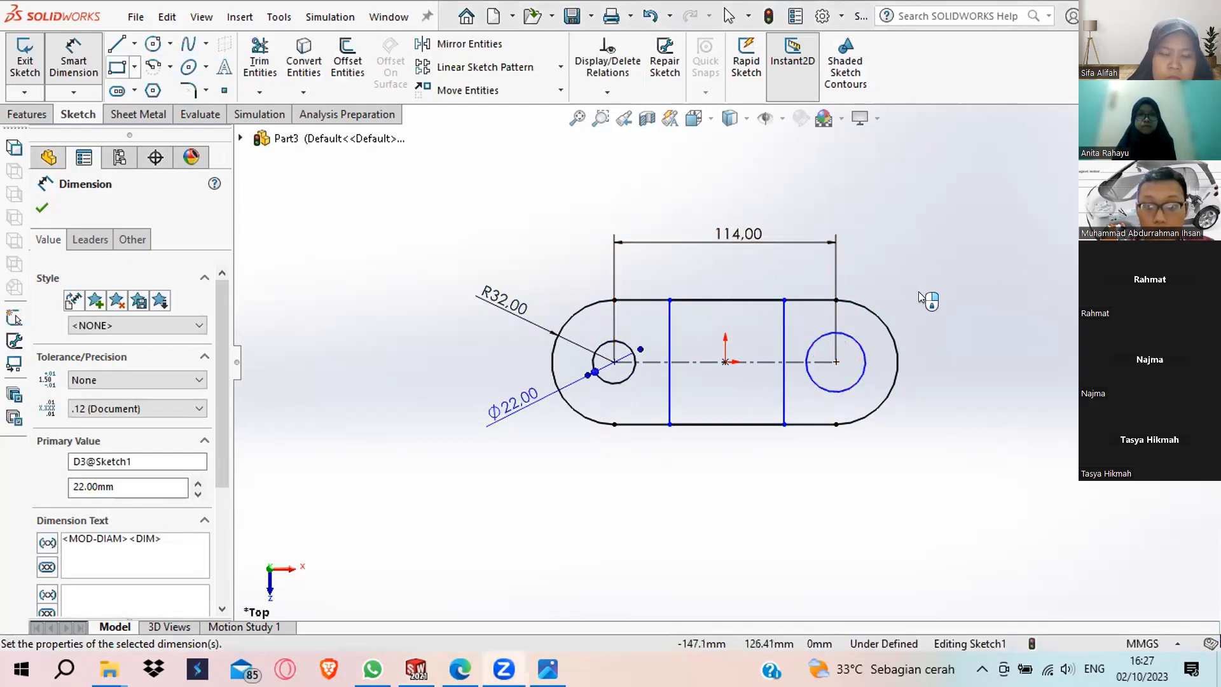
Dimension the right circle with a diameter of 22 mm, placing the dimension outside the slot.
{"action": "left_click", "coordinate": [857, 341]}
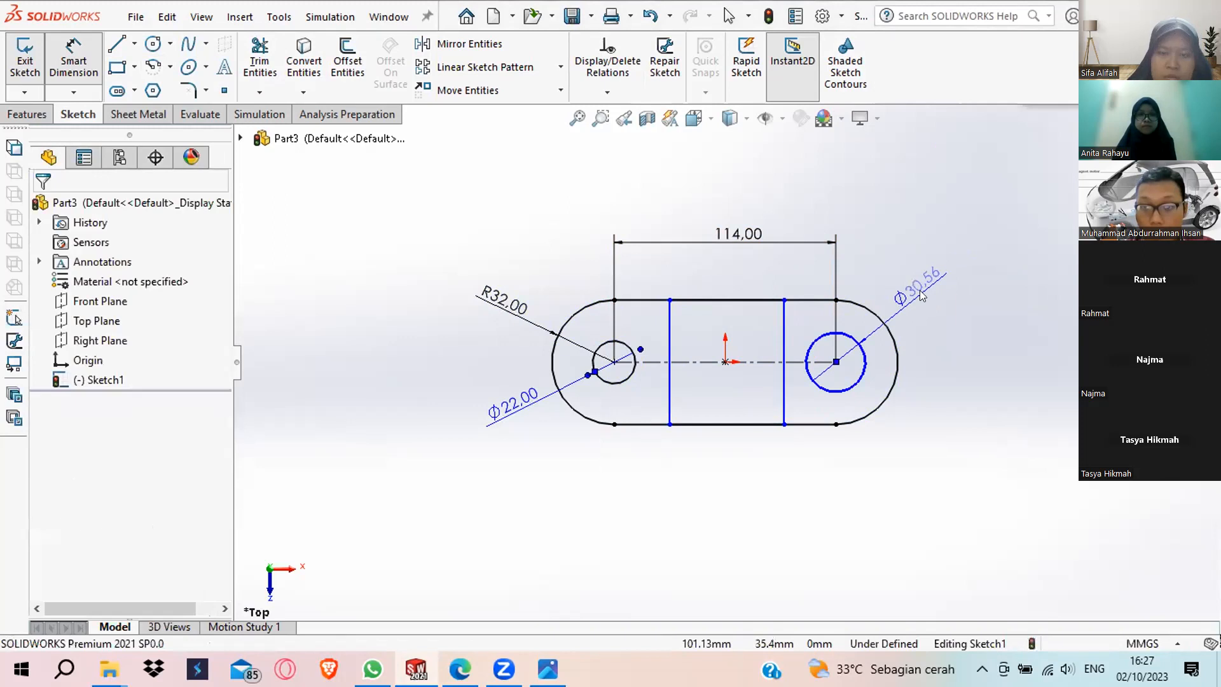
{"action": "left_click", "coordinate": [950, 356]}
{"action": "type", "text": "22"}
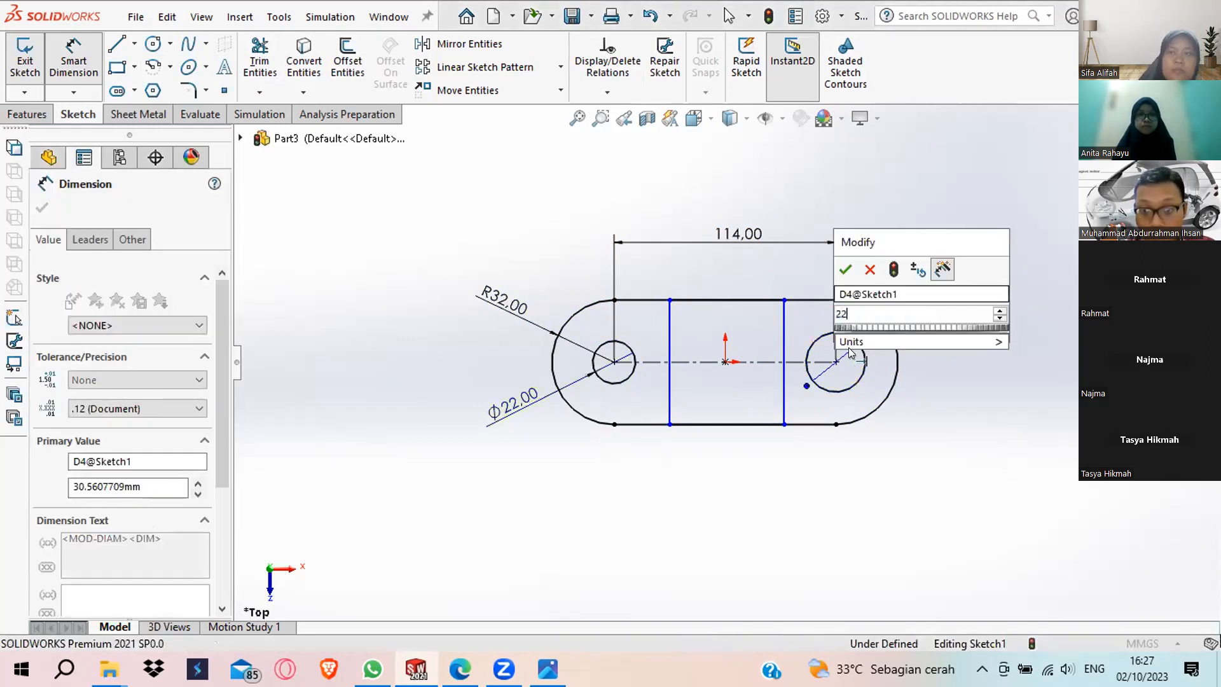
{"action": "key", "text": "Return"}
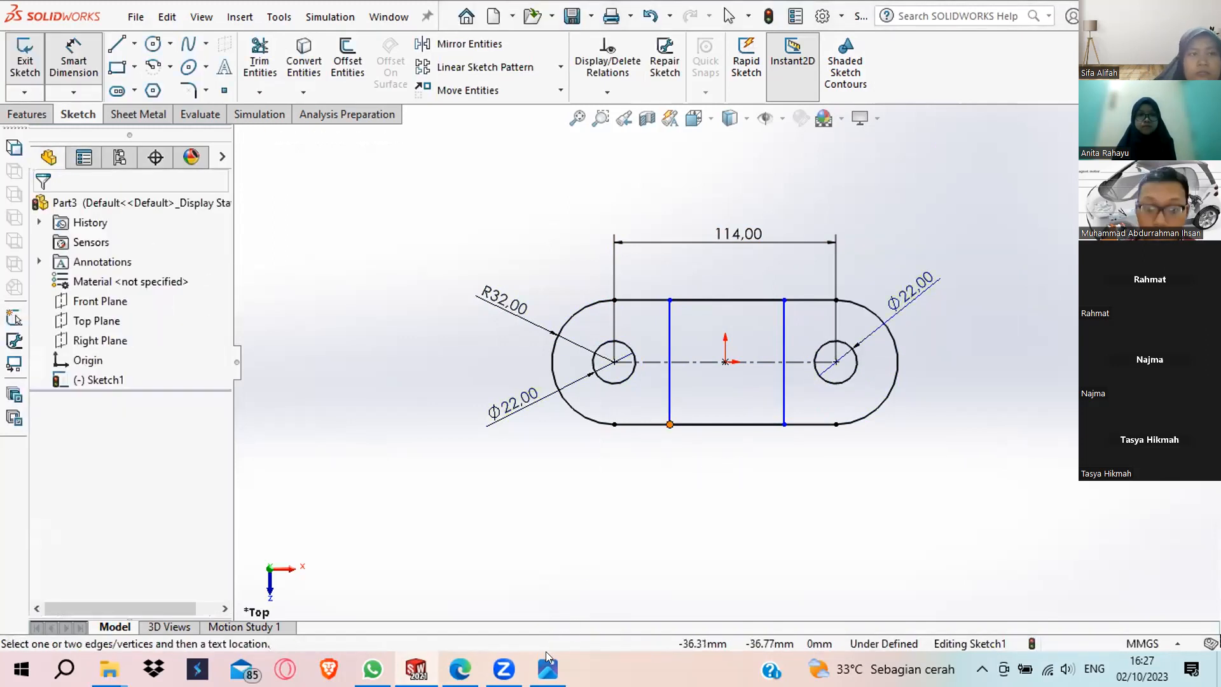
Check the bracket drawing and dimension the horizontal distance from the origin to the rectangle's upper-left corner as 64/2 mm.
{"action": "left_click", "coordinate": [546, 667]}
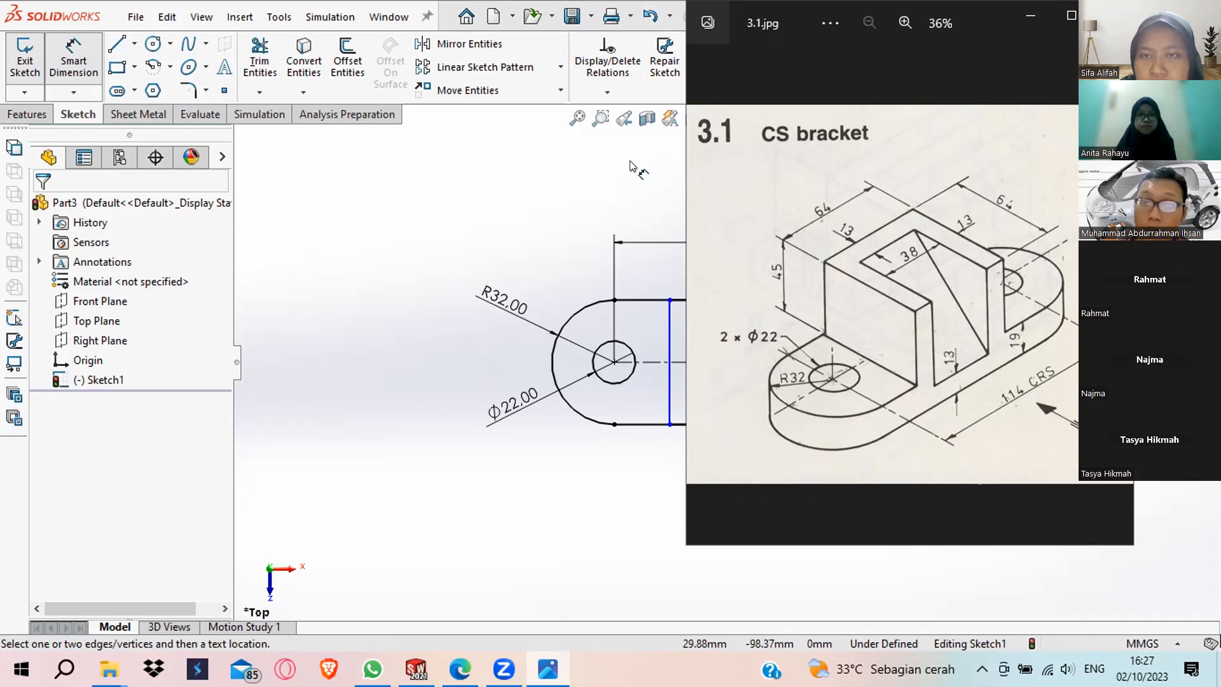
{"action": "left_click", "coordinate": [1030, 16]}
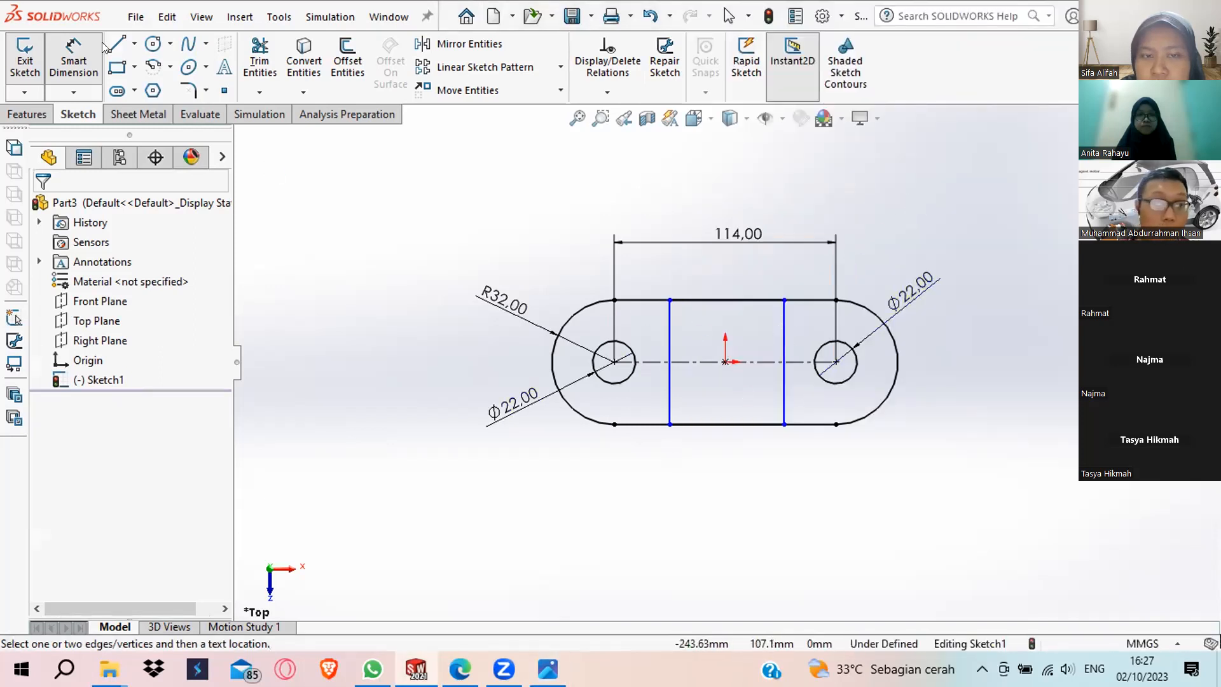
{"action": "left_click", "coordinate": [725, 362]}
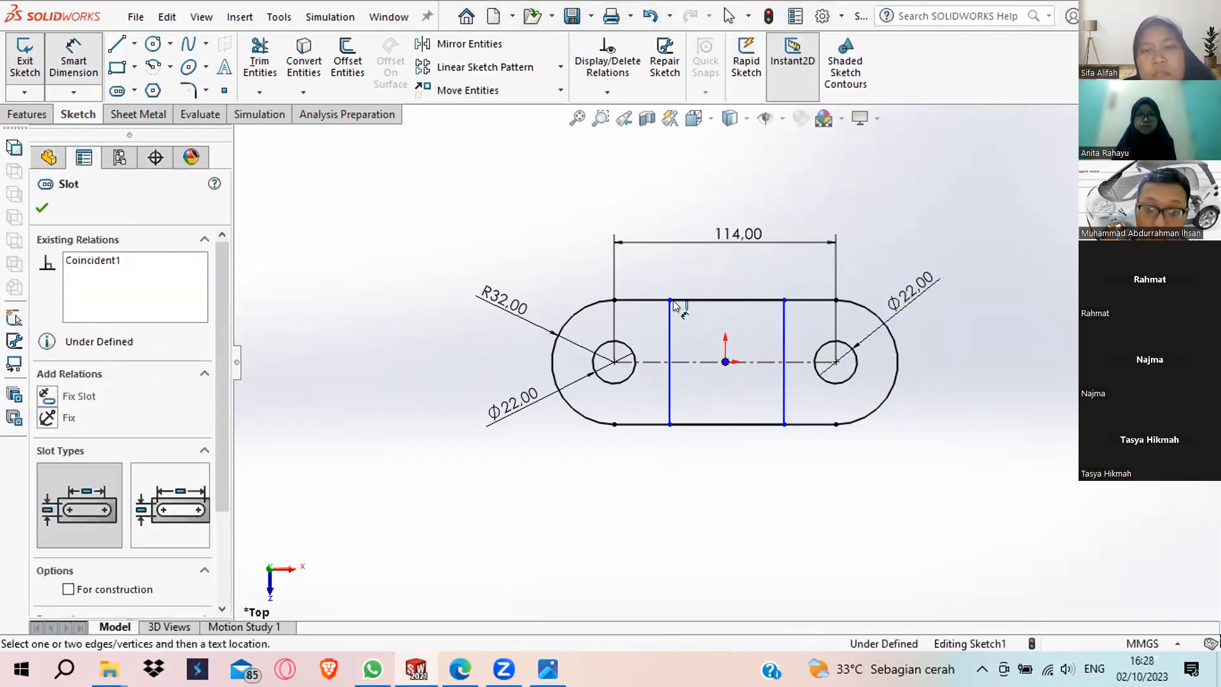
{"action": "left_click", "coordinate": [670, 300]}
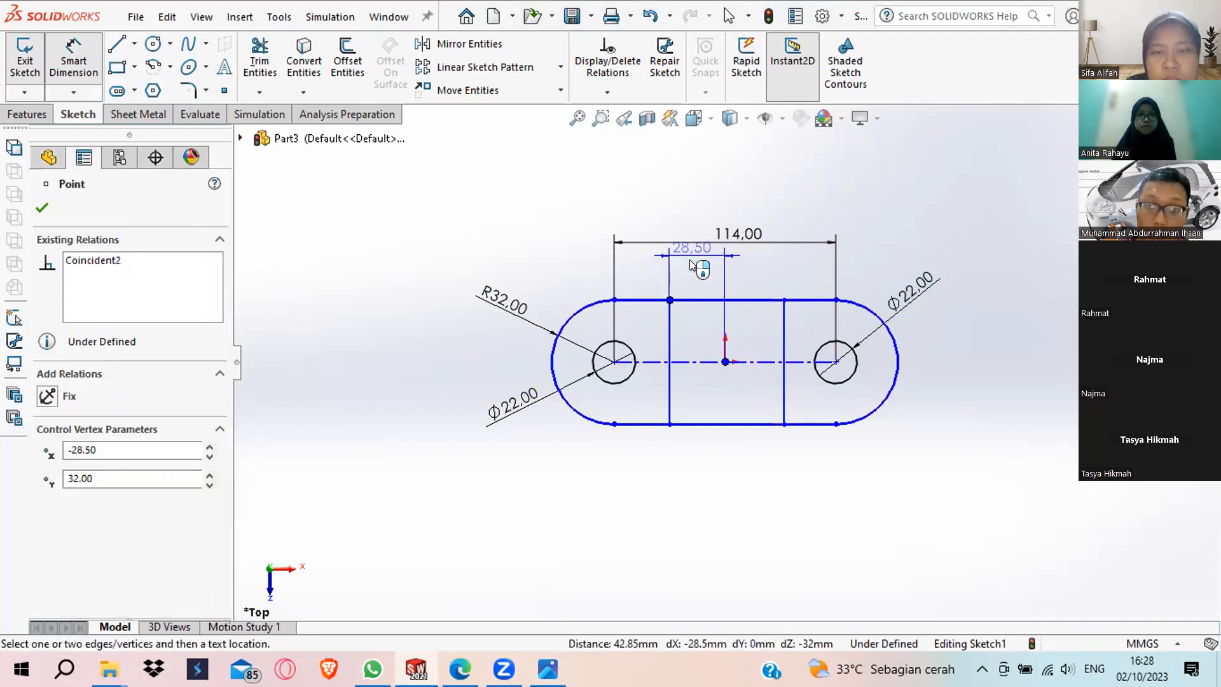
{"action": "left_click", "coordinate": [694, 265]}
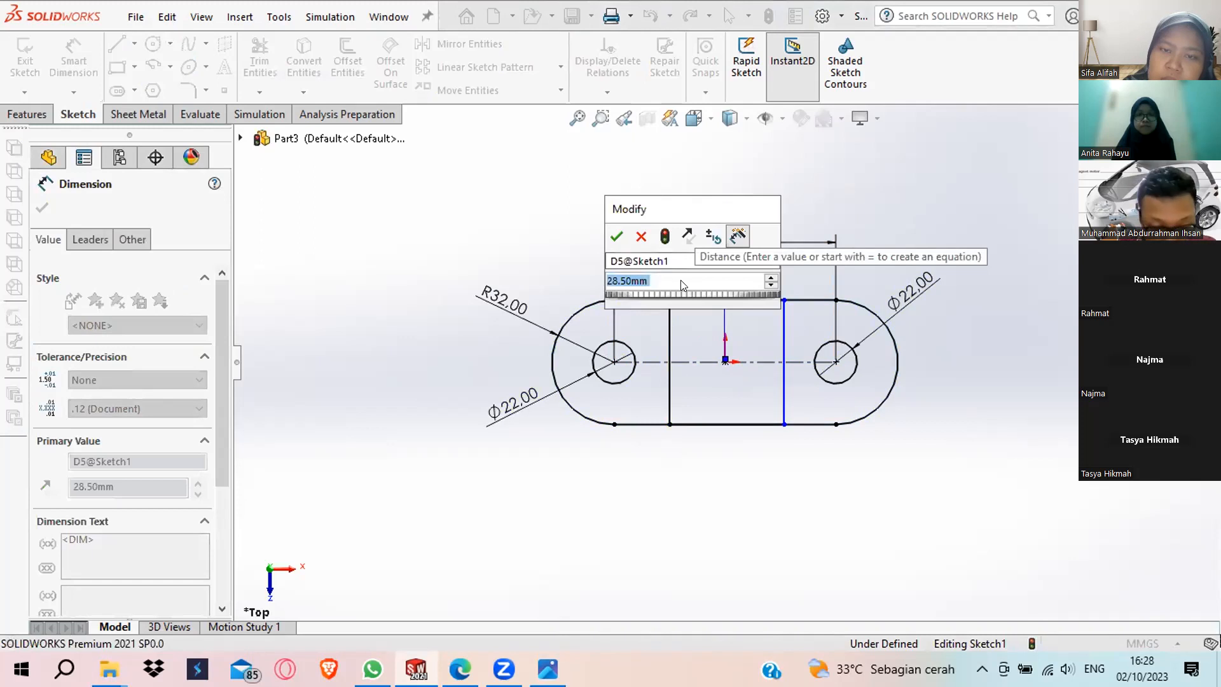
{"action": "type", "text": "64"}
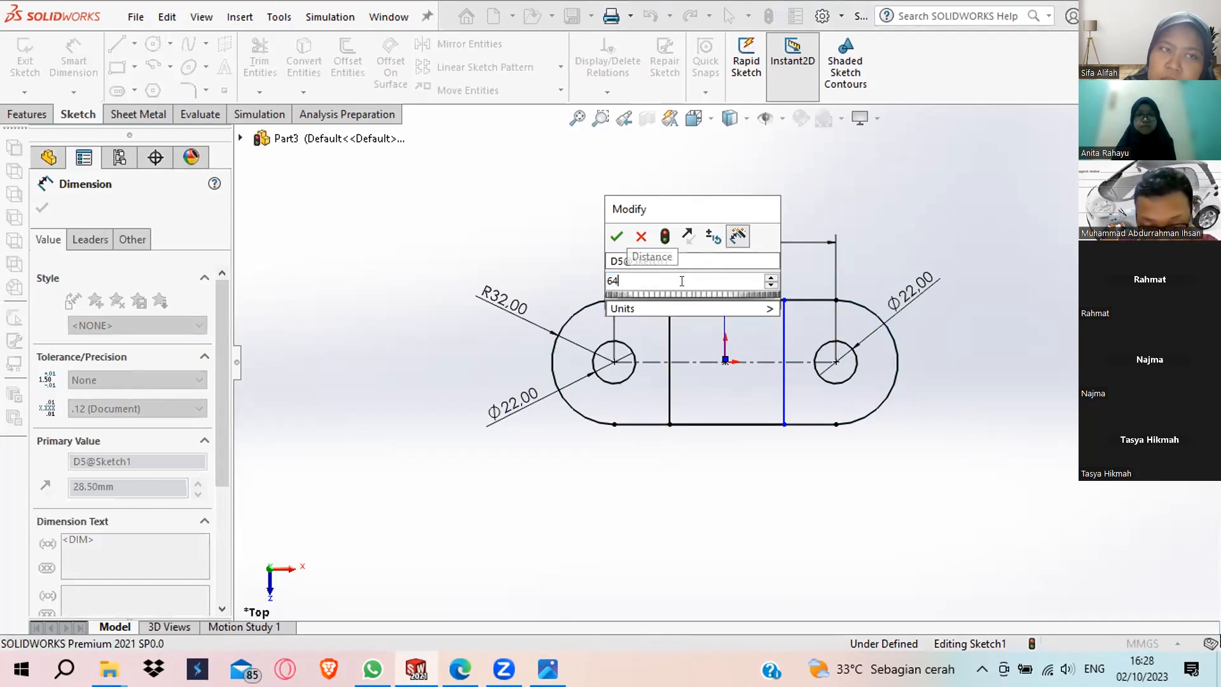
{"action": "type", "text": "/"}
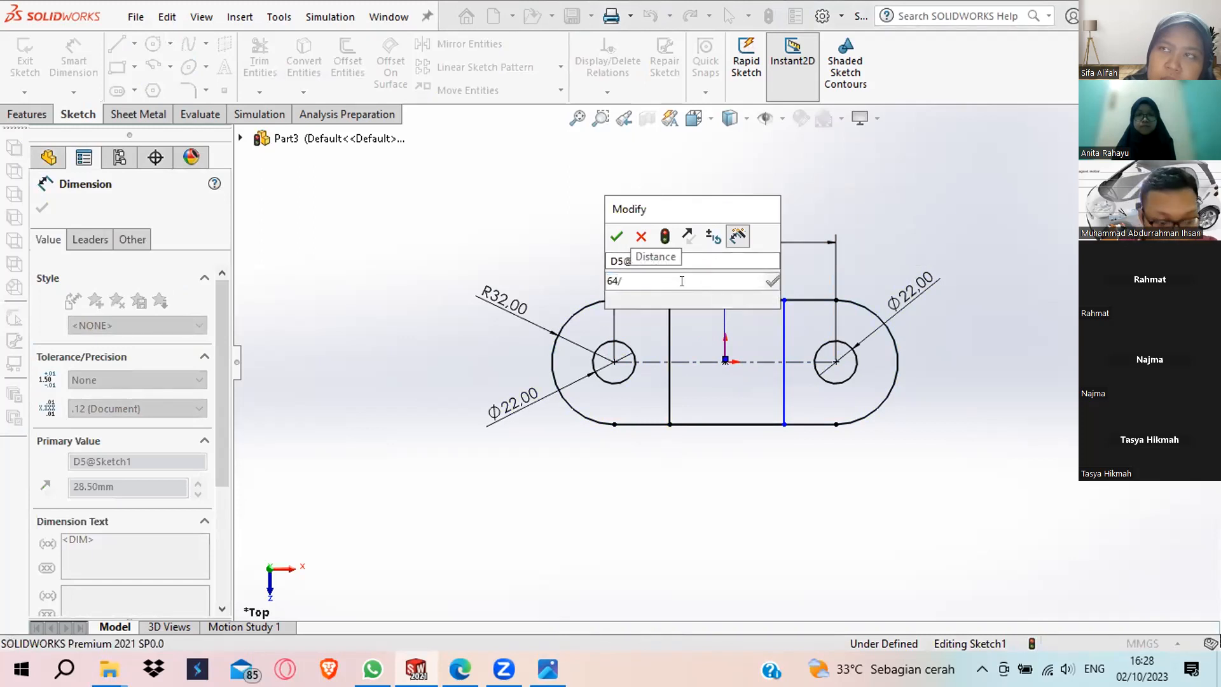
{"action": "type", "text": "2"}
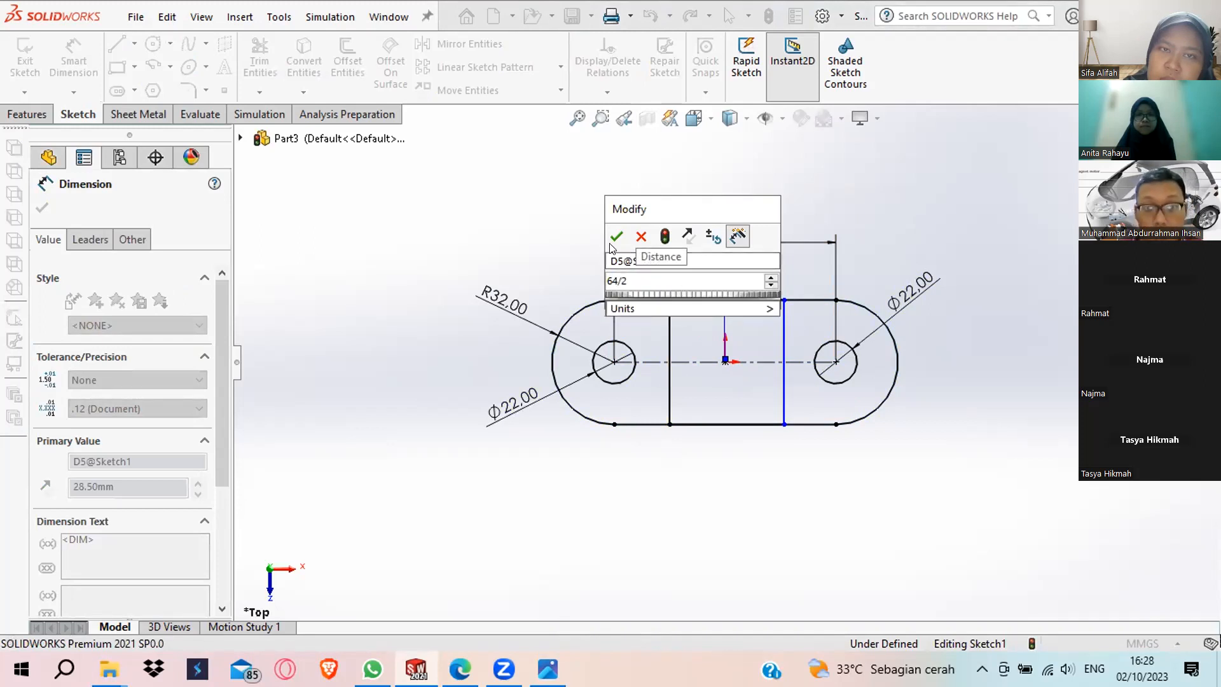
{"action": "key", "text": "Return"}
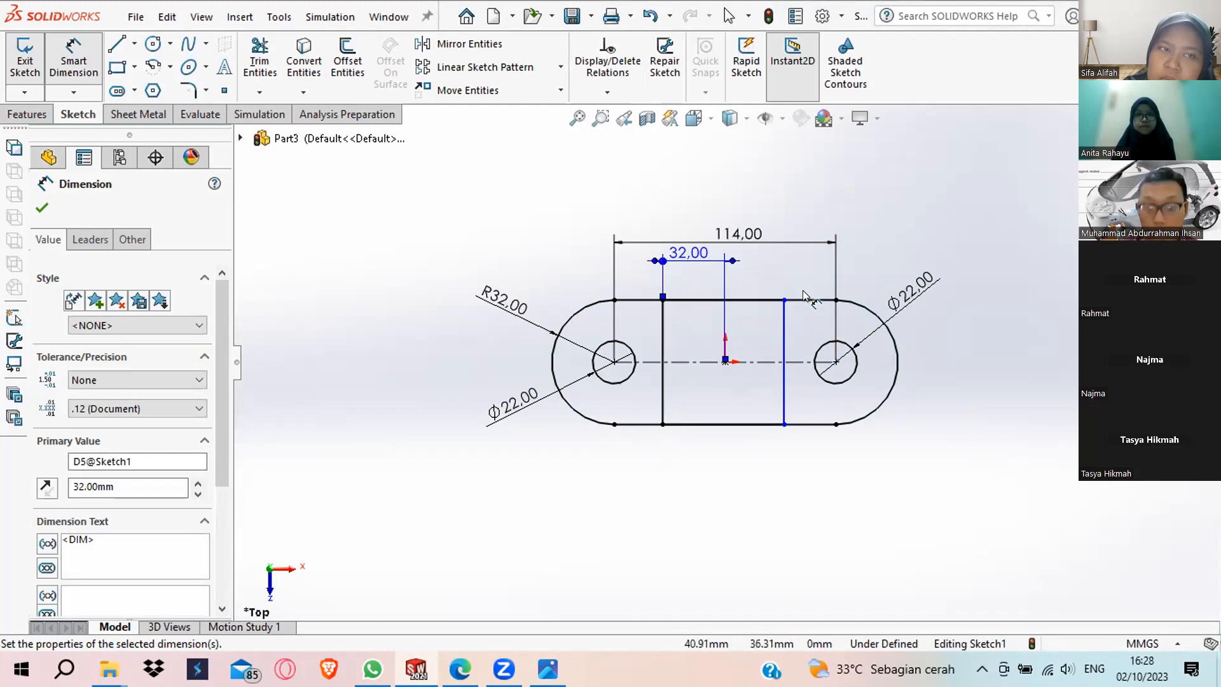
{"action": "left_click", "coordinate": [761, 383]}
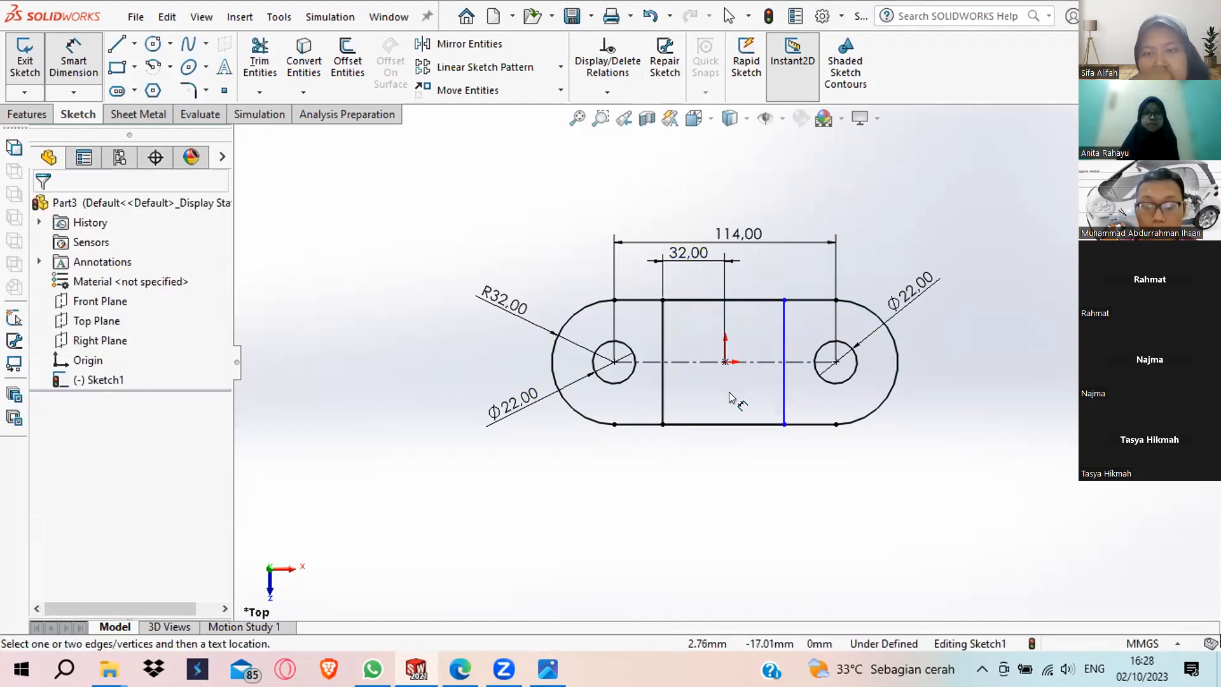
{"action": "key", "text": "Escape"}
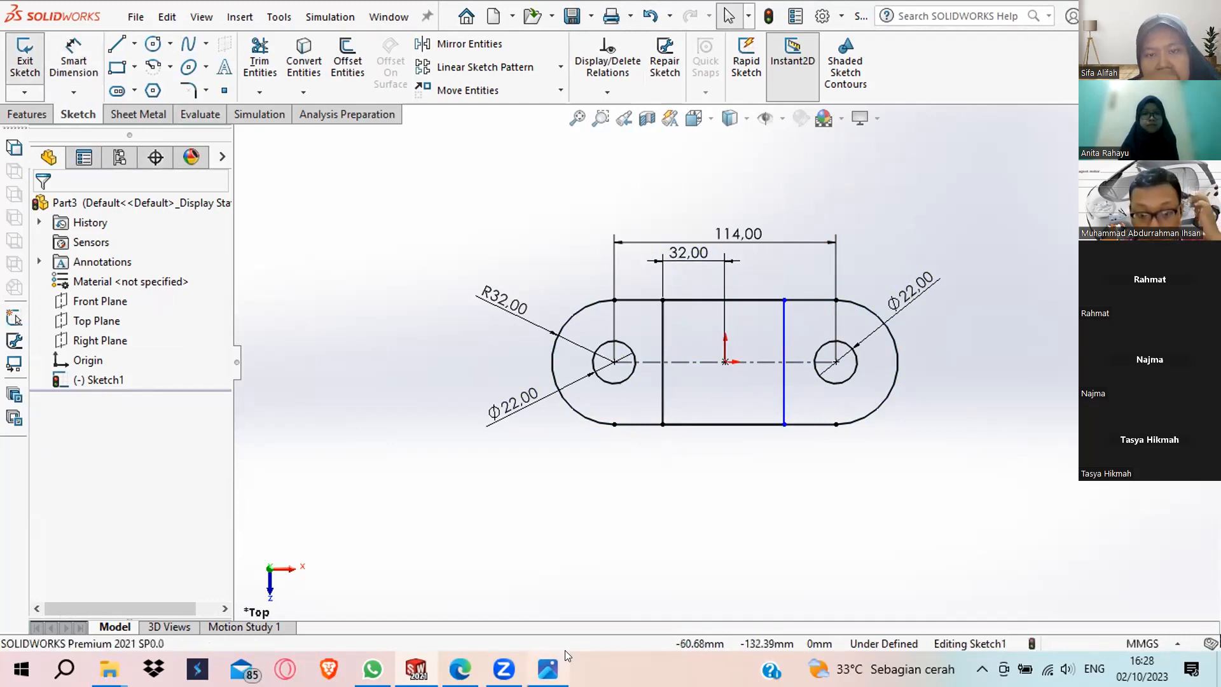
Check the bracket drawing again for the central block's dimensions and return to the sketch.
{"action": "left_click", "coordinate": [547, 669]}
{"action": "left_click", "coordinate": [547, 668]}
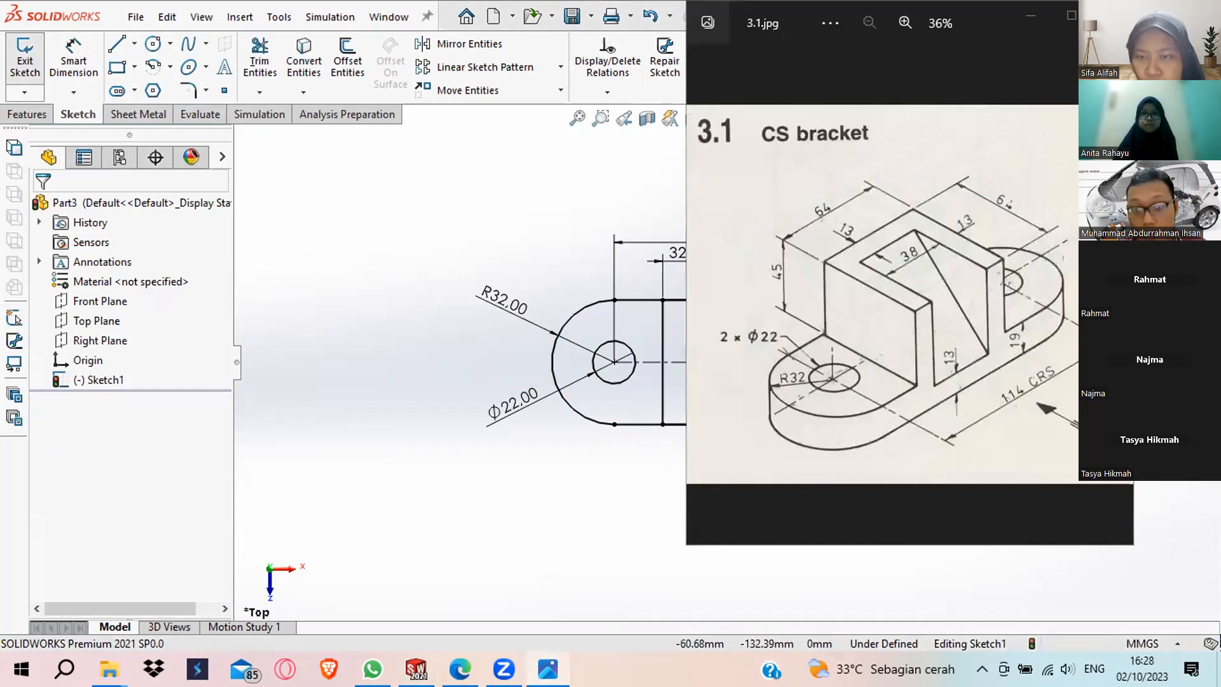
{"action": "left_click", "coordinate": [548, 668]}
{"action": "left_click", "coordinate": [58, 12]}
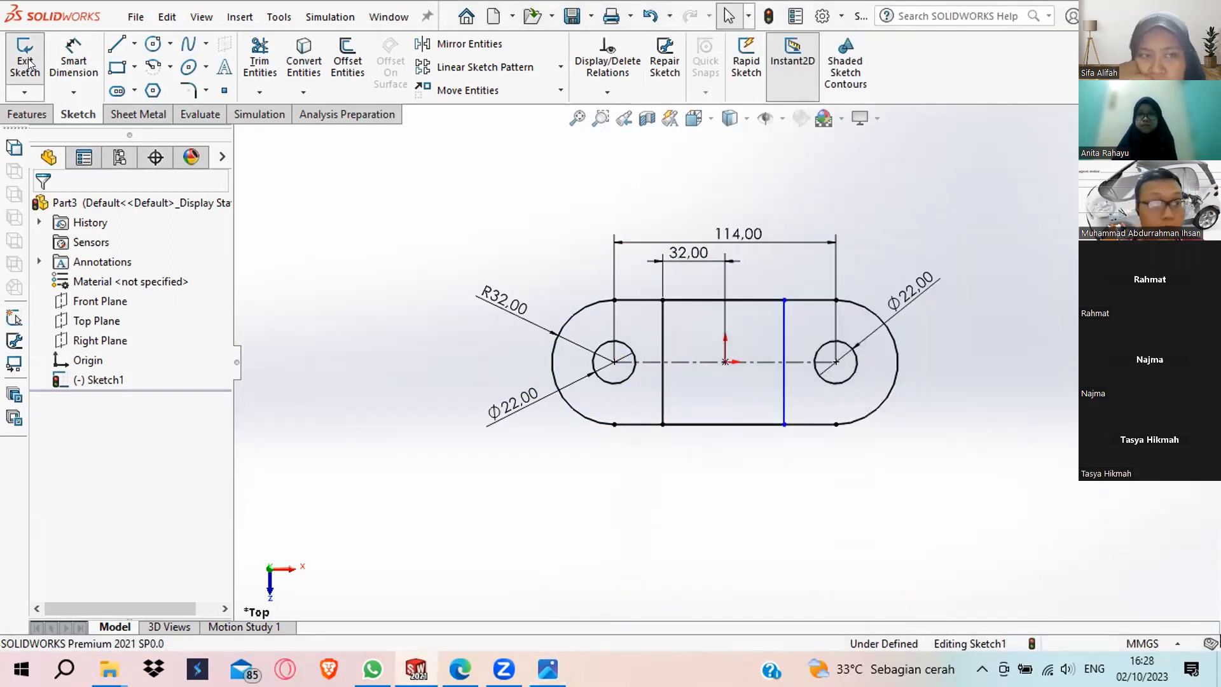
Exit the slot sketch, switch to the isometric view, start a Boss-Extrude from it and clear its selected contours.
{"action": "left_click", "coordinate": [25, 58]}
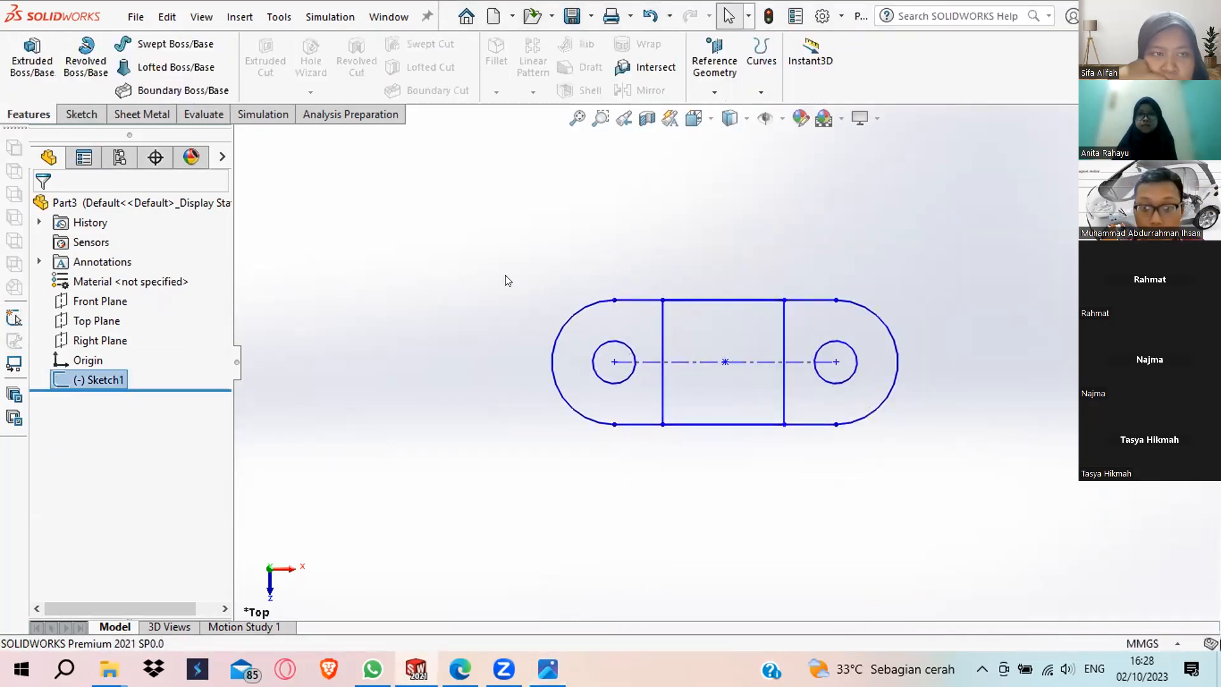
{"action": "key", "text": "ctrl+7"}
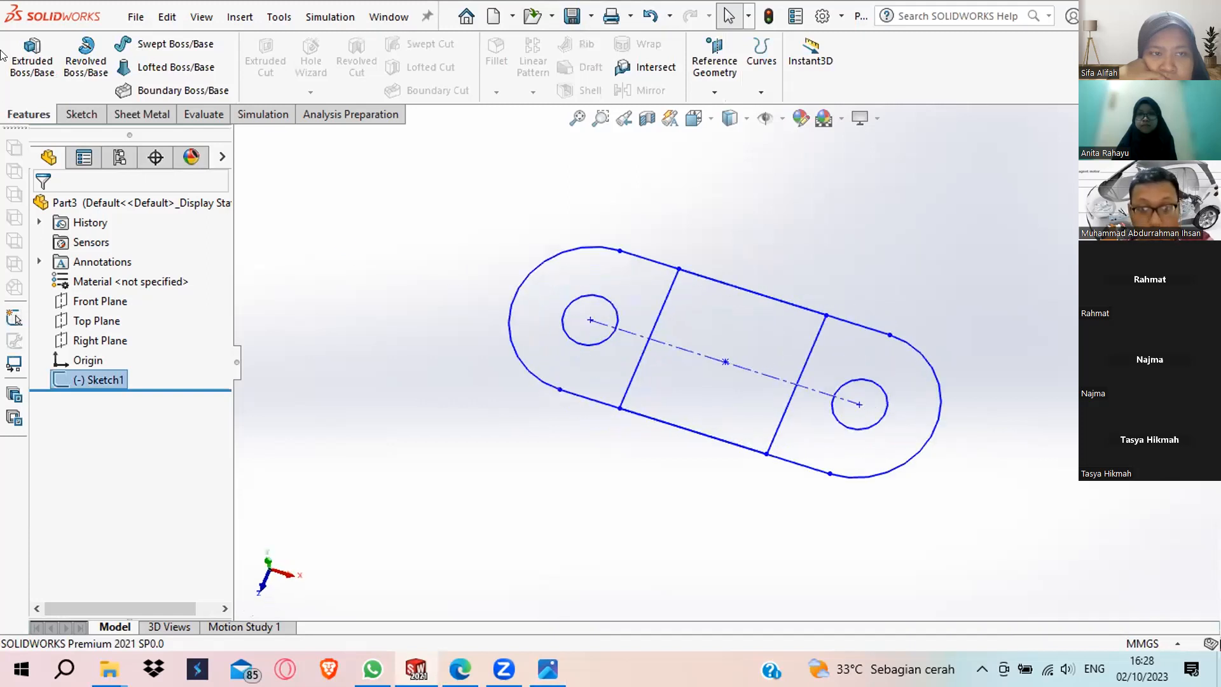
{"action": "left_click", "coordinate": [45, 64]}
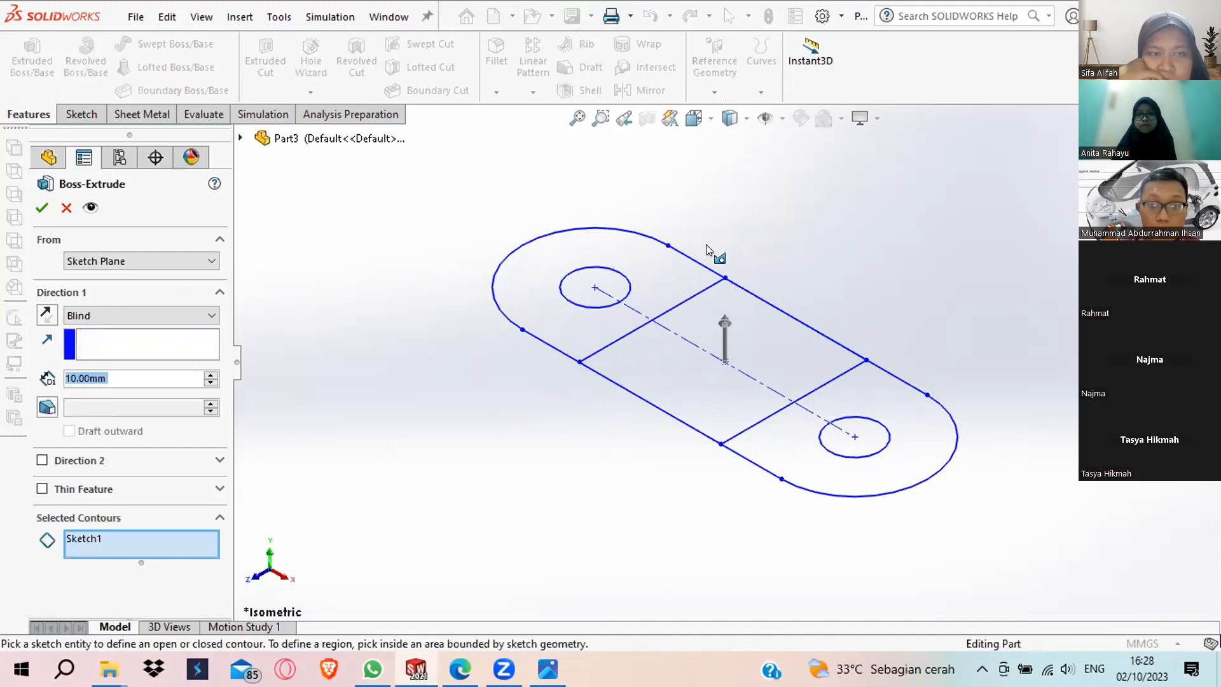
{"action": "left_click", "coordinate": [695, 263]}
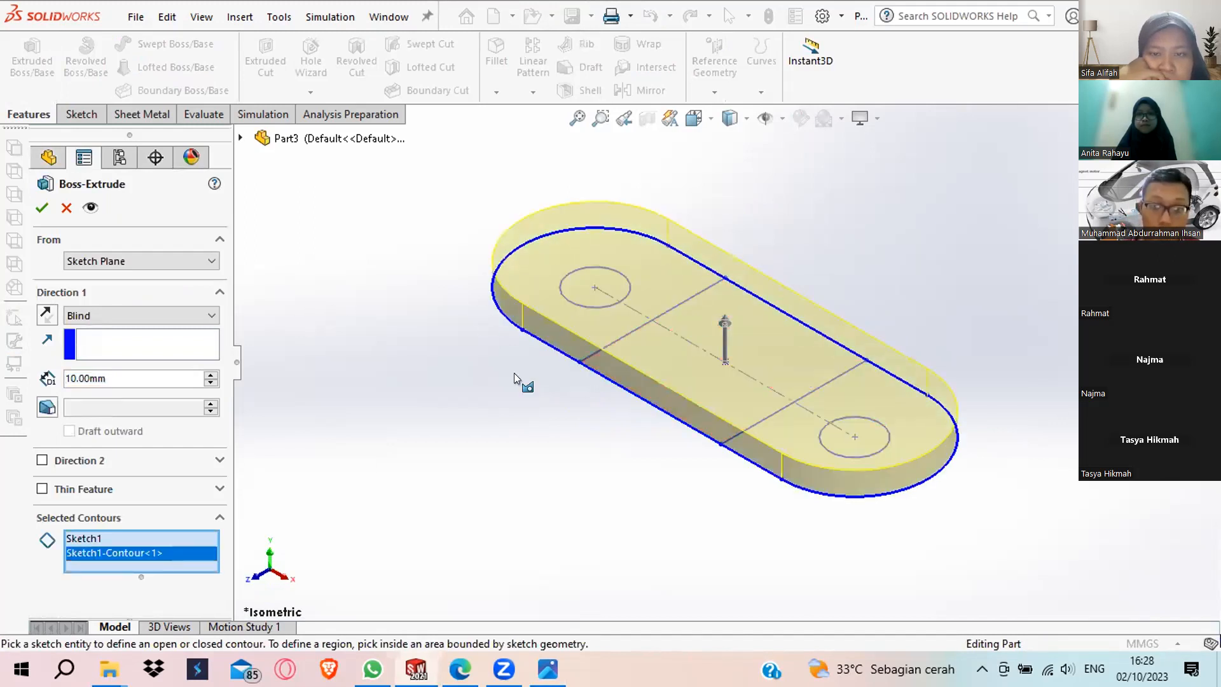
{"action": "right_click", "coordinate": [108, 550]}
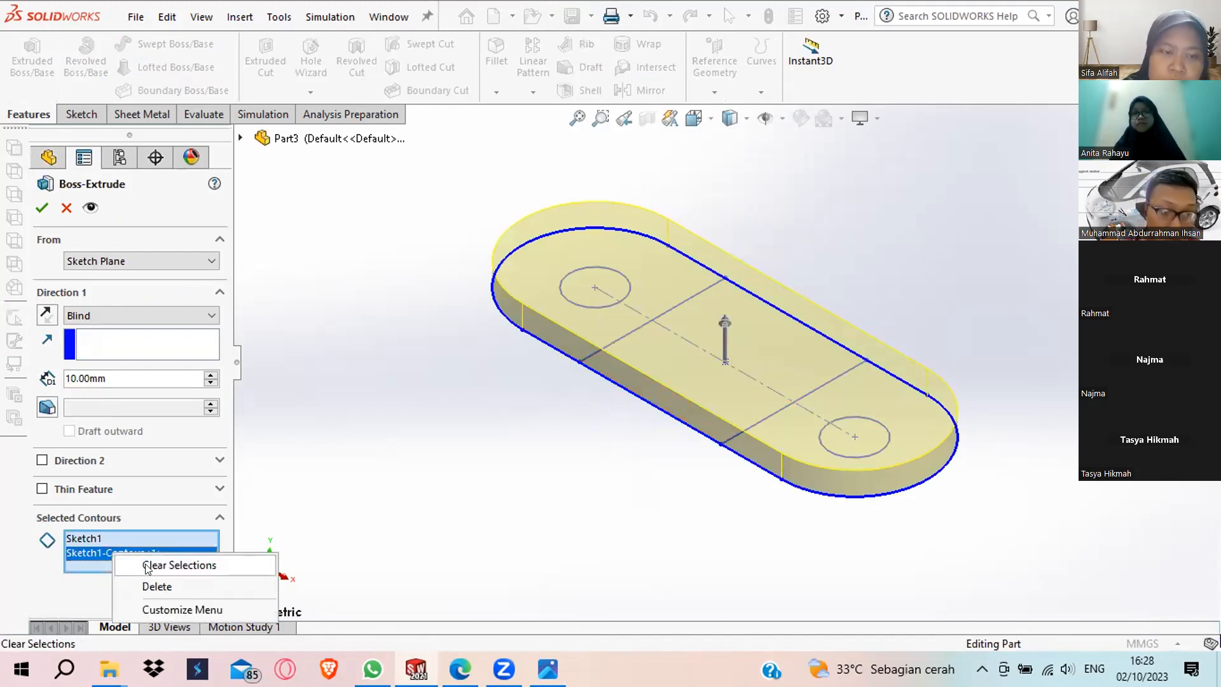
{"action": "left_click", "coordinate": [140, 564]}
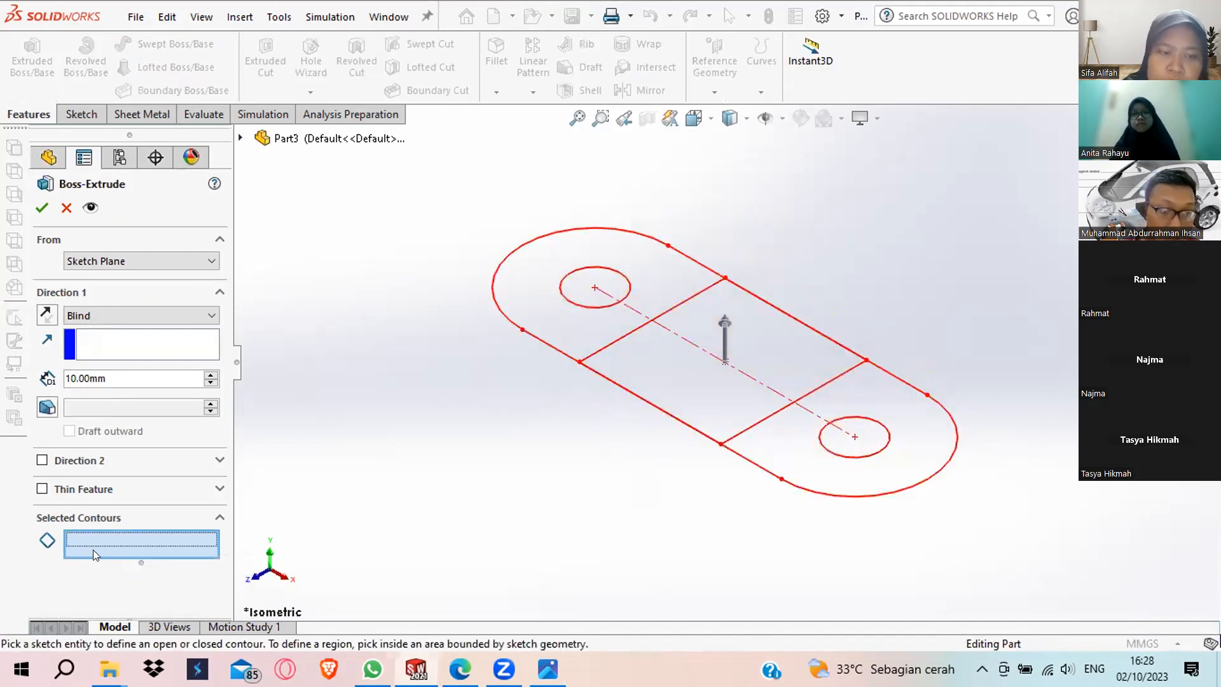
Select both end regions around the holes and both halves of the central rectangle as contours, and reverse the extrusion direction downward.
{"action": "left_click", "coordinate": [590, 328]}
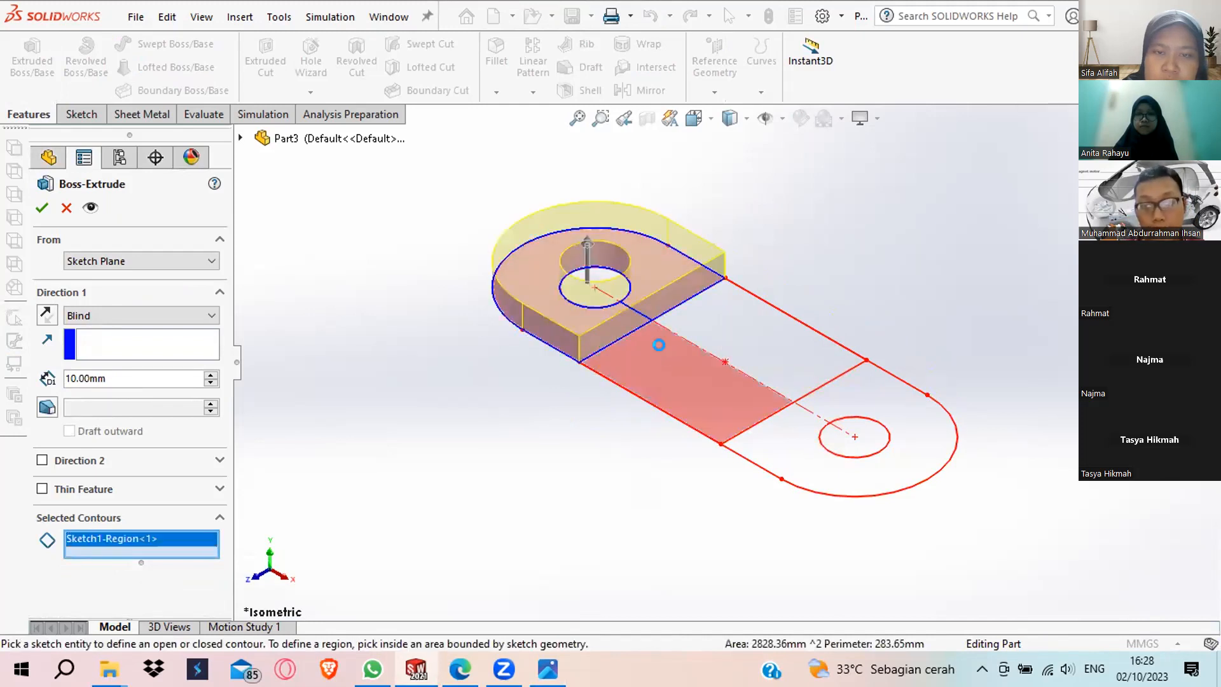
{"action": "left_click", "coordinate": [658, 344]}
{"action": "left_click", "coordinate": [800, 345]}
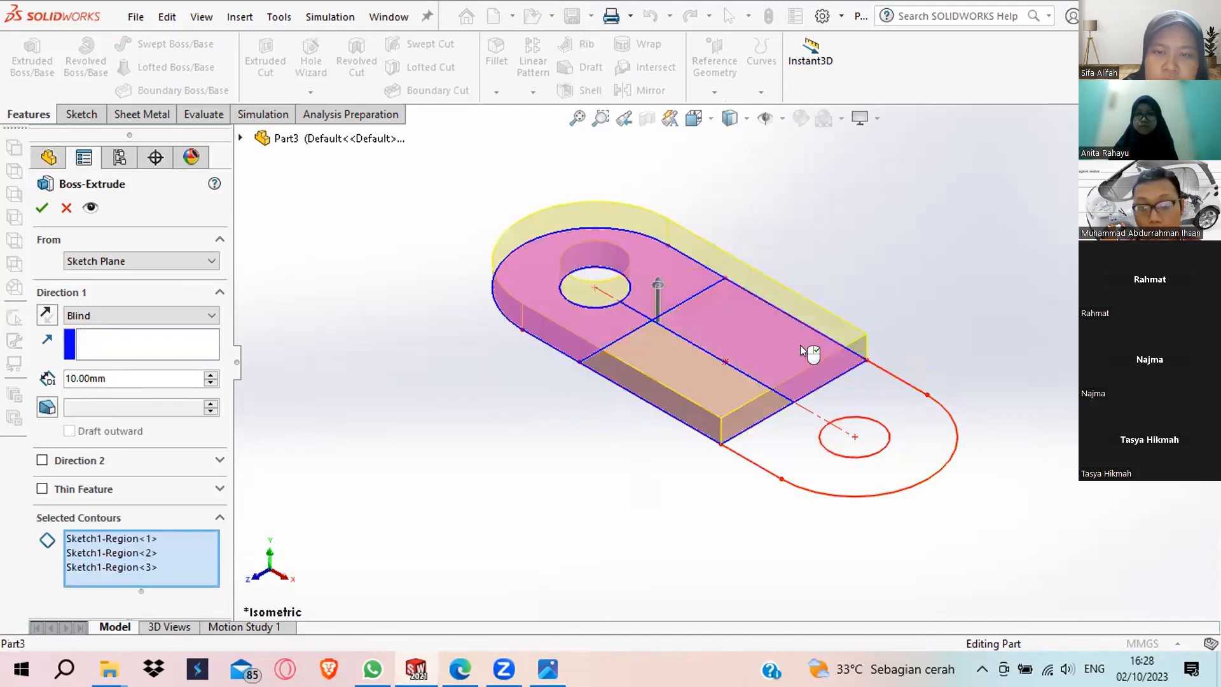
{"action": "left_click", "coordinate": [879, 405]}
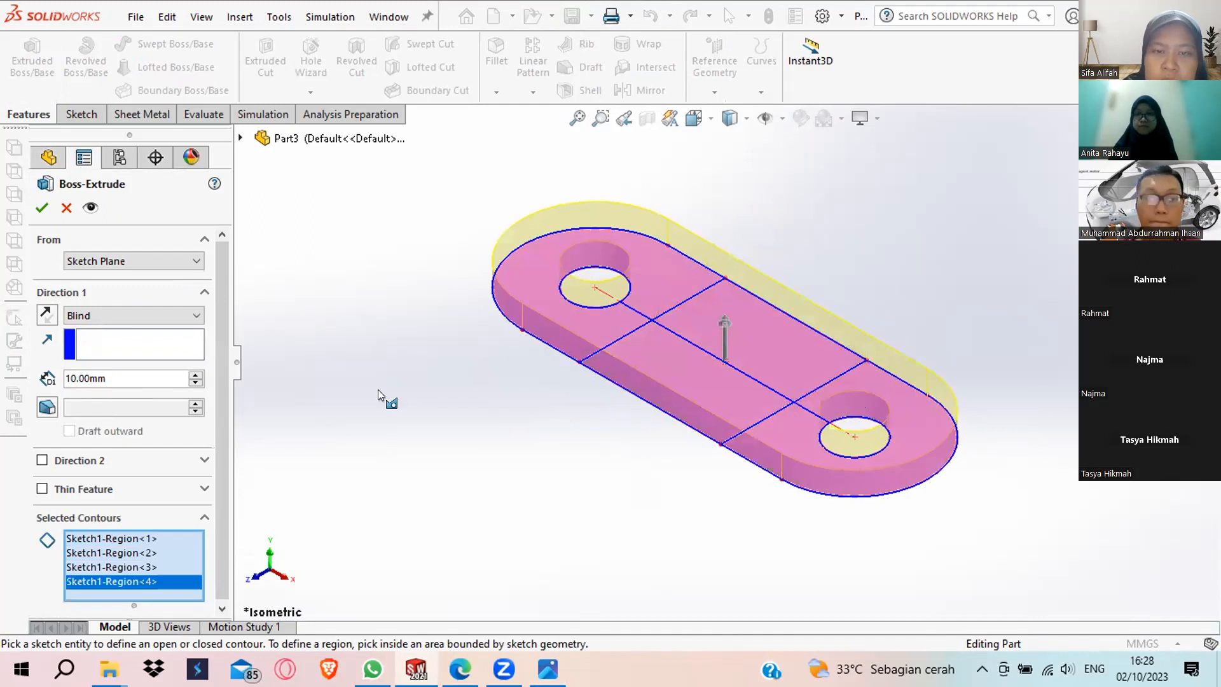
{"action": "left_click", "coordinate": [48, 312]}
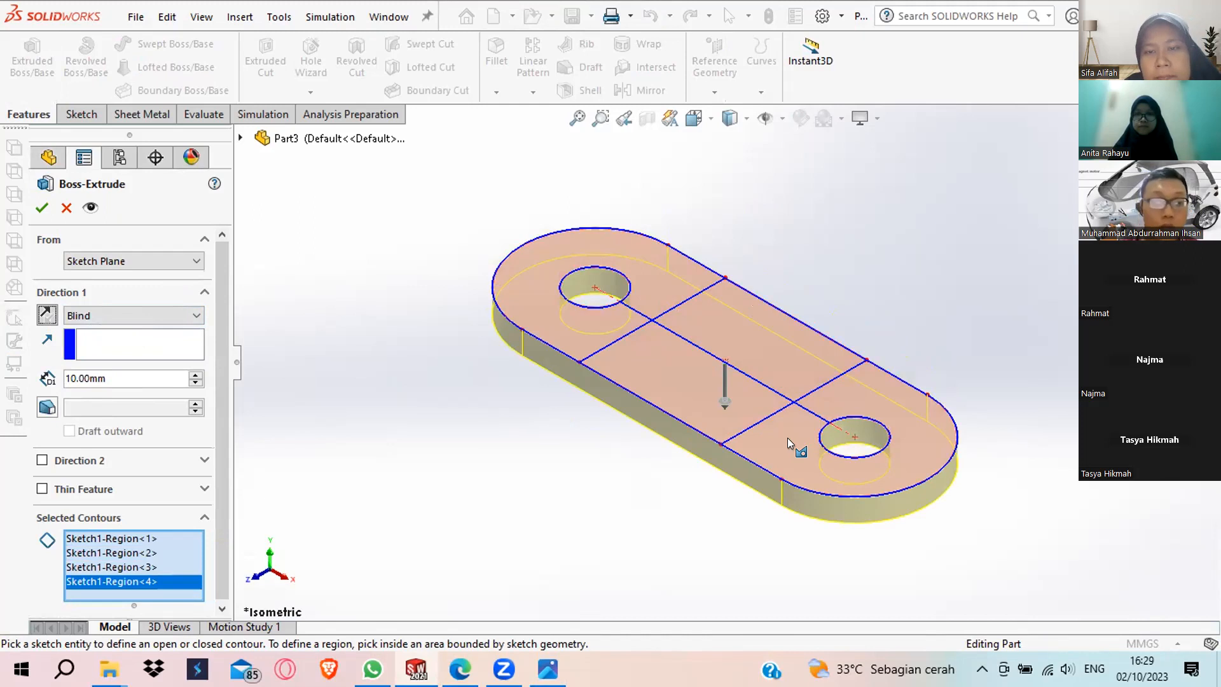
Check the bracket drawing for the base thickness and extrude the selected regions with a blind depth of 19 mm.
{"action": "left_click", "coordinate": [548, 669]}
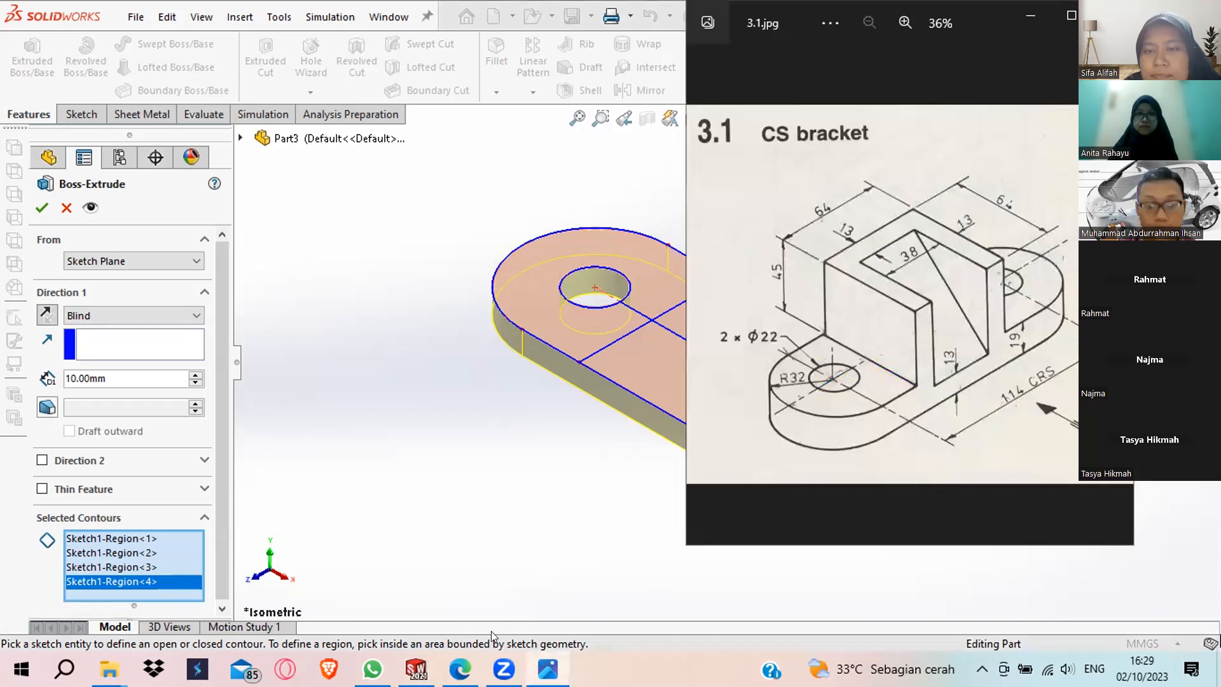
{"action": "left_click", "coordinate": [548, 669]}
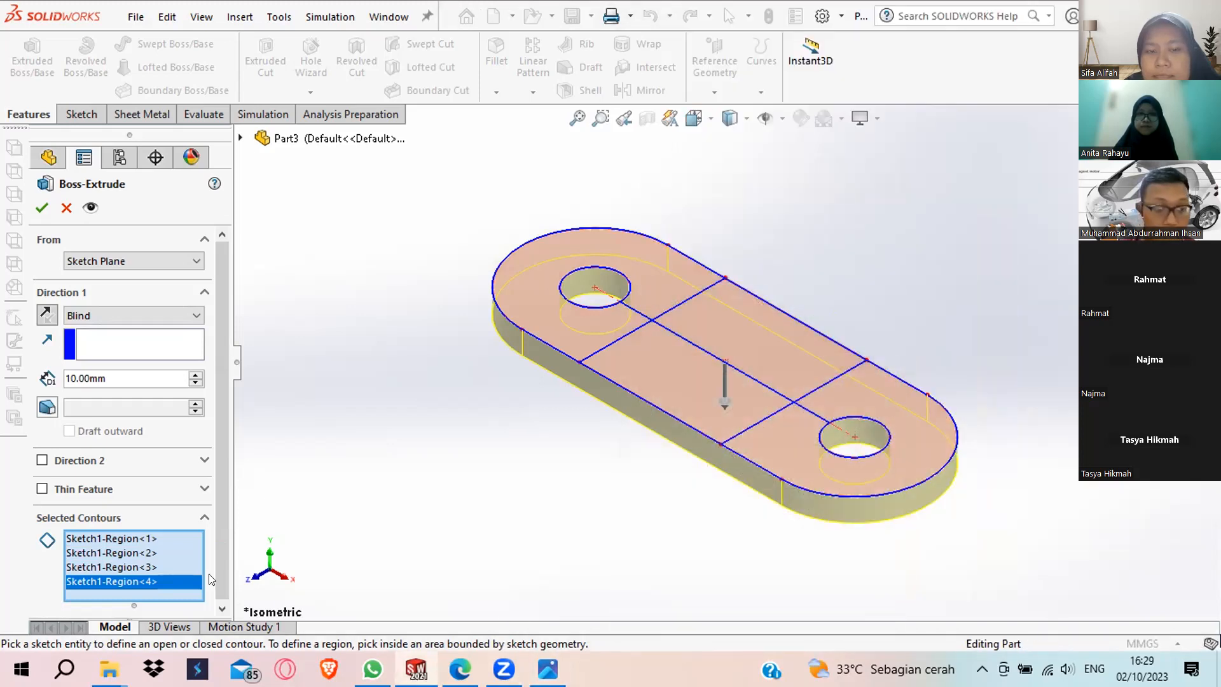
{"action": "left_click", "coordinate": [547, 669]}
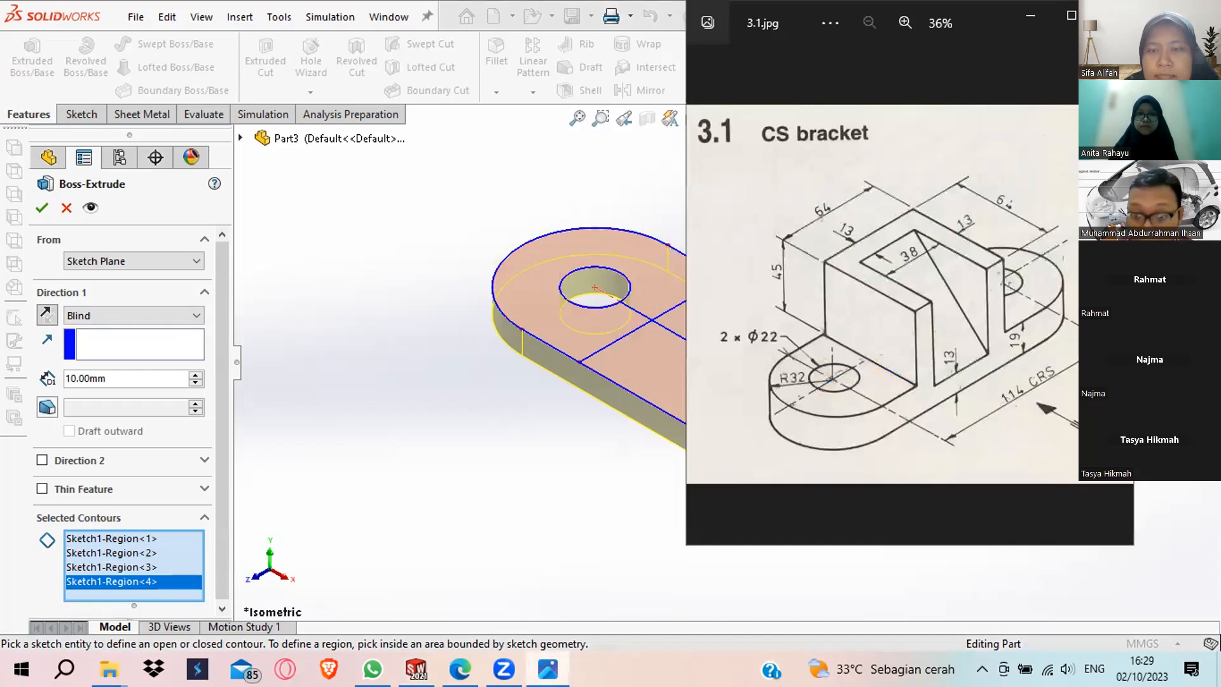
{"action": "left_click", "coordinate": [548, 669]}
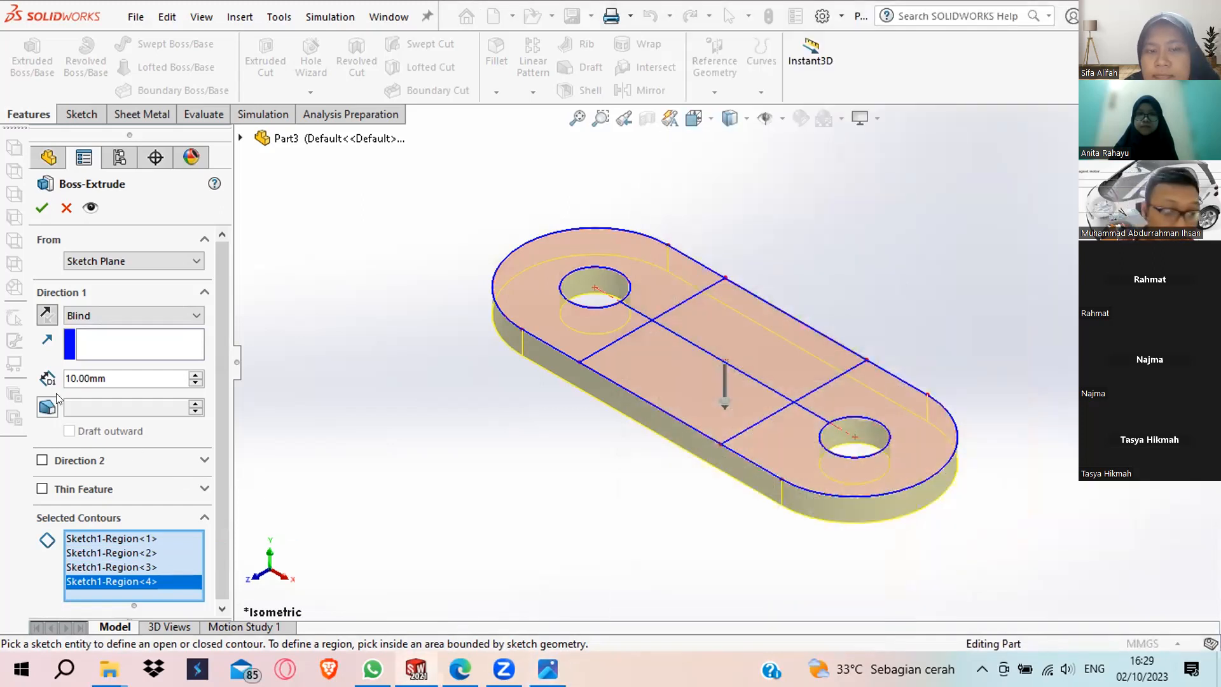
{"action": "left_click_drag", "start_coordinate": [115, 370], "coordinate": [14, 379]}
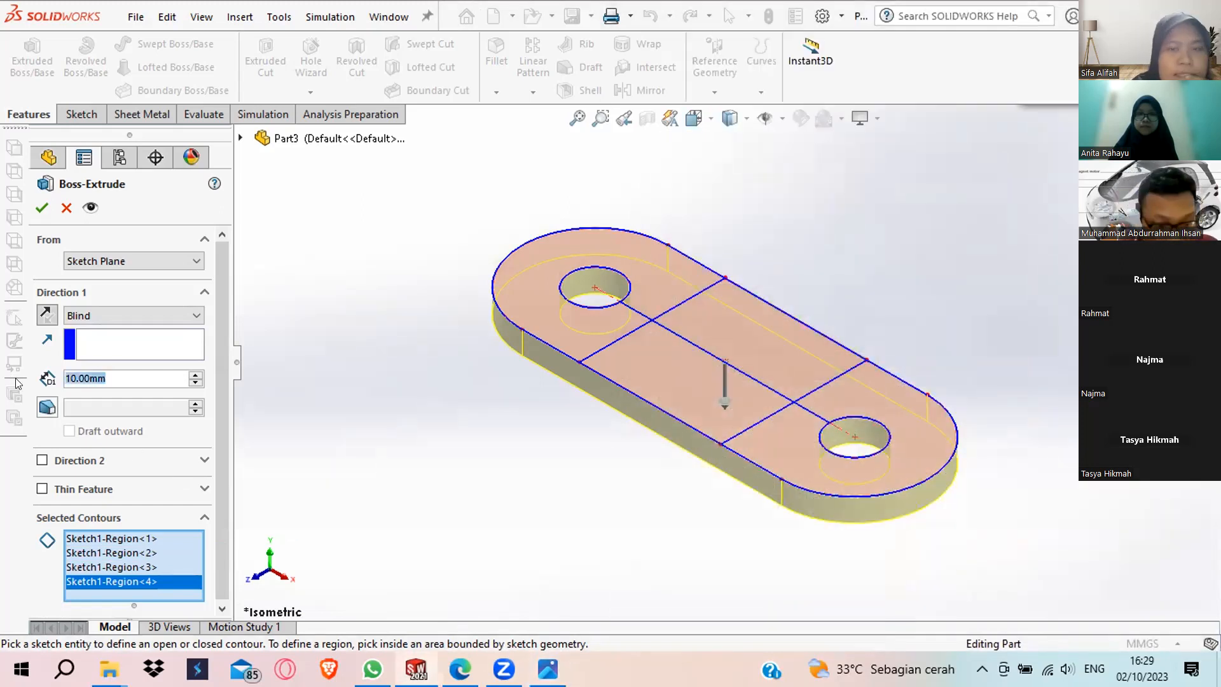
{"action": "type", "text": "19"}
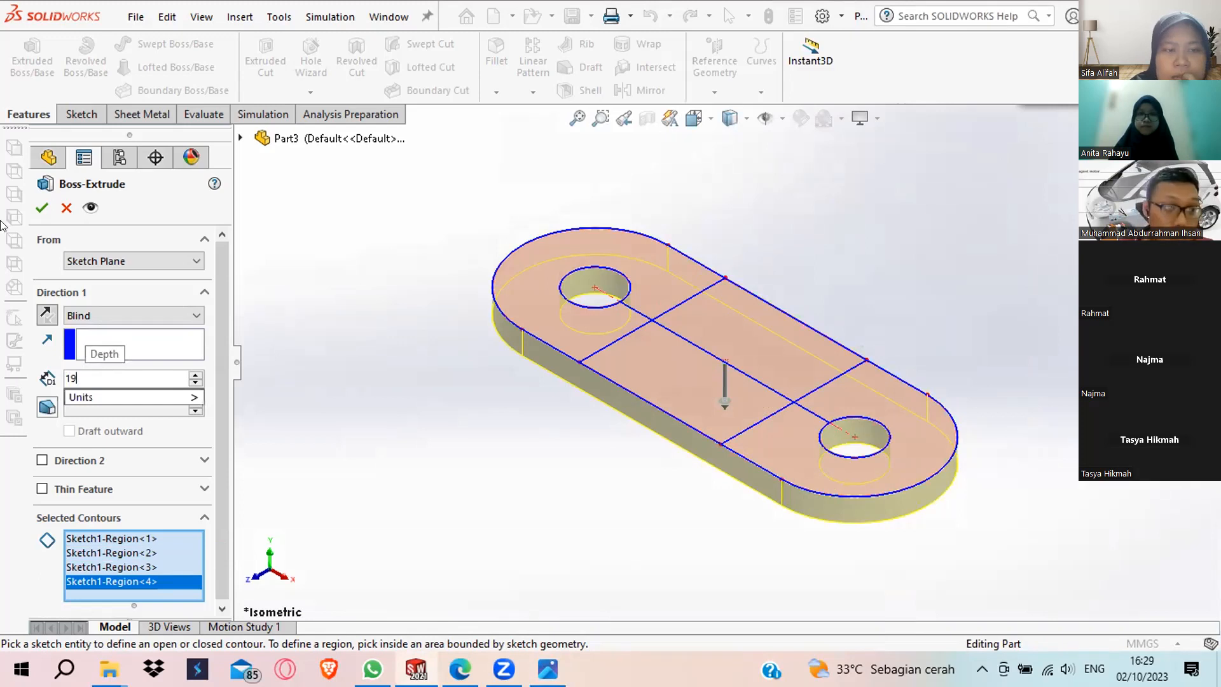
{"action": "key", "text": "Return"}
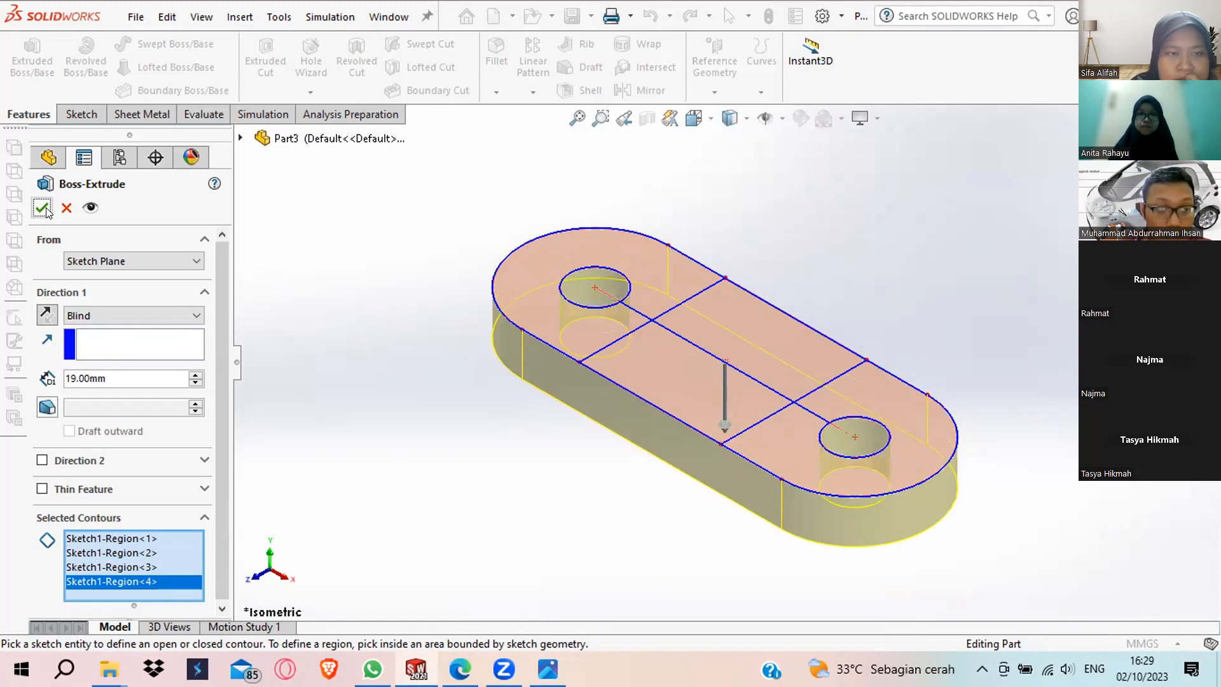
{"action": "left_click", "coordinate": [42, 208]}
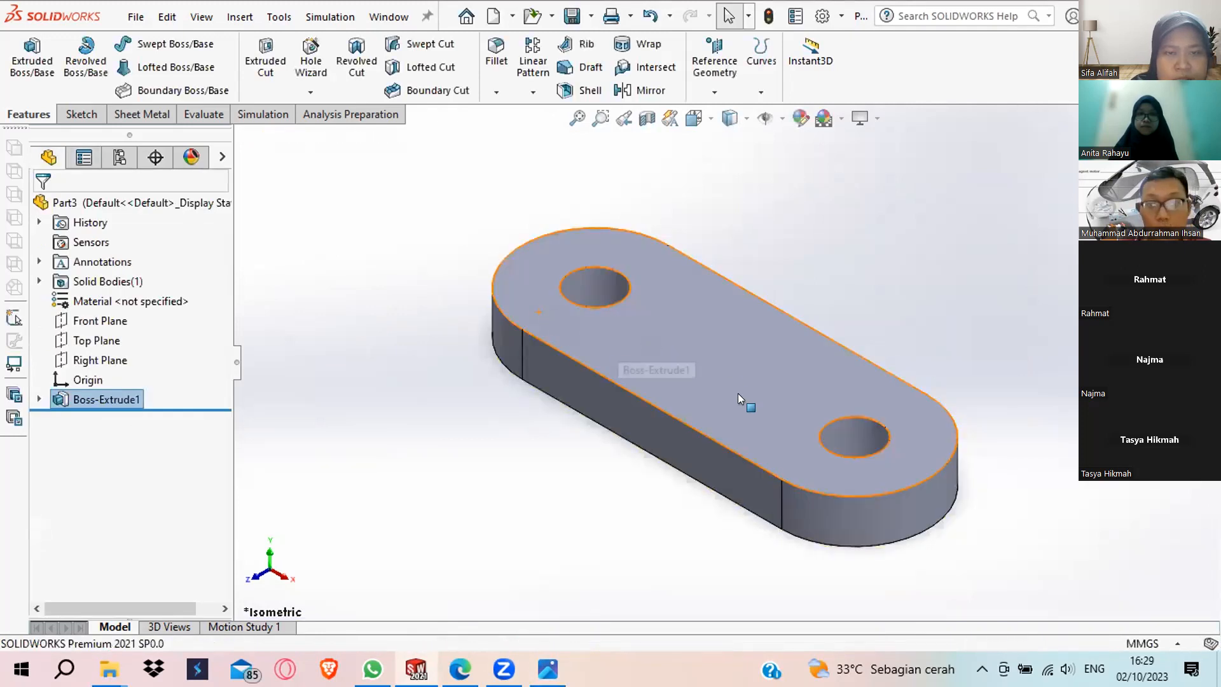
Show the base extrusion's Sketch1 on the model.
{"action": "left_click", "coordinate": [37, 398]}
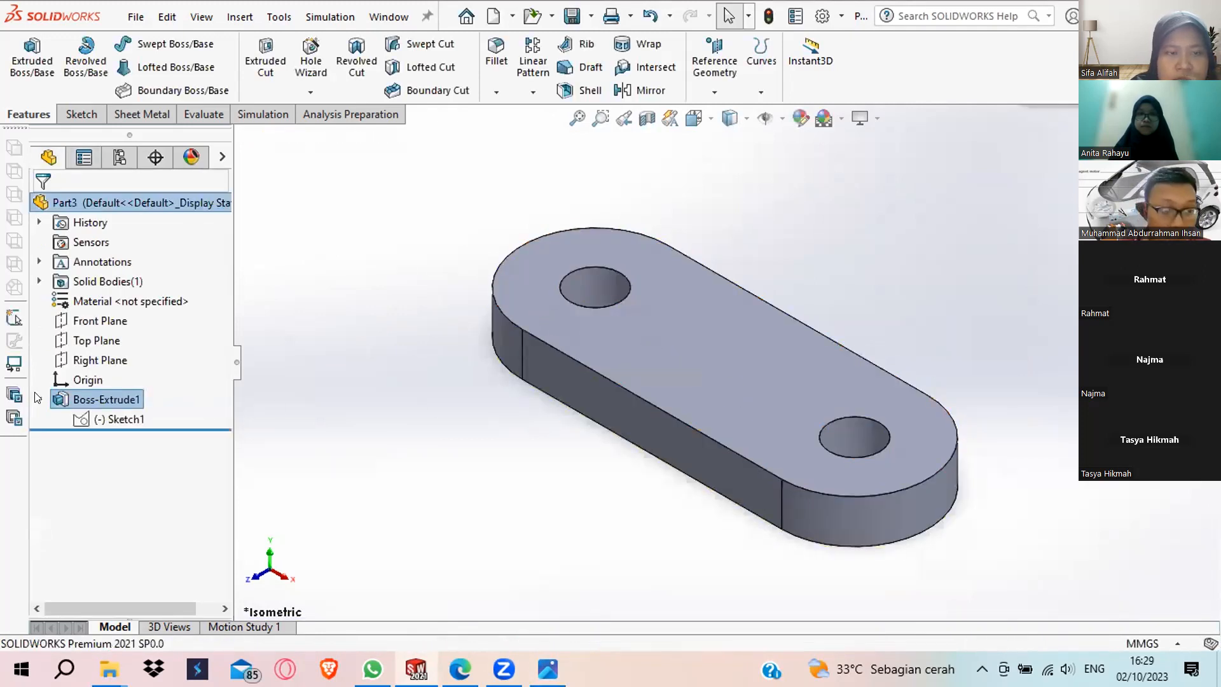
{"action": "left_click", "coordinate": [103, 419]}
{"action": "right_click", "coordinate": [104, 418]}
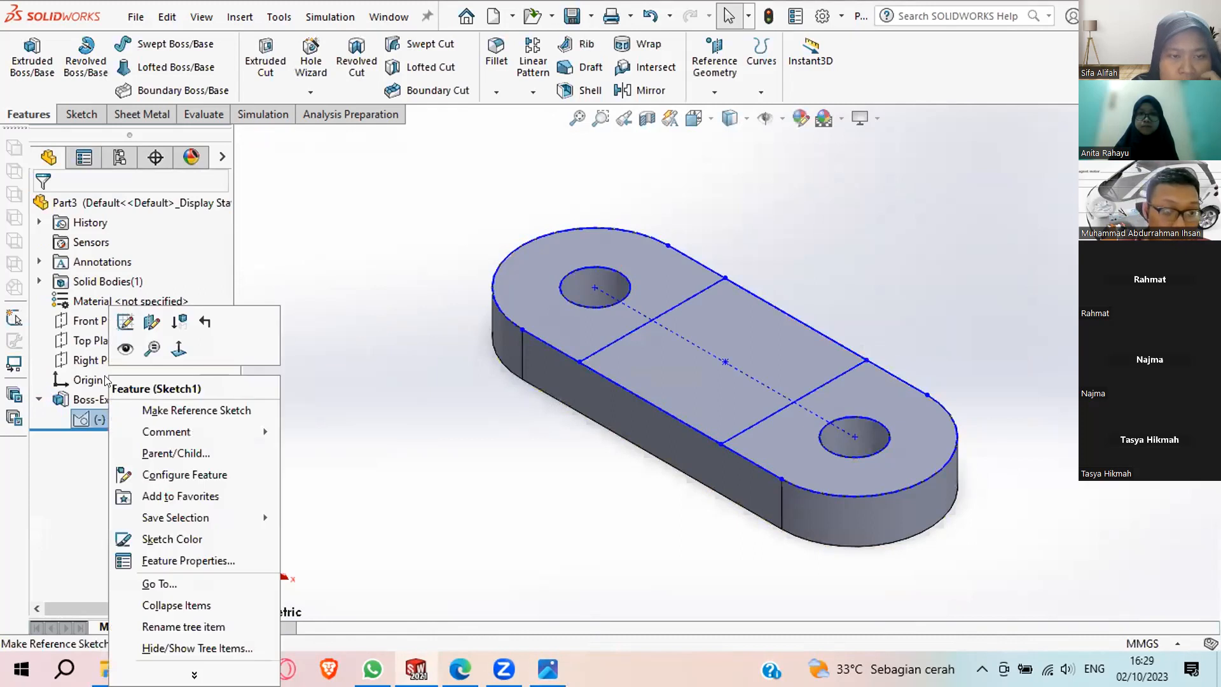
{"action": "left_click", "coordinate": [124, 349]}
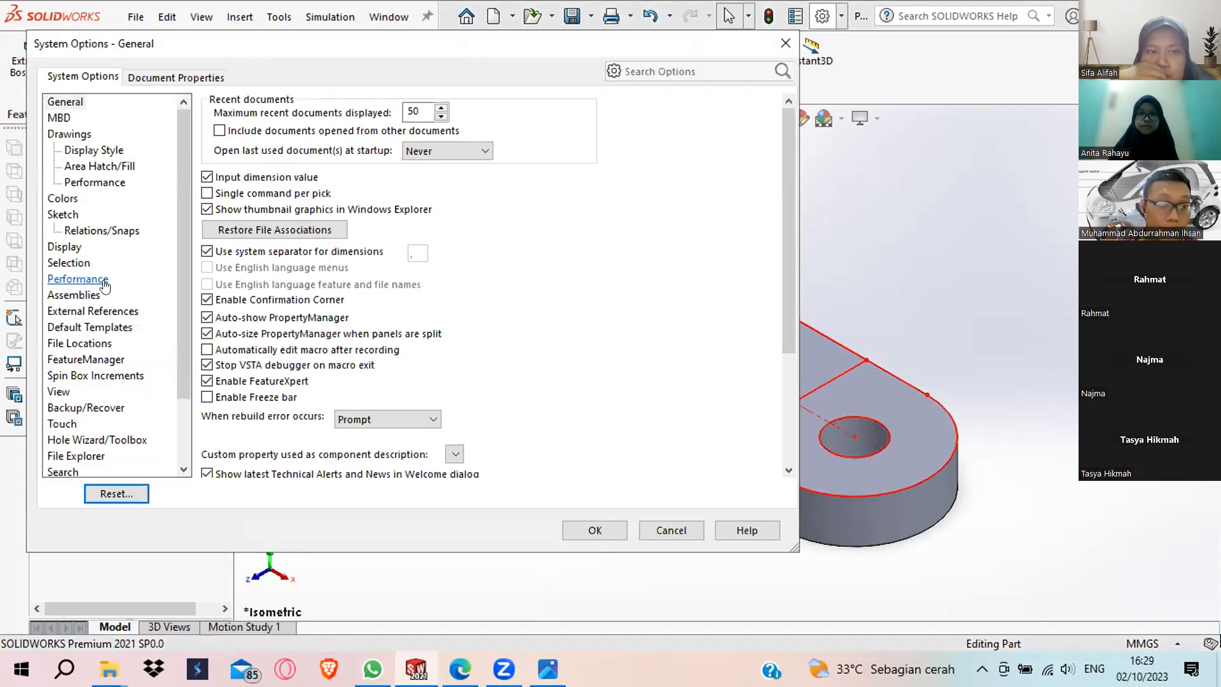
Review the Colors settings in the system options and close the options.
{"action": "left_click", "coordinate": [64, 199]}
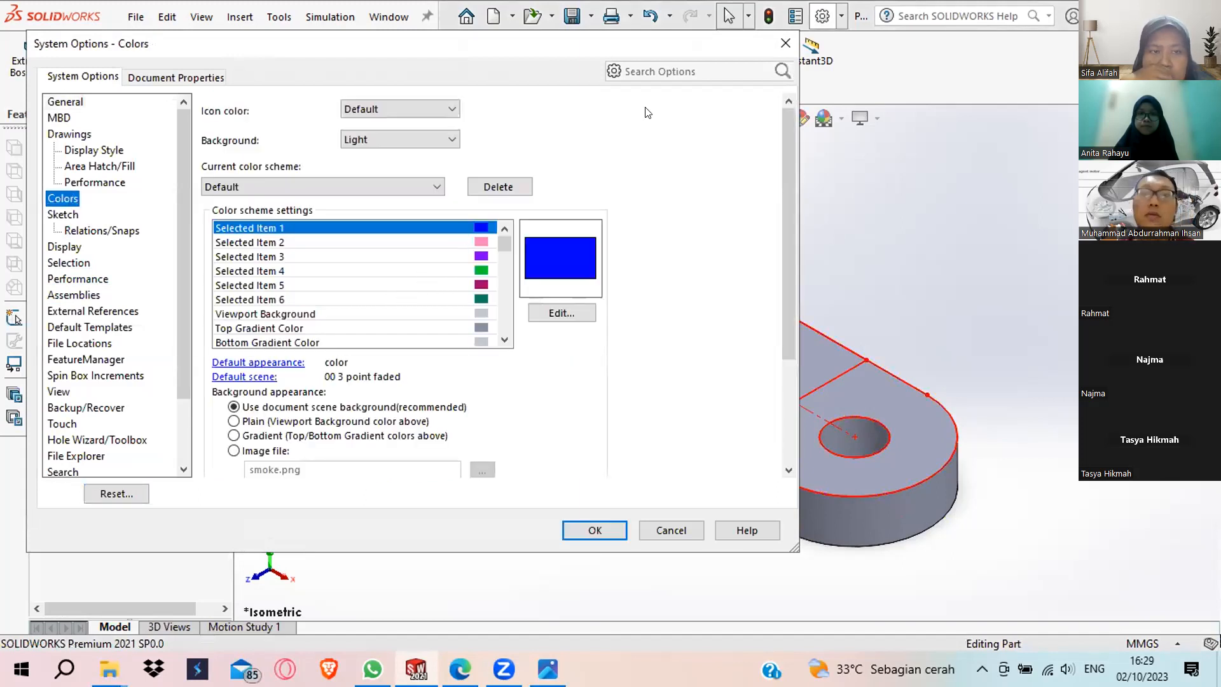
{"action": "left_click", "coordinate": [786, 42]}
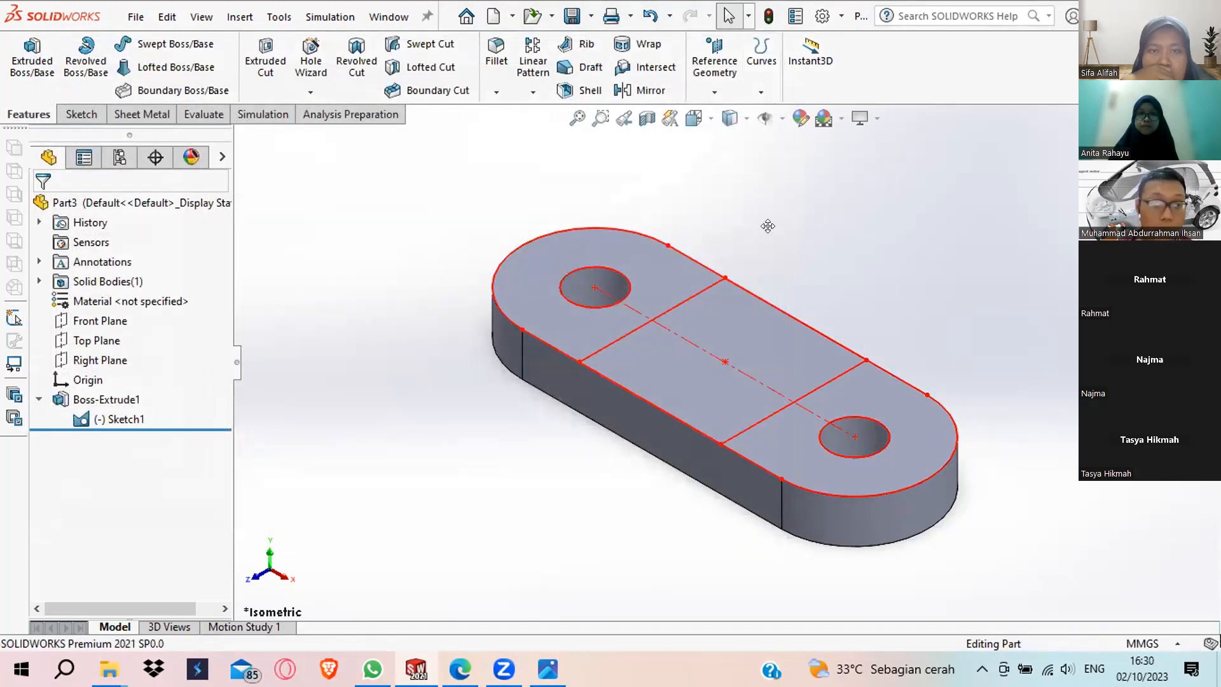
Check the drawing for the block height and extrude the sketch's central rectangle upward 45 mm, merged with the base.
{"action": "left_click", "coordinate": [29, 64]}
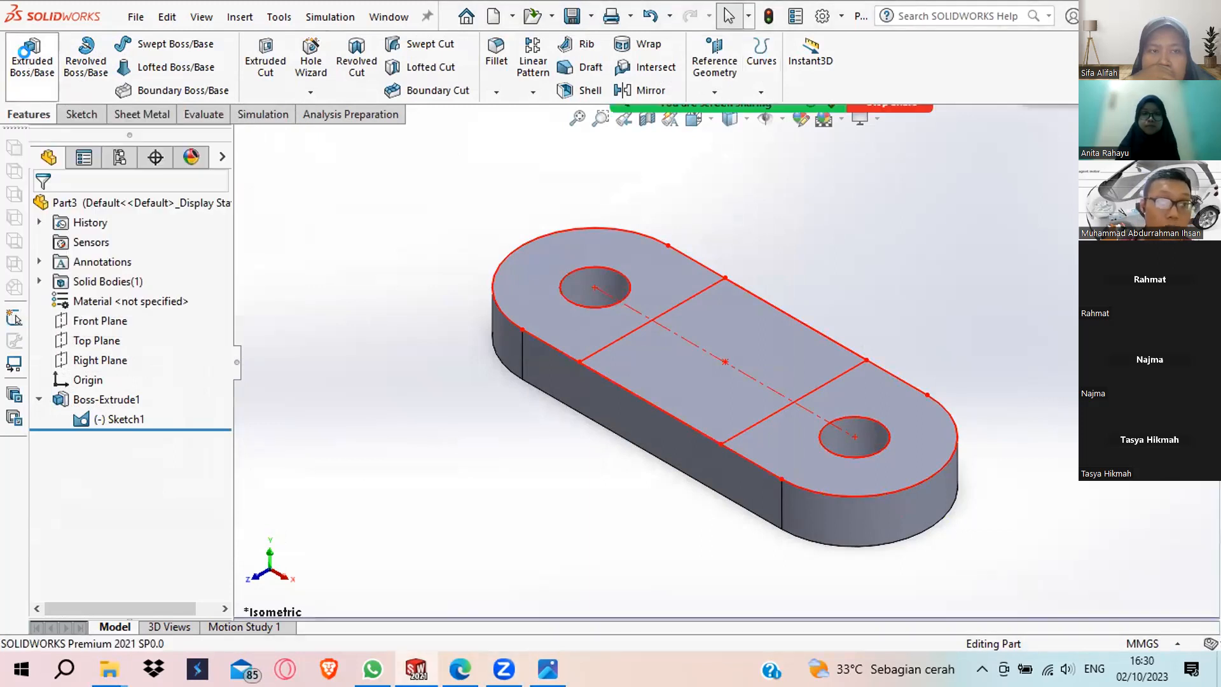
{"action": "left_click", "coordinate": [661, 309]}
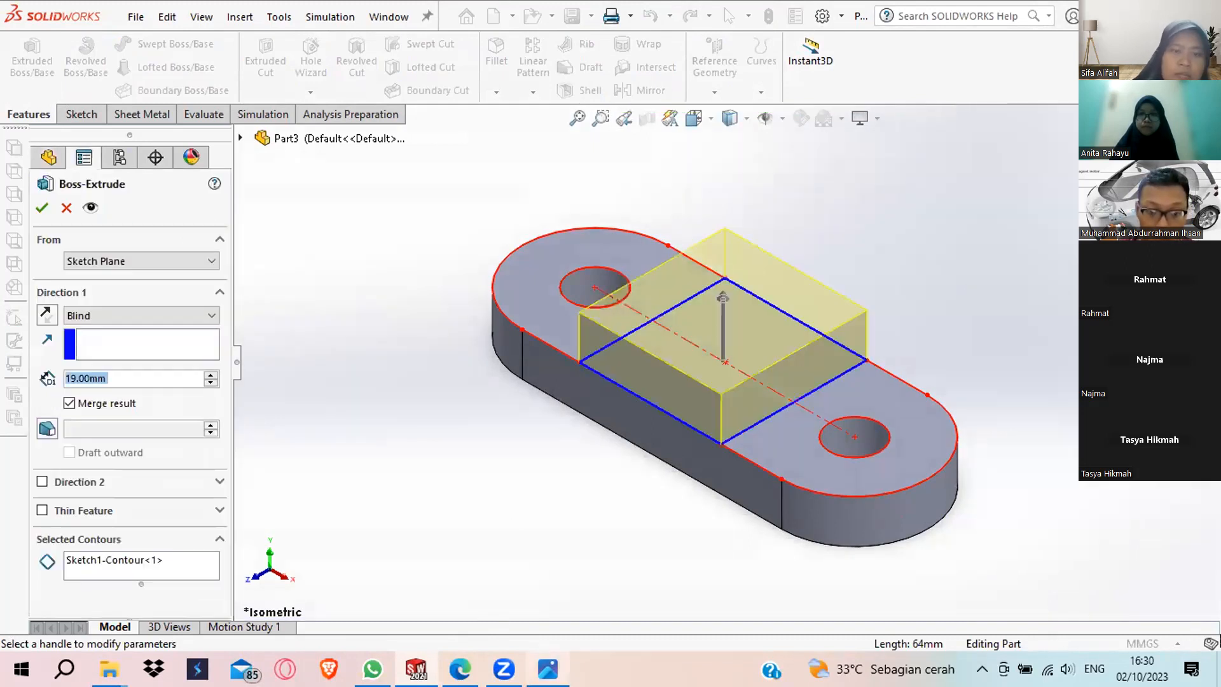
{"action": "left_click", "coordinate": [547, 669]}
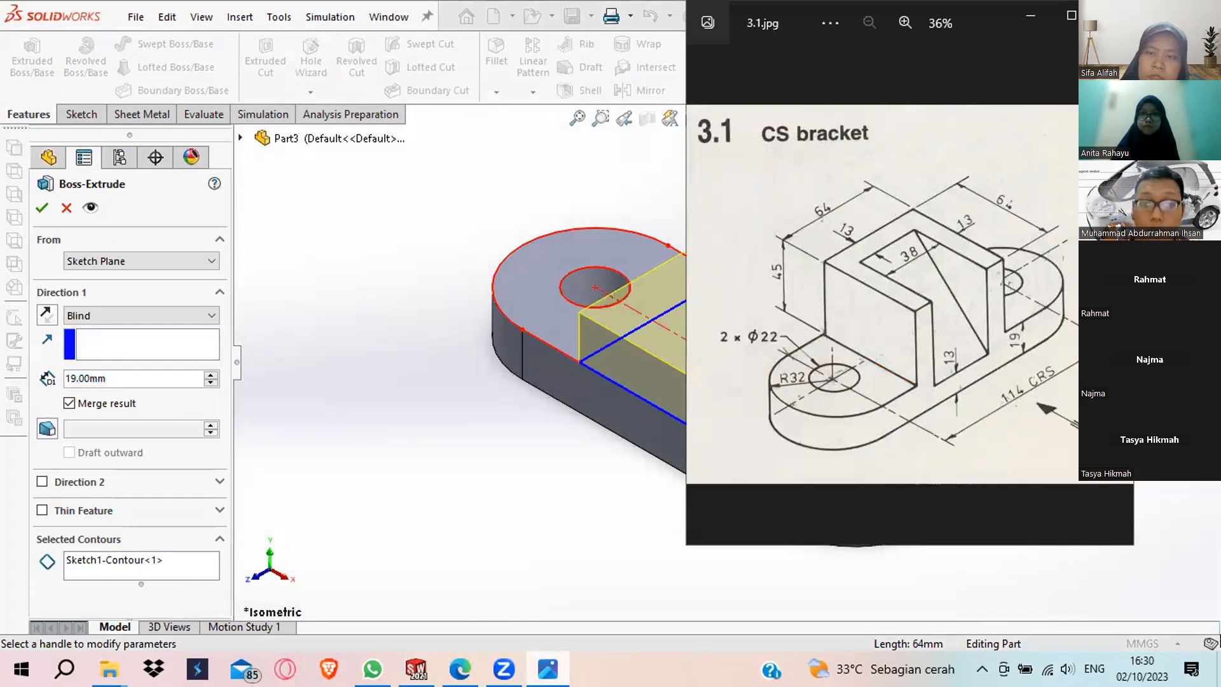
{"action": "left_click", "coordinate": [547, 669]}
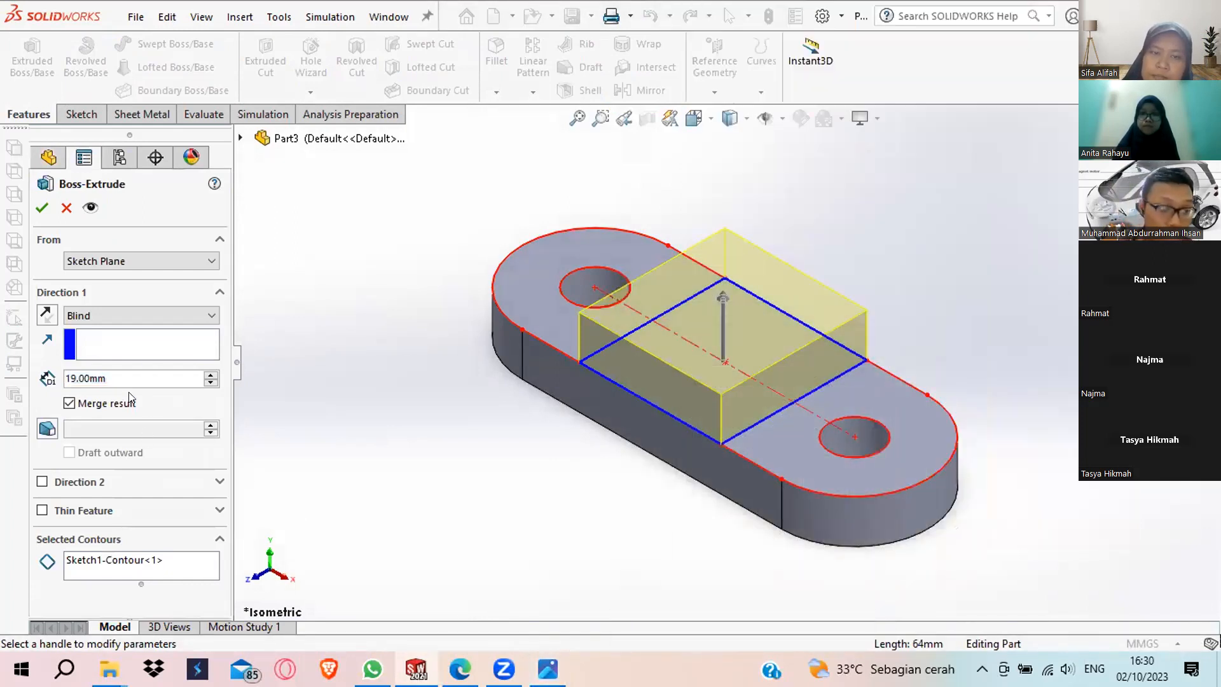
{"action": "double_click", "coordinate": [135, 380]}
{"action": "double_click", "coordinate": [132, 379]}
{"action": "left_click_drag", "start_coordinate": [131, 379], "coordinate": [66, 379]}
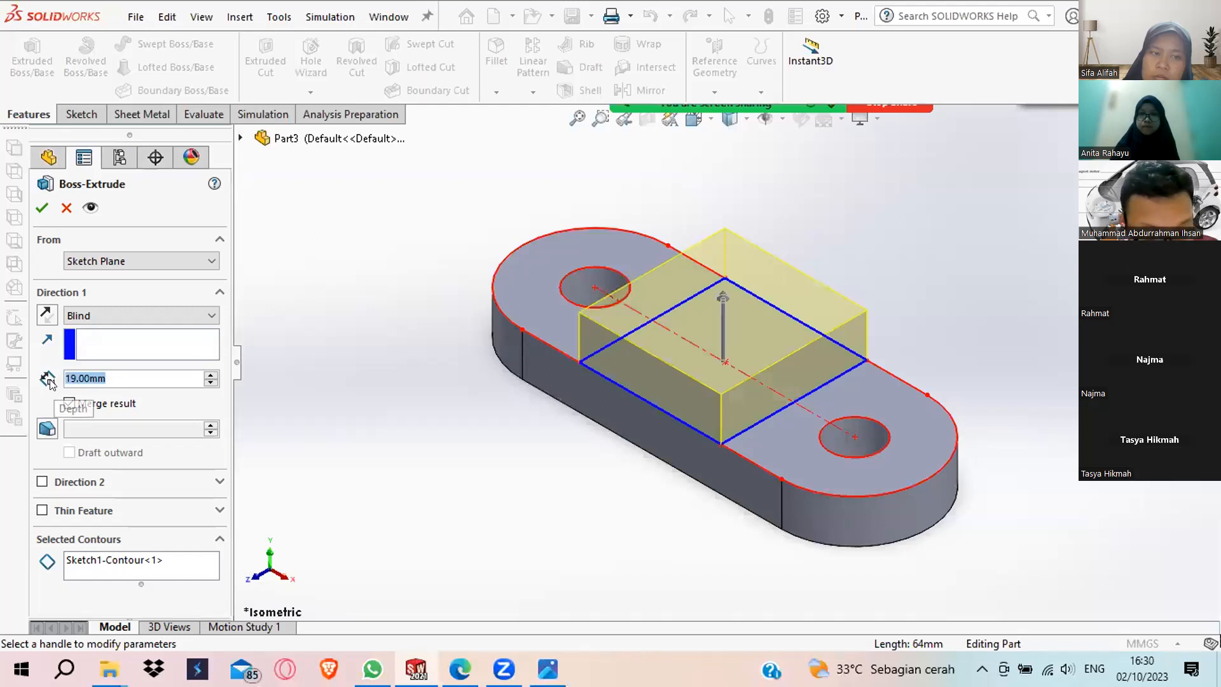
{"action": "type", "text": "45"}
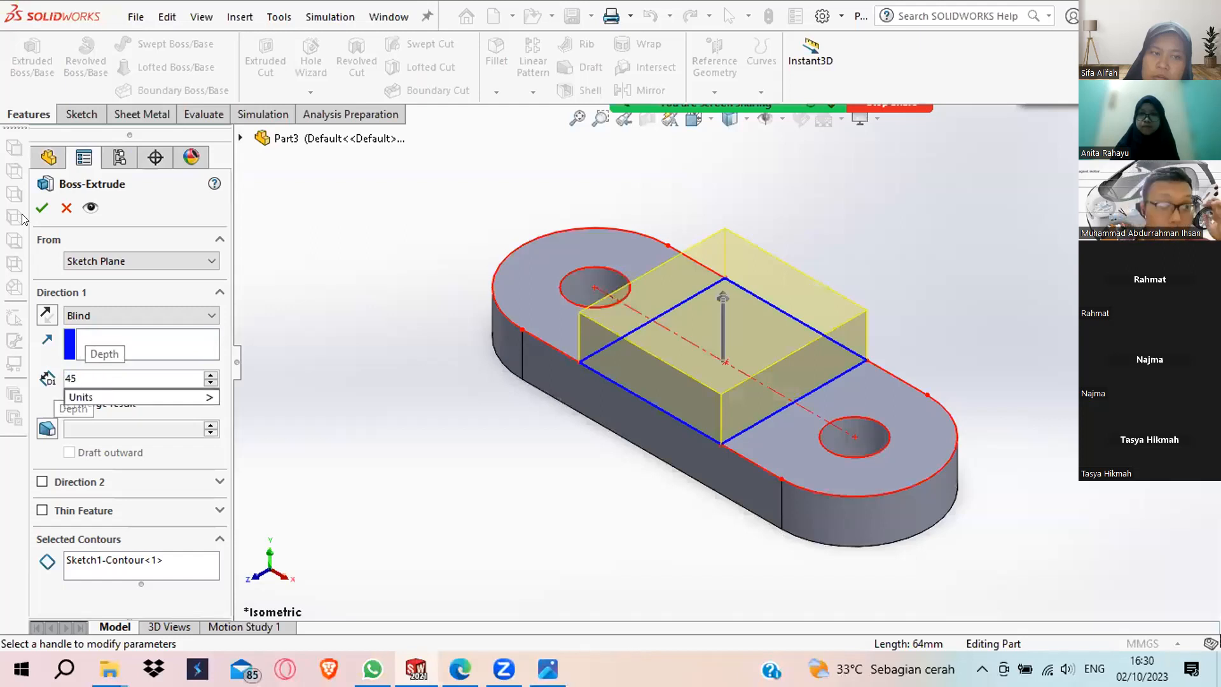
{"action": "key", "text": "Return"}
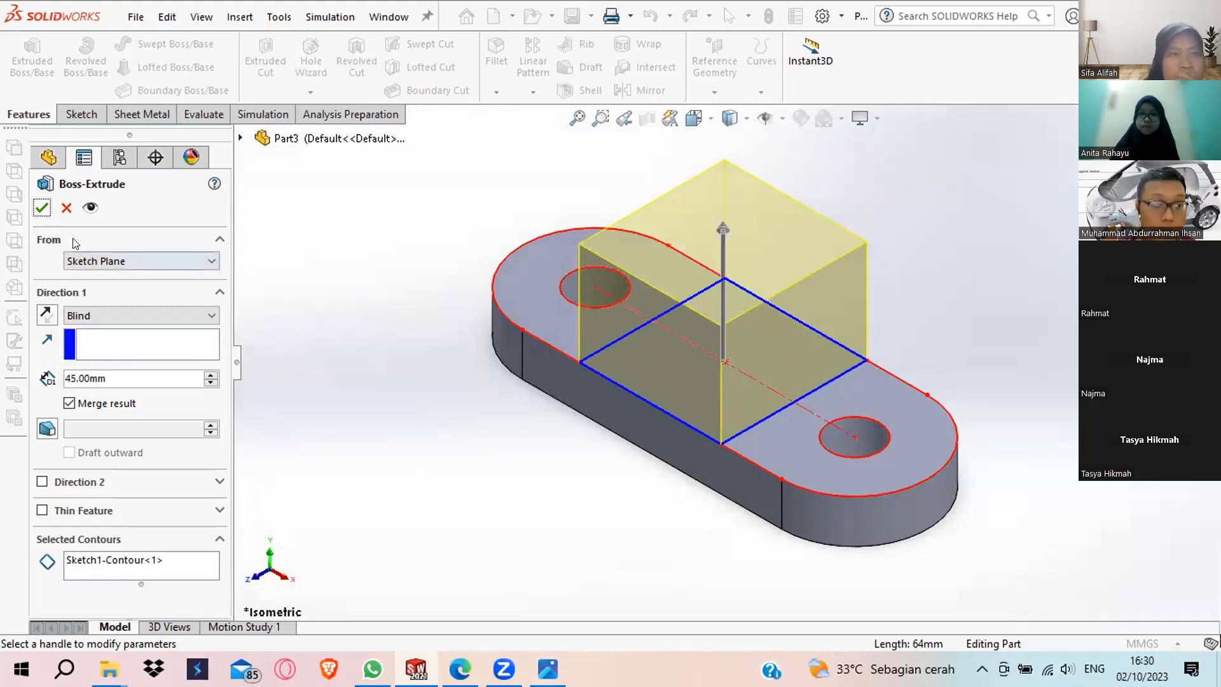
{"action": "key", "text": "Return"}
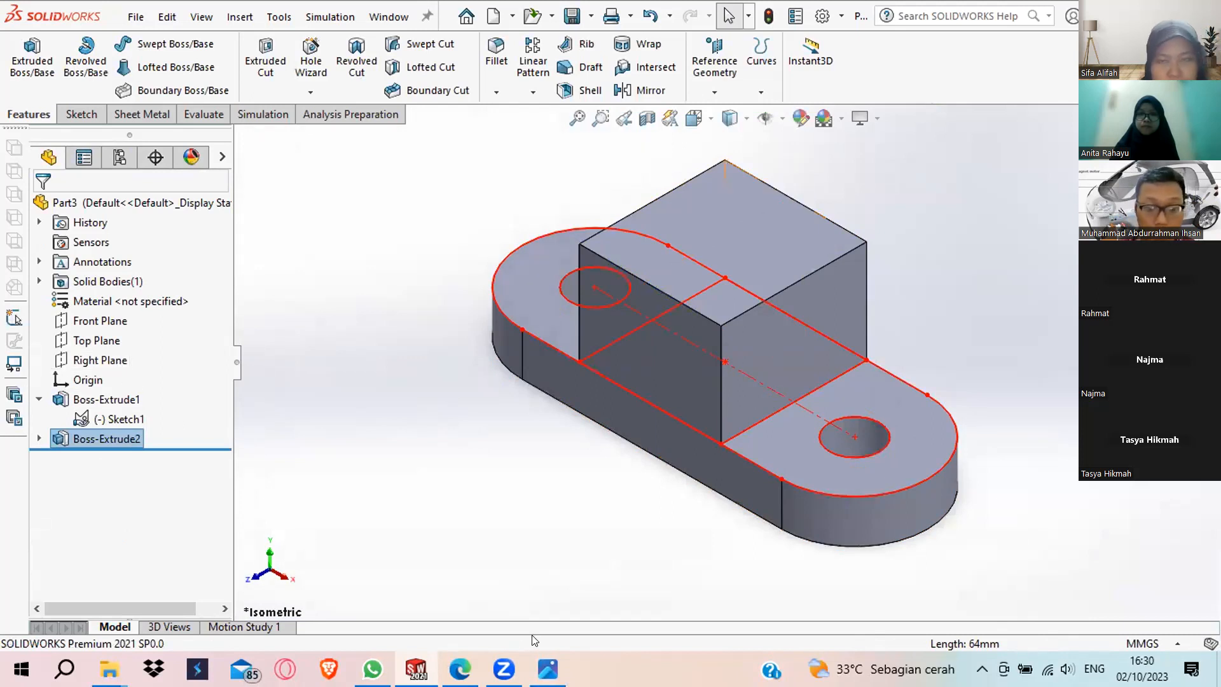
Check the bracket drawing for the block's cutout and start a new sketch on the Right Plane.
{"action": "left_click", "coordinate": [548, 669]}
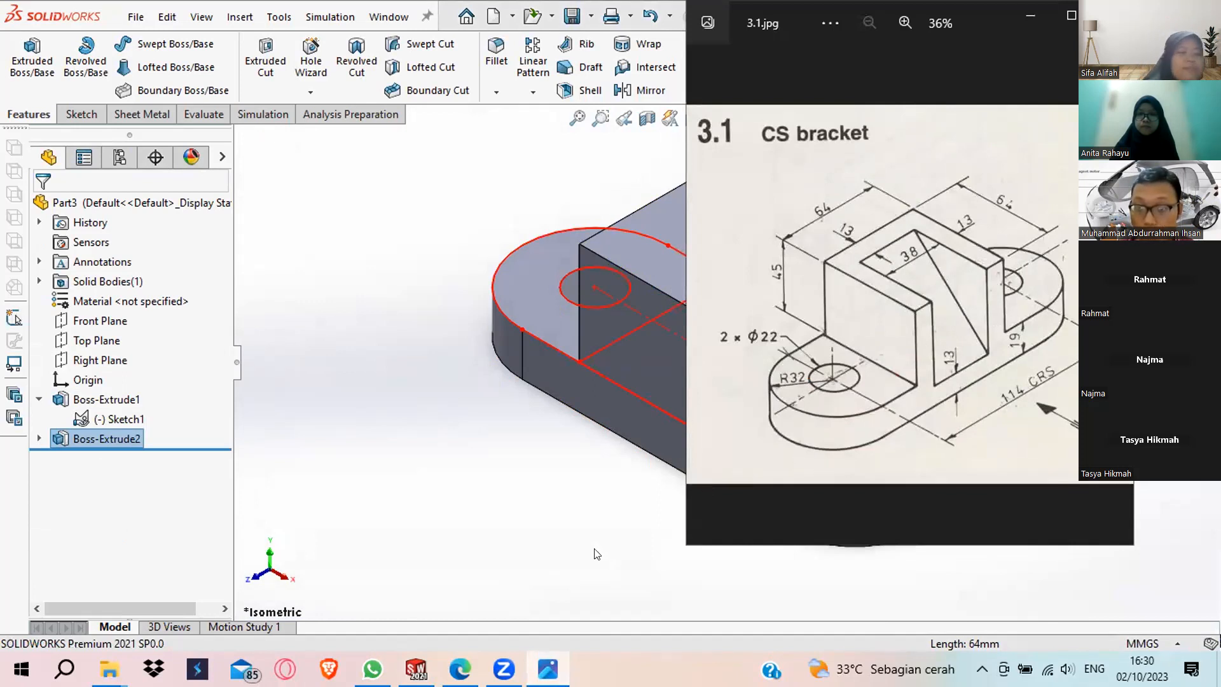
{"action": "left_click", "coordinate": [548, 669]}
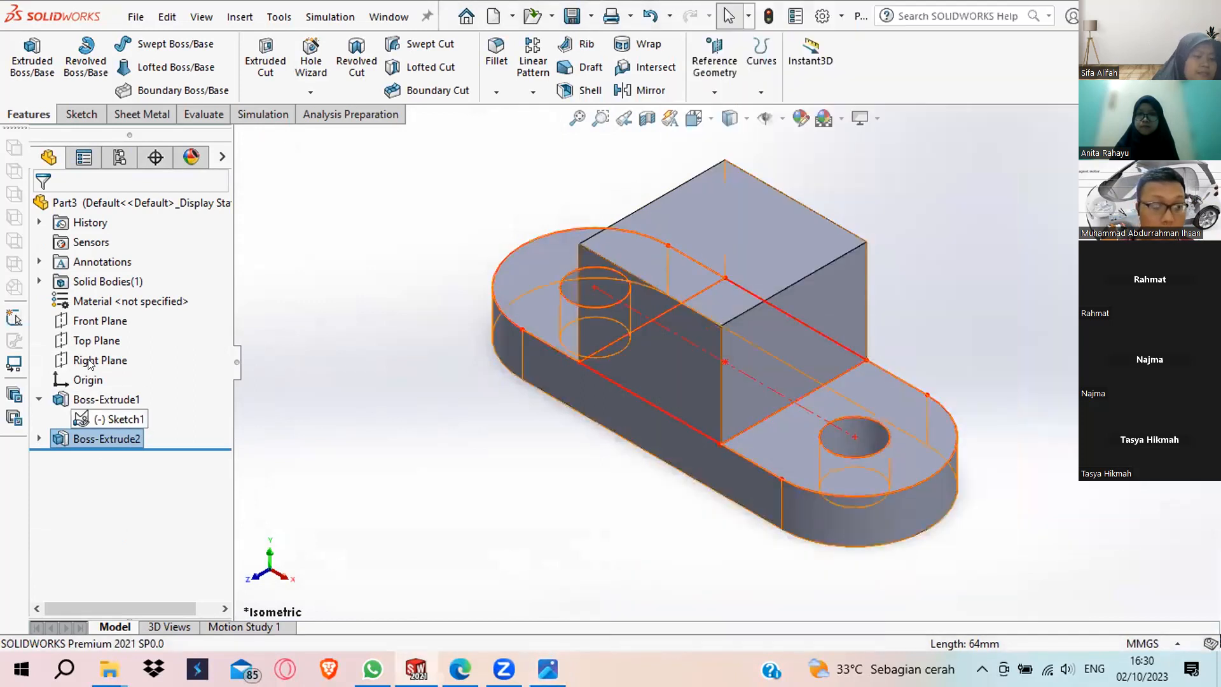
{"action": "right_click", "coordinate": [103, 356]}
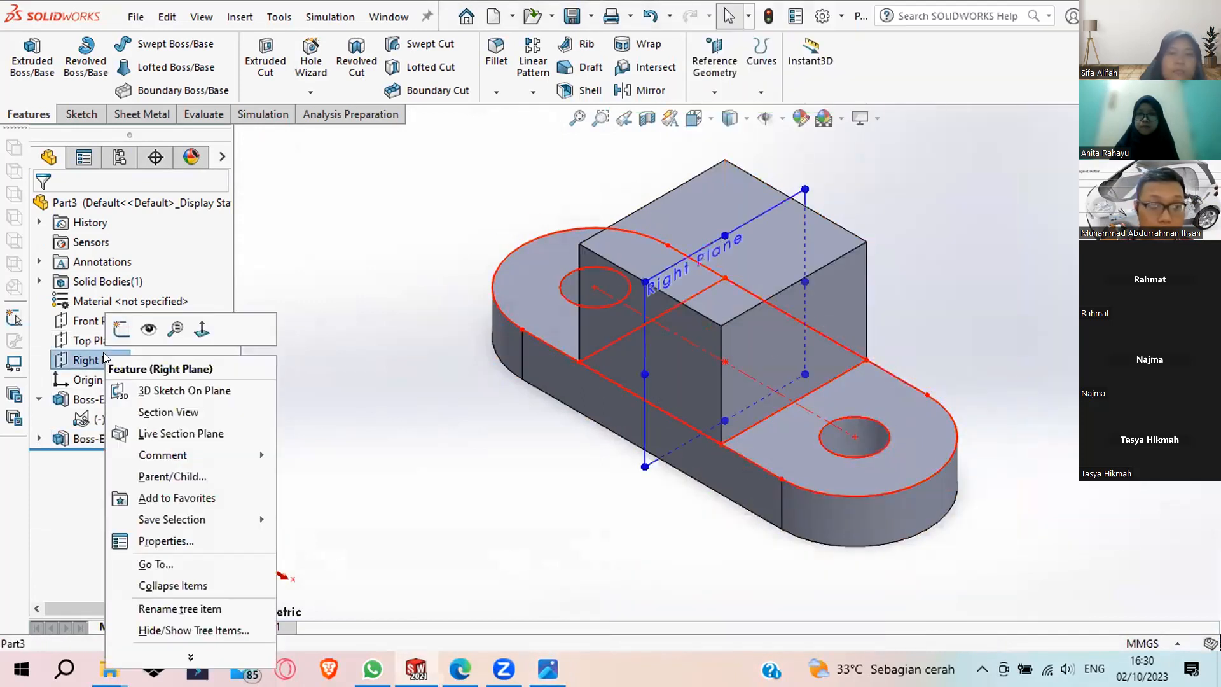
{"action": "left_click", "coordinate": [144, 328]}
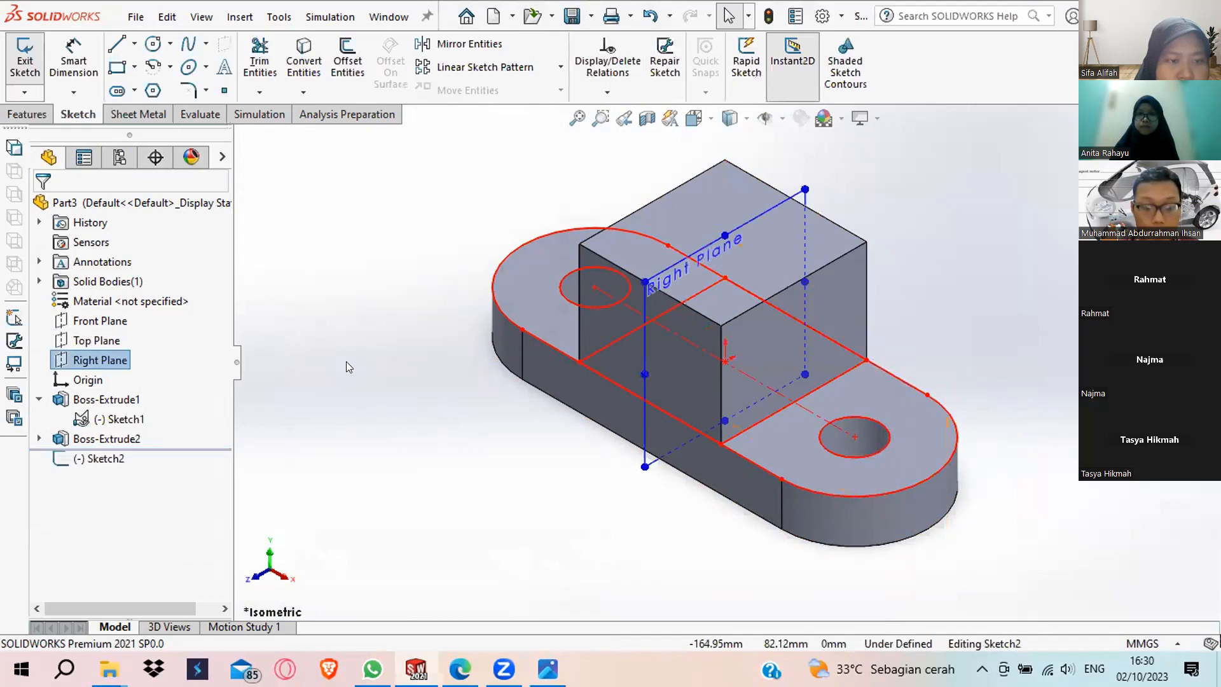
View the Right Plane sketch straight on and check the bracket drawing for the profile of the block's sloped cutout.
{"action": "key", "text": "ctrl+8"}
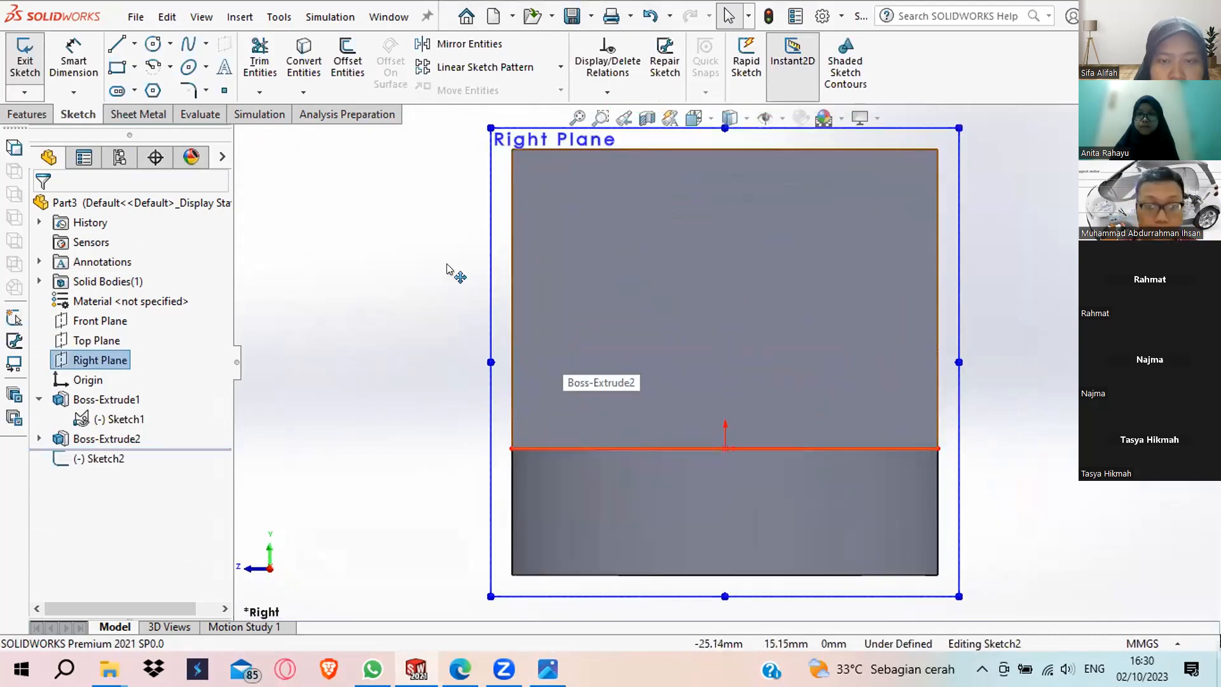
{"action": "left_click", "coordinate": [116, 43]}
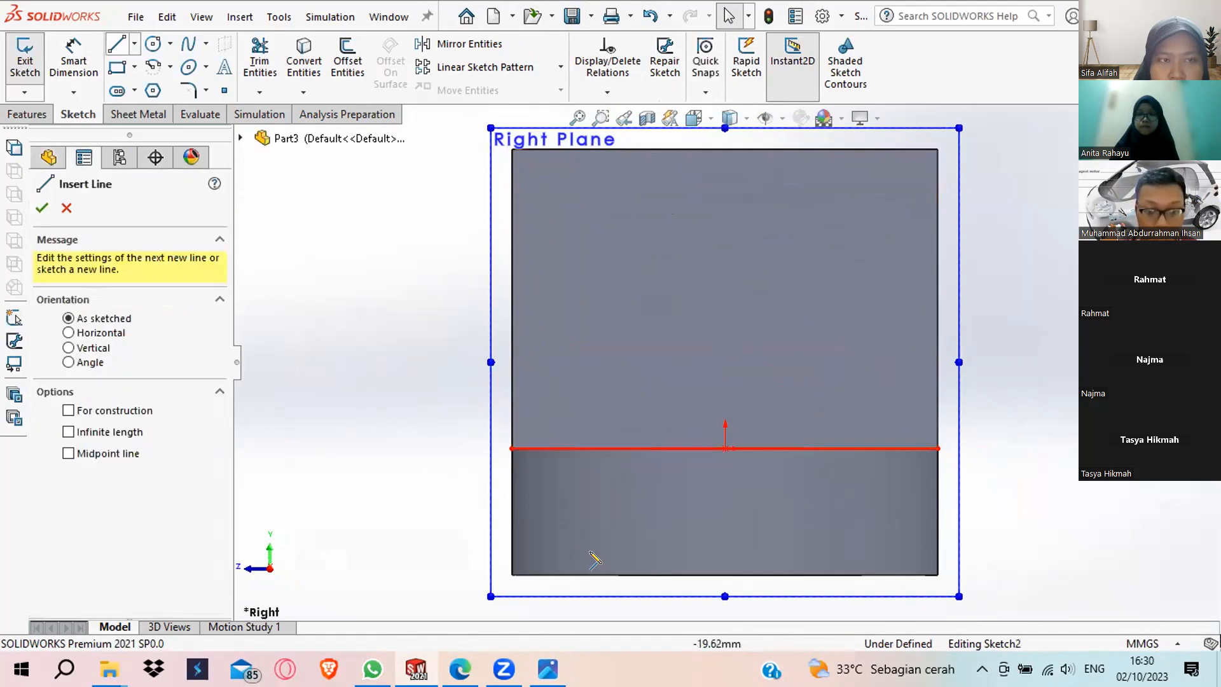
{"action": "left_click", "coordinate": [547, 668]}
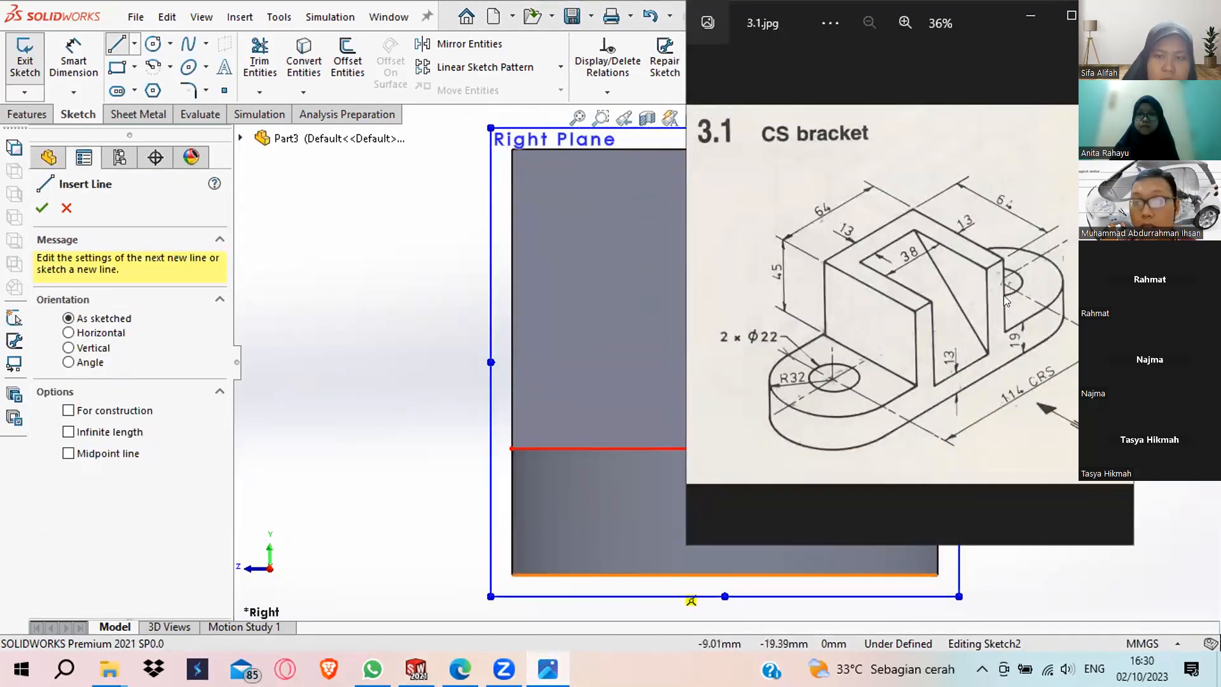
{"action": "left_click", "coordinate": [936, 130]}
{"action": "left_click_drag", "start_coordinate": [952, 229], "coordinate": [921, 211]}
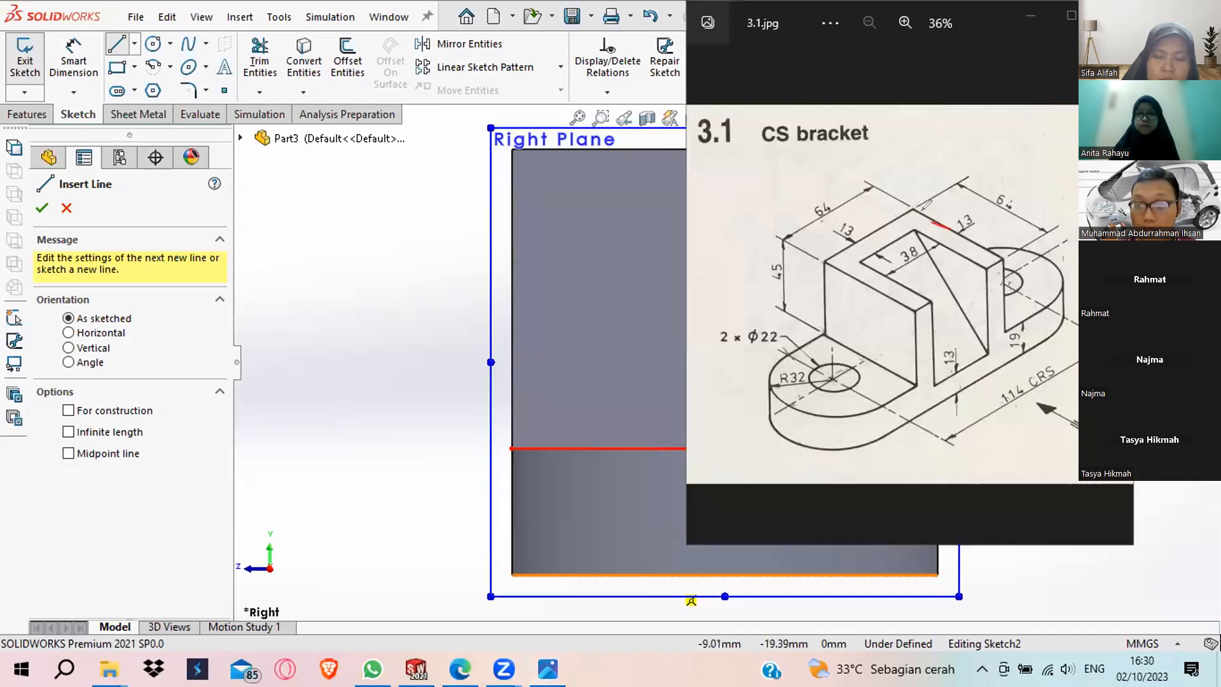
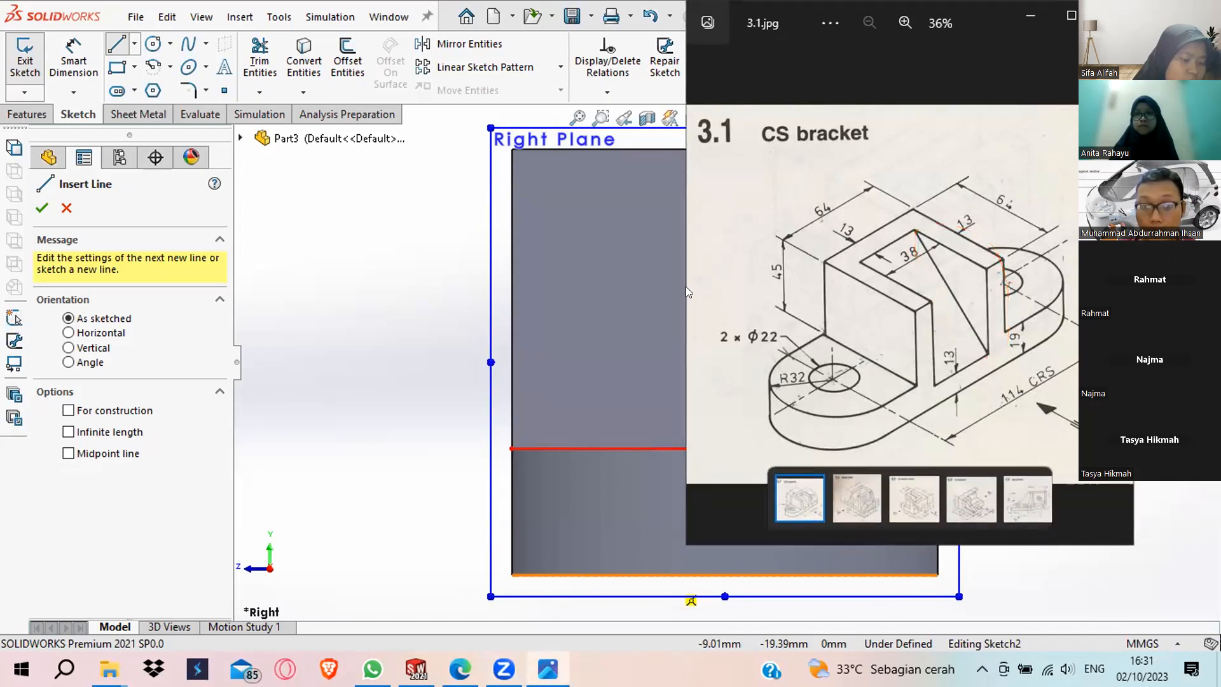
{"action": "left_click", "coordinate": [649, 291]}
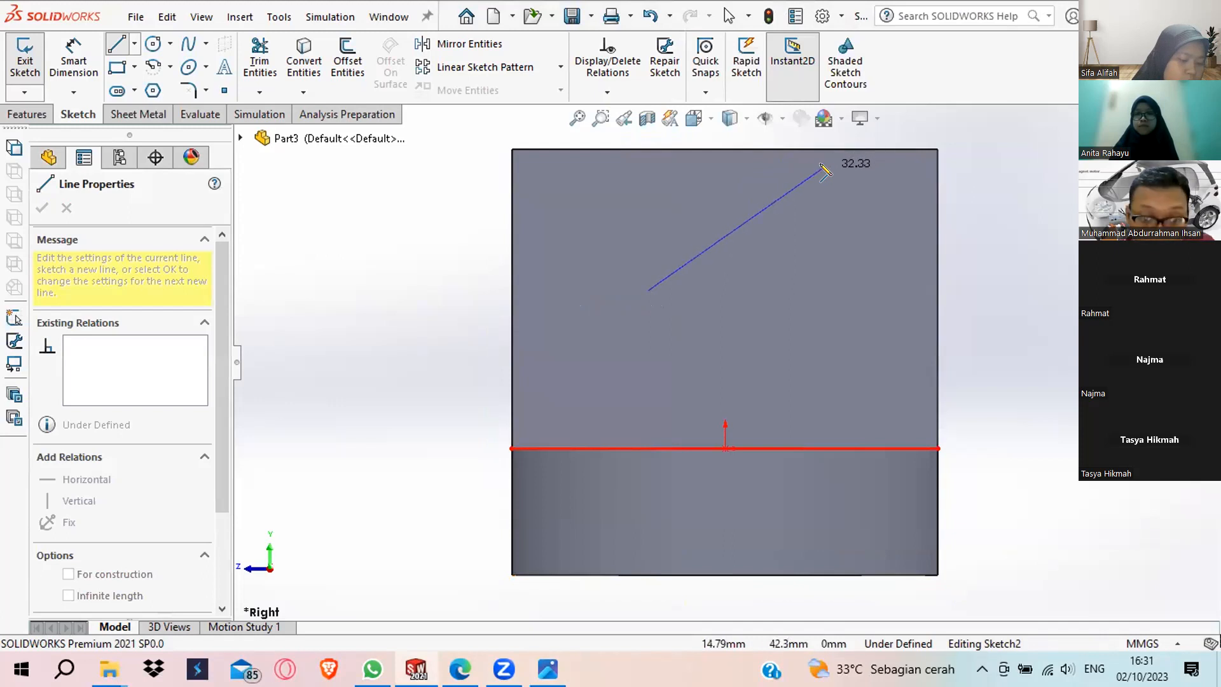
{"action": "key", "text": "Escape"}
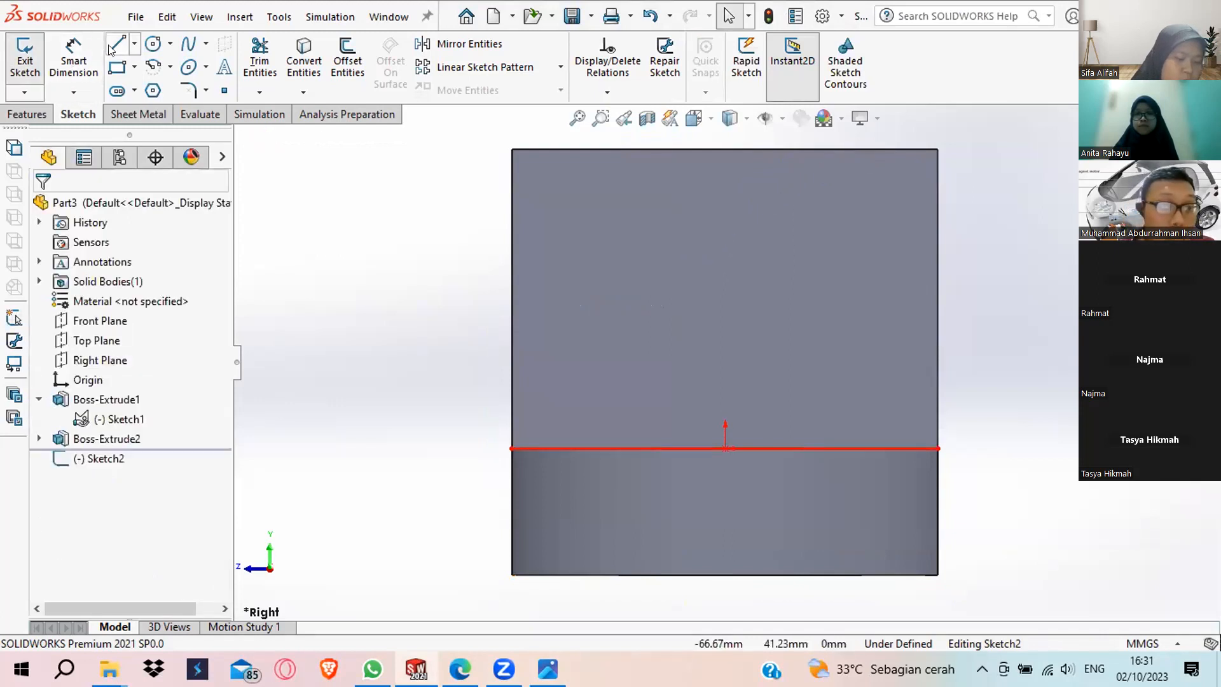
Sketch a closed triangle from the block's top edge down to the base's front side edge and up through the block's adjacent top corner.
{"action": "left_click", "coordinate": [112, 49]}
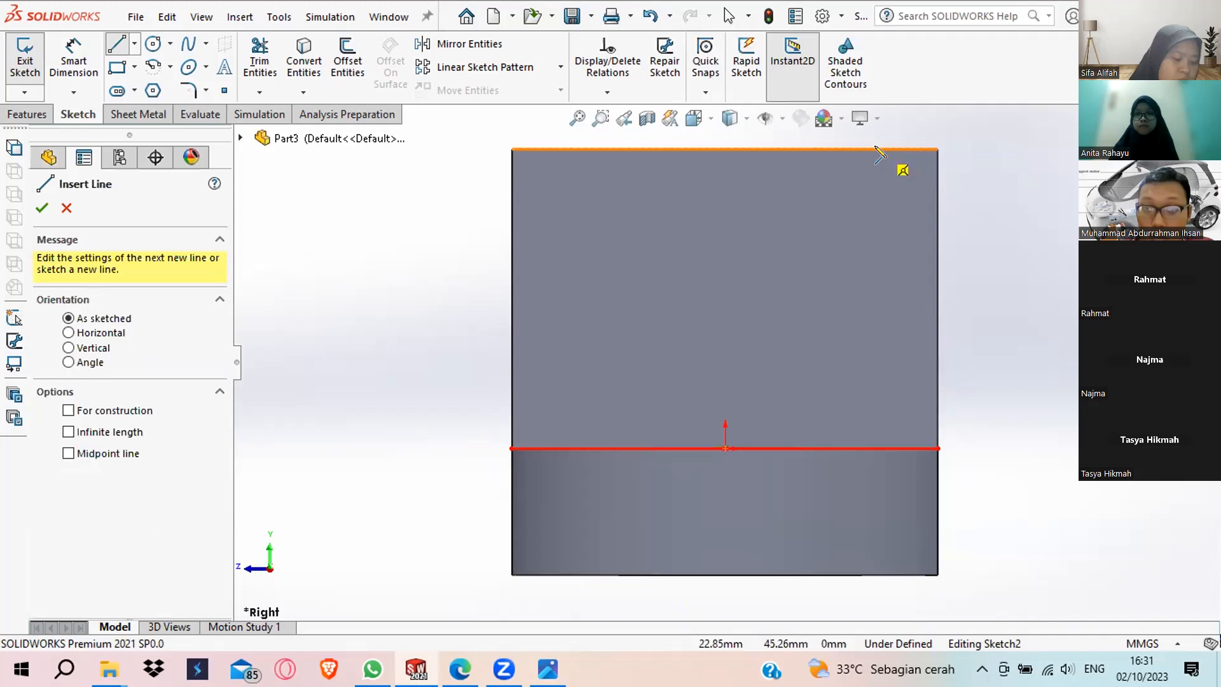
{"action": "left_click", "coordinate": [878, 150]}
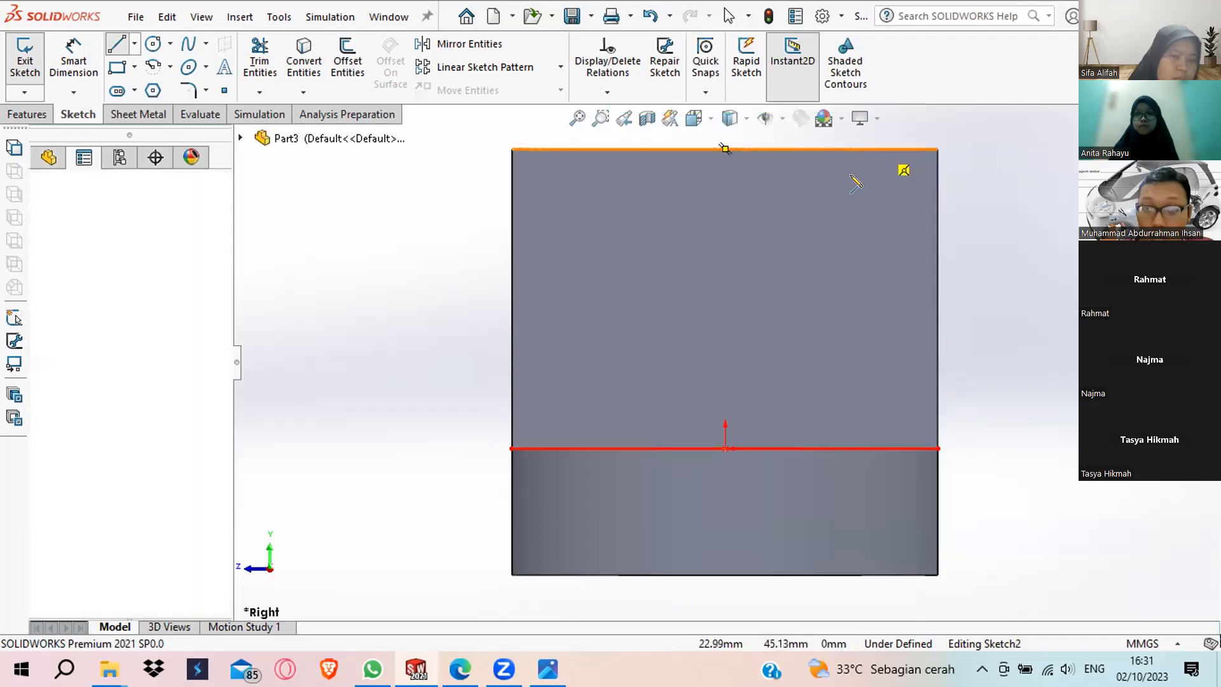
{"action": "left_click", "coordinate": [512, 501]}
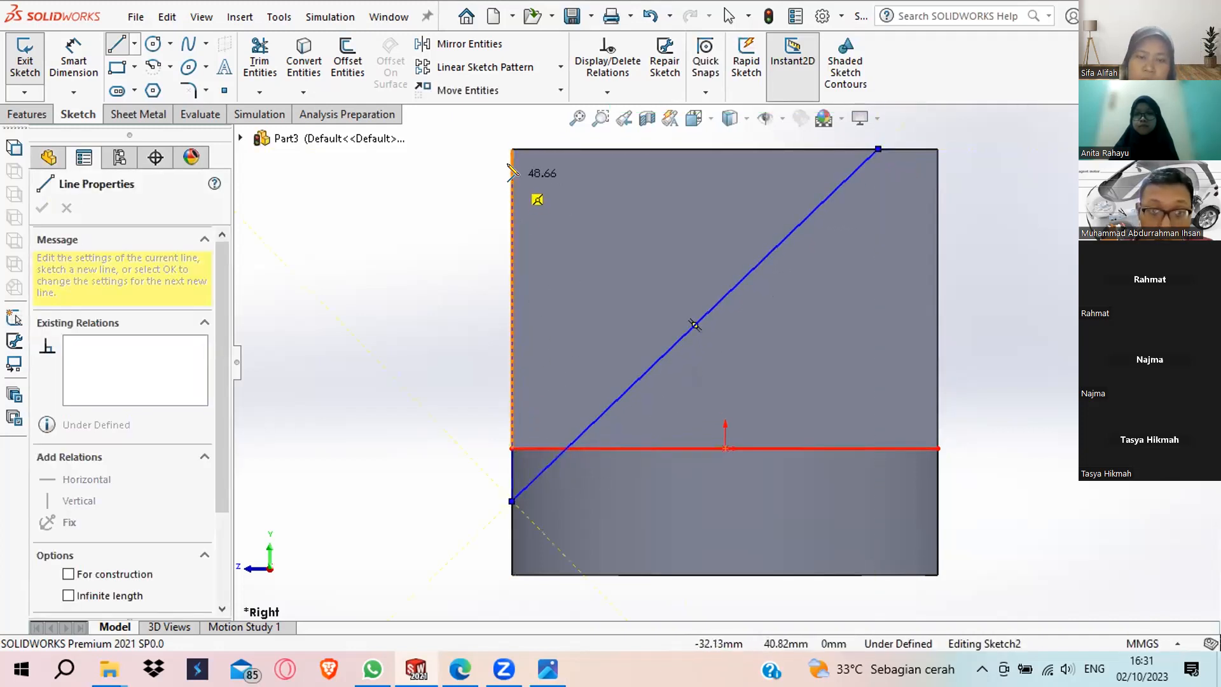
{"action": "left_click", "coordinate": [512, 149]}
{"action": "left_click", "coordinate": [876, 150]}
{"action": "key", "text": "Escape"}
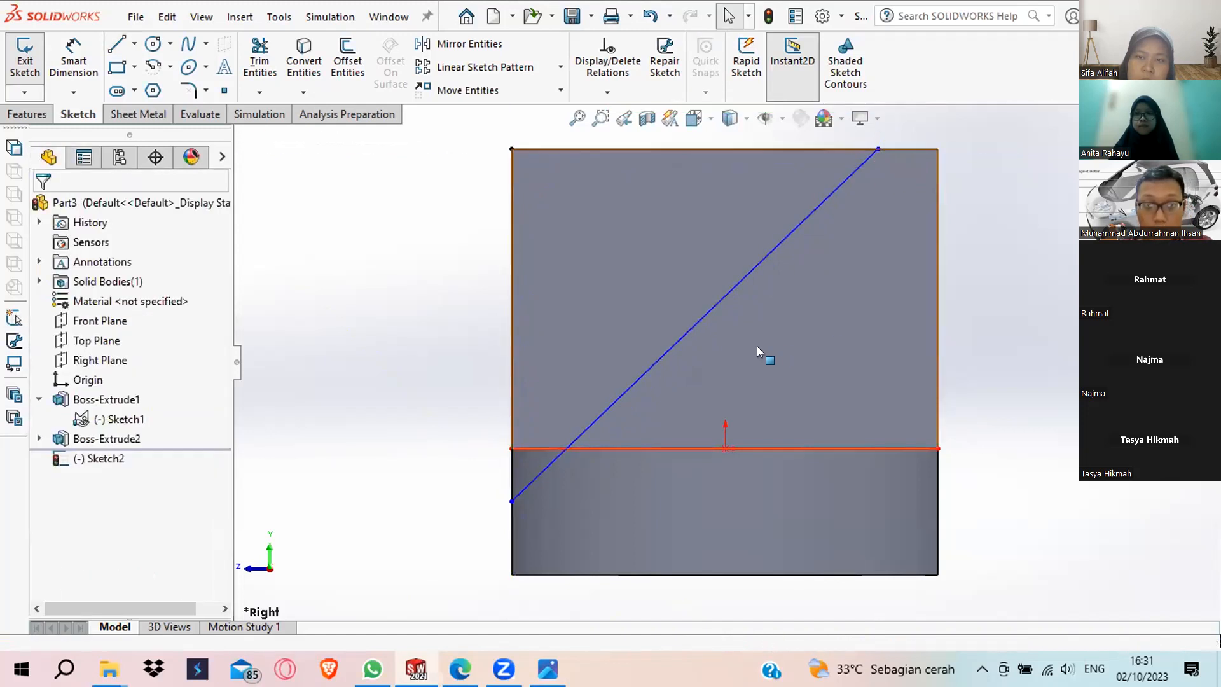
{"action": "middle_click_drag", "start_coordinate": [747, 337], "coordinate": [618, 405]}
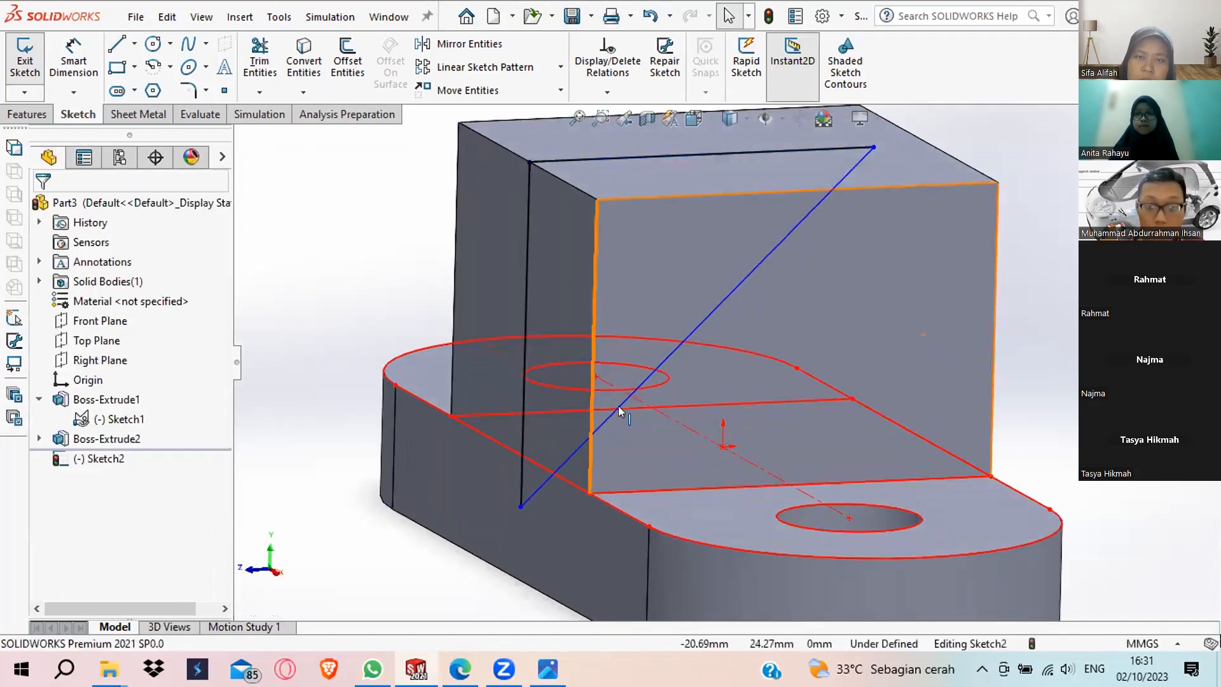
{"action": "middle_click_drag", "start_coordinate": [777, 422], "coordinate": [724, 380]}
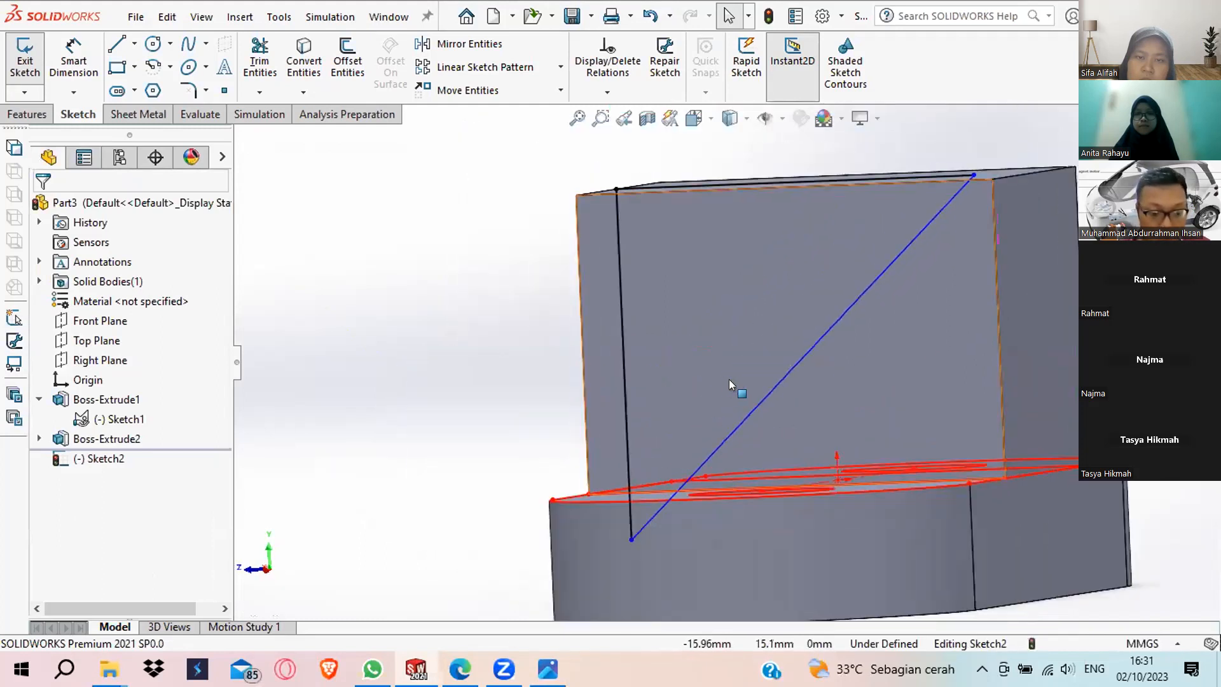
{"action": "key", "text": "ctrl+4"}
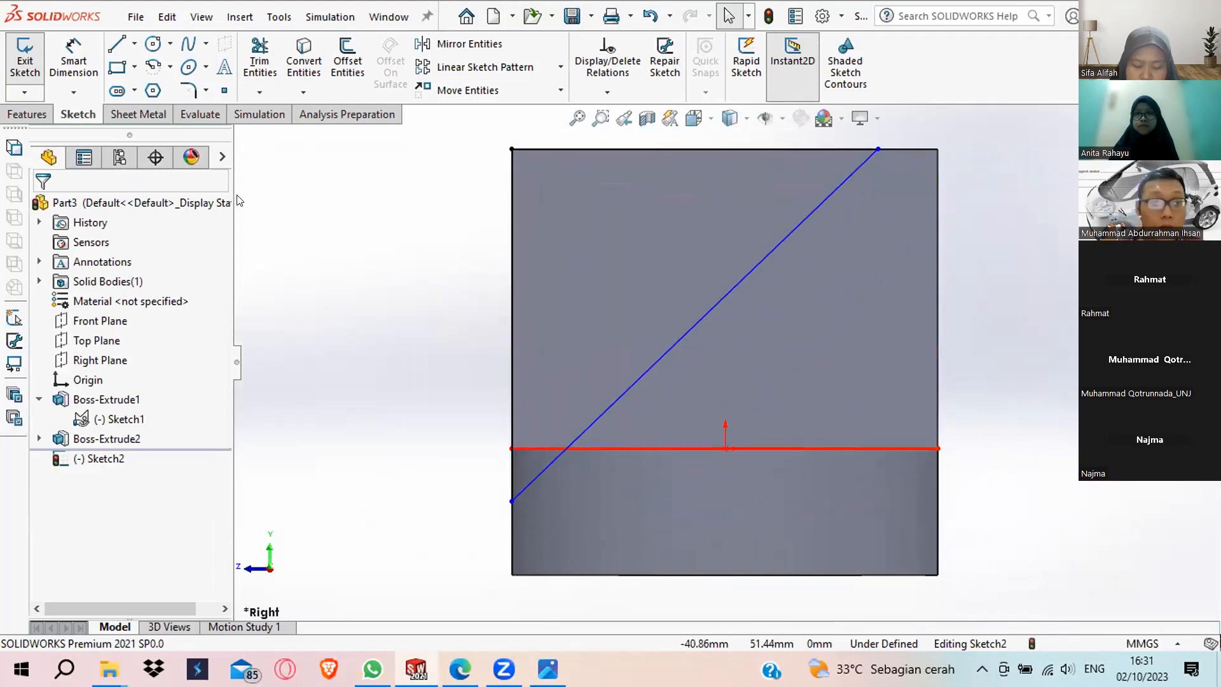
Check the bracket drawing and dimension the triangle's vertex on the top edge 13 mm from the block's far vertical edge.
{"action": "left_click", "coordinate": [92, 56]}
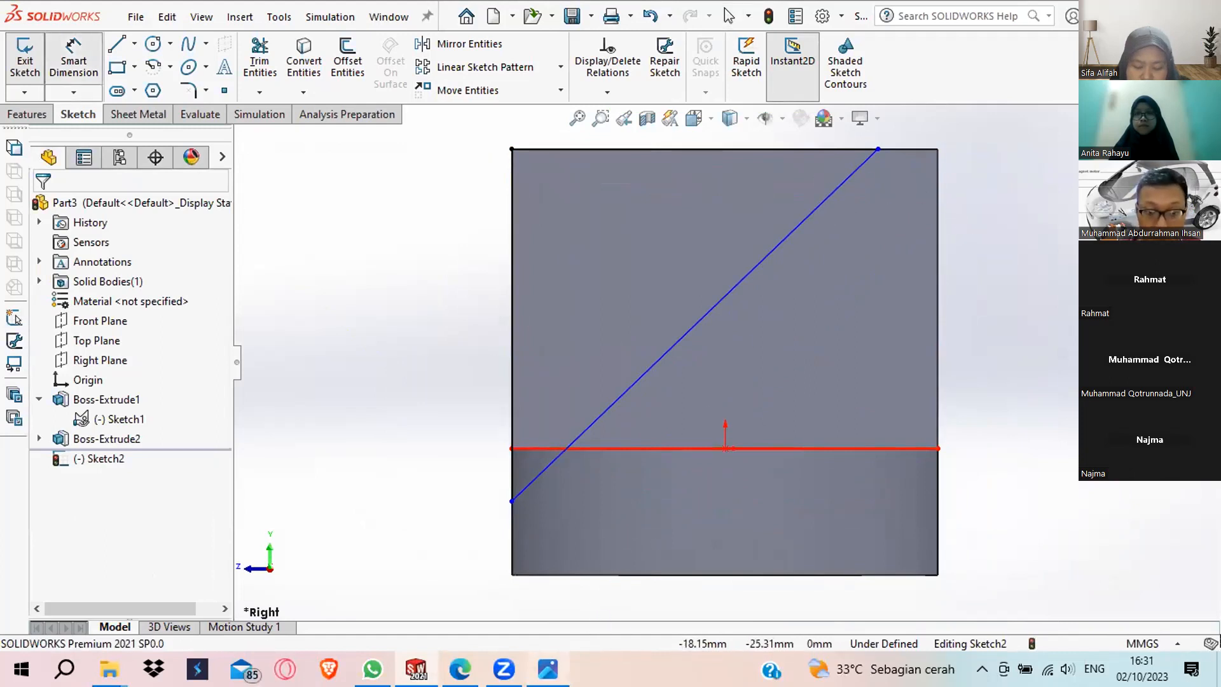
{"action": "left_click", "coordinate": [548, 669]}
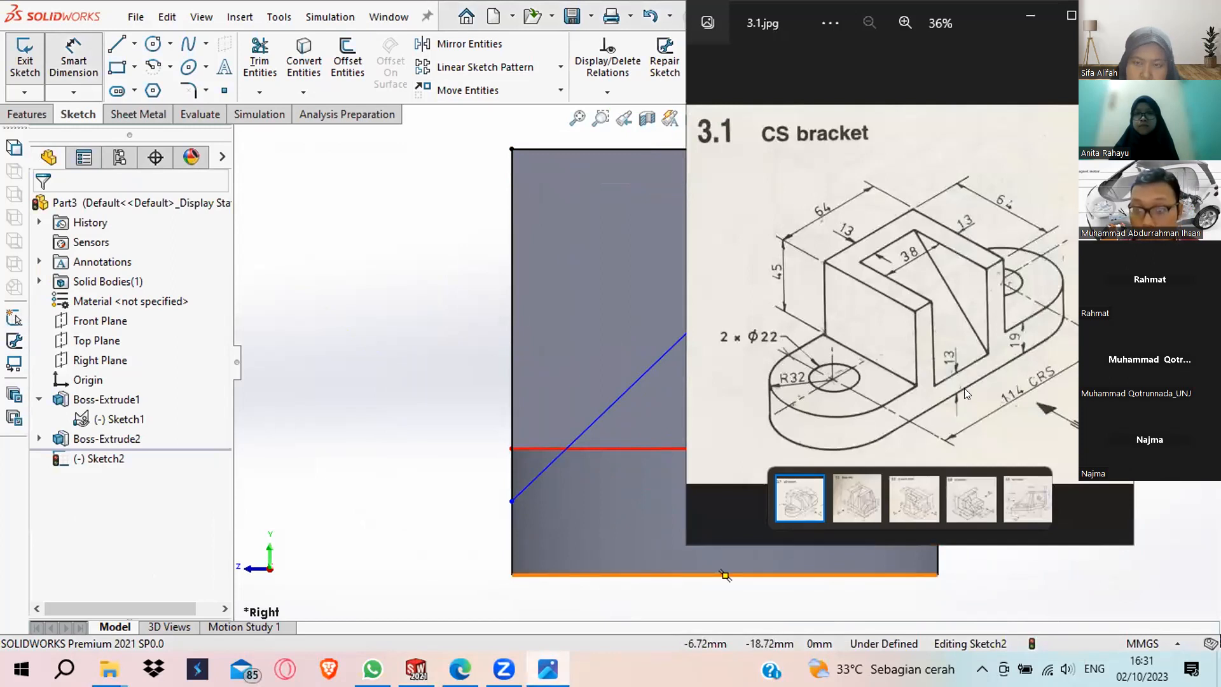
{"action": "left_click", "coordinate": [547, 669]}
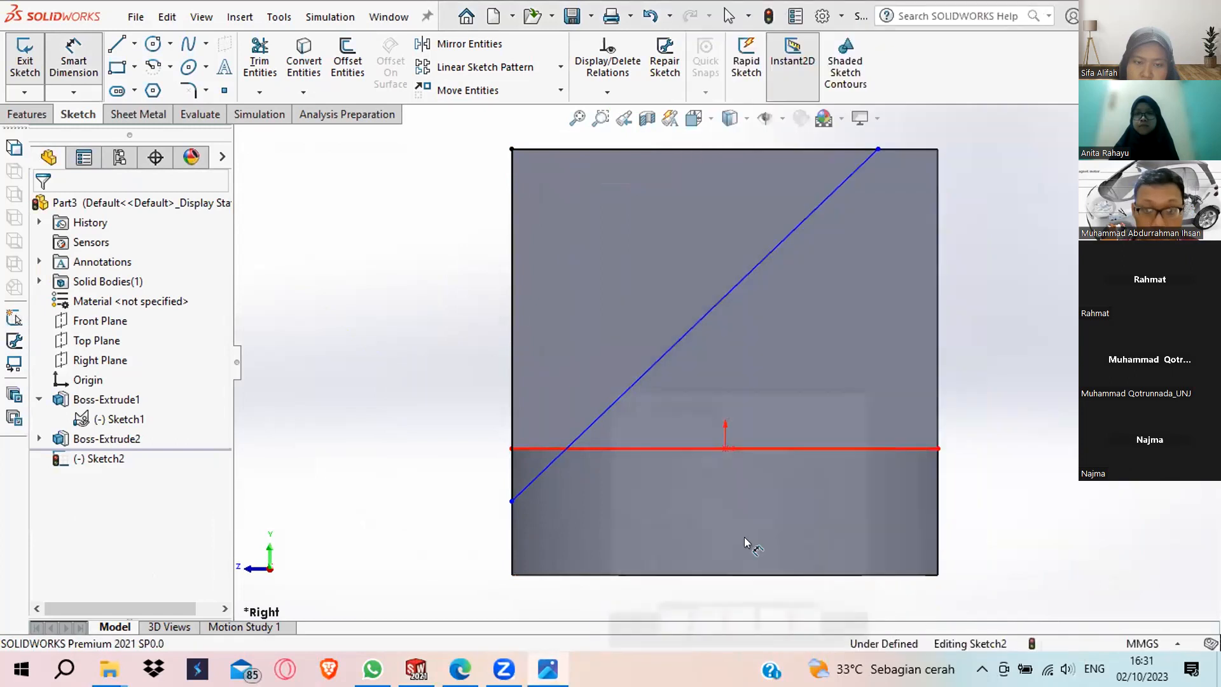
{"action": "left_click", "coordinate": [878, 150]}
{"action": "left_click", "coordinate": [938, 170]}
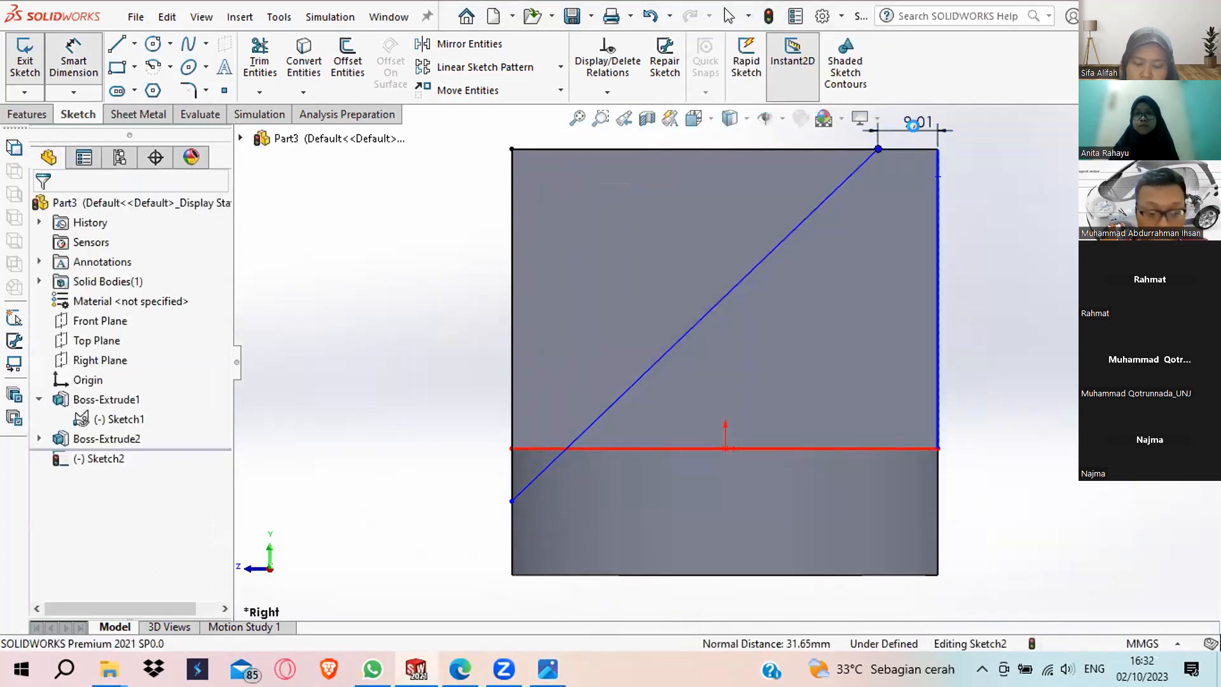
{"action": "left_click", "coordinate": [913, 125]}
{"action": "type", "text": "1"}
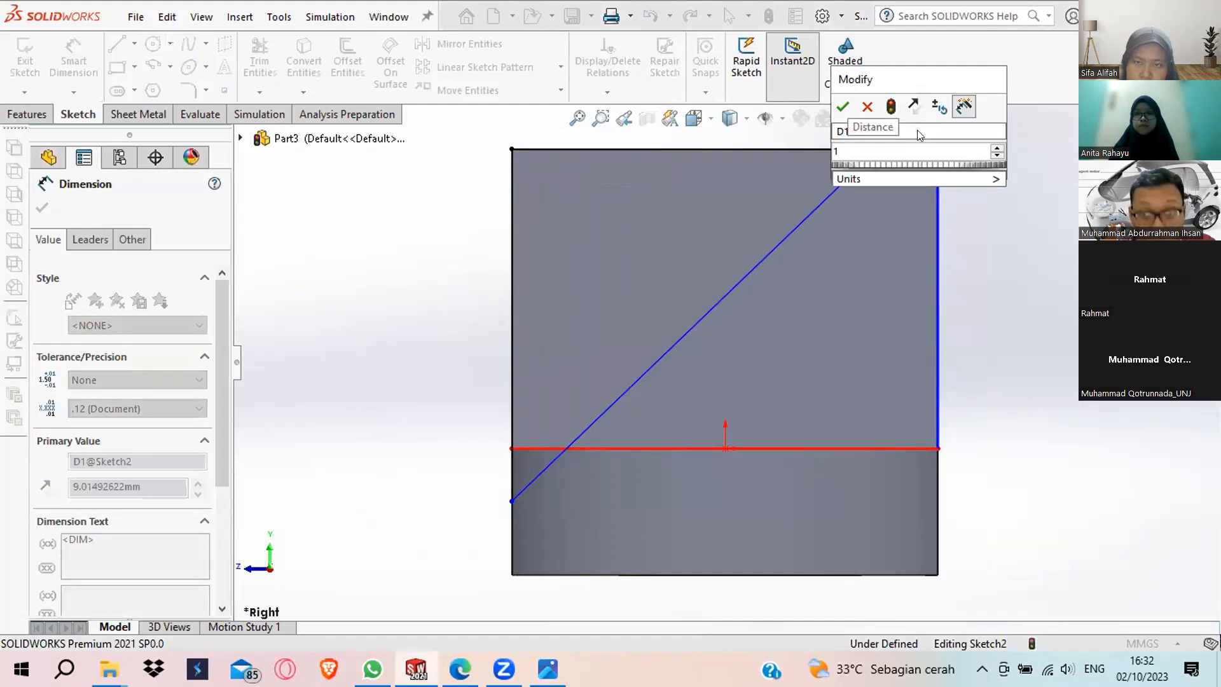
{"action": "type", "text": "3"}
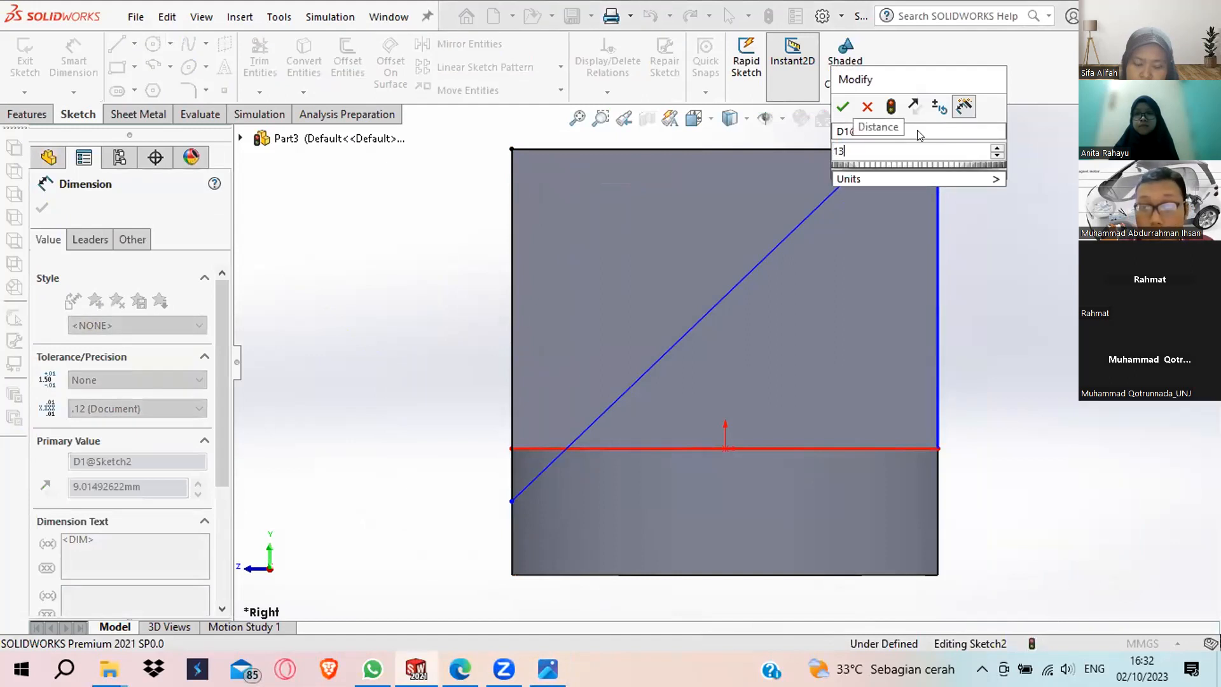
{"action": "key", "text": "Return"}
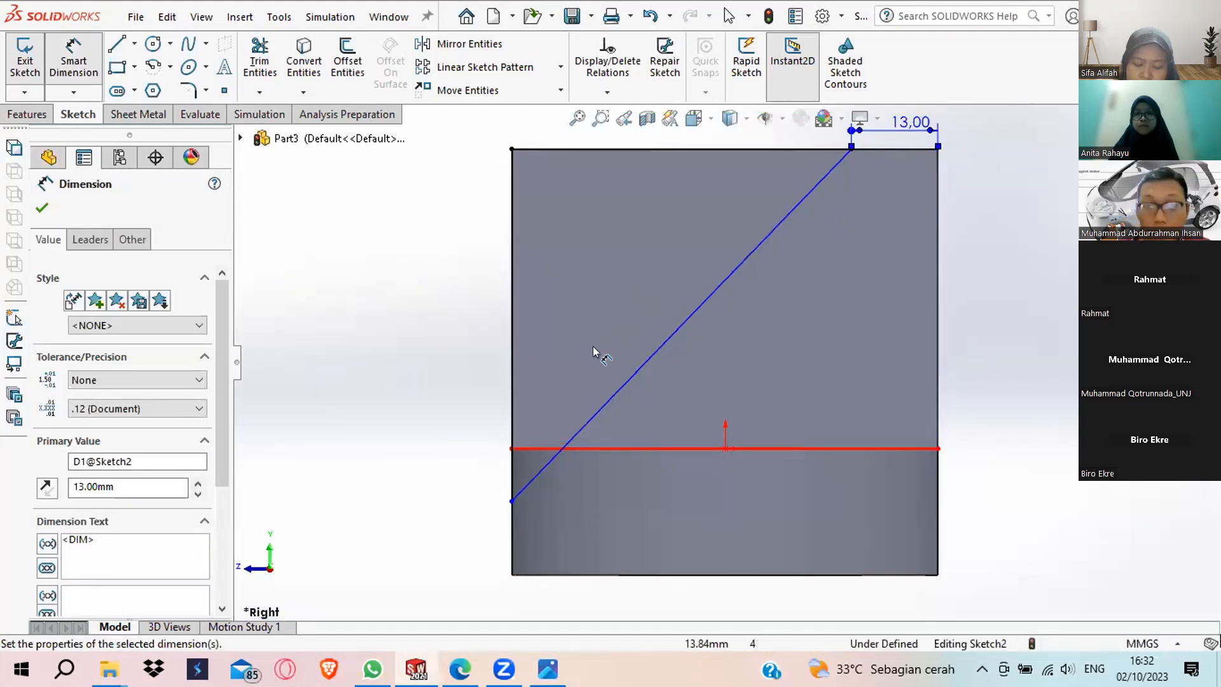
Dimension the triangle's lowest vertex 13 mm above the base's bottom edge and exit the sketch.
{"action": "left_click", "coordinate": [512, 501]}
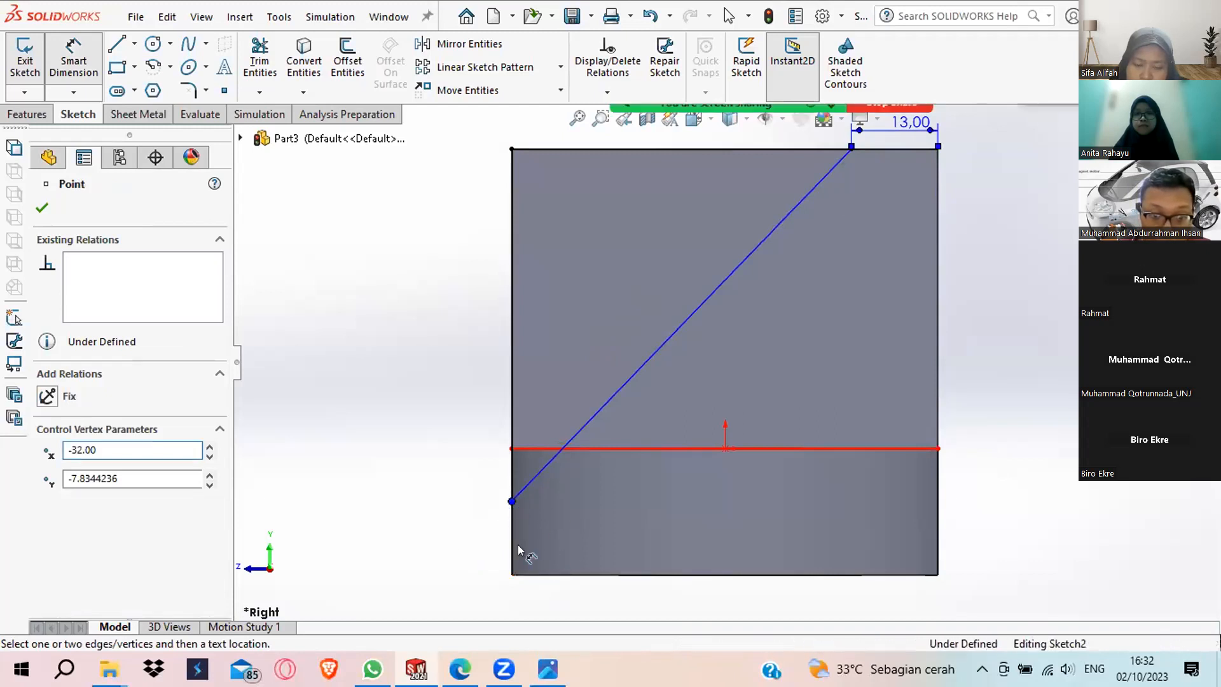
{"action": "left_click", "coordinate": [535, 569]}
{"action": "left_click", "coordinate": [534, 574]}
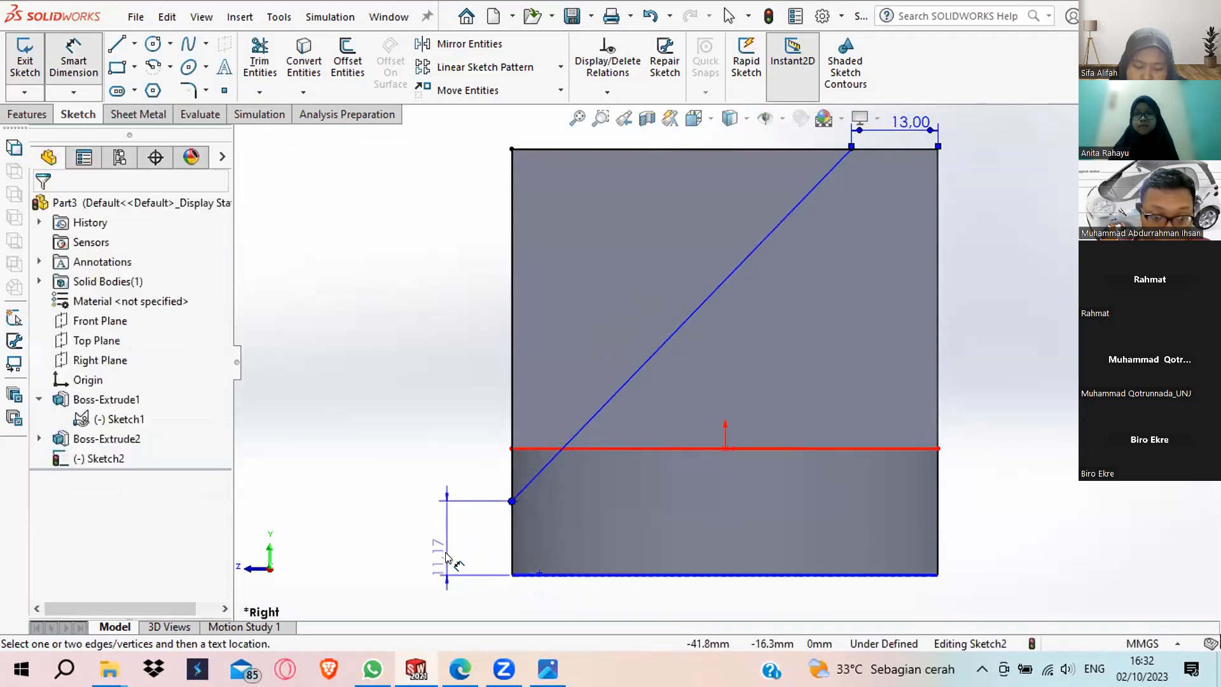
{"action": "left_click", "coordinate": [445, 557]}
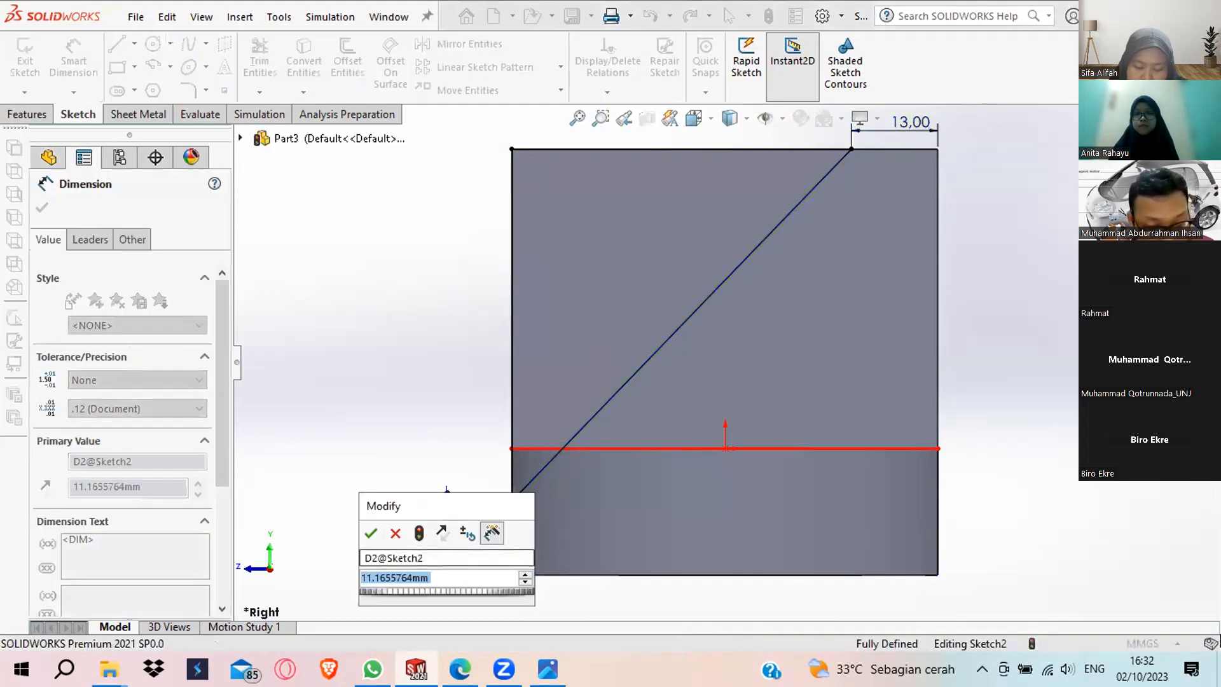
{"action": "type", "text": "13"}
{"action": "key", "text": "Return"}
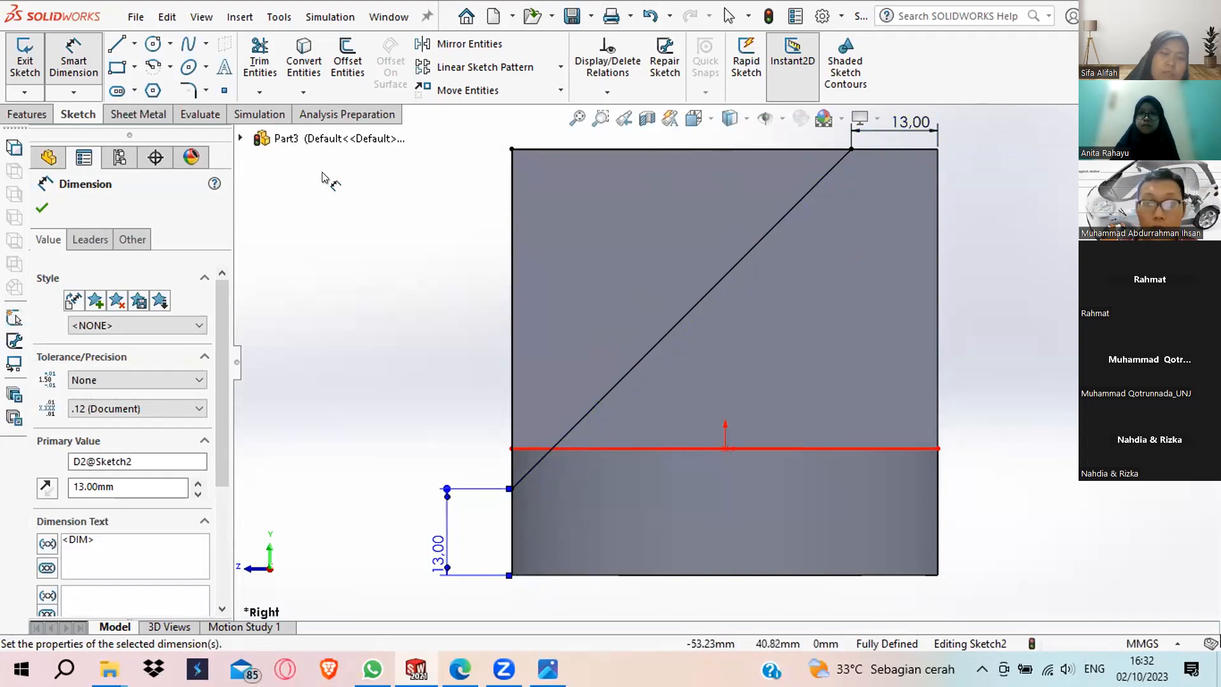
{"action": "left_click", "coordinate": [67, 56]}
{"action": "left_click", "coordinate": [25, 60]}
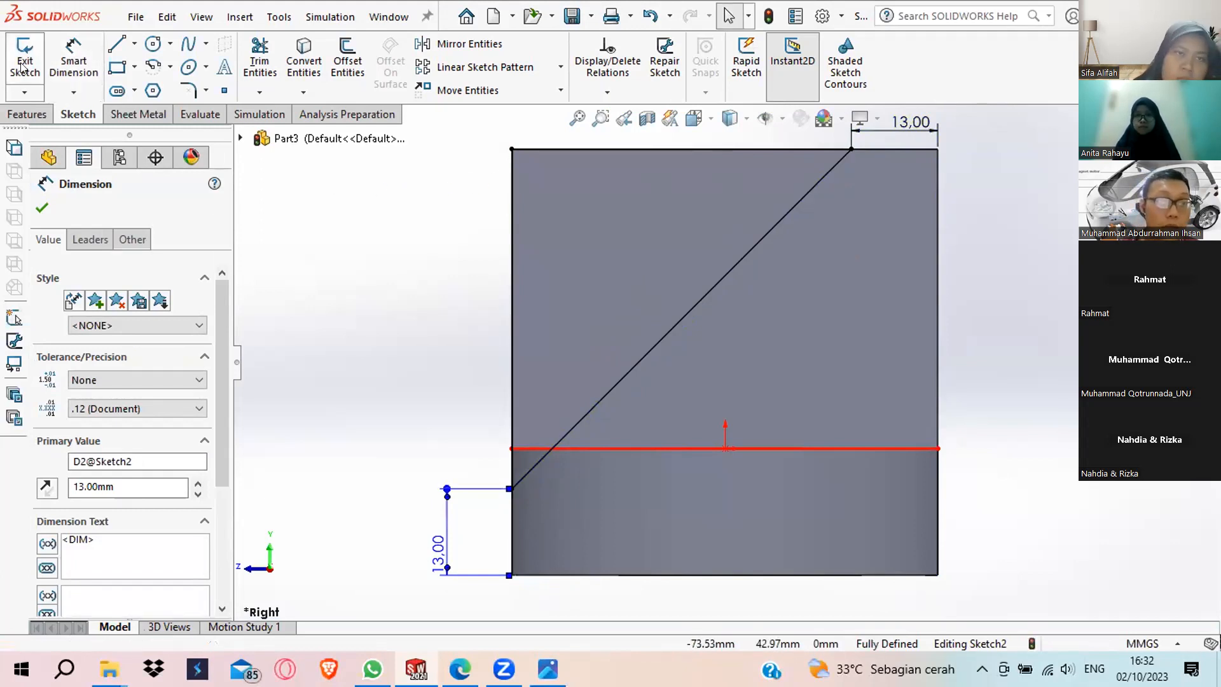
Start an Extruded Cut from the triangle sketch, check the bracket drawing and set the end condition to Mid Plane.
{"action": "middle_click_drag", "start_coordinate": [415, 305], "coordinate": [436, 315]}
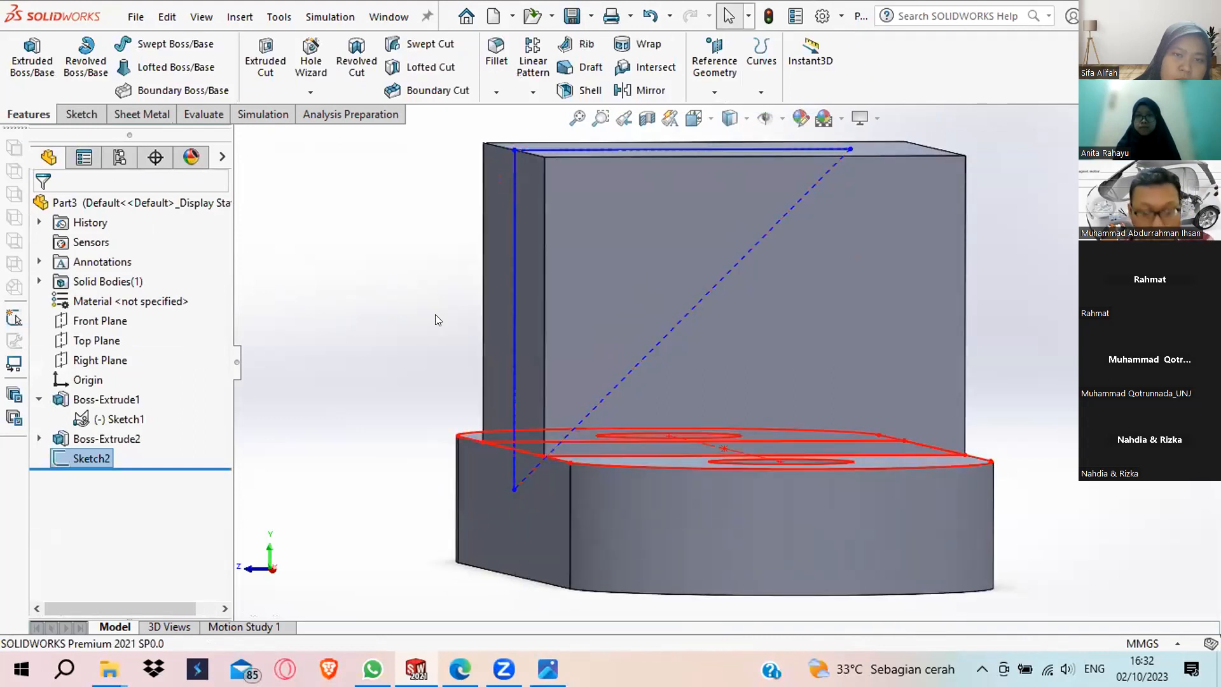
{"action": "key", "text": "ctrl+7"}
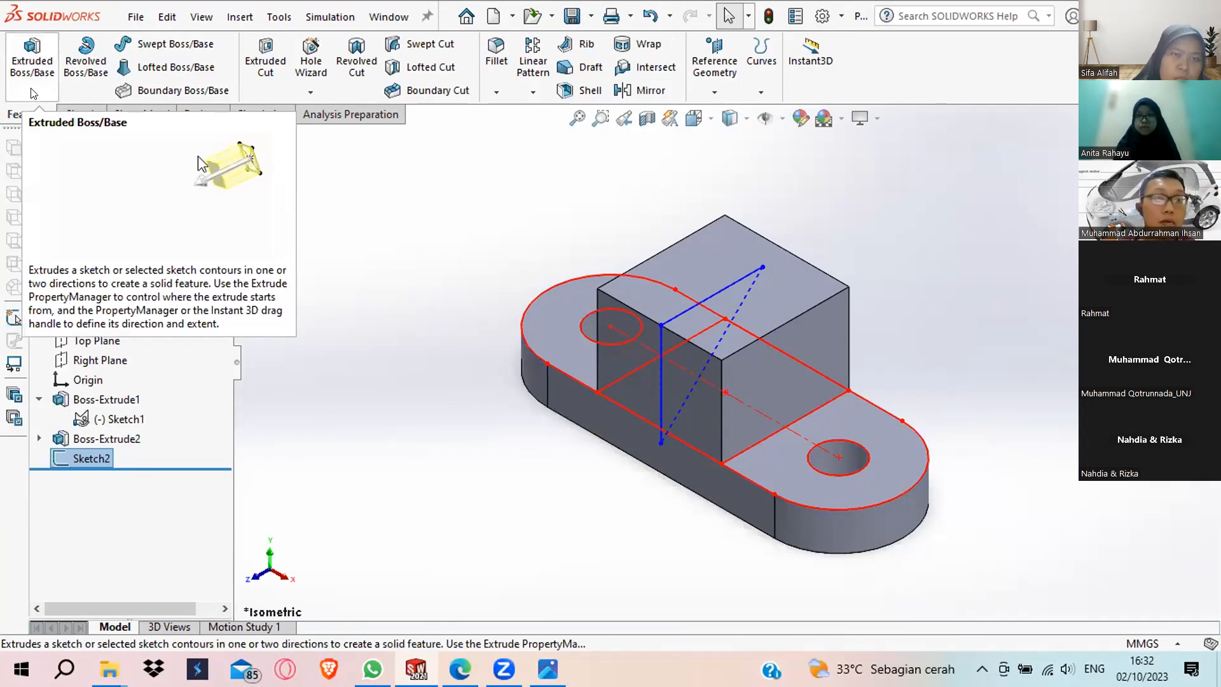
{"action": "left_click", "coordinate": [253, 56]}
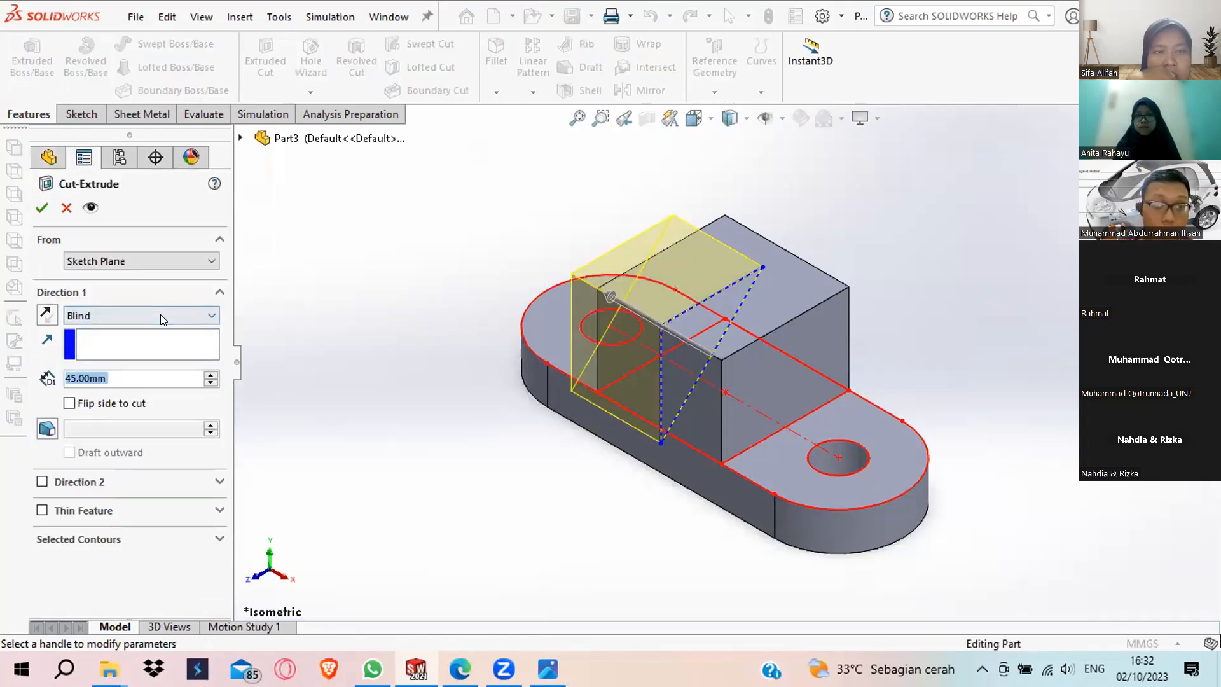
{"action": "left_click", "coordinate": [553, 666]}
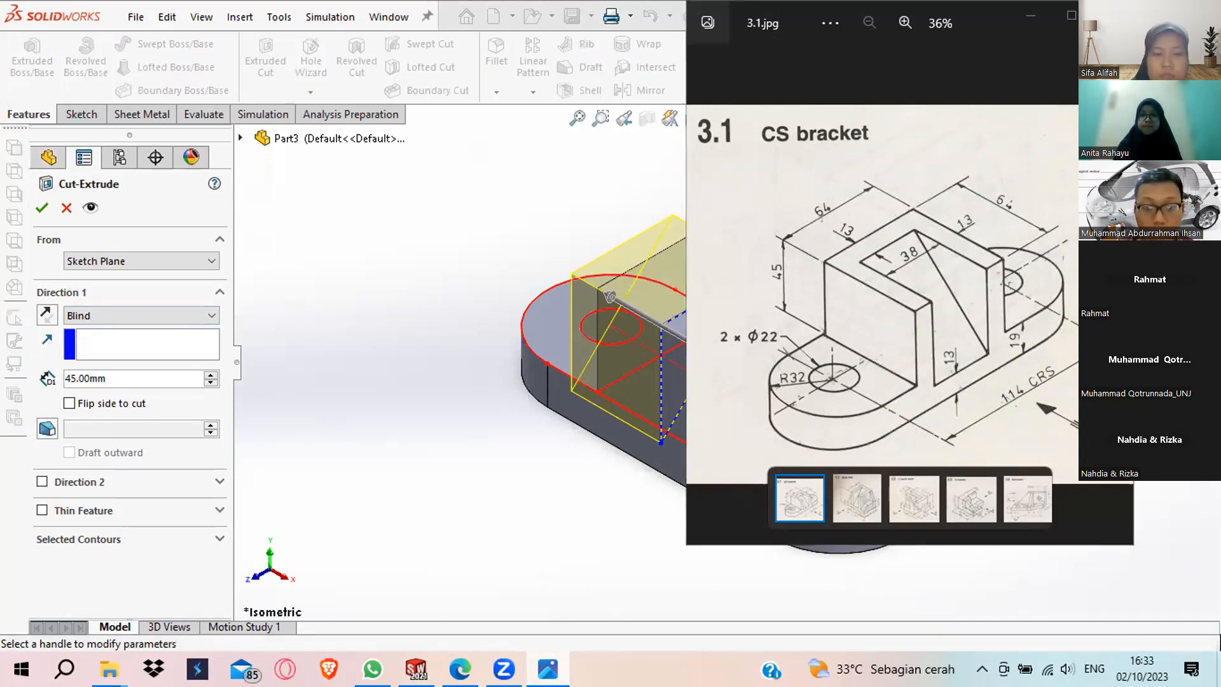
{"action": "left_click", "coordinate": [549, 669]}
{"action": "left_click", "coordinate": [136, 317]}
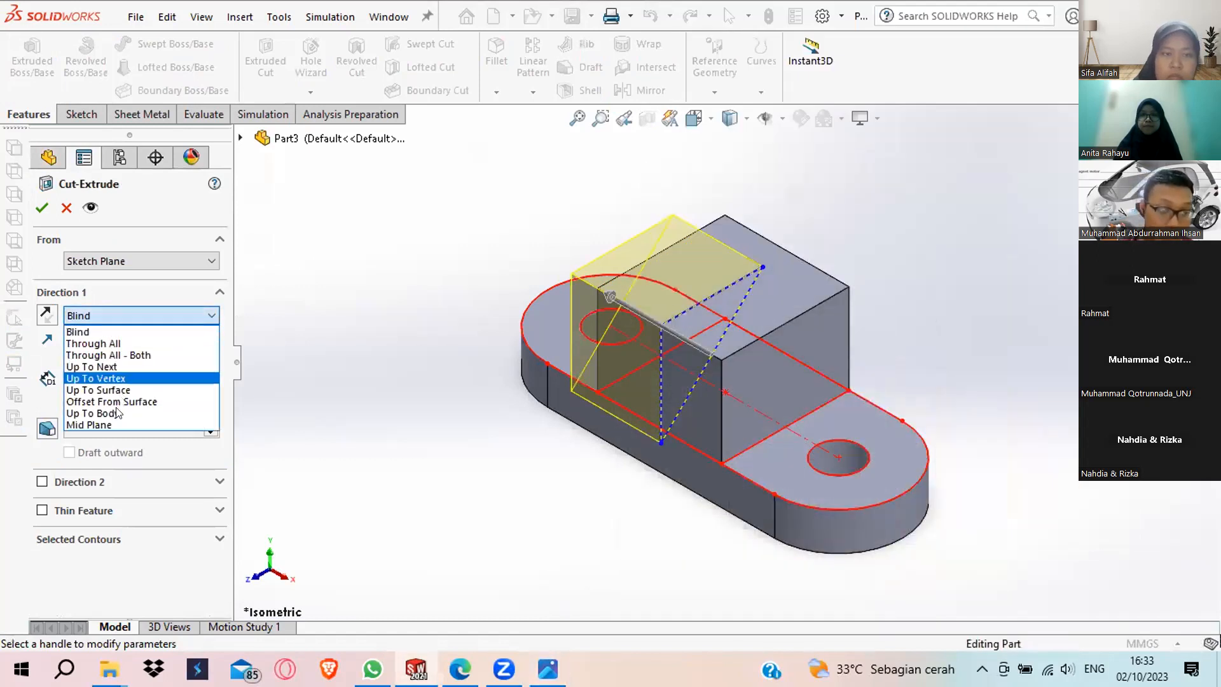
{"action": "left_click", "coordinate": [113, 417]}
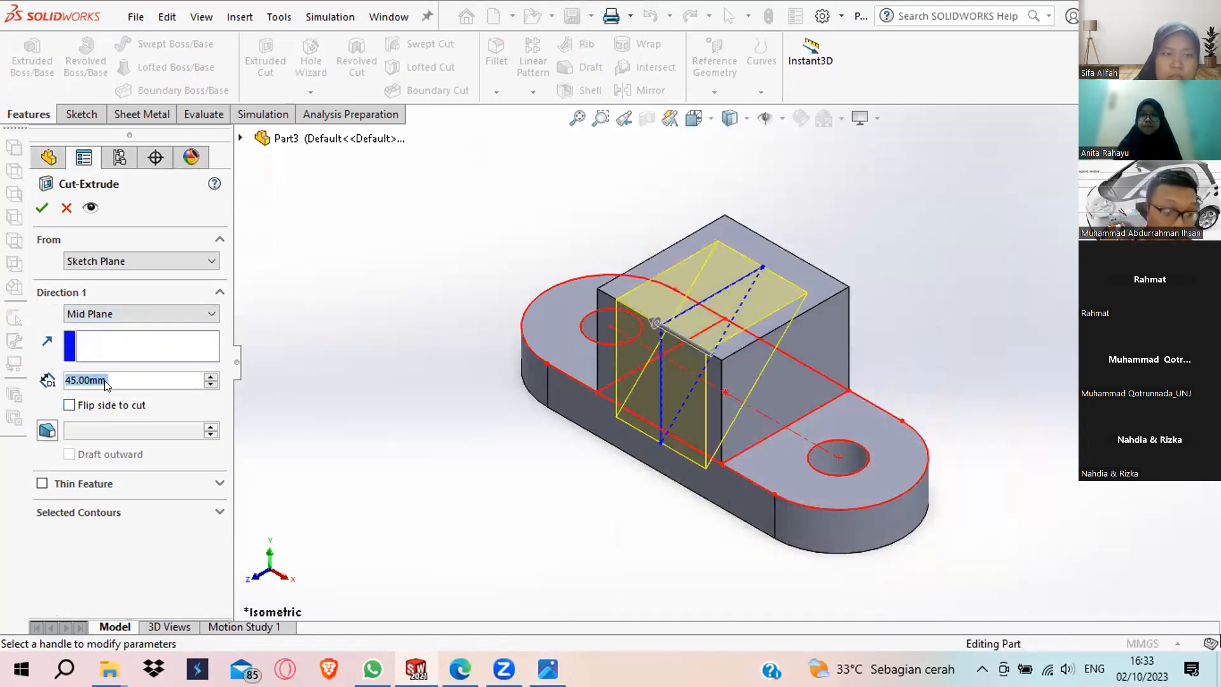
Check the drawing for the slot width, set the cut depth to 38 mm and complete the cut.
{"action": "left_click", "coordinate": [548, 668]}
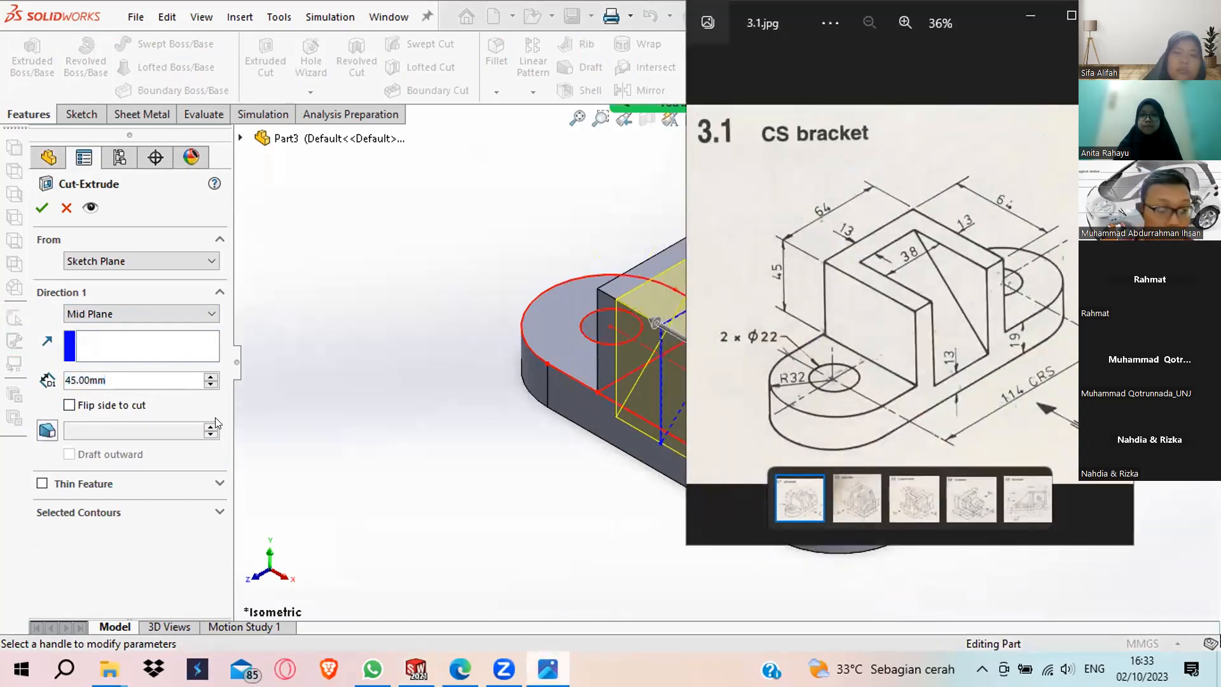
{"action": "left_click", "coordinate": [141, 382]}
{"action": "left_click_drag", "start_coordinate": [107, 381], "coordinate": [46, 386]}
{"action": "type", "text": "38"}
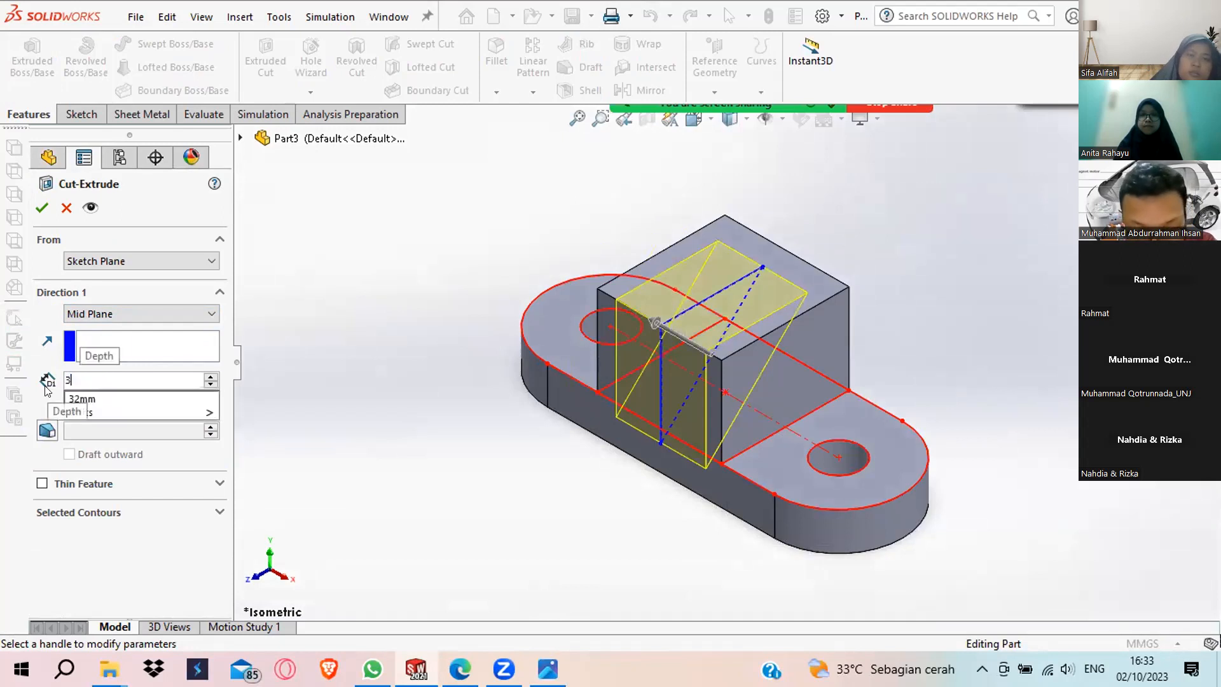
{"action": "mouse_move", "coordinate": [75, 407]}
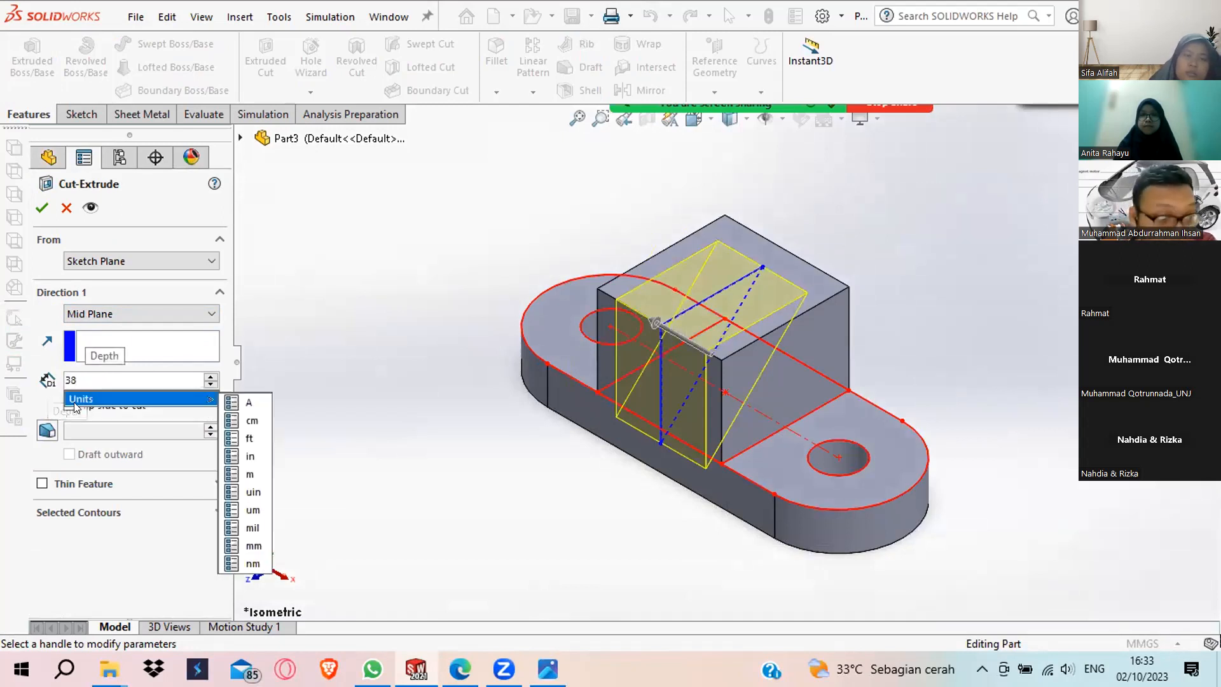
{"action": "key", "text": "Return"}
{"action": "left_click", "coordinate": [42, 208]}
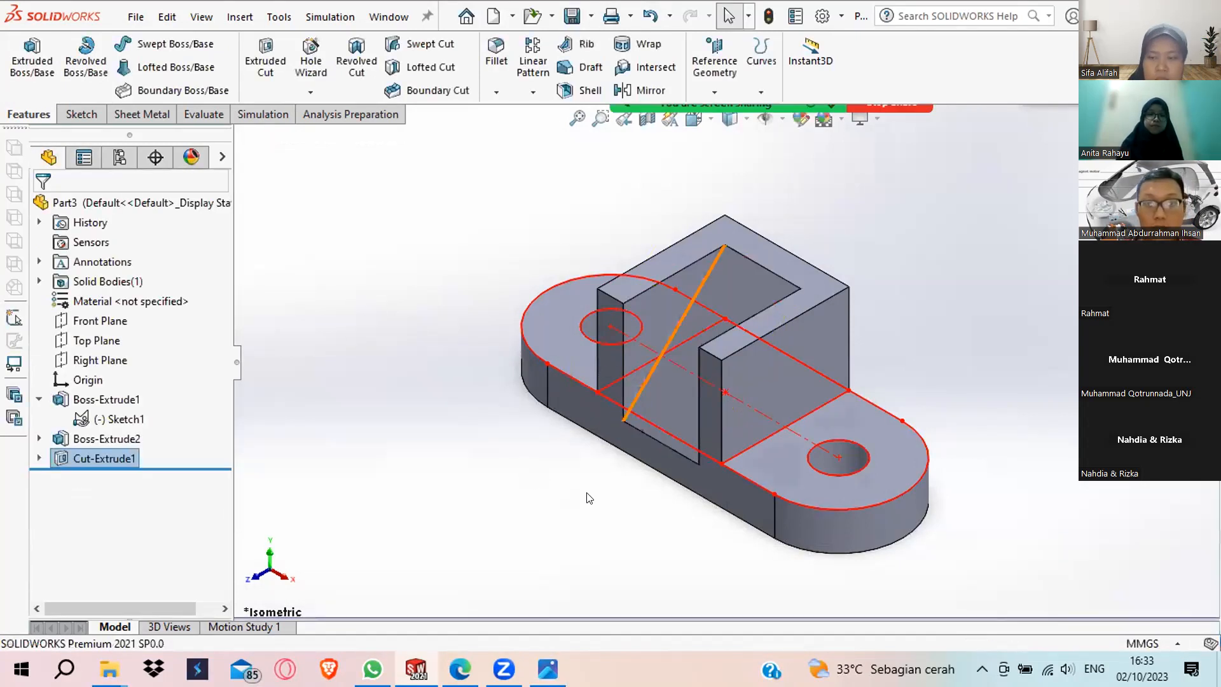
Assign Cast Alloy Steel as the bracket's material.
{"action": "middle_click_drag", "start_coordinate": [589, 493], "coordinate": [525, 483]}
{"action": "left_click", "coordinate": [556, 668]}
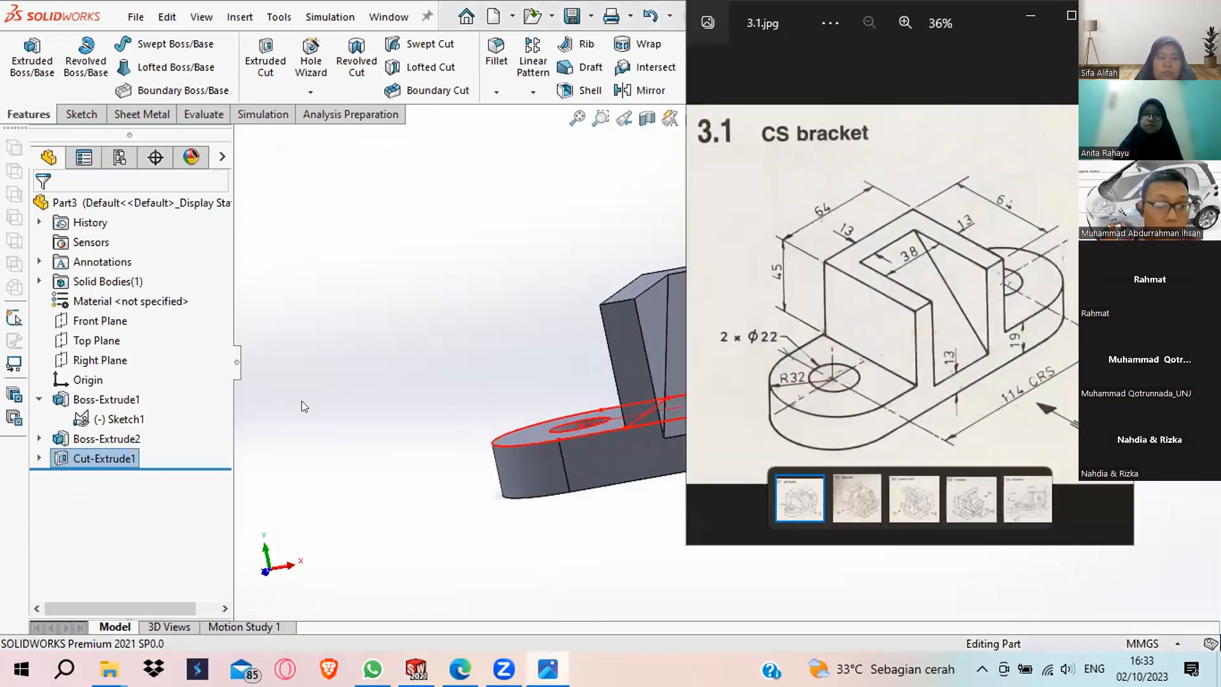
{"action": "left_click", "coordinate": [247, 337]}
{"action": "right_click", "coordinate": [162, 309]}
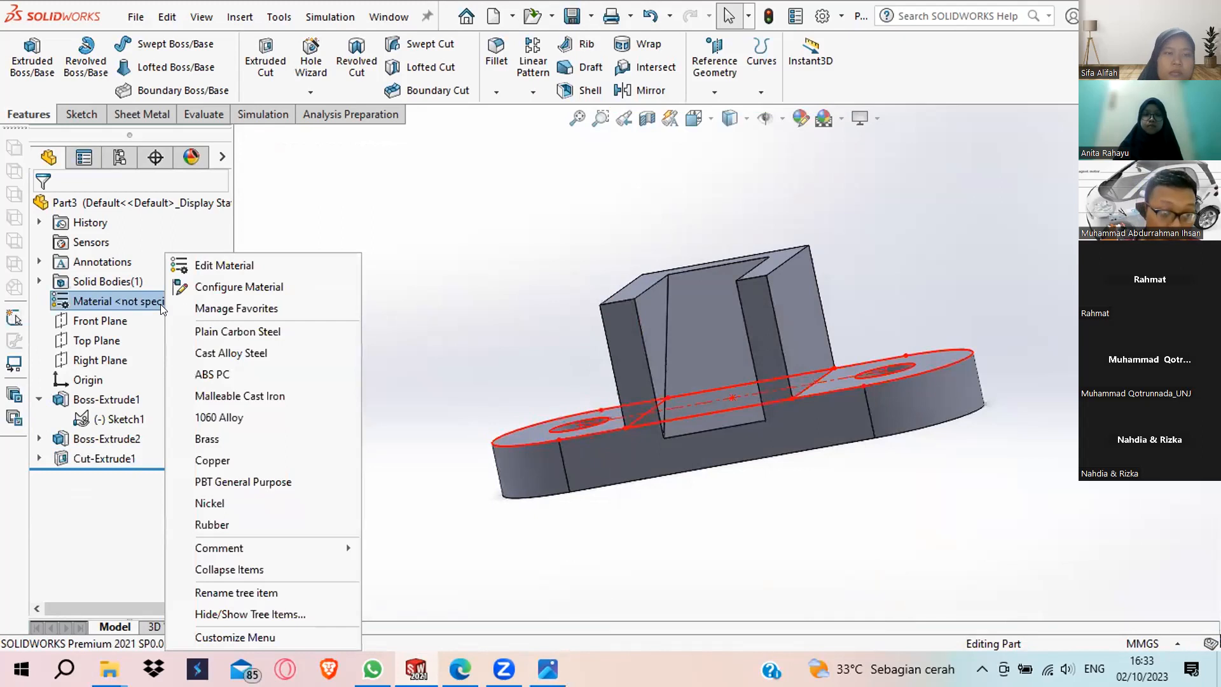
{"action": "left_click", "coordinate": [267, 354]}
{"action": "middle_click_drag", "start_coordinate": [638, 386], "coordinate": [605, 377]}
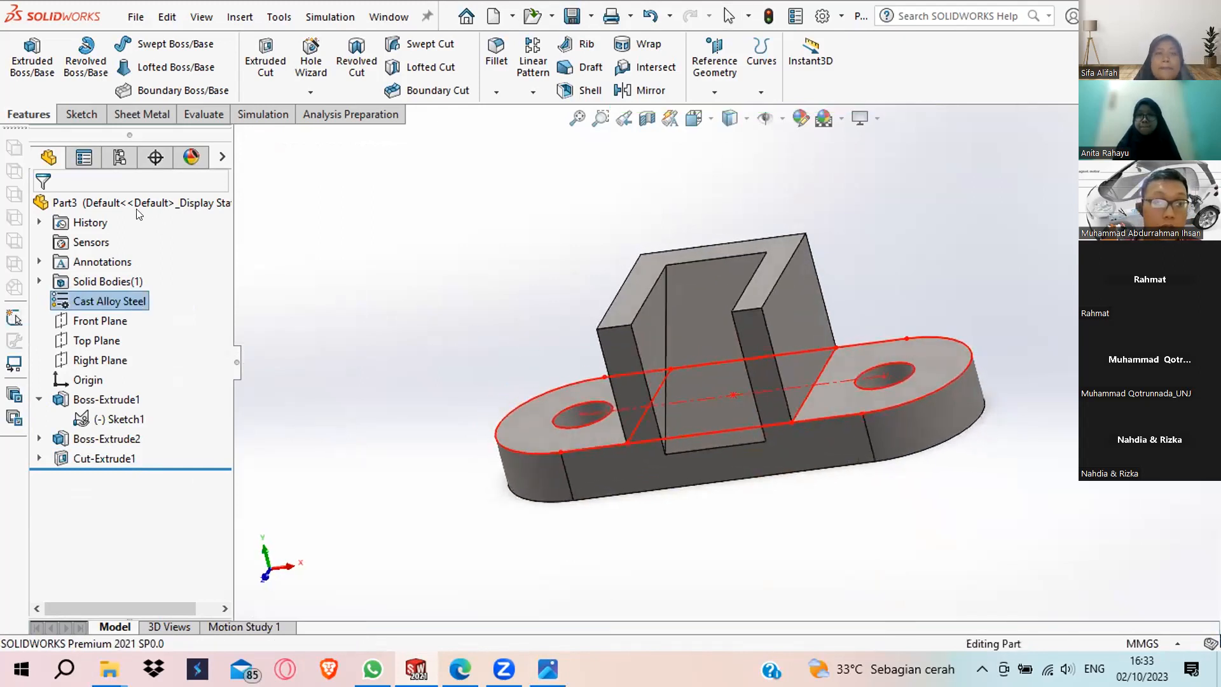
Evaluate the bracket's mass properties, checking its density, mass, volume and surface area.
{"action": "left_click", "coordinate": [197, 114]}
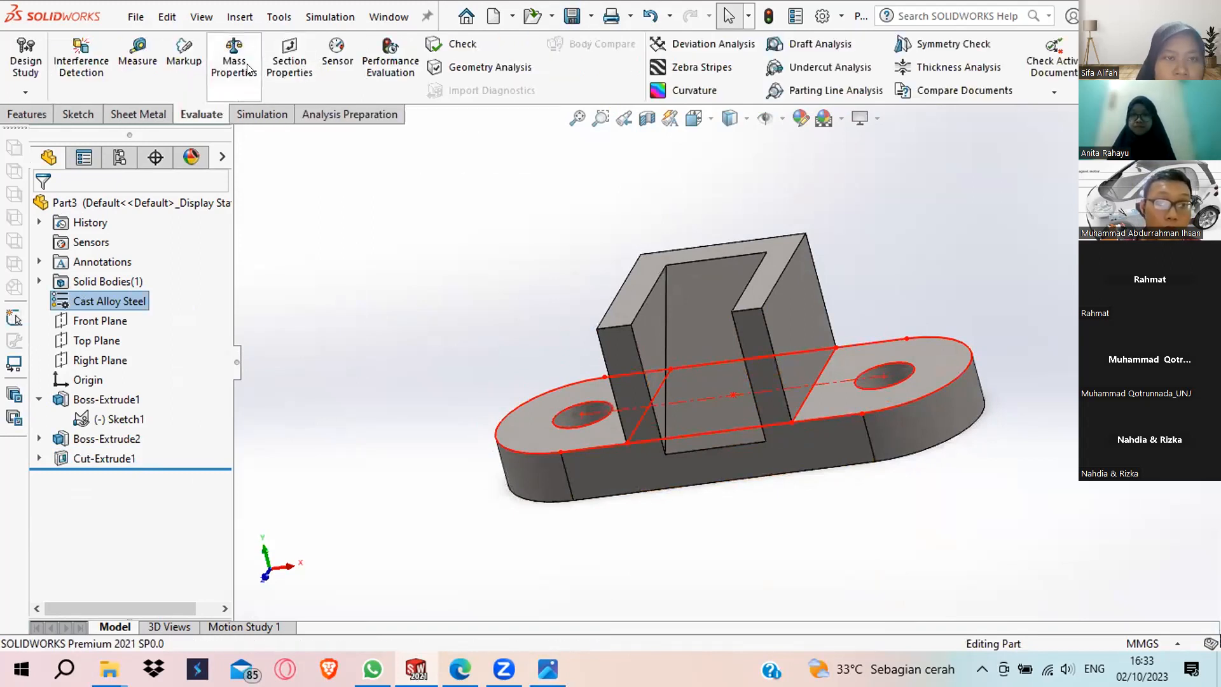
{"action": "left_click", "coordinate": [248, 70]}
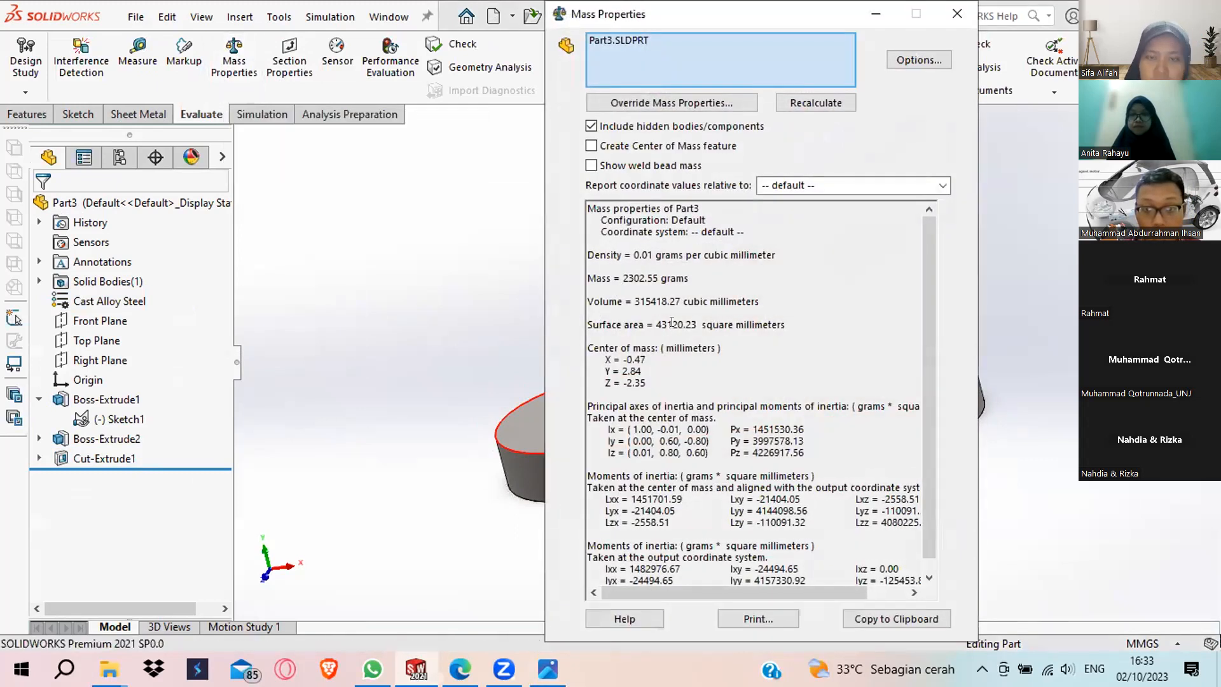
{"action": "double_click", "coordinate": [675, 325]}
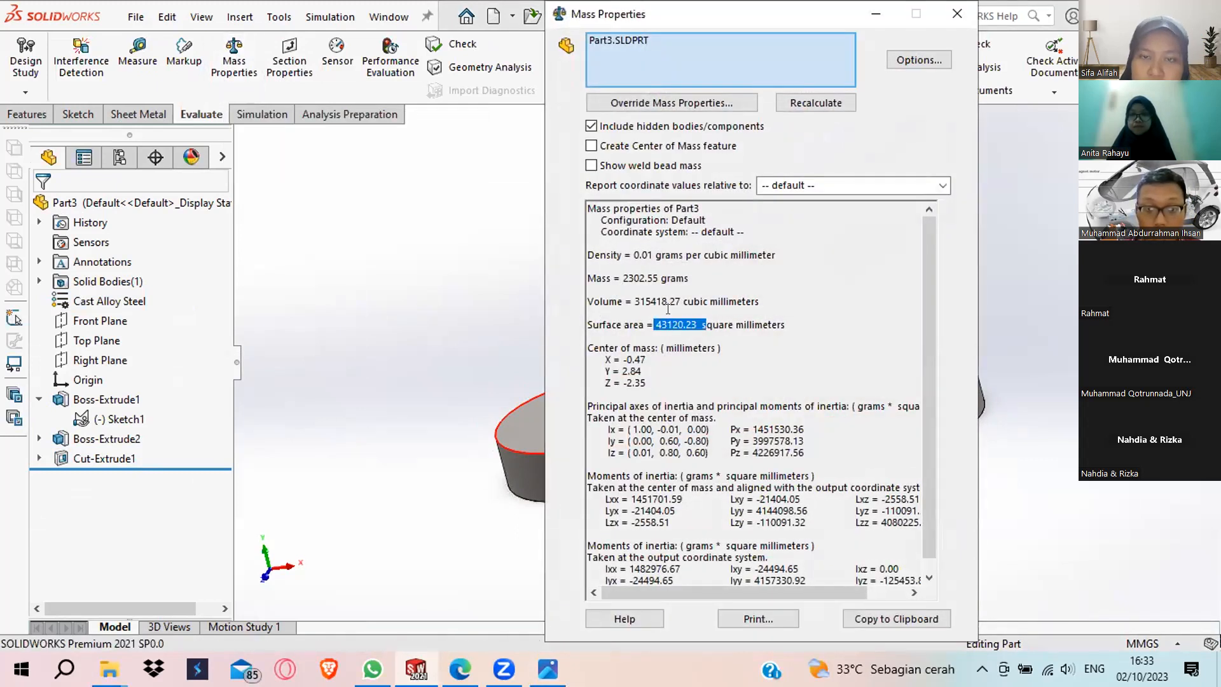
{"action": "left_click_drag", "start_coordinate": [623, 253], "coordinate": [654, 284]}
{"action": "left_click", "coordinate": [657, 284]}
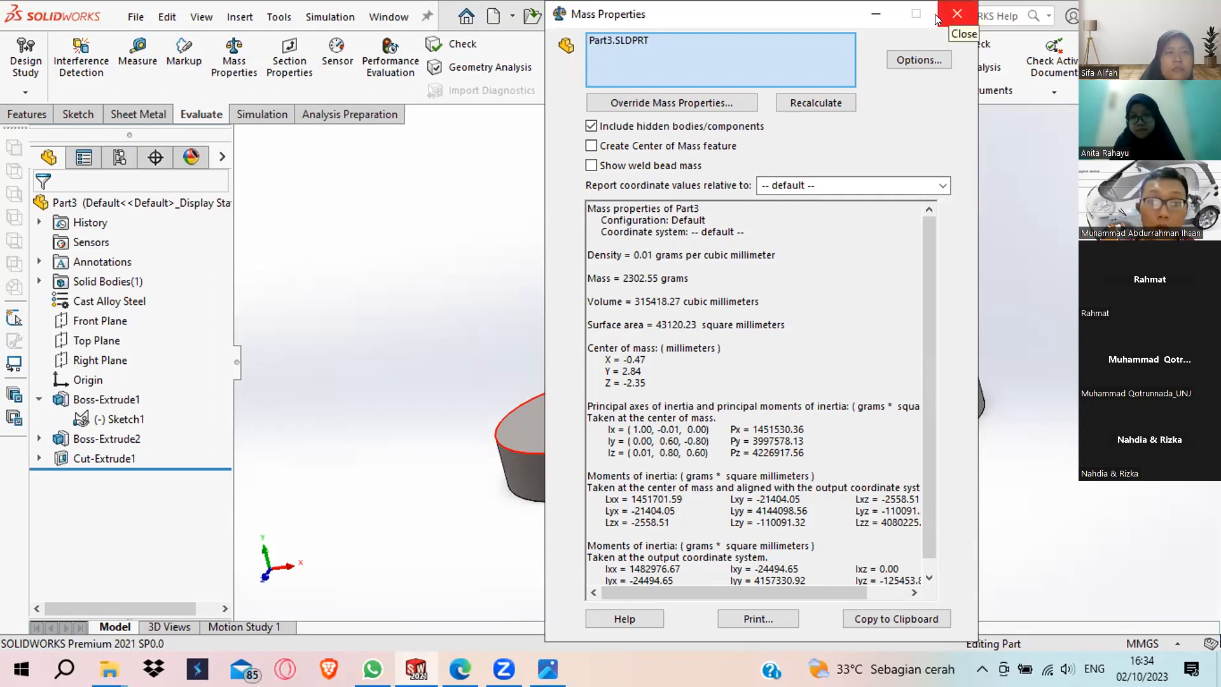
{"action": "left_click", "coordinate": [956, 13]}
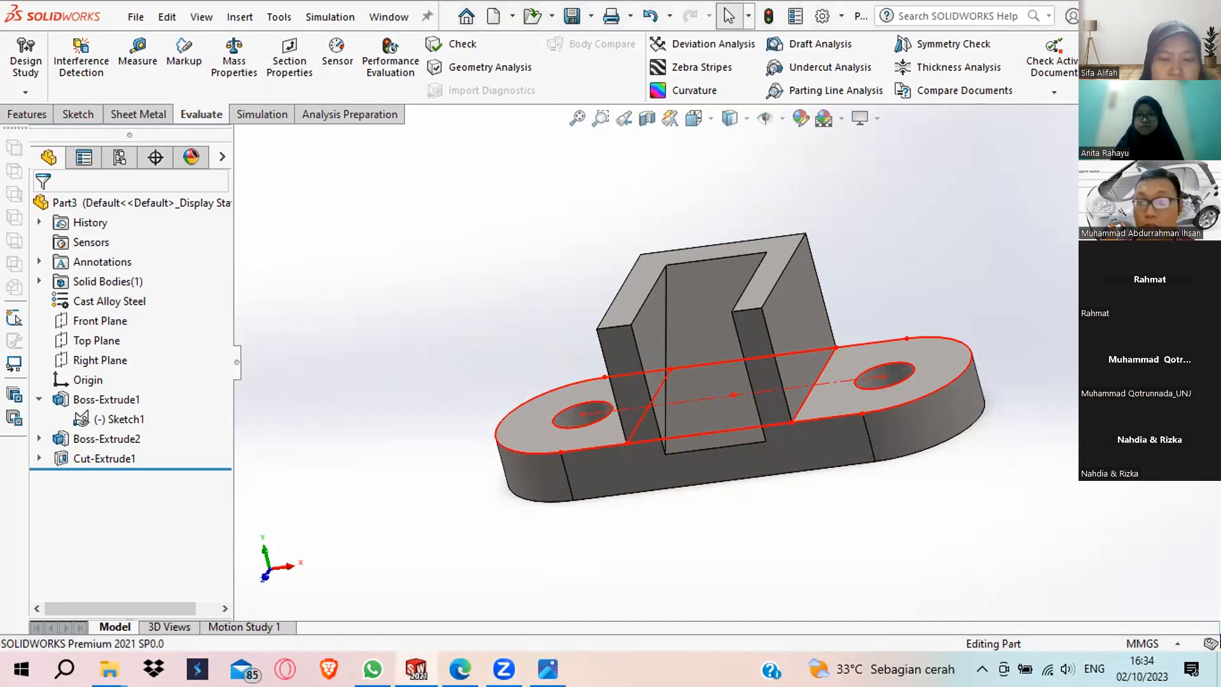
Create a new part document and bring up the 3.2.jpg Brass step reference drawing.
{"action": "left_click", "coordinate": [1204, 15]}
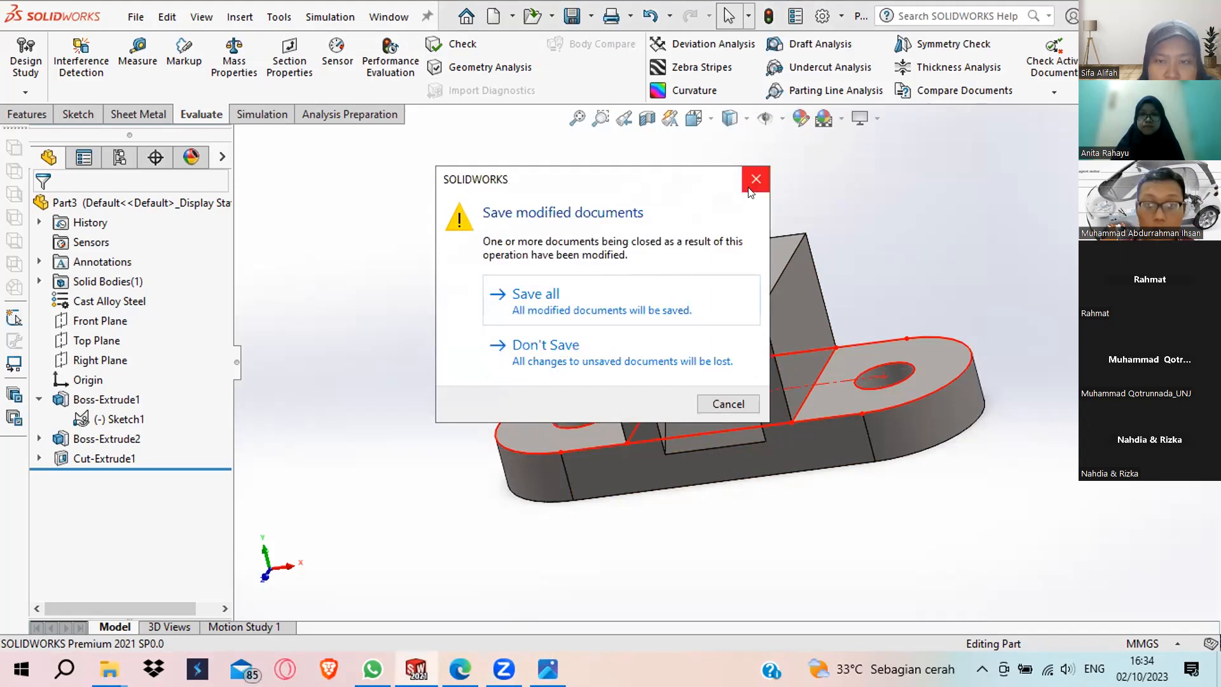
{"action": "left_click", "coordinate": [738, 403]}
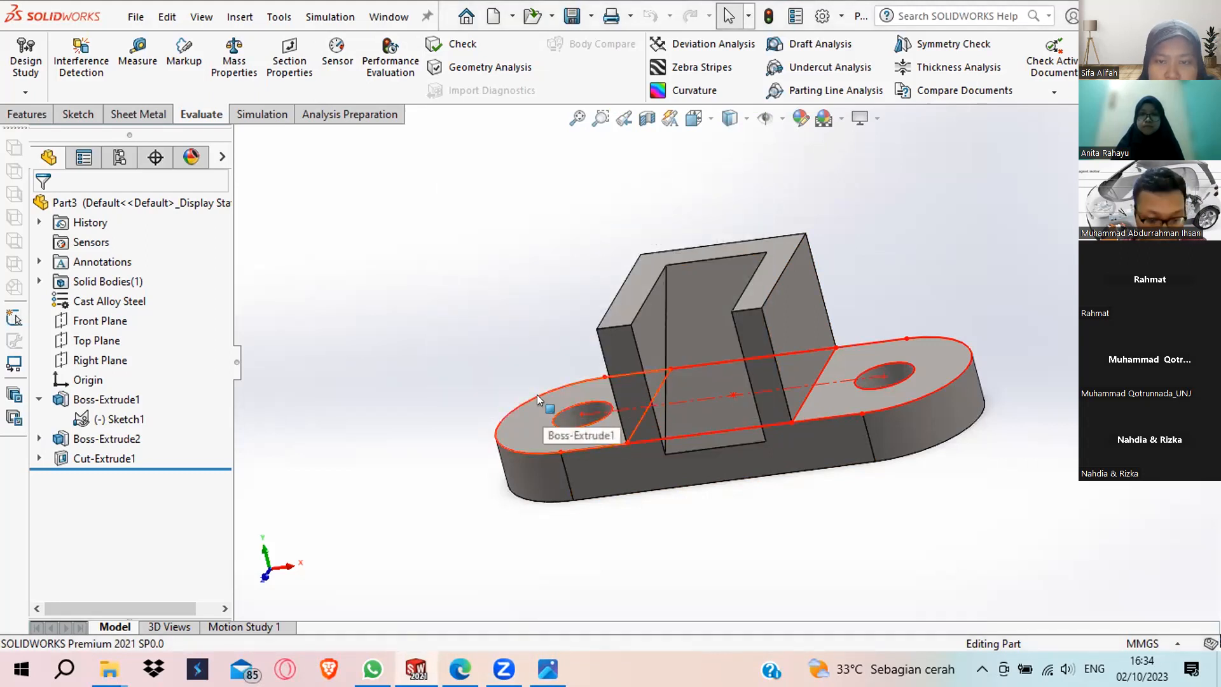
{"action": "key", "text": "ctrl+n"}
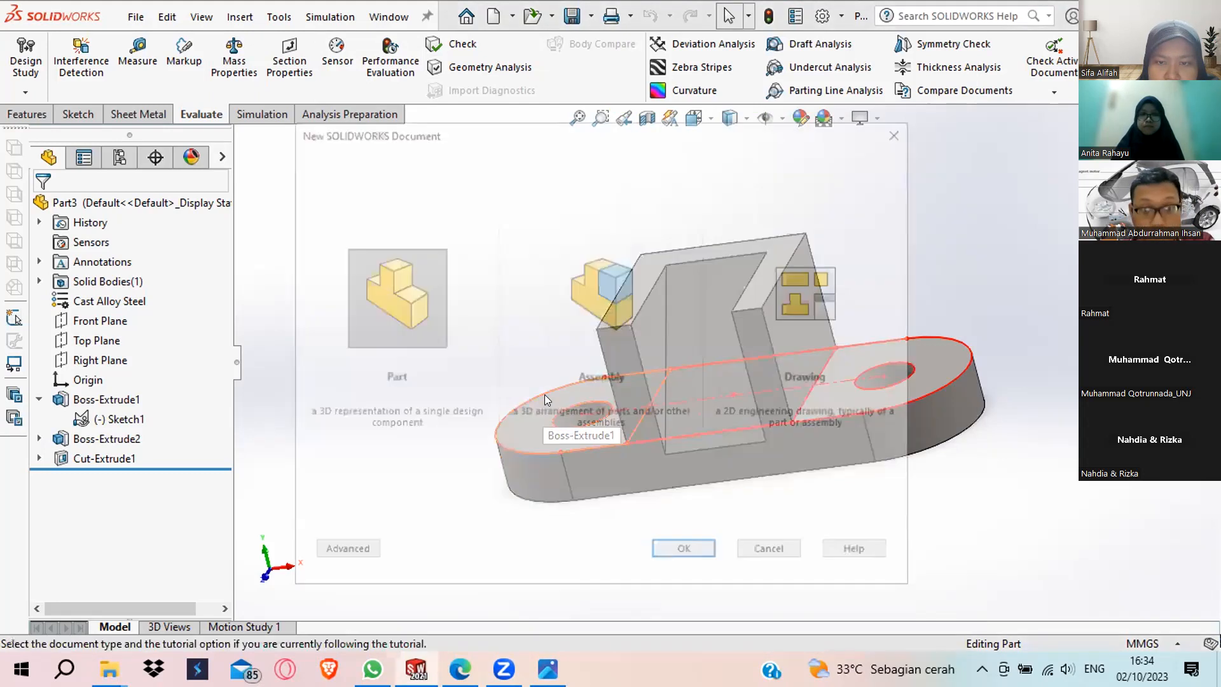
{"action": "left_click", "coordinate": [687, 551]}
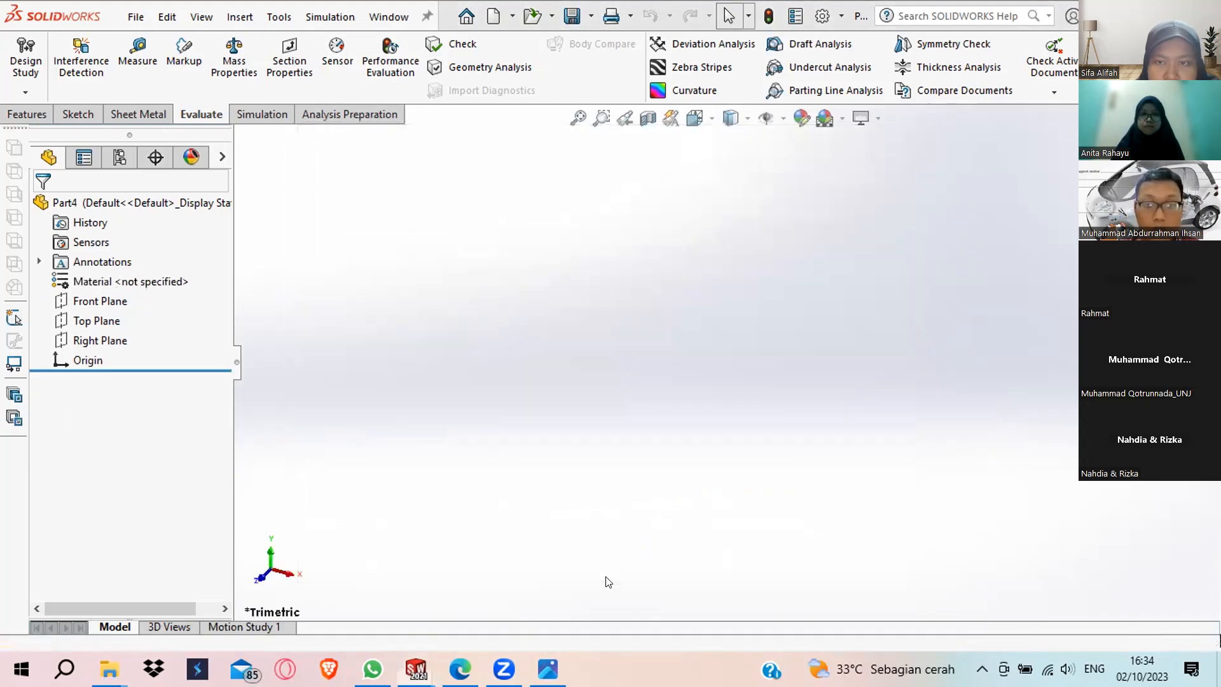
{"action": "key", "text": "alt+Tab"}
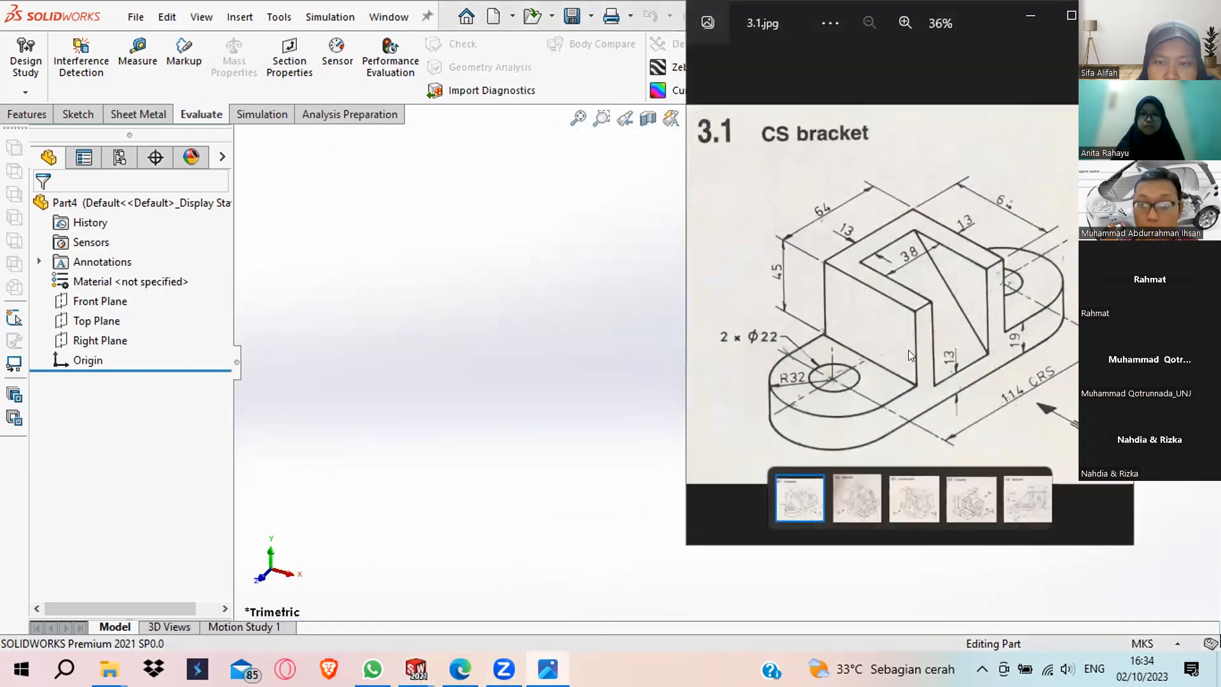
{"action": "key", "text": "Right"}
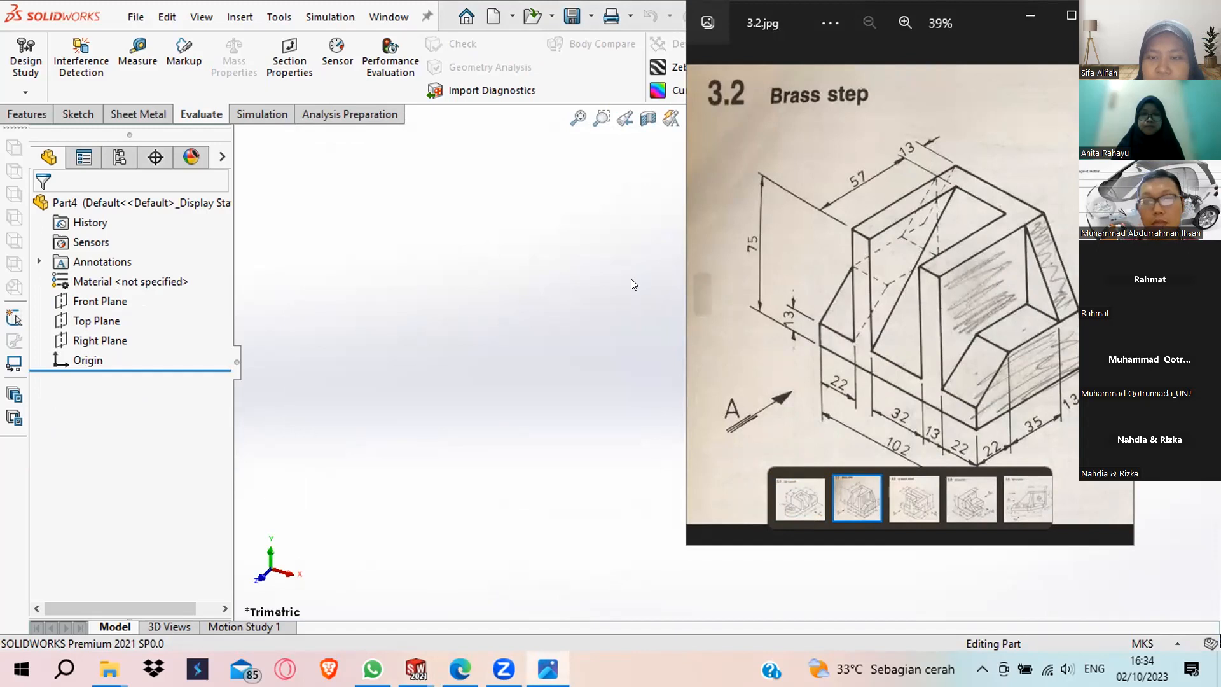
Start a new sketch on the Right Plane of the new part.
{"action": "left_click", "coordinate": [574, 230]}
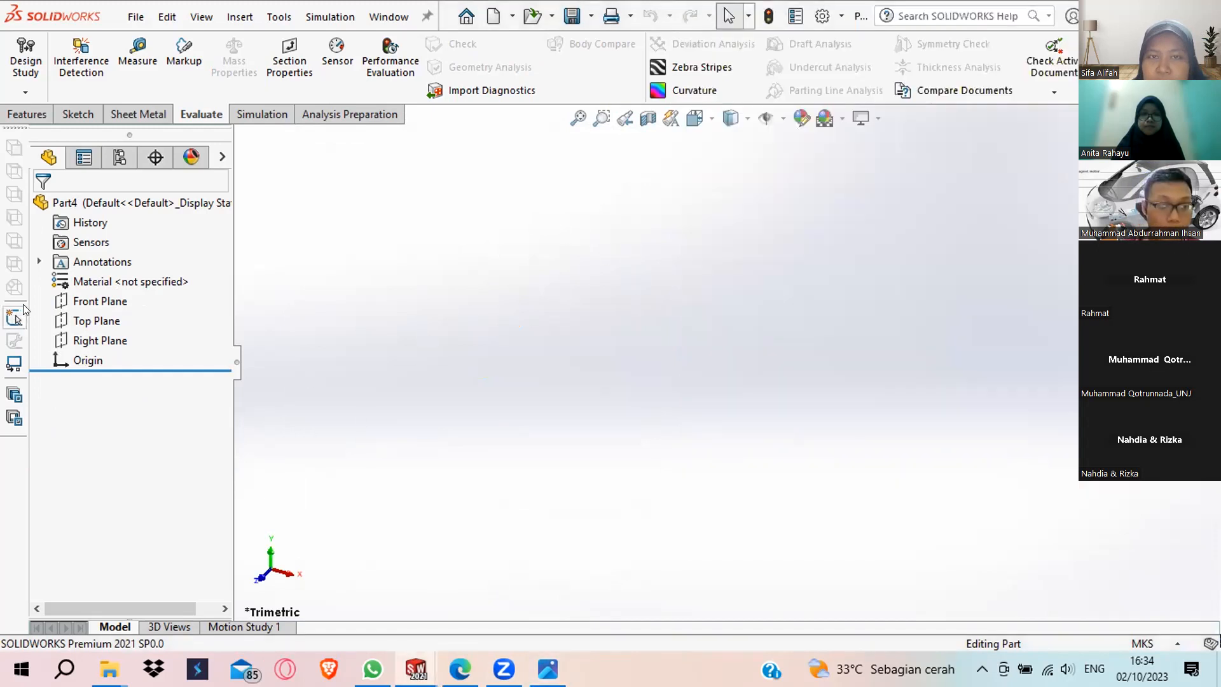
{"action": "right_click", "coordinate": [91, 342]}
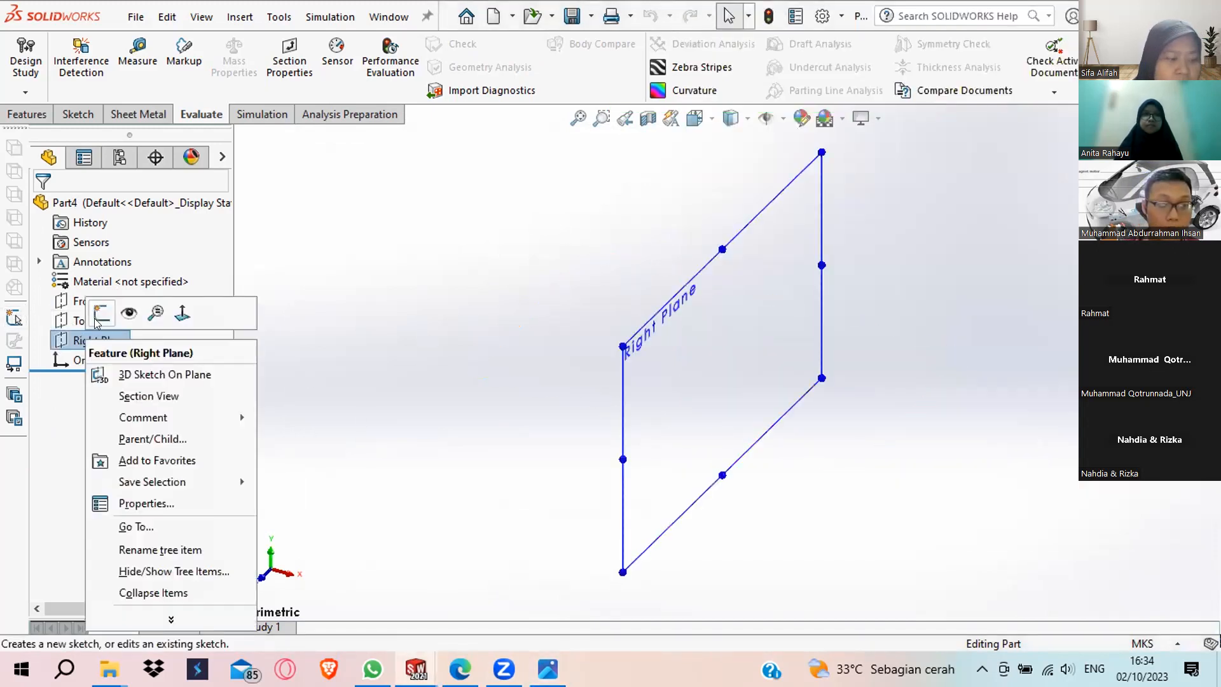
{"action": "left_click", "coordinate": [101, 312]}
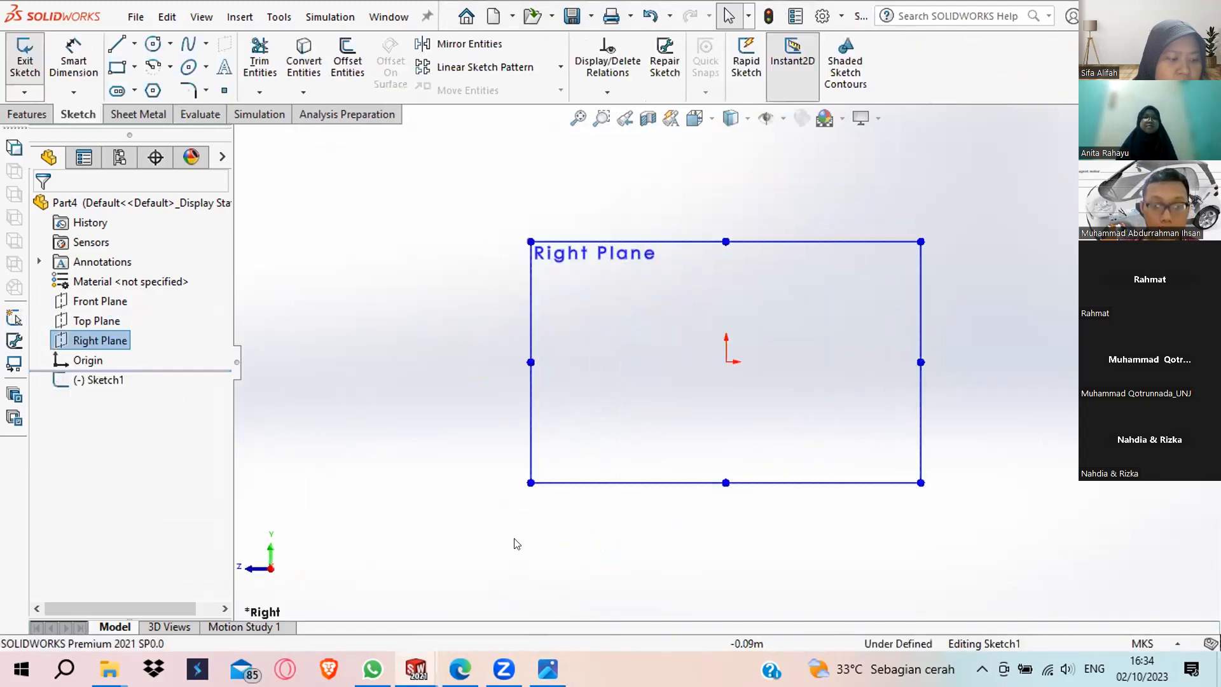
Examine the Brass step reference drawing and trace the outline of its side profile with freehand annotations.
{"action": "left_click", "coordinate": [547, 667]}
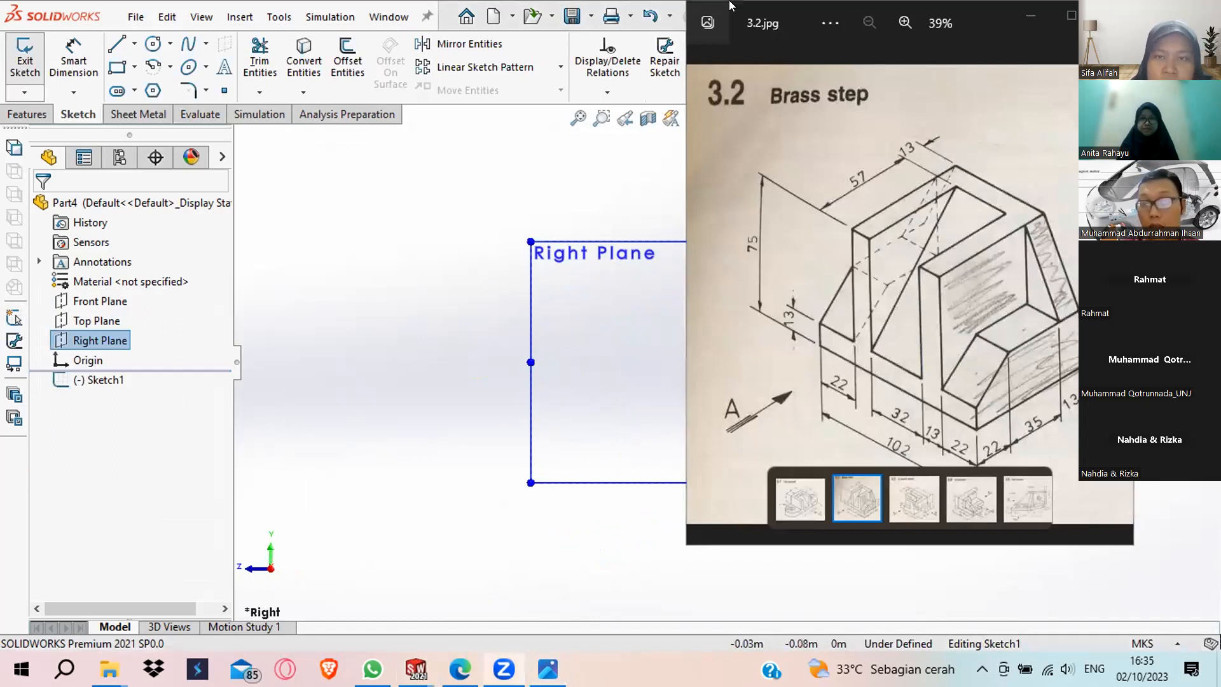
{"action": "mouse_move", "coordinate": [935, 275]}
{"action": "left_mouse_down"}
{"action": "mouse_move", "coordinate": [1017, 202]}
{"action": "mouse_move", "coordinate": [1074, 214]}
{"action": "left_mouse_up"}
{"action": "mouse_move", "coordinate": [1059, 401]}
{"action": "left_mouse_down"}
{"action": "mouse_move", "coordinate": [960, 432]}
{"action": "mouse_move", "coordinate": [936, 294]}
{"action": "left_mouse_up"}
{"action": "mouse_move", "coordinate": [942, 389]}
{"action": "left_mouse_down"}
{"action": "mouse_move", "coordinate": [966, 337]}
{"action": "mouse_move", "coordinate": [1034, 306]}
{"action": "left_mouse_up"}
{"action": "left_click_drag", "start_coordinate": [1037, 221], "coordinate": [1037, 205]}
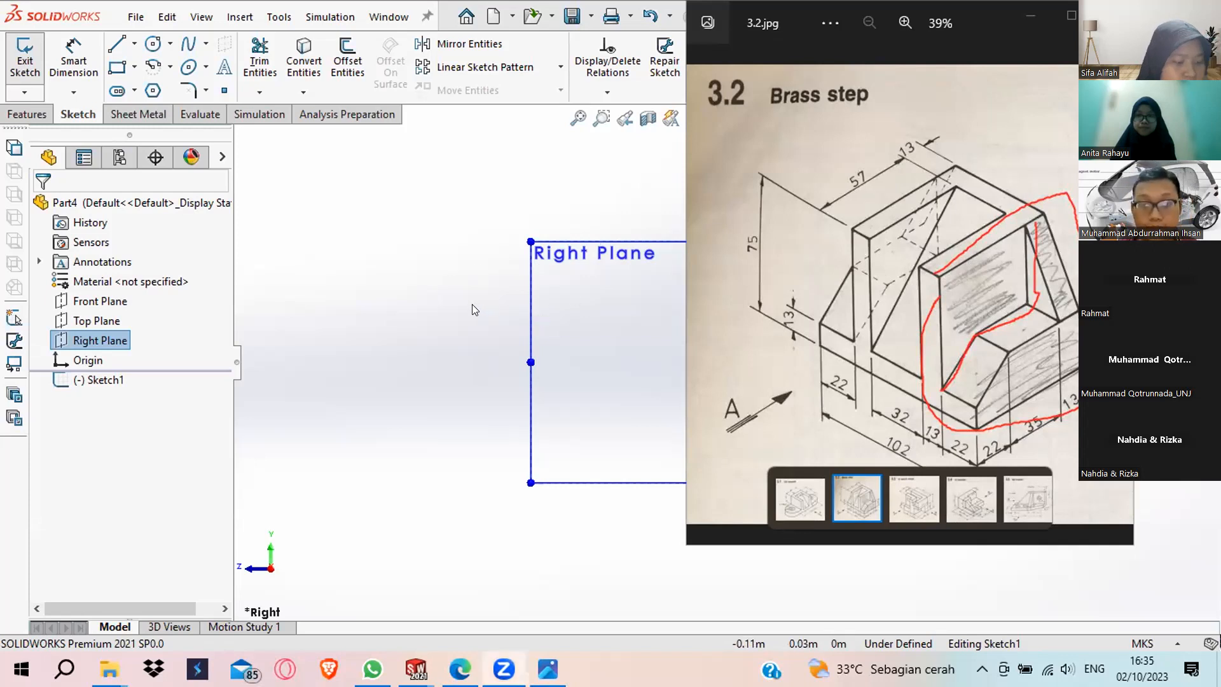
{"action": "left_click", "coordinate": [494, 335]}
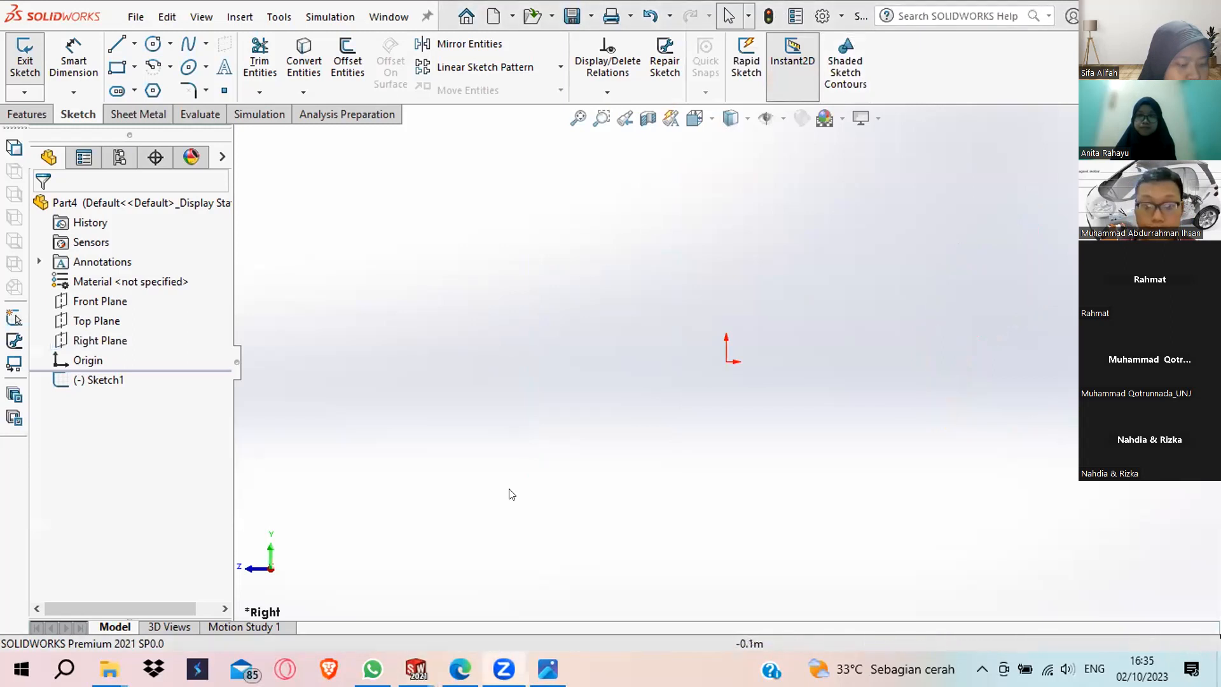
{"action": "left_click", "coordinate": [548, 668]}
{"action": "left_click", "coordinate": [549, 668]}
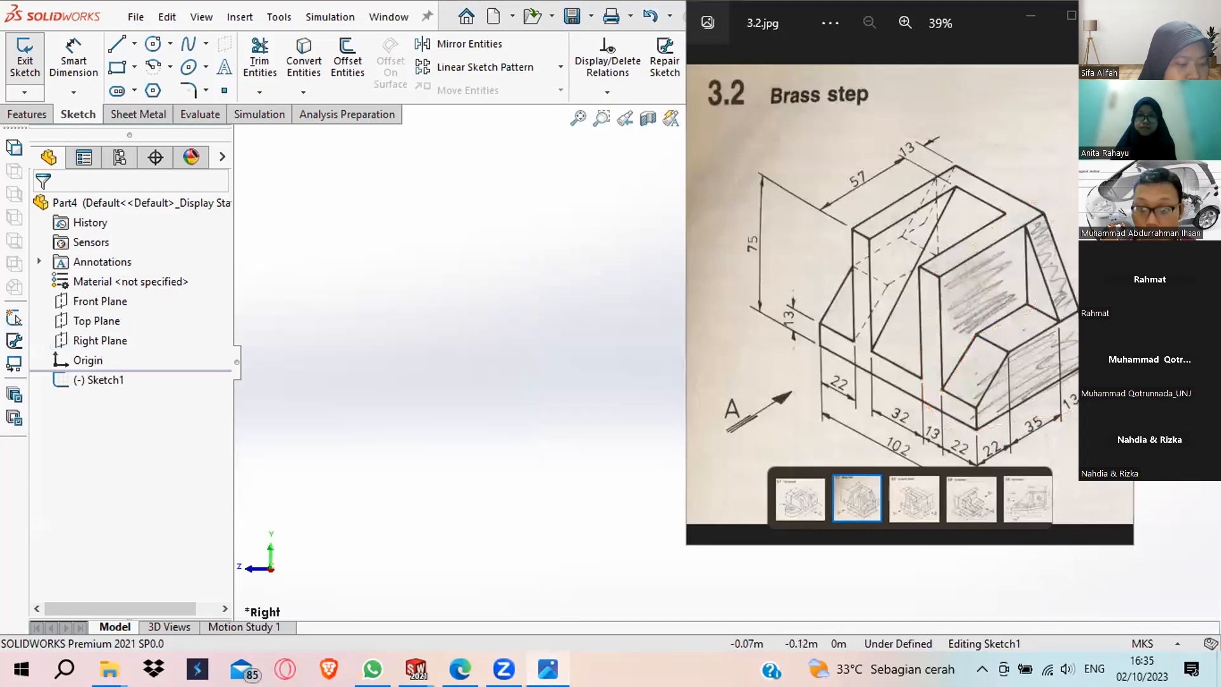
{"action": "left_click", "coordinate": [548, 667]}
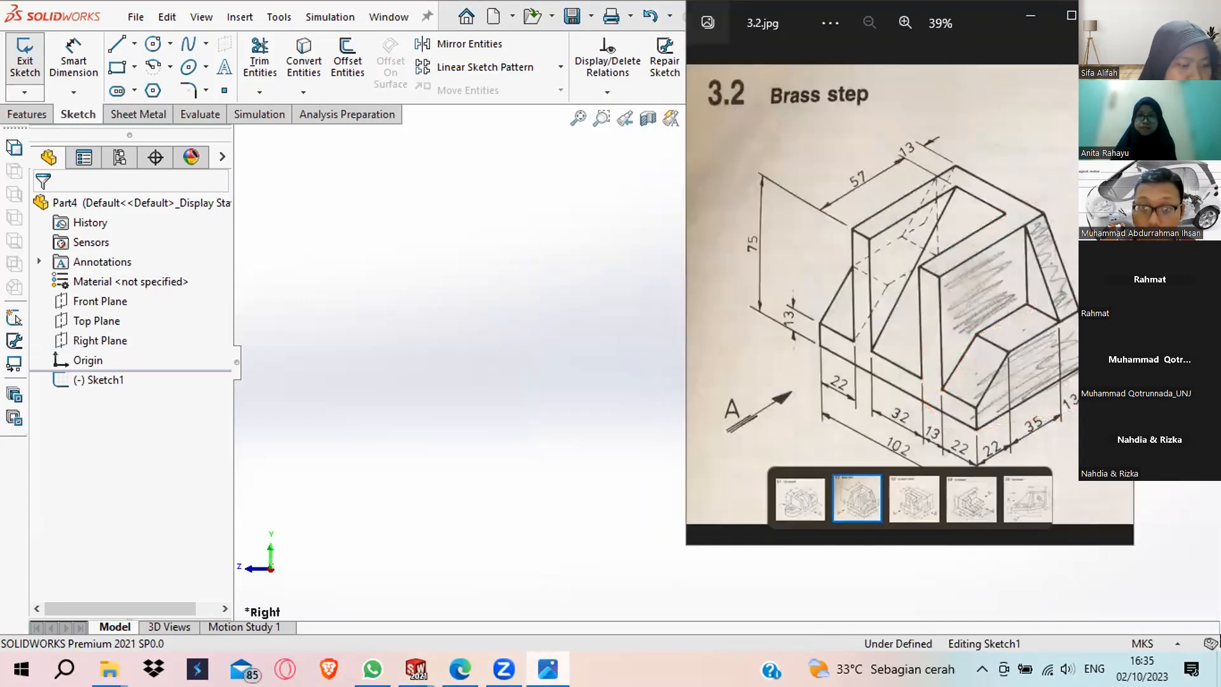
Sketch a center rectangle about 85 mm high, centred on the origin.
{"action": "left_click", "coordinate": [305, 341]}
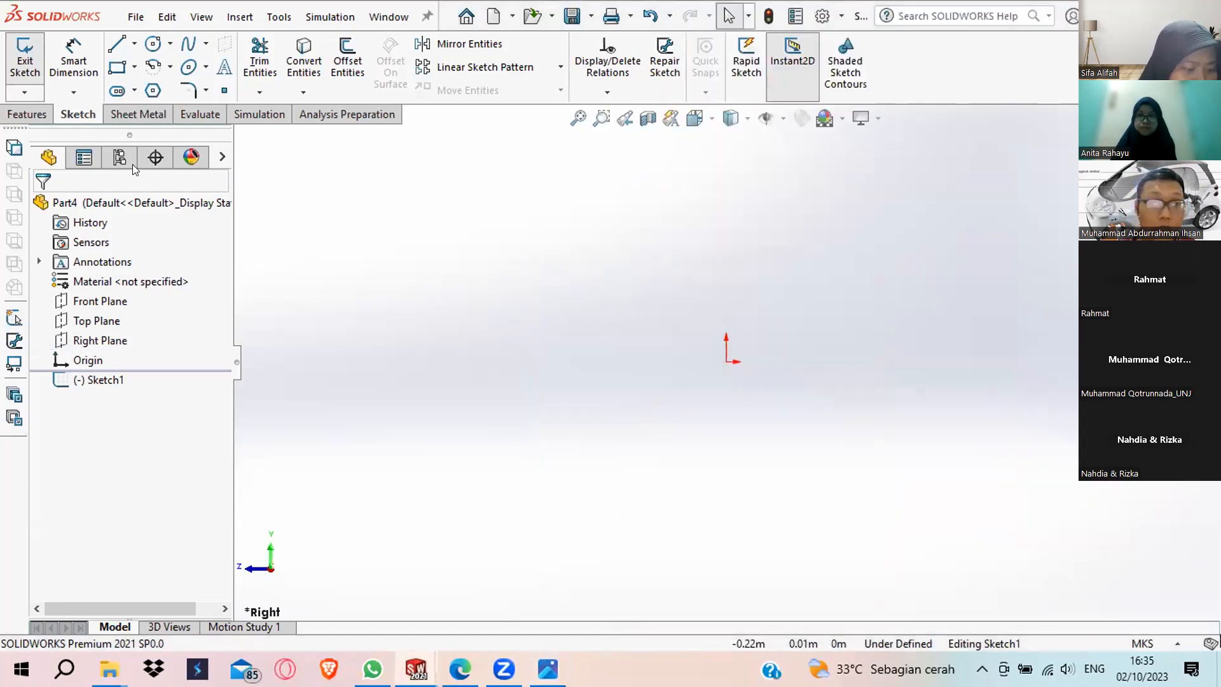
{"action": "left_click", "coordinate": [136, 66]}
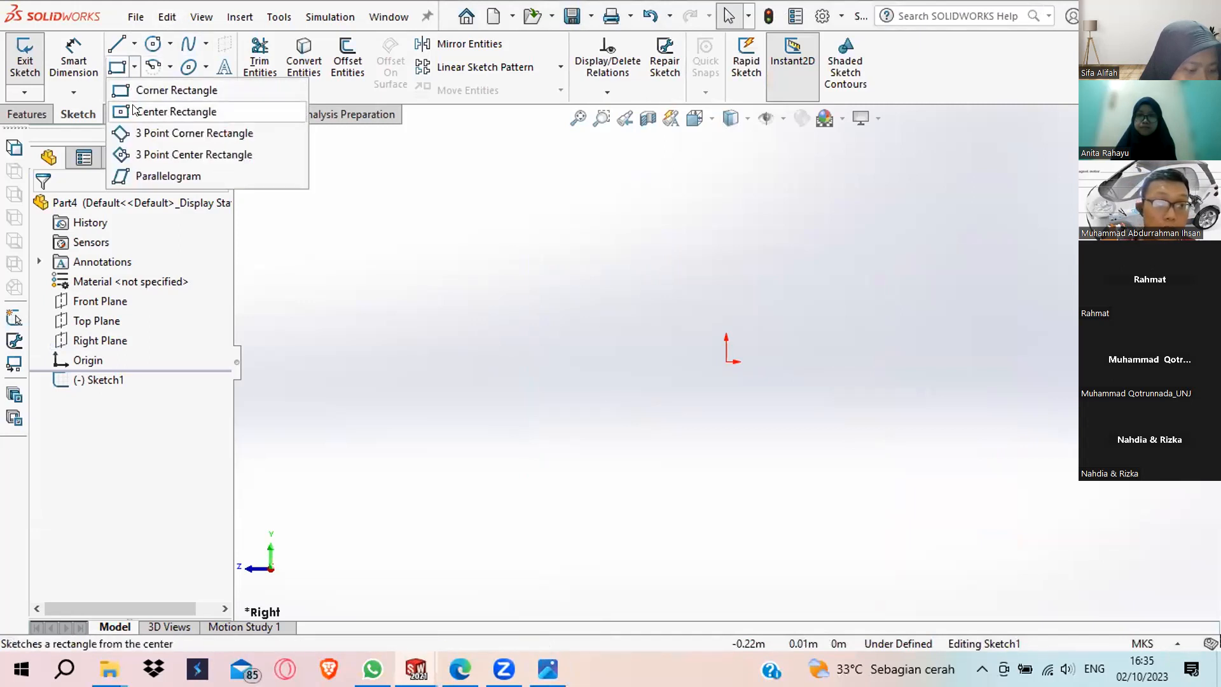
{"action": "left_click", "coordinate": [133, 112]}
{"action": "left_click", "coordinate": [727, 361]}
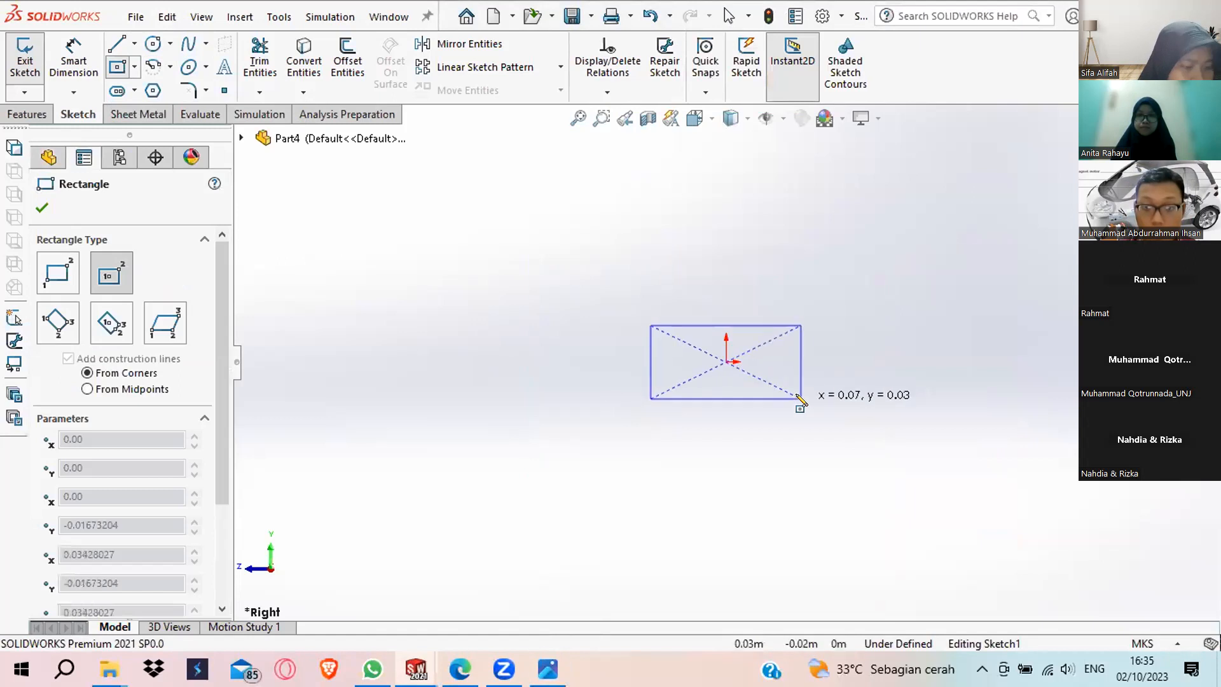
{"action": "left_click", "coordinate": [833, 455]}
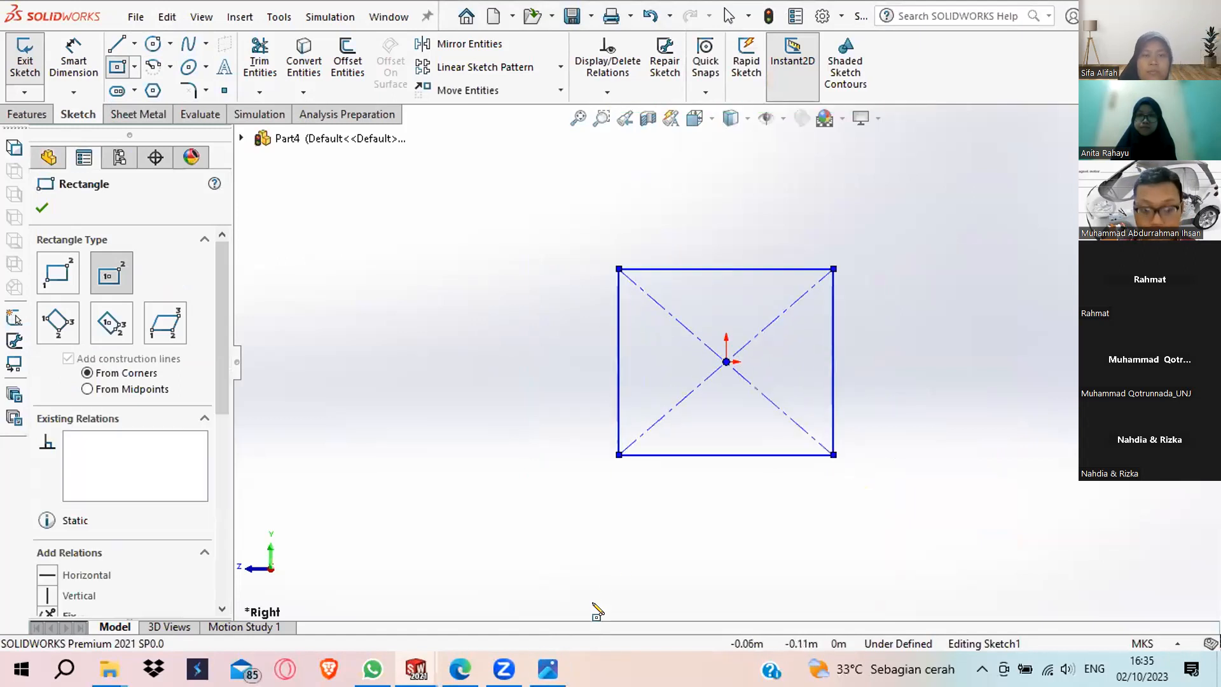
Consult the Brass step drawing and dimension the rectangle's height beside its right edge, accepting the drawn value.
{"action": "left_click", "coordinate": [547, 668]}
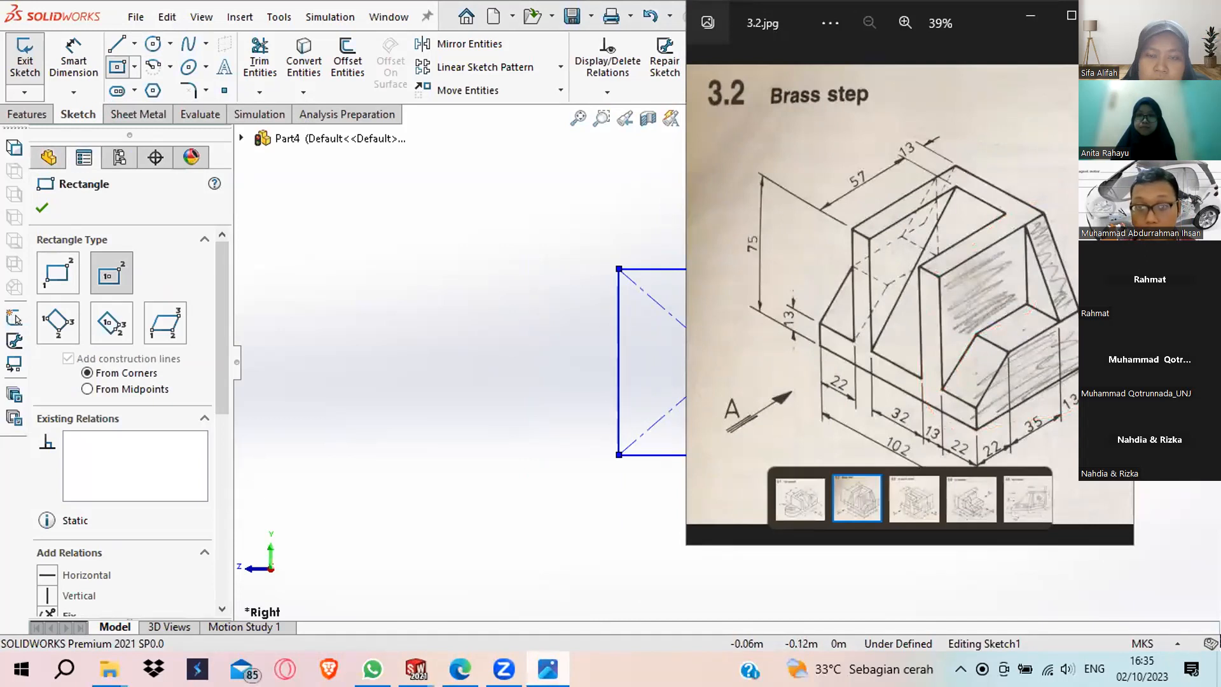
{"action": "left_click", "coordinate": [547, 667]}
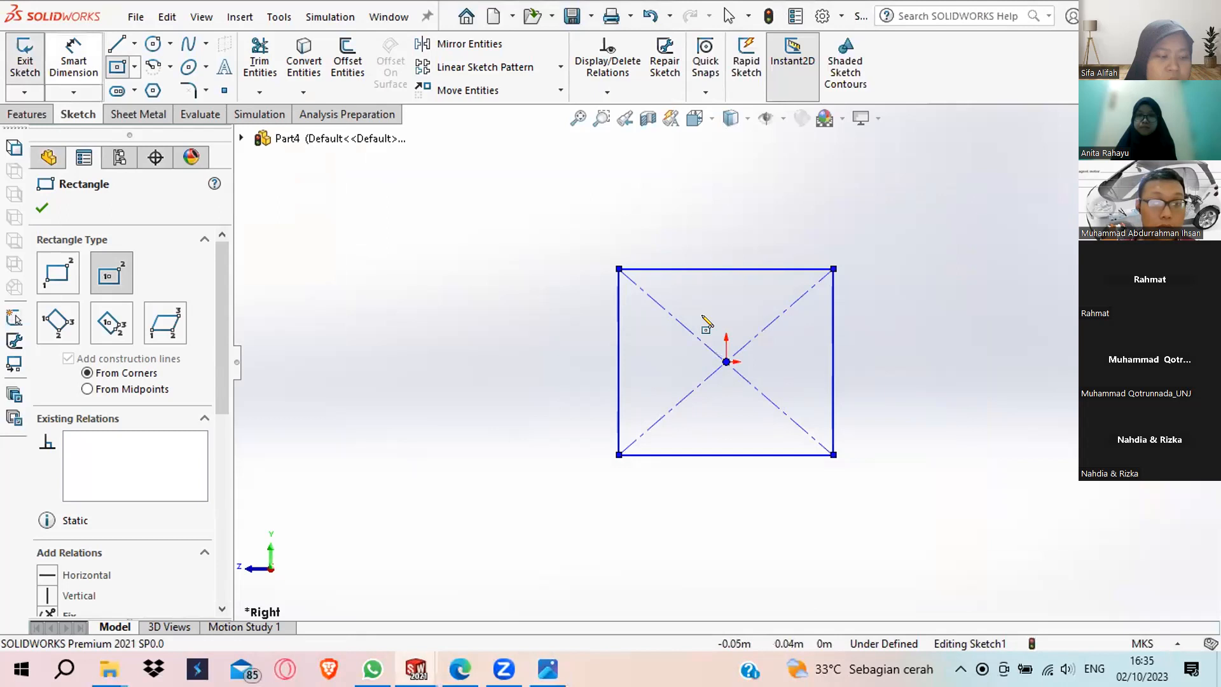
{"action": "left_click", "coordinate": [834, 334]}
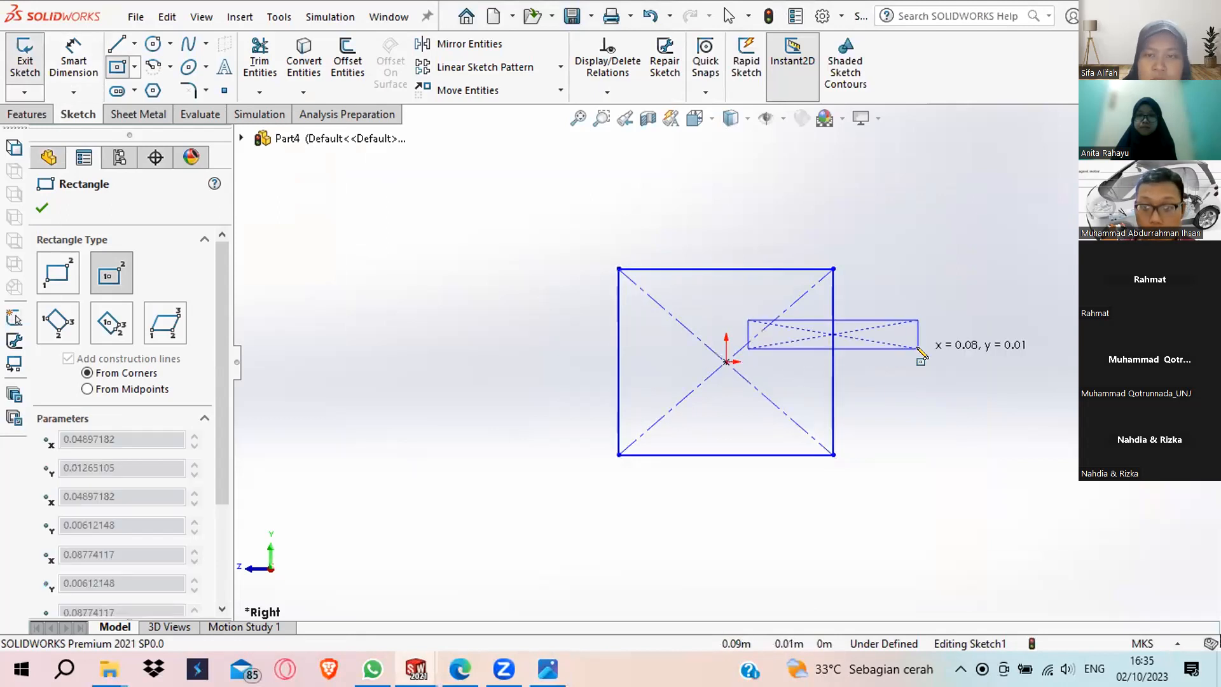
{"action": "key", "text": "Escape"}
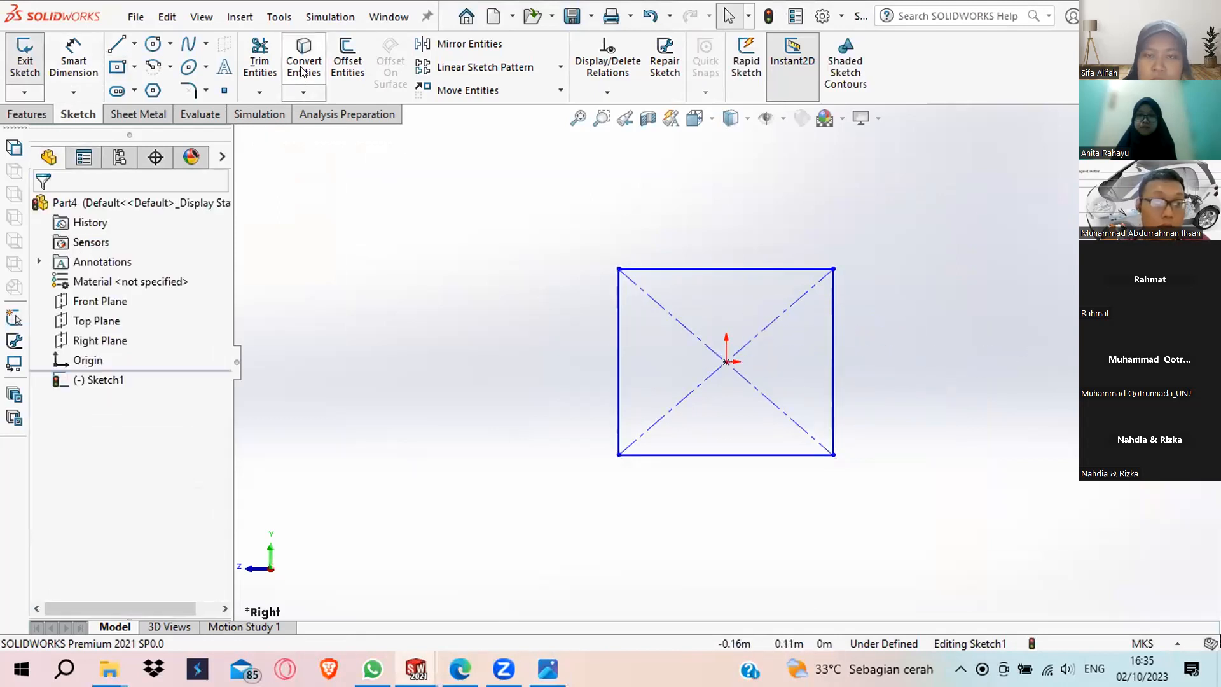
{"action": "left_click", "coordinate": [73, 56]}
{"action": "left_click", "coordinate": [834, 358]}
{"action": "left_click", "coordinate": [911, 369]}
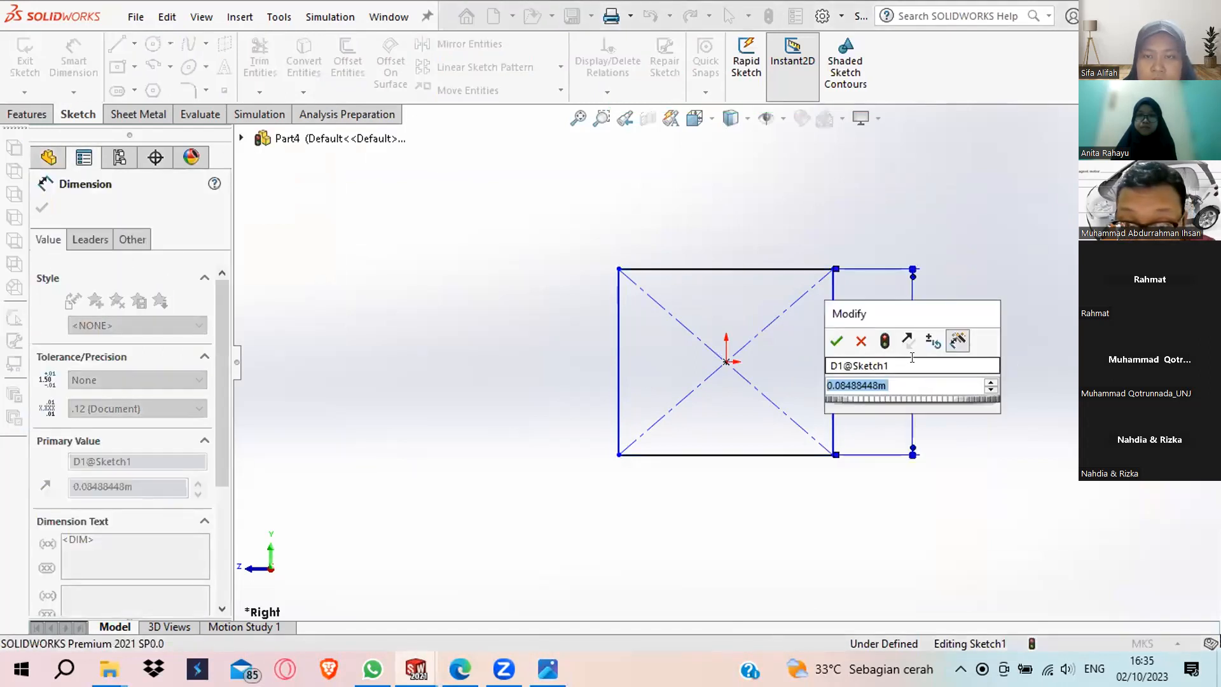
{"action": "key", "text": "Return"}
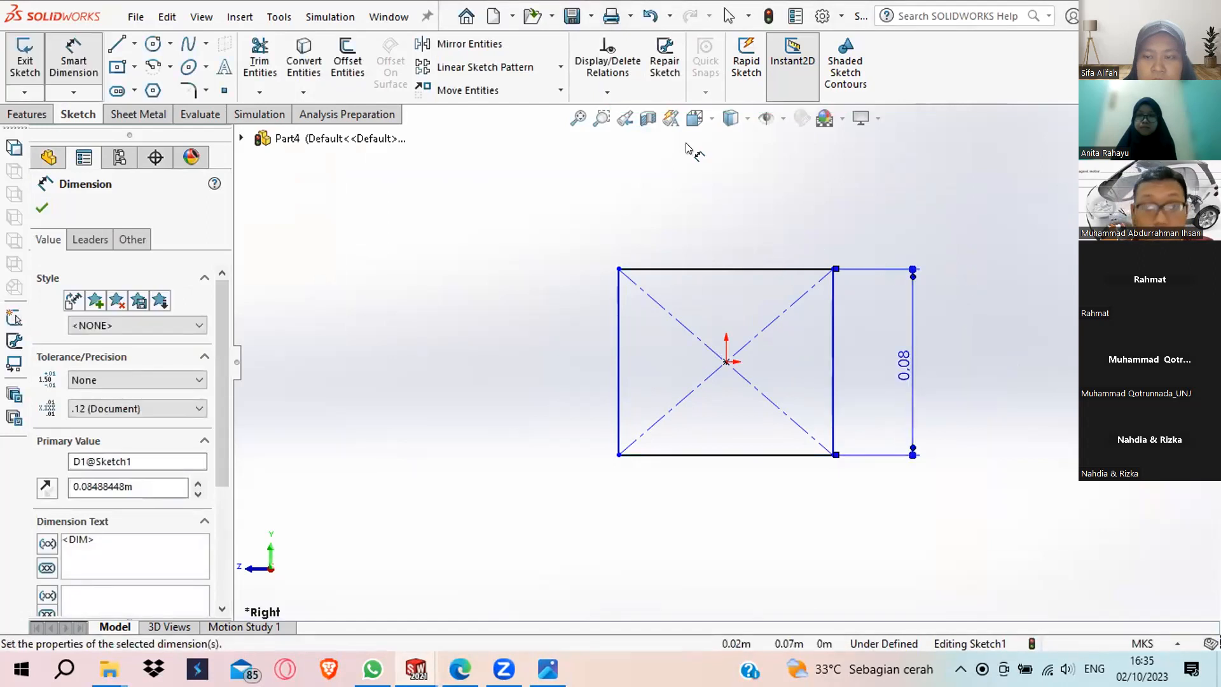
Set the document's unit system to MMGS (millimeter, gram, second).
{"action": "left_click", "coordinate": [824, 14]}
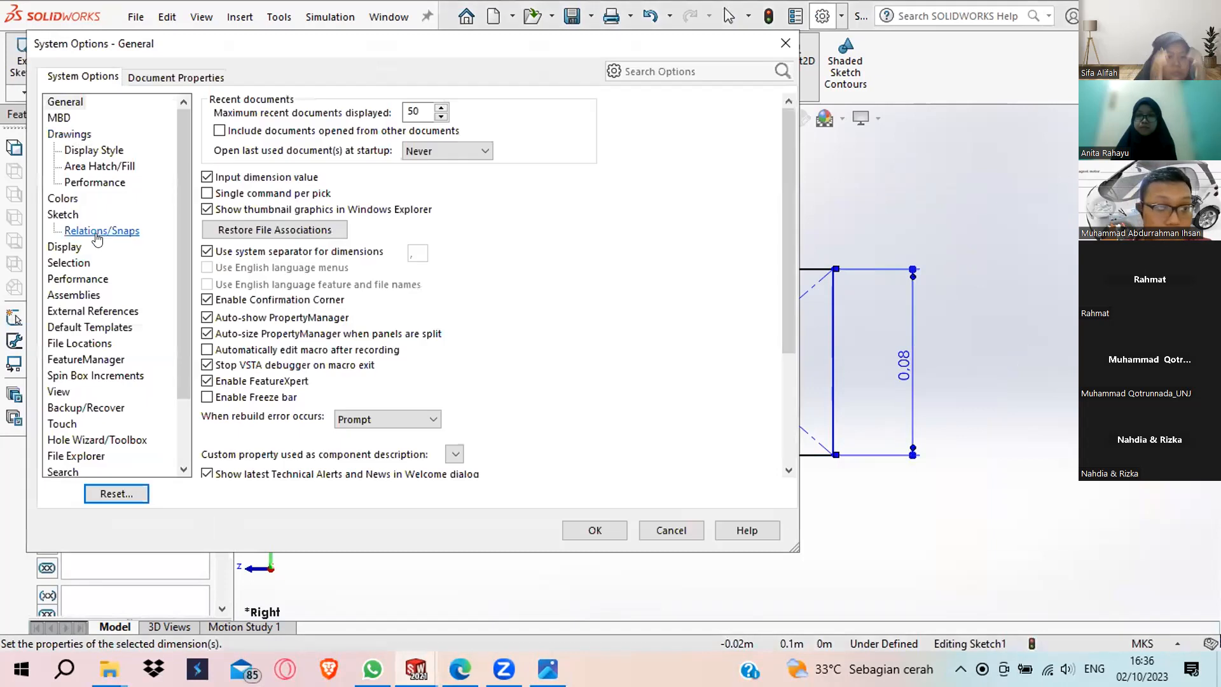
{"action": "left_click", "coordinate": [166, 80]}
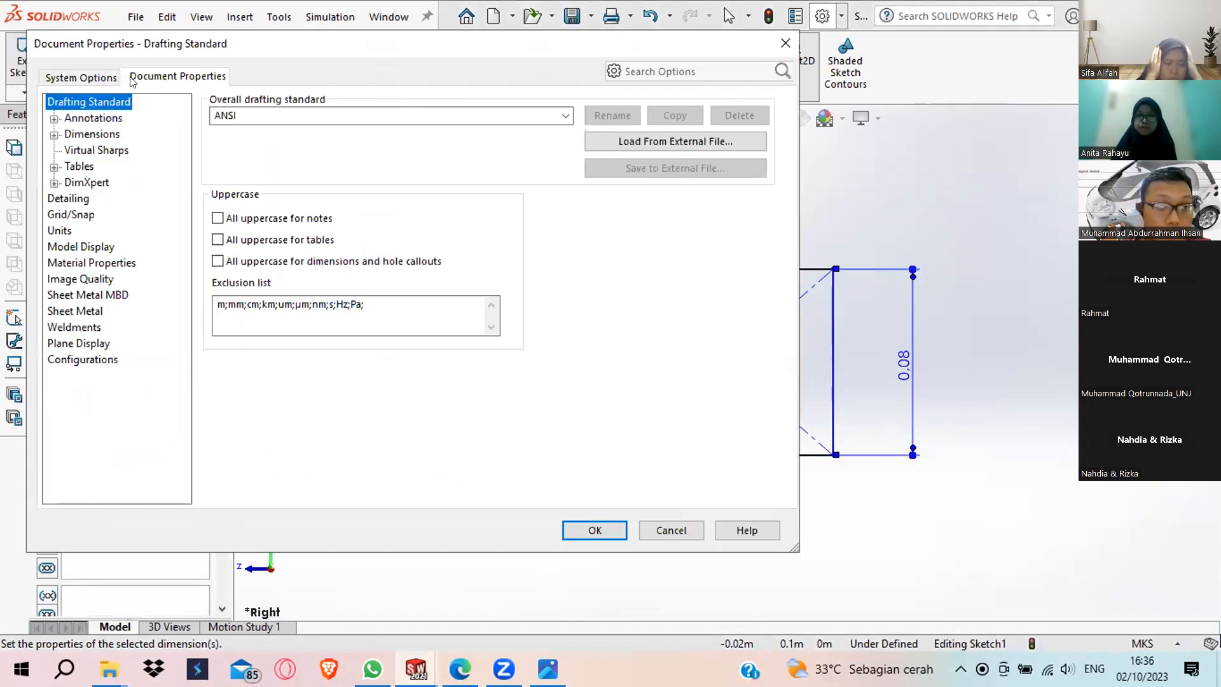
{"action": "left_click", "coordinate": [57, 233]}
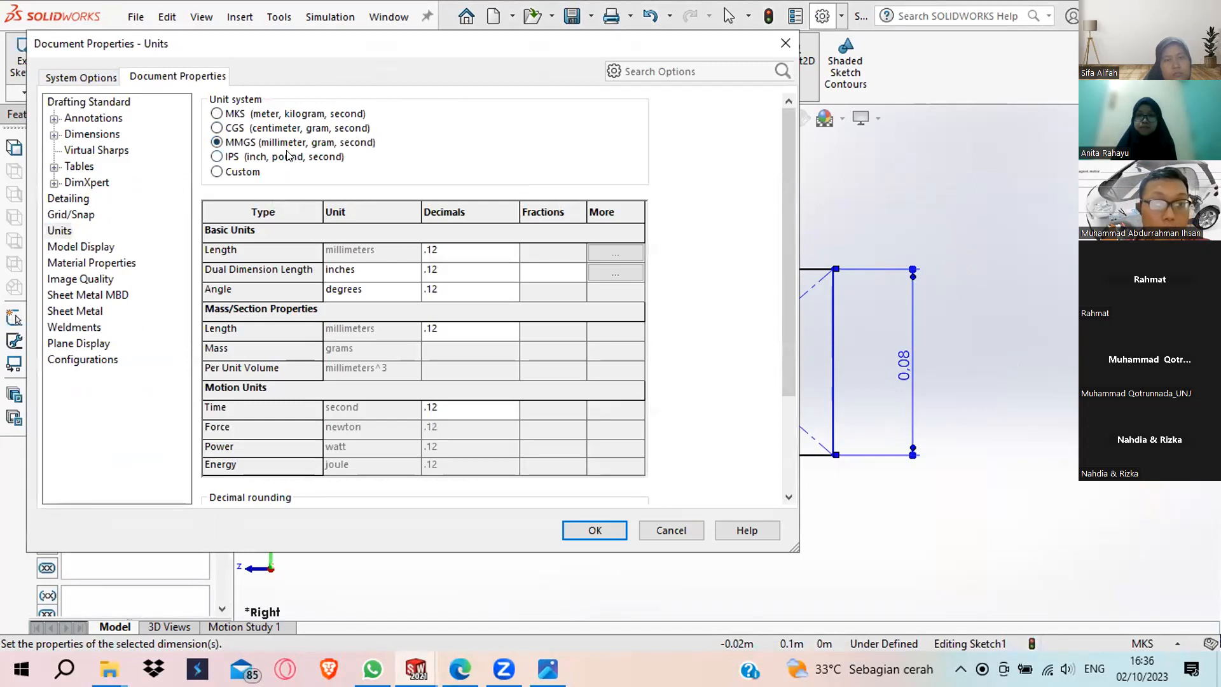
{"action": "left_click", "coordinate": [595, 530]}
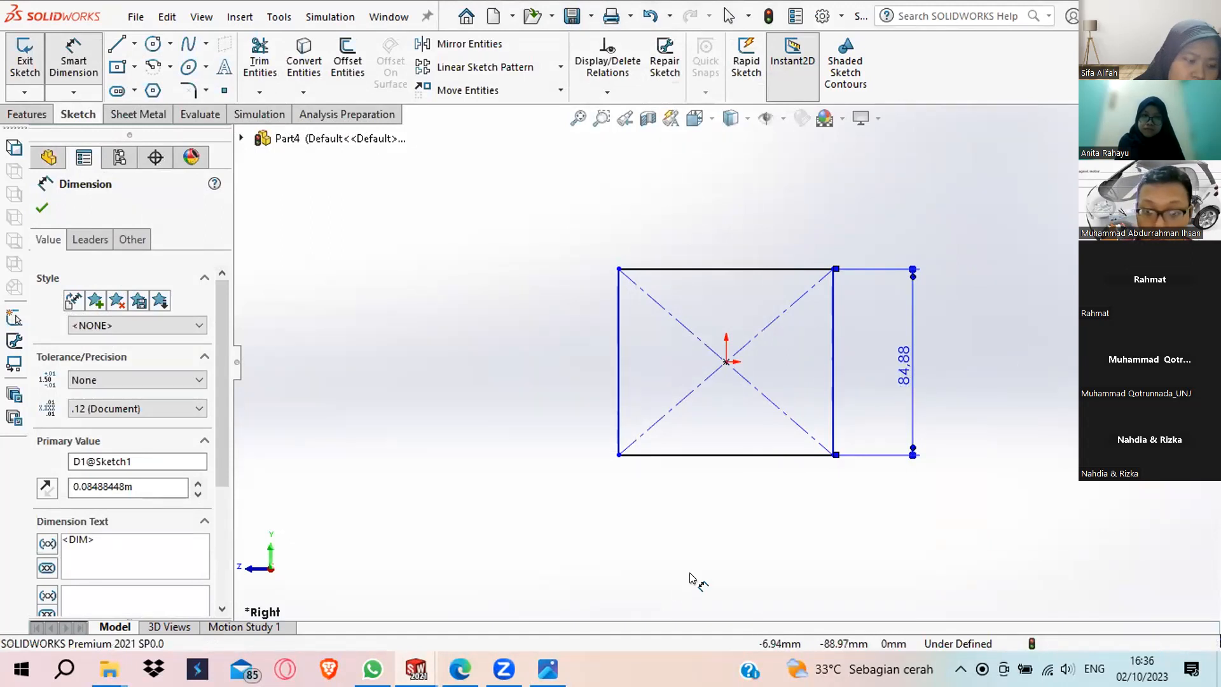
Consult the Brass step drawing and set the rectangle's height dimension to 75 mm.
{"action": "left_click", "coordinate": [559, 661]}
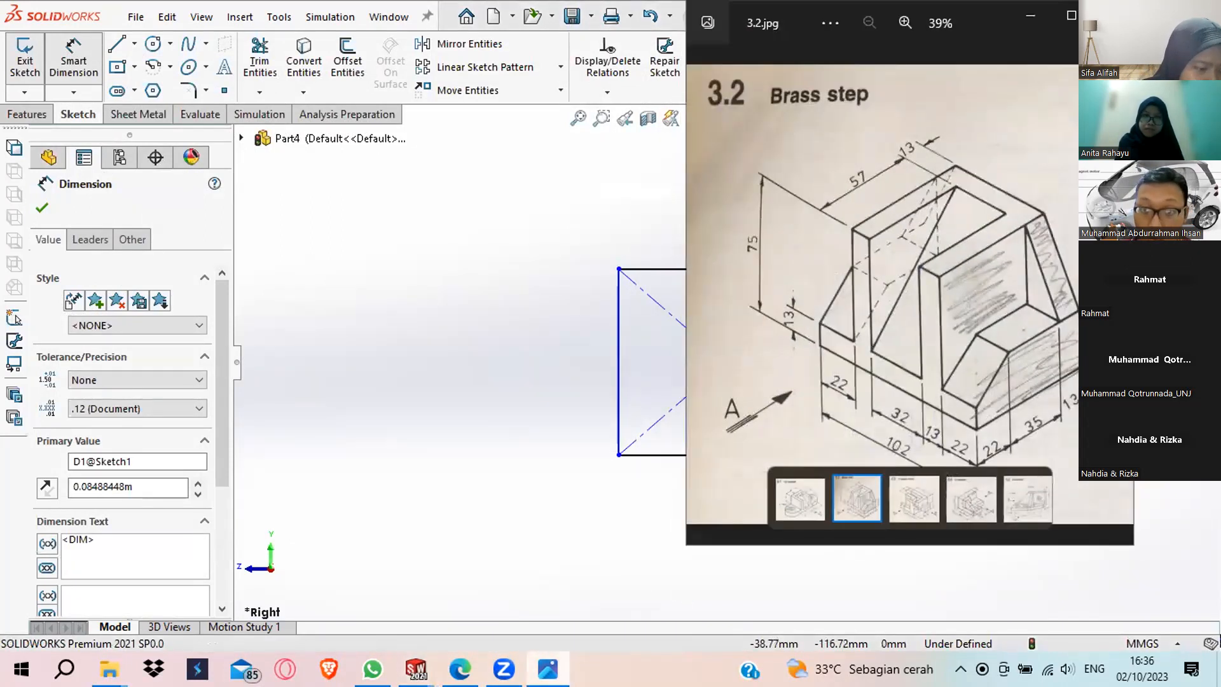
{"action": "left_click", "coordinate": [562, 657]}
{"action": "double_click", "coordinate": [902, 367]}
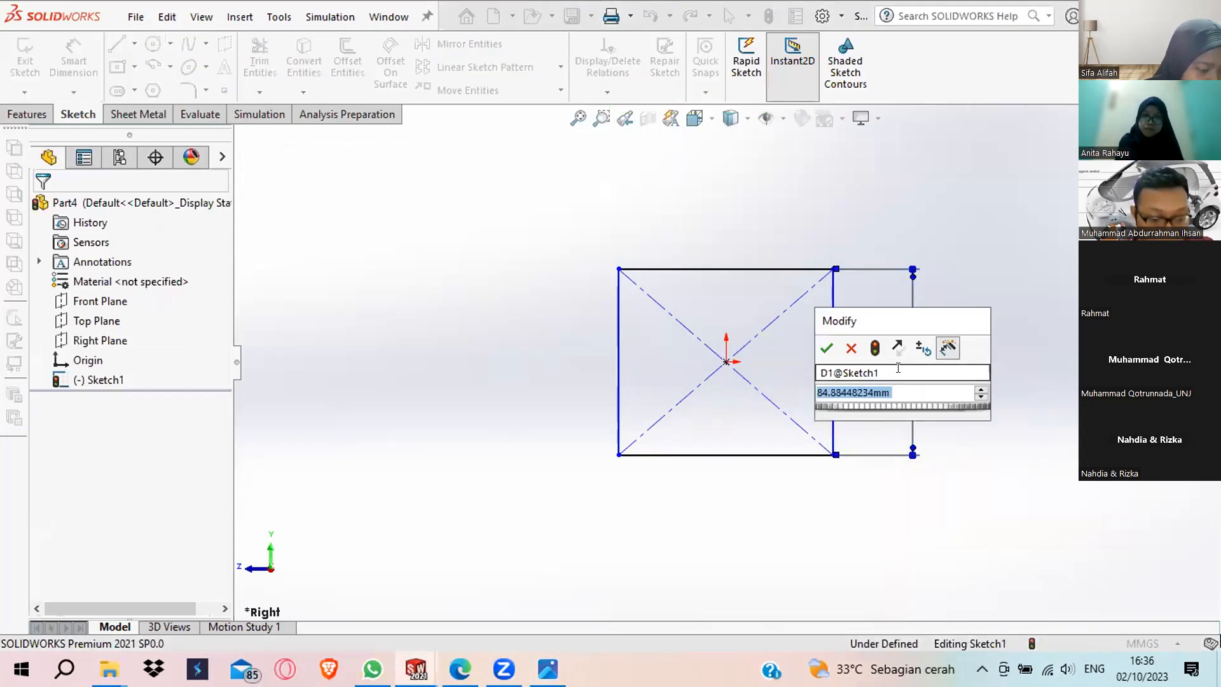
{"action": "type", "text": "75"}
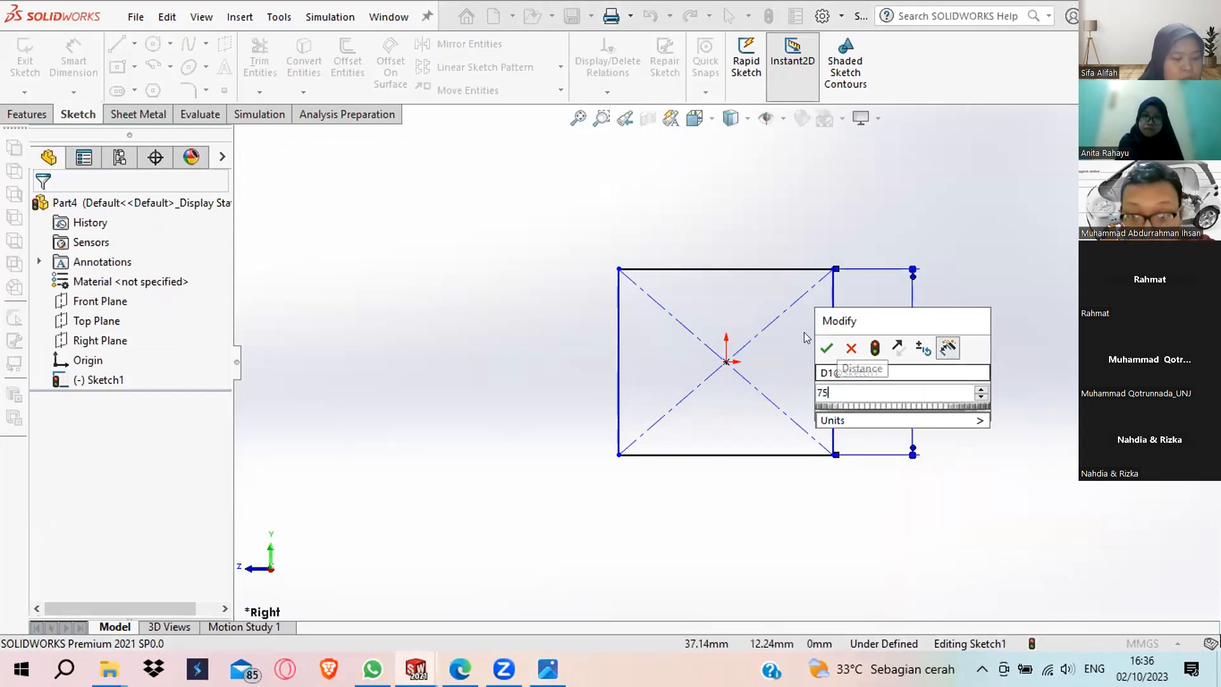
{"action": "left_click", "coordinate": [824, 346]}
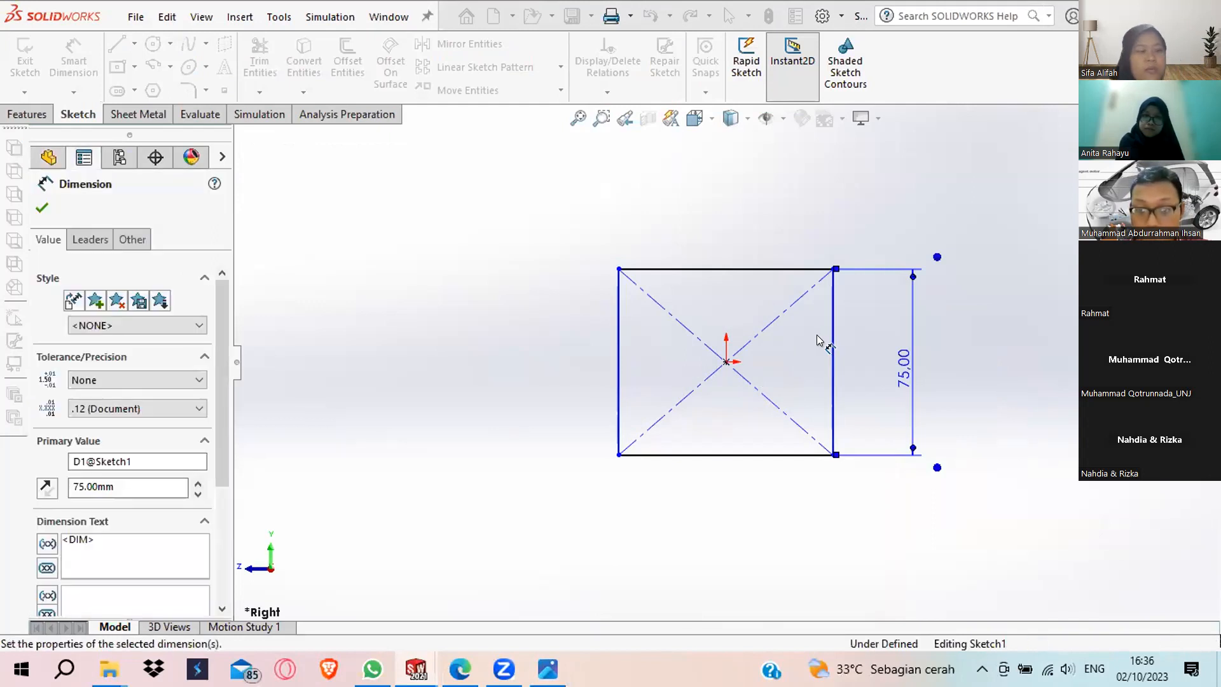
Dimension the rectangle's bottom edge and set its width to 22+13+35 mm, following the Brass step drawing.
{"action": "left_click", "coordinate": [723, 455]}
{"action": "left_click", "coordinate": [717, 502]}
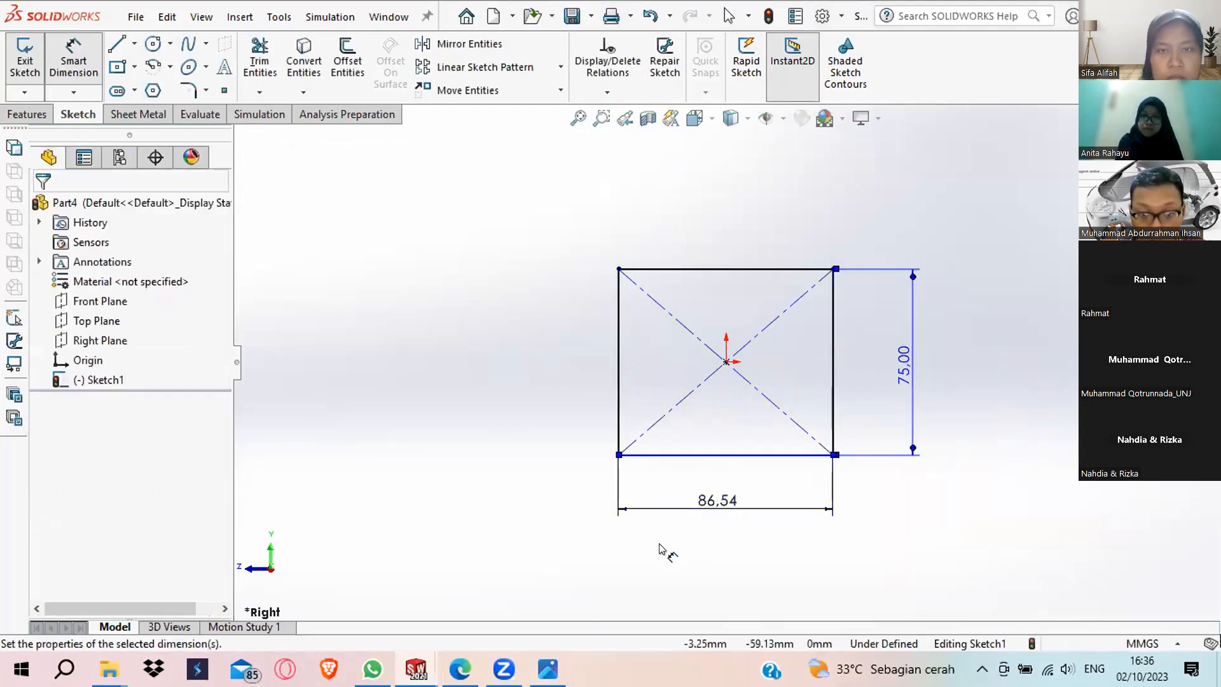
{"action": "left_click", "coordinate": [548, 667]}
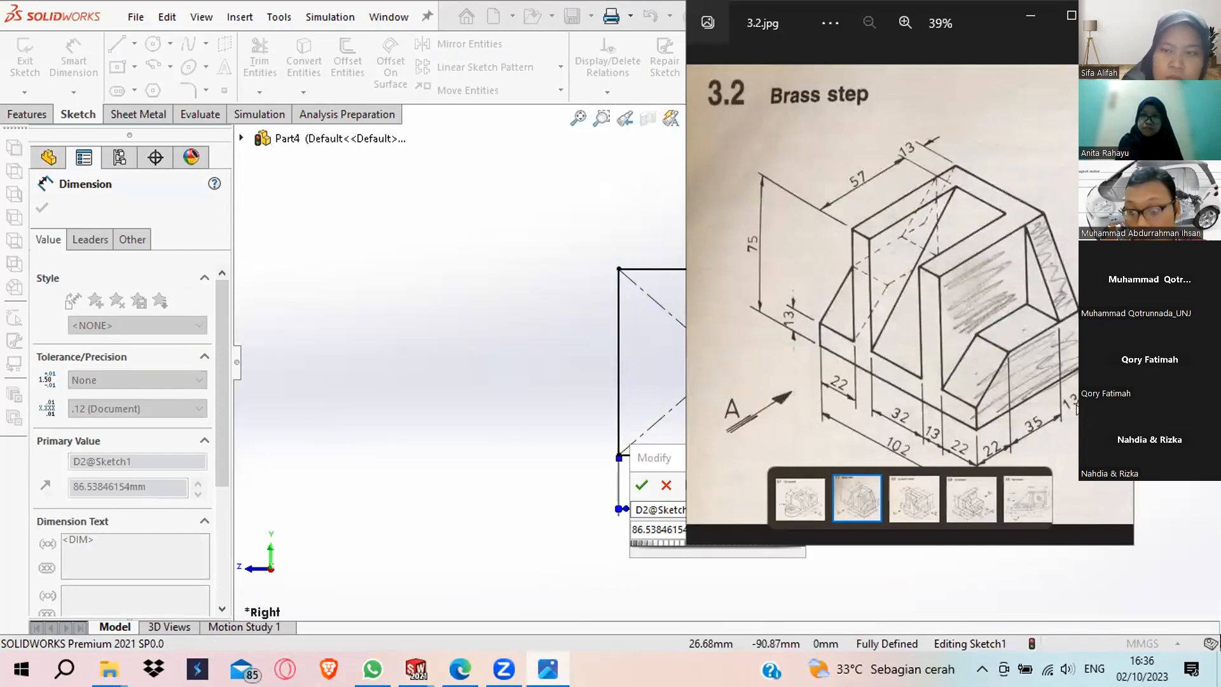
{"action": "left_click", "coordinate": [575, 393]}
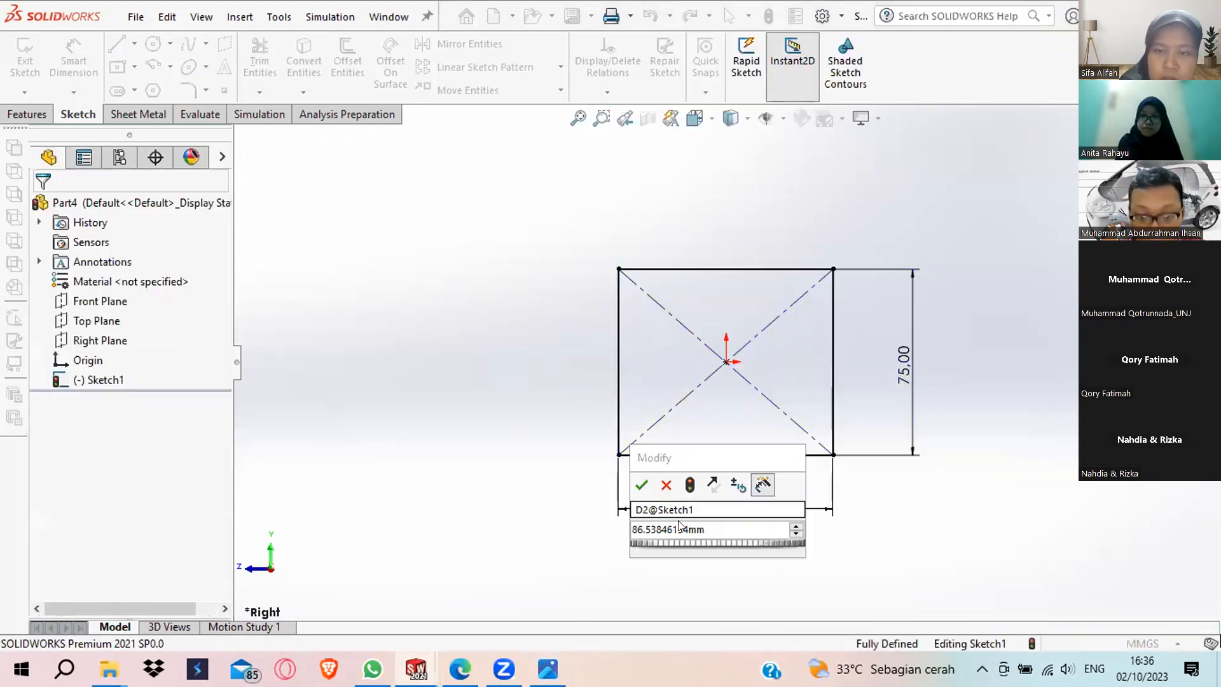
{"action": "type", "text": "22"}
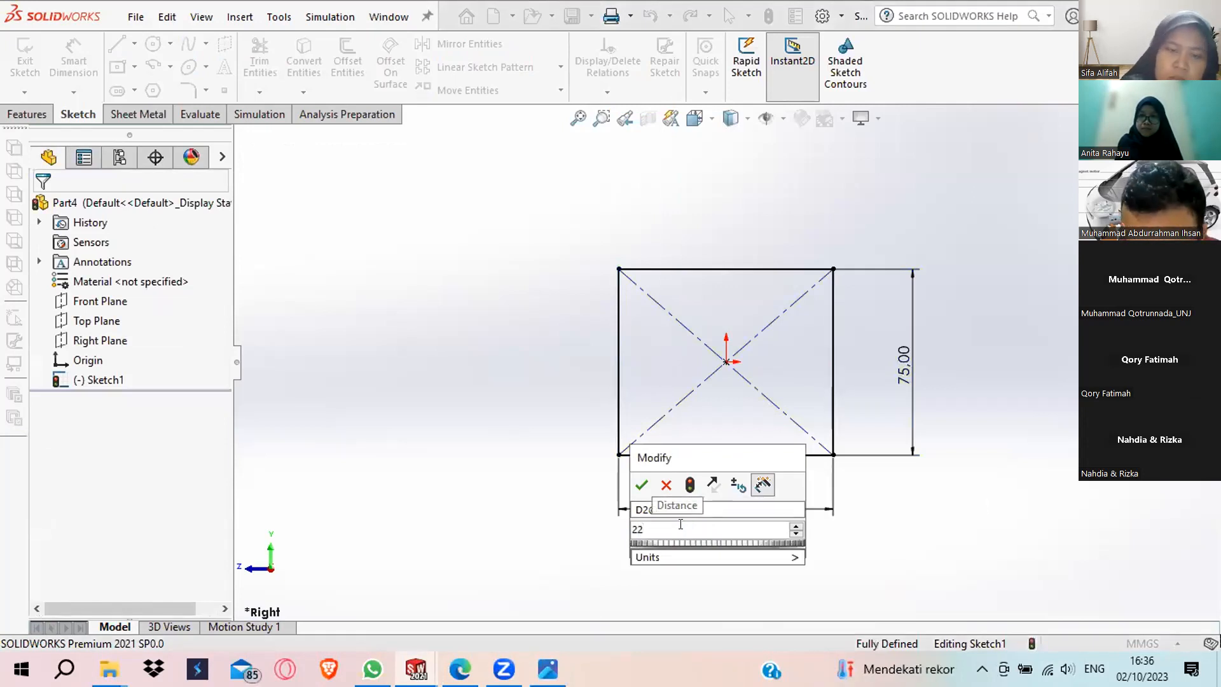
{"action": "key", "text": "Return"}
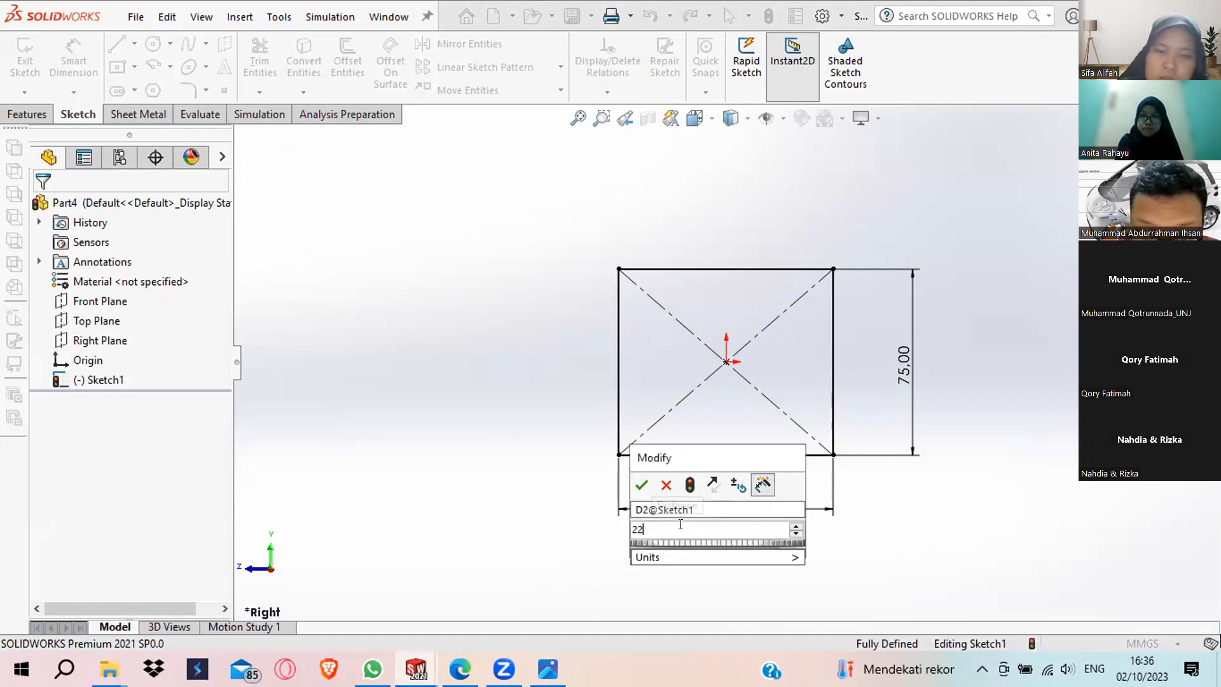
{"action": "type", "text": "+"}
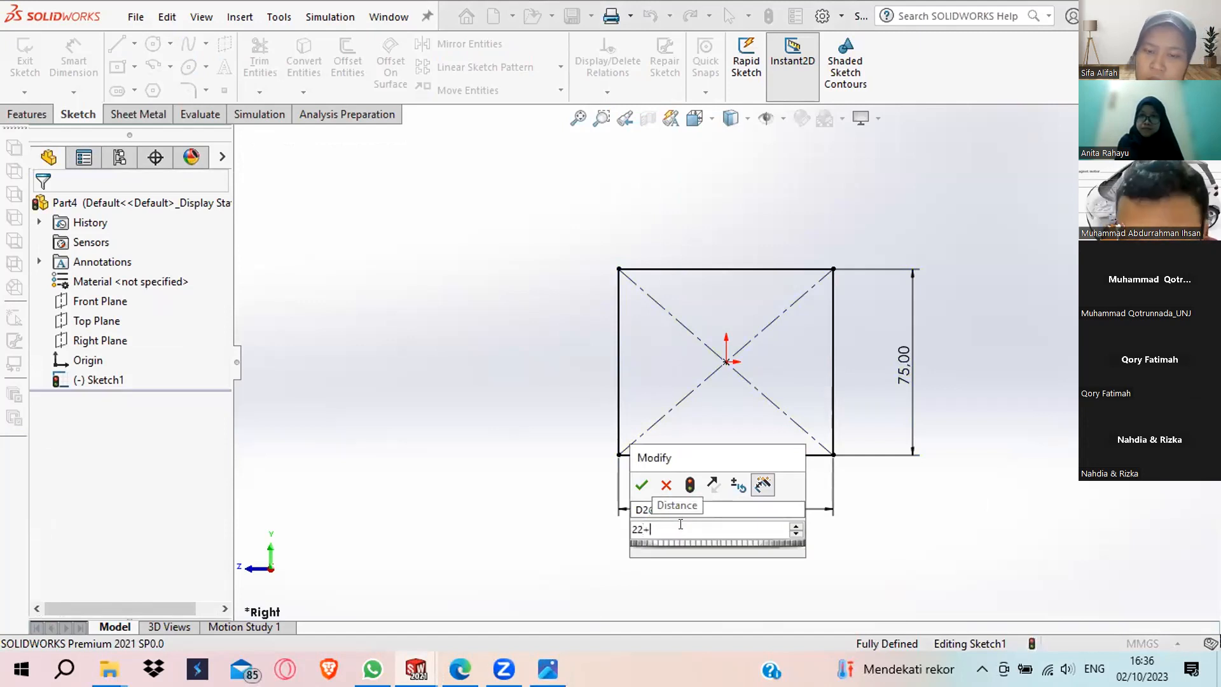
{"action": "type", "text": "13"}
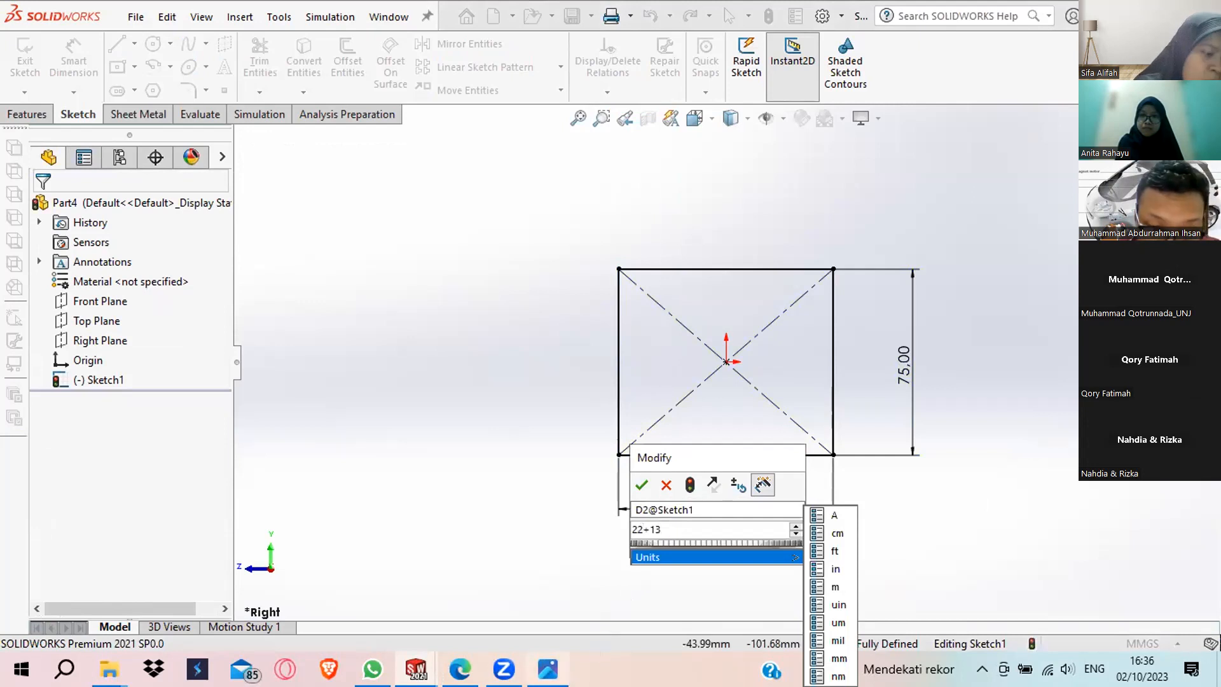
{"action": "left_click", "coordinate": [551, 669]}
{"action": "left_click", "coordinate": [416, 669]}
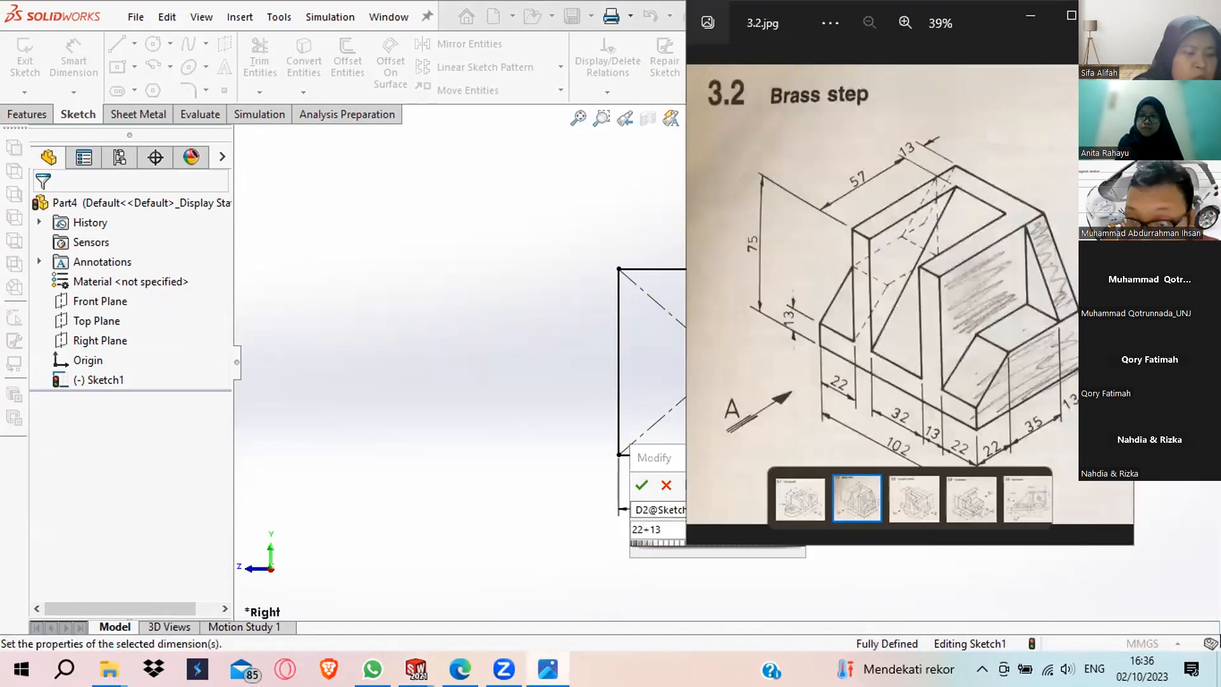
{"action": "left_click", "coordinate": [692, 525]}
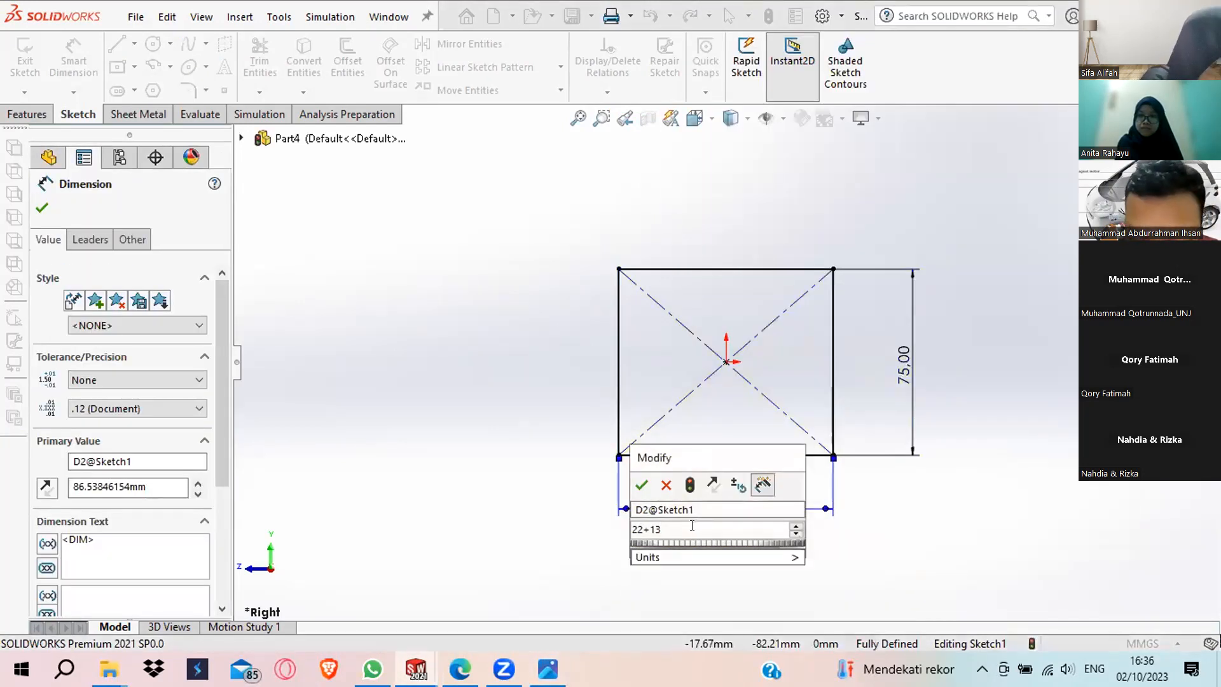
{"action": "type", "text": "+35"}
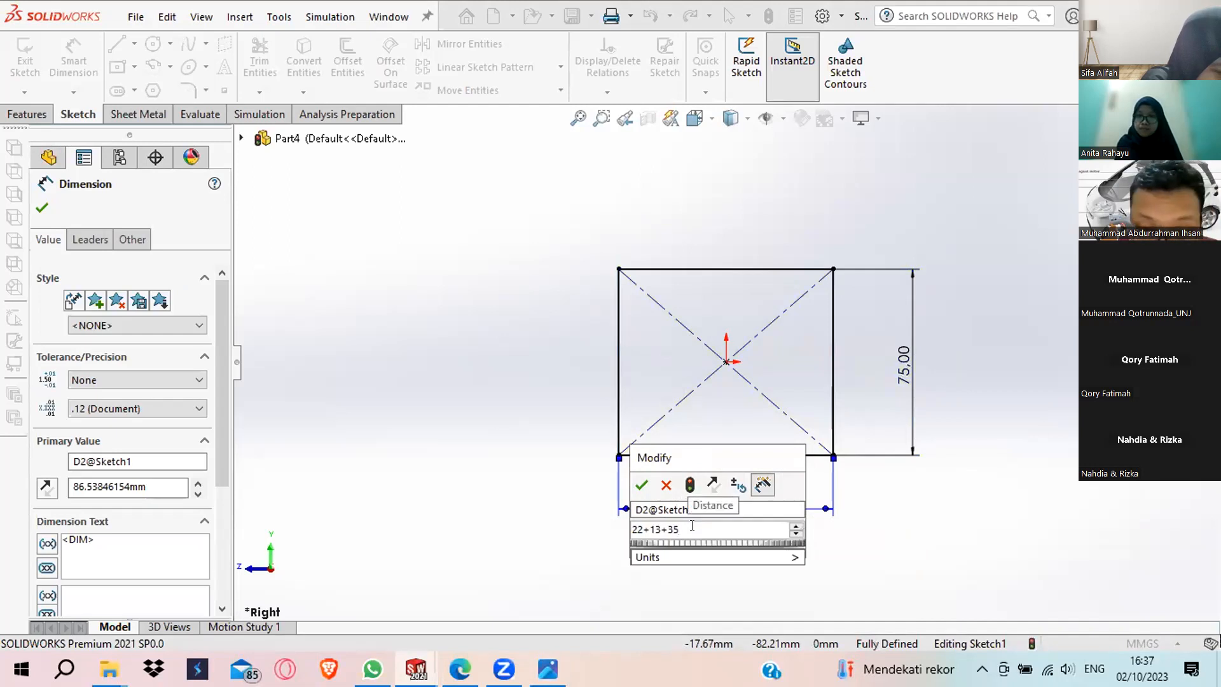
{"action": "key", "text": "Return"}
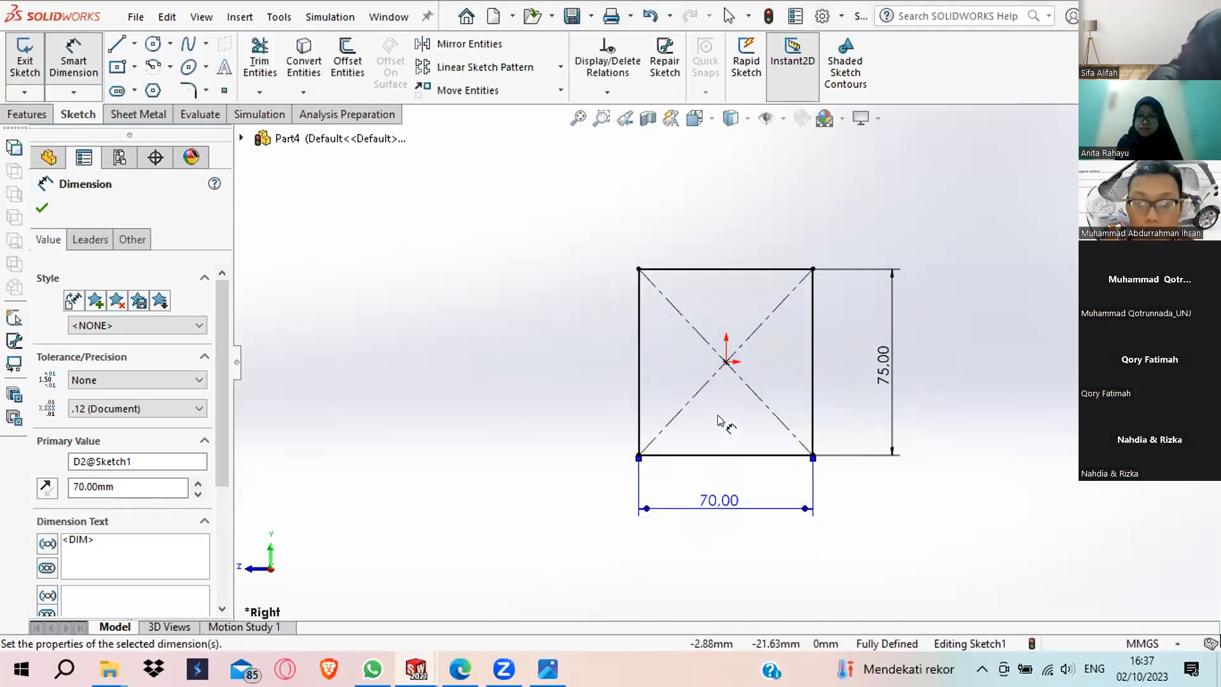
Sketch connected lines inside the rectangle: a slope from its left edge, a horizontal about 35 mm long, and a vertical up to the top edge.
{"action": "left_click", "coordinate": [548, 669]}
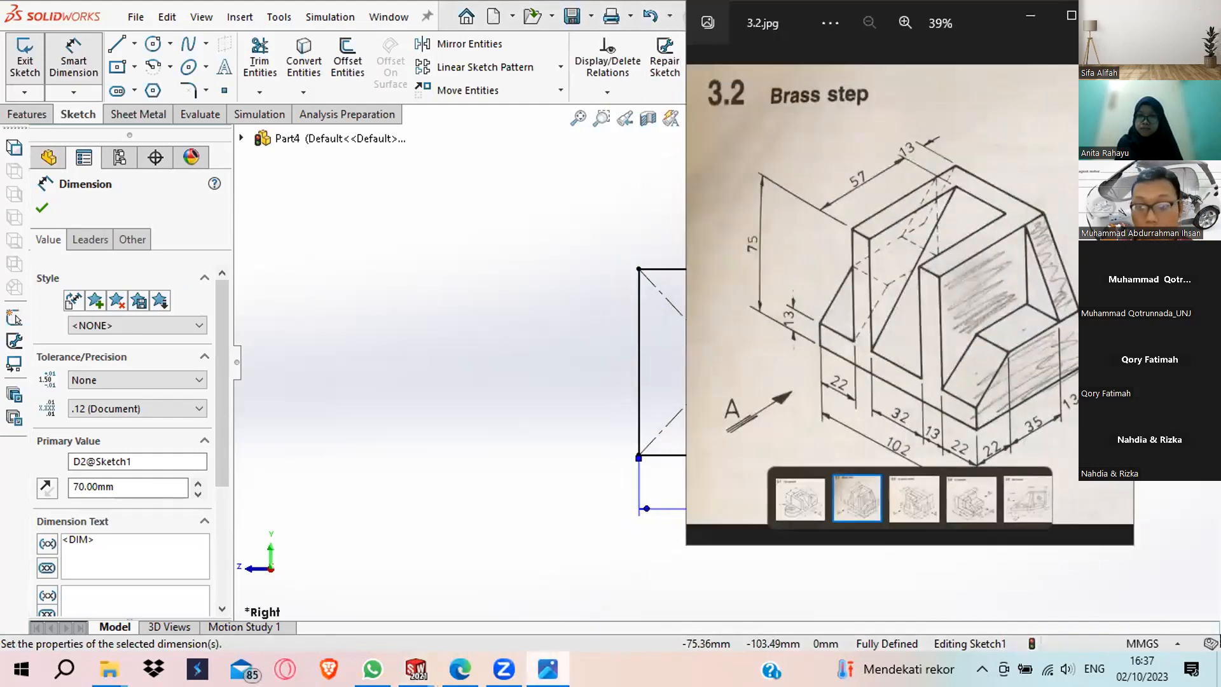
{"action": "left_click", "coordinate": [548, 668]}
{"action": "left_click", "coordinate": [548, 668]}
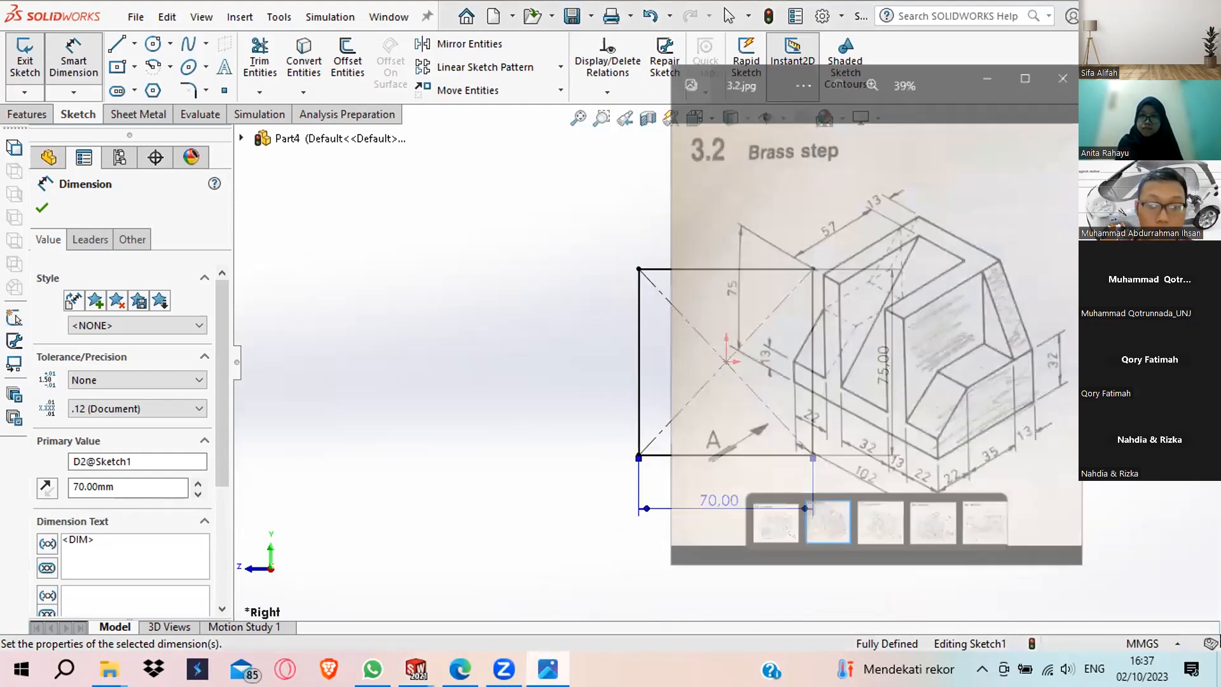
{"action": "left_click", "coordinate": [547, 669]}
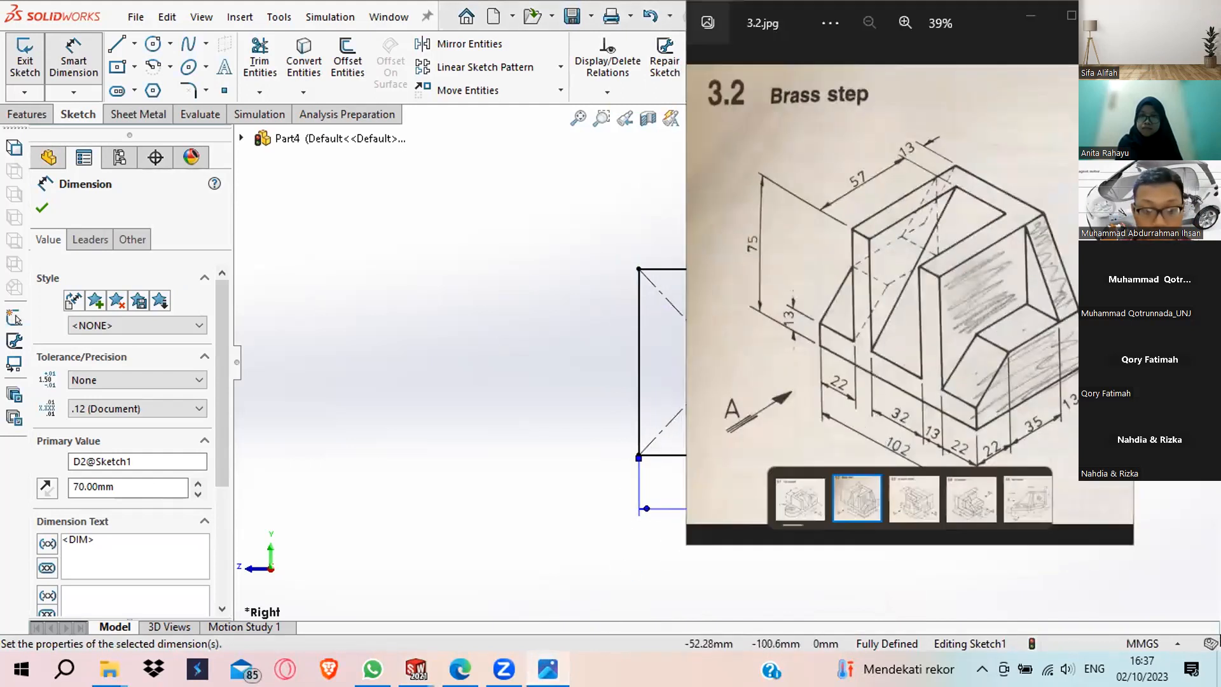
{"action": "left_click", "coordinate": [42, 208]}
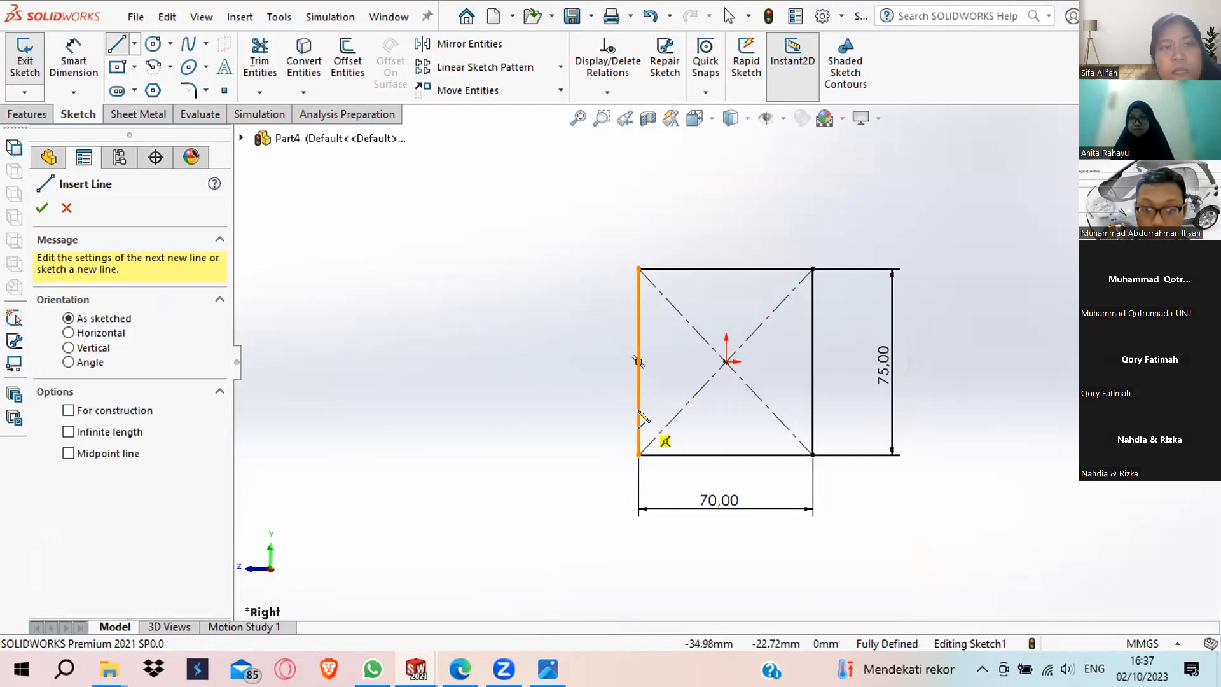
{"action": "left_click", "coordinate": [638, 411]}
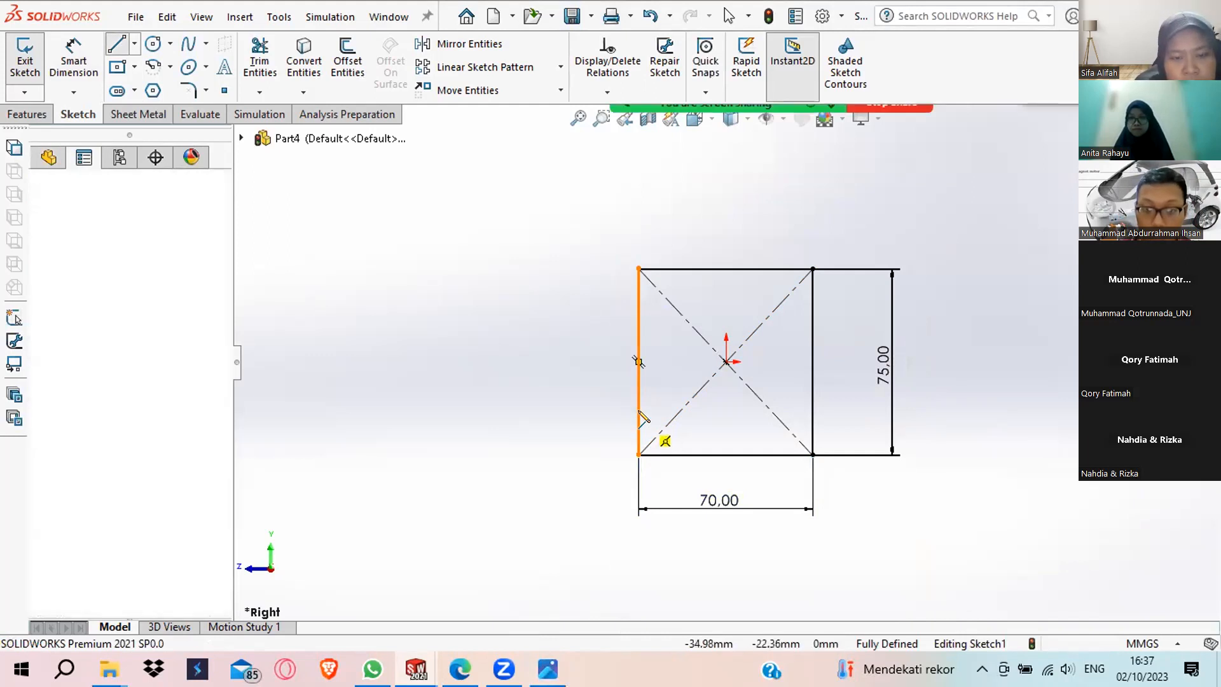
{"action": "left_click", "coordinate": [681, 382]}
{"action": "left_click", "coordinate": [768, 382]}
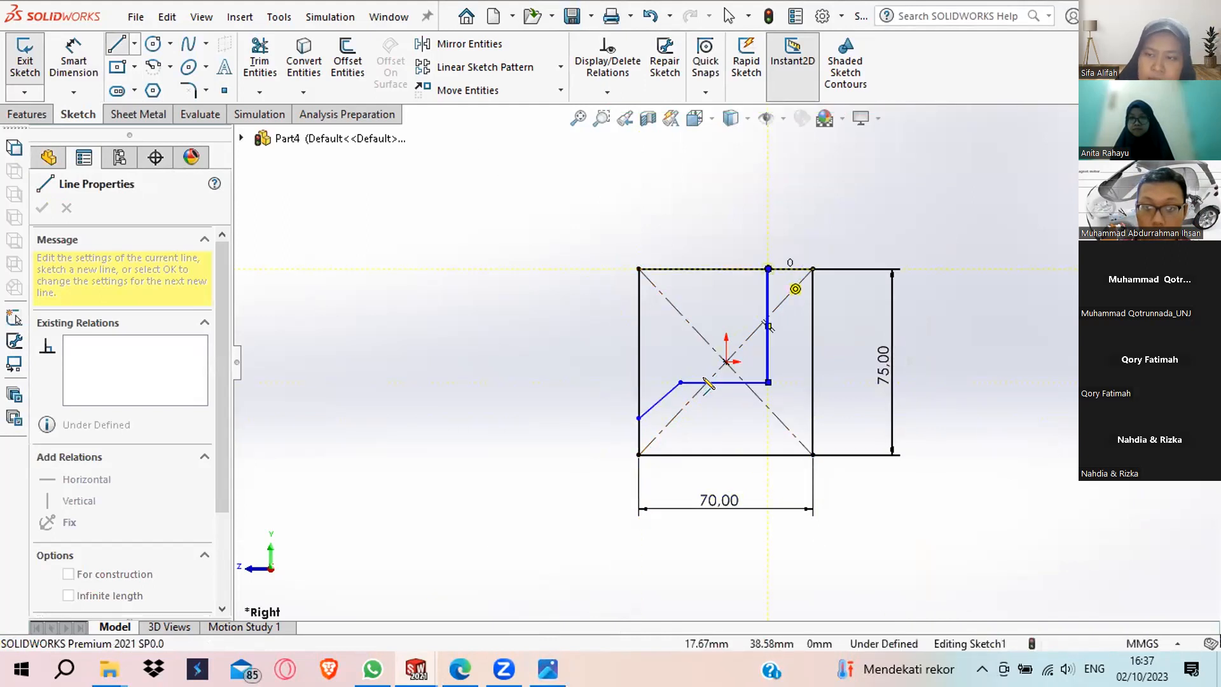
{"action": "key", "text": "Escape"}
{"action": "left_click", "coordinate": [723, 382]}
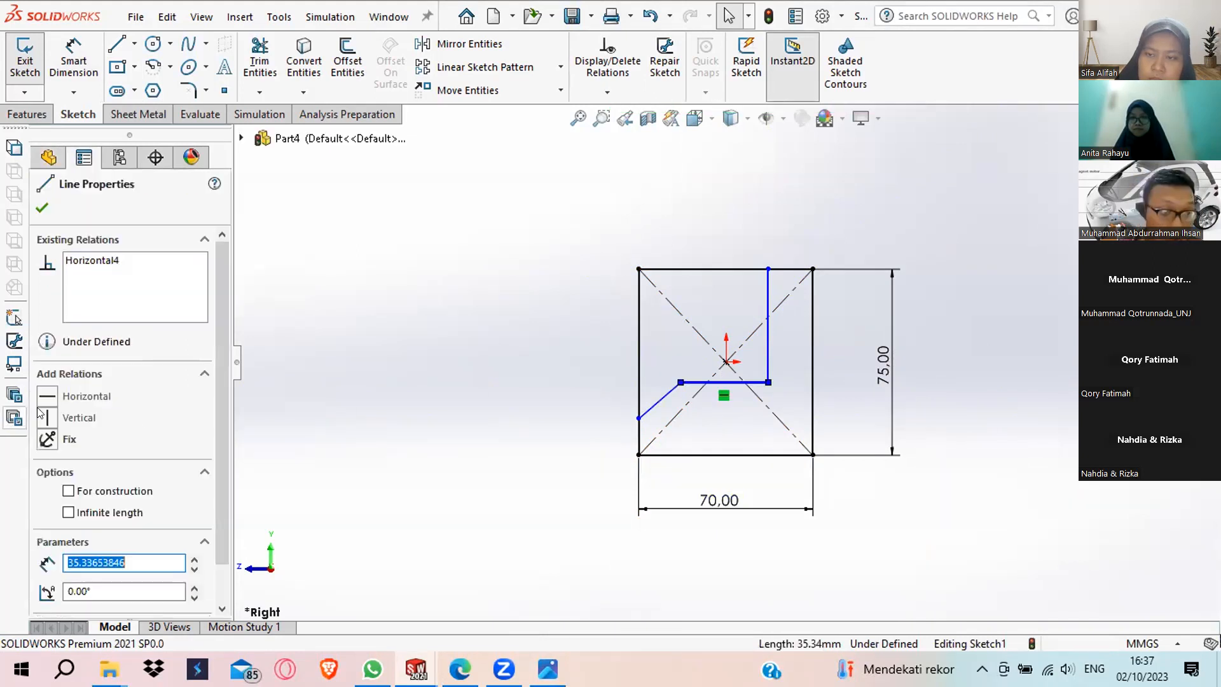
{"action": "left_click", "coordinate": [472, 380]}
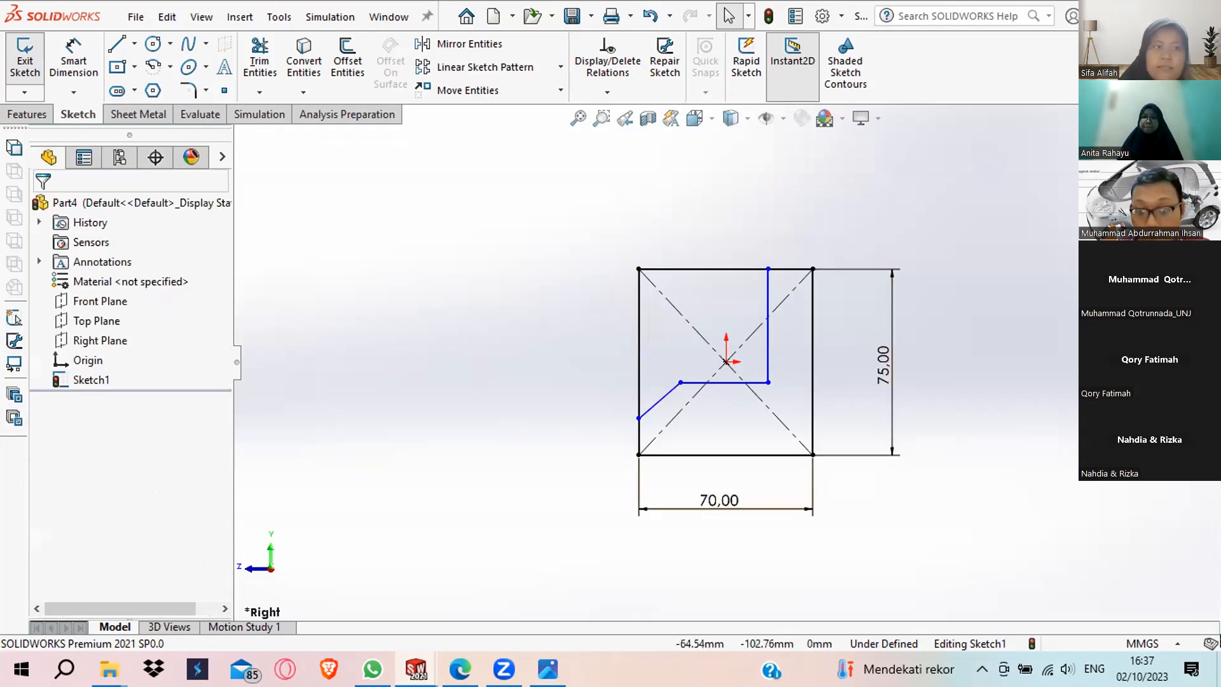
Check the sloped edge on the Brass step drawing and sketch a slanted line about 80 mm long from the vertical's top end to the slope's left-edge point.
{"action": "left_click", "coordinate": [548, 669]}
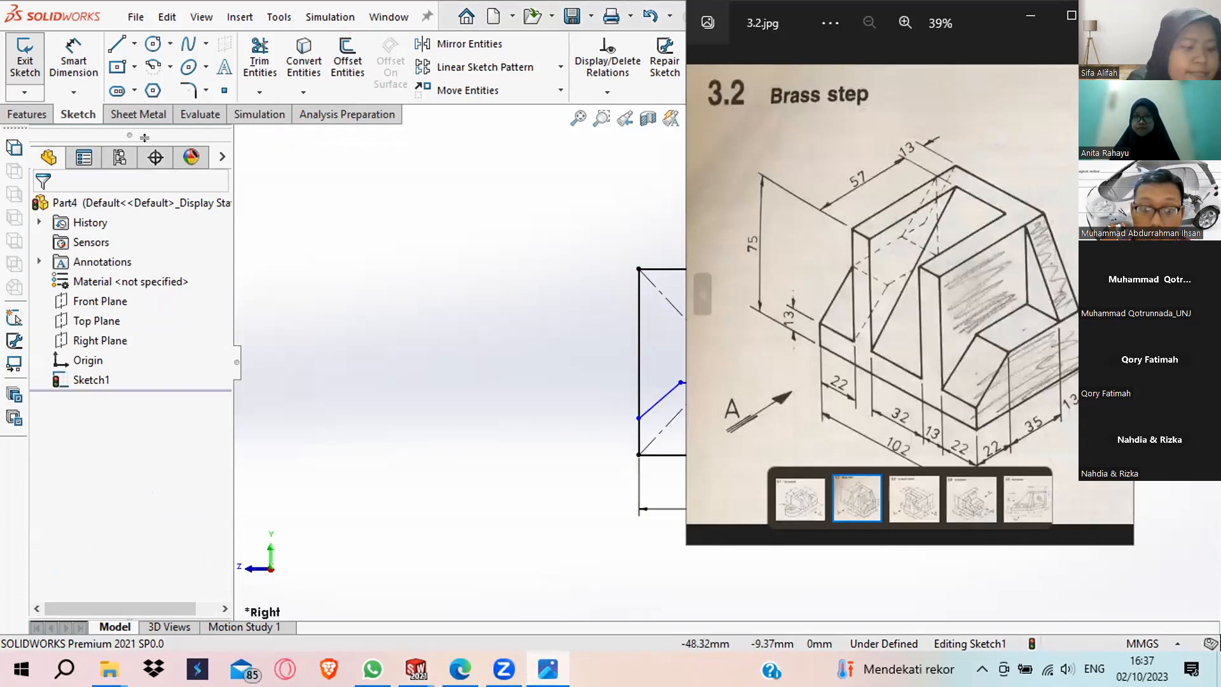
{"action": "left_click", "coordinate": [634, 356]}
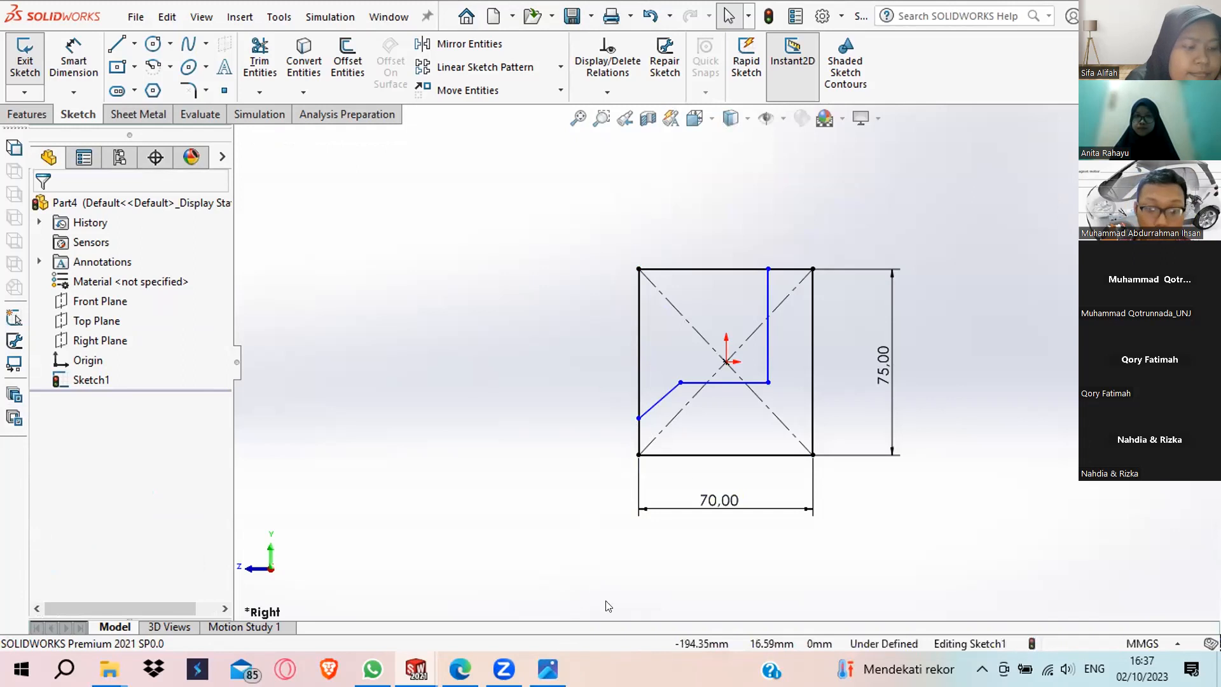
{"action": "key", "text": "alt+Tab"}
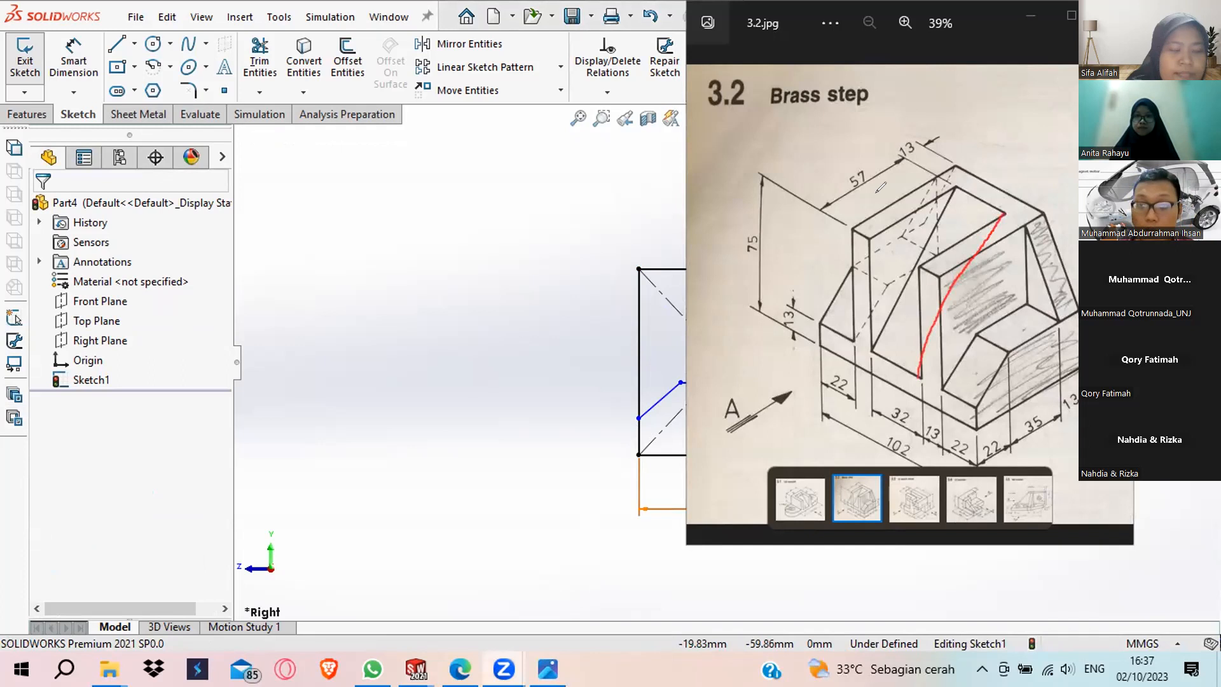
{"action": "left_click", "coordinate": [123, 42]}
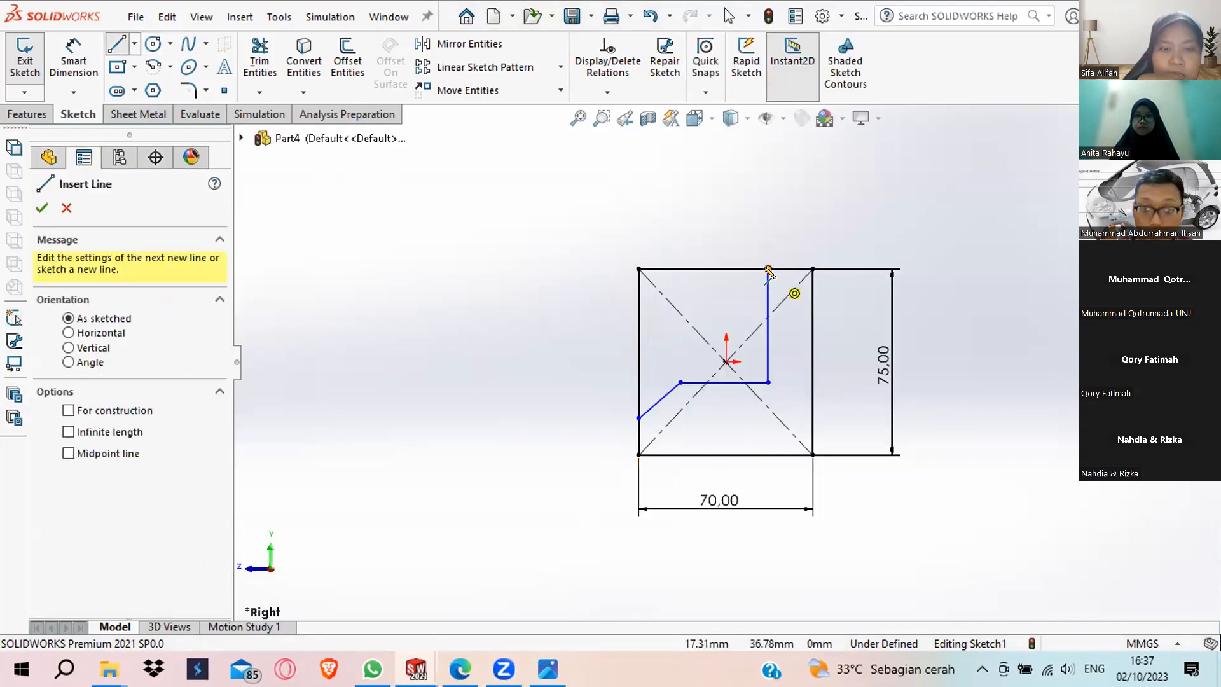
{"action": "left_click", "coordinate": [679, 385]}
{"action": "left_click", "coordinate": [639, 416]}
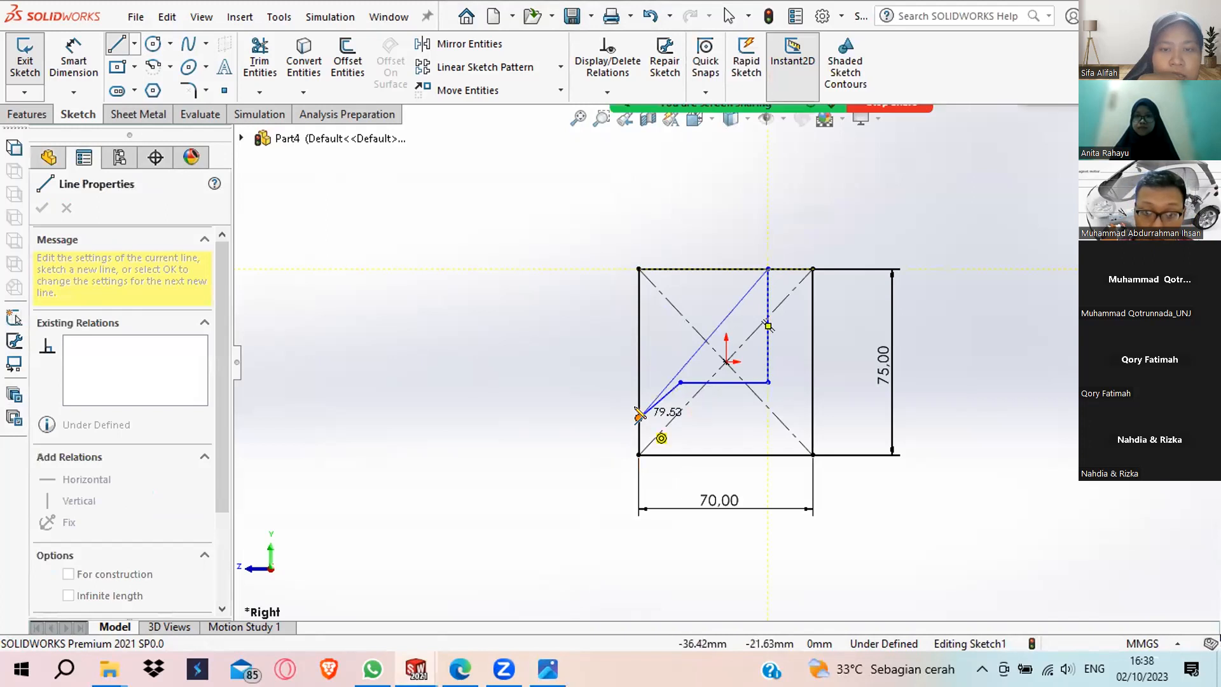
{"action": "left_click", "coordinate": [638, 417]}
{"action": "key", "text": "Escape"}
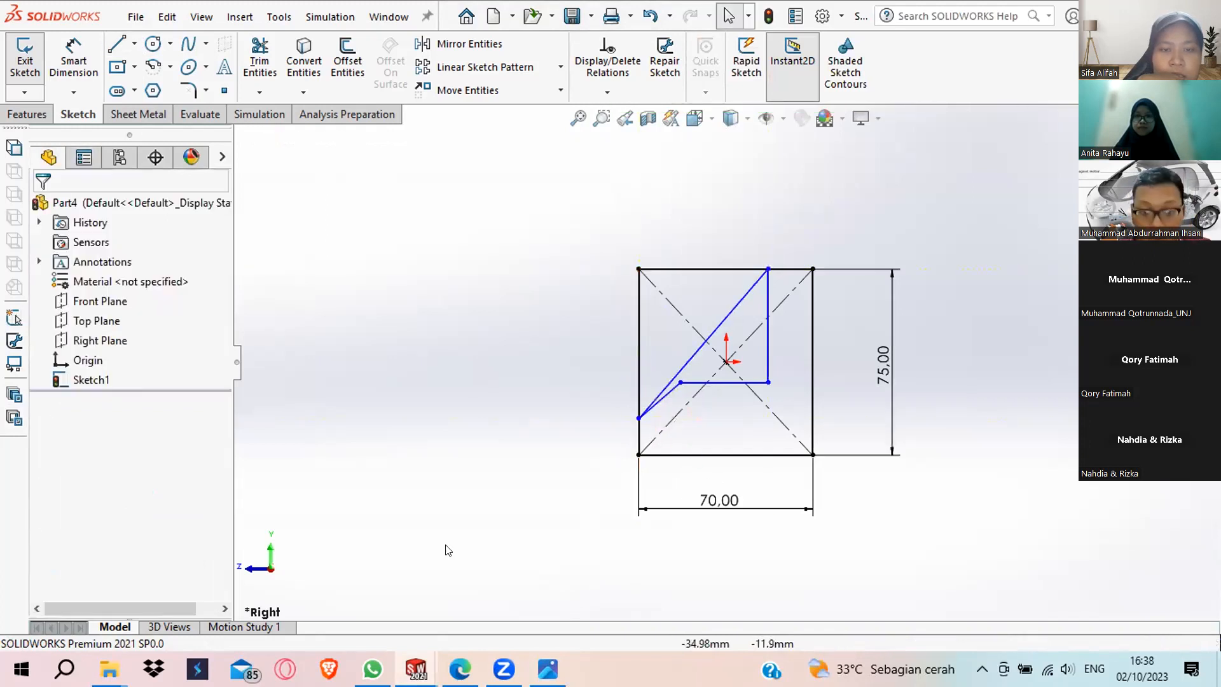
Dimension the slope's left-edge point from the rectangle's bottom edge and set the distance to 13 mm.
{"action": "left_click", "coordinate": [88, 76]}
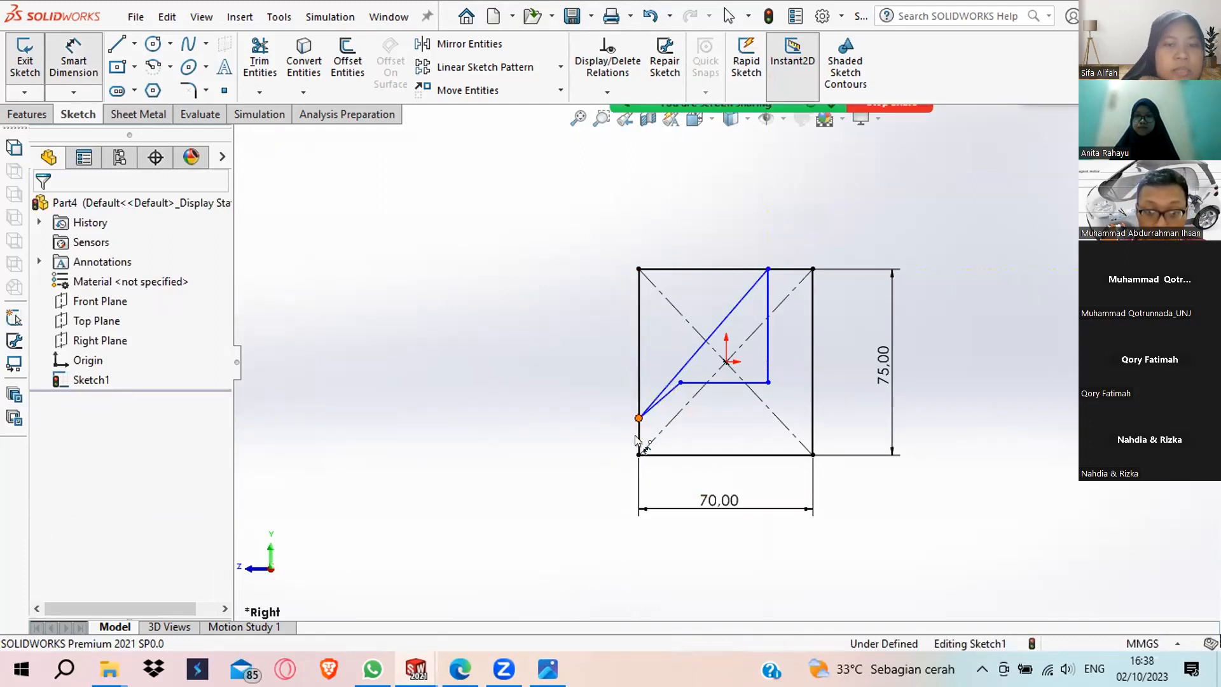
{"action": "left_click", "coordinate": [638, 418]}
{"action": "left_click", "coordinate": [661, 455]}
{"action": "left_click", "coordinate": [579, 455]}
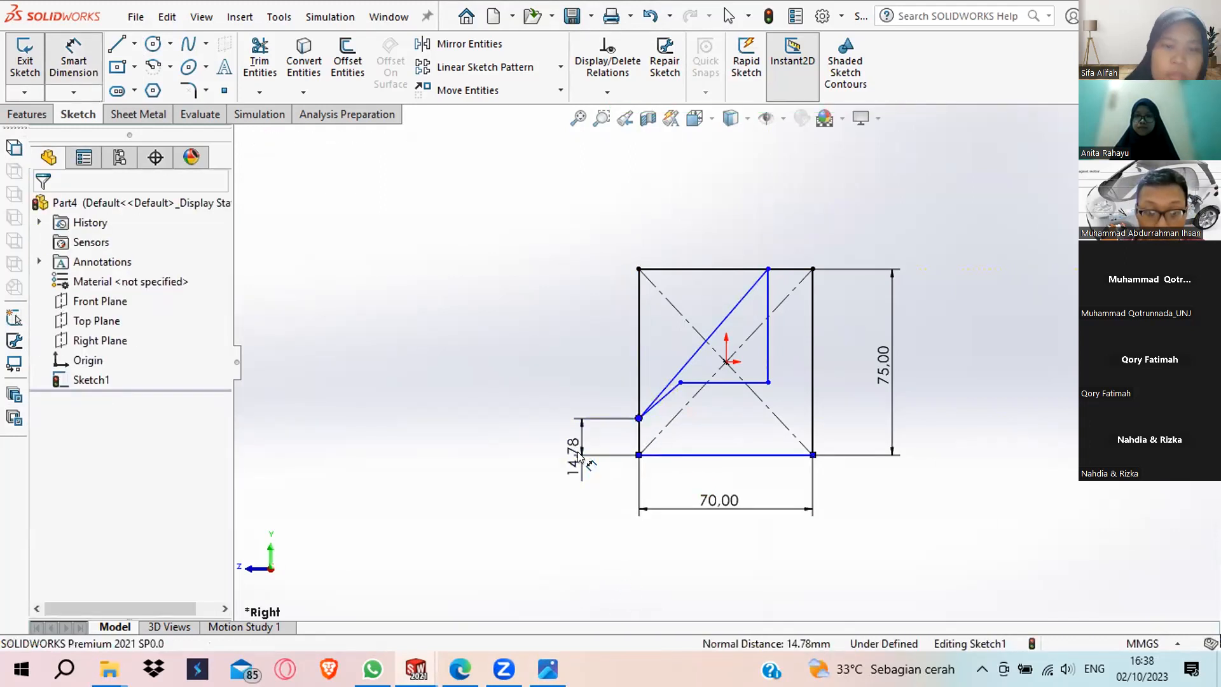
{"action": "type", "text": "13"}
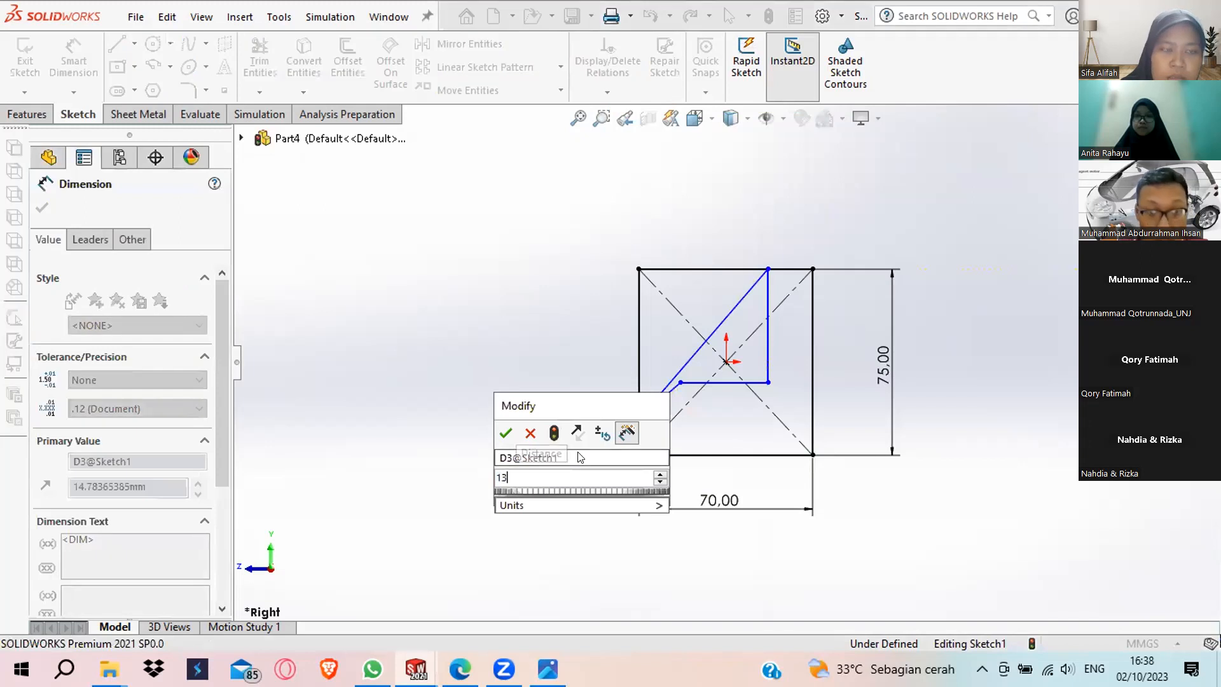
{"action": "key", "text": "Return"}
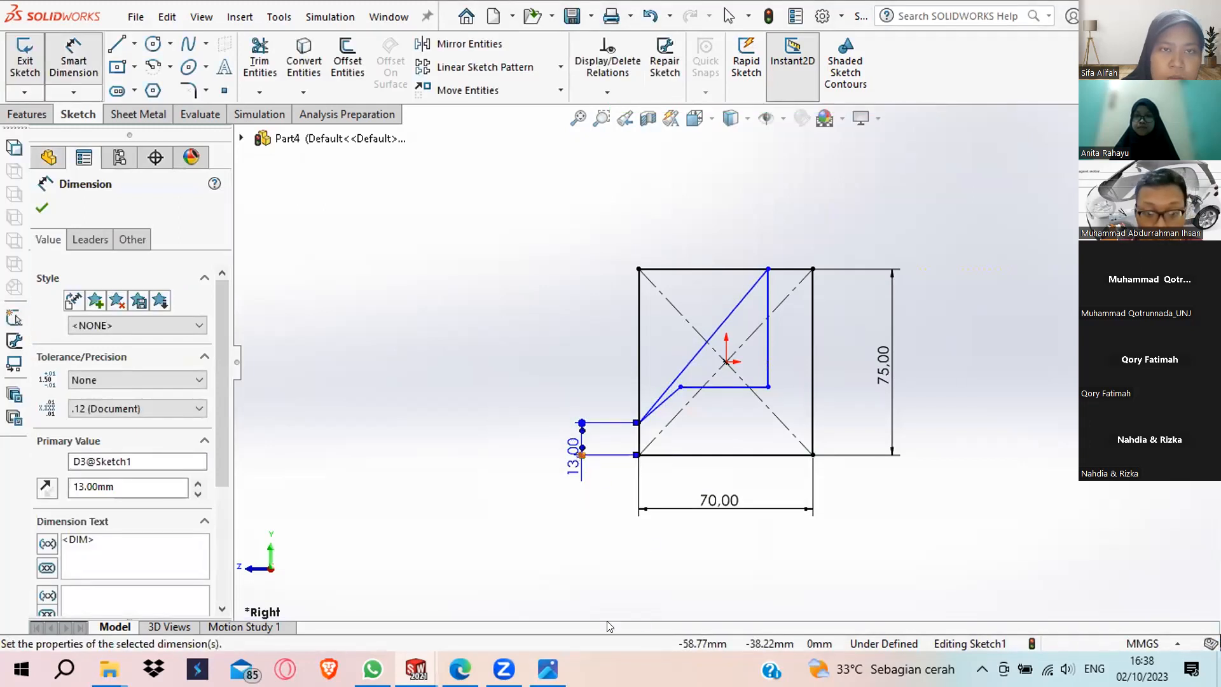
Check the Brass step drawing and set the distance from the vertical line's top end to the rectangle's right edge to 13 mm.
{"action": "left_click", "coordinate": [547, 669]}
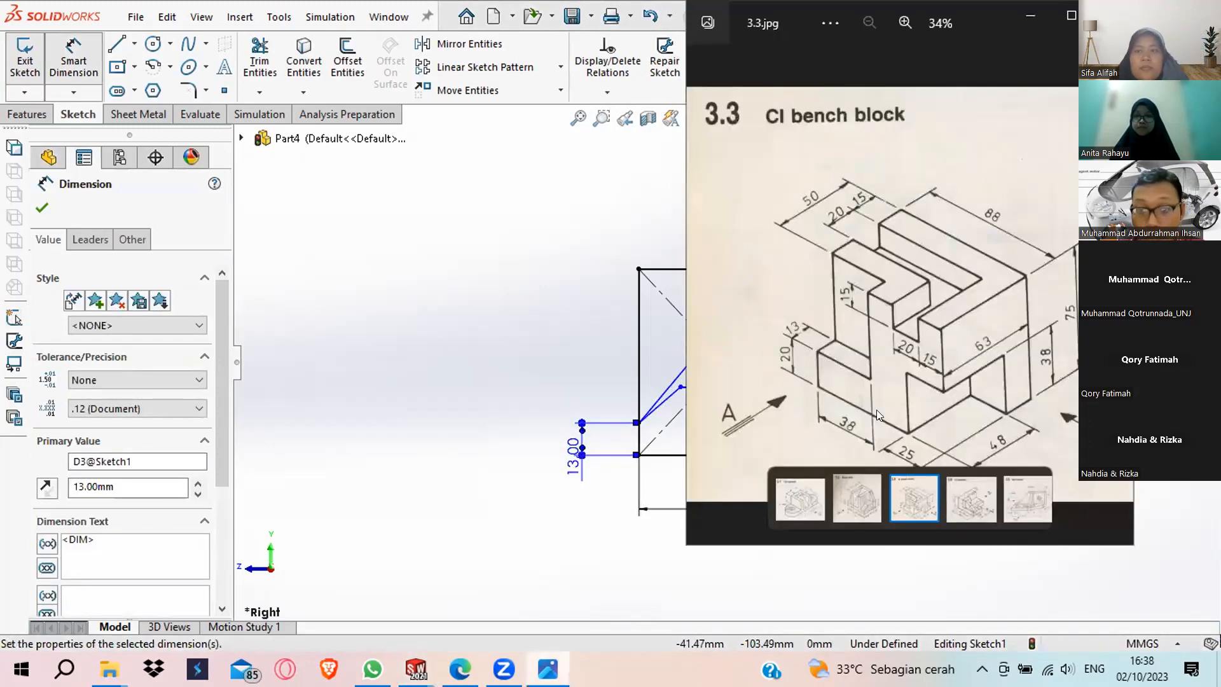
{"action": "key", "text": "Left"}
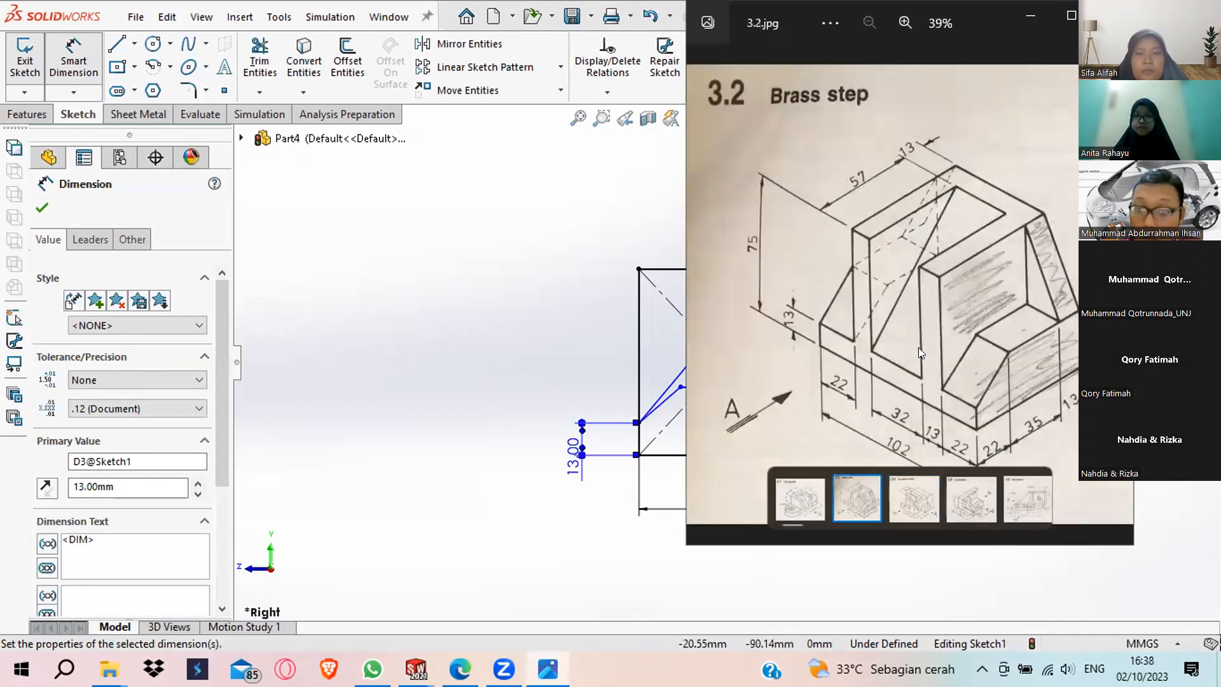
{"action": "left_click", "coordinate": [601, 270]}
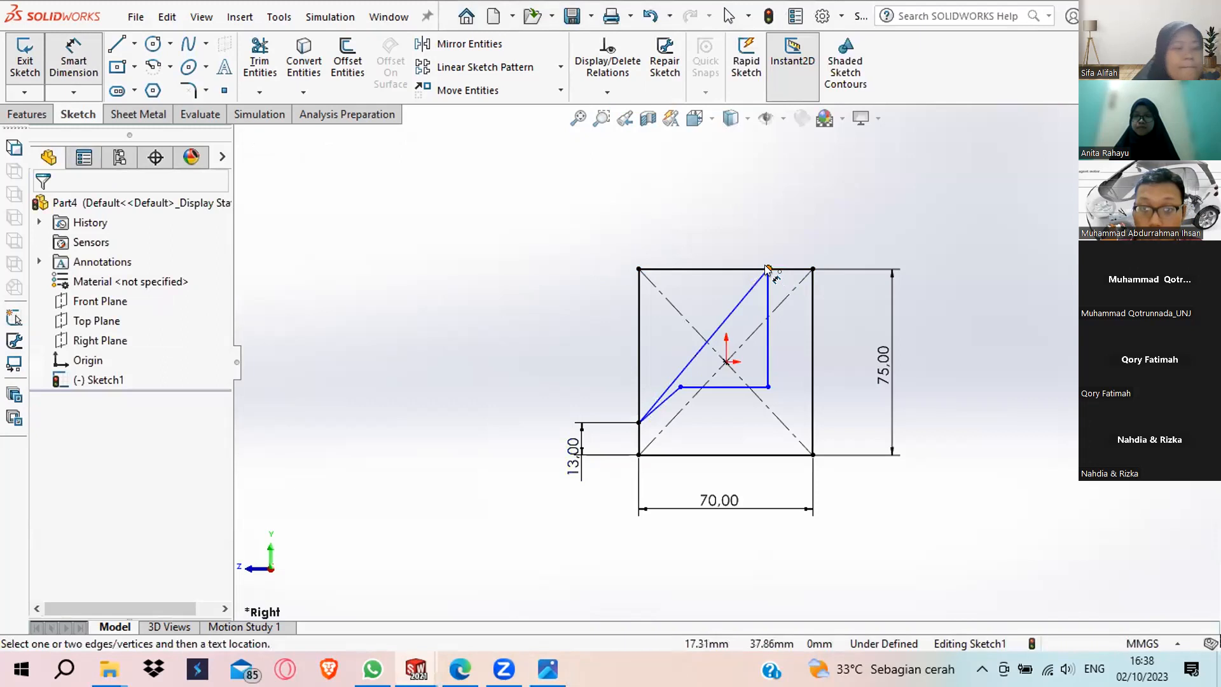
{"action": "left_click", "coordinate": [768, 269]}
{"action": "left_click", "coordinate": [806, 237]}
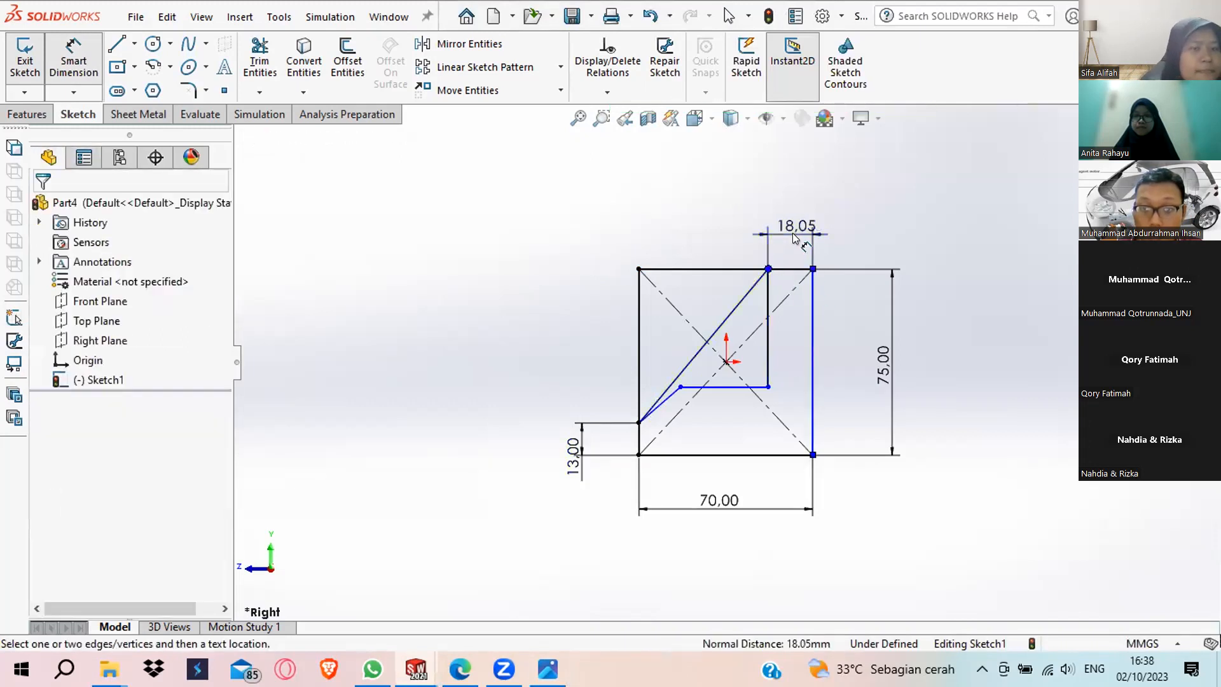
{"action": "left_click", "coordinate": [792, 233]}
{"action": "type", "text": "1"}
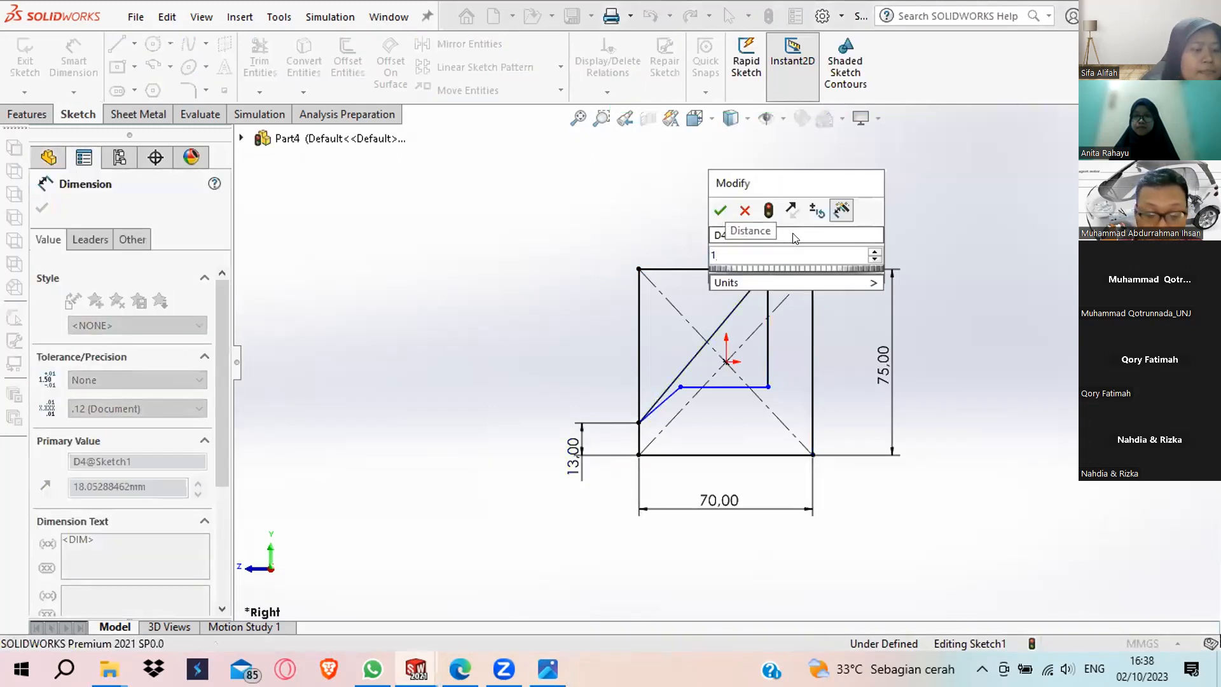
{"action": "type", "text": "3"}
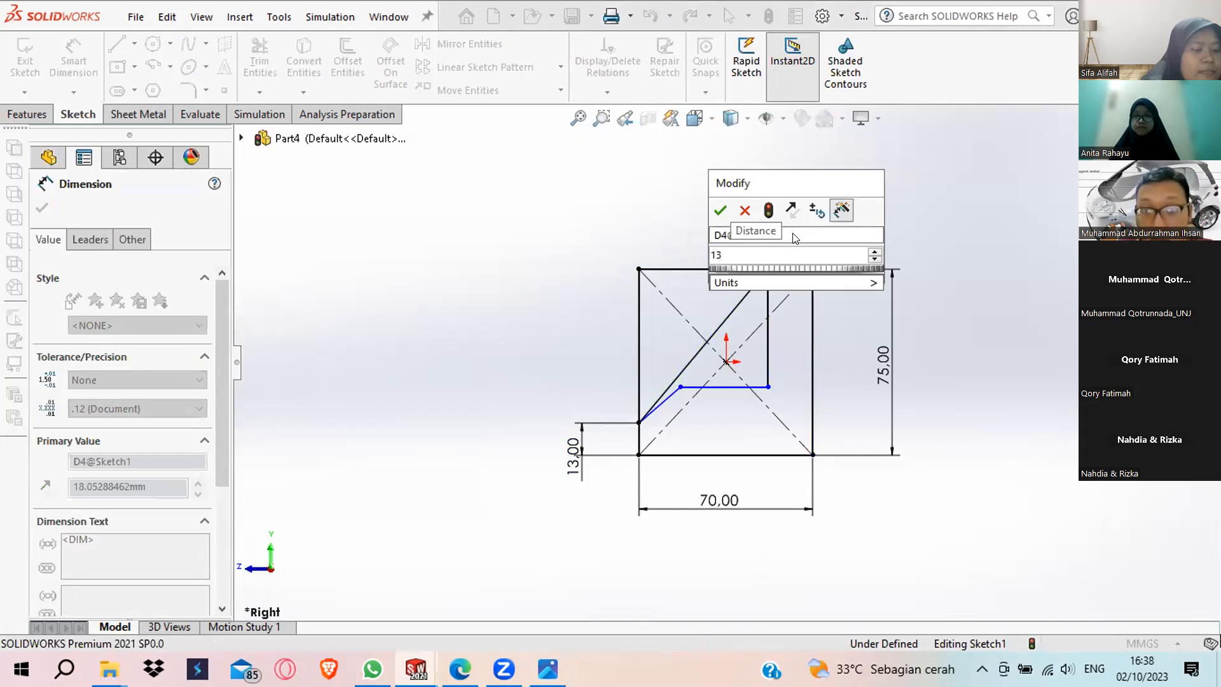
{"action": "key", "text": "Return"}
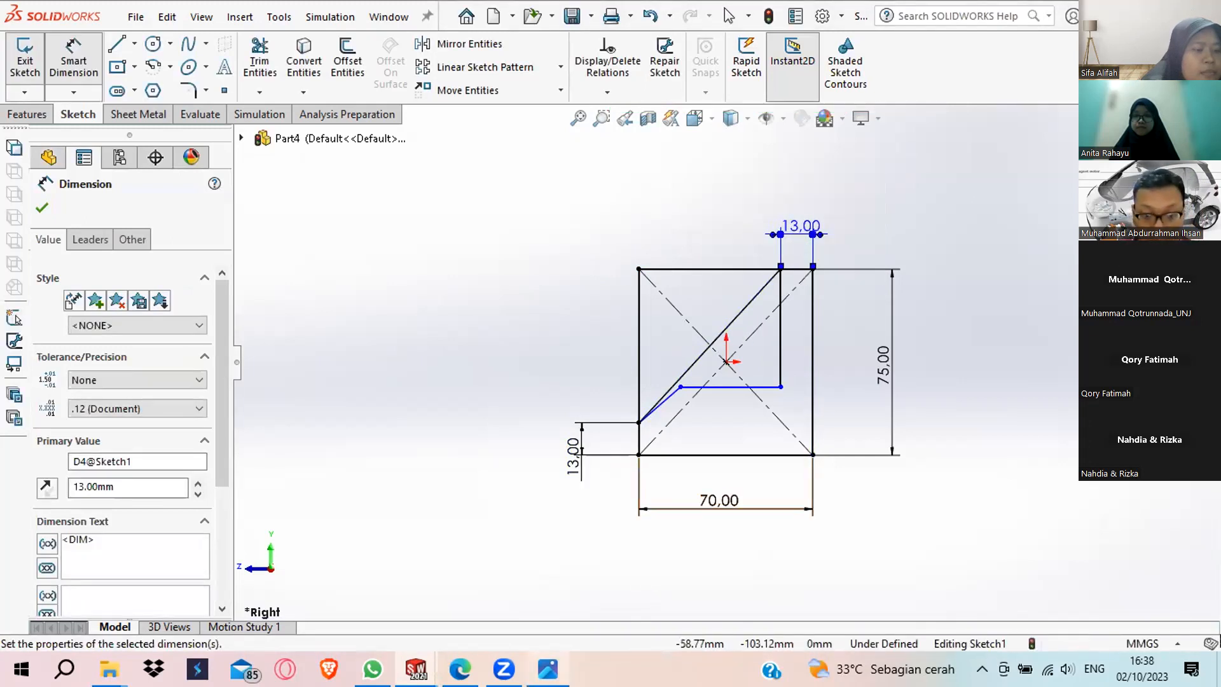
Following the Brass step drawing, set the horizontal distance between the lower slope's two endpoints to 22 mm.
{"action": "left_click", "coordinate": [547, 668]}
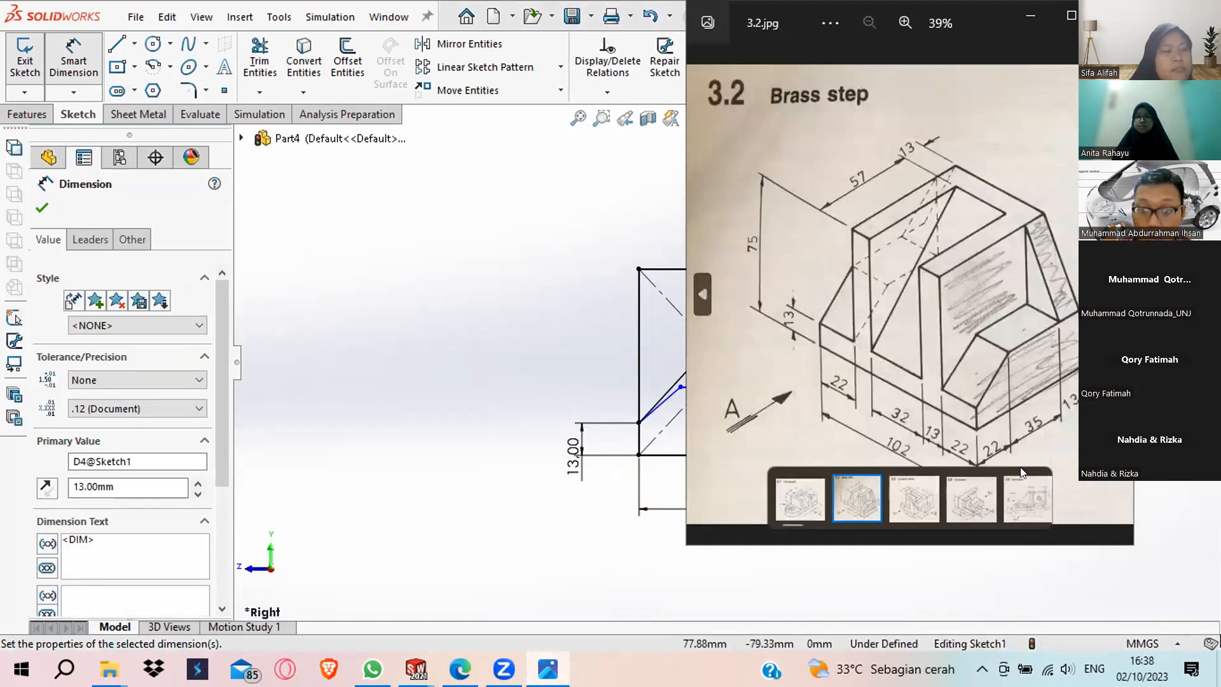
{"action": "mouse_move", "coordinate": [1013, 402]}
{"action": "left_mouse_down"}
{"action": "mouse_move", "coordinate": [1008, 469]}
{"action": "mouse_move", "coordinate": [1021, 400]}
{"action": "mouse_move", "coordinate": [1059, 452]}
{"action": "mouse_move", "coordinate": [1076, 385]}
{"action": "left_mouse_up"}
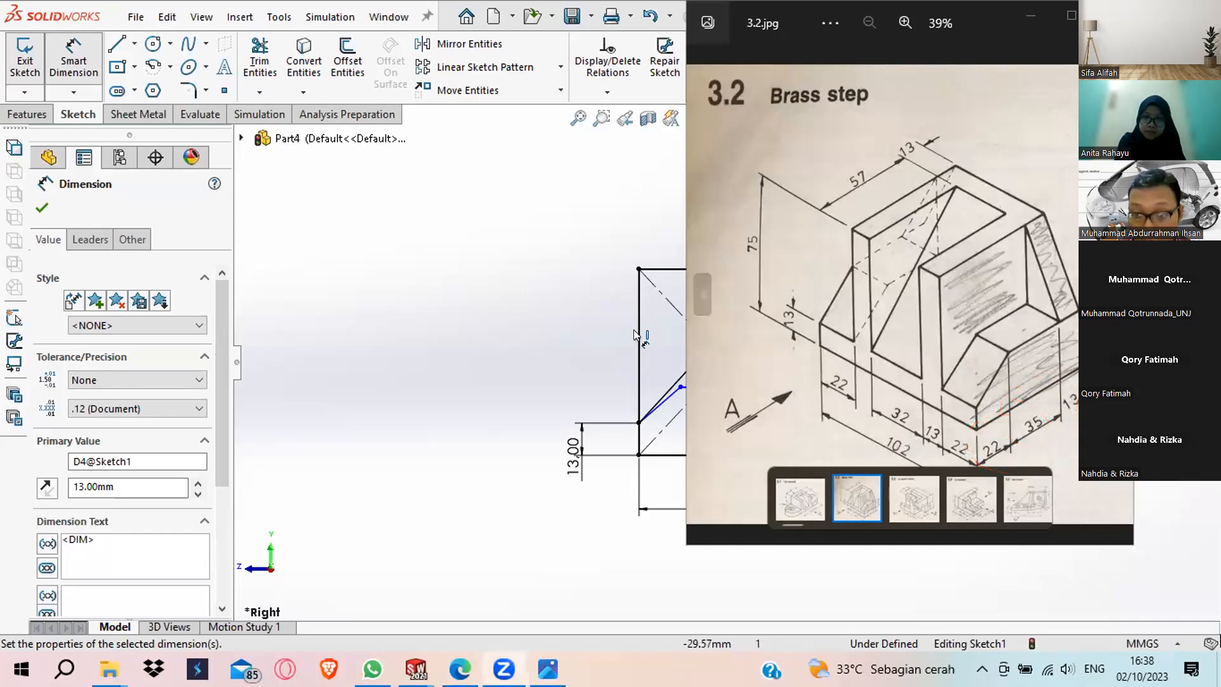
{"action": "left_click", "coordinate": [637, 386]}
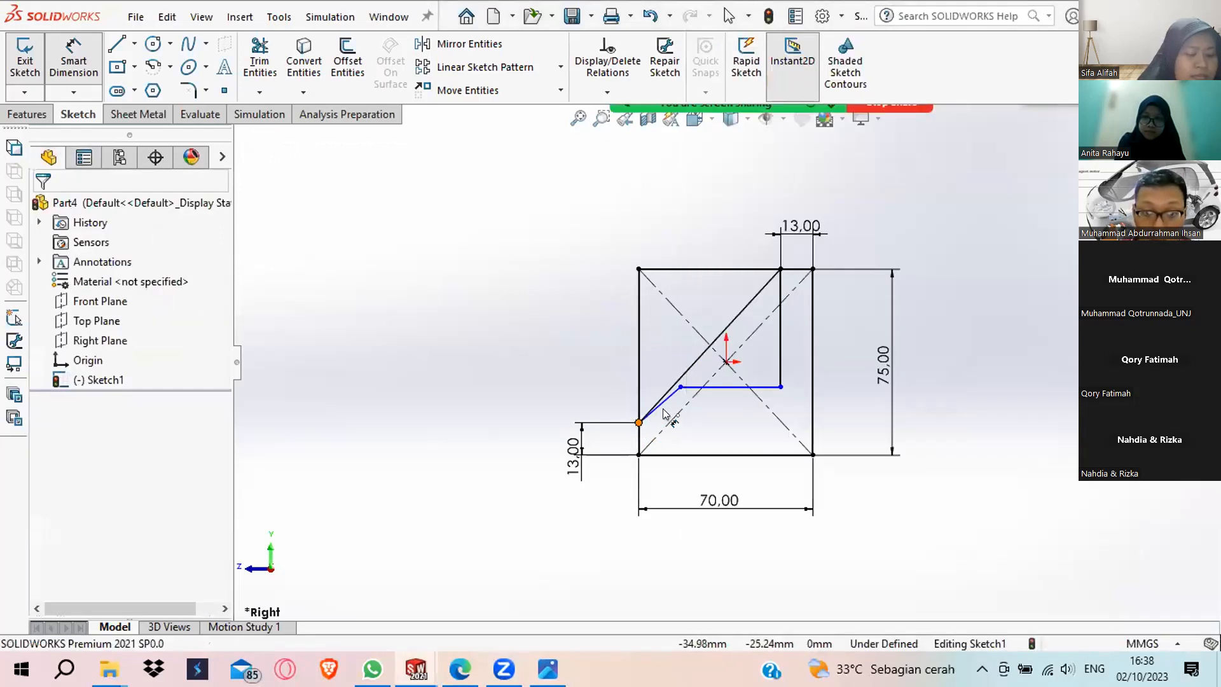
{"action": "left_click", "coordinate": [639, 423]}
{"action": "left_click", "coordinate": [680, 387]}
{"action": "left_click", "coordinate": [668, 492]}
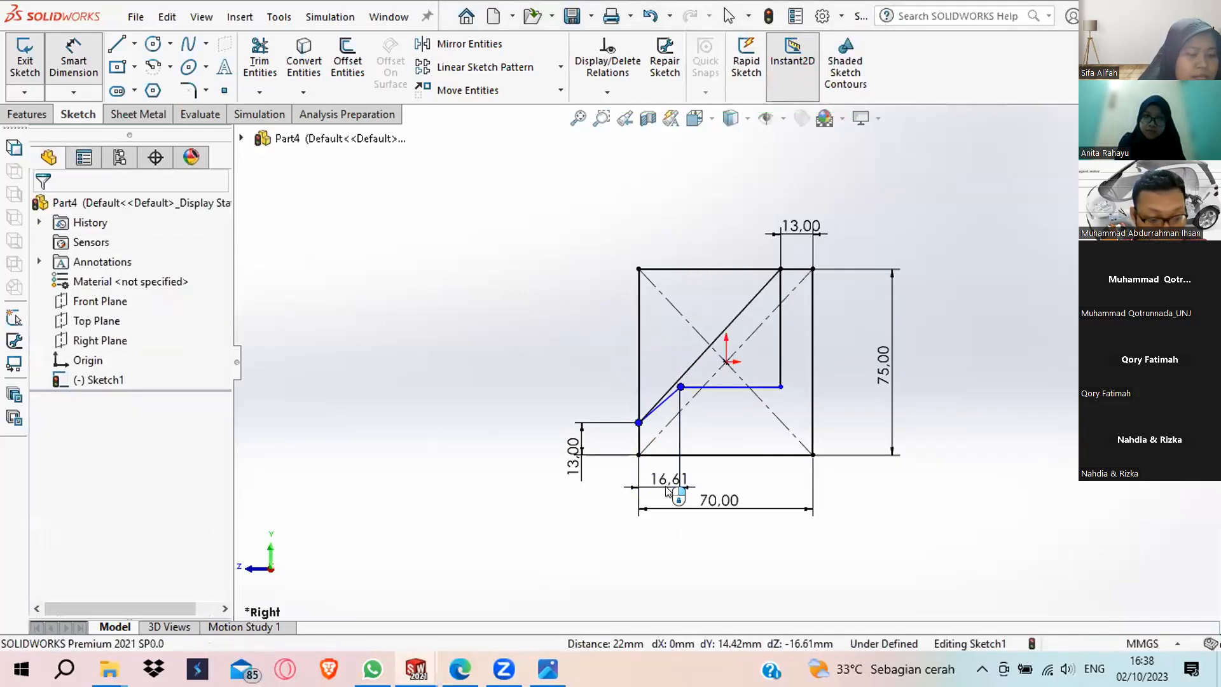
{"action": "type", "text": "22"}
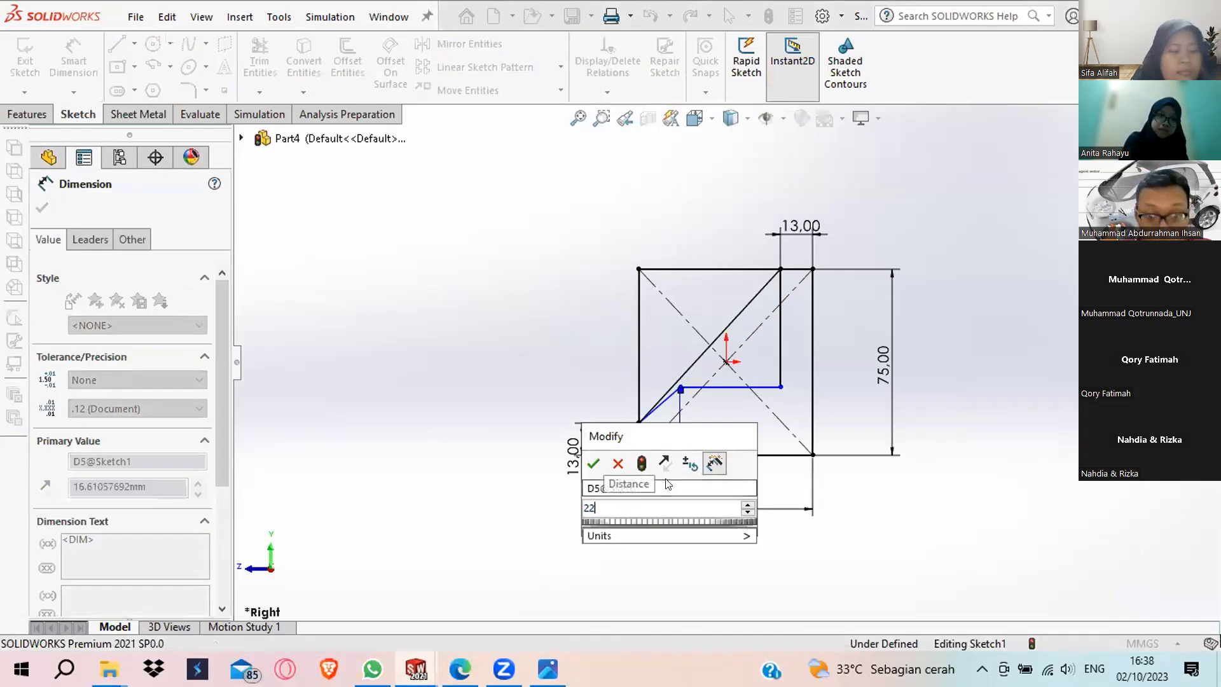
{"action": "key", "text": "Return"}
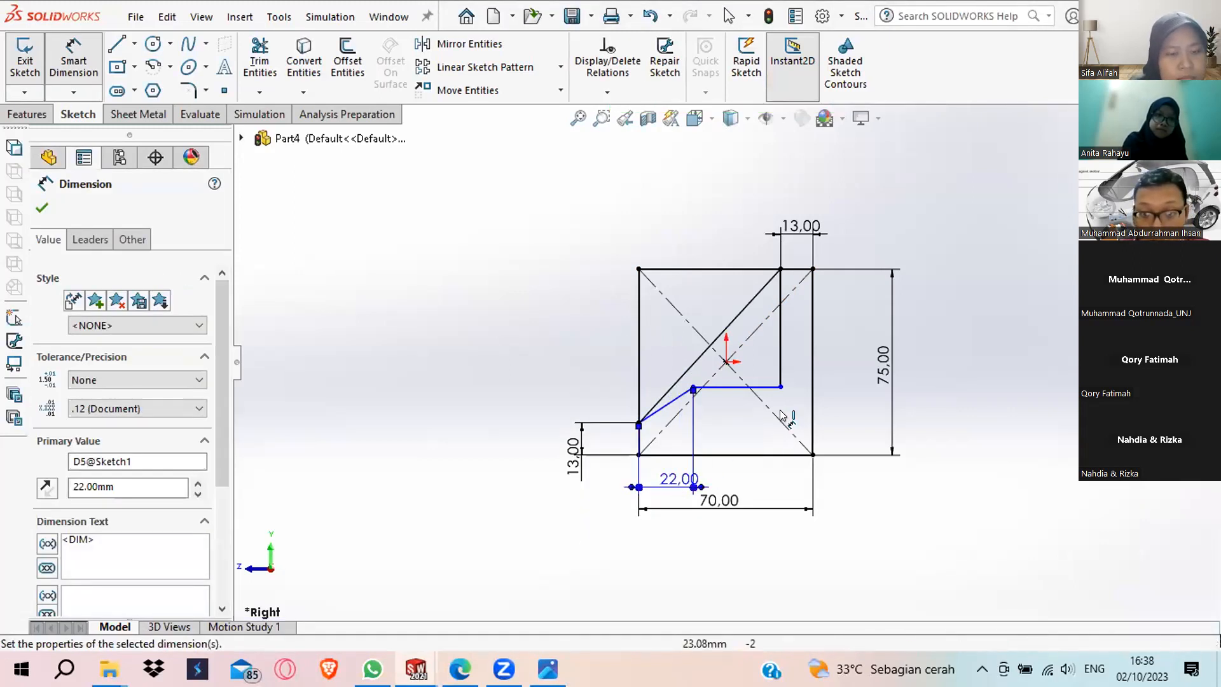
Try to dimension the length of the horizontal line inside the rectangle.
{"action": "left_click", "coordinate": [548, 667]}
{"action": "left_click", "coordinate": [547, 666]}
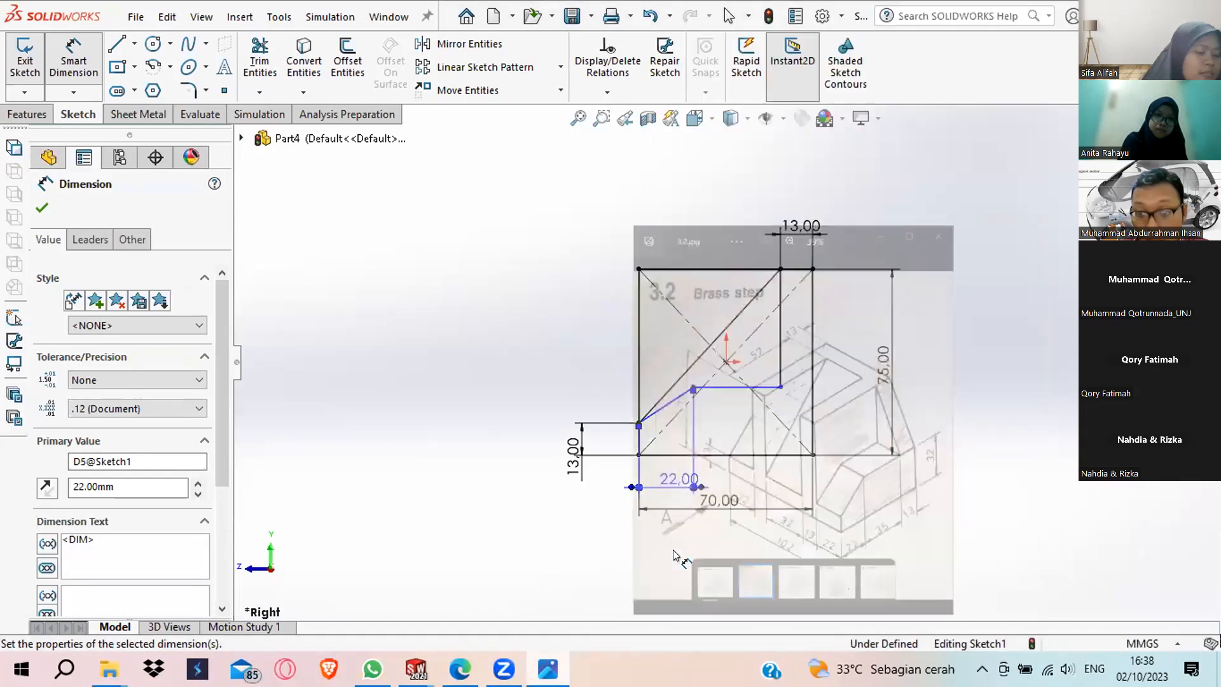
{"action": "left_click", "coordinate": [693, 388]}
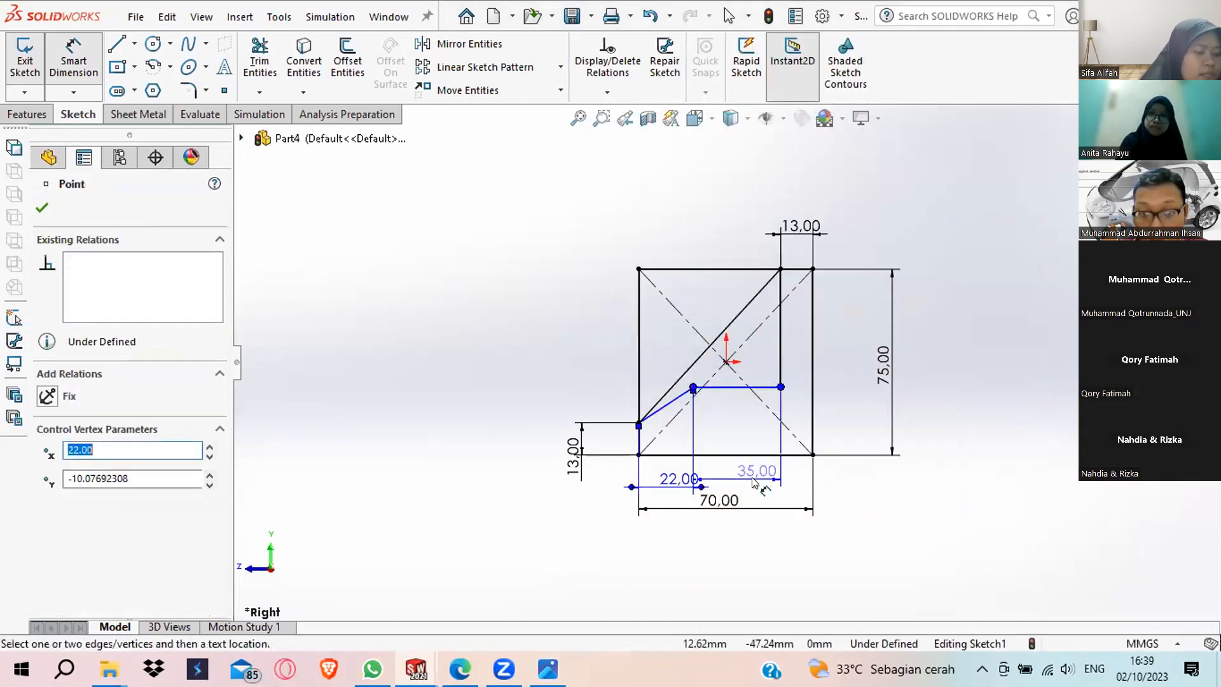
{"action": "left_click", "coordinate": [753, 482]}
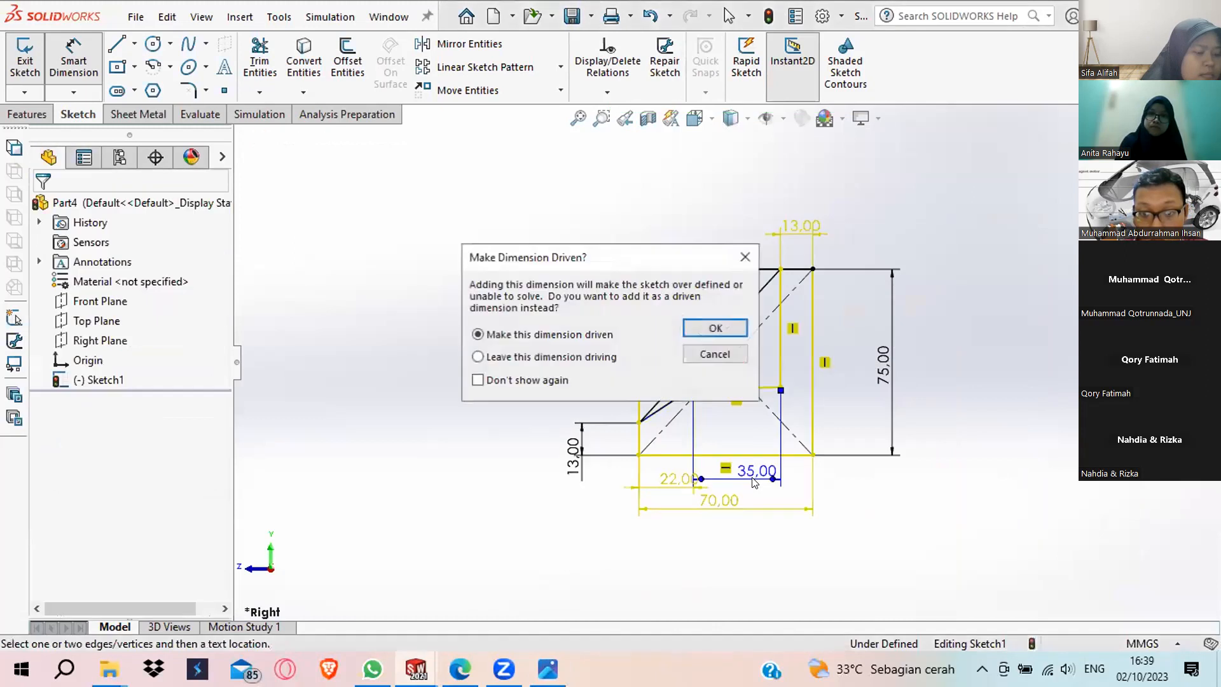
{"action": "left_click", "coordinate": [747, 258]}
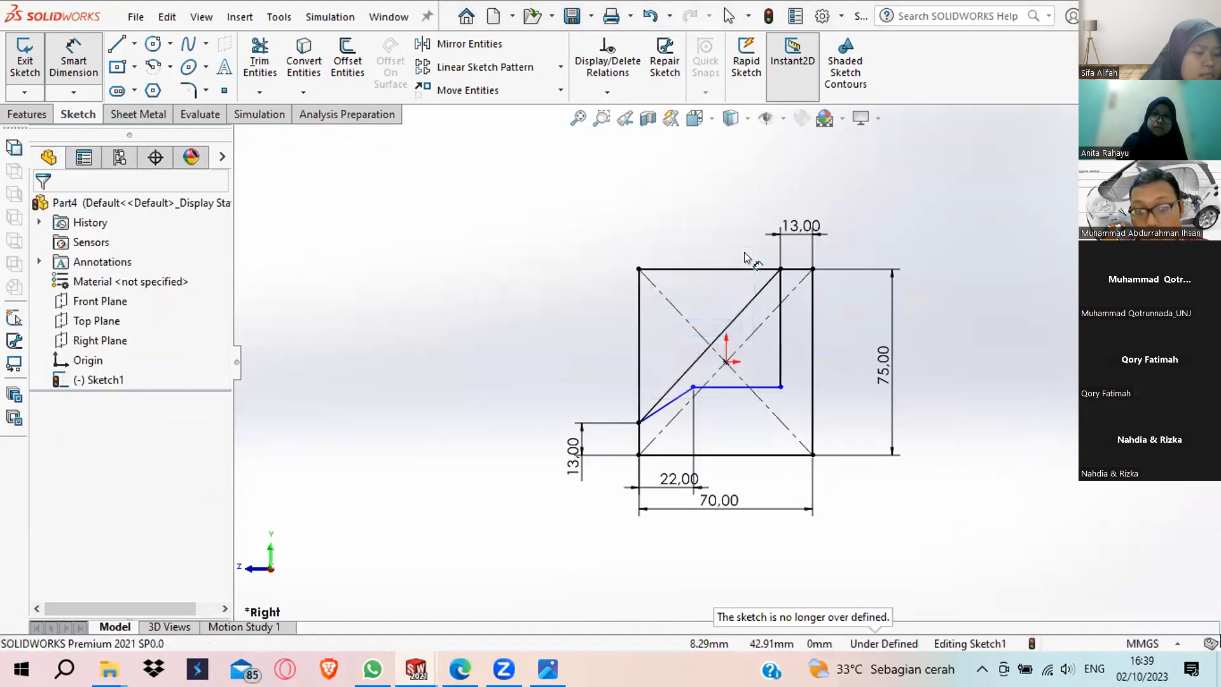
{"action": "left_click", "coordinate": [738, 387]}
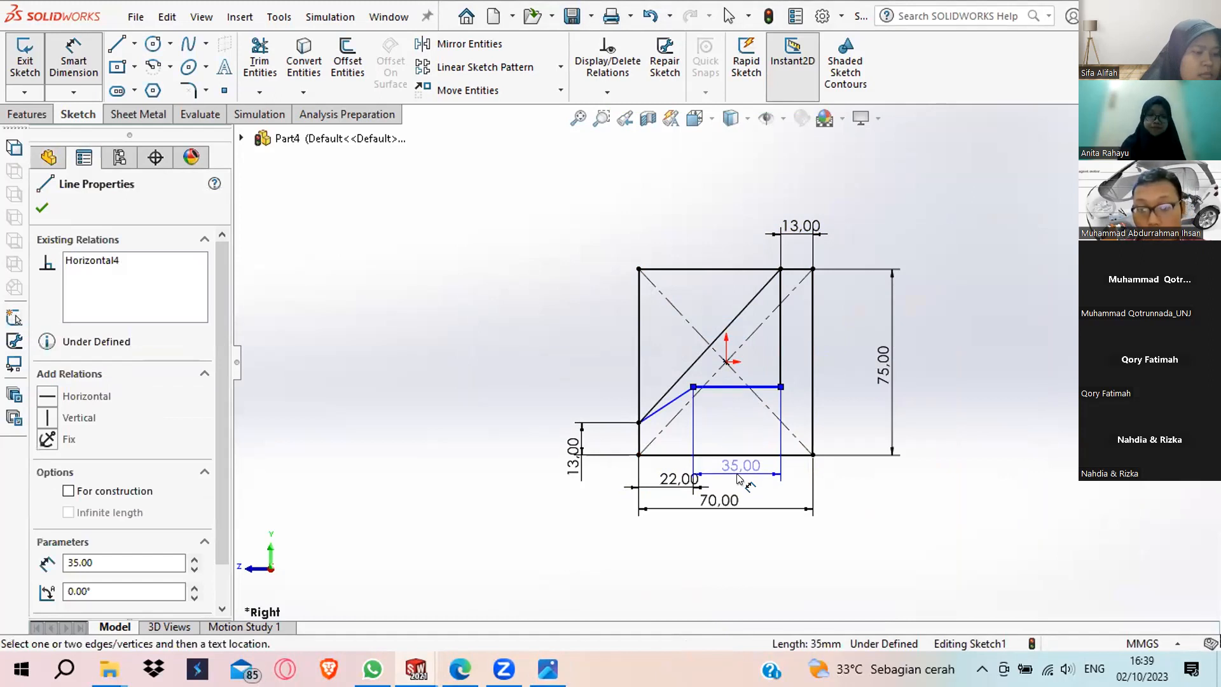
{"action": "left_click", "coordinate": [738, 478]}
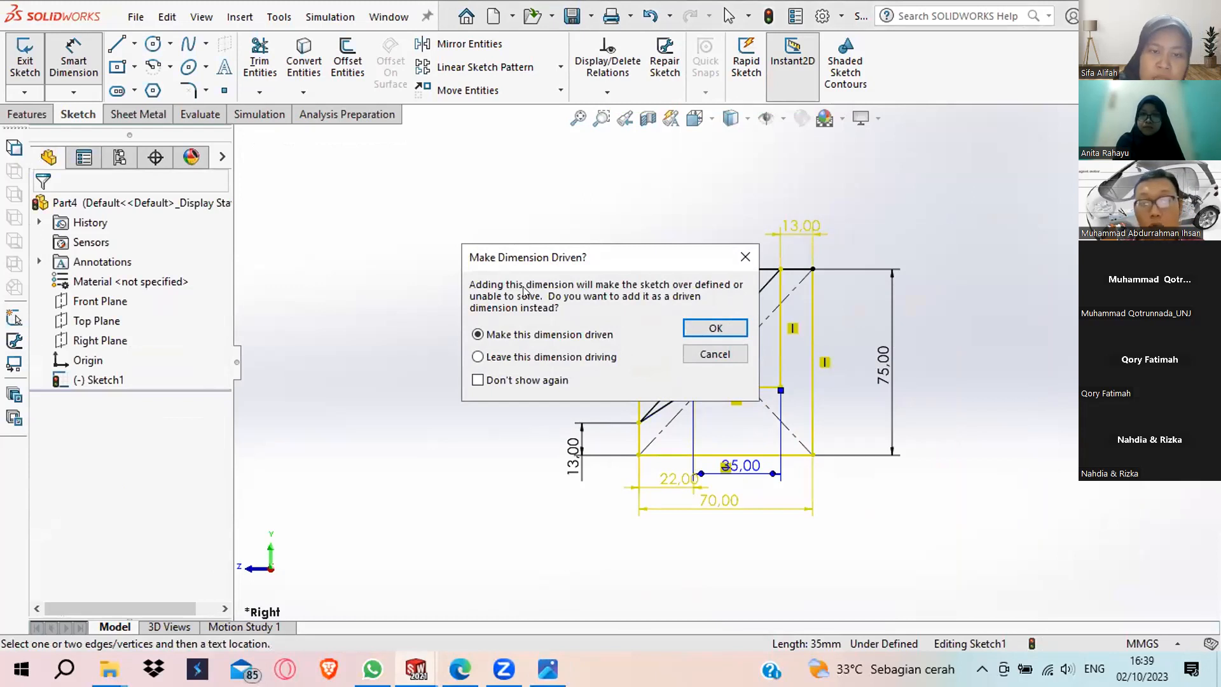
{"action": "left_click", "coordinate": [745, 257]}
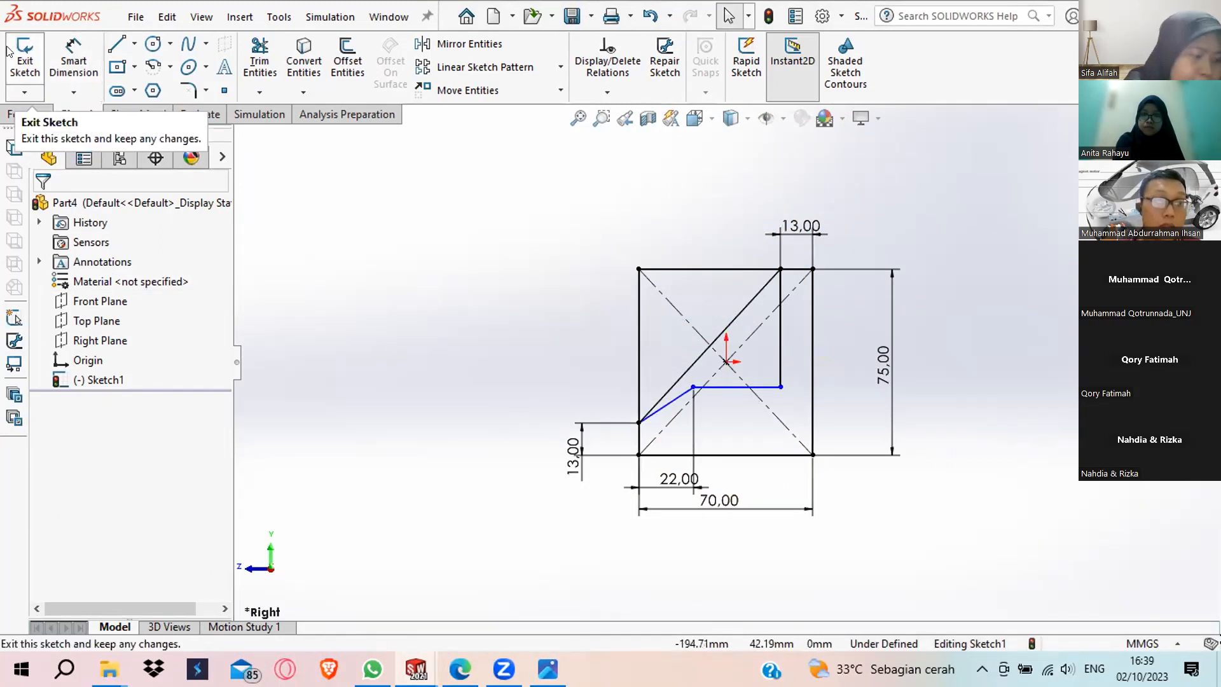
Exit the sketch and set up a boss extrusion of its outer rectangle contour, shown in isometric view.
{"action": "left_click", "coordinate": [28, 69]}
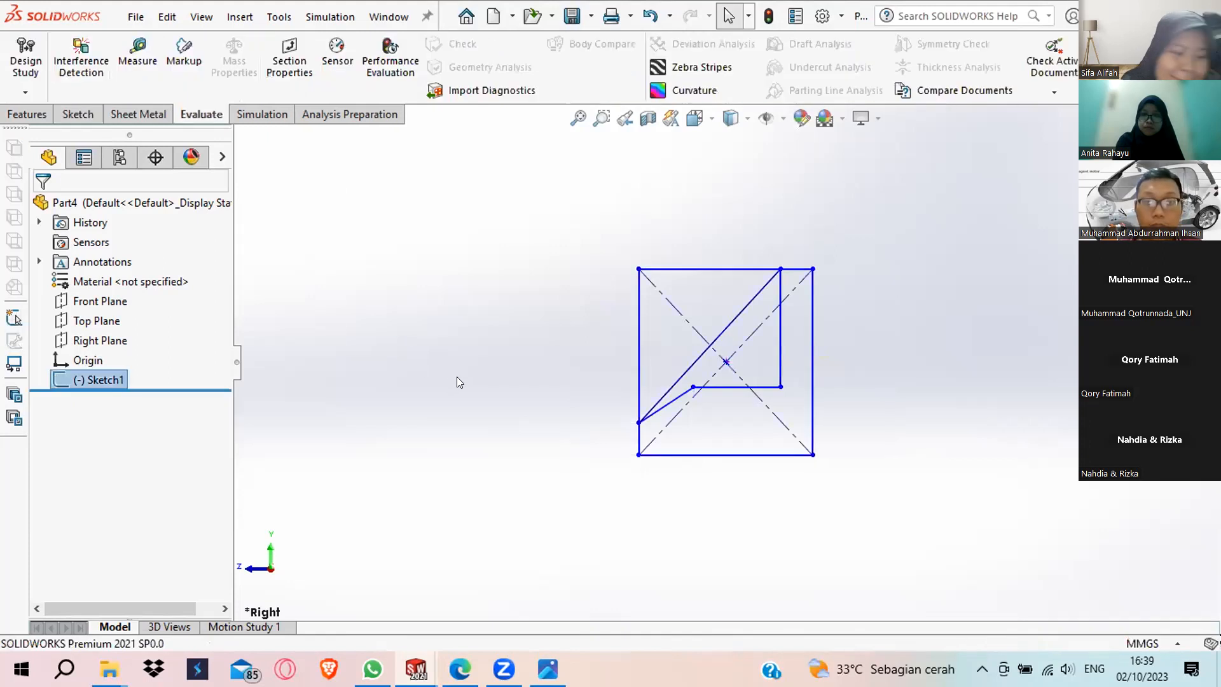
{"action": "mouse_move", "coordinate": [474, 364]}
{"action": "middle_mouse_down"}
{"action": "mouse_move", "coordinate": [515, 424]}
{"action": "mouse_move", "coordinate": [529, 335]}
{"action": "middle_mouse_up"}
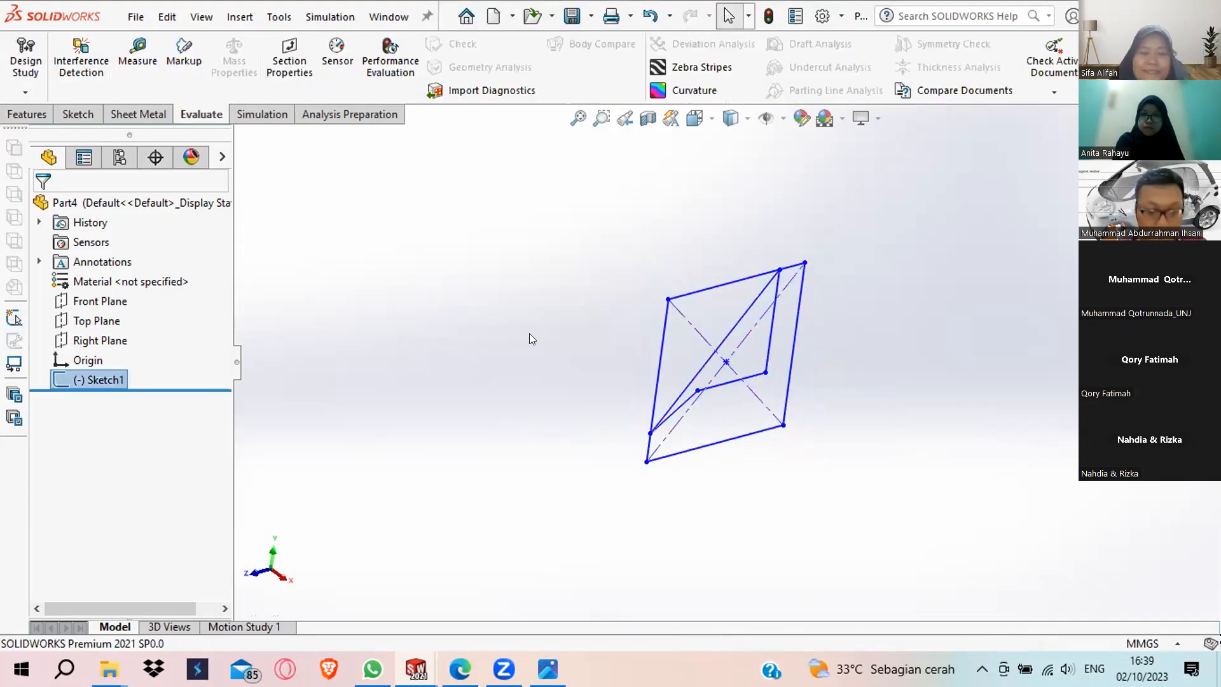
{"action": "key", "text": "ctrl+7"}
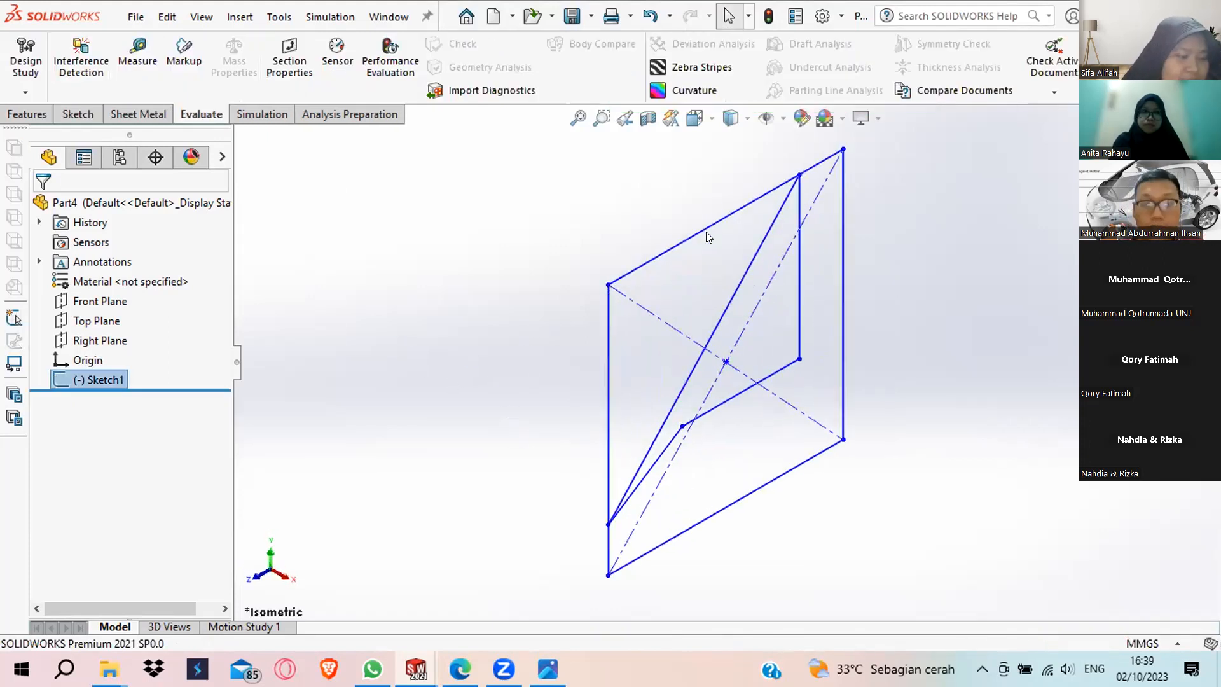
{"action": "left_click", "coordinate": [26, 114]}
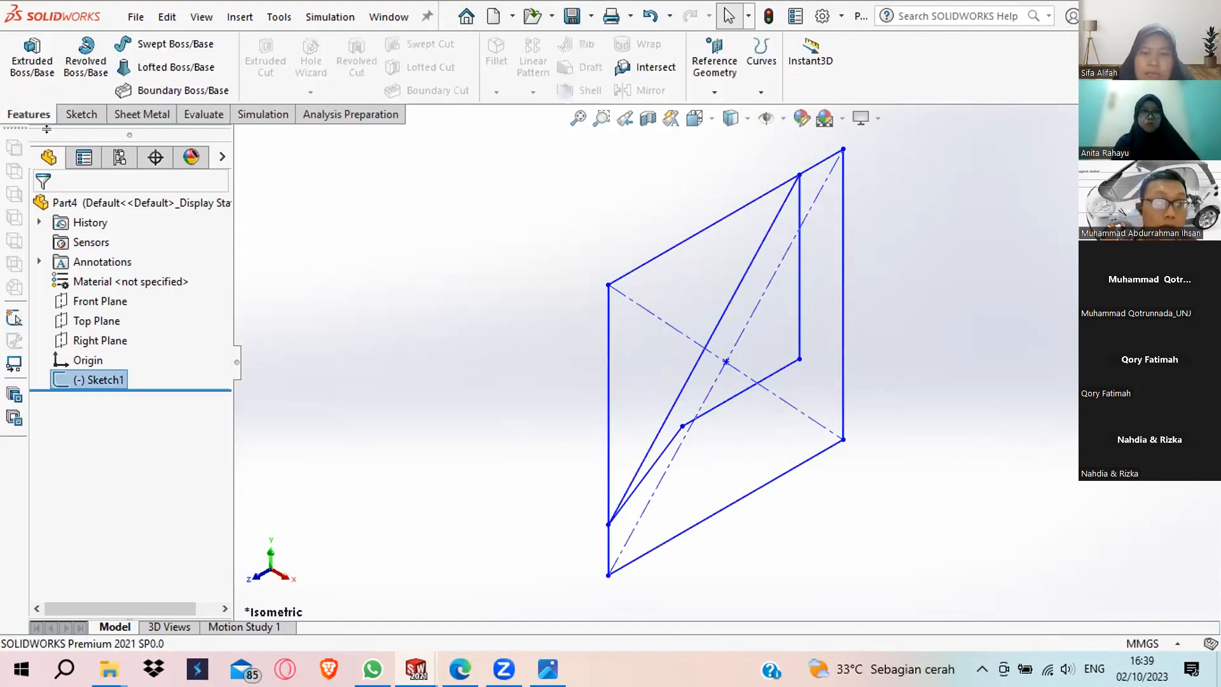
{"action": "left_click", "coordinate": [30, 75]}
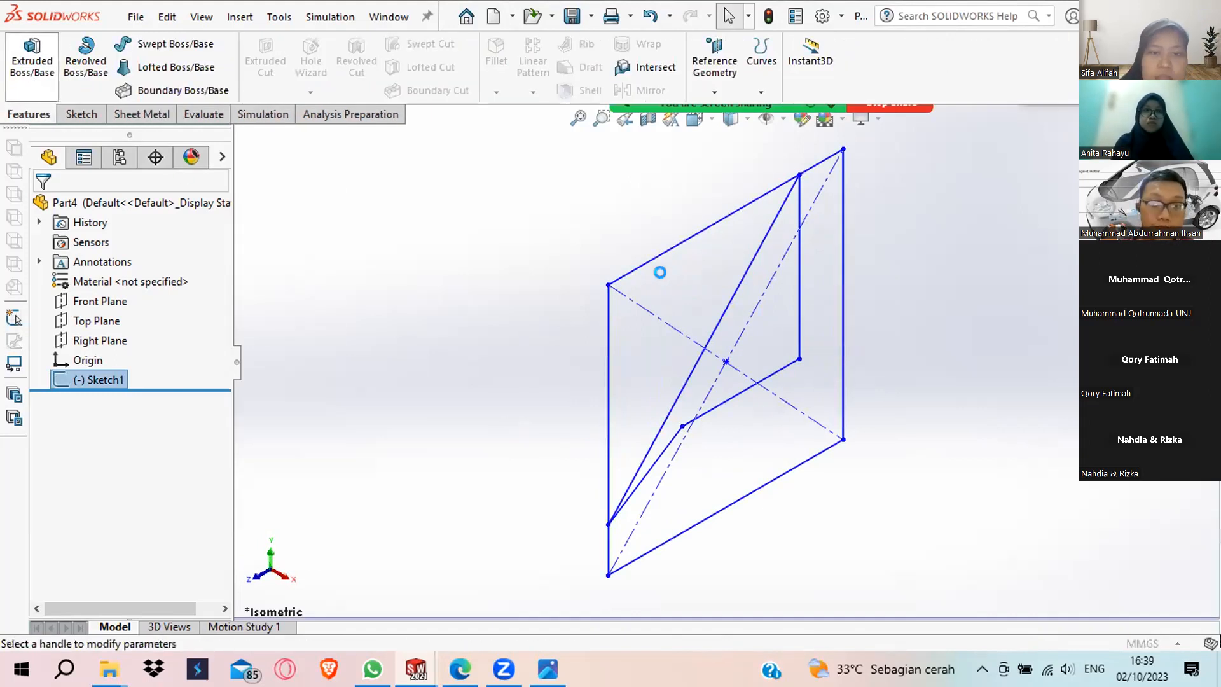
{"action": "left_click", "coordinate": [717, 220]}
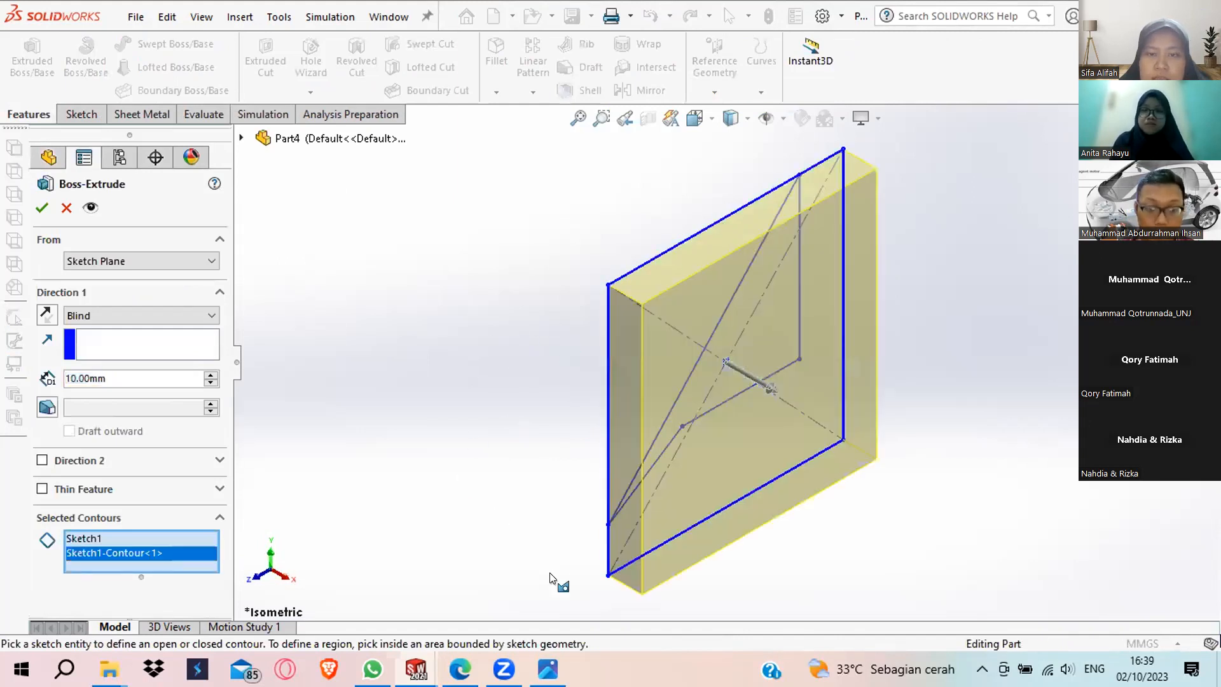
Check the overall length on the Brass step drawing and set the extrusion's blind depth to 102/2 mm.
{"action": "left_click", "coordinate": [547, 668]}
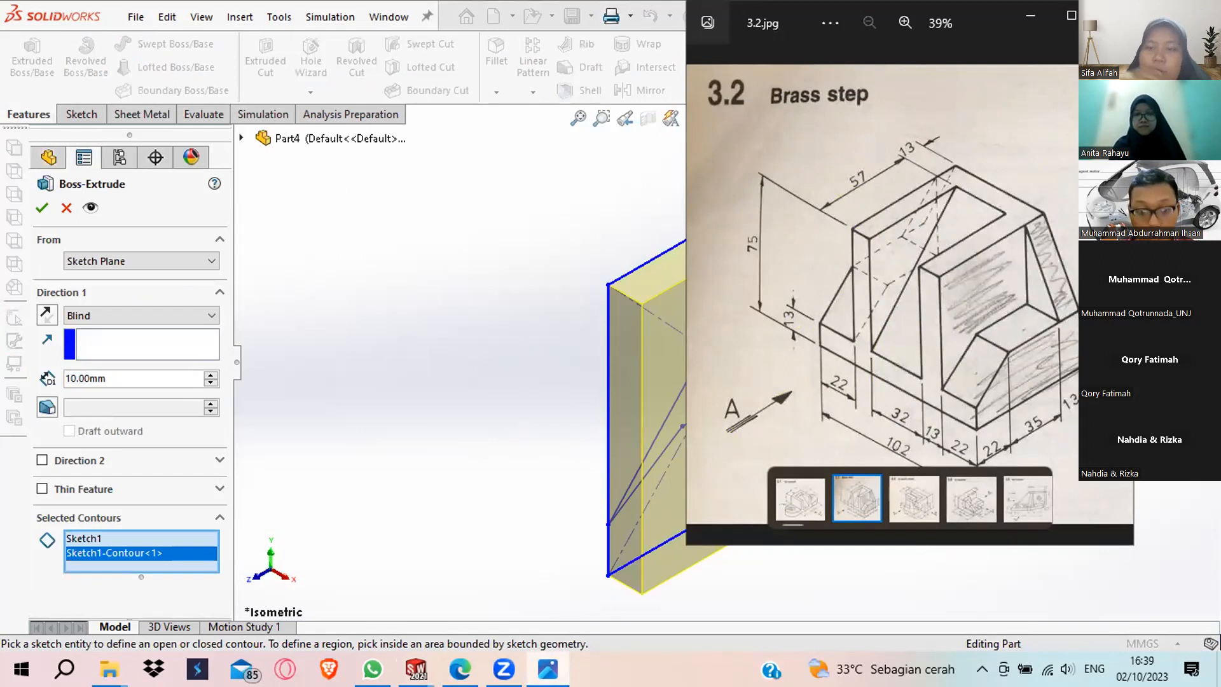
{"action": "left_click", "coordinate": [548, 669]}
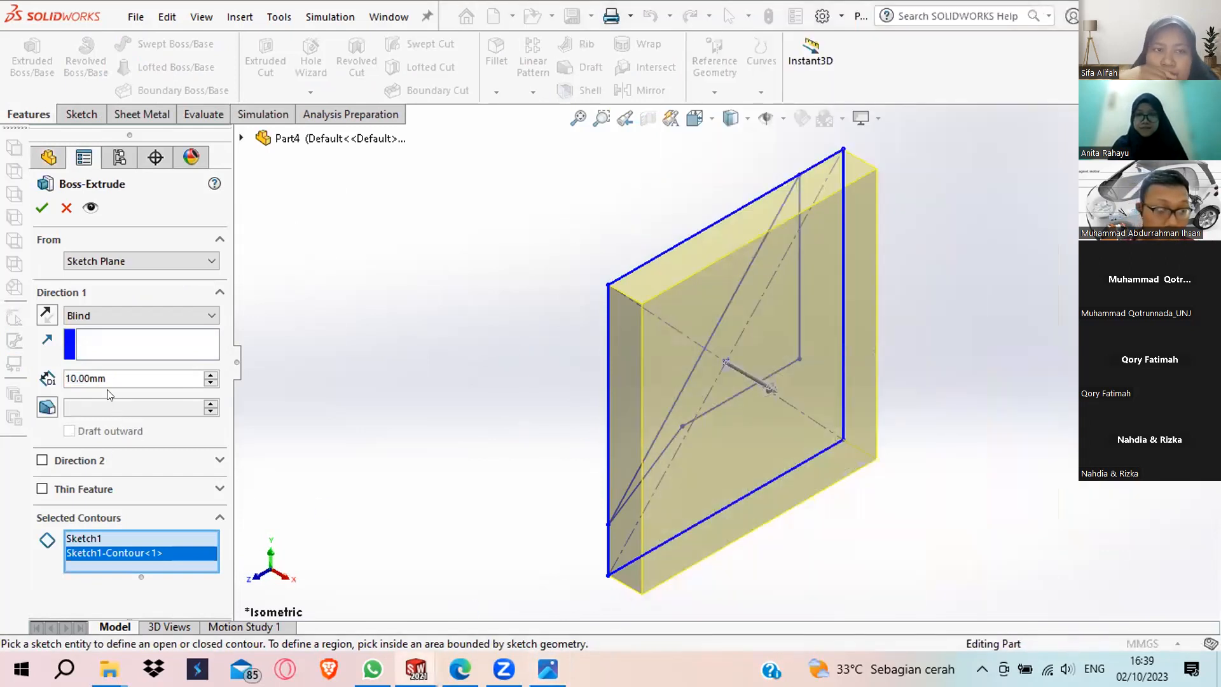
{"action": "left_click", "coordinate": [110, 377]}
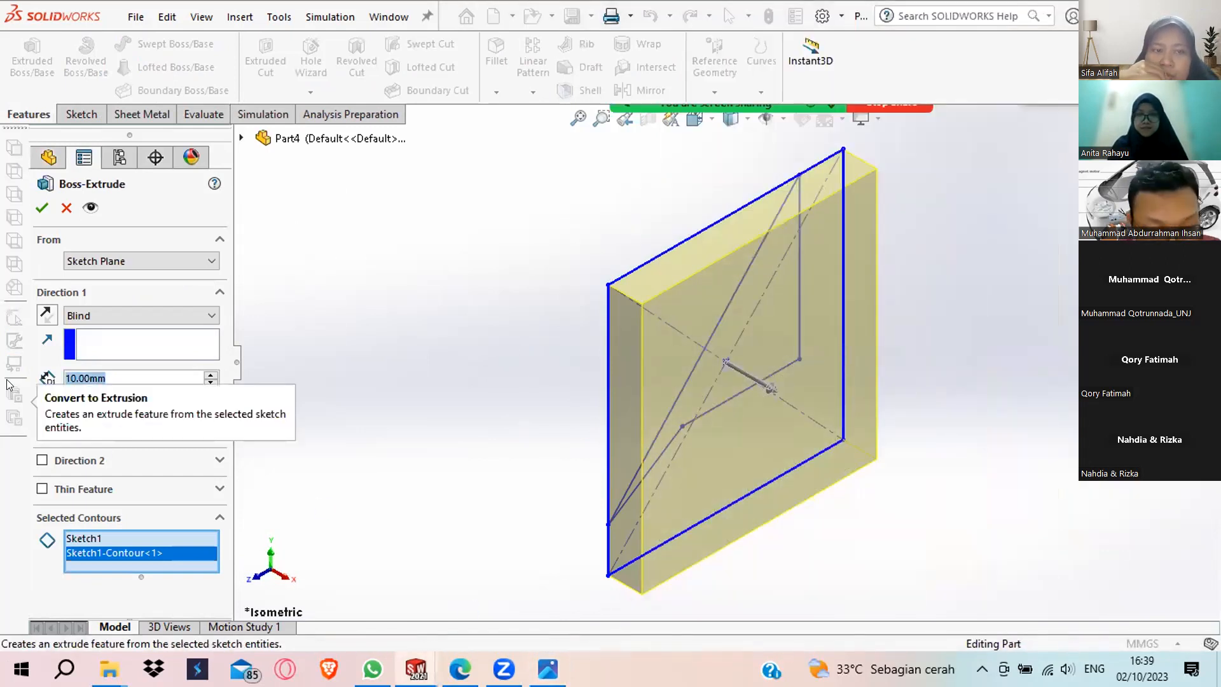
{"action": "type", "text": "102/2"}
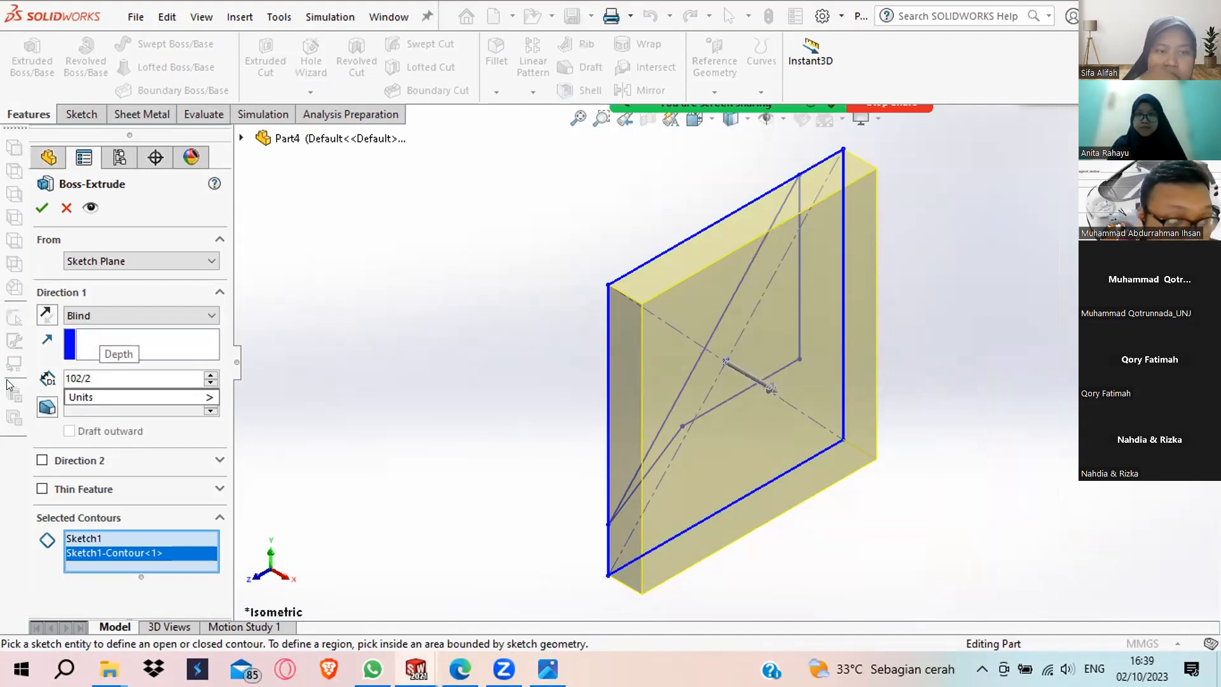
{"action": "key", "text": "Return"}
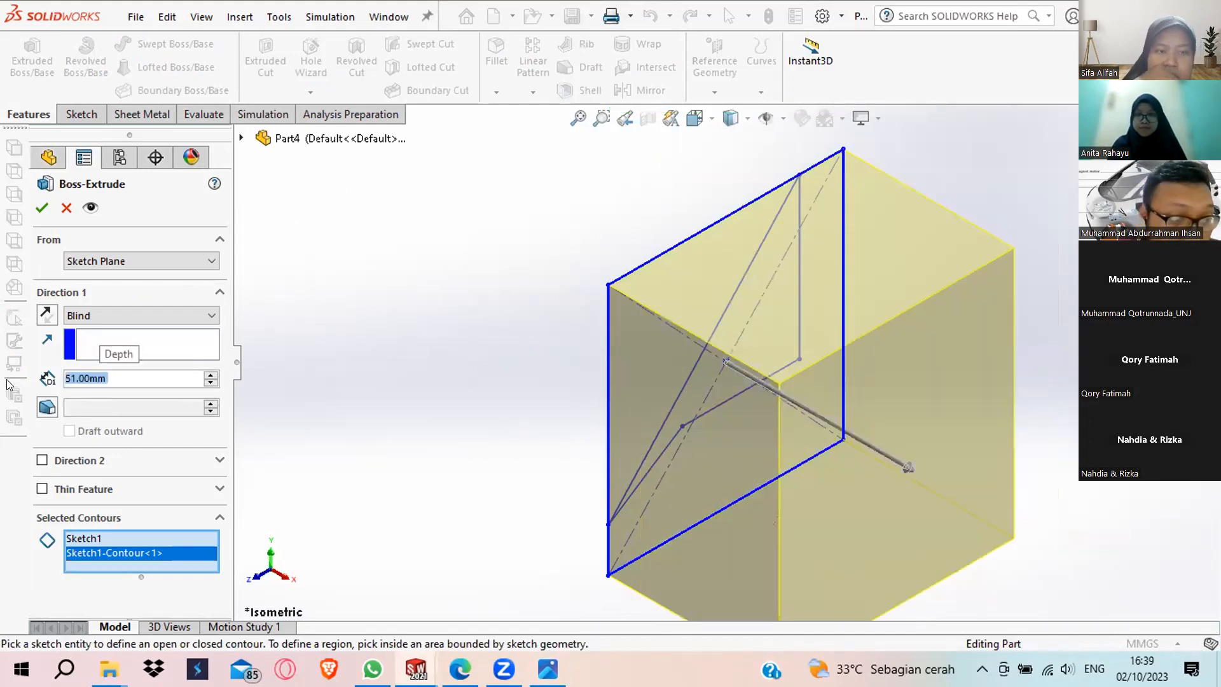
Finish the boss extrusion and show its profile sketch on the solid block.
{"action": "left_click", "coordinate": [41, 207]}
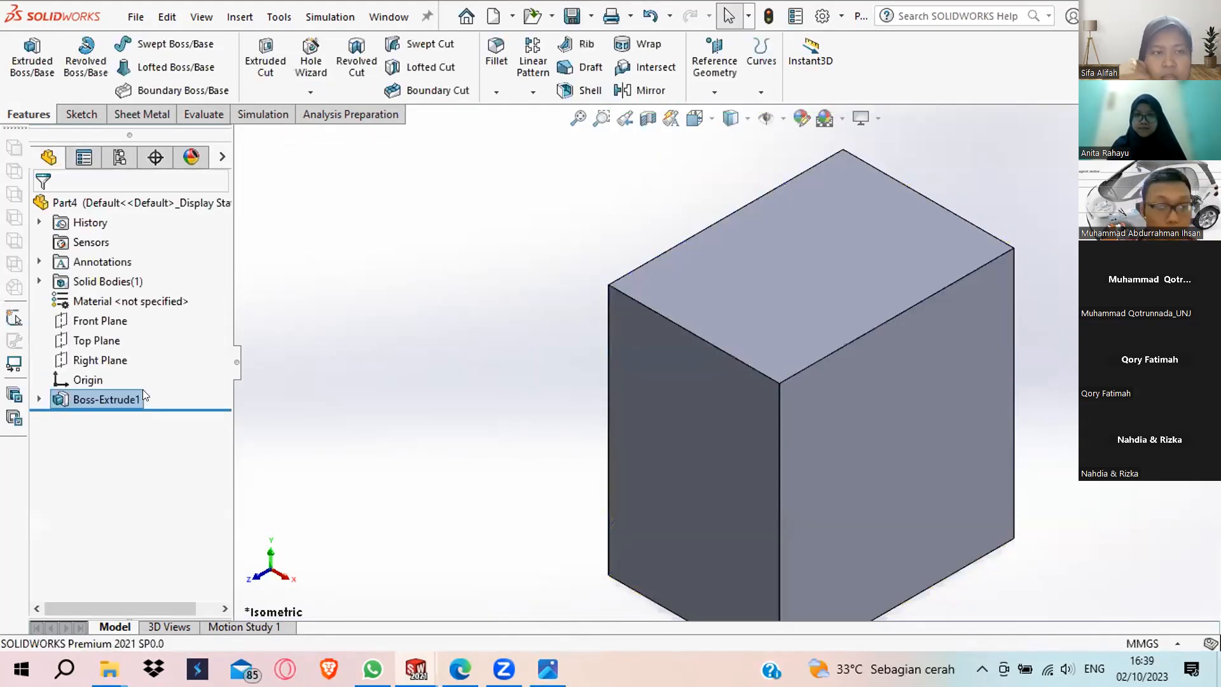
{"action": "left_click", "coordinate": [39, 399]}
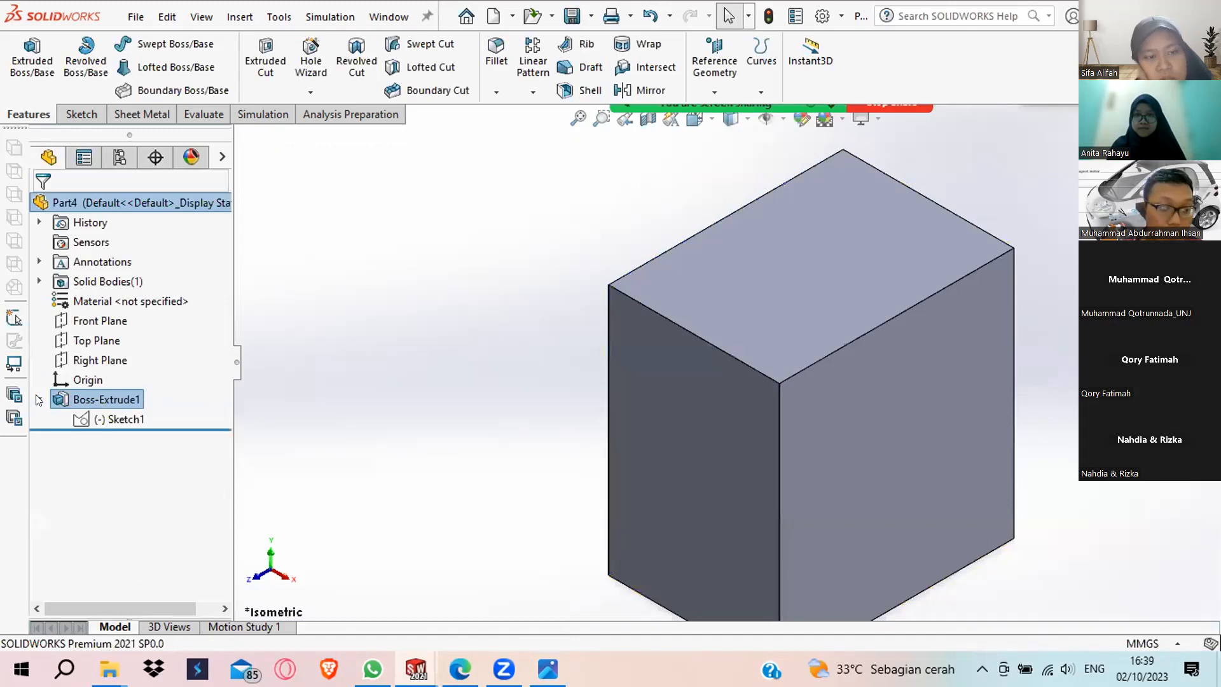
{"action": "right_click", "coordinate": [99, 416]}
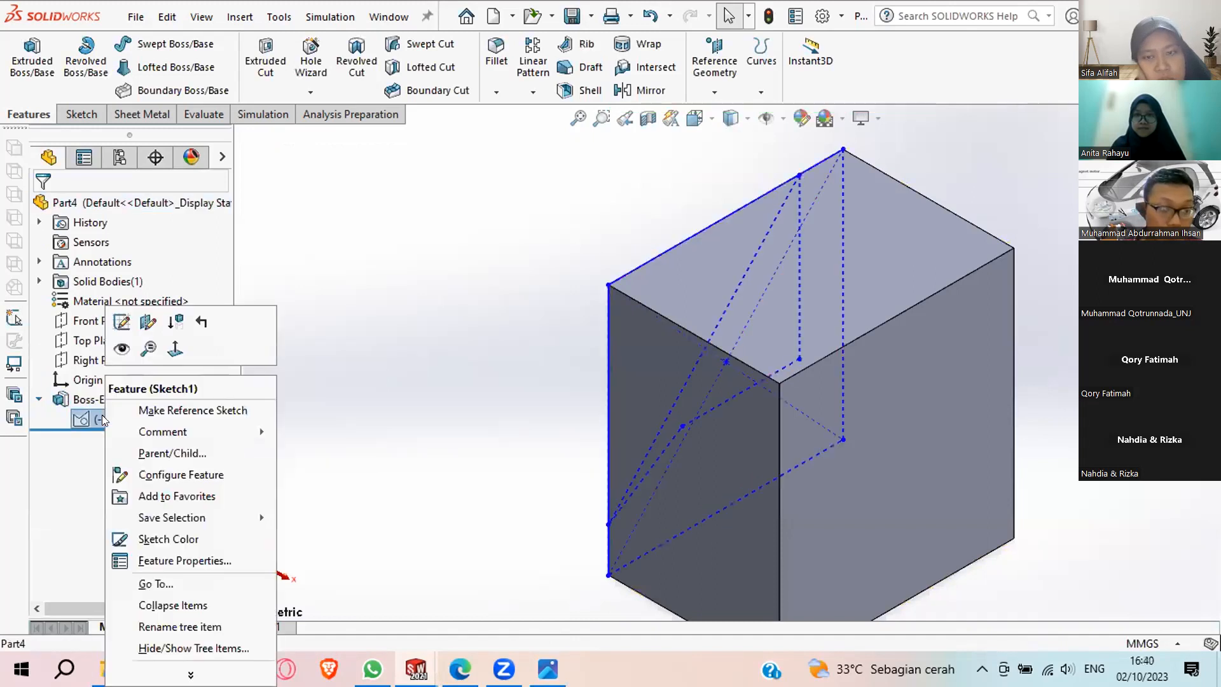
{"action": "left_click", "coordinate": [122, 348]}
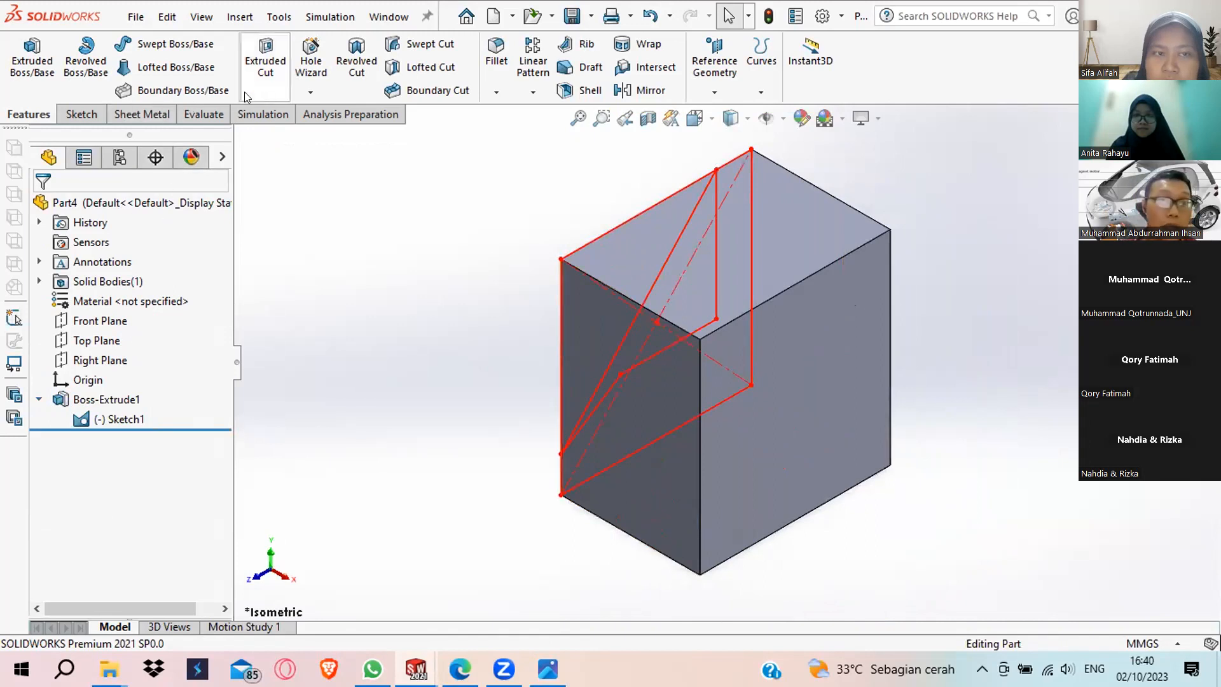
Set up an extruded cut from the profile sketch, replacing the outer contour with the two regions above the stepped slope, directed into the block.
{"action": "left_click", "coordinate": [264, 54]}
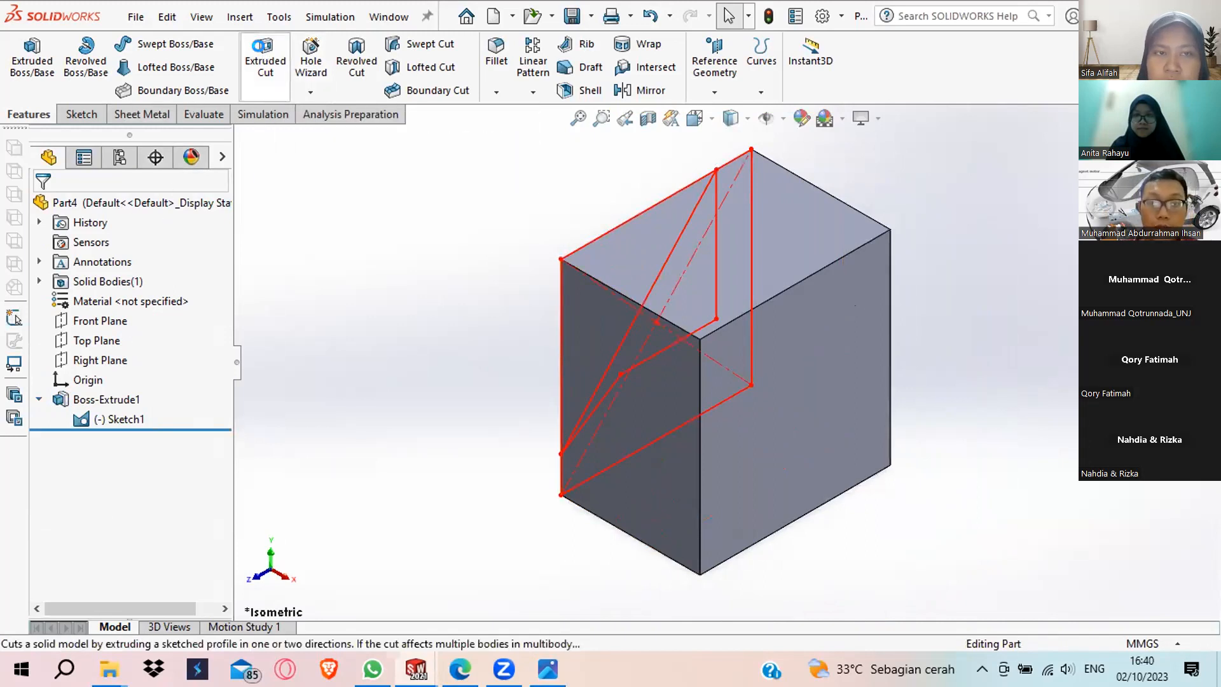
{"action": "left_click", "coordinate": [618, 221]}
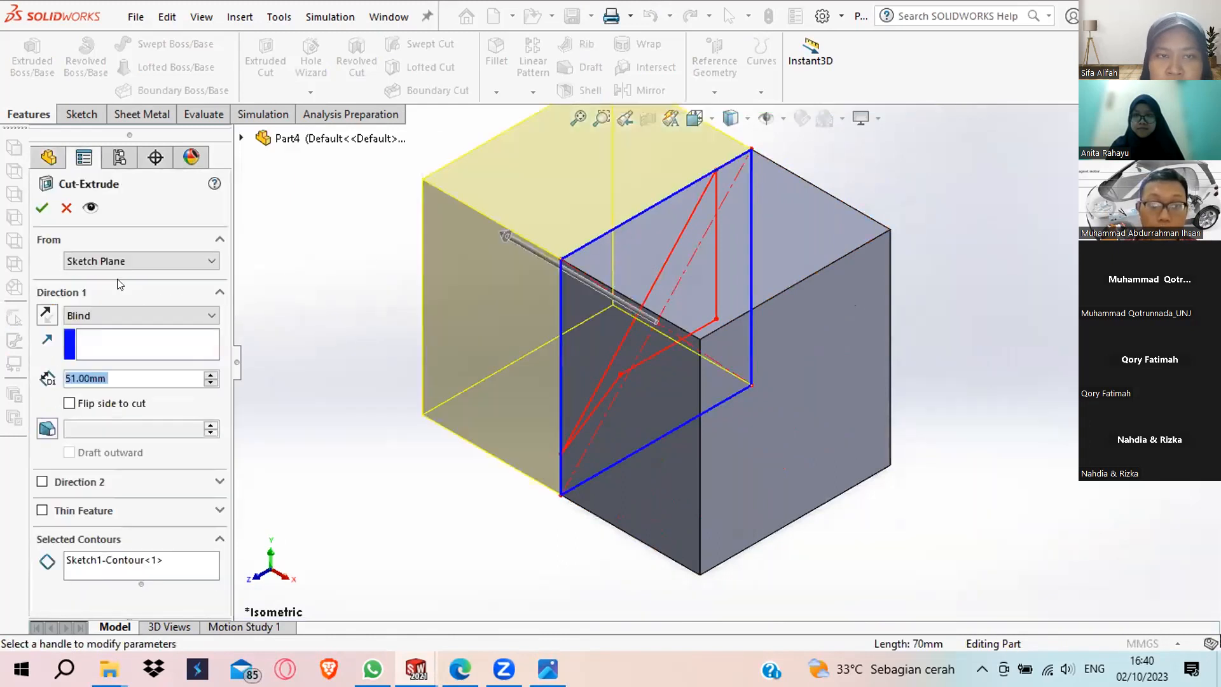
{"action": "left_click", "coordinate": [104, 315]}
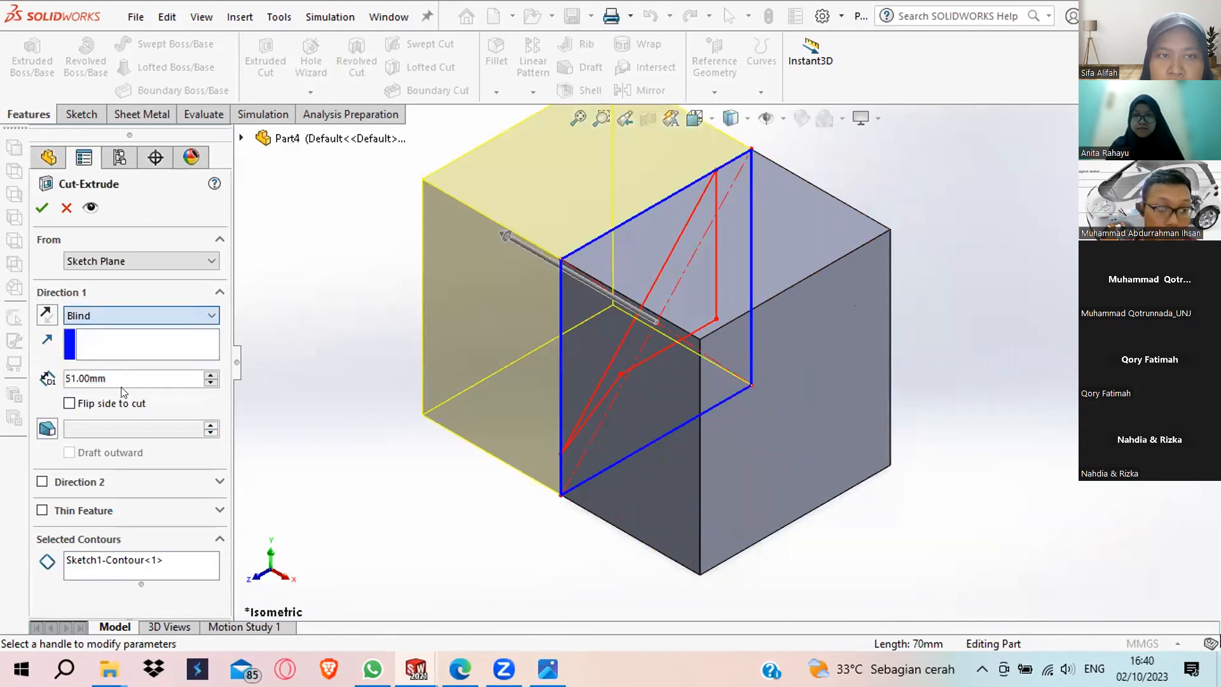
{"action": "right_click", "coordinate": [140, 563]}
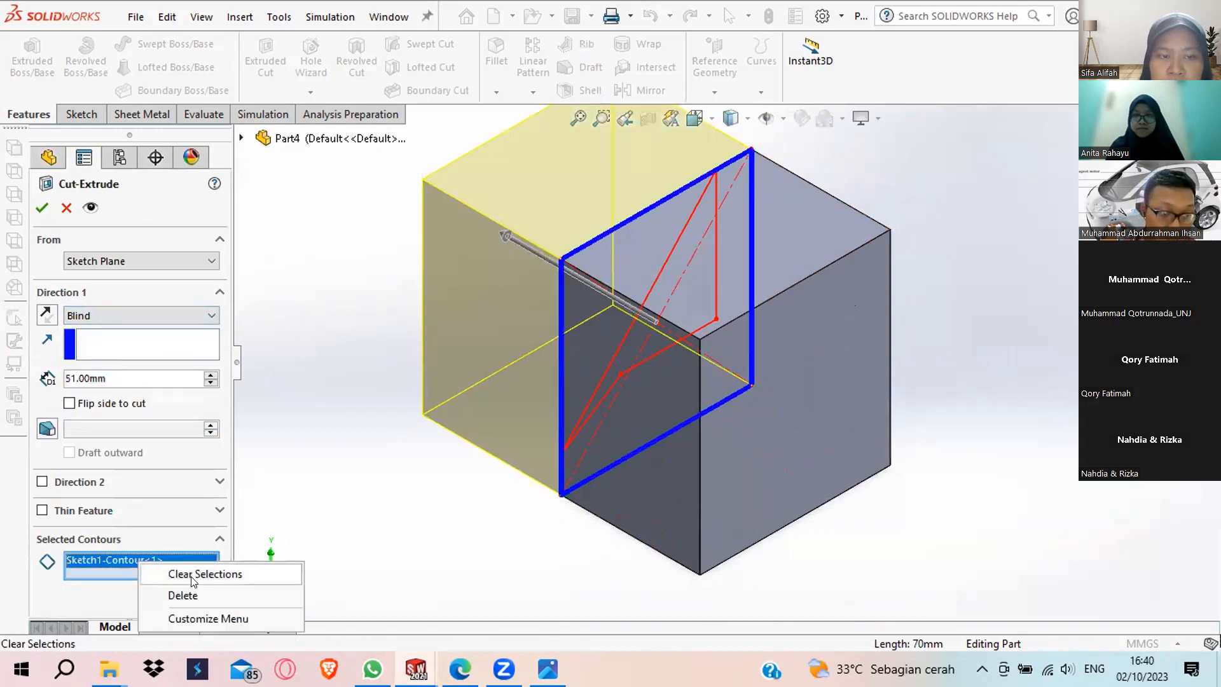
{"action": "left_click", "coordinate": [192, 576]}
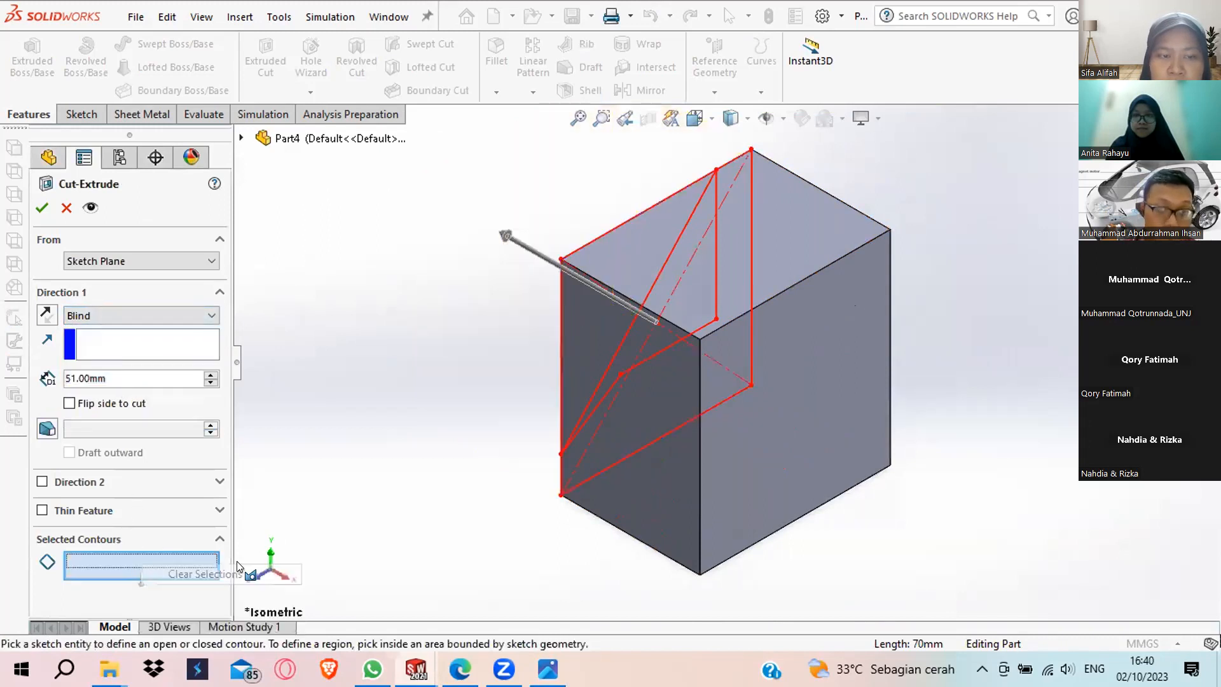
{"action": "left_click", "coordinate": [609, 264]}
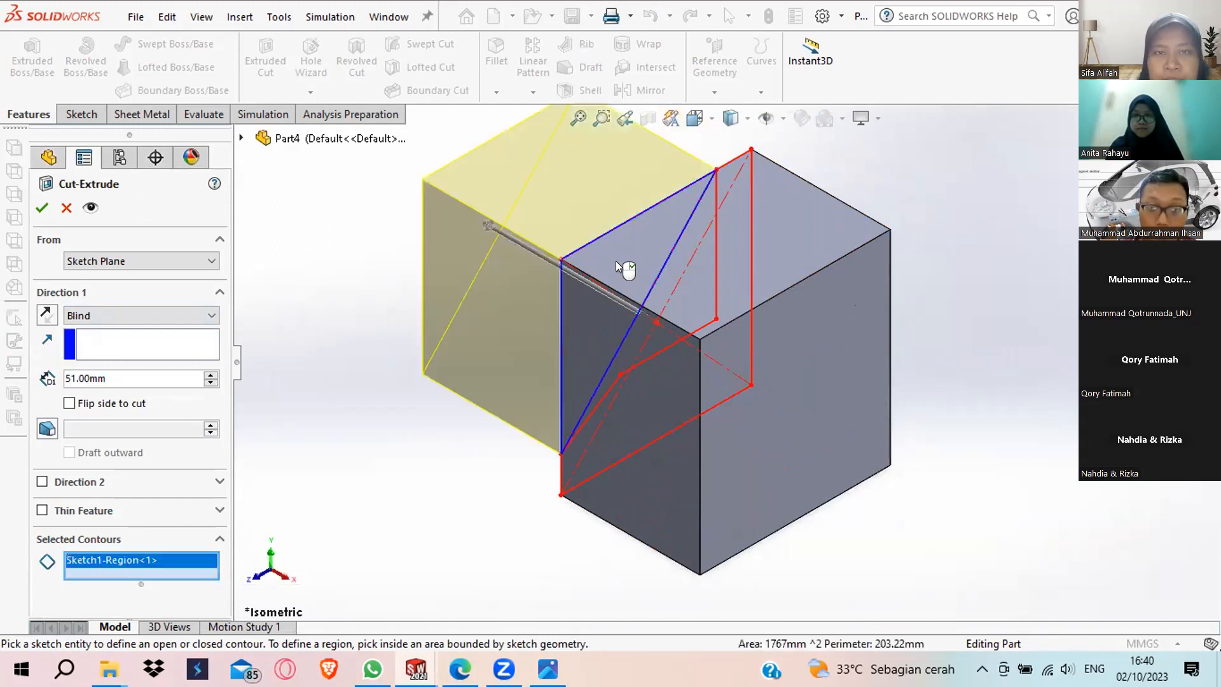
{"action": "left_click", "coordinate": [700, 277]}
{"action": "middle_click_drag", "start_coordinate": [699, 277], "coordinate": [586, 571]}
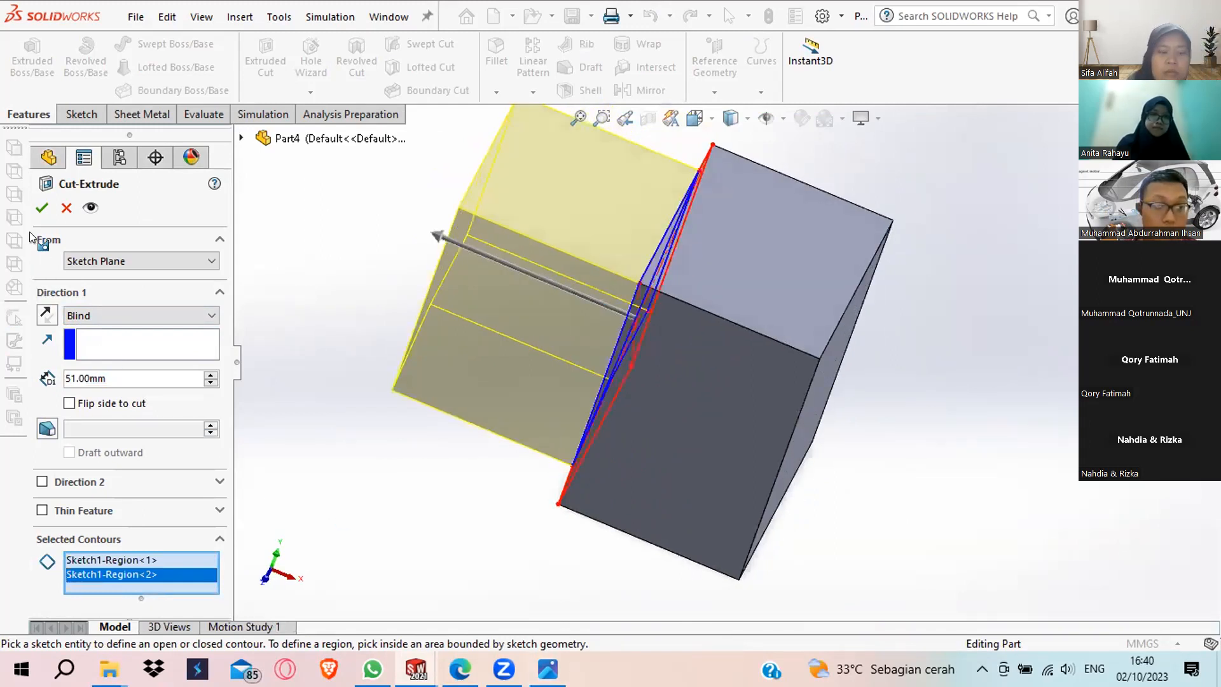
{"action": "left_click", "coordinate": [47, 313]}
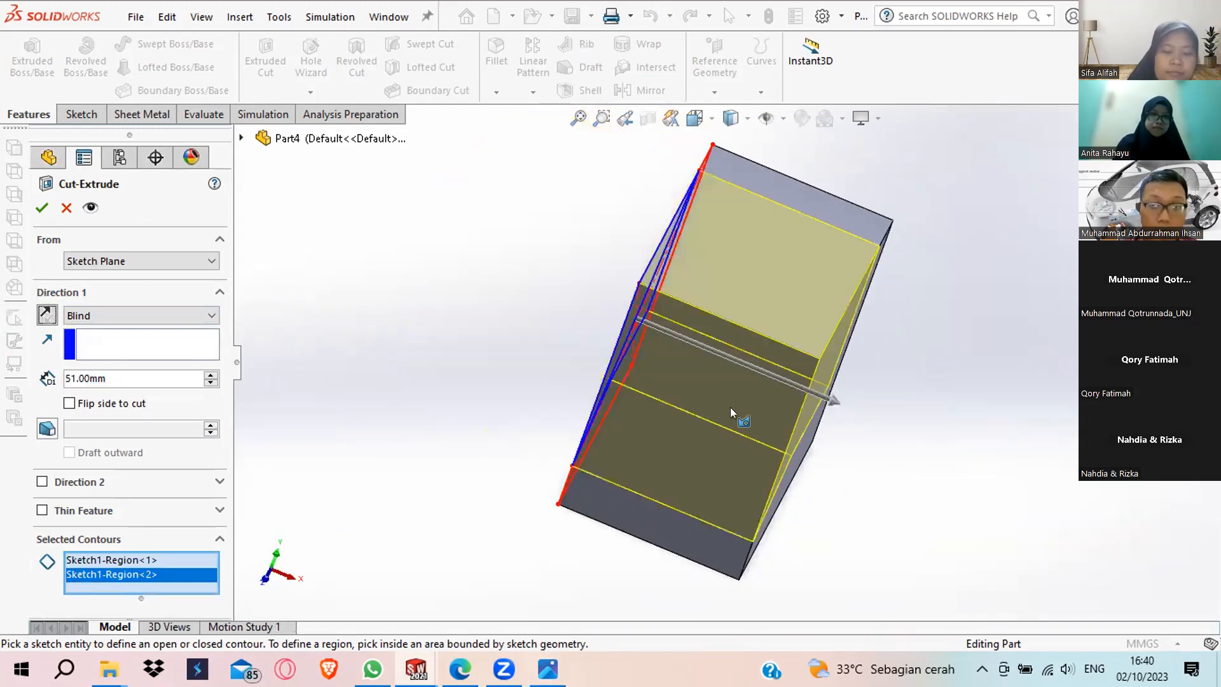
{"action": "middle_click_drag", "start_coordinate": [730, 408], "coordinate": [669, 401]}
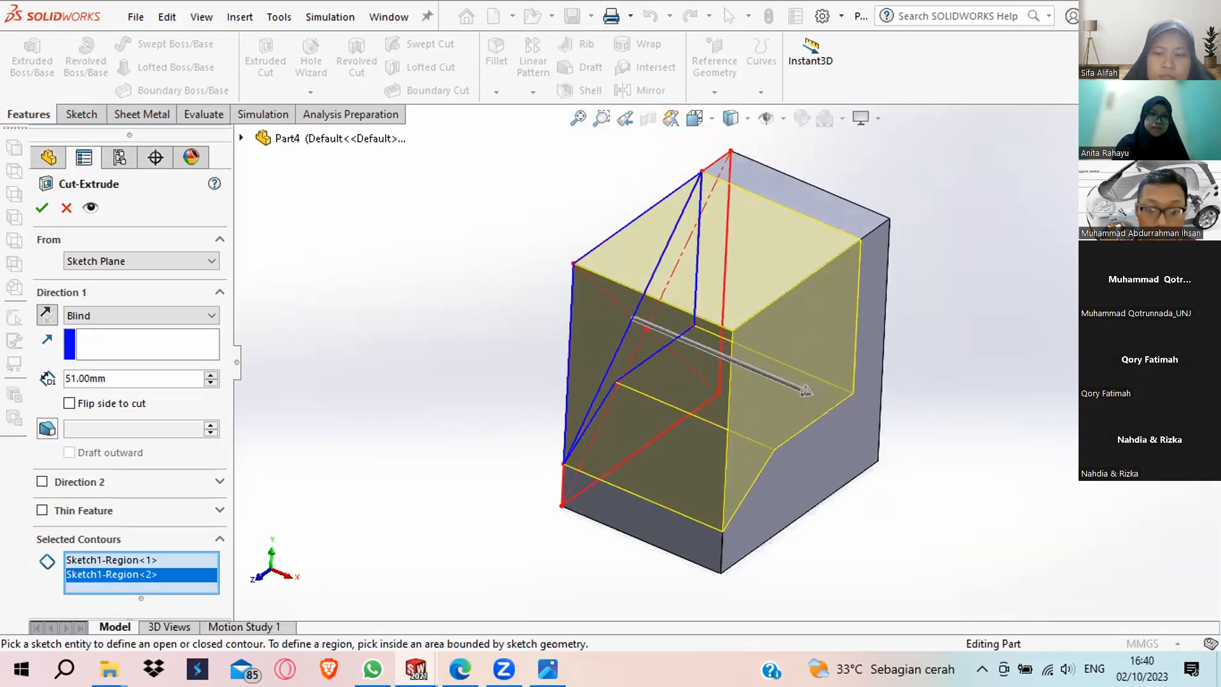
Check the Brass step drawing and start the cut from the block's outer side face, reversed to run into the block.
{"action": "key", "text": "alt+Tab"}
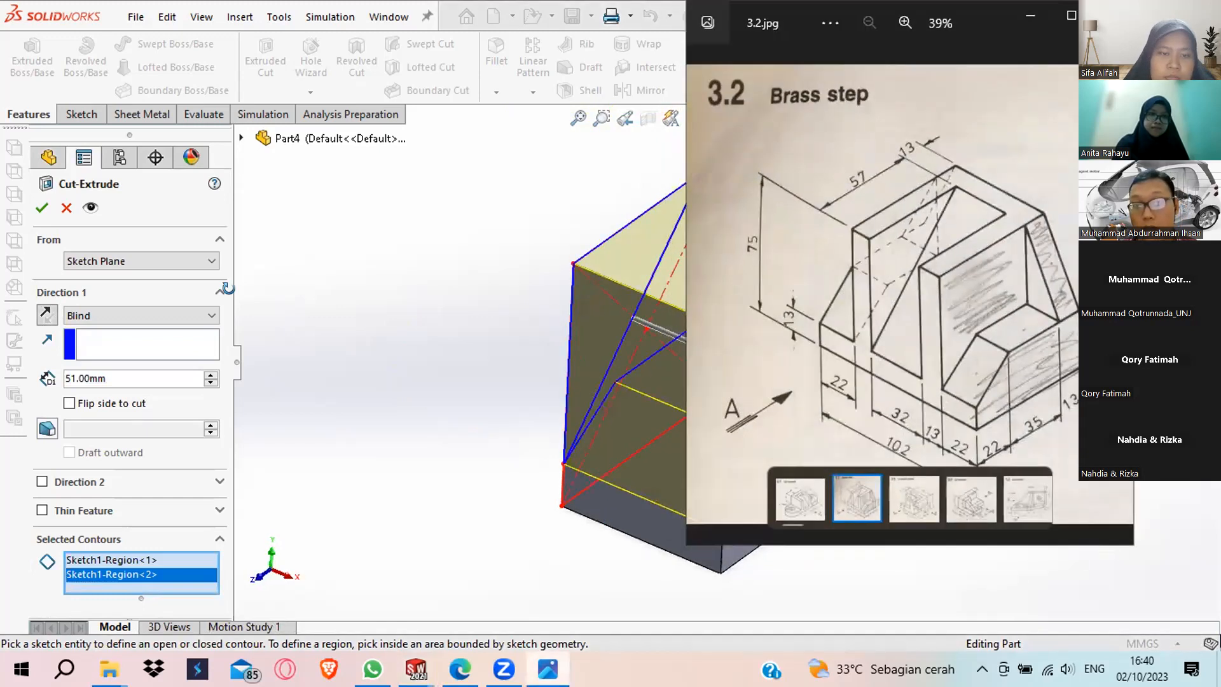
{"action": "key", "text": "alt+Tab"}
{"action": "left_click", "coordinate": [154, 259]}
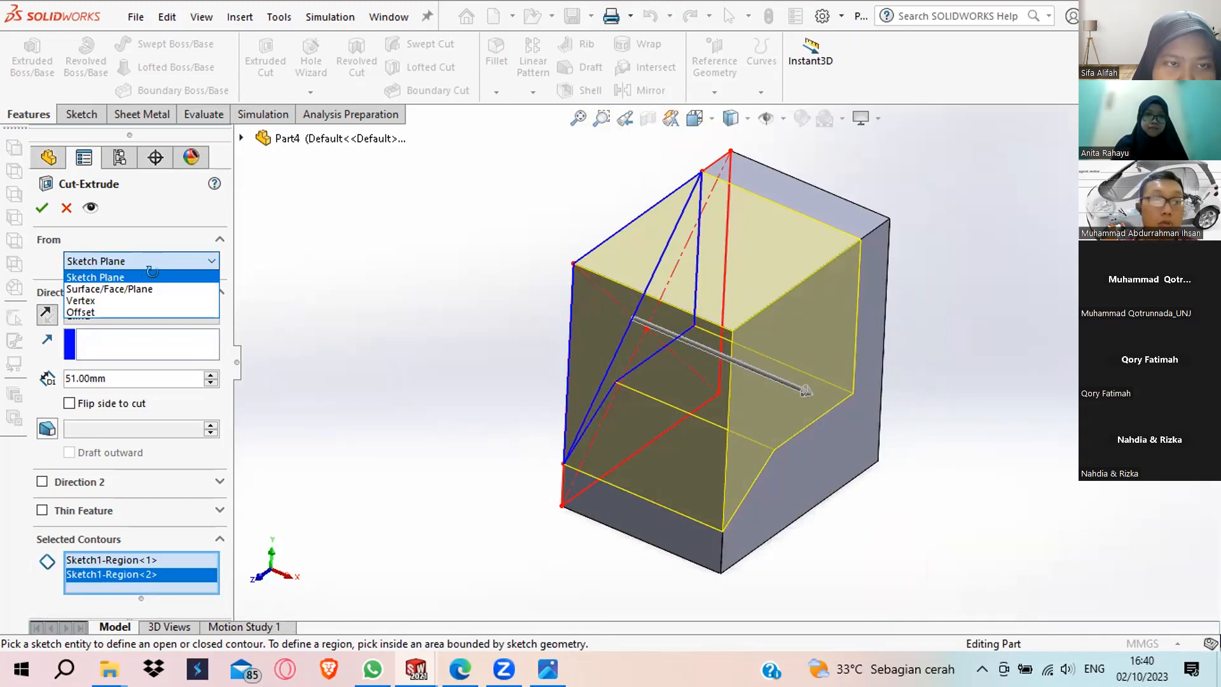
{"action": "left_click", "coordinate": [128, 288]}
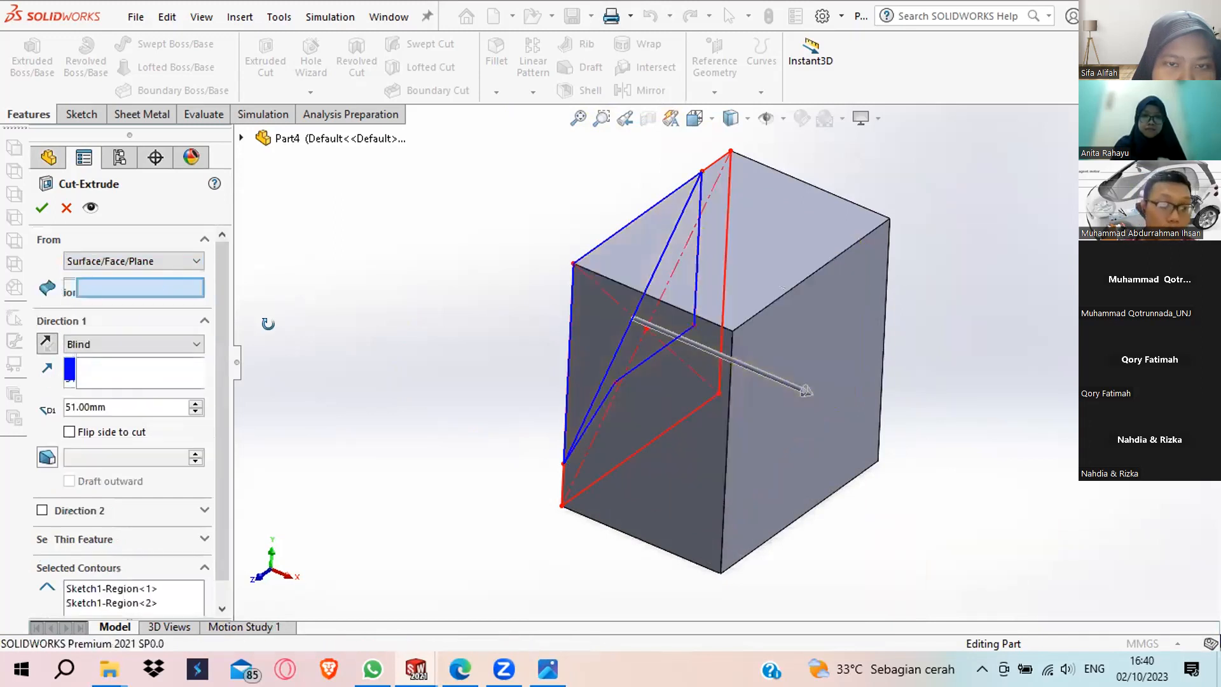
{"action": "left_click", "coordinate": [844, 363]}
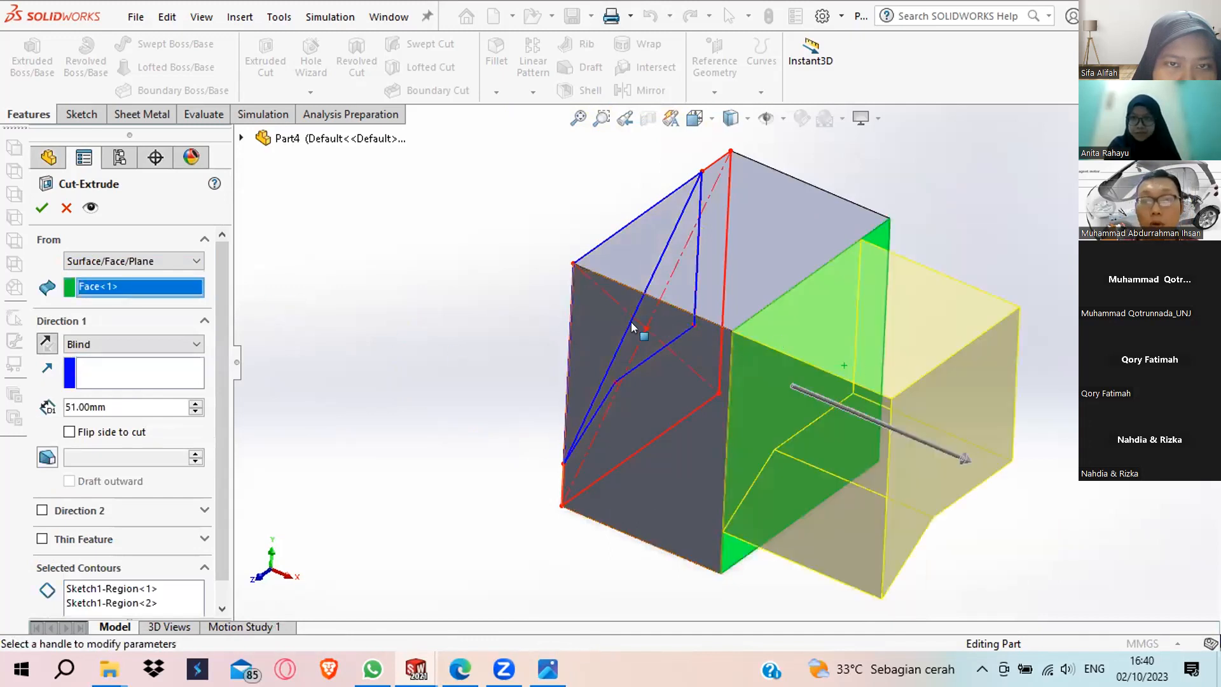
{"action": "left_click", "coordinate": [47, 342]}
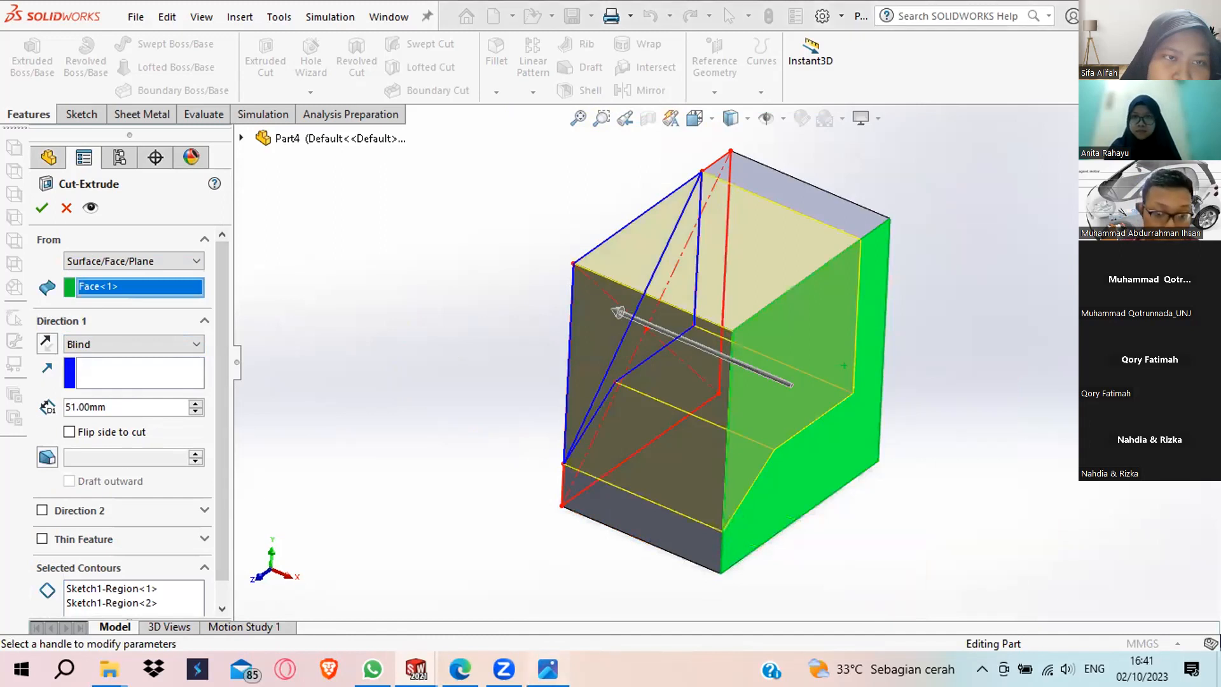
Set the cut's blind depth to 22 mm and finish the side step cut.
{"action": "left_click", "coordinate": [547, 669]}
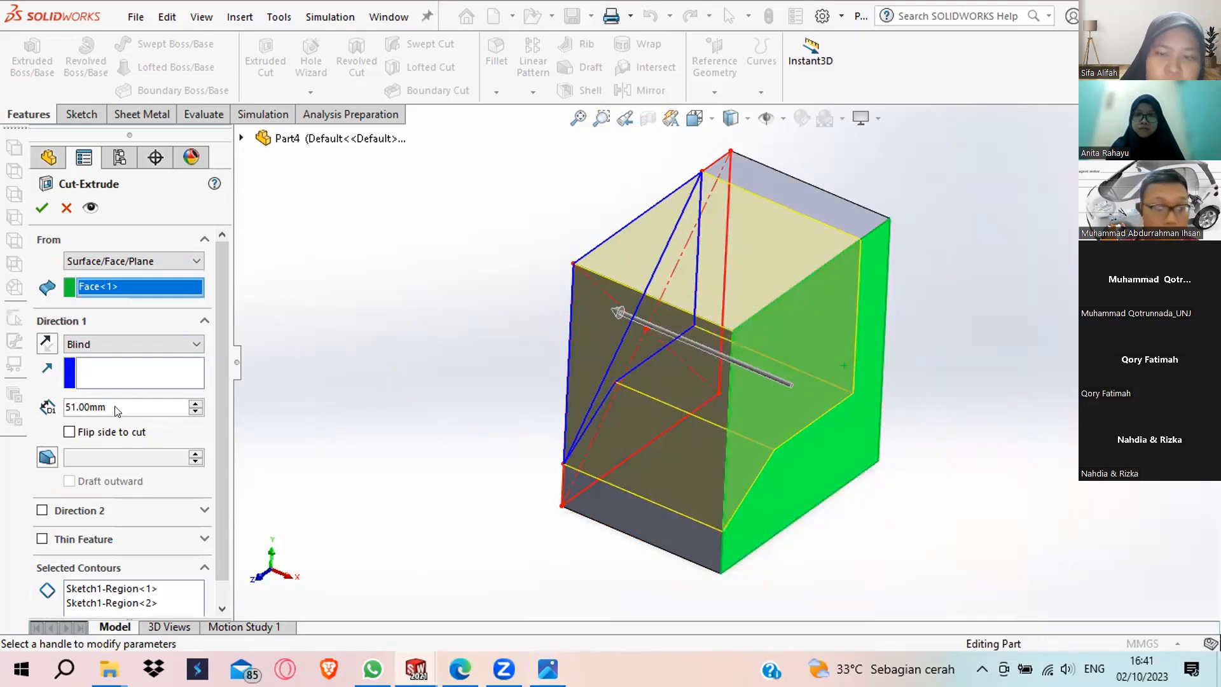
{"action": "key", "text": "ctrl+a"}
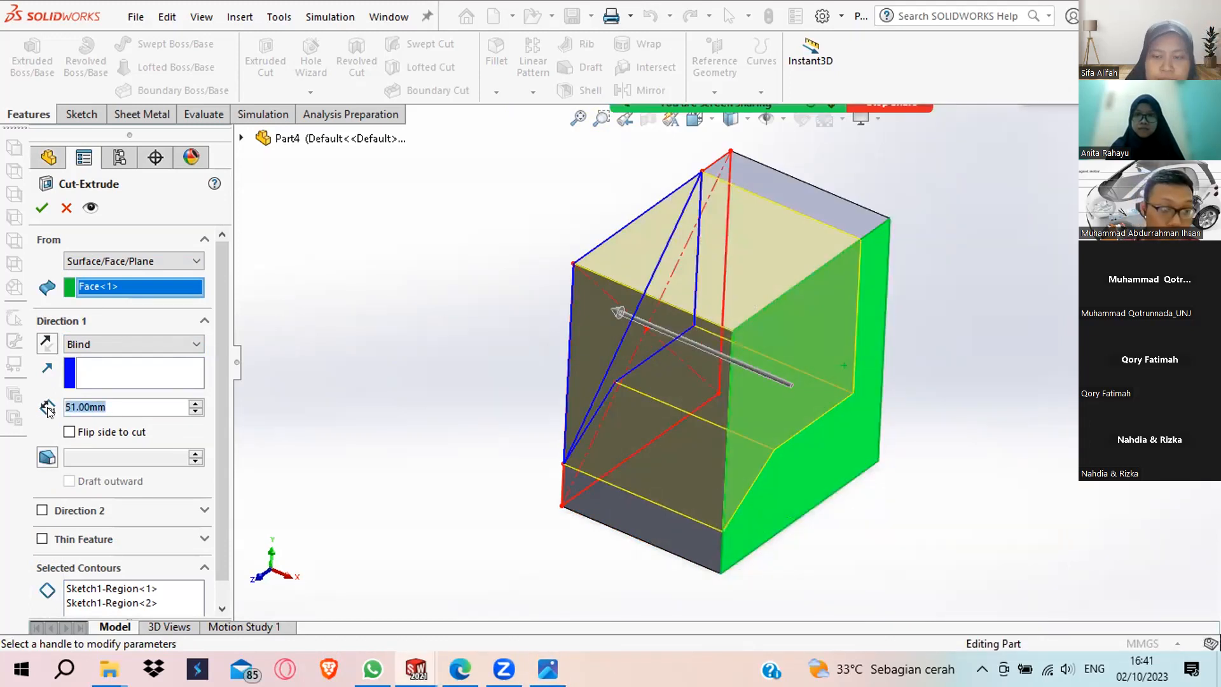
{"action": "type", "text": "22"}
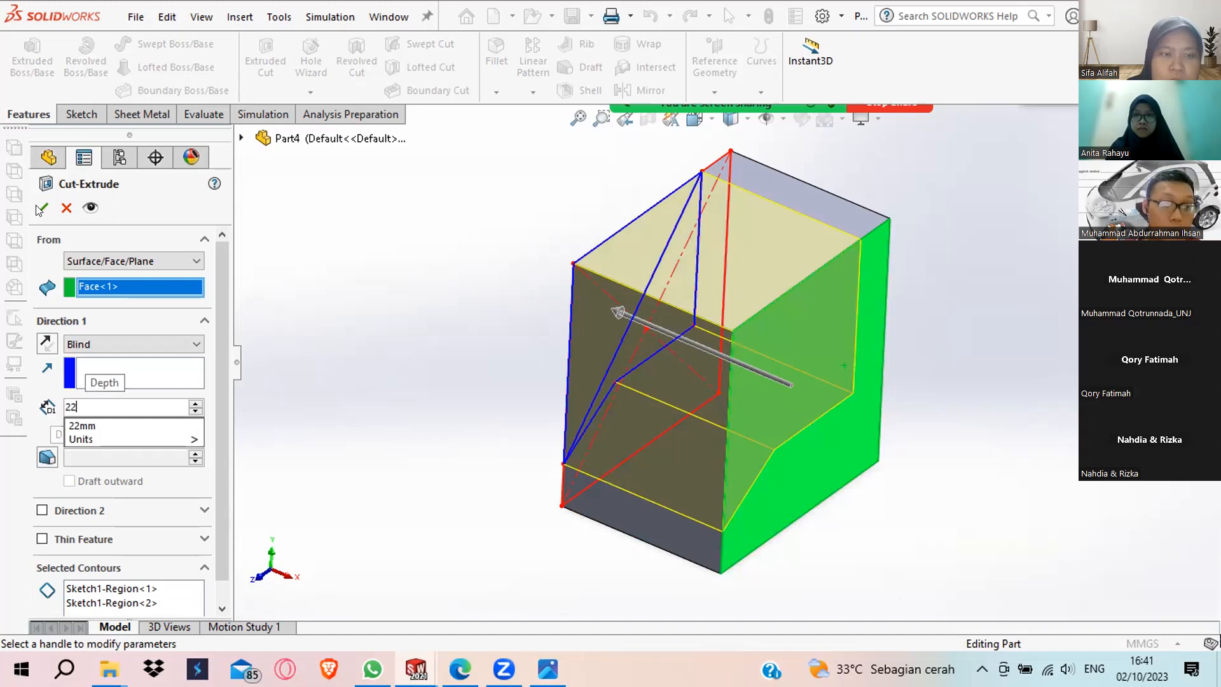
{"action": "key", "text": "Return"}
{"action": "left_click", "coordinate": [41, 209]}
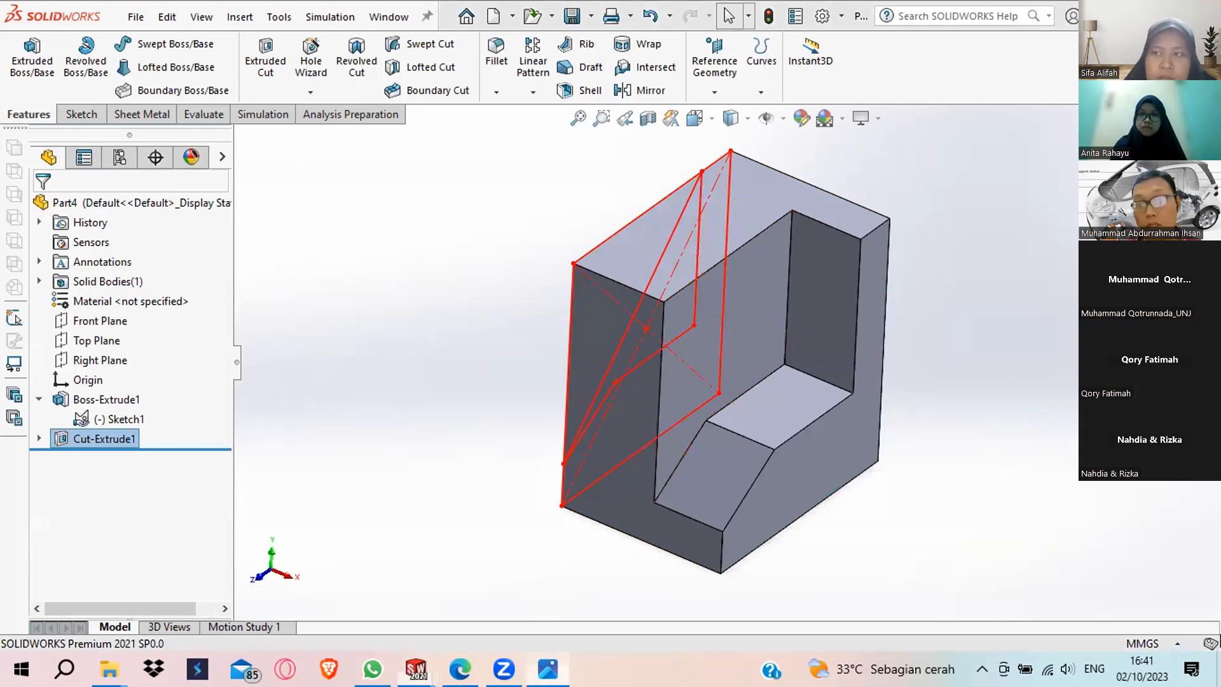
Set up a second cut from the sketch plane using only the triangular region above the long diagonal, directed into the block.
{"action": "left_click", "coordinate": [547, 668]}
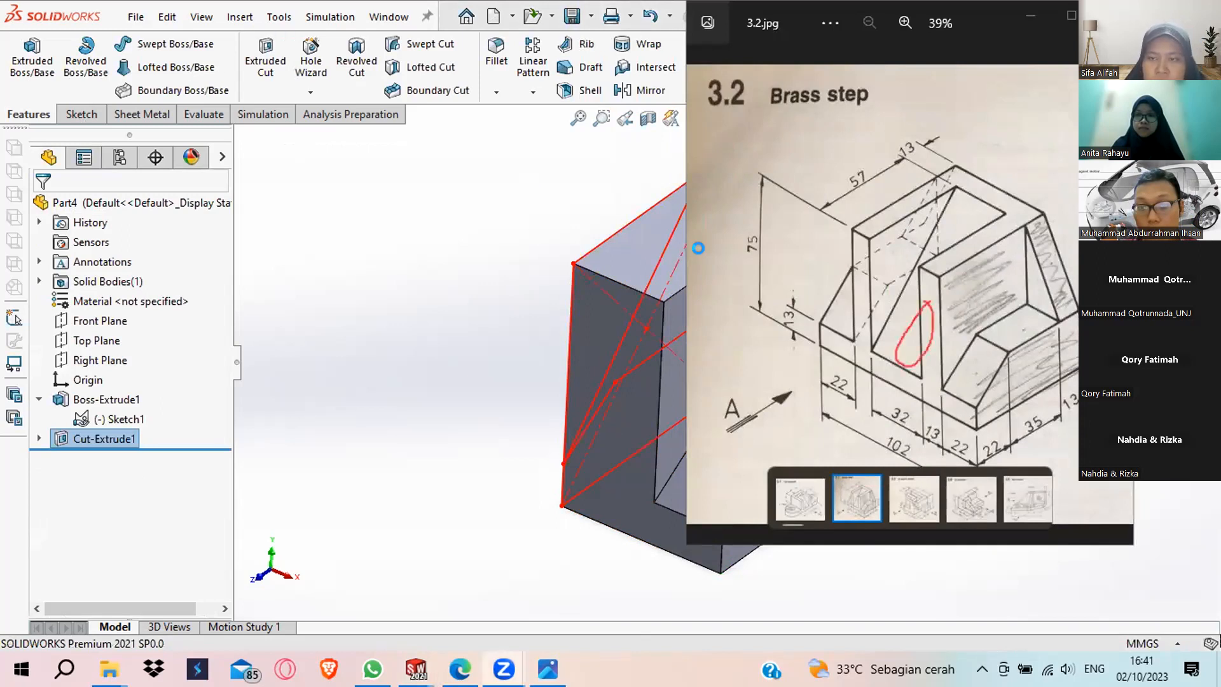
{"action": "left_click", "coordinate": [653, 248]}
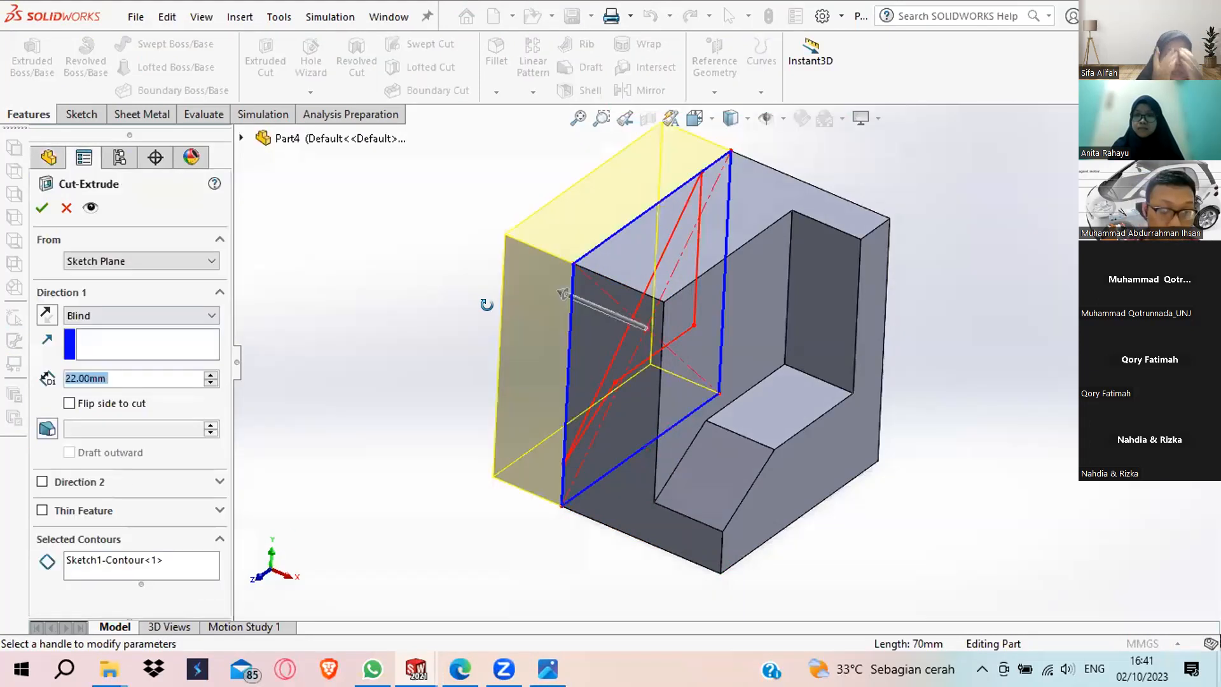
{"action": "left_click", "coordinate": [209, 574]}
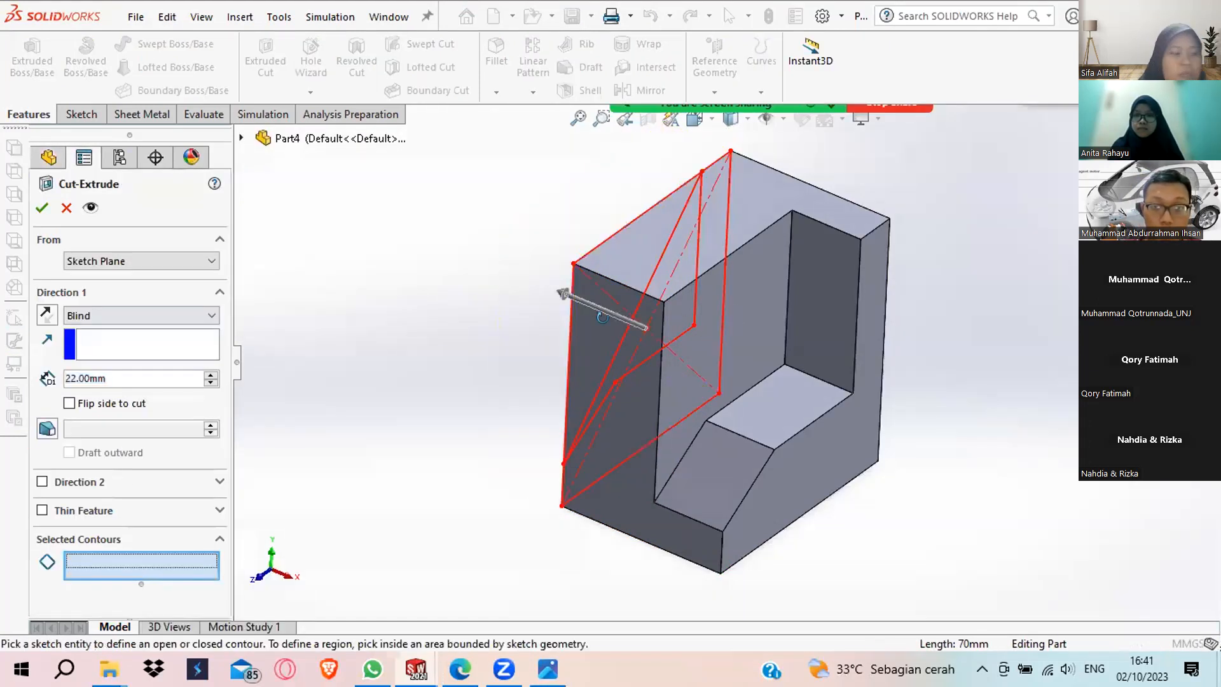
{"action": "middle_click_drag", "start_coordinate": [447, 561], "coordinate": [462, 638]}
{"action": "left_click", "coordinate": [47, 314]}
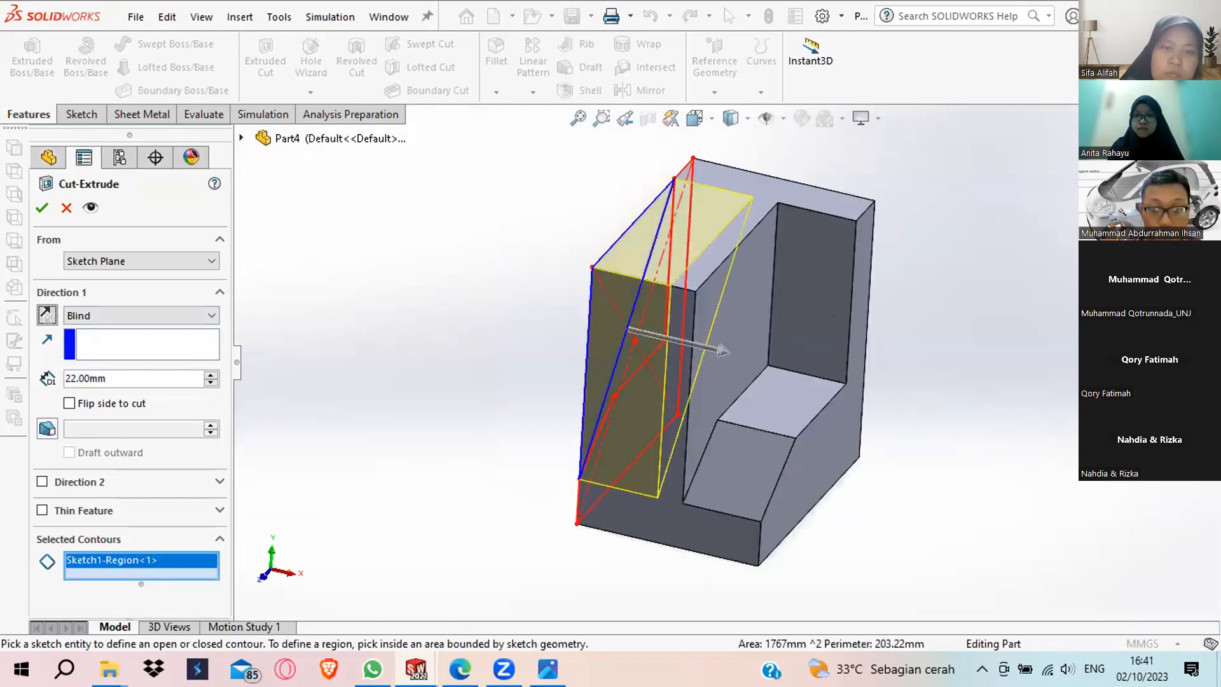
Check the slot width on the Brass step drawing, then set the second cut's depth to 16 mm and finish it.
{"action": "key", "text": "alt+Tab"}
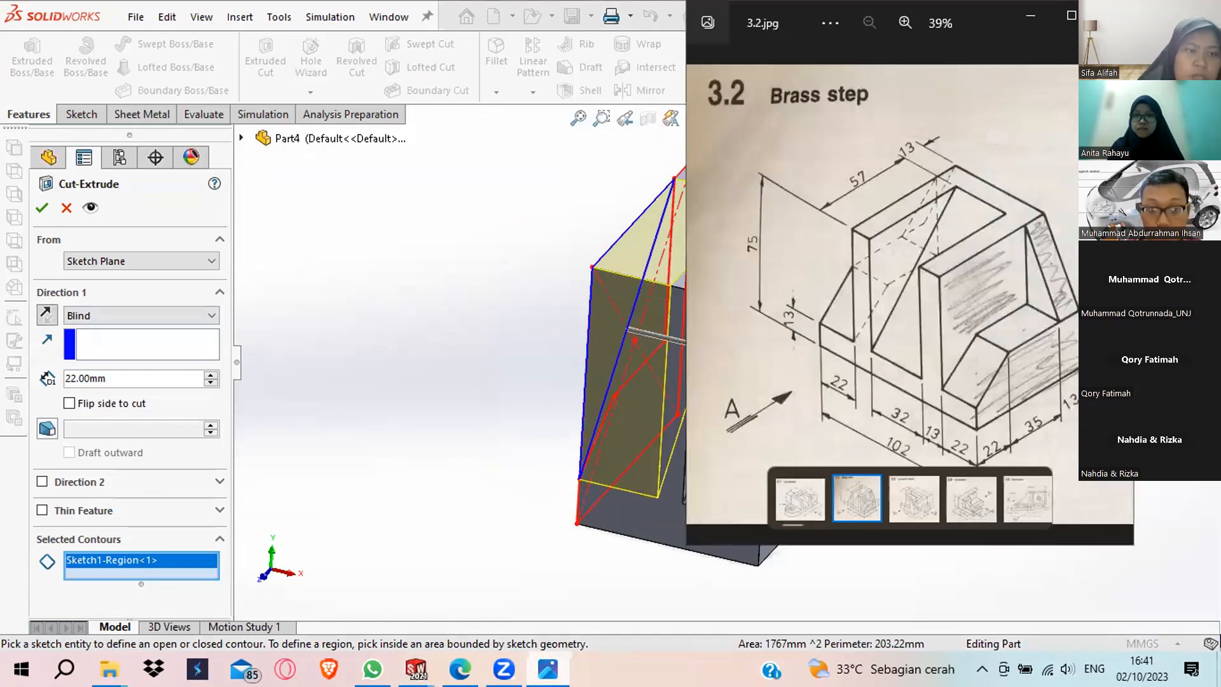
{"action": "key", "text": "alt+Tab"}
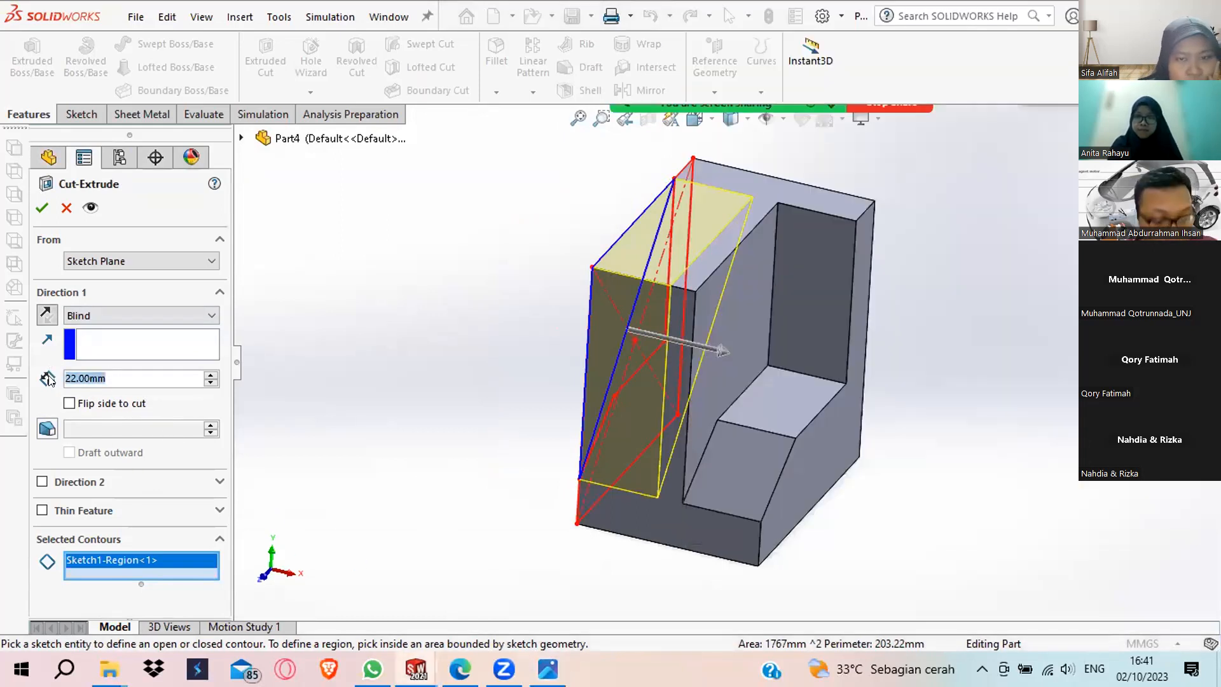
{"action": "type", "text": "1"}
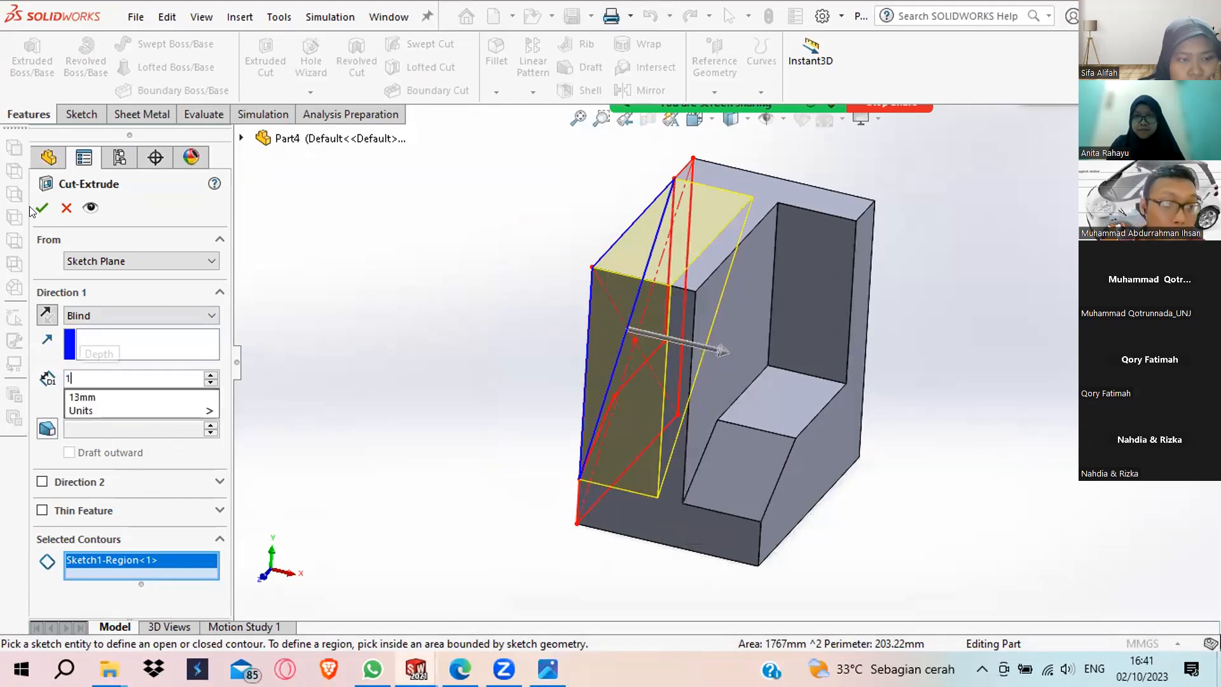
{"action": "type", "text": "6"}
{"action": "key", "text": "Return"}
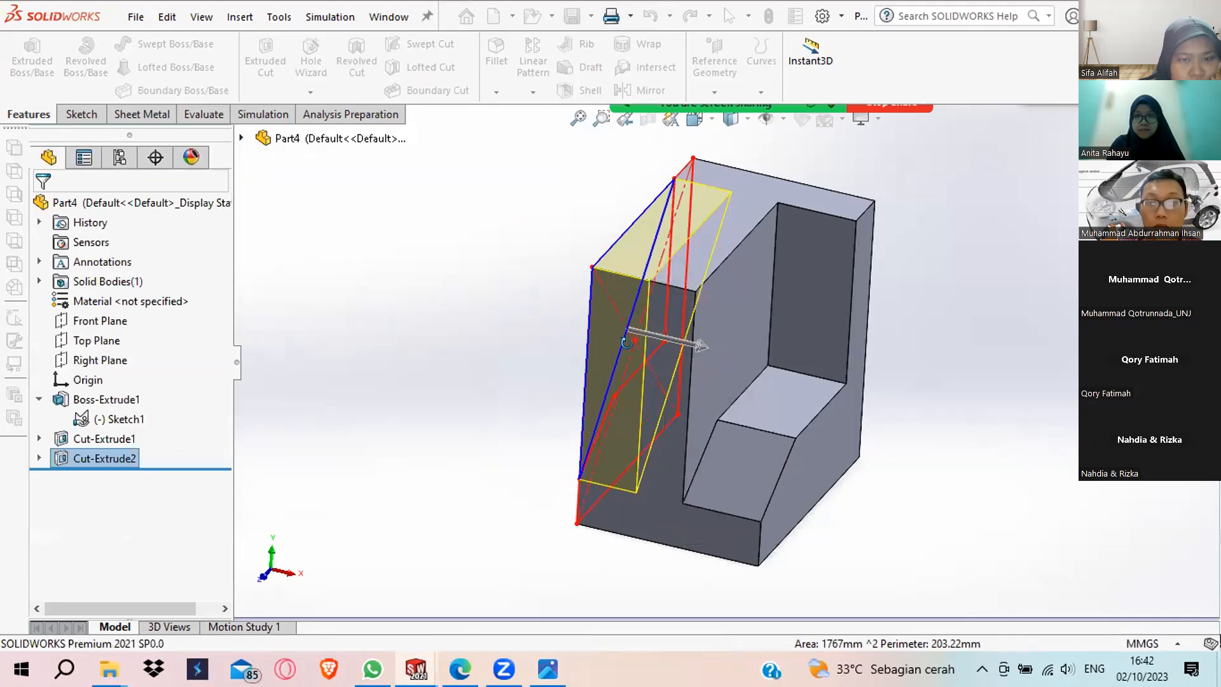
Compare the model with the shaded sloping end face on the Brass step drawing, and hide the profile sketch.
{"action": "middle_click_drag", "start_coordinate": [630, 344], "coordinate": [585, 317]}
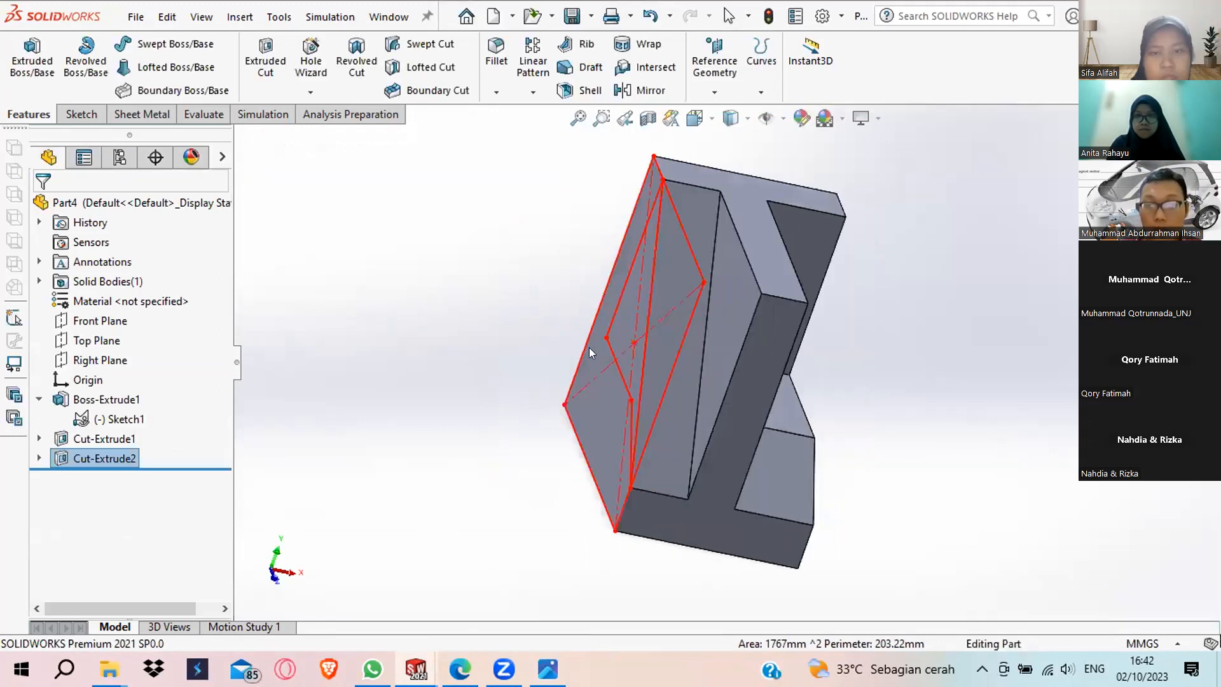
{"action": "key", "text": "alt+Tab"}
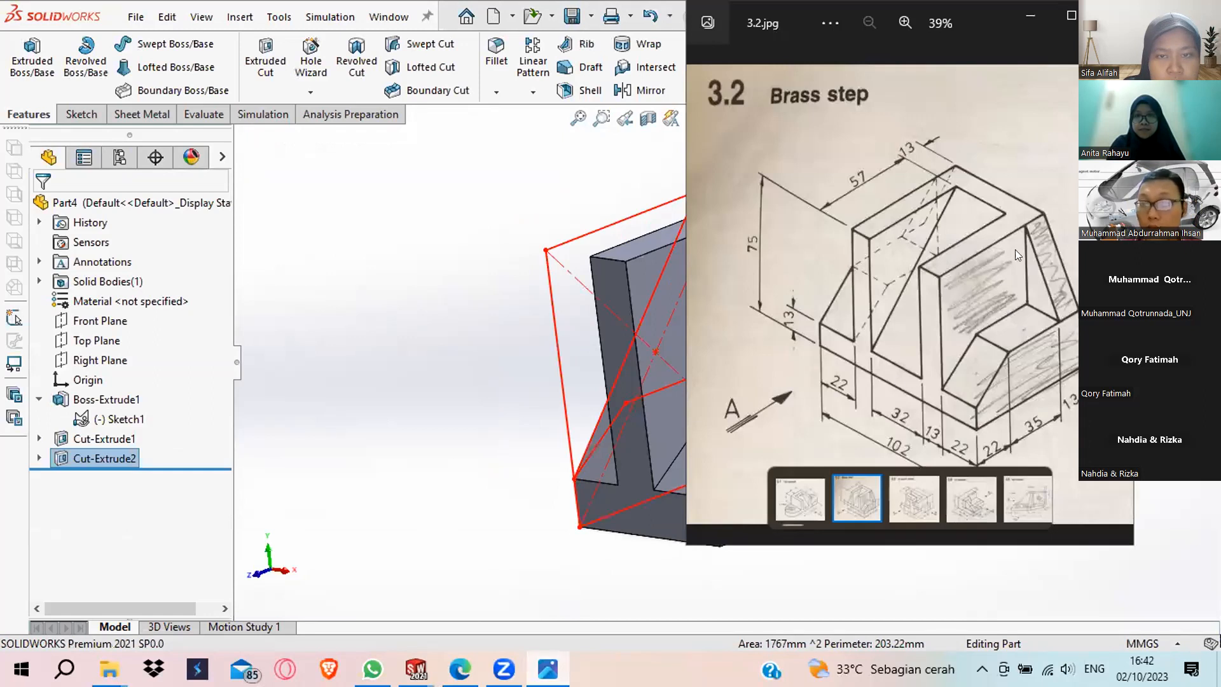
{"action": "mouse_move", "coordinate": [1076, 210]}
{"action": "left_mouse_down"}
{"action": "mouse_move", "coordinate": [1014, 215]}
{"action": "mouse_move", "coordinate": [1035, 320]}
{"action": "mouse_move", "coordinate": [1079, 328]}
{"action": "left_mouse_up"}
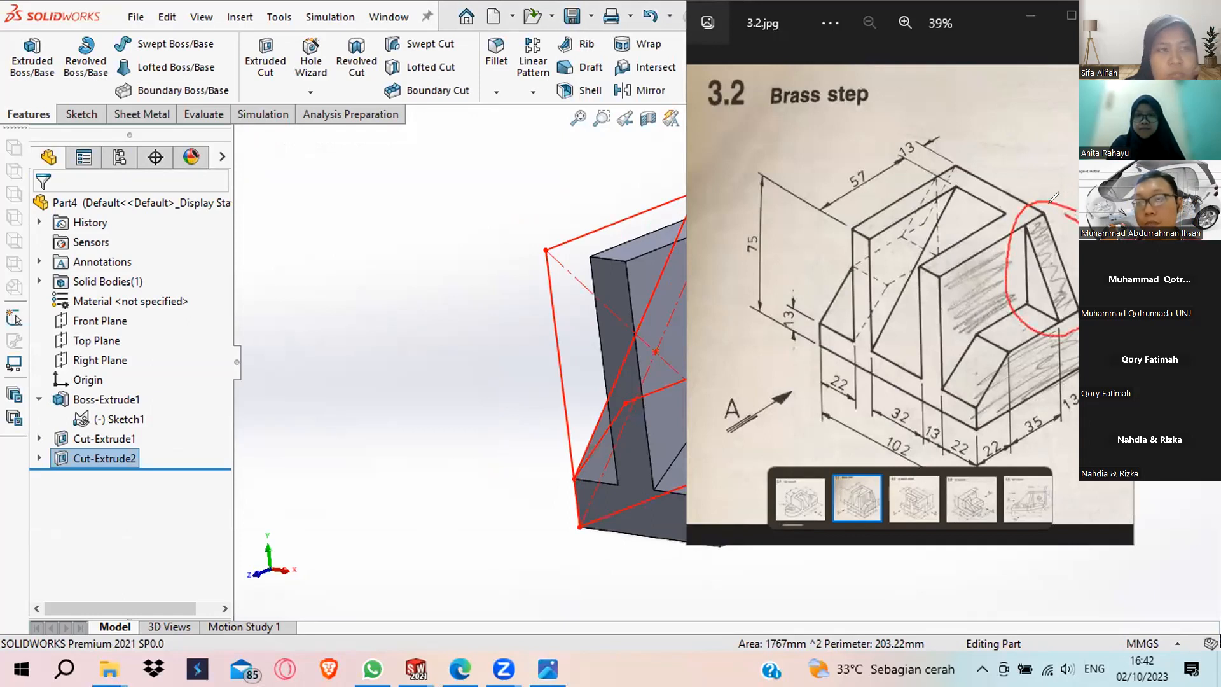
{"action": "mouse_move", "coordinate": [1044, 205]}
{"action": "left_mouse_down"}
{"action": "mouse_move", "coordinate": [1021, 274]}
{"action": "mouse_move", "coordinate": [1072, 285]}
{"action": "left_mouse_up"}
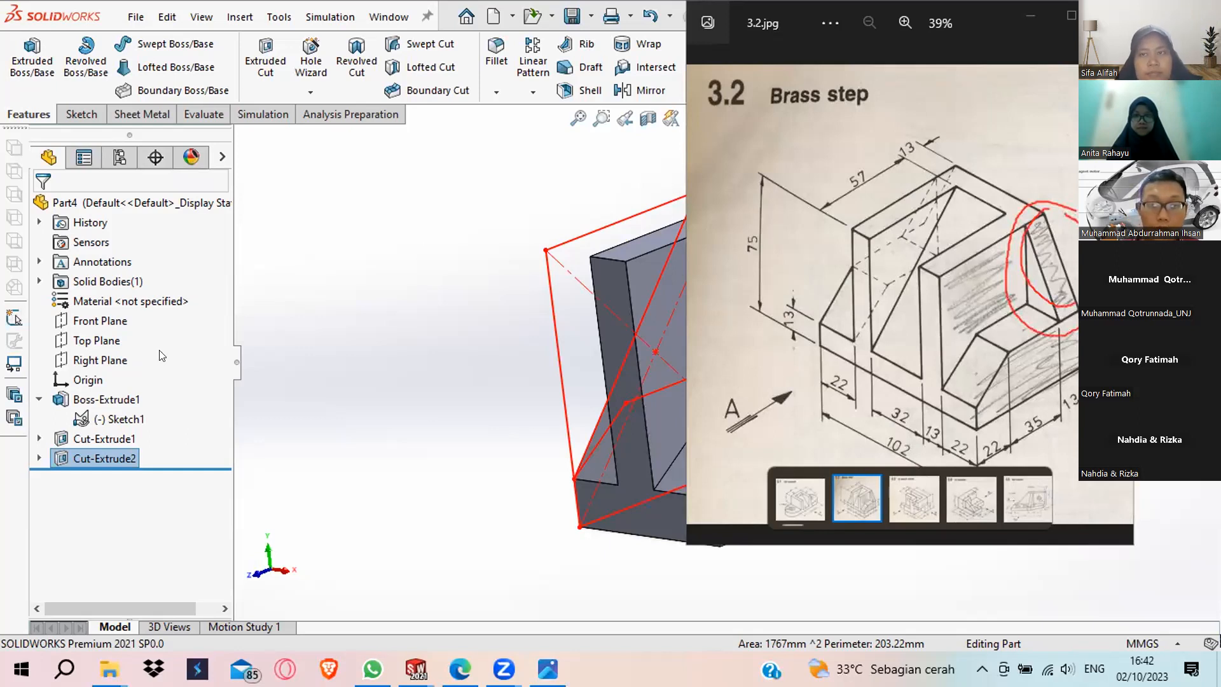
{"action": "left_click", "coordinate": [623, 221]}
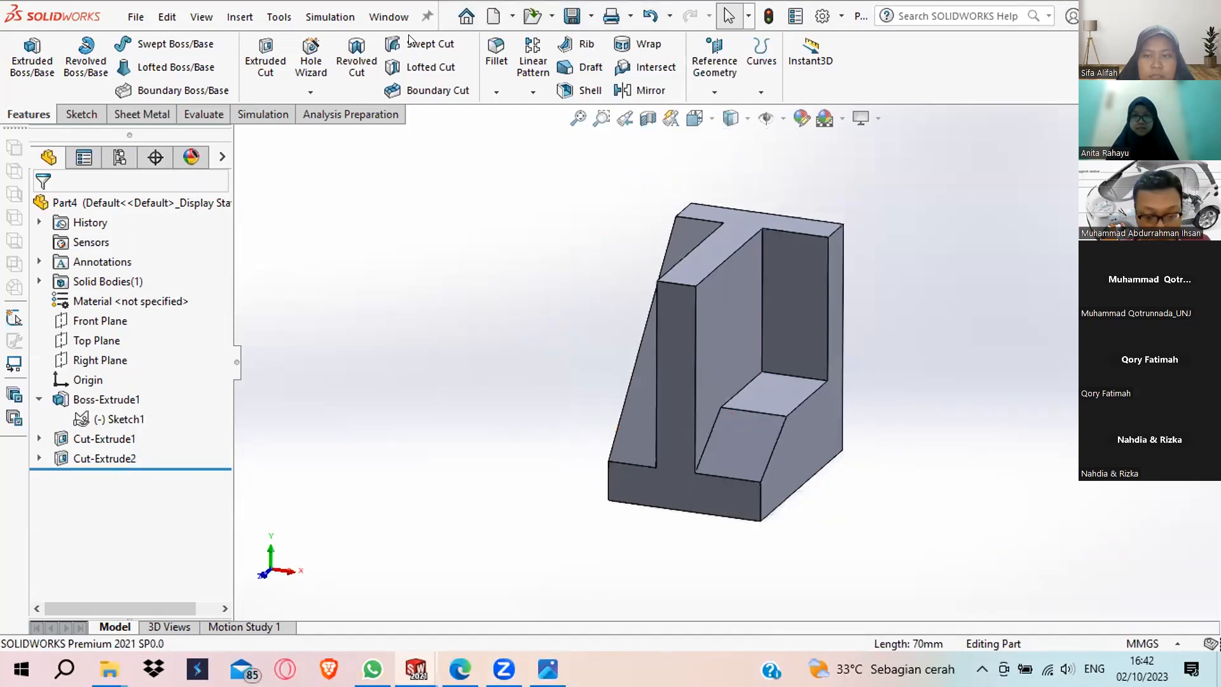
{"action": "key", "text": "ctrl+7"}
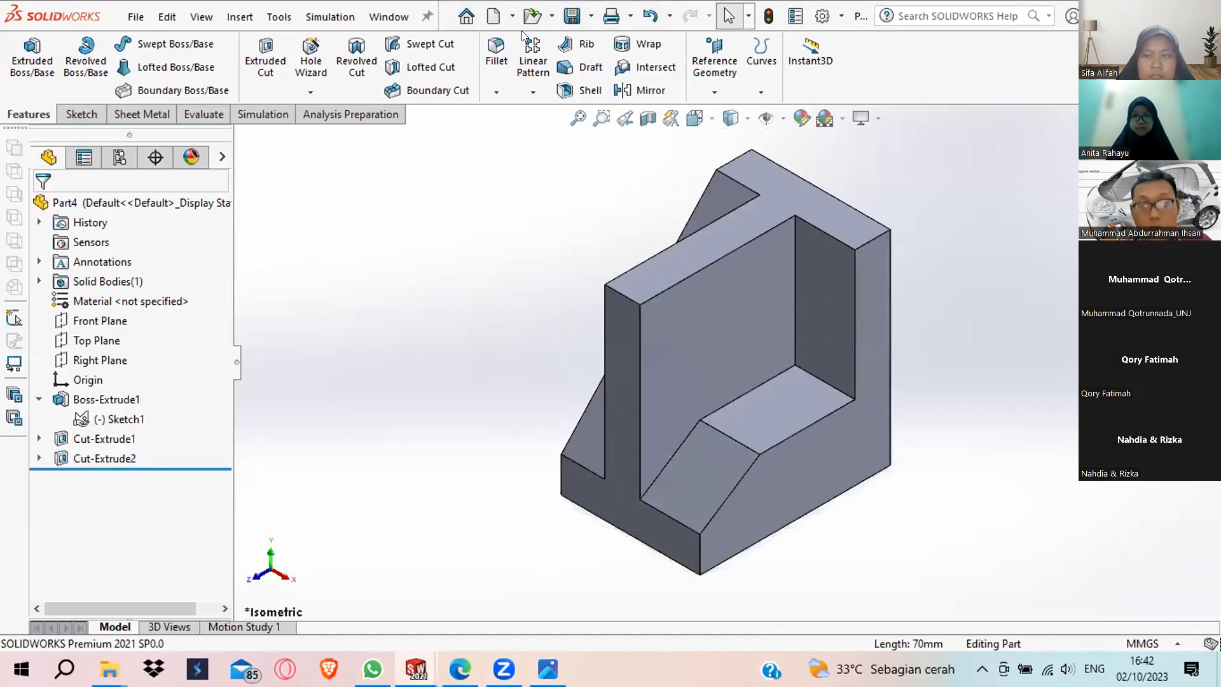
{"action": "left_click", "coordinate": [501, 94]}
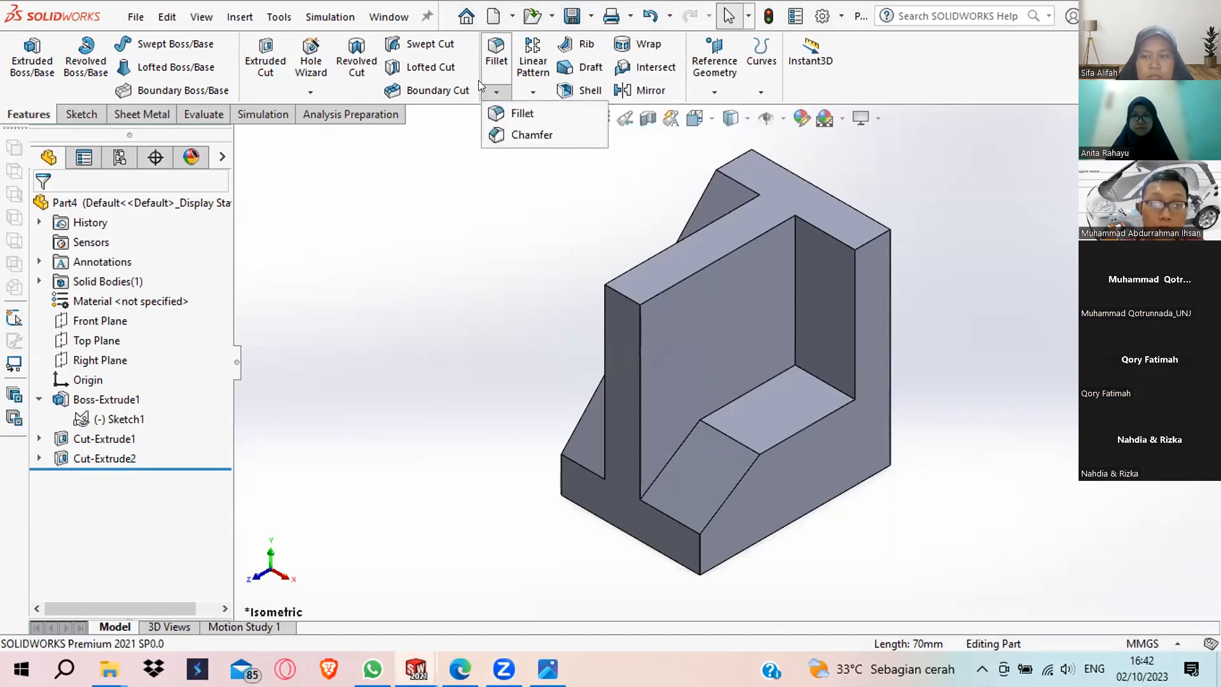
{"action": "left_click", "coordinate": [652, 181]}
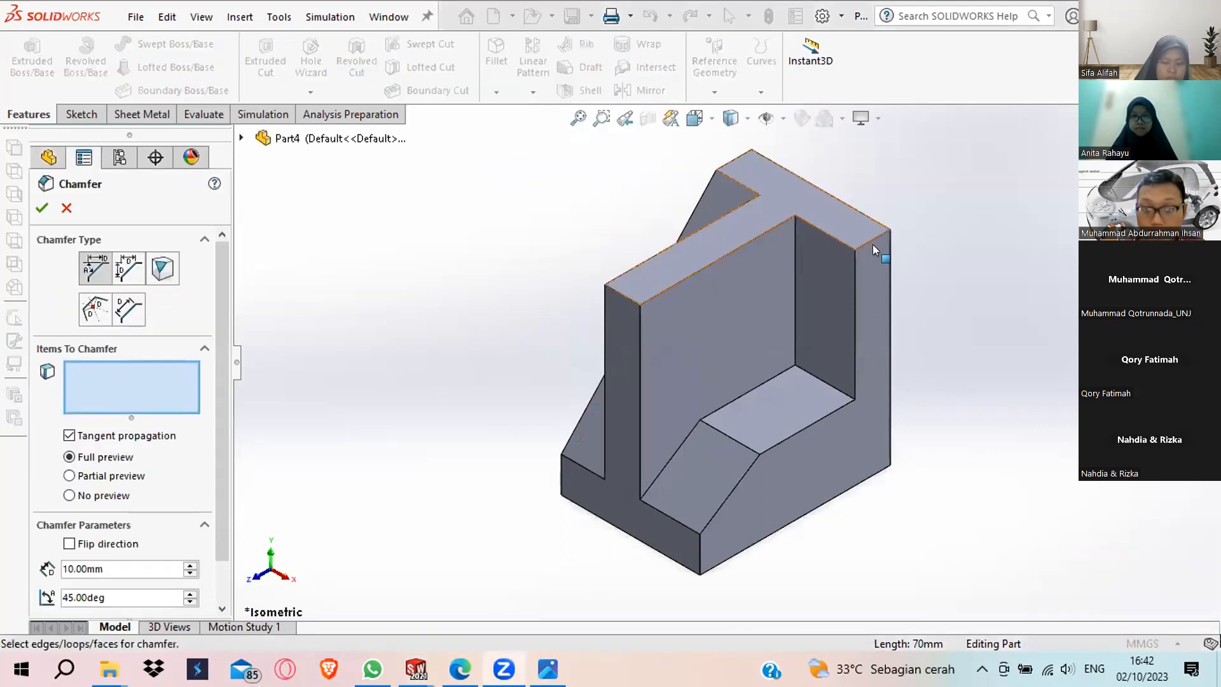
{"action": "left_click", "coordinate": [868, 237]}
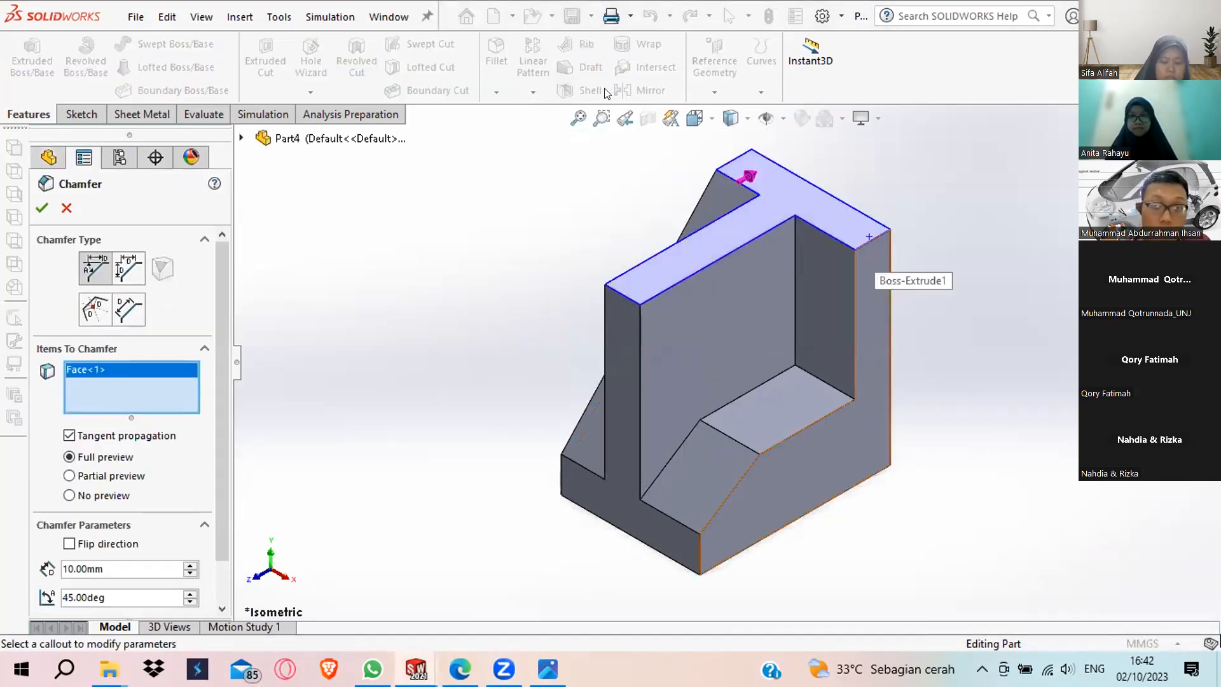
{"action": "key", "text": "Escape"}
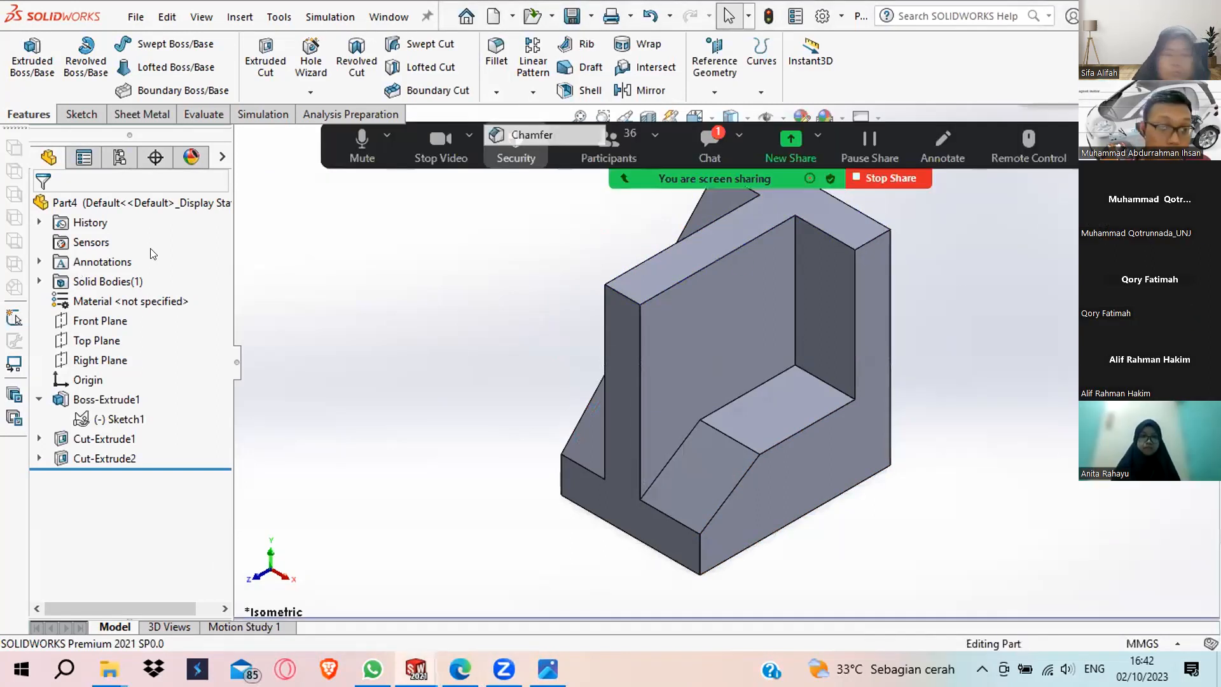
Start an asymmetric Distance Distance chamfer on the tall end wall's outer top edge, with Distance 2 set to 22 mm.
{"action": "left_click", "coordinate": [129, 267]}
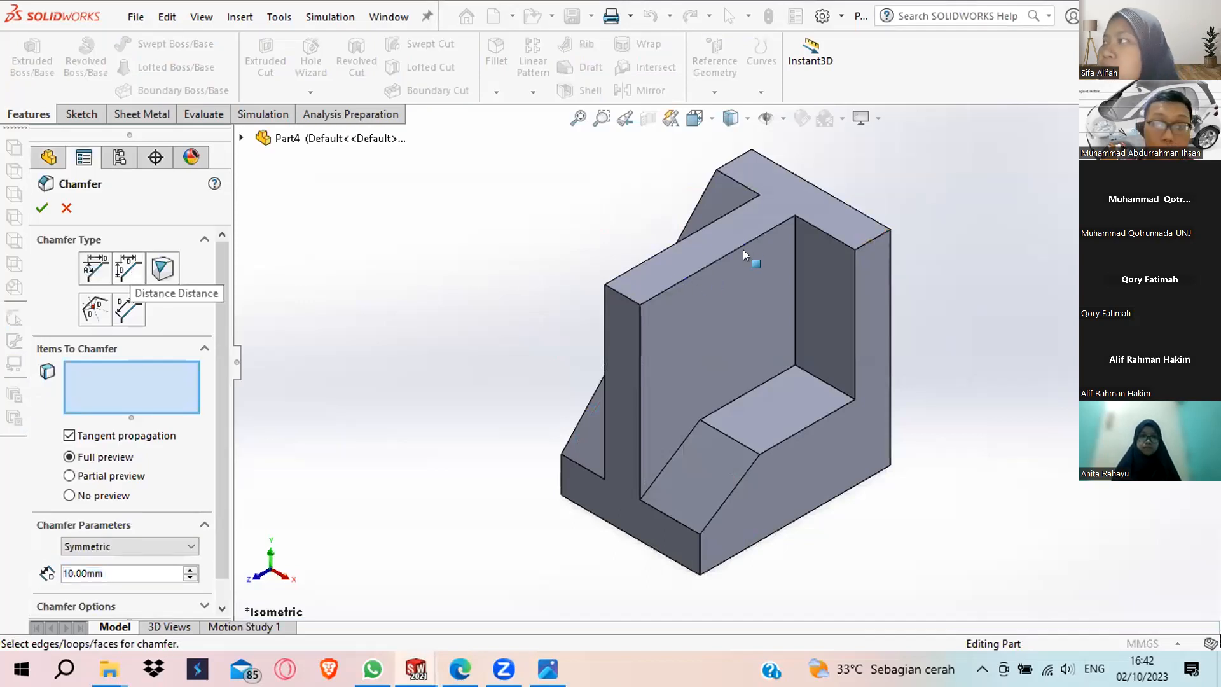
{"action": "left_click", "coordinate": [873, 236]}
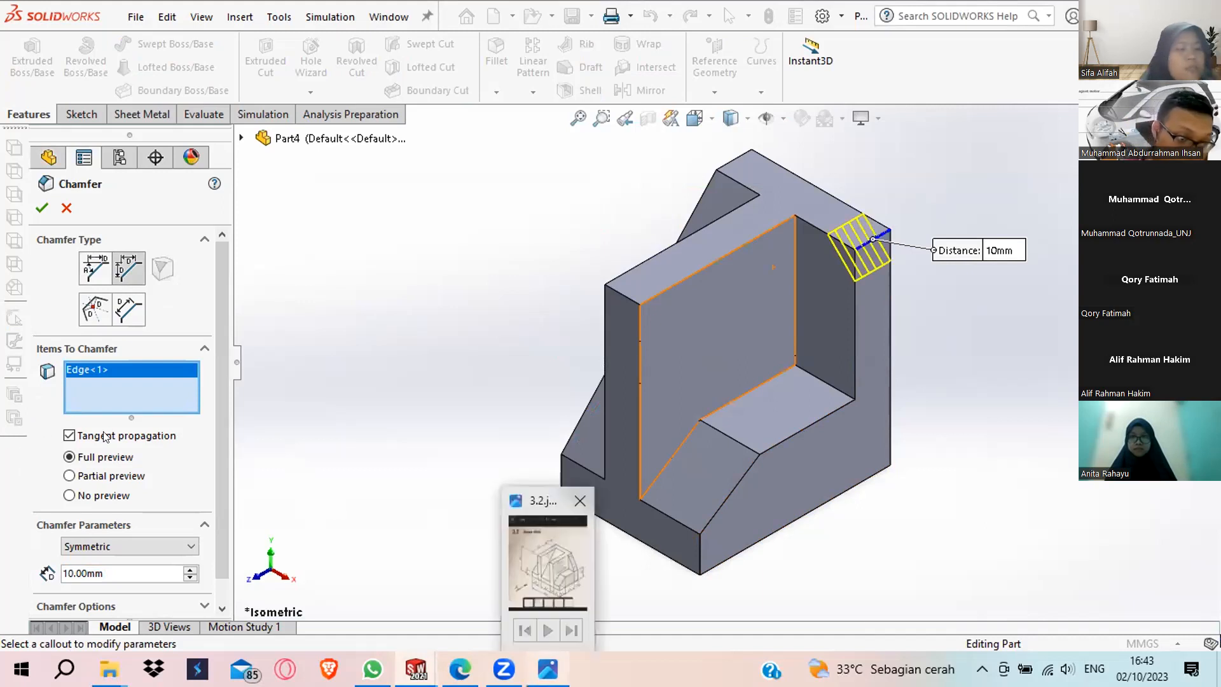
{"action": "left_click", "coordinate": [132, 547]}
{"action": "left_click", "coordinate": [182, 574]}
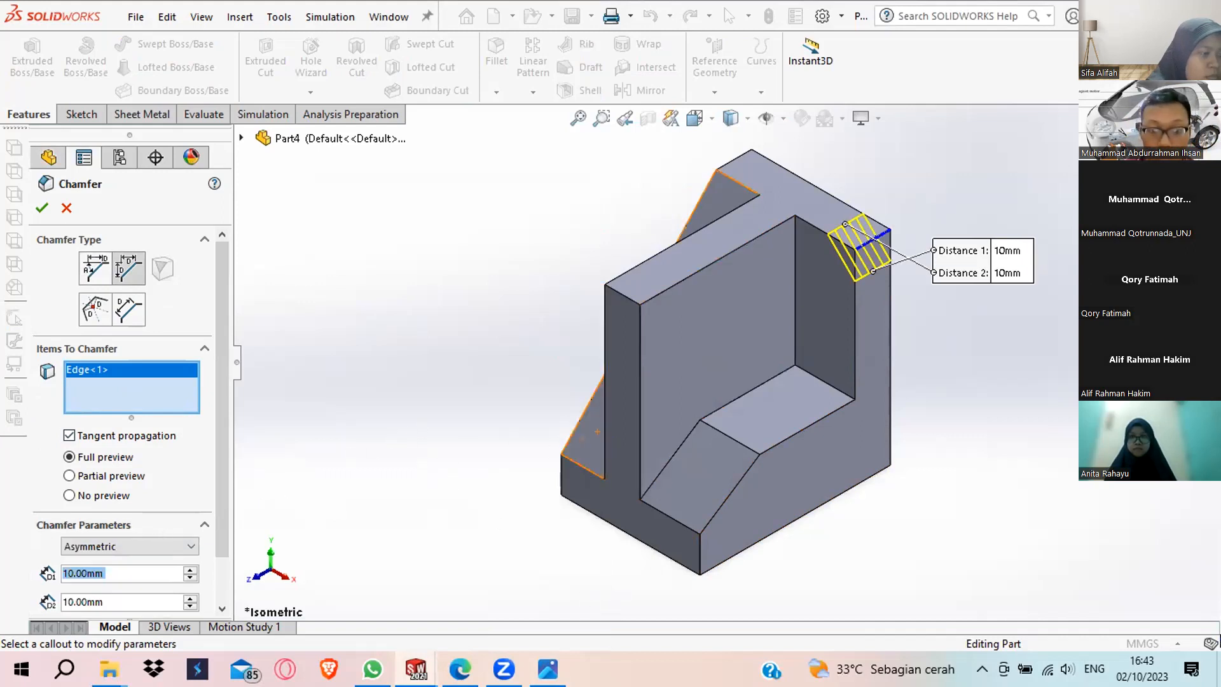
{"action": "left_click", "coordinate": [548, 669]}
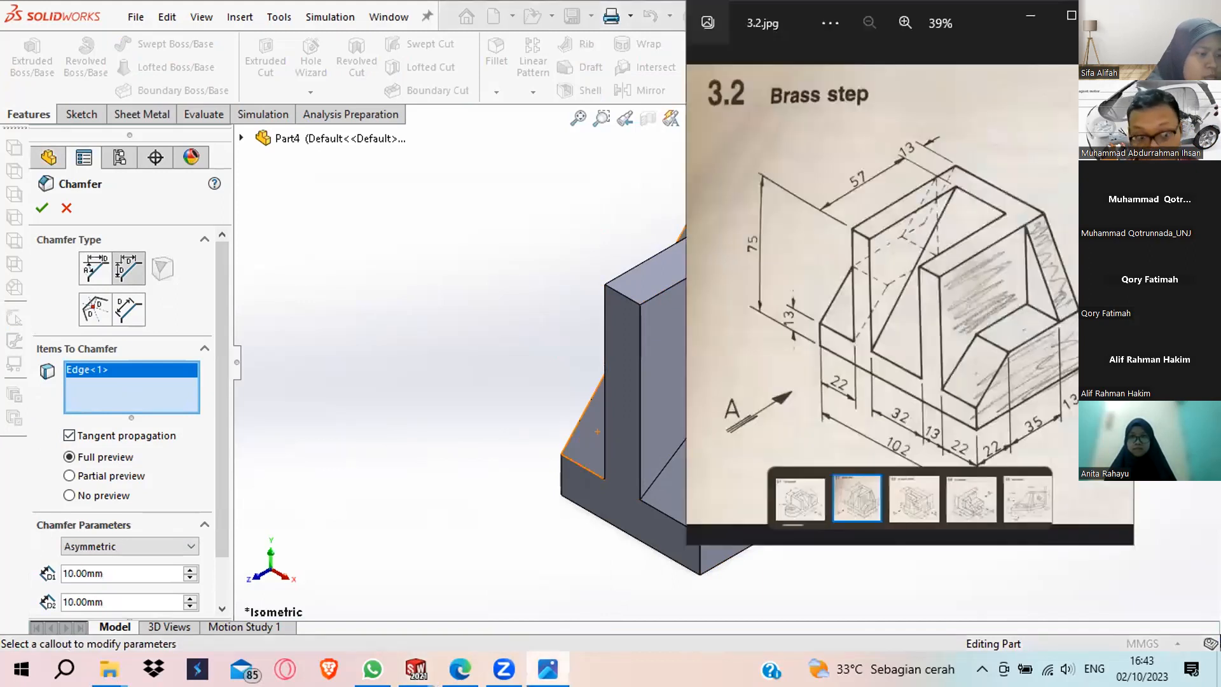
{"action": "key", "text": "alt+Tab"}
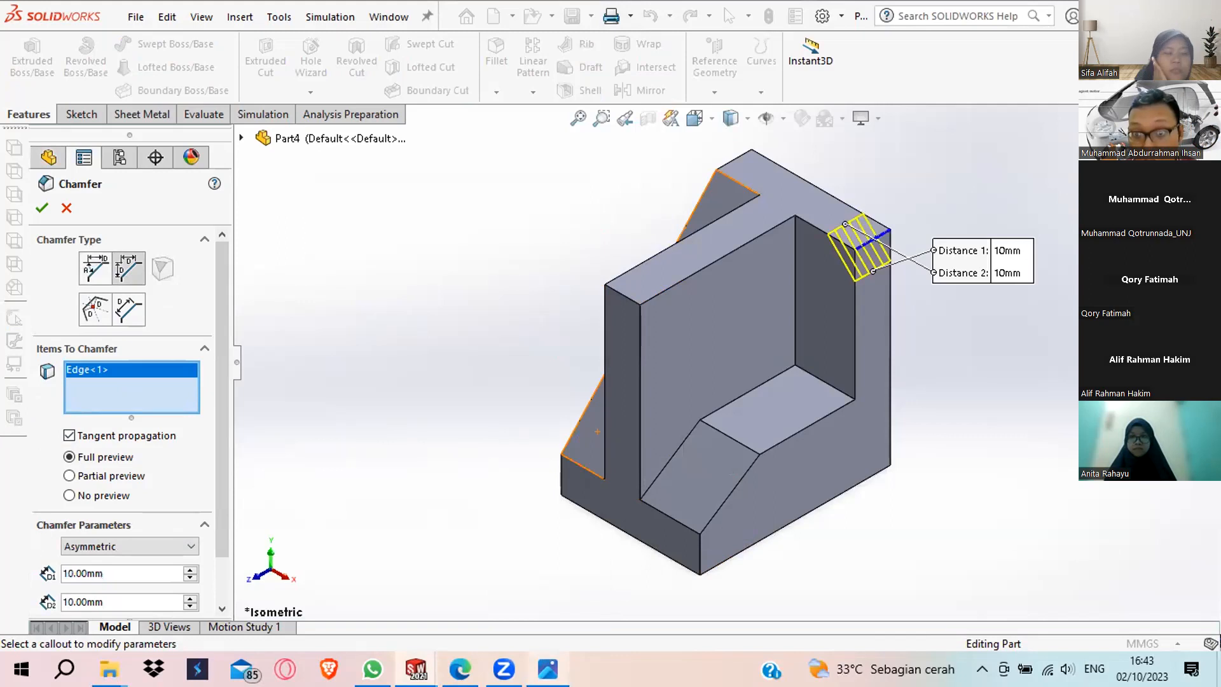
{"action": "double_click", "coordinate": [71, 599]}
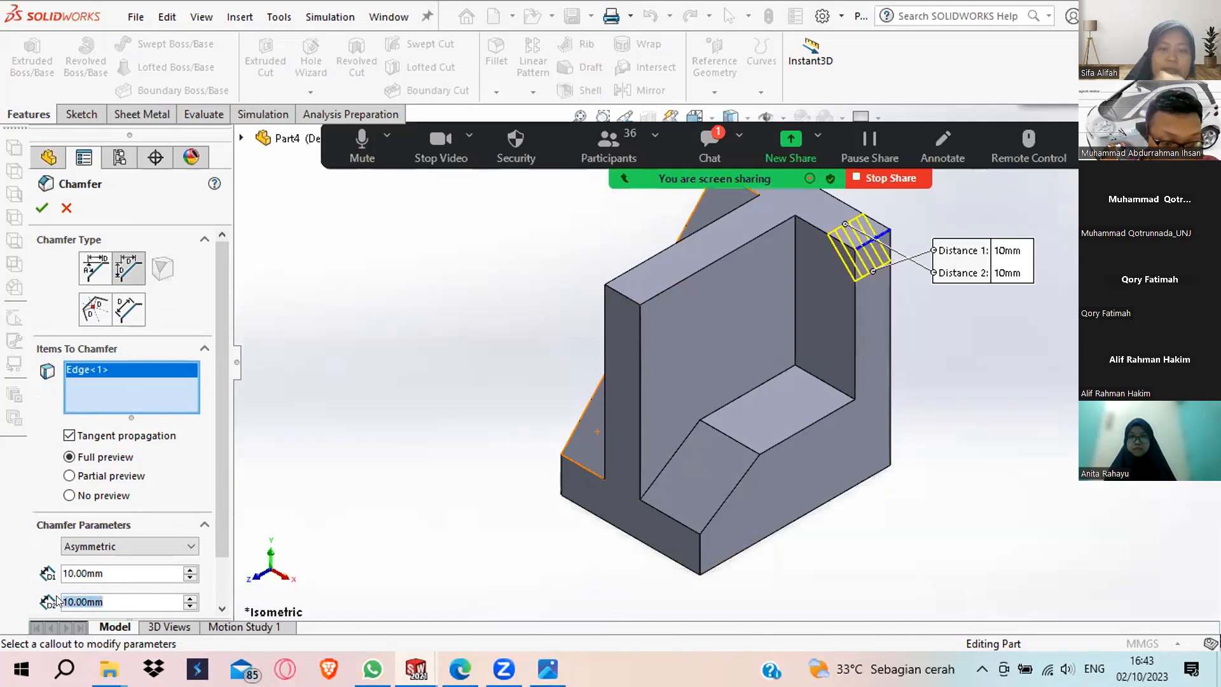
{"action": "type", "text": "22"}
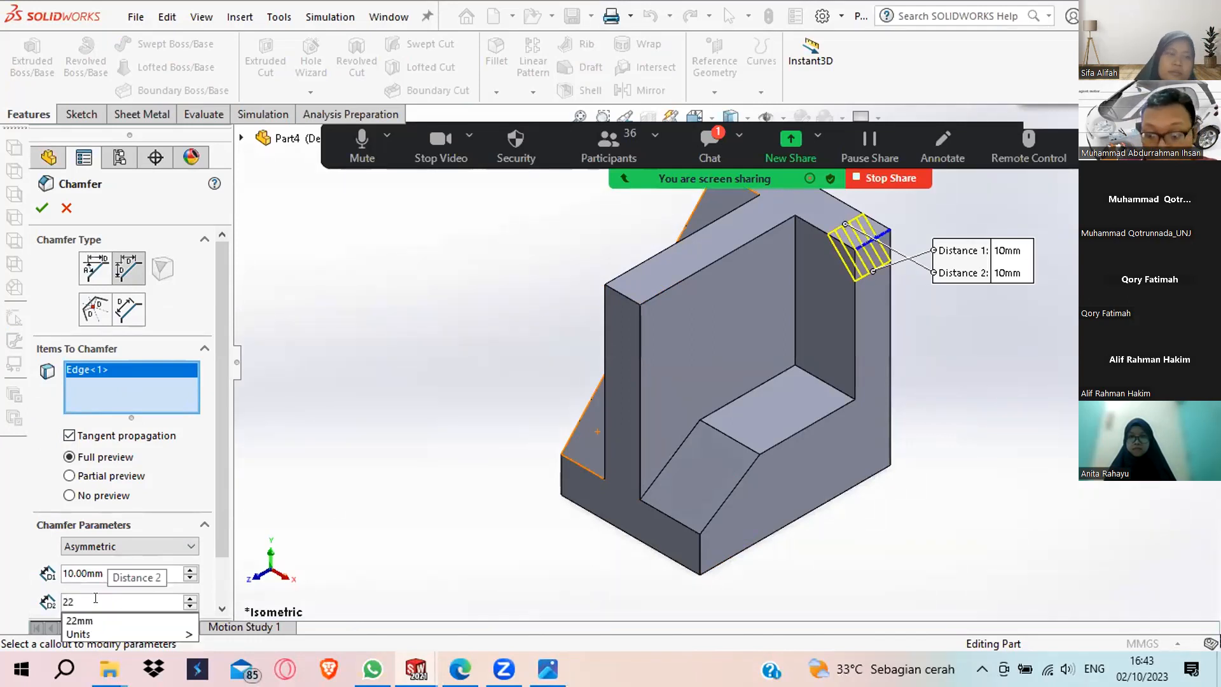
{"action": "key", "text": "Return"}
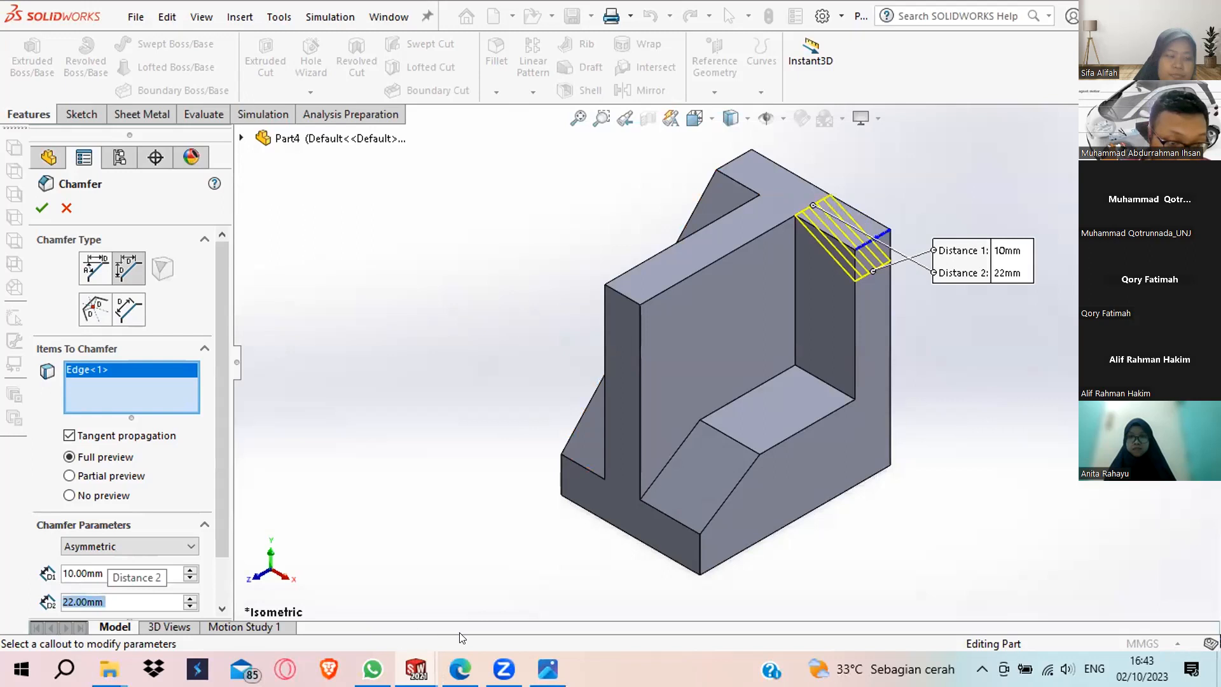
Check the heights on the Brass step drawing, then set the chamfer's Distance 1 to 75-32 (43 mm) and finish it.
{"action": "left_click", "coordinate": [547, 669]}
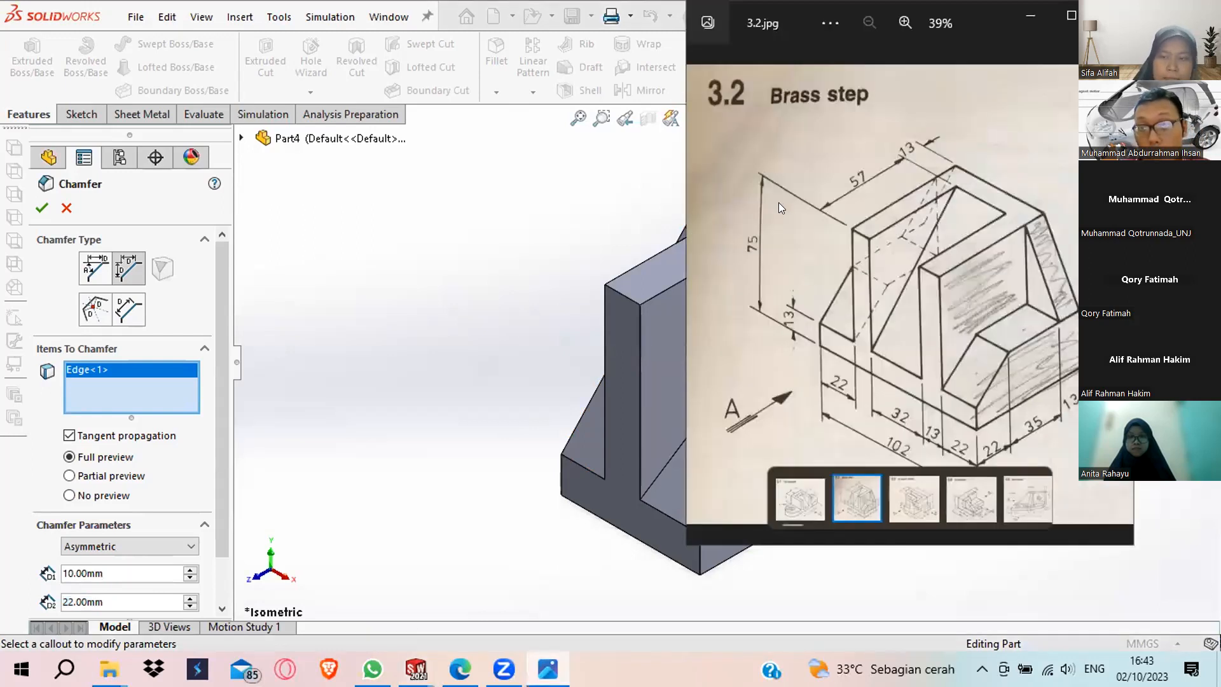
{"action": "mouse_move", "coordinate": [794, 208]}
{"action": "left_mouse_down"}
{"action": "mouse_move", "coordinate": [756, 278]}
{"action": "mouse_move", "coordinate": [795, 210]}
{"action": "left_mouse_up"}
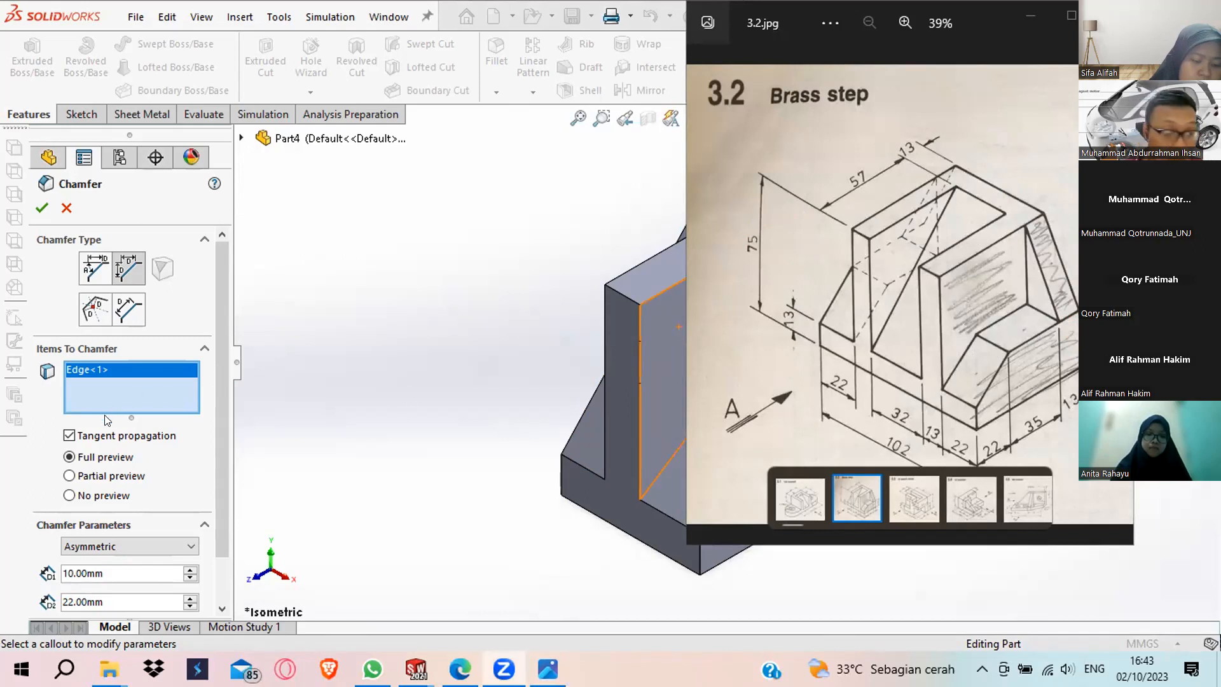
{"action": "left_click", "coordinate": [100, 570]}
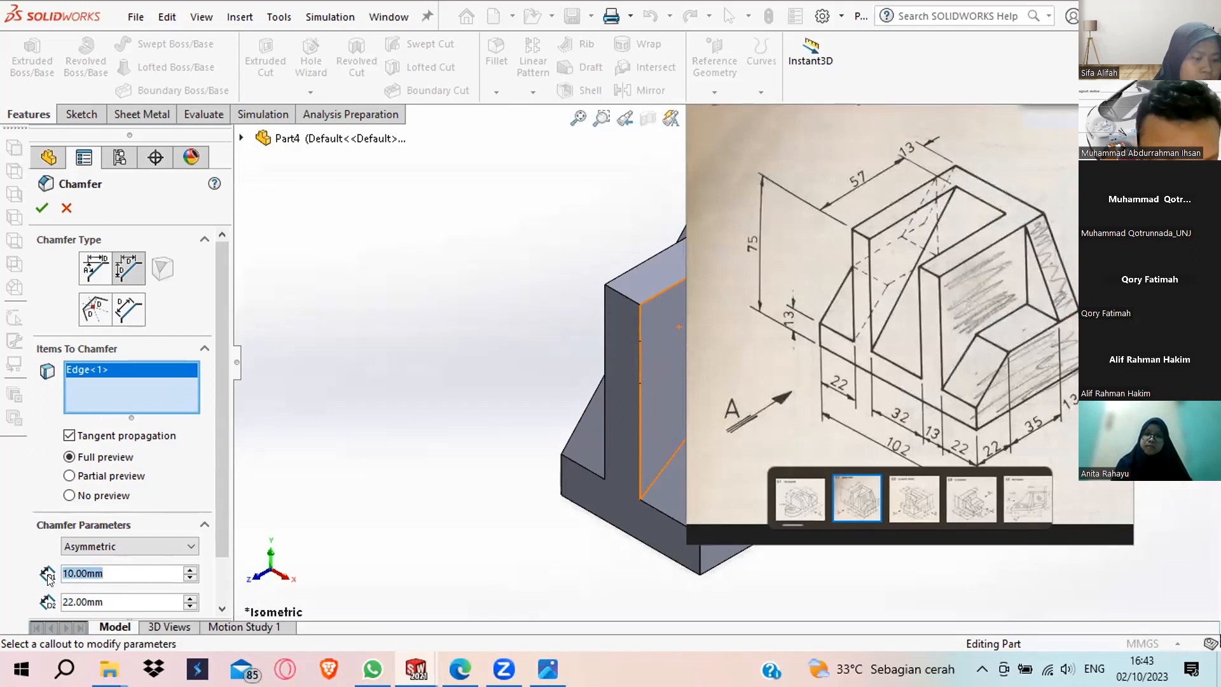
{"action": "type", "text": "75"}
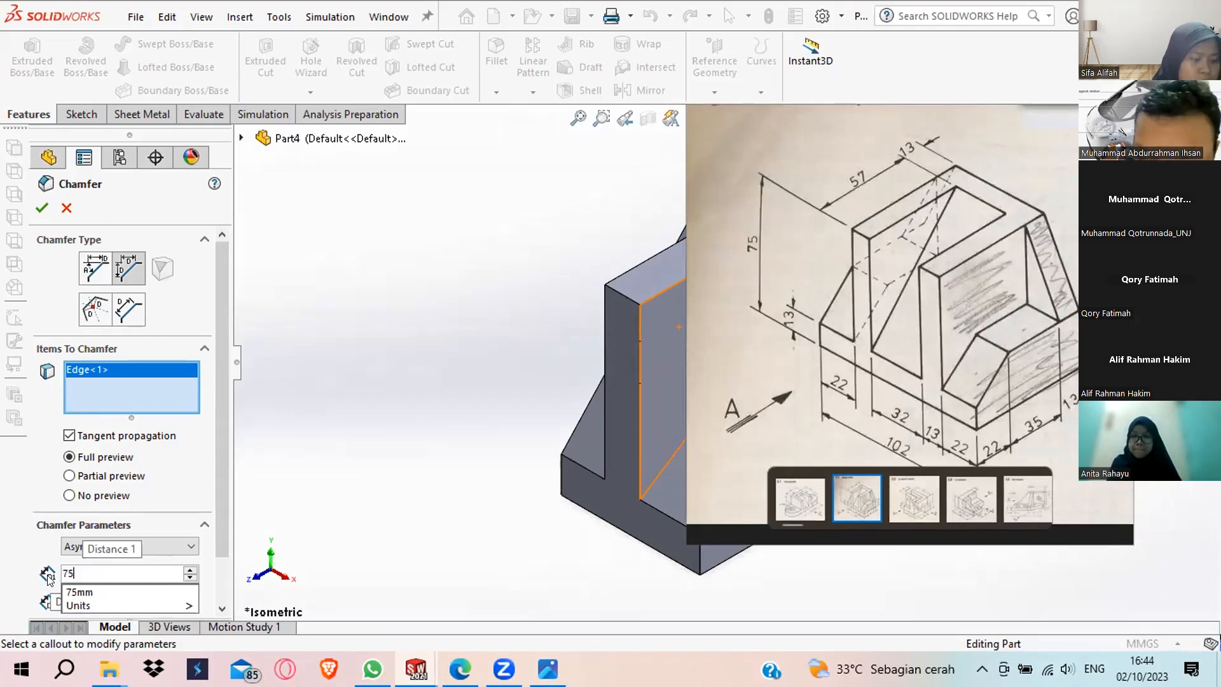
{"action": "type", "text": "-32"}
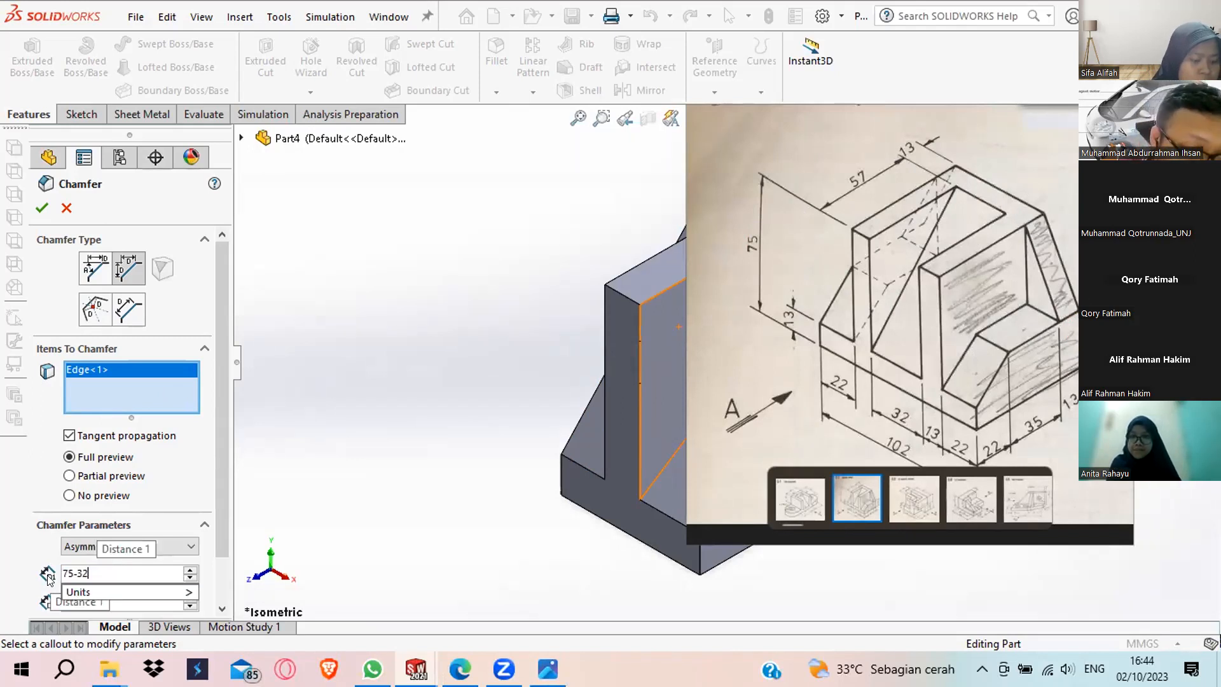
{"action": "key", "text": "Return"}
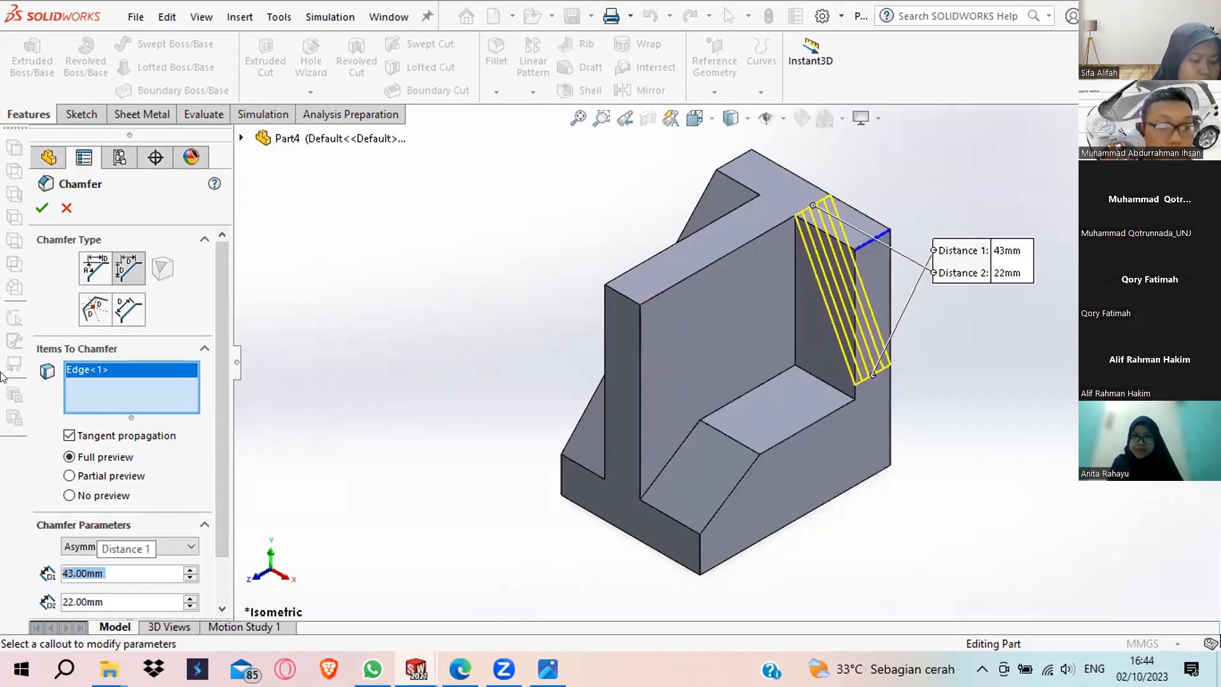
{"action": "left_click", "coordinate": [42, 208]}
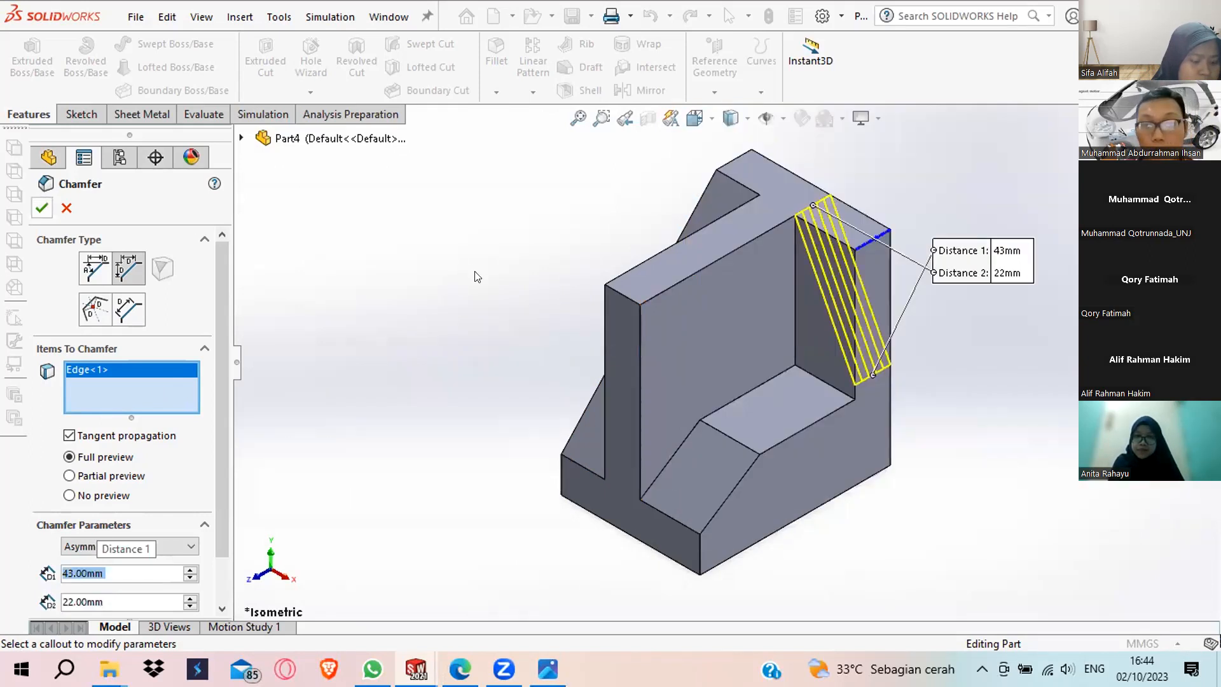
Compare the chamfered end wall with the Brass step drawing, then undo the chamfer.
{"action": "middle_click_drag", "start_coordinate": [710, 228], "coordinate": [700, 222]}
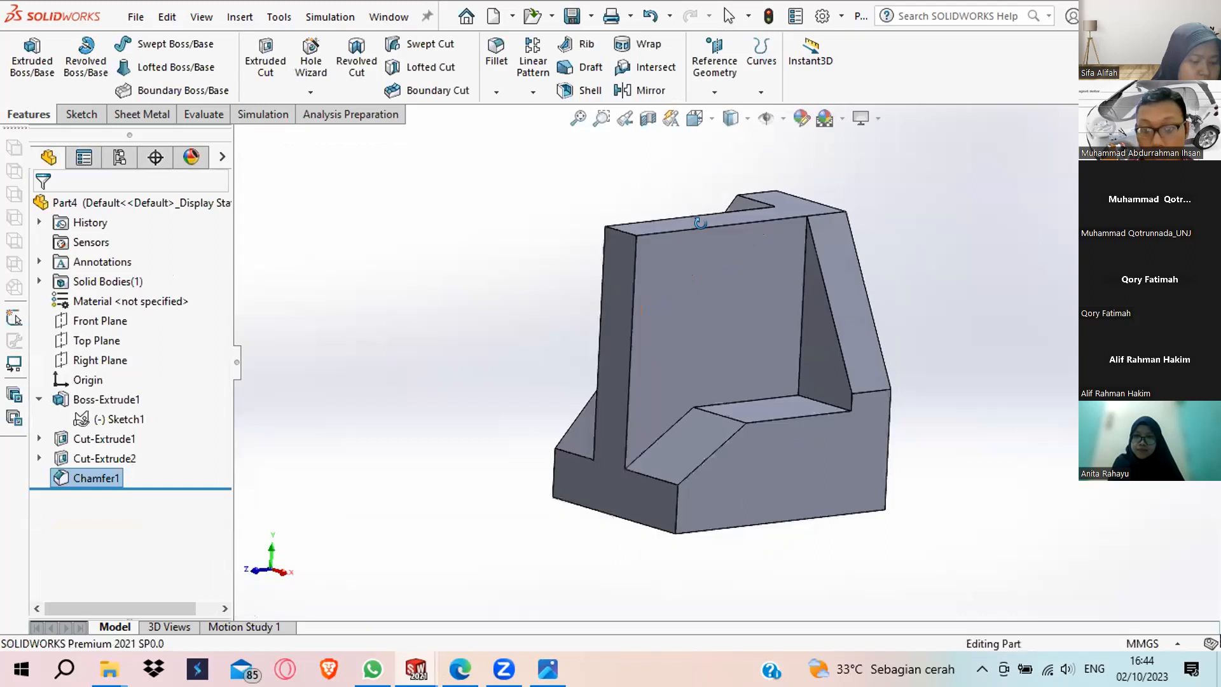
{"action": "middle_click_drag", "start_coordinate": [926, 393], "coordinate": [830, 421]}
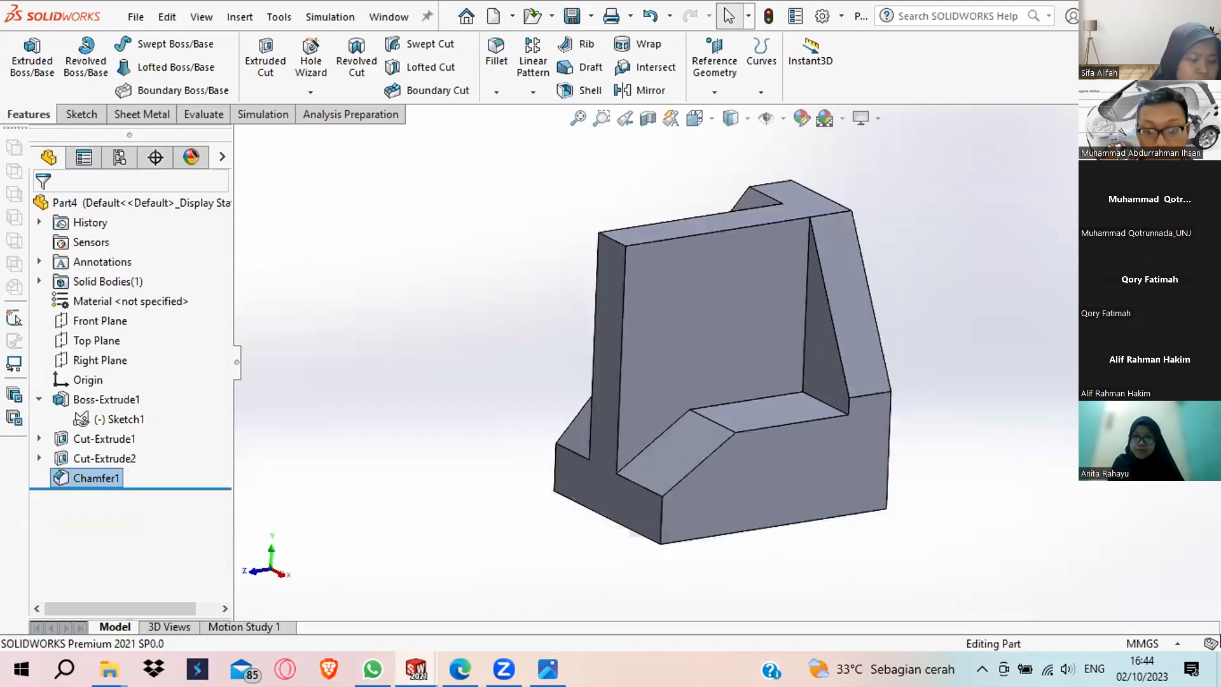
{"action": "left_click", "coordinate": [548, 668]}
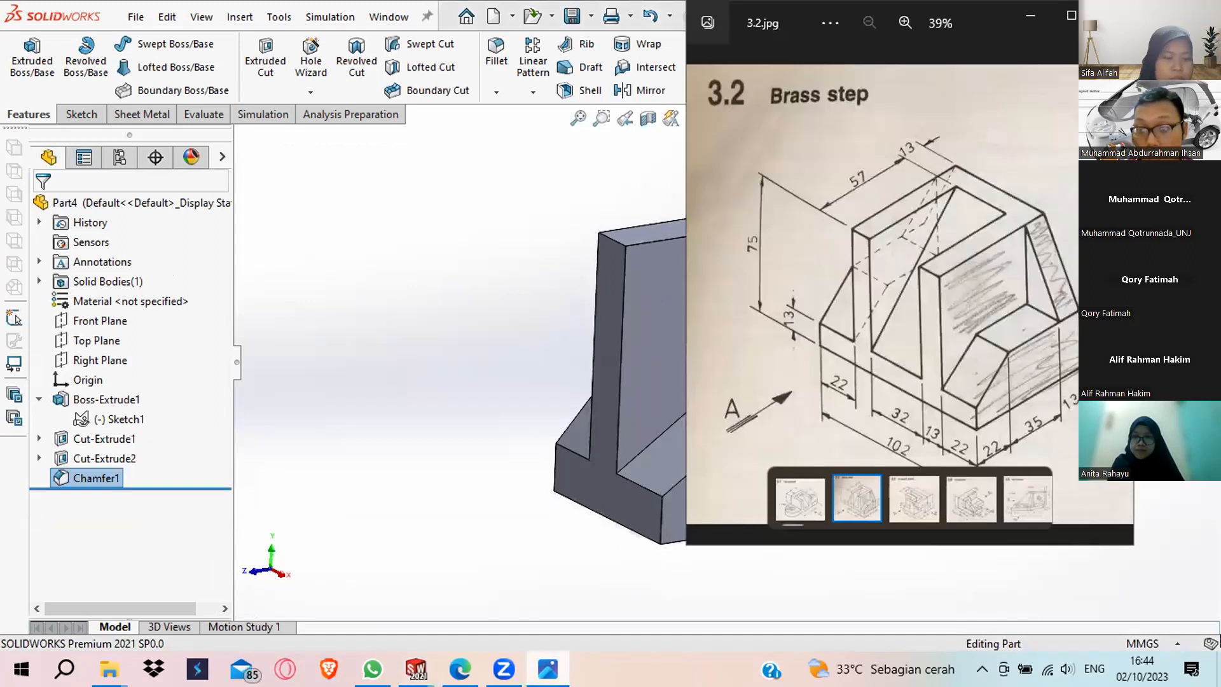
{"action": "left_click", "coordinate": [548, 669]}
{"action": "middle_click_drag", "start_coordinate": [802, 416], "coordinate": [889, 405]}
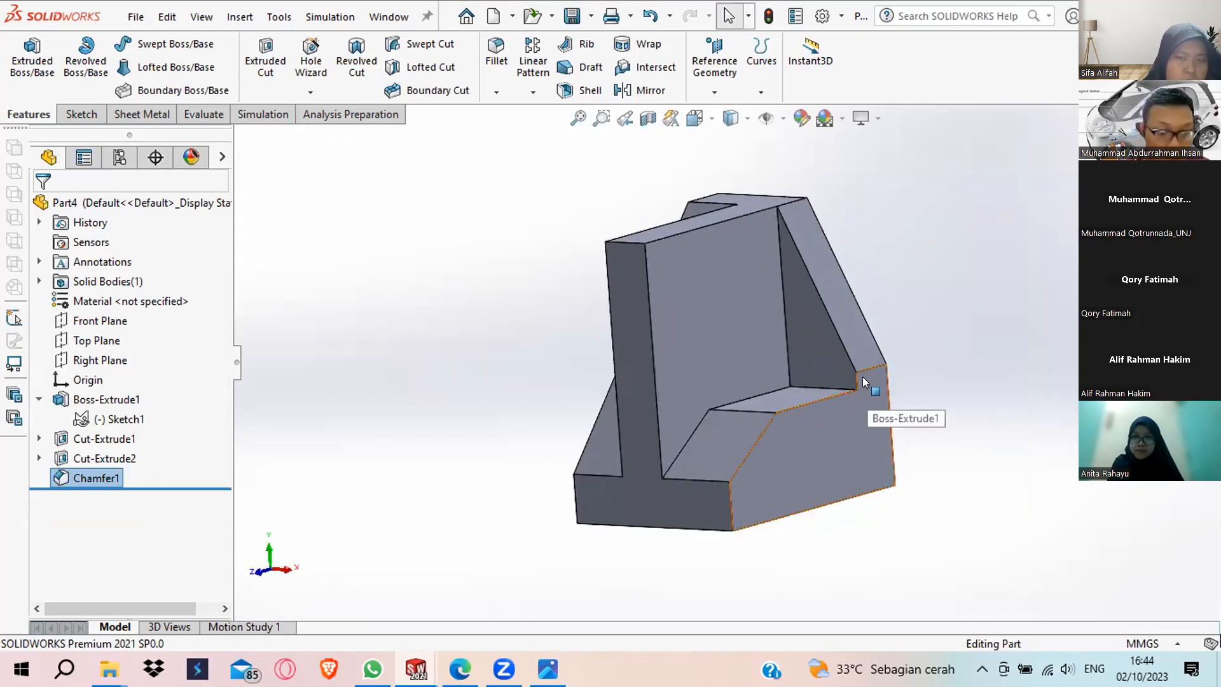
{"action": "key", "text": "ctrl+z"}
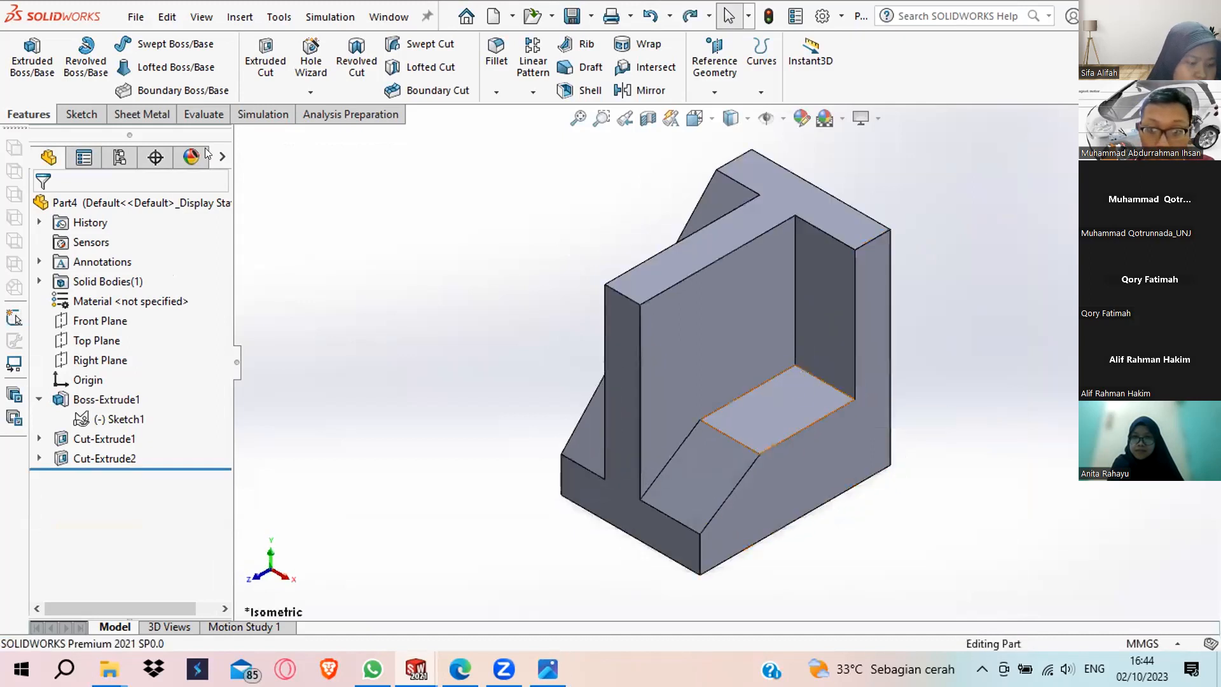
Measure the side step's outer ledge edge and its relation to the outer side face.
{"action": "middle_click_drag", "start_coordinate": [788, 375], "coordinate": [700, 347]}
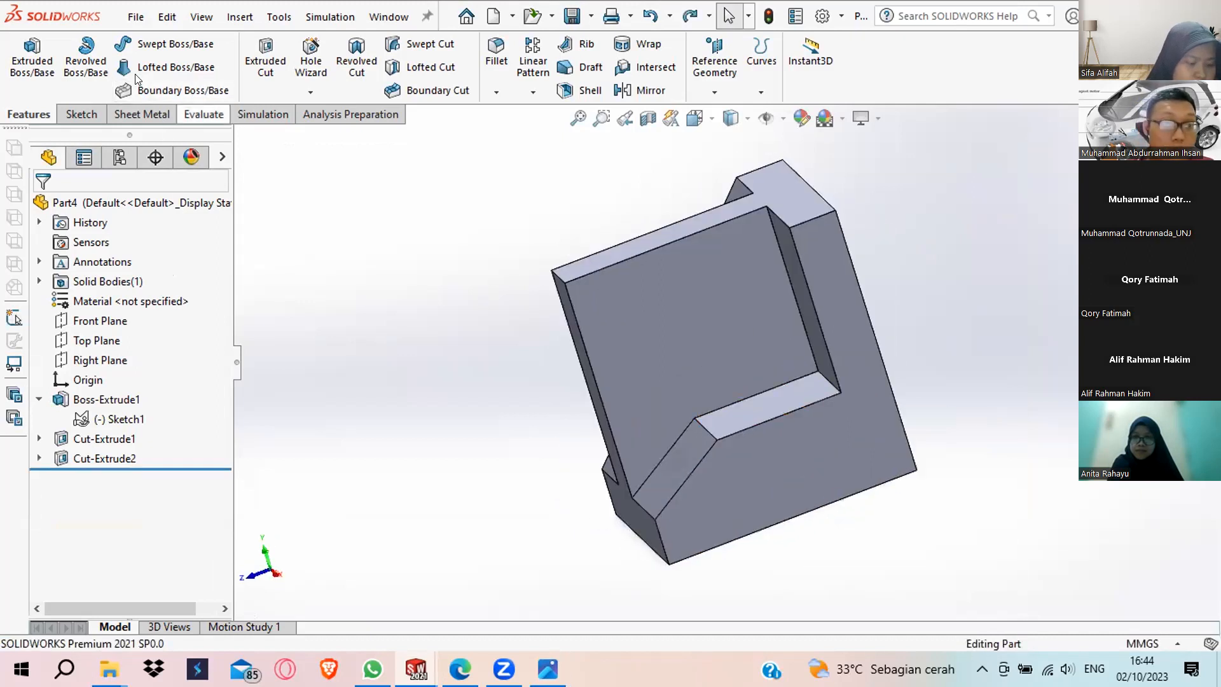
{"action": "left_click", "coordinate": [204, 114]}
{"action": "left_click", "coordinate": [137, 57]}
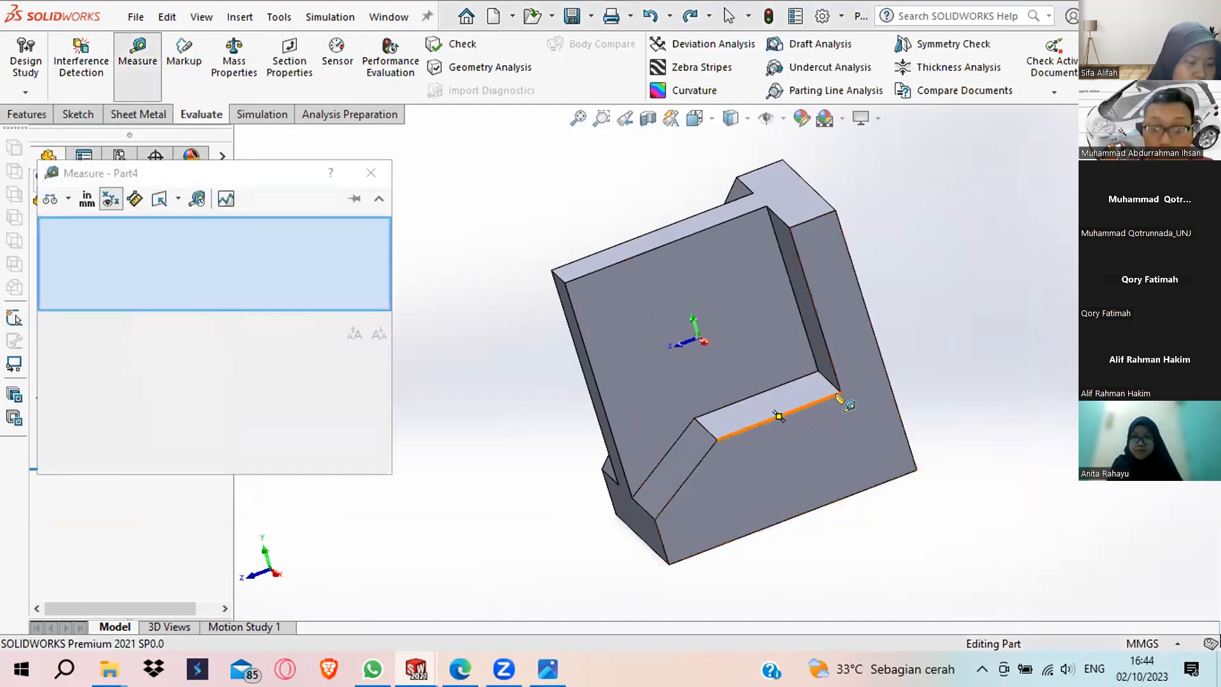
{"action": "left_click", "coordinate": [837, 397]}
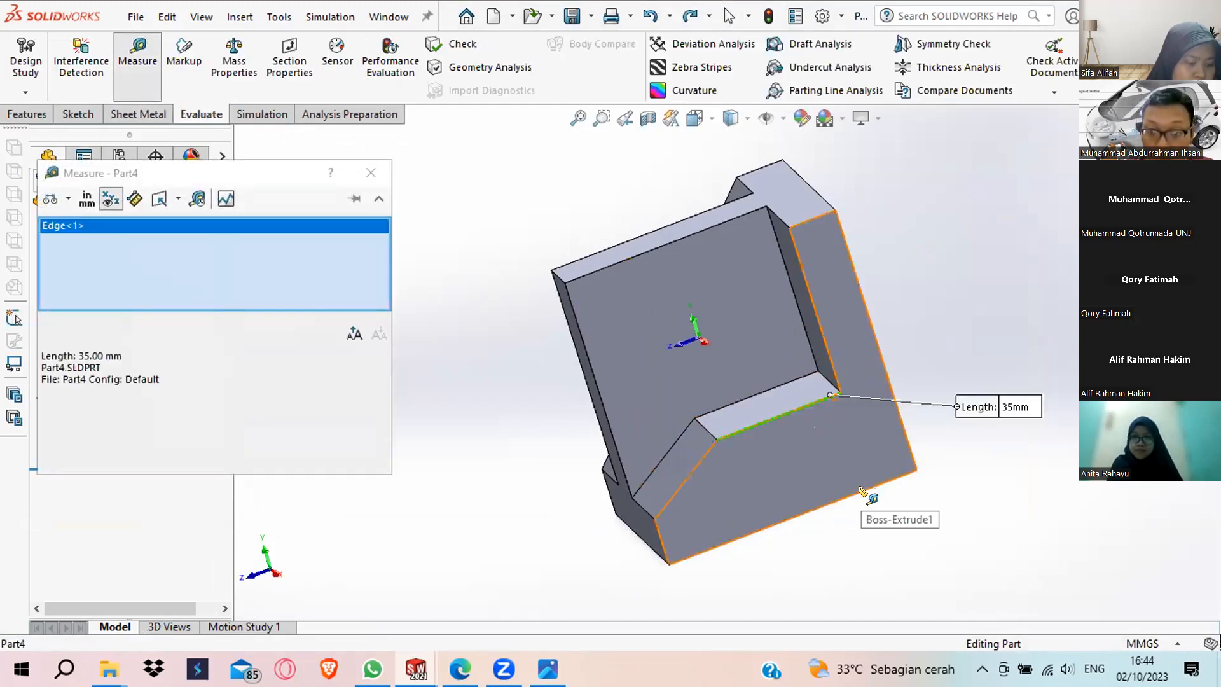
{"action": "left_click", "coordinate": [861, 488]}
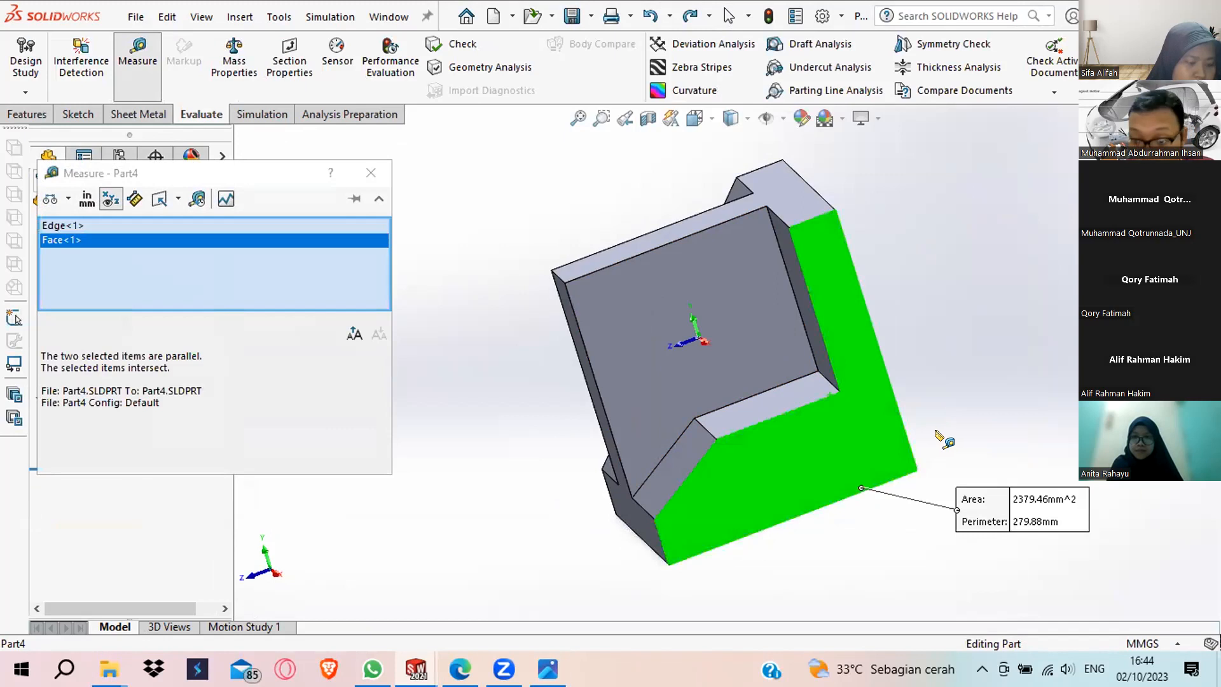
{"action": "key", "text": "Escape"}
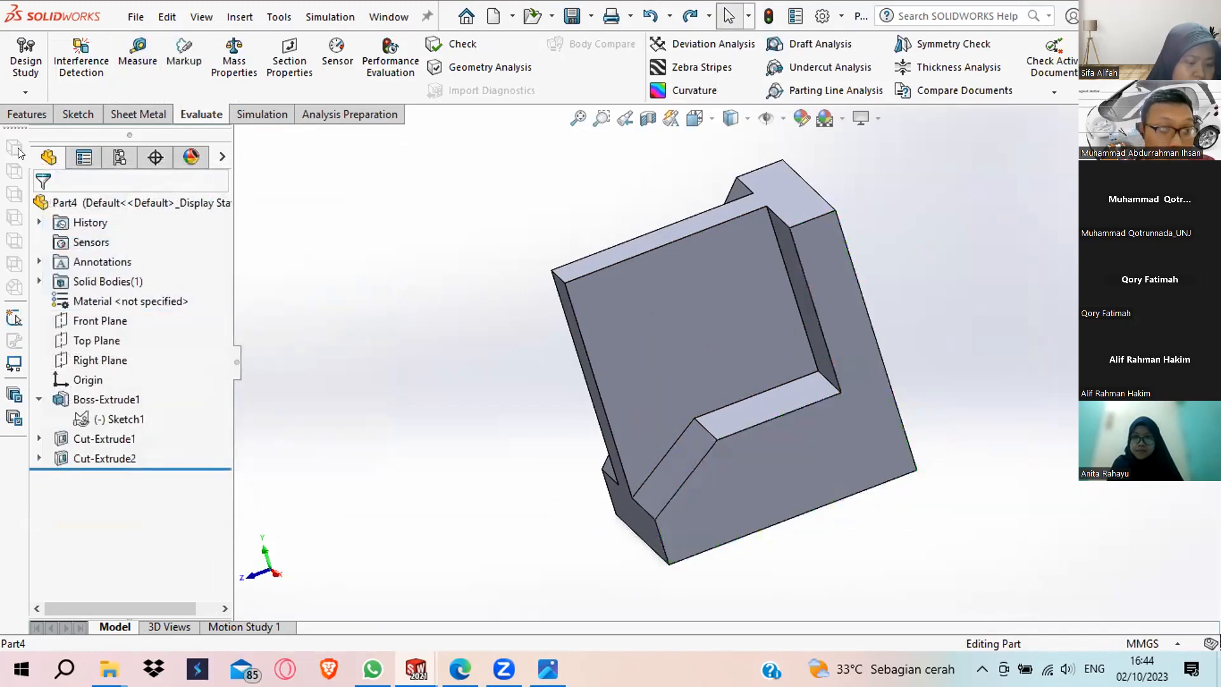
Edit the base extrusion's sketch to dimension the side step's ledge 32 mm above the bottom line, and exit the sketch.
{"action": "middle_click_drag", "start_coordinate": [560, 307], "coordinate": [672, 270]}
{"action": "middle_click_drag", "start_coordinate": [749, 307], "coordinate": [840, 305]}
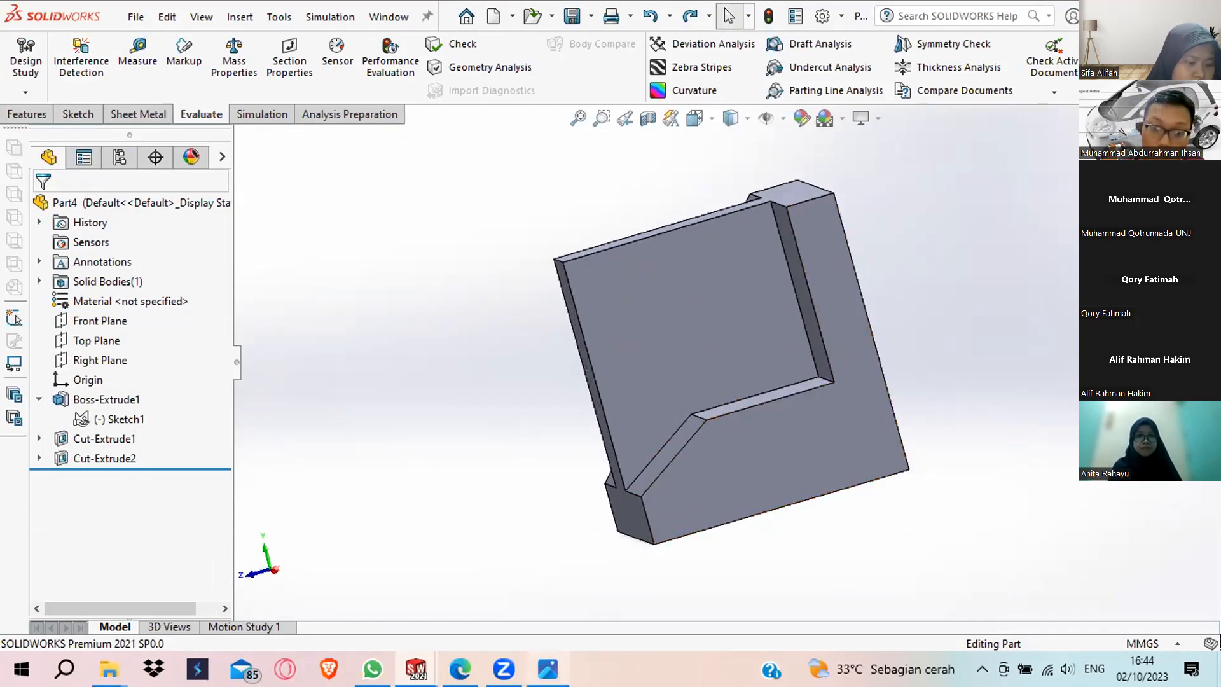
{"action": "right_click", "coordinate": [81, 421]}
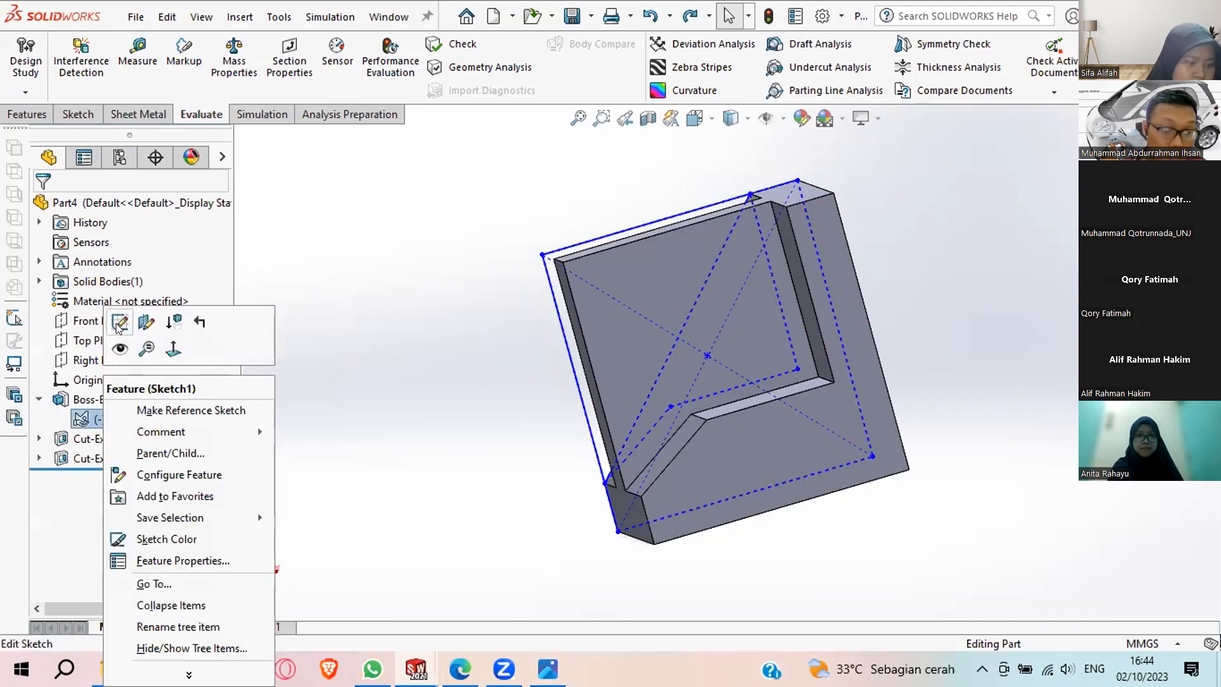
{"action": "left_click", "coordinate": [119, 321]}
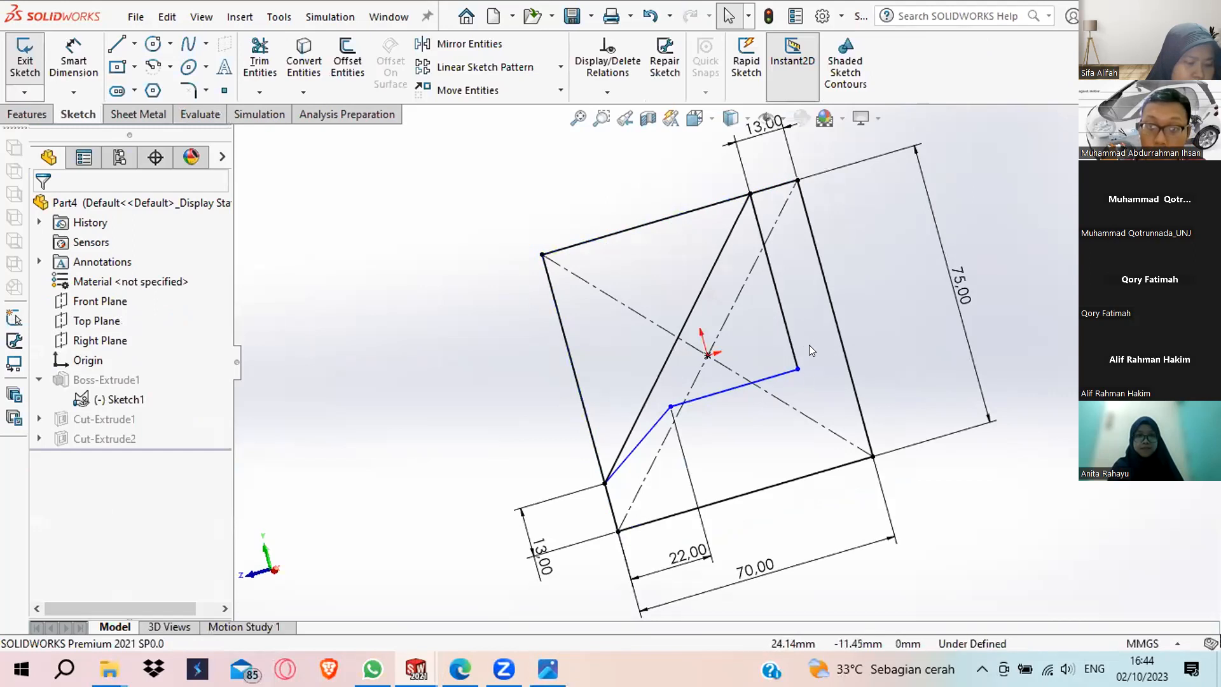
{"action": "middle_click_drag", "start_coordinate": [817, 332], "coordinate": [809, 376]}
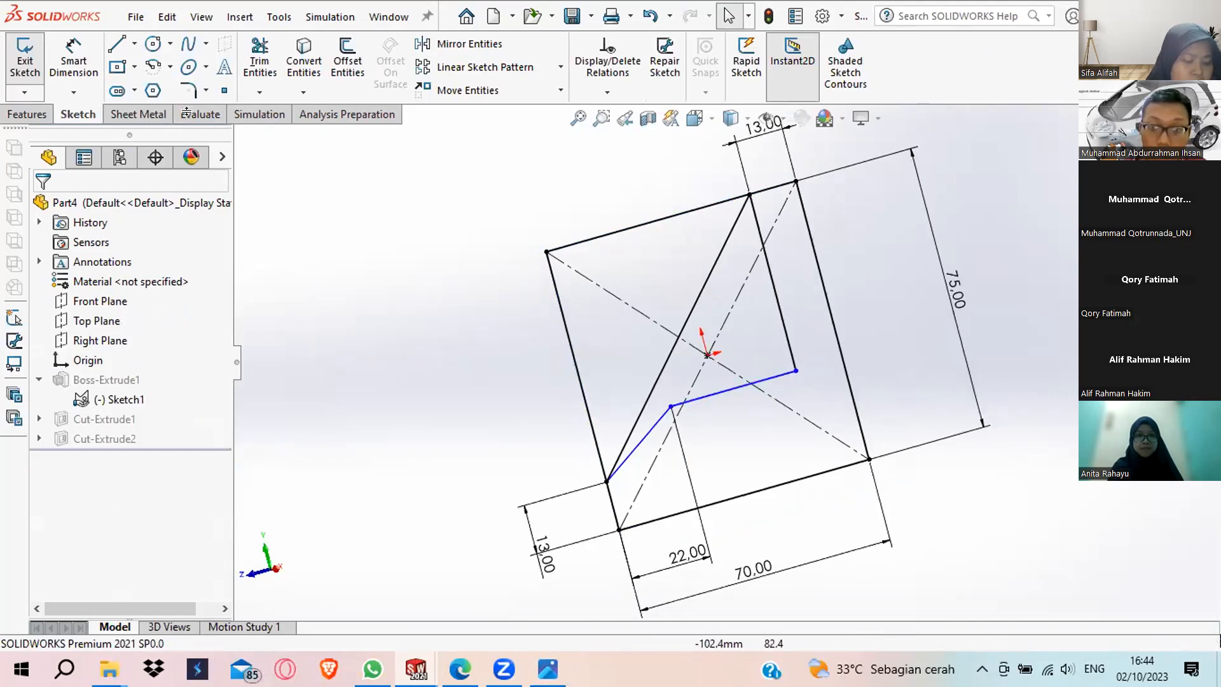
{"action": "left_click", "coordinate": [48, 54]}
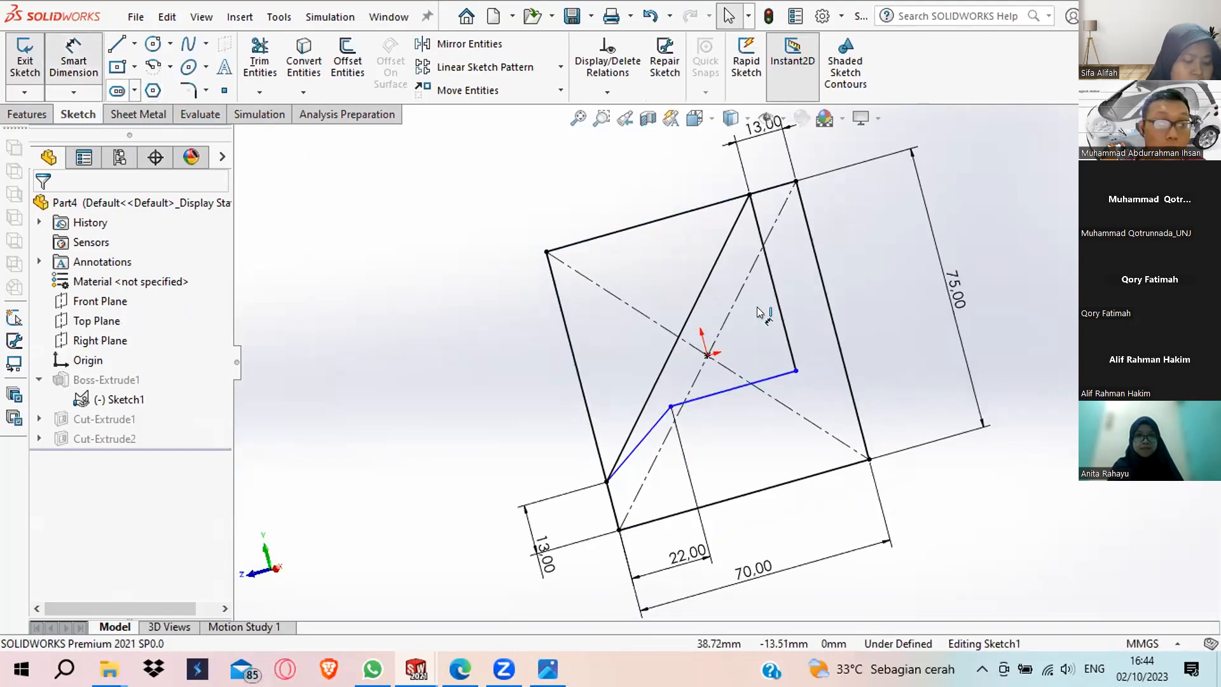
{"action": "left_click", "coordinate": [796, 371]}
{"action": "left_click", "coordinate": [827, 471]}
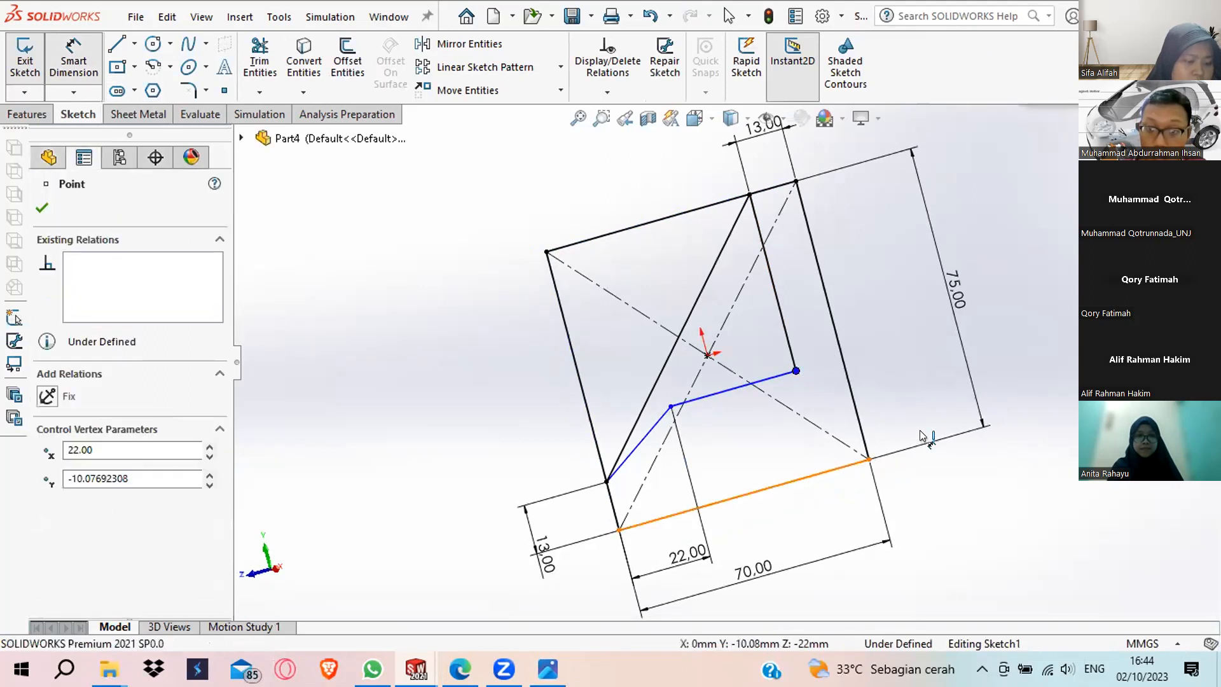
{"action": "left_click", "coordinate": [925, 417]}
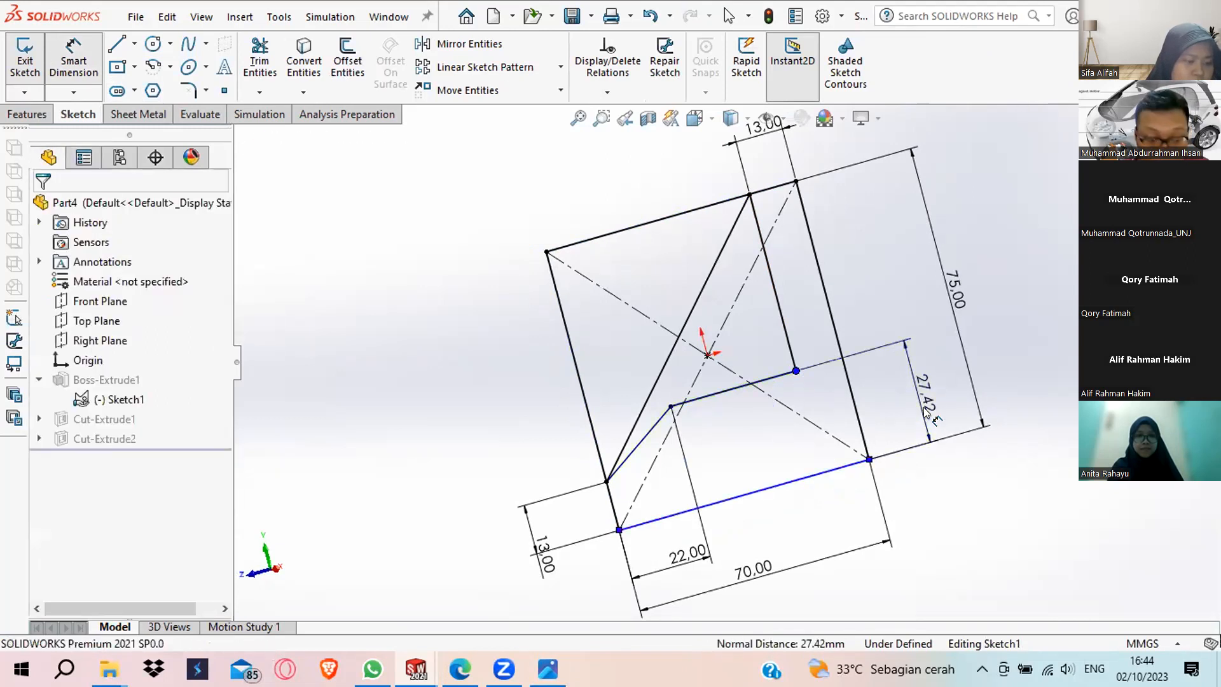
{"action": "type", "text": "32"}
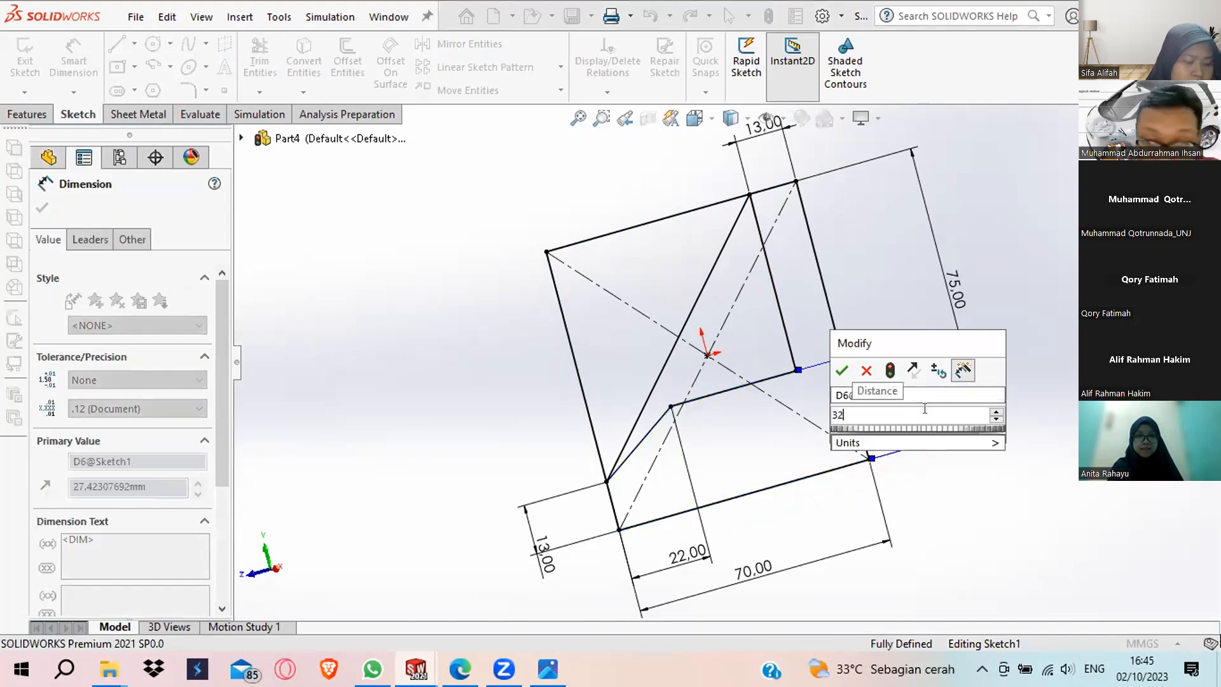
{"action": "key", "text": "Return"}
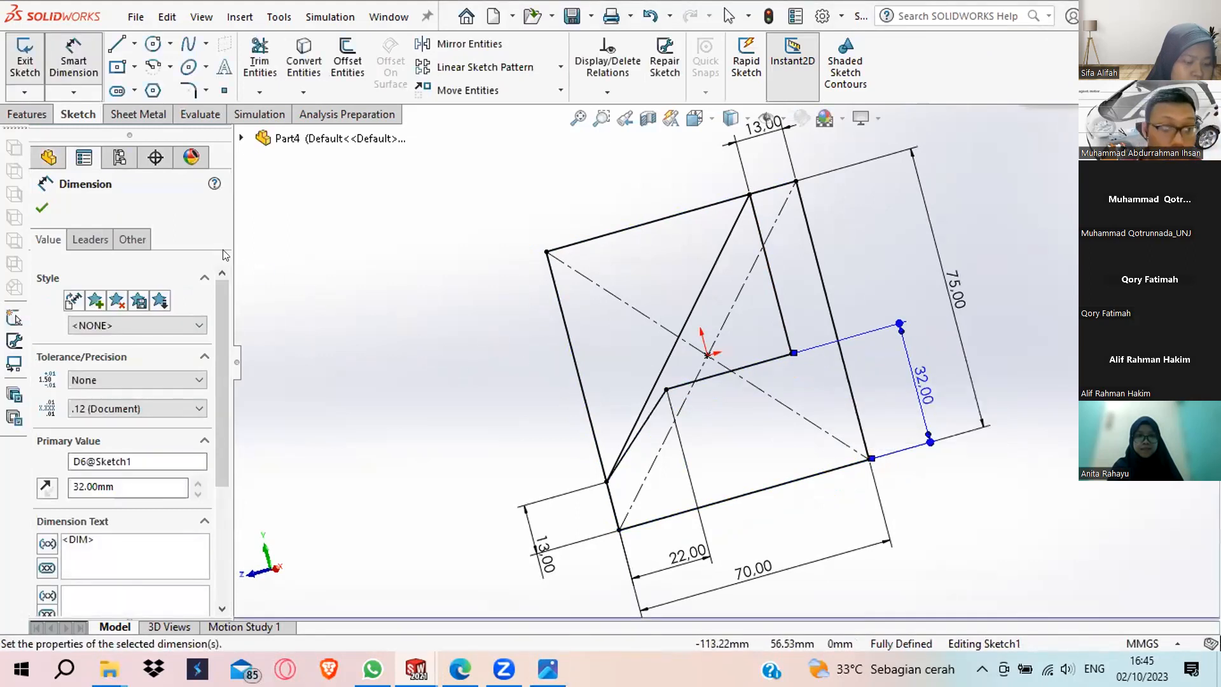
{"action": "left_click", "coordinate": [41, 208]}
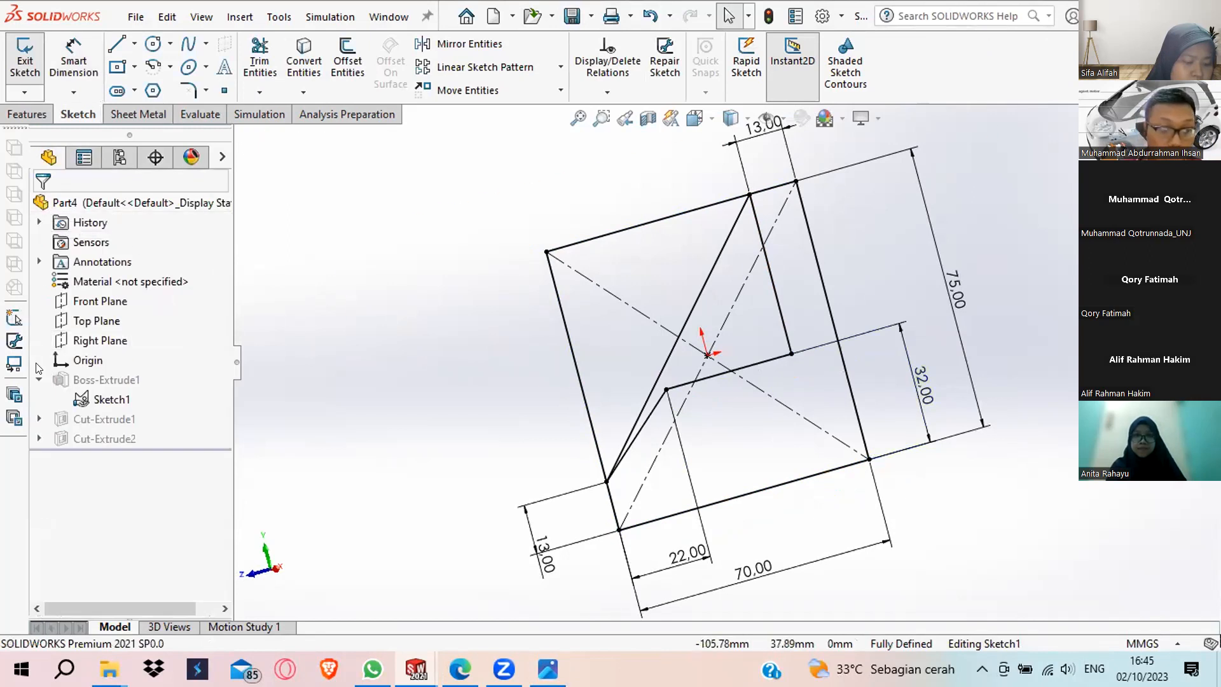
{"action": "left_click", "coordinate": [22, 67]}
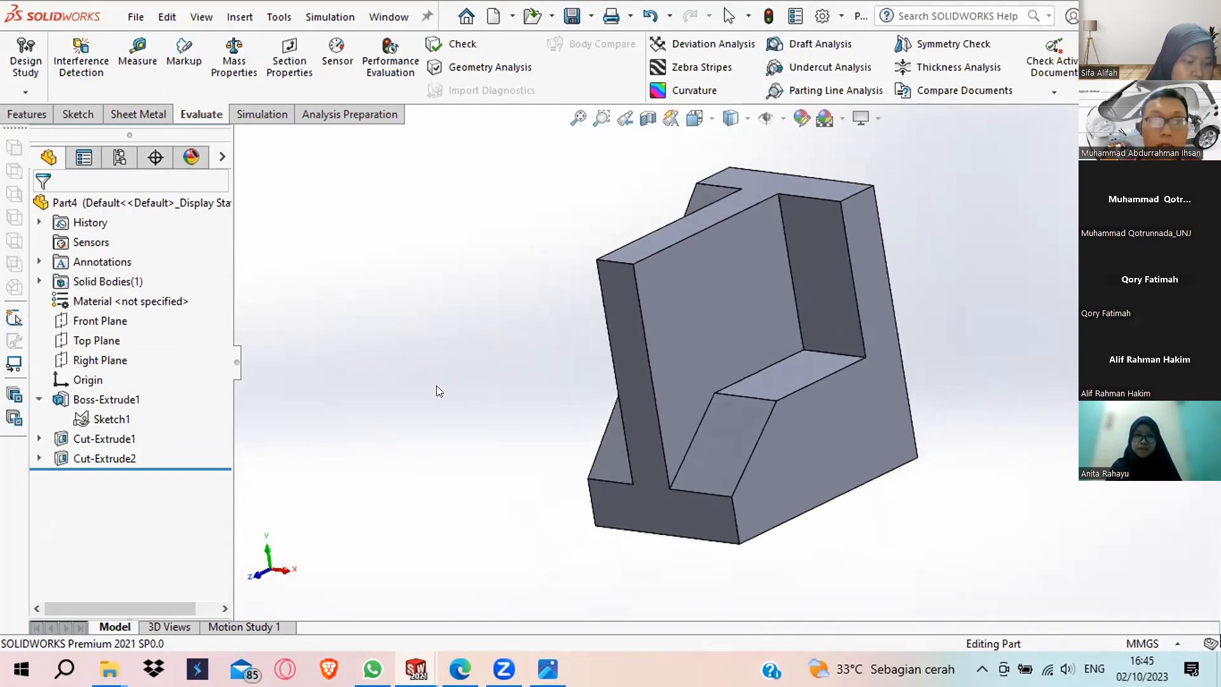
{"action": "left_click", "coordinate": [78, 114]}
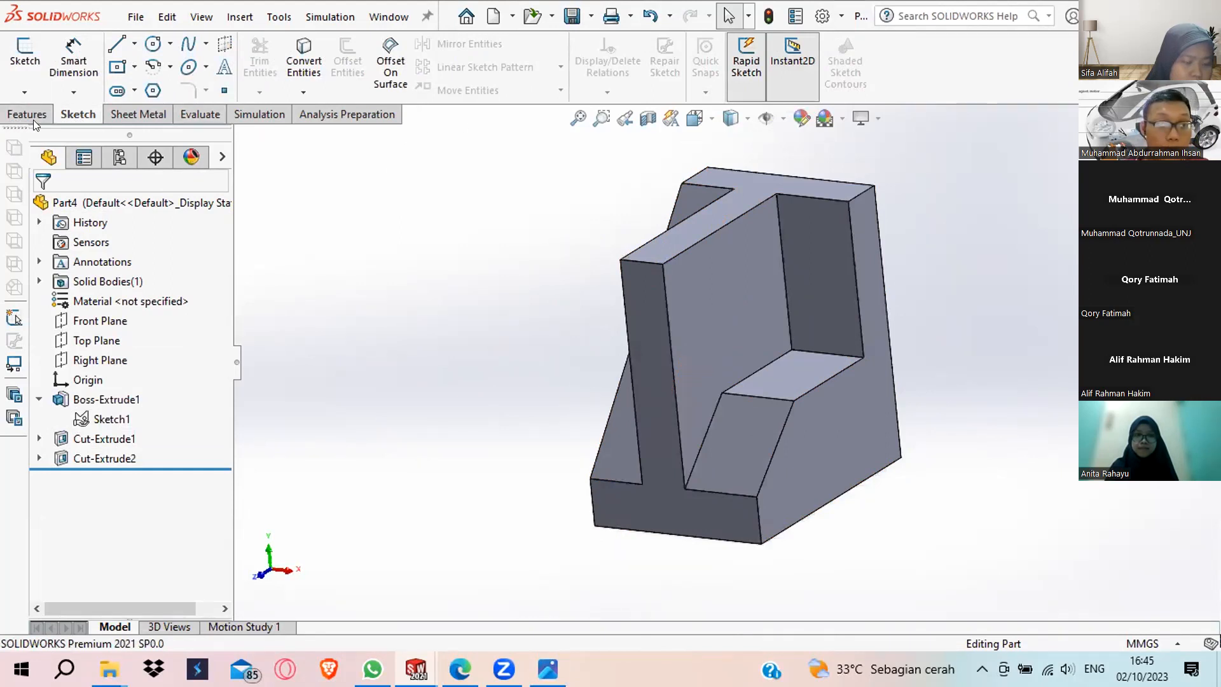
{"action": "scroll", "coordinate": [534, 92], "scroll_direction": "up", "scroll_amount": 1}
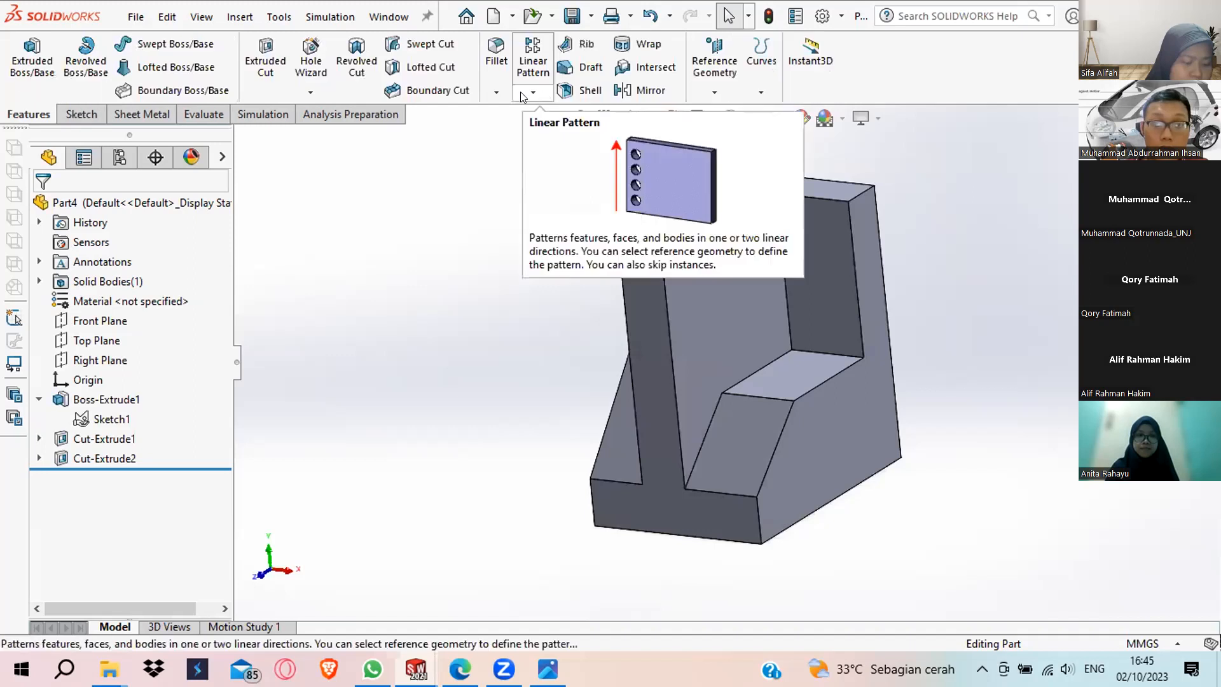
{"action": "left_click", "coordinate": [502, 92]}
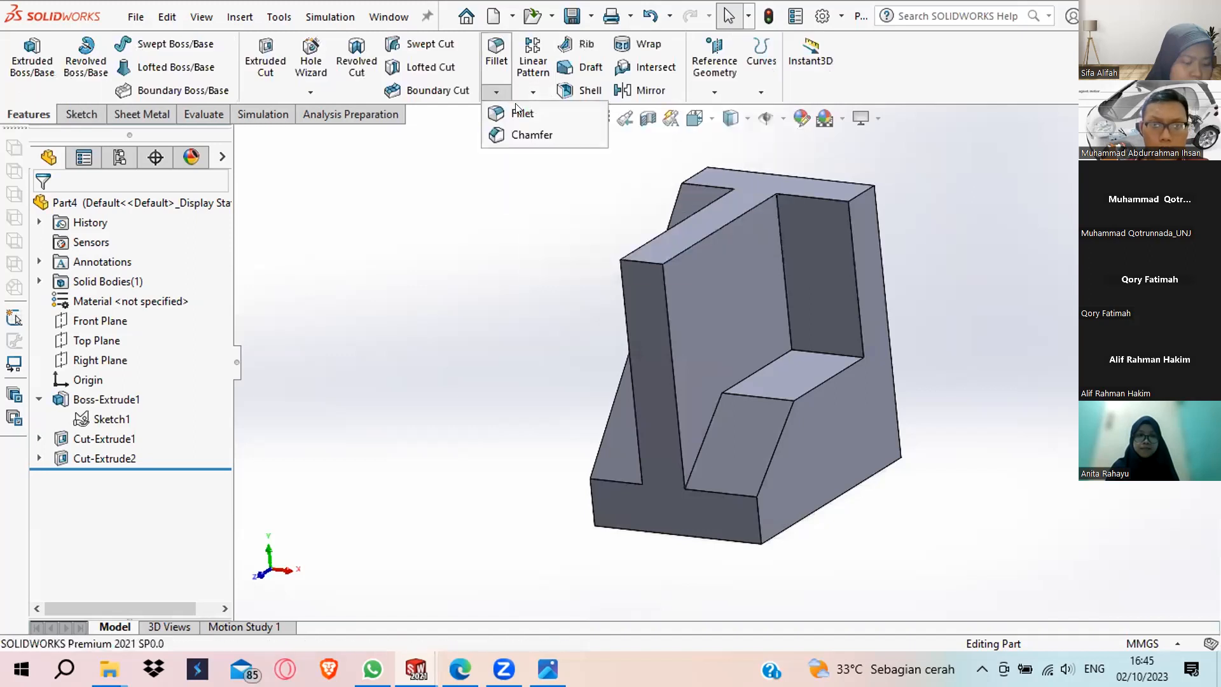
{"action": "left_click", "coordinate": [531, 134]}
{"action": "left_click", "coordinate": [853, 210]}
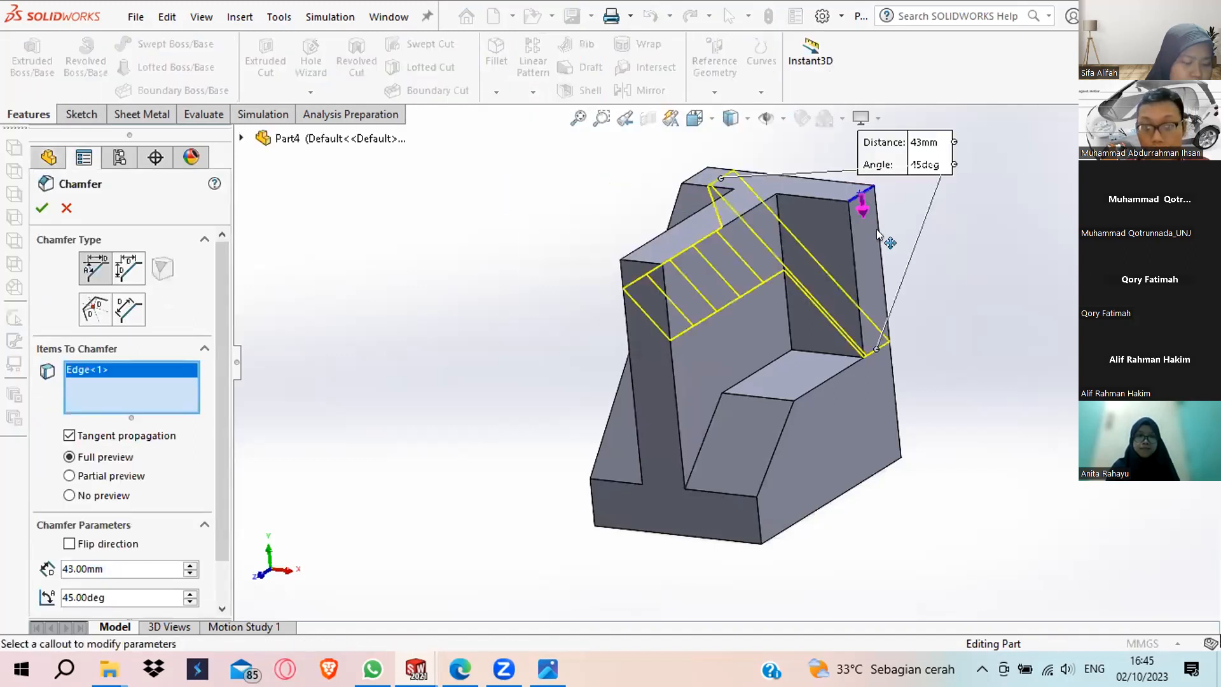
{"action": "key", "text": "Escape"}
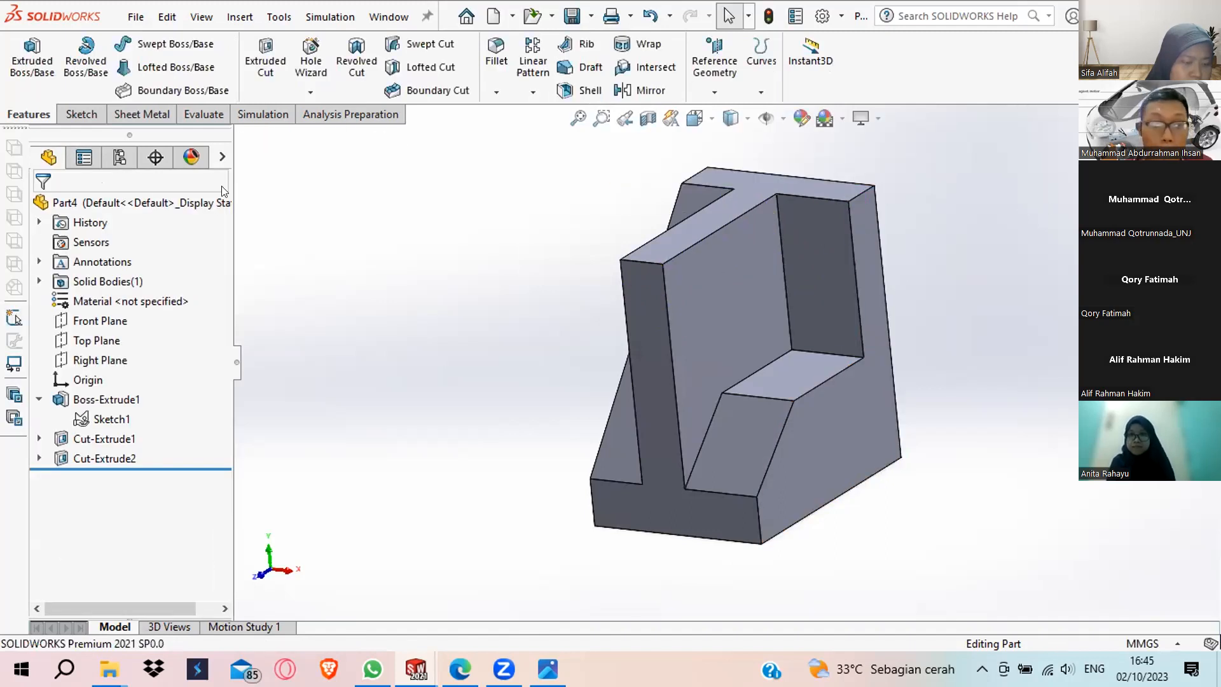
Chamfer the end wall's outer top edge with asymmetric distances of 43 mm and 22 mm, and compare it with the Brass step drawing.
{"action": "left_click", "coordinate": [496, 91]}
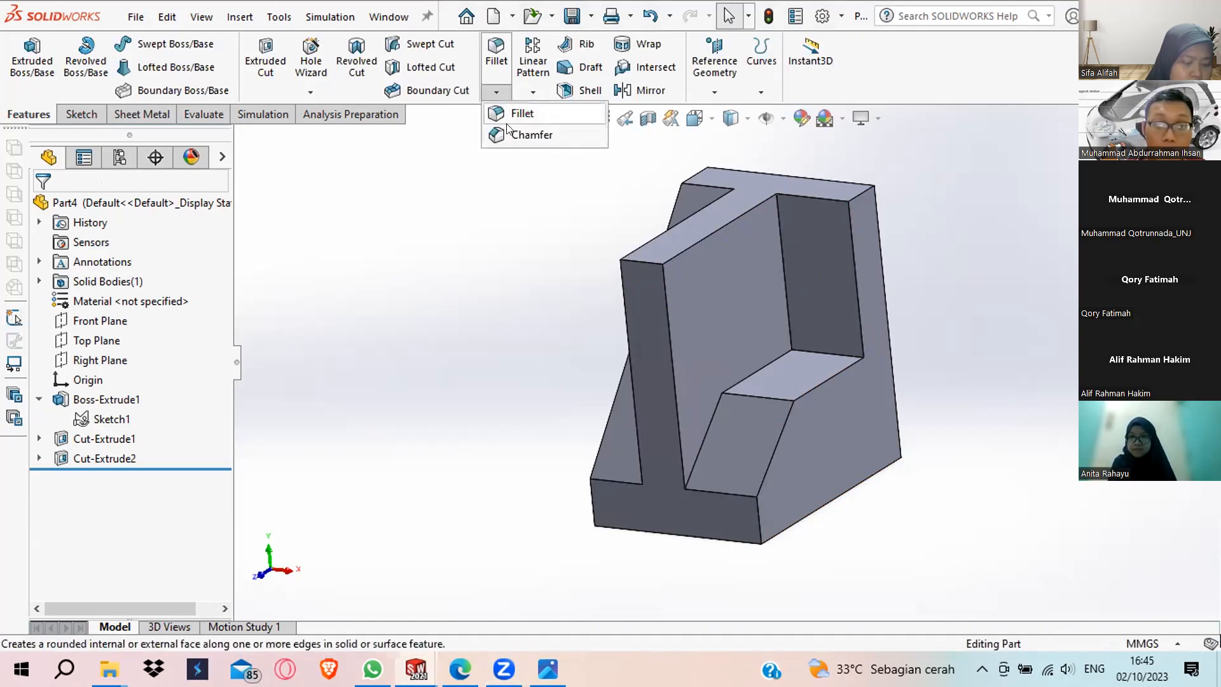
{"action": "left_click", "coordinate": [517, 137]}
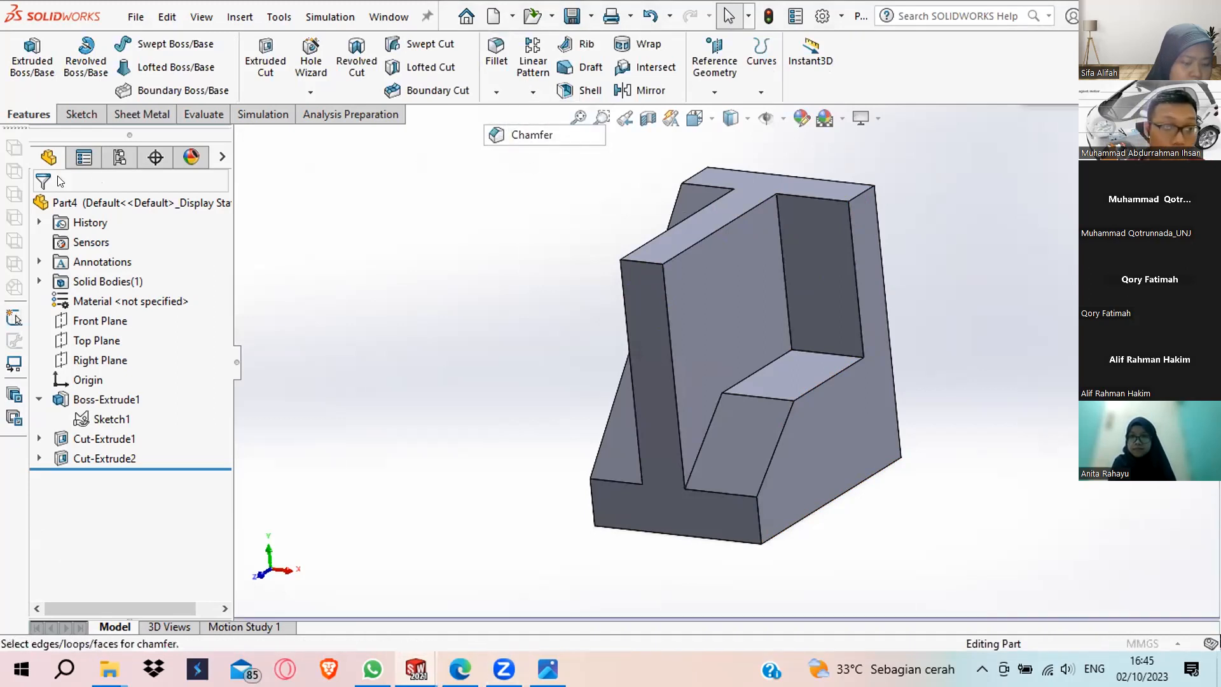
{"action": "left_click", "coordinate": [128, 267]}
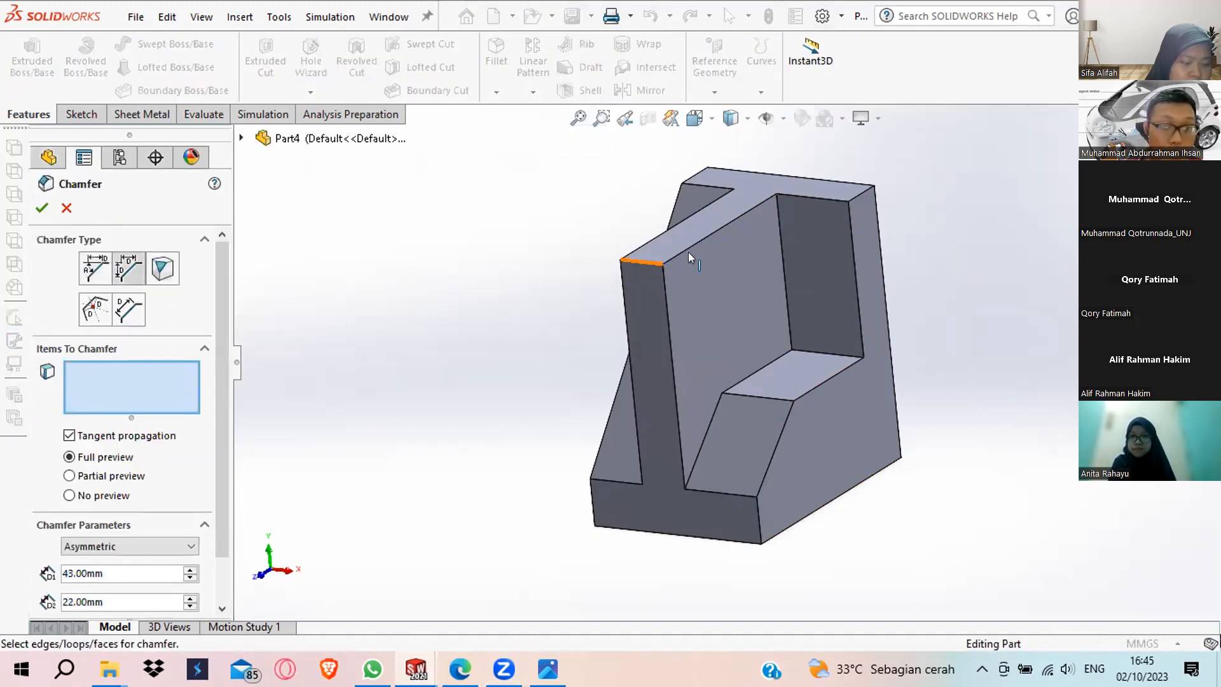
{"action": "left_click", "coordinate": [855, 202]}
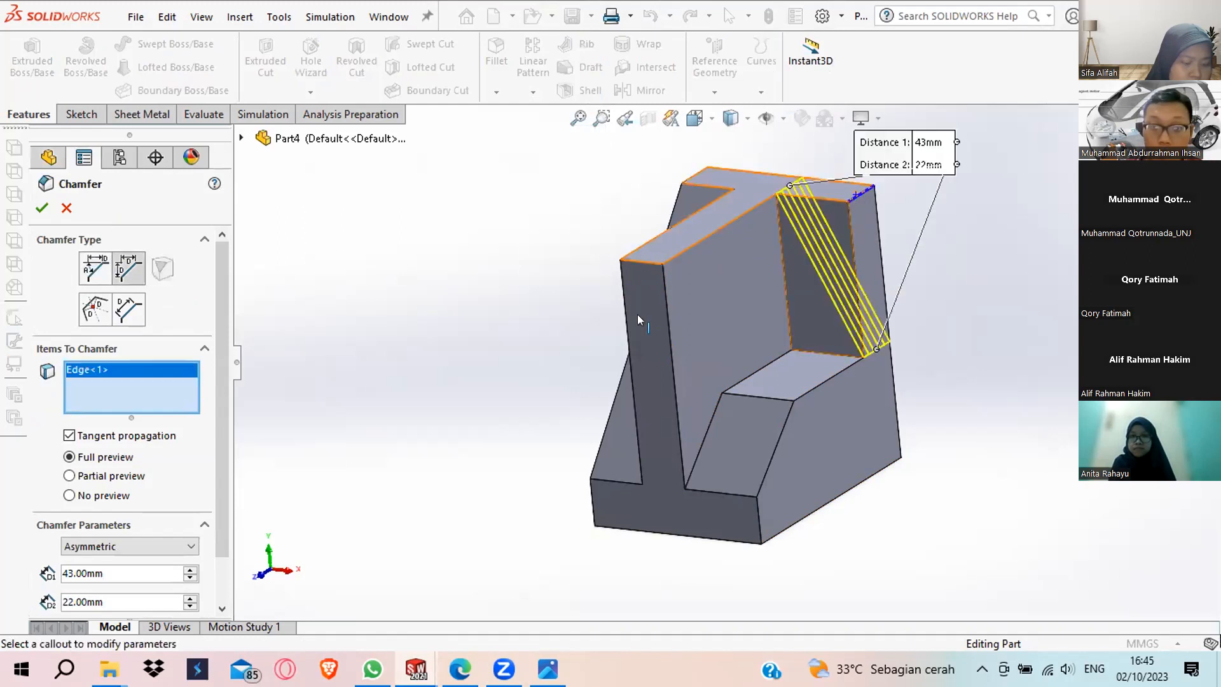
{"action": "left_click", "coordinate": [43, 209]}
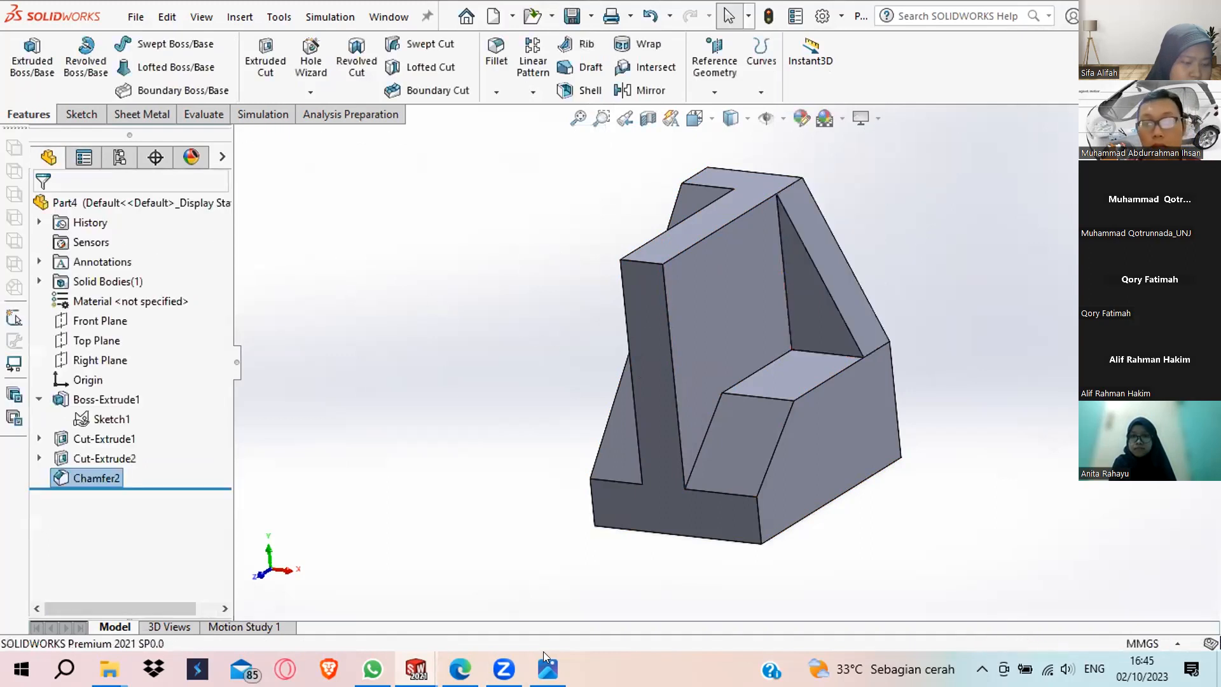
{"action": "middle_click_drag", "start_coordinate": [658, 394], "coordinate": [706, 379]}
{"action": "left_click", "coordinate": [547, 669]}
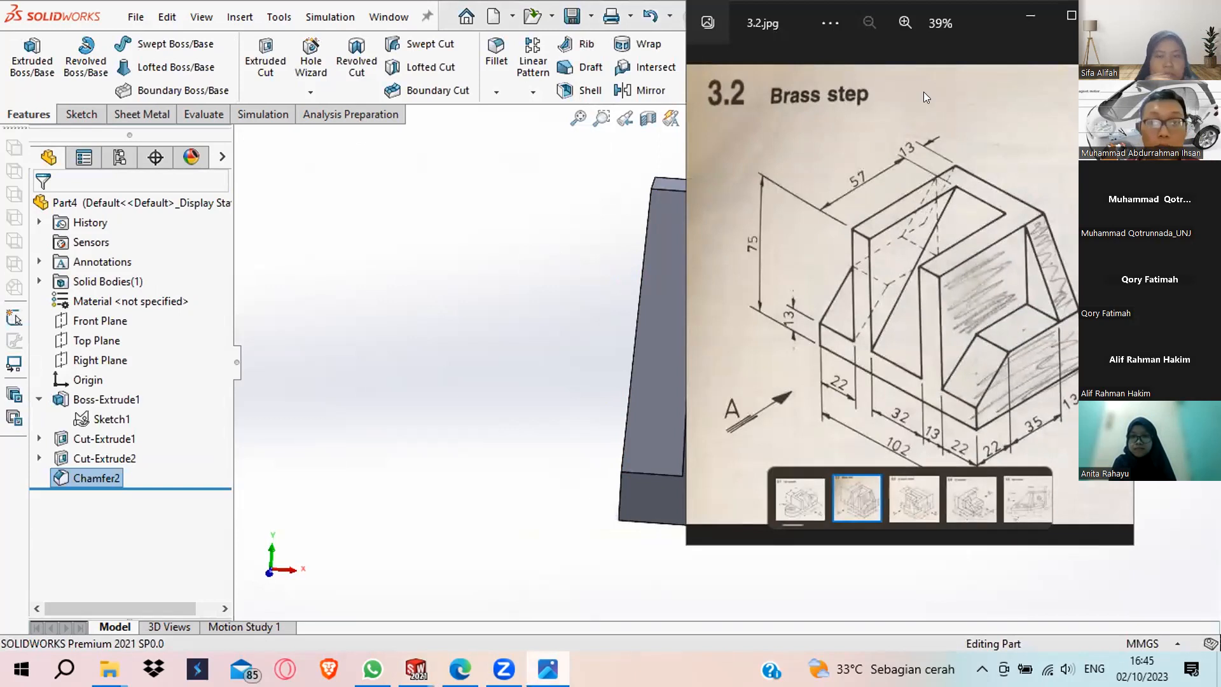
{"action": "left_click", "coordinate": [1031, 15]}
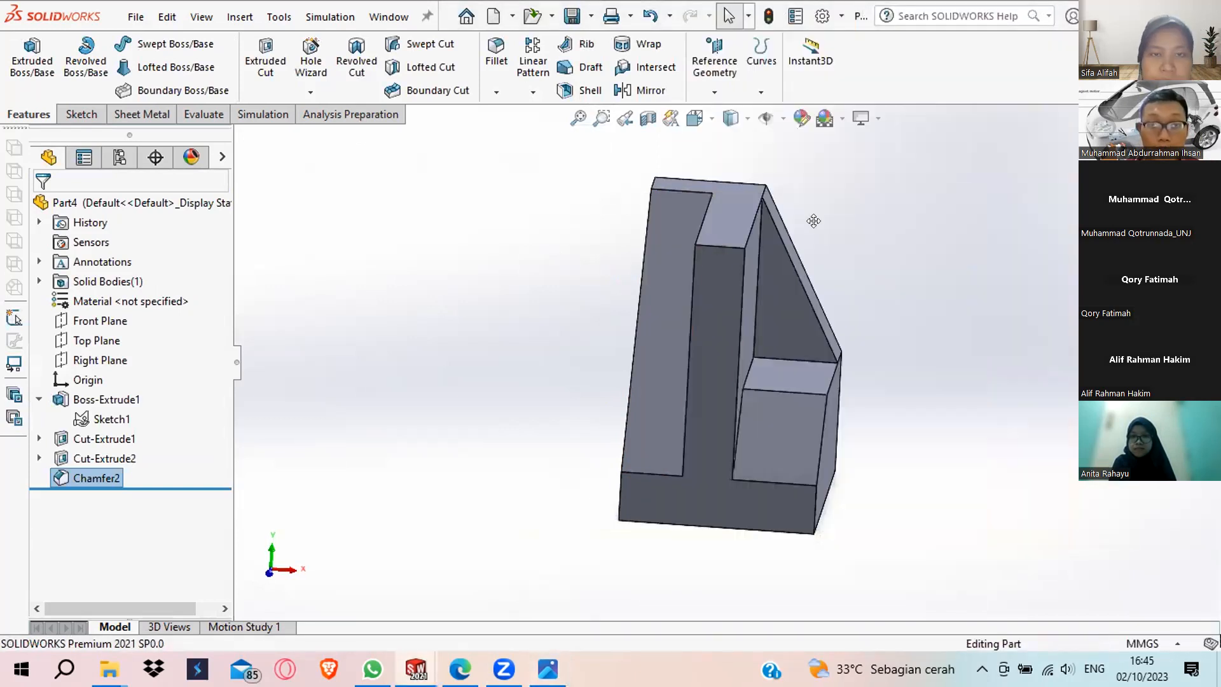
Try to mirror the whole body about its flat side face opposite the step, with Merge solids and Knit surfaces enabled.
{"action": "left_click", "coordinate": [633, 88]}
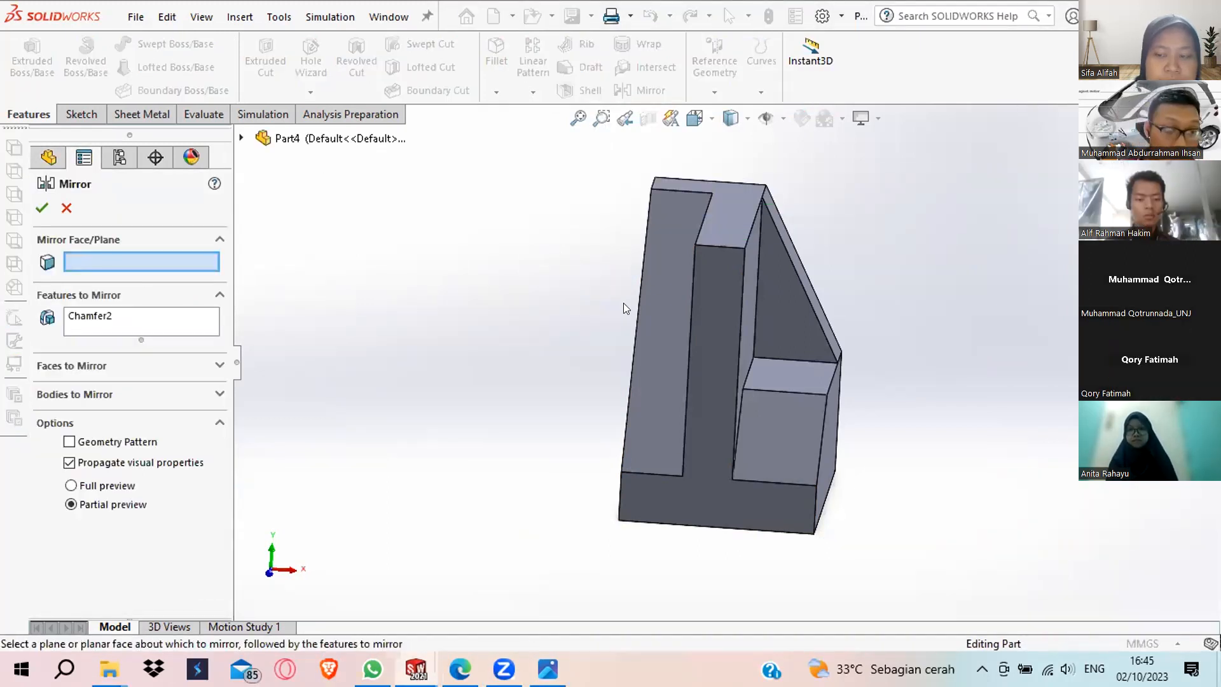
{"action": "middle_click_drag", "start_coordinate": [655, 330], "coordinate": [541, 341]}
{"action": "left_click", "coordinate": [644, 362]}
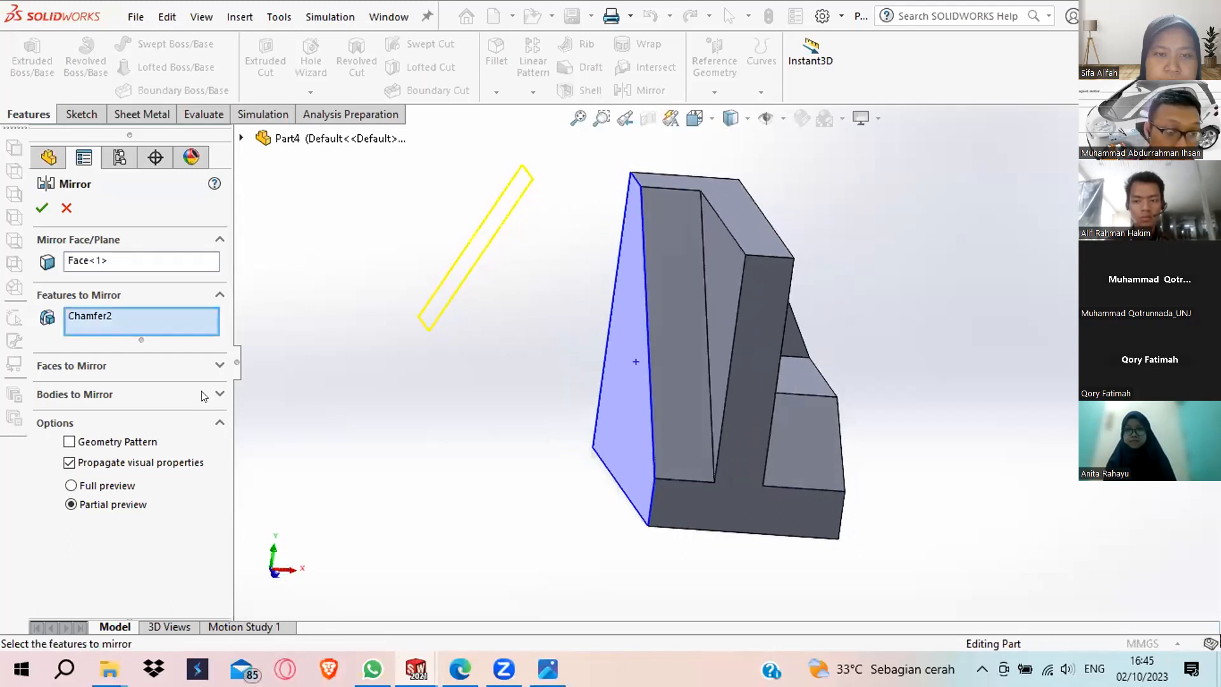
{"action": "left_click", "coordinate": [220, 396]}
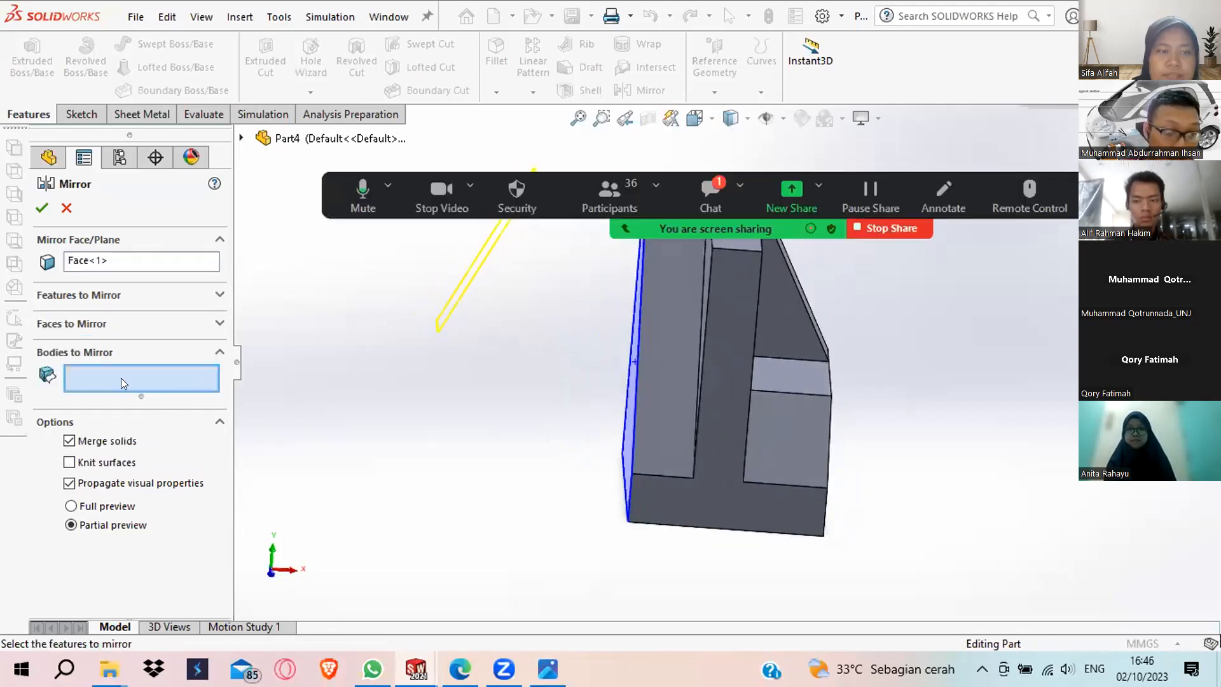
{"action": "left_click", "coordinate": [688, 395]}
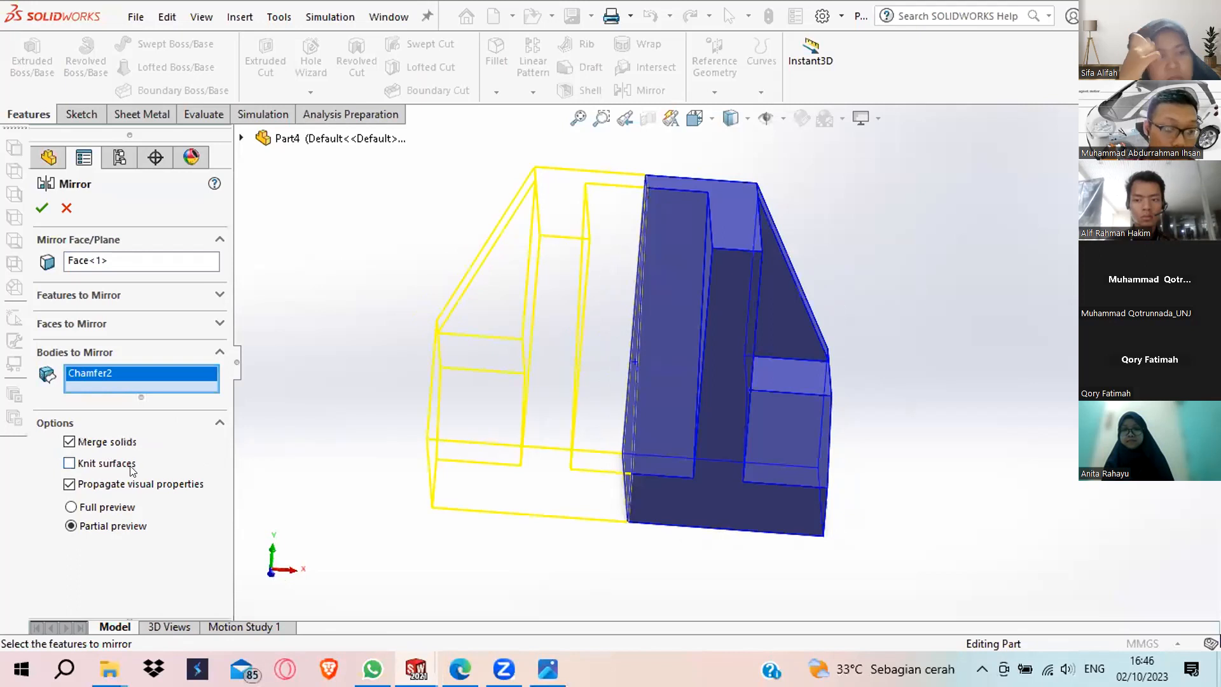
{"action": "left_click", "coordinate": [68, 463]}
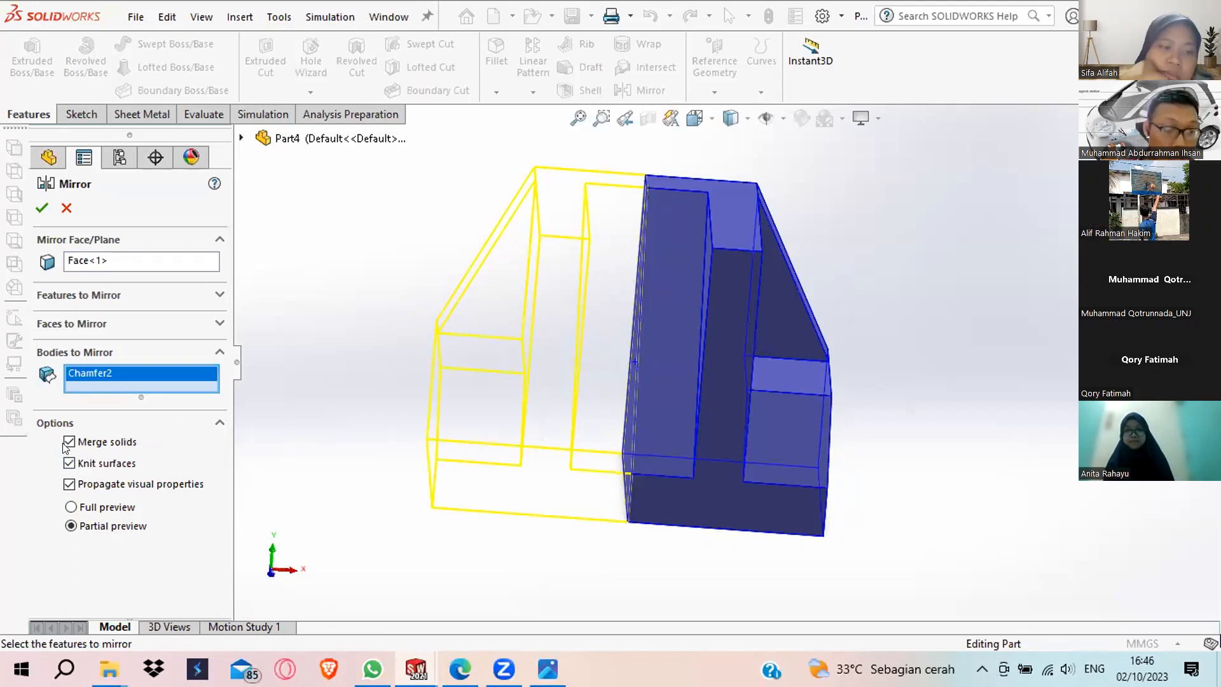
{"action": "left_click", "coordinate": [40, 210]}
Inspect the seam between the two halves and roll the model back to just before the mirror feature.
{"action": "middle_click_drag", "start_coordinate": [612, 380], "coordinate": [651, 425]}
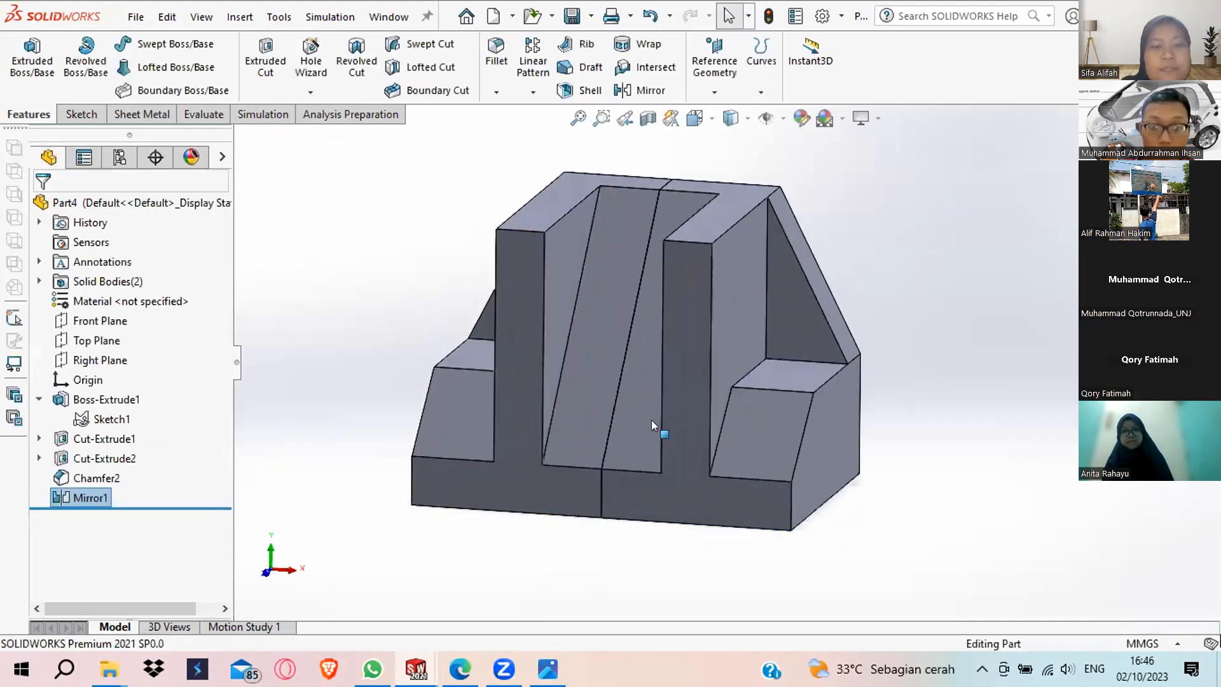
{"action": "left_click", "coordinate": [572, 439]}
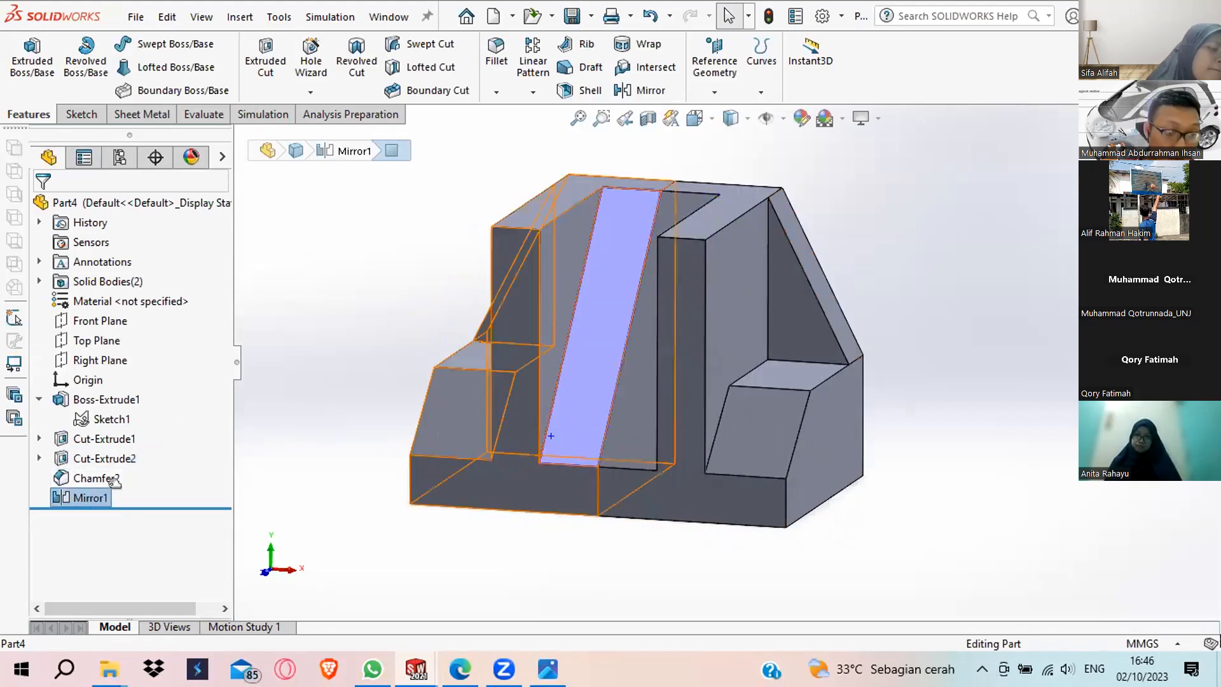
{"action": "left_click_drag", "start_coordinate": [115, 508], "coordinate": [152, 487]}
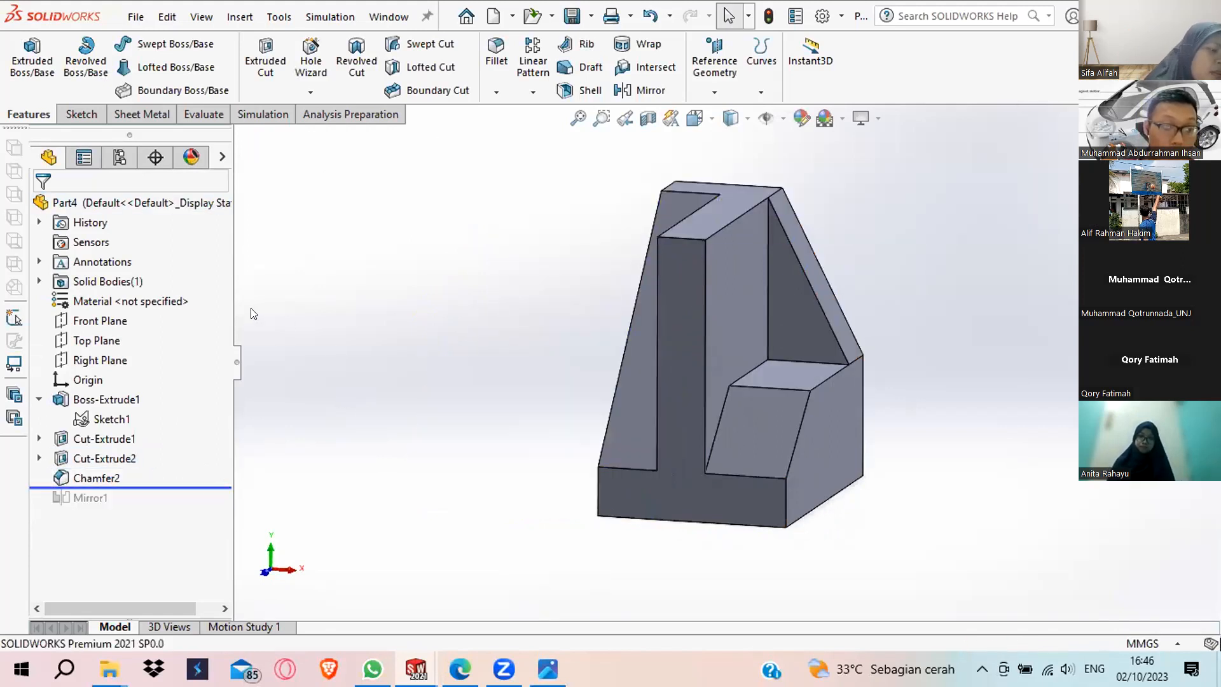
Mirror the whole body about its flat side face opposite the step, with Merge solids enabled and Knit surfaces off.
{"action": "left_click", "coordinate": [648, 91]}
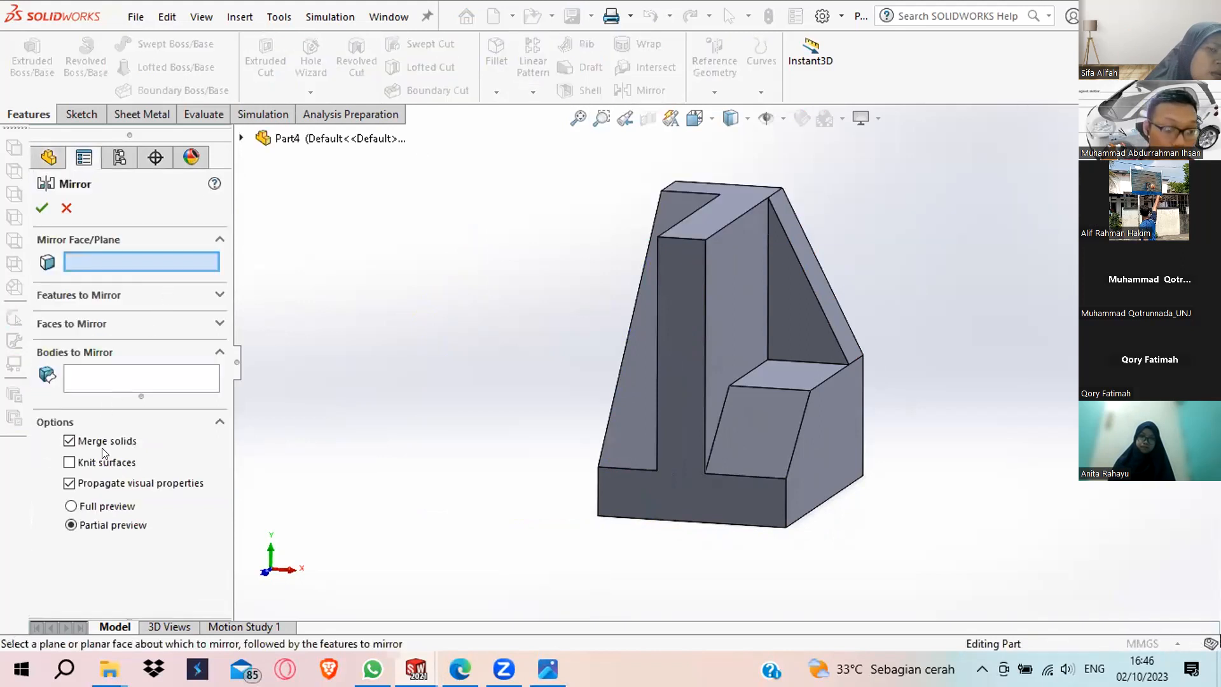
{"action": "middle_click_drag", "start_coordinate": [469, 311], "coordinate": [594, 360]}
{"action": "left_click", "coordinate": [634, 360]}
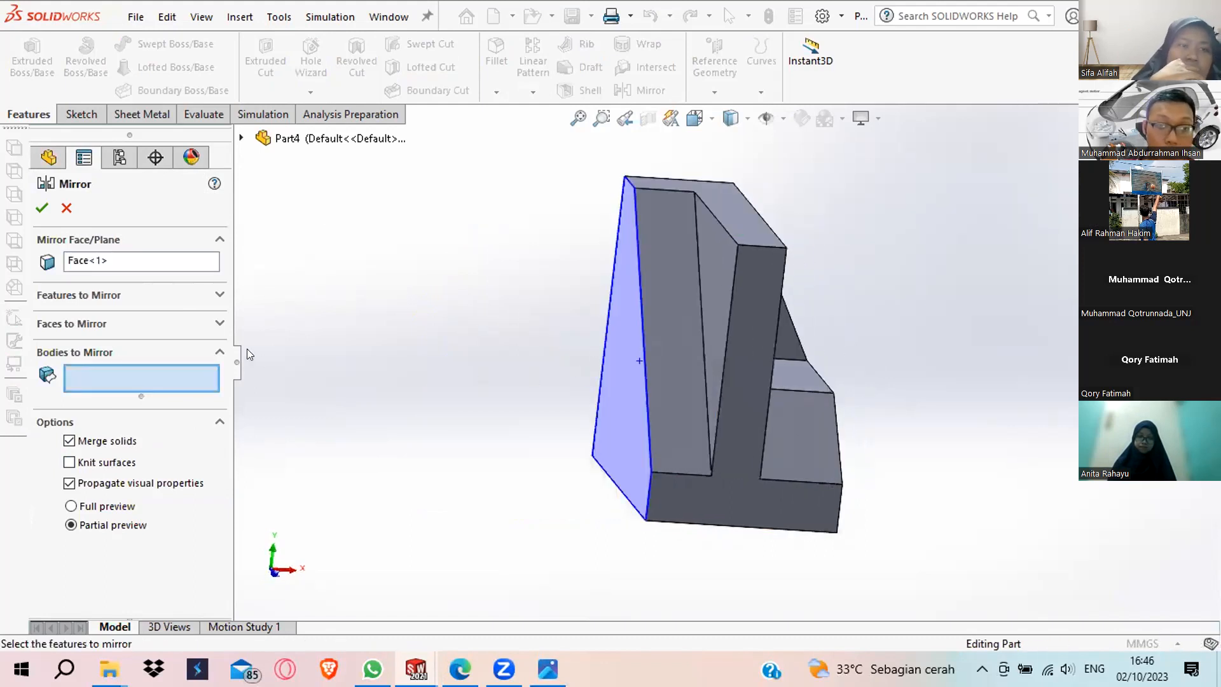
{"action": "left_click", "coordinate": [760, 379]}
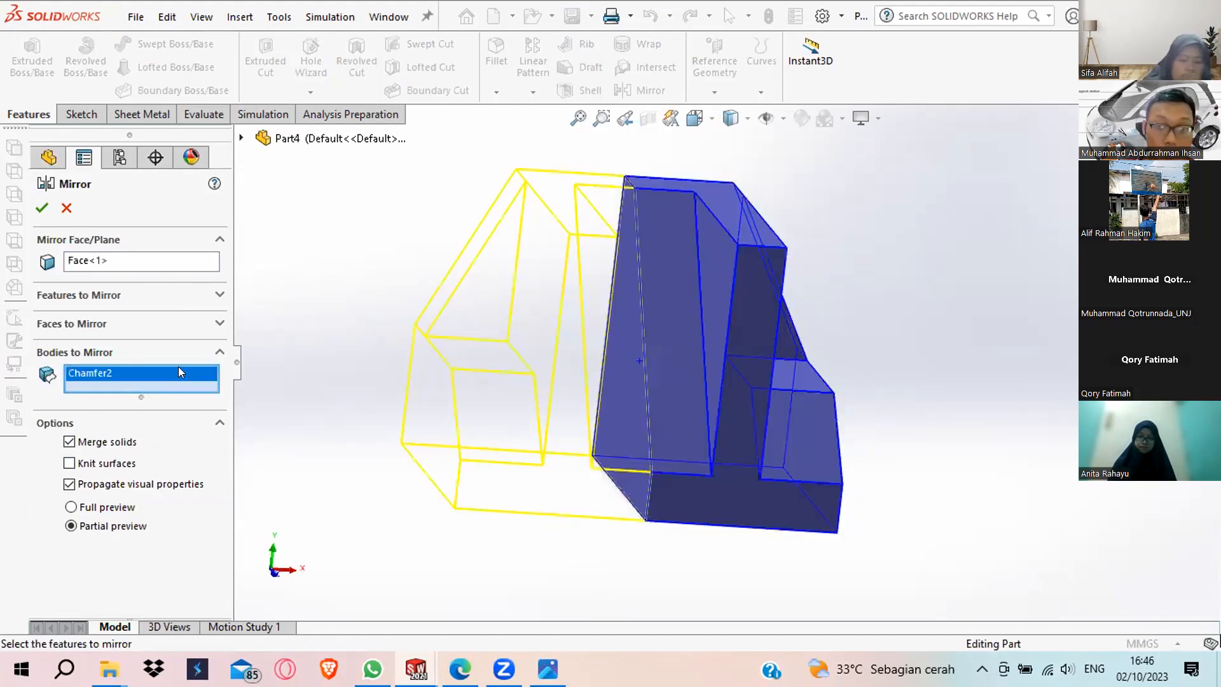
{"action": "left_click", "coordinate": [42, 208]}
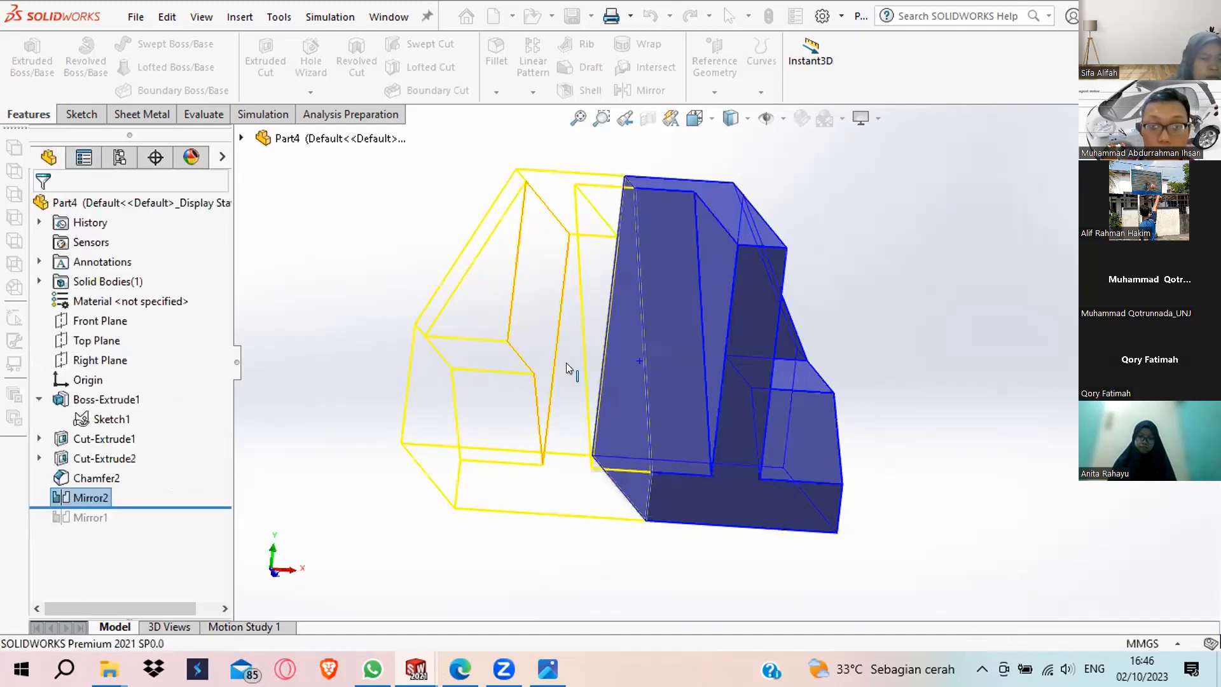
Compare the mirrored part from several angles with the 3.2 Brass step drawing.
{"action": "middle_click_drag", "start_coordinate": [662, 369], "coordinate": [522, 375]}
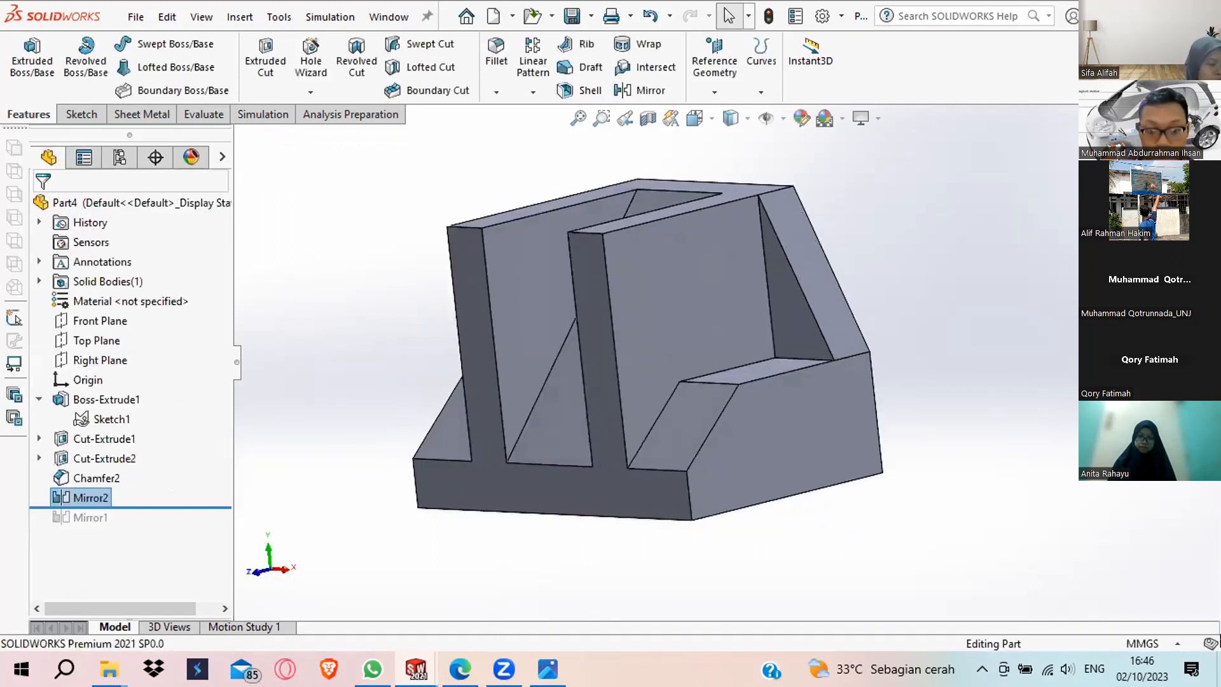
{"action": "left_click", "coordinate": [547, 669]}
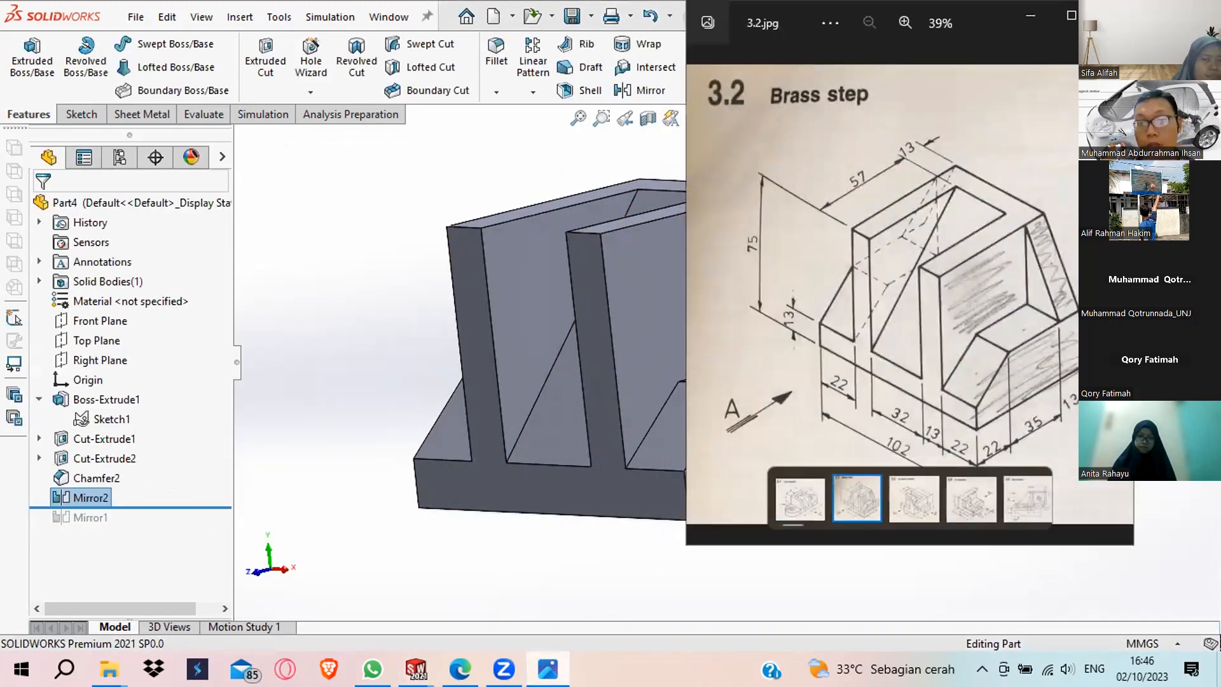
{"action": "left_click", "coordinate": [1031, 16]}
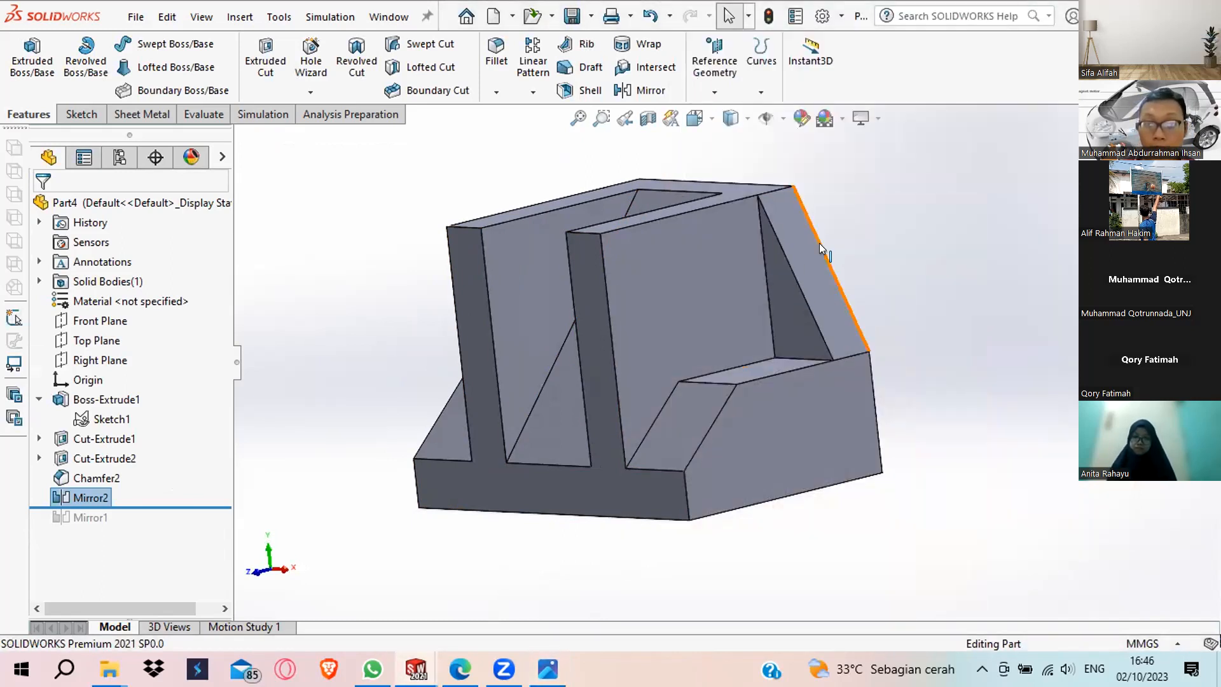
{"action": "middle_click_drag", "start_coordinate": [713, 315], "coordinate": [675, 503]}
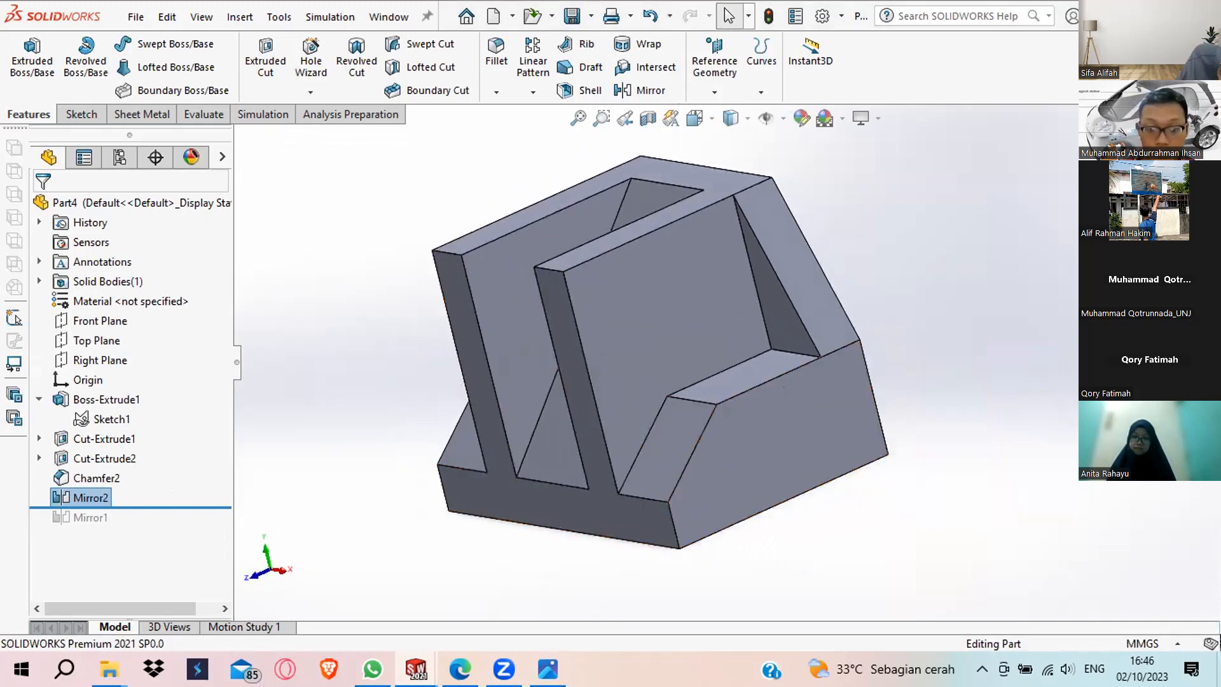
{"action": "left_click", "coordinate": [547, 669]}
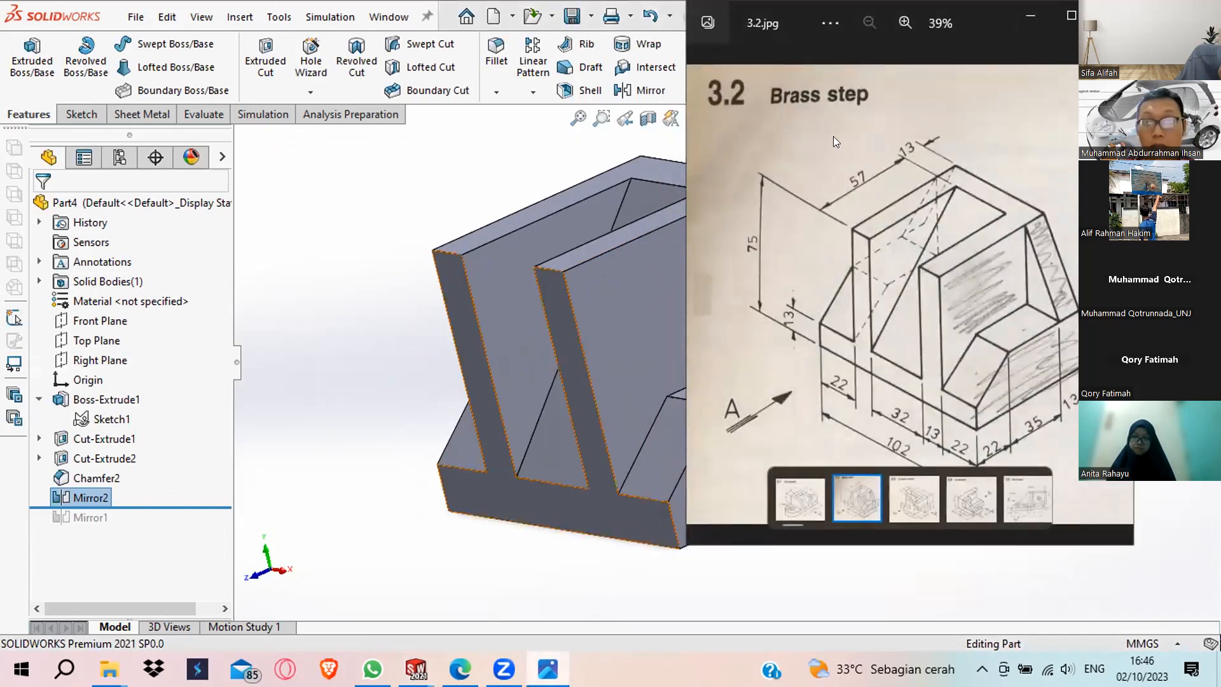
{"action": "left_click", "coordinate": [1067, 155]}
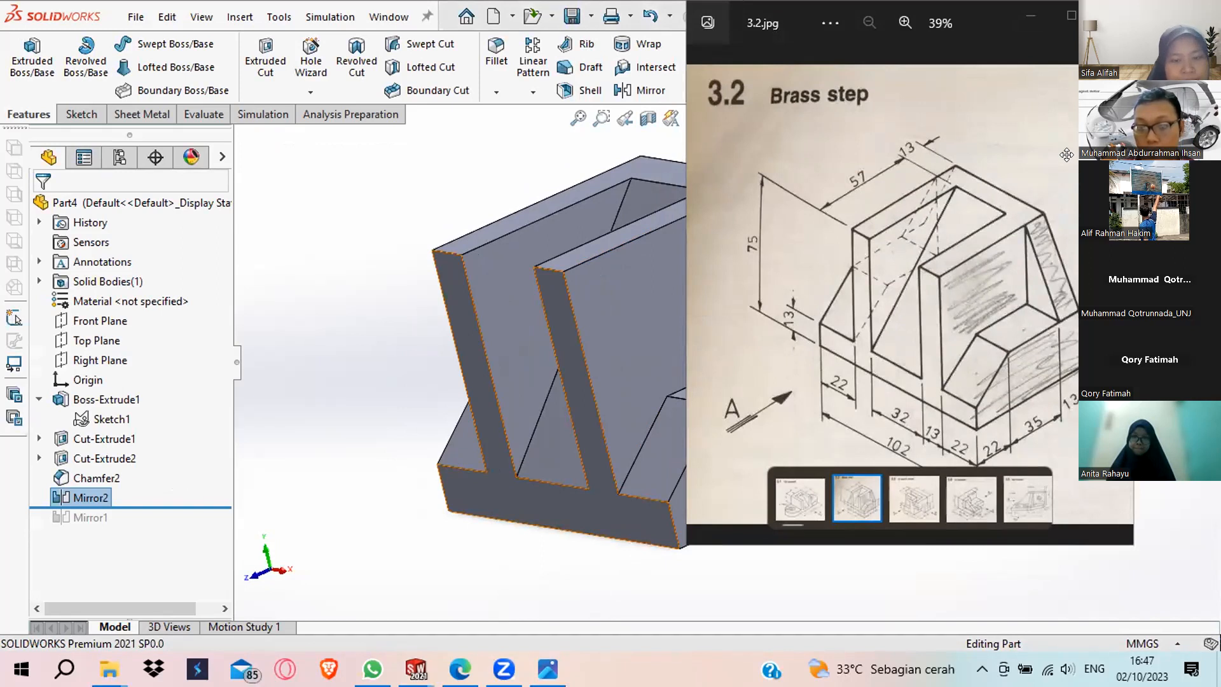
{"action": "left_click", "coordinate": [368, 237]}
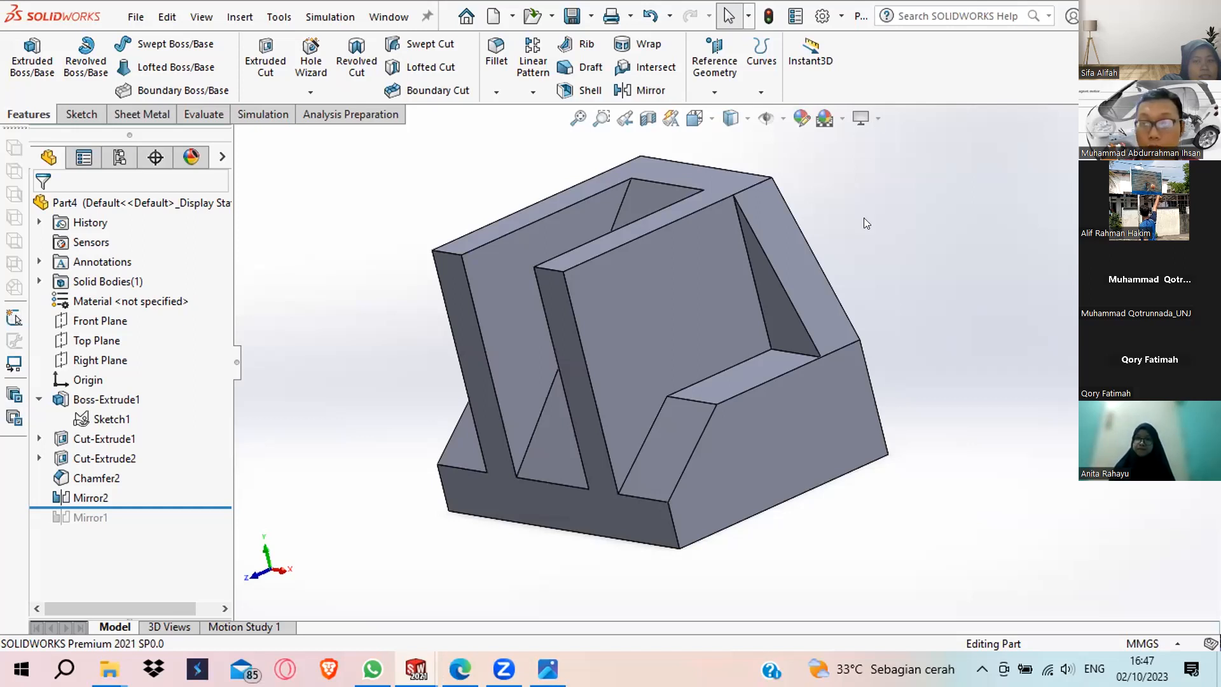
{"action": "right_click", "coordinate": [878, 252]}
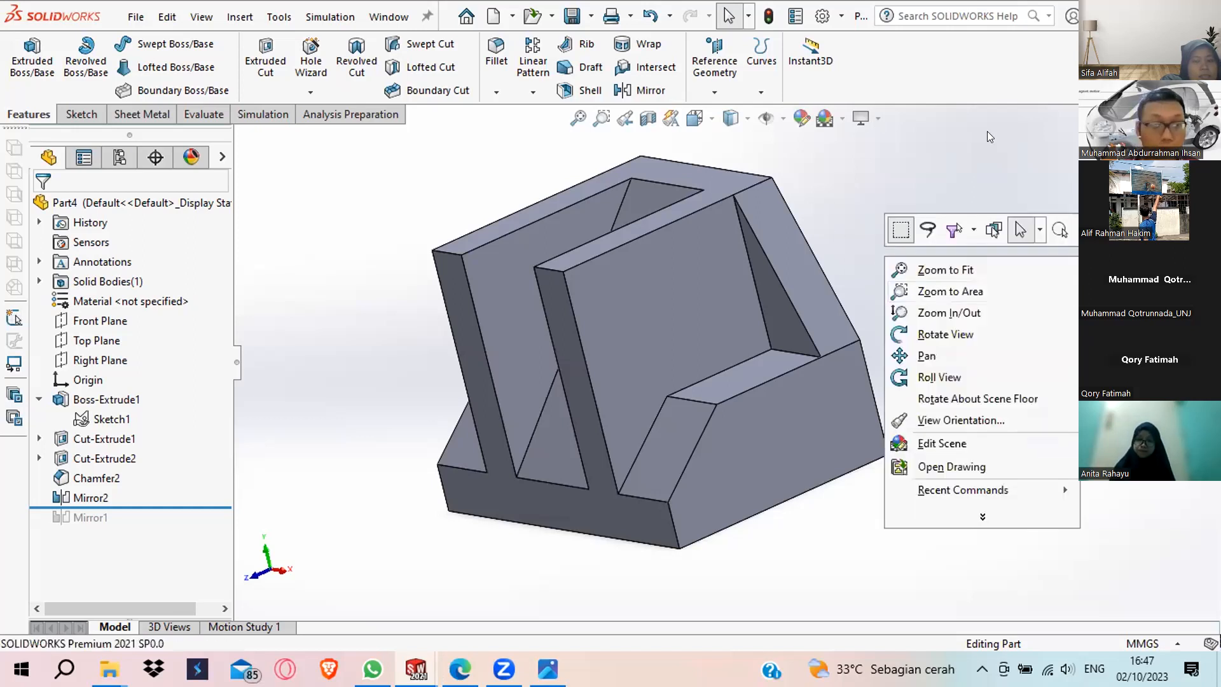
{"action": "left_click", "coordinate": [935, 357]}
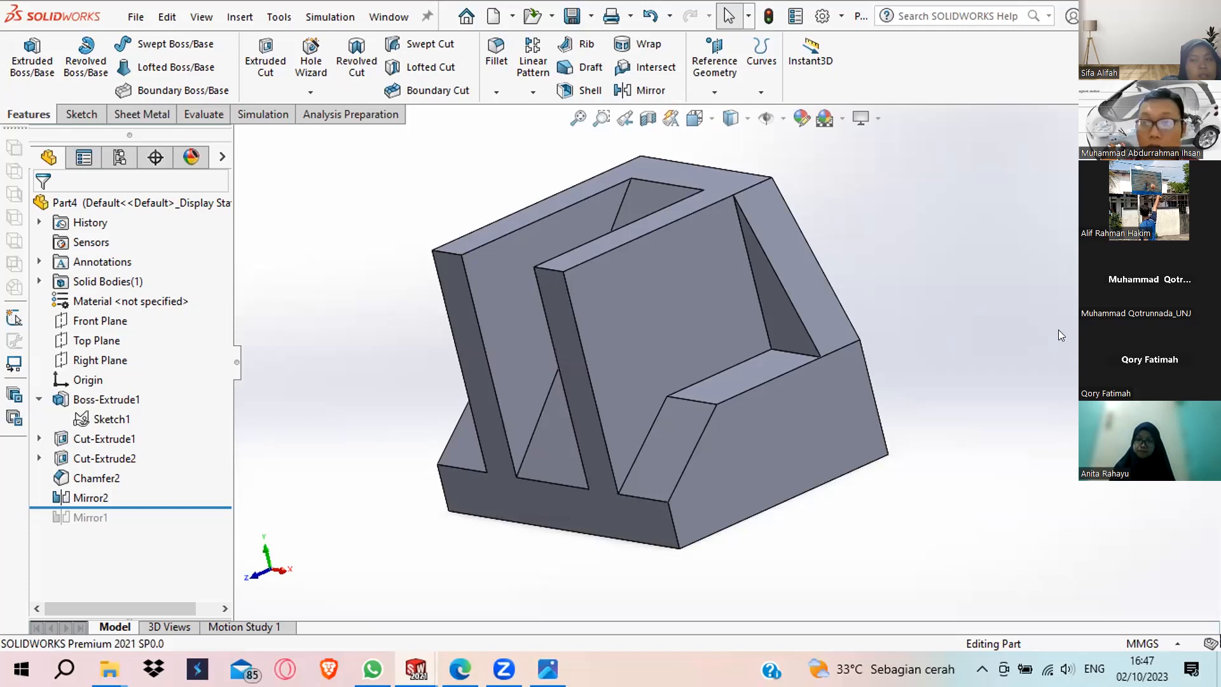
{"action": "left_click", "coordinate": [531, 349]}
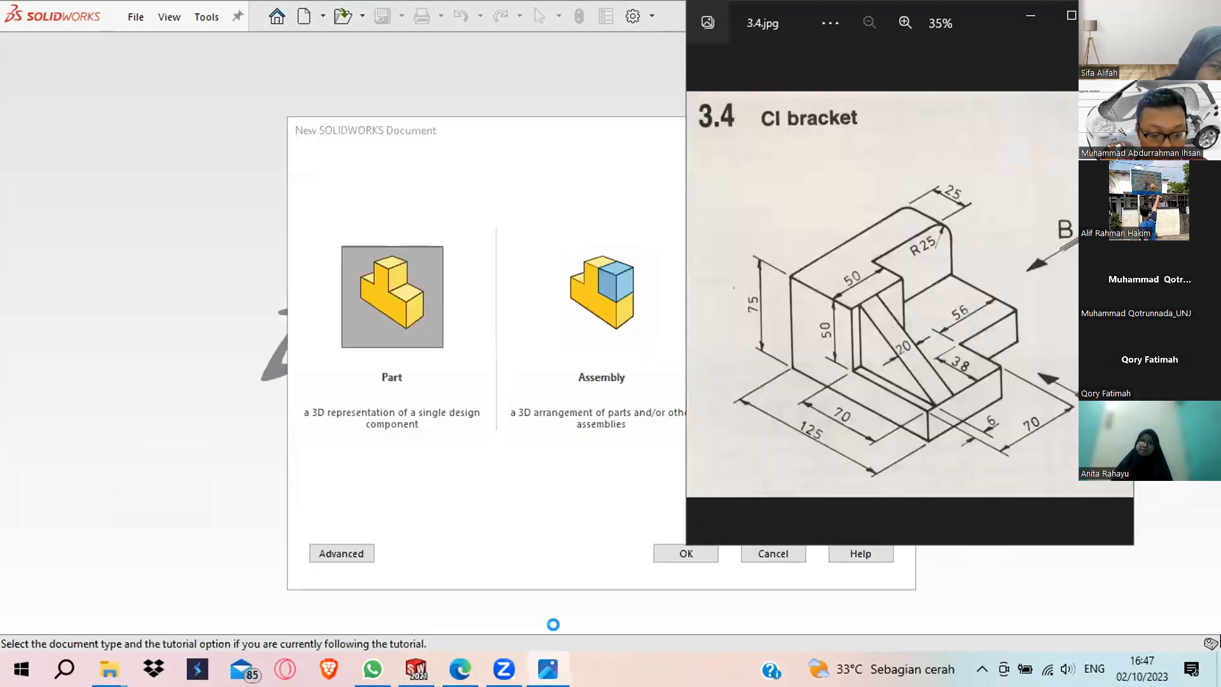
Bring up the 3.3 CI bench block drawing and create a new part document.
{"action": "key", "text": "Left"}
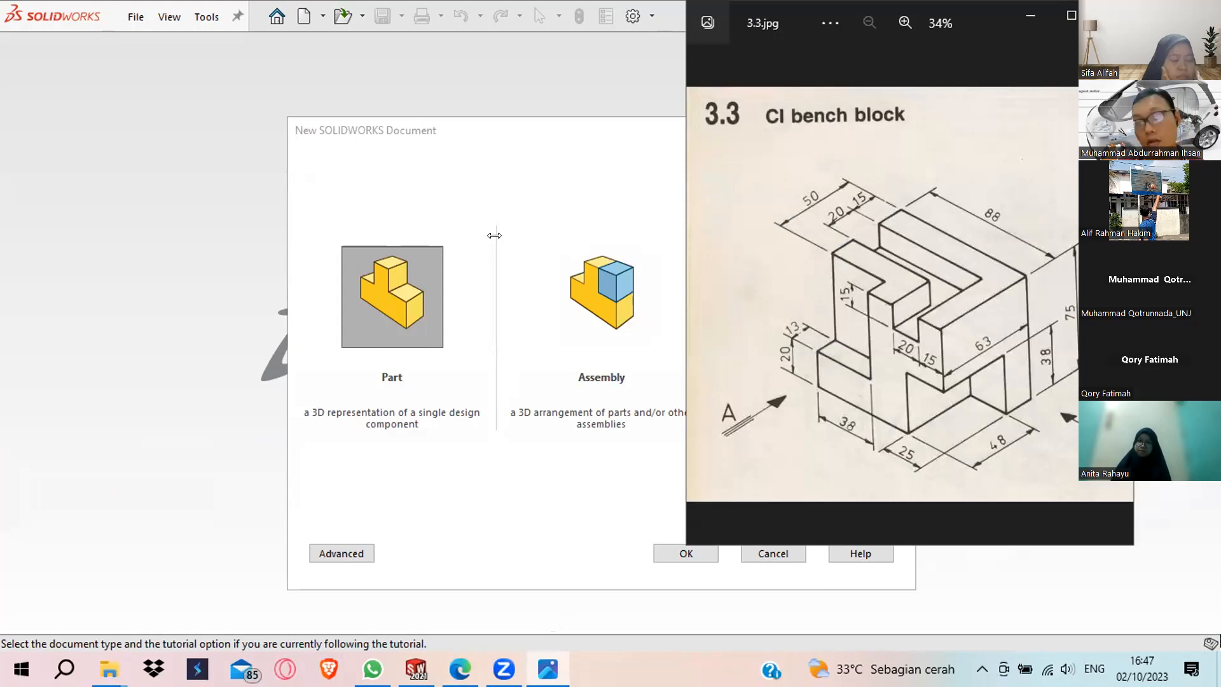
{"action": "left_click", "coordinate": [383, 316]}
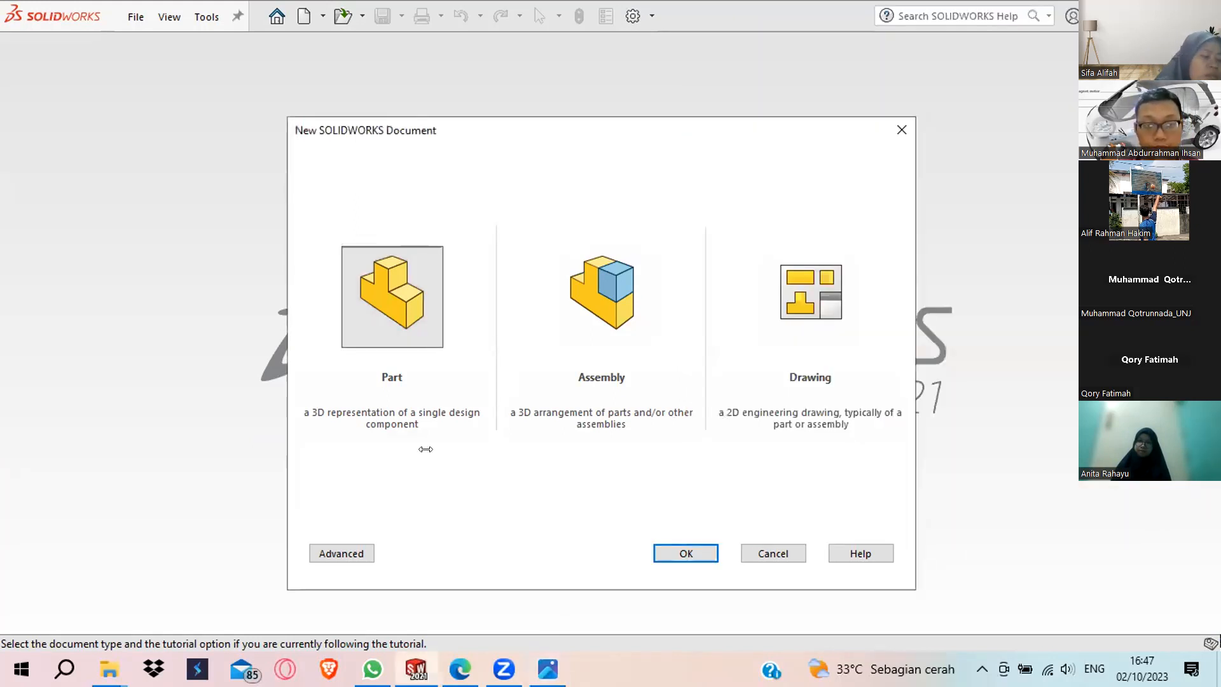
{"action": "left_click", "coordinate": [680, 548]}
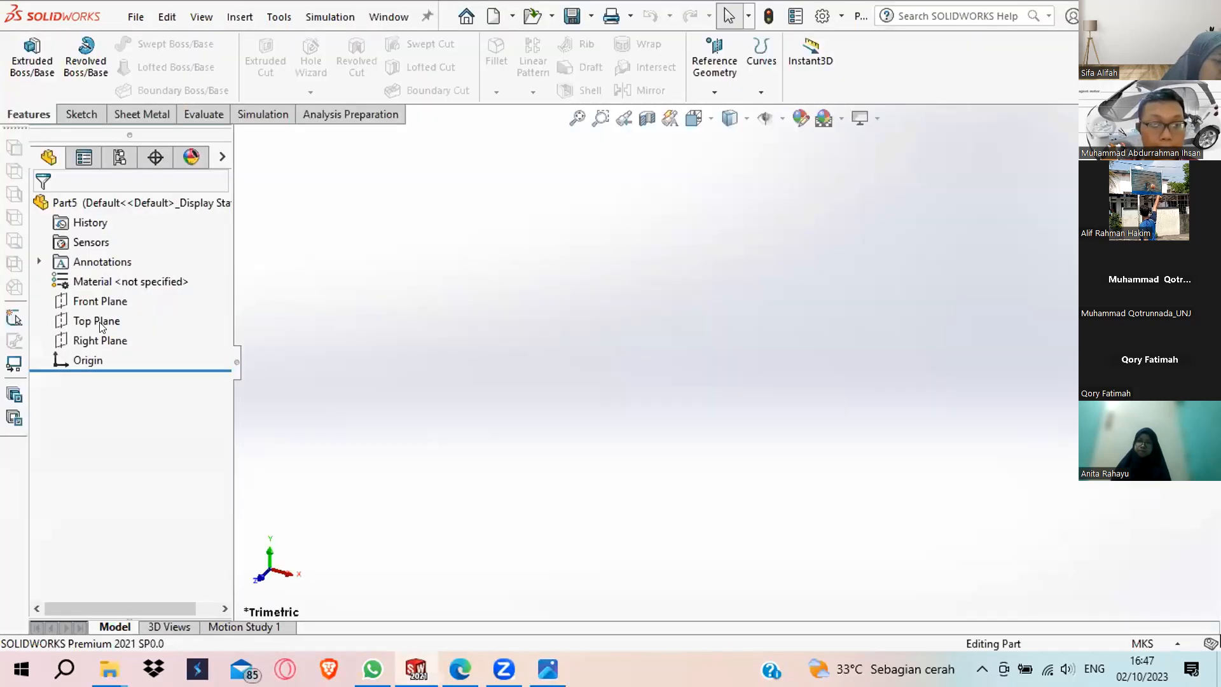
Sketch a rectangle about 0.118 m by 0.067 m on the Top Plane, with its lower right corner at the origin.
{"action": "left_click", "coordinate": [100, 323]}
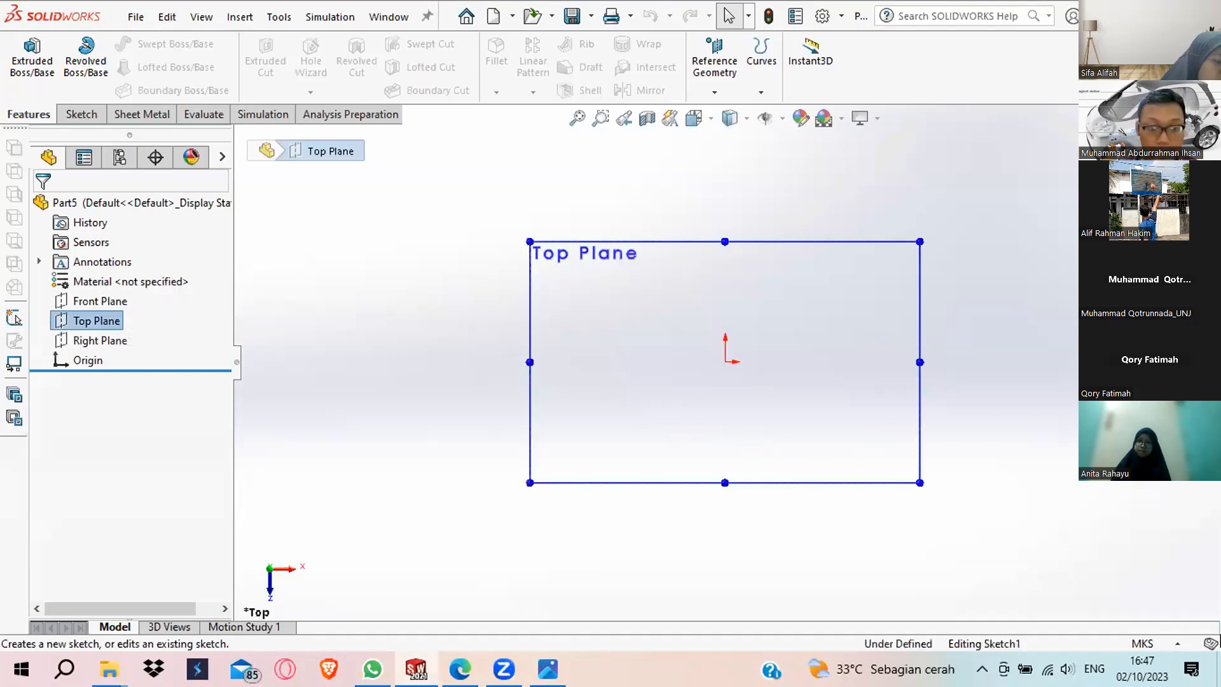
{"action": "left_click", "coordinate": [547, 669]}
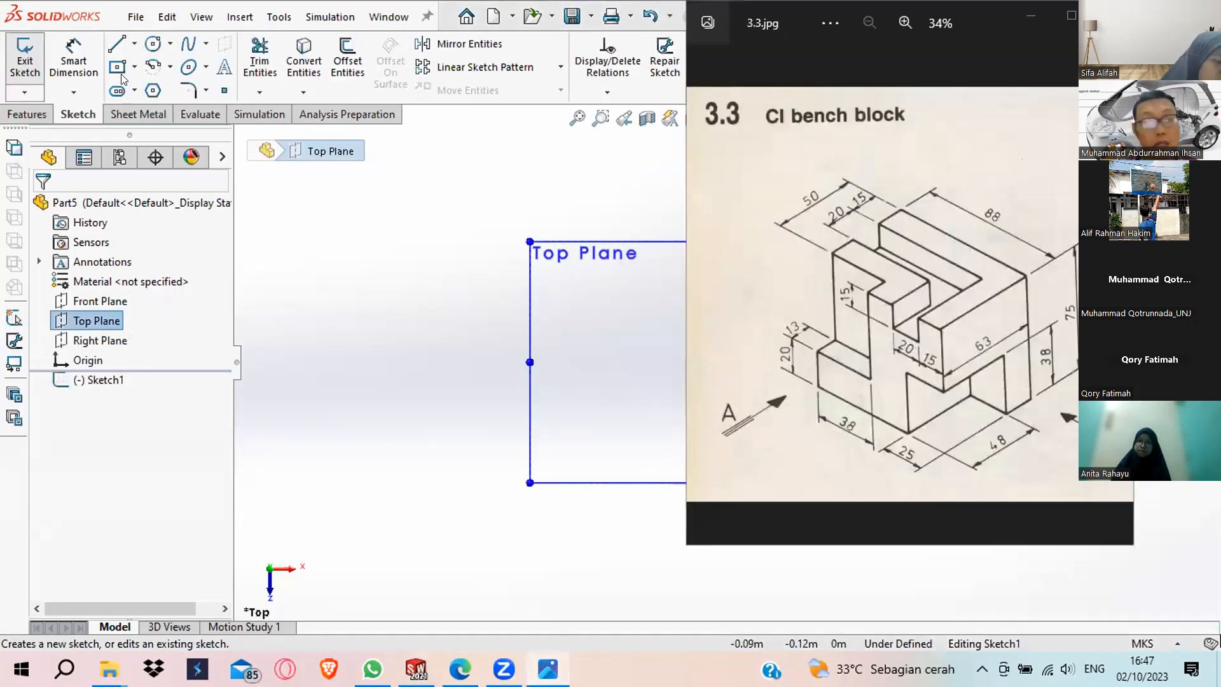
{"action": "left_click", "coordinate": [135, 71]}
{"action": "left_click", "coordinate": [134, 67]}
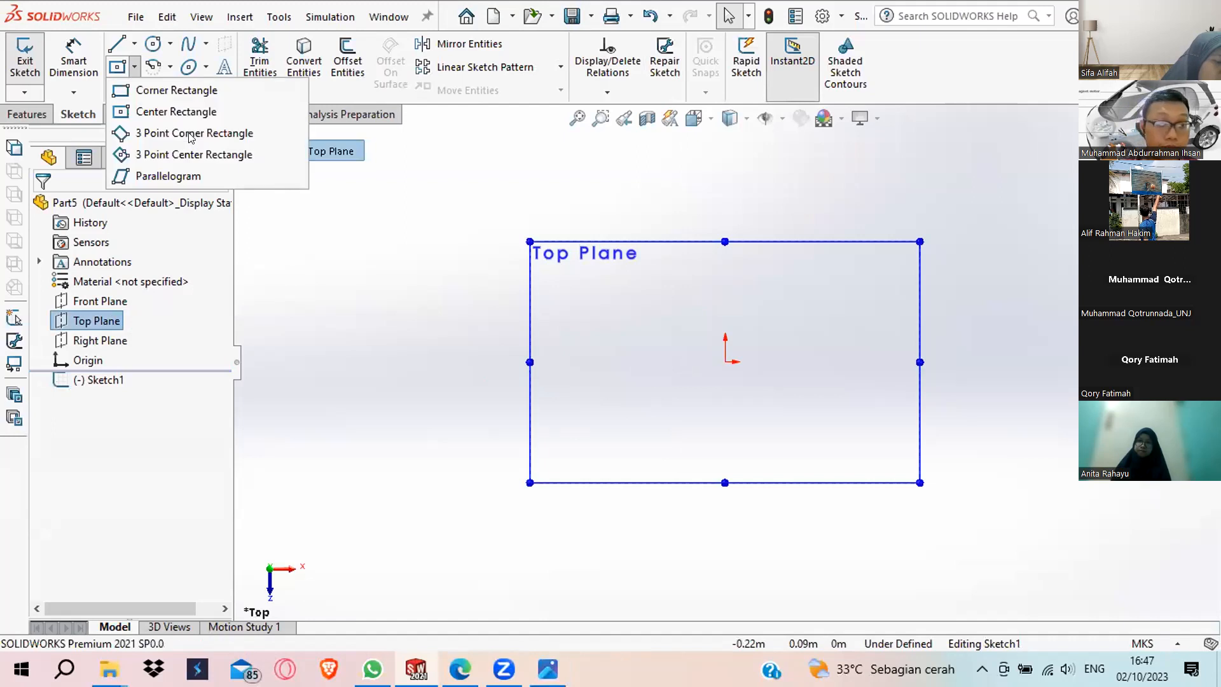
{"action": "left_click", "coordinate": [190, 134]}
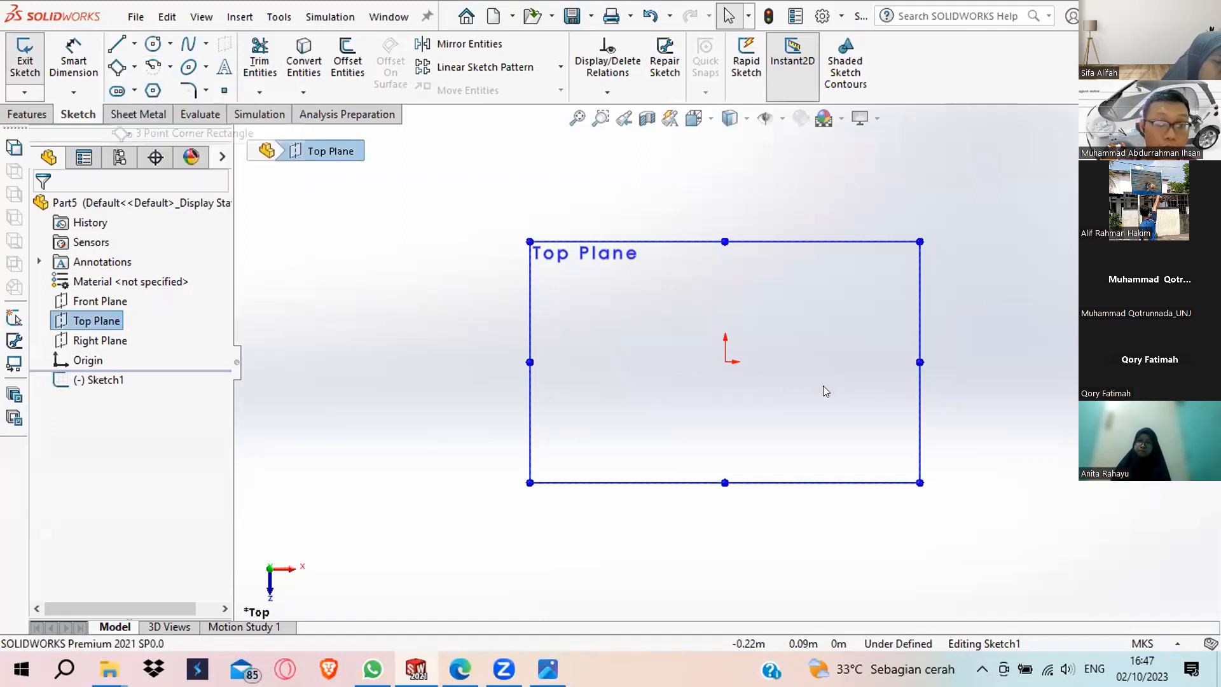
{"action": "left_click", "coordinate": [726, 360]}
{"action": "left_click", "coordinate": [725, 216]}
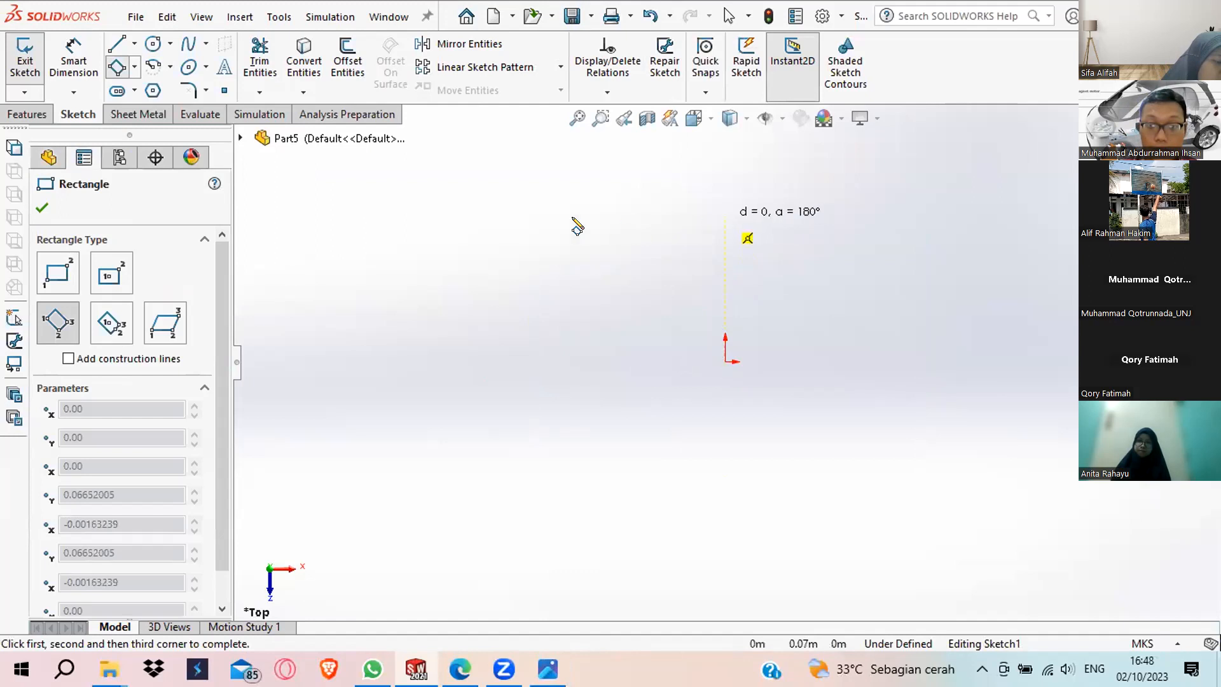
{"action": "left_click", "coordinate": [467, 217]}
{"action": "key", "text": "Escape"}
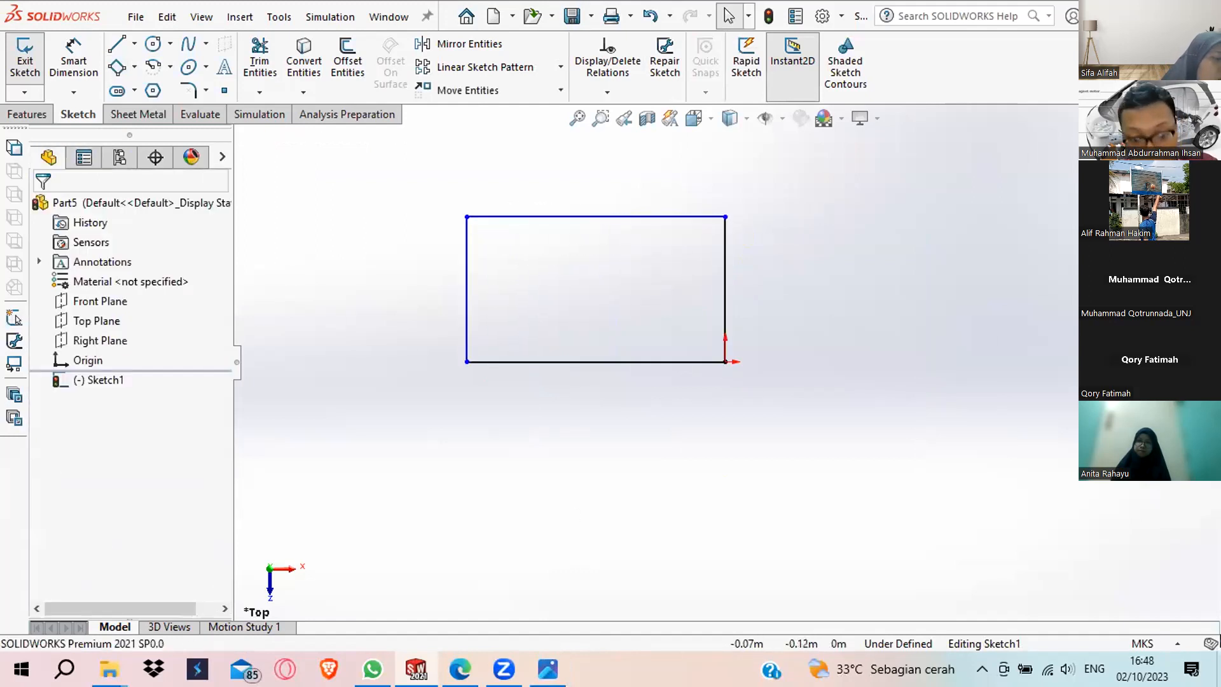
Examine the L-shaped groove in the top of the block on the 3.3 CI bench block drawing.
{"action": "left_click", "coordinate": [548, 669]}
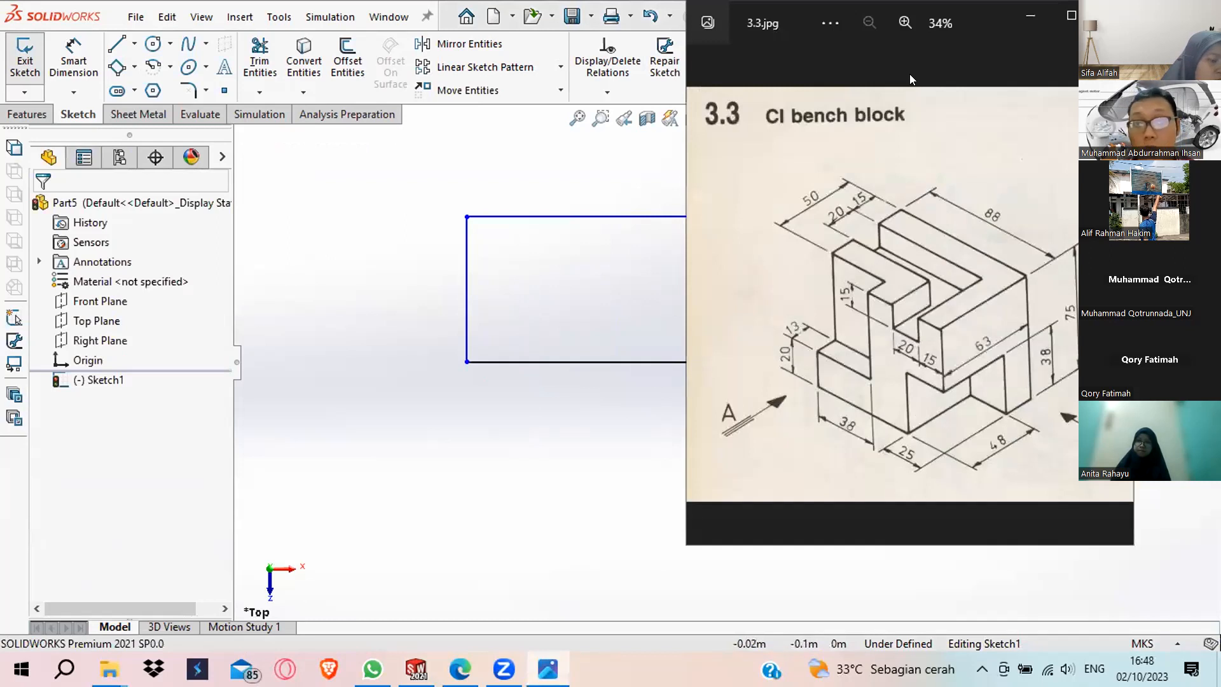
{"action": "mouse_move", "coordinate": [884, 218]}
{"action": "left_mouse_down"}
{"action": "mouse_move", "coordinate": [865, 208]}
{"action": "mouse_move", "coordinate": [887, 334]}
{"action": "mouse_move", "coordinate": [938, 343]}
{"action": "mouse_move", "coordinate": [947, 256]}
{"action": "mouse_move", "coordinate": [881, 216]}
{"action": "left_mouse_up"}
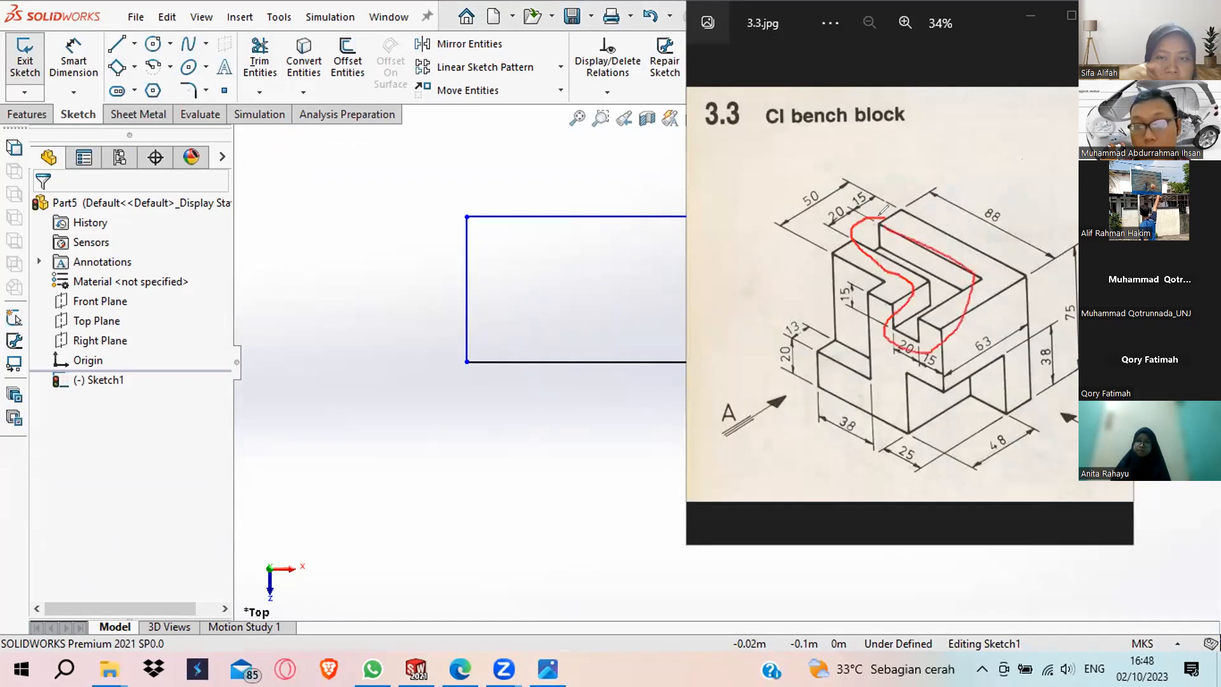
{"action": "mouse_move", "coordinate": [863, 320]}
{"action": "left_mouse_down"}
{"action": "mouse_move", "coordinate": [807, 318]}
{"action": "mouse_move", "coordinate": [903, 404]}
{"action": "mouse_move", "coordinate": [916, 343]}
{"action": "left_mouse_up"}
{"action": "mouse_move", "coordinate": [992, 359]}
{"action": "left_mouse_down"}
{"action": "mouse_move", "coordinate": [916, 364]}
{"action": "mouse_move", "coordinate": [900, 398]}
{"action": "mouse_move", "coordinate": [998, 379]}
{"action": "mouse_move", "coordinate": [988, 360]}
{"action": "left_mouse_up"}
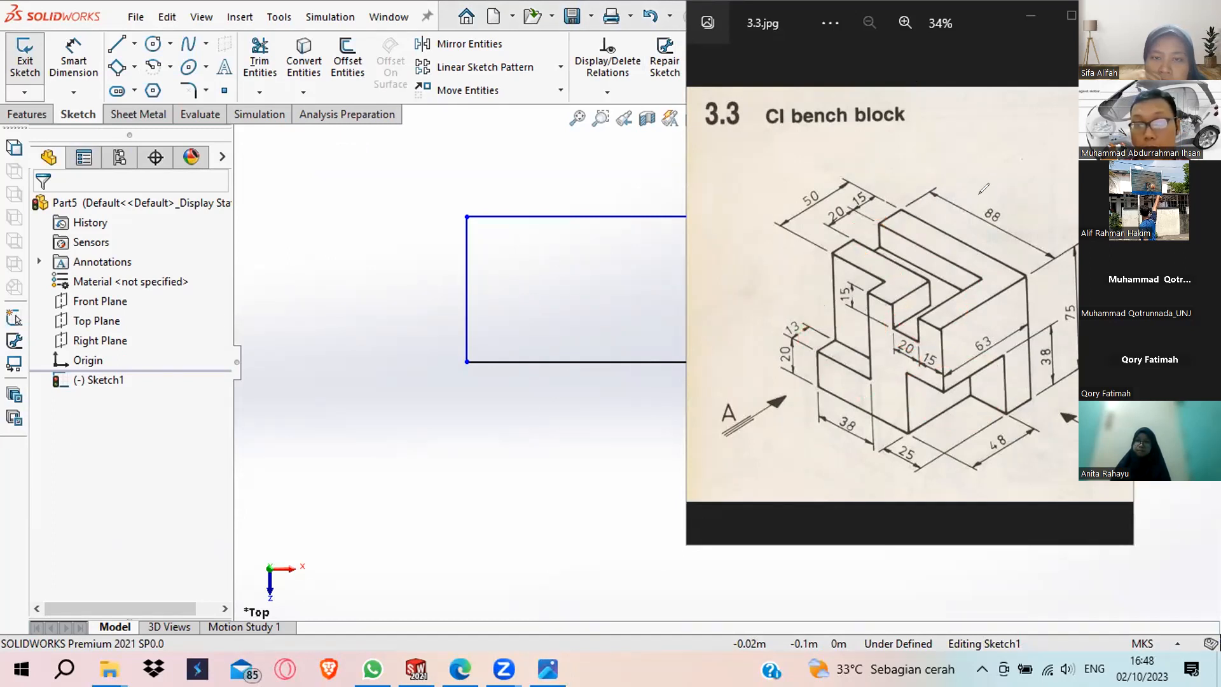
{"action": "left_click", "coordinate": [499, 278]}
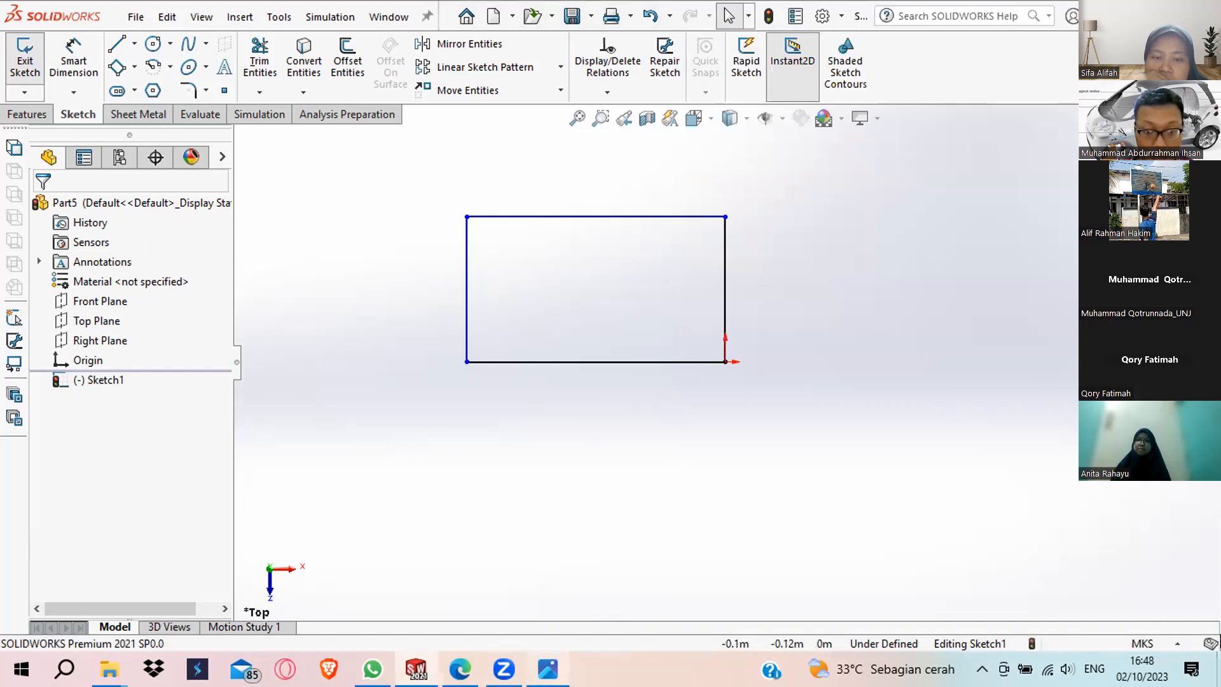
{"action": "left_click", "coordinate": [548, 669]}
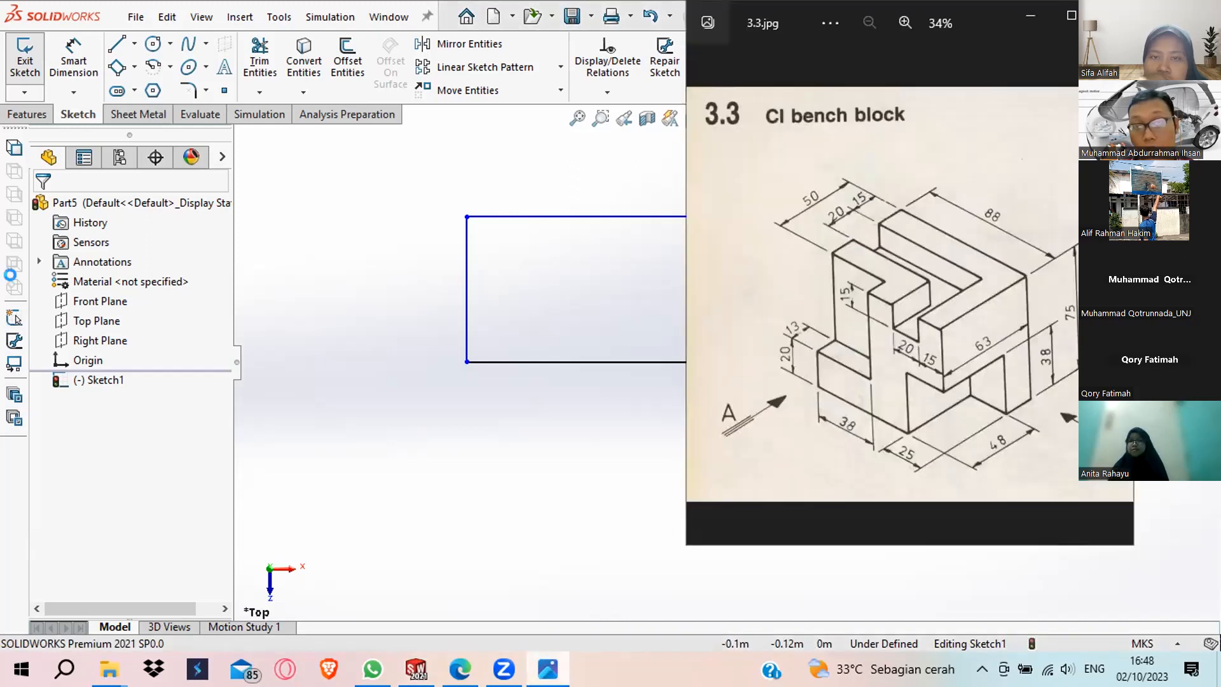
Sketch the L-shaped groove as two corner rectangles, one about 0.091 m long from the left edge and one reaching the base edge.
{"action": "left_click", "coordinate": [54, 53]}
{"action": "left_click", "coordinate": [121, 64]}
{"action": "left_click", "coordinate": [134, 67]}
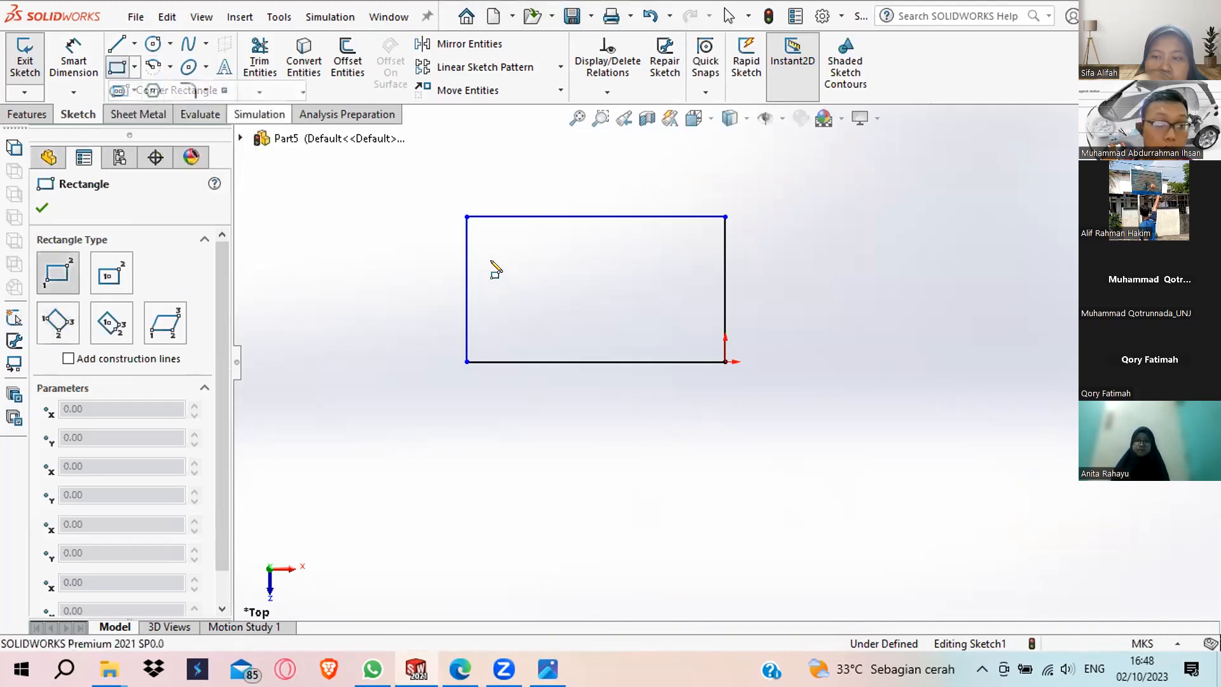
{"action": "left_click", "coordinate": [467, 248]}
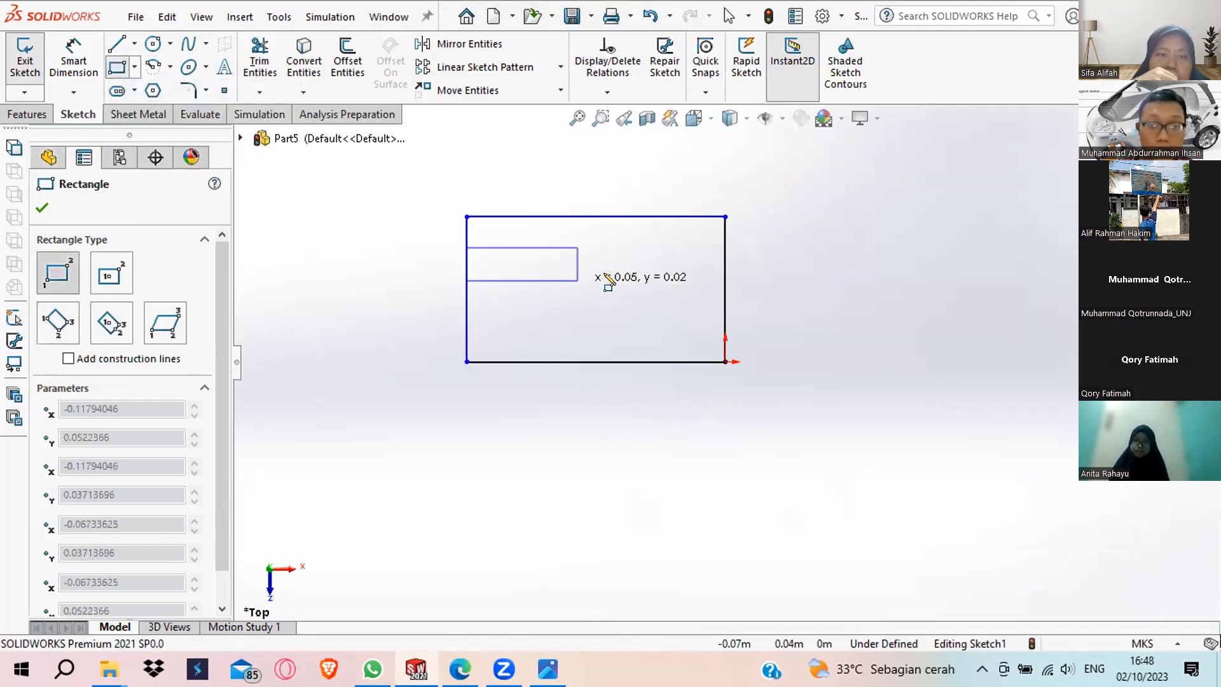
{"action": "left_click", "coordinate": [666, 274]}
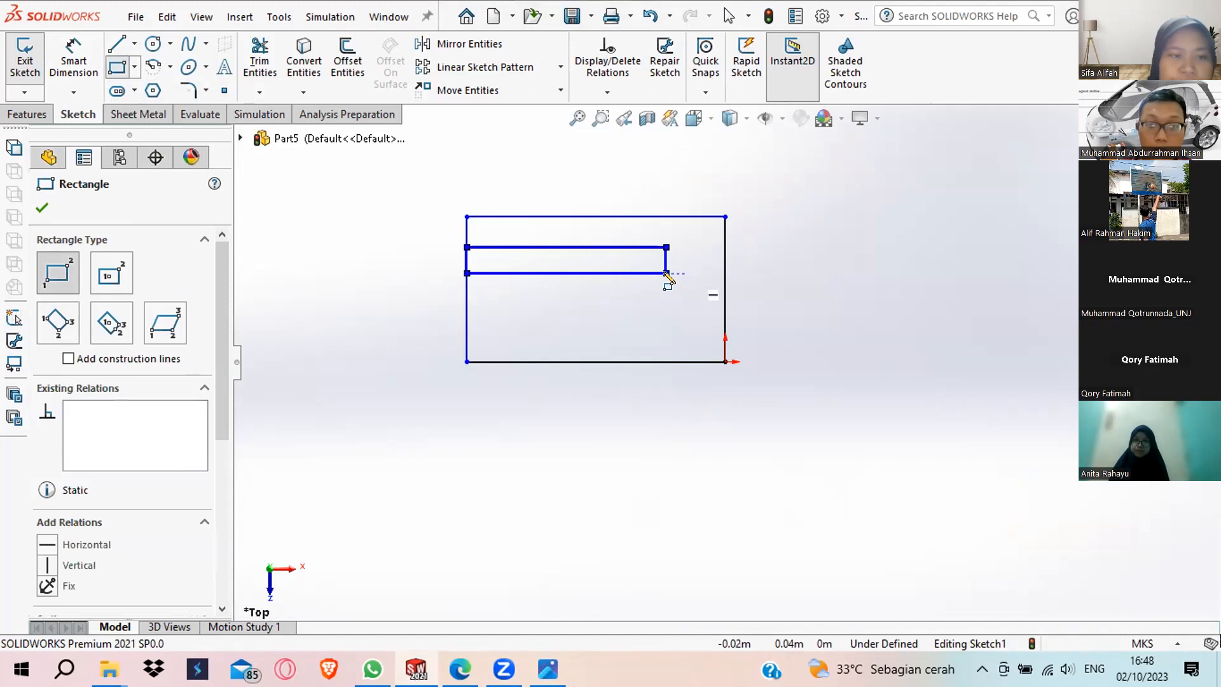
{"action": "left_click", "coordinate": [666, 273]}
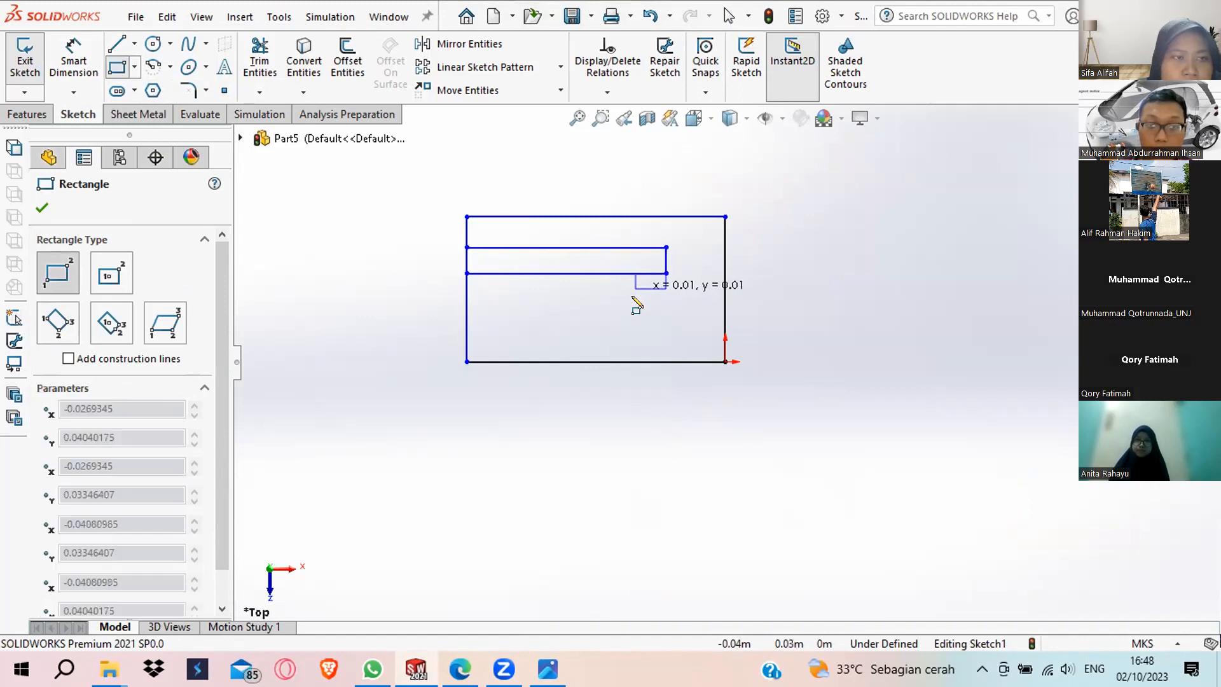
{"action": "left_click", "coordinate": [634, 361]}
{"action": "left_click", "coordinate": [686, 409]}
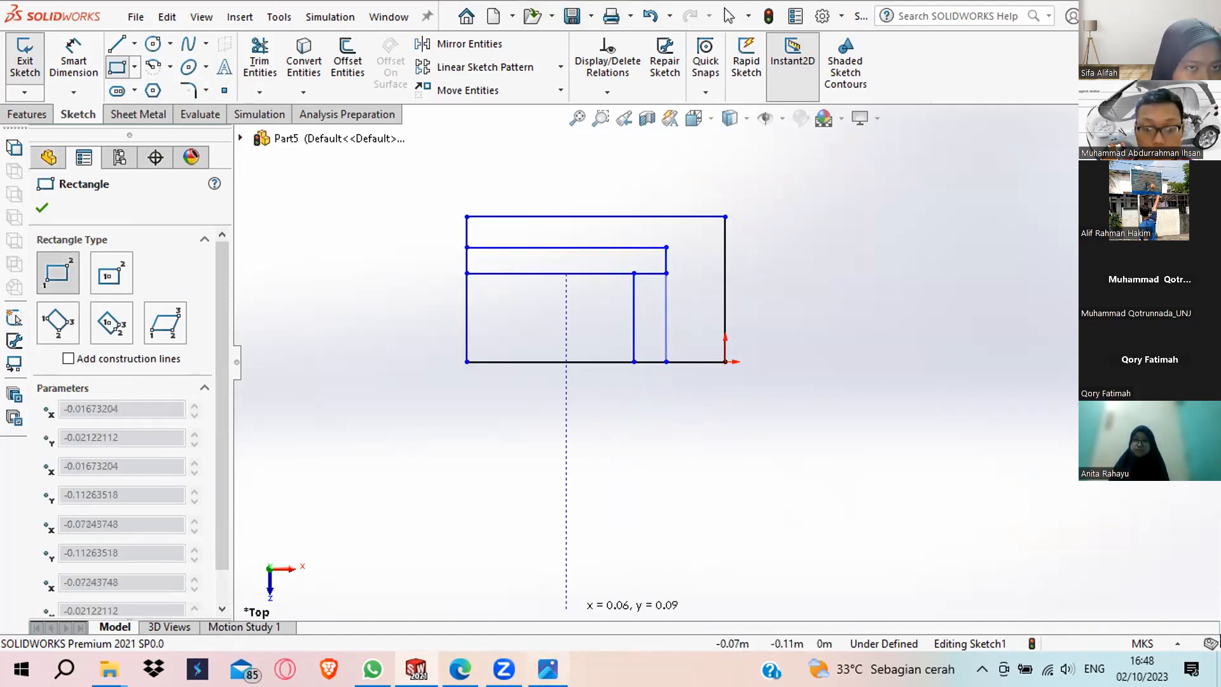
{"action": "key", "text": "Escape"}
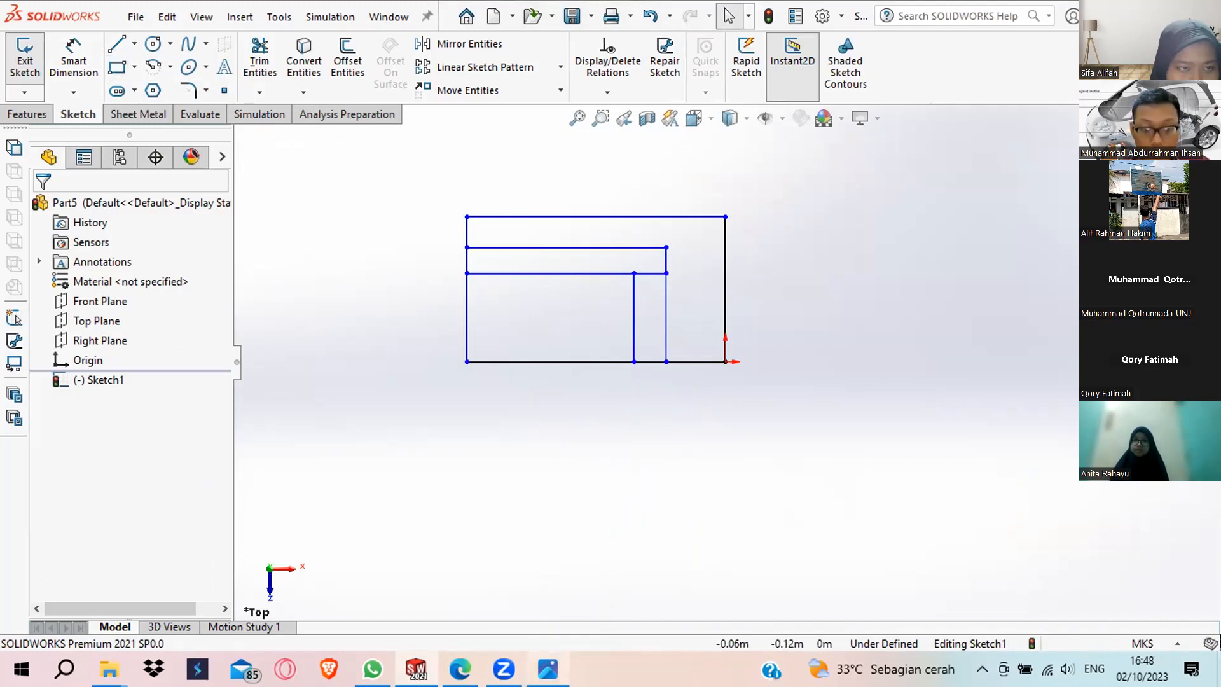
Sketch a small corner rectangle about 0.02 m by 0.01 m in the outline's lower left corner, checking it against the drawing.
{"action": "left_click", "coordinate": [548, 669]}
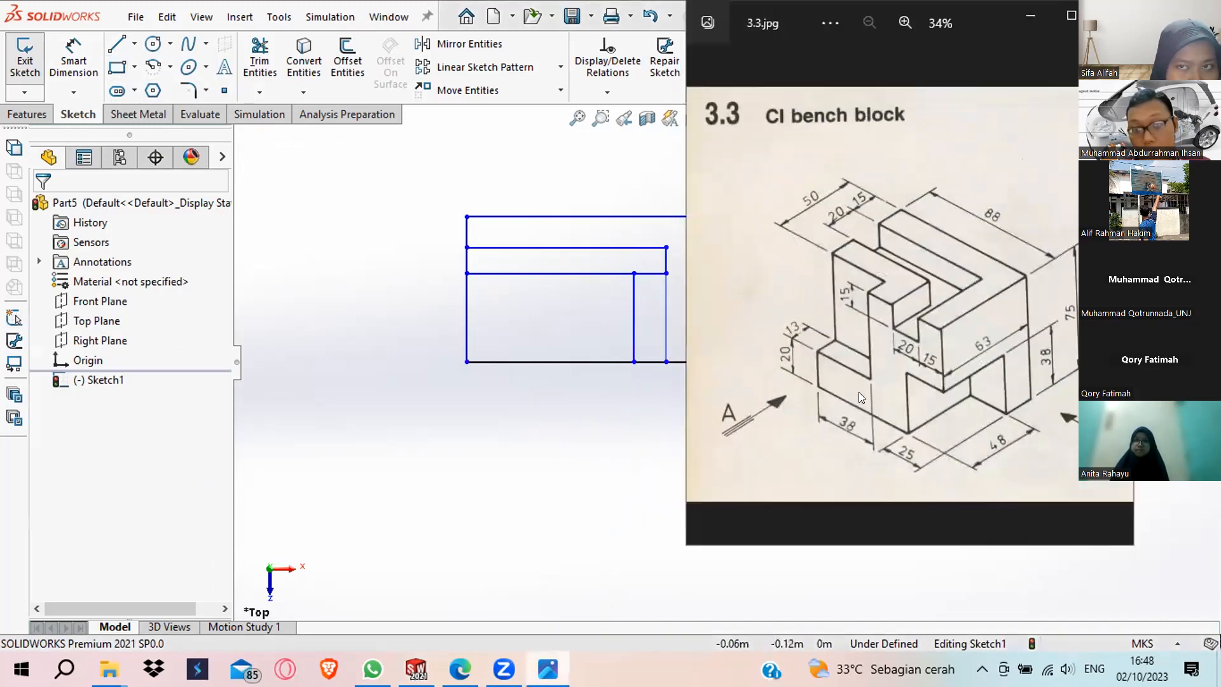
{"action": "left_click", "coordinate": [494, 608]}
{"action": "left_click", "coordinate": [117, 68]}
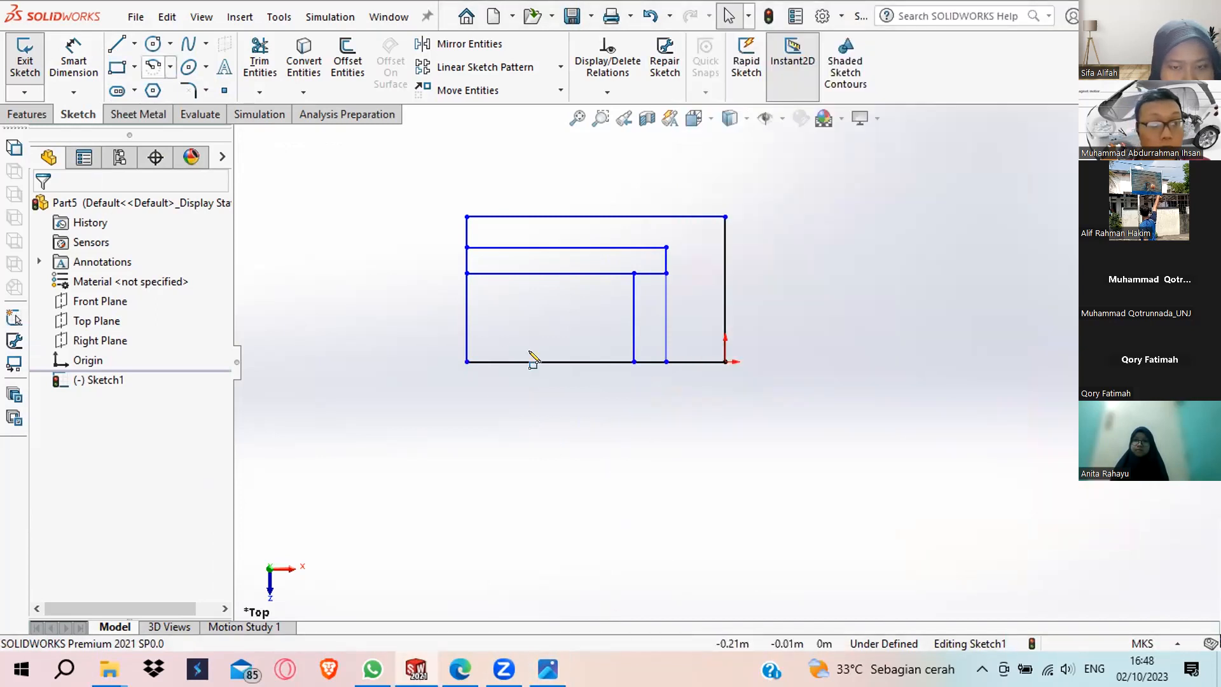
{"action": "left_click", "coordinate": [467, 362]}
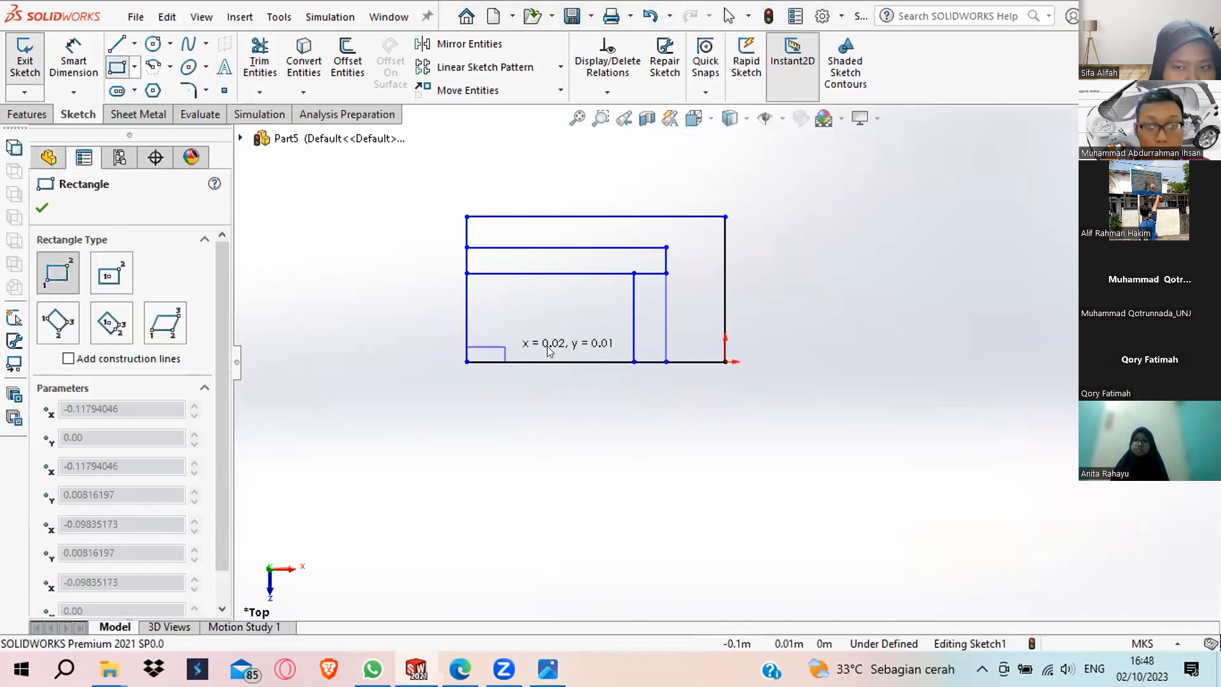
{"action": "left_click", "coordinate": [510, 344]}
{"action": "key", "text": "Escape"}
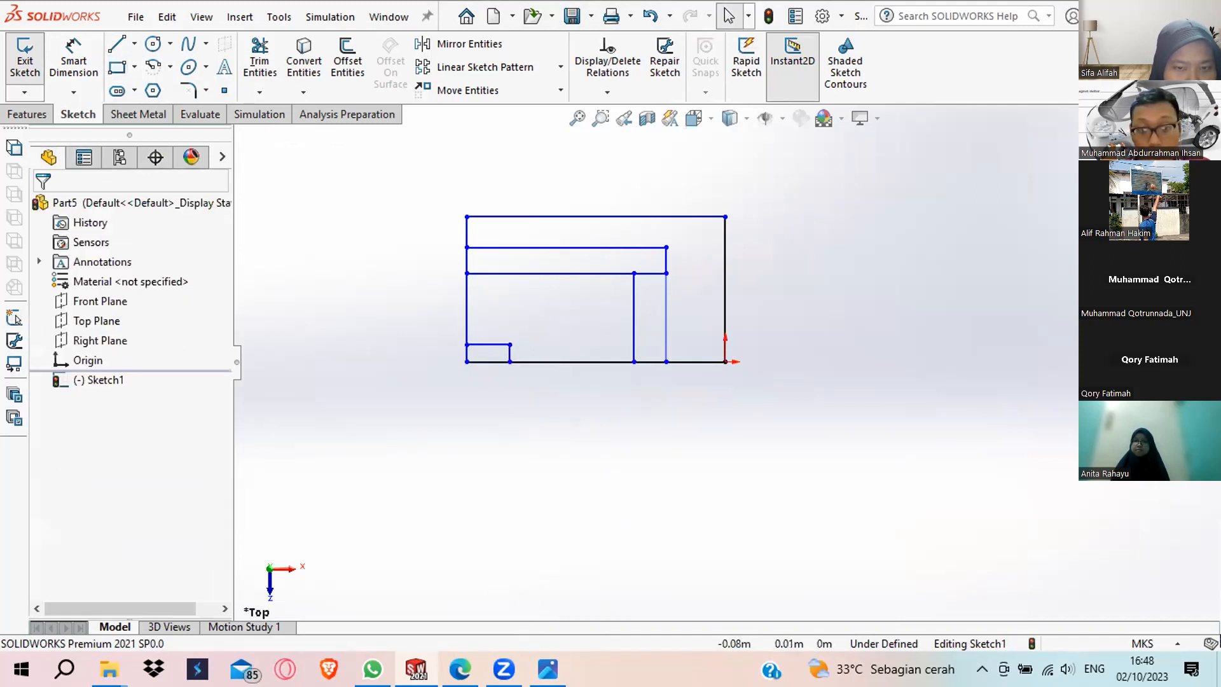
{"action": "key", "text": "alt+Tab"}
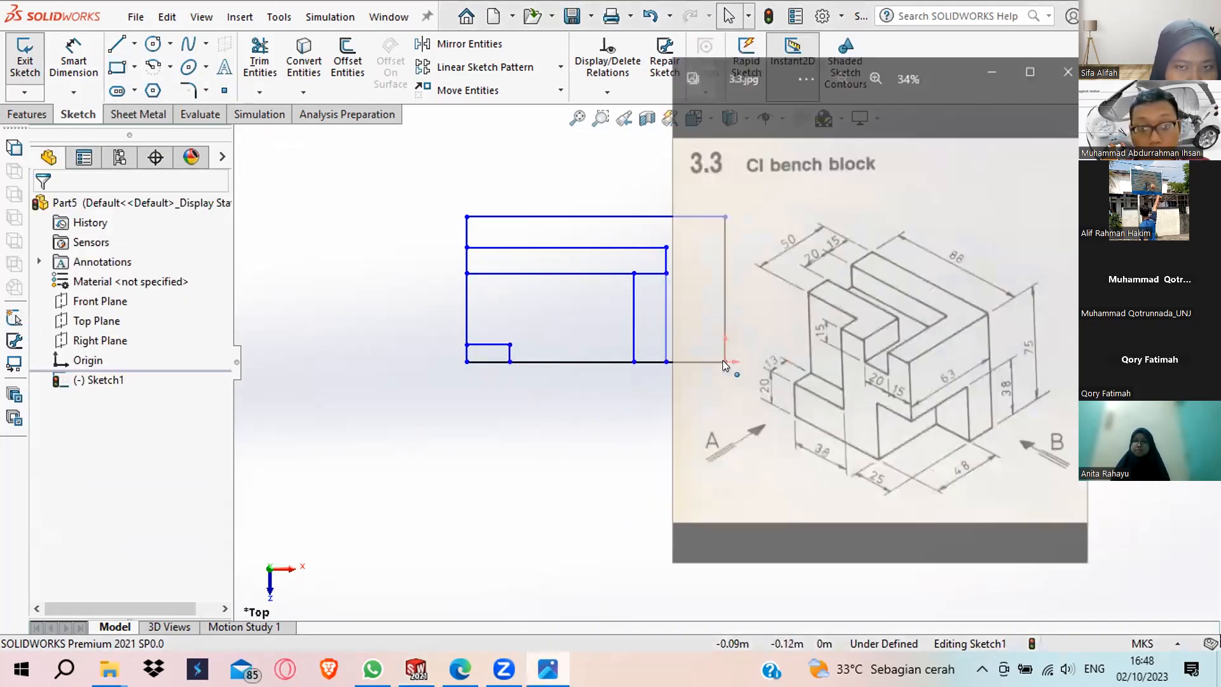
Sketch a corner rectangle about 0.021 m wide and 0.024 m high from the origin, in the outline's lower right corner.
{"action": "key", "text": "alt+Tab"}
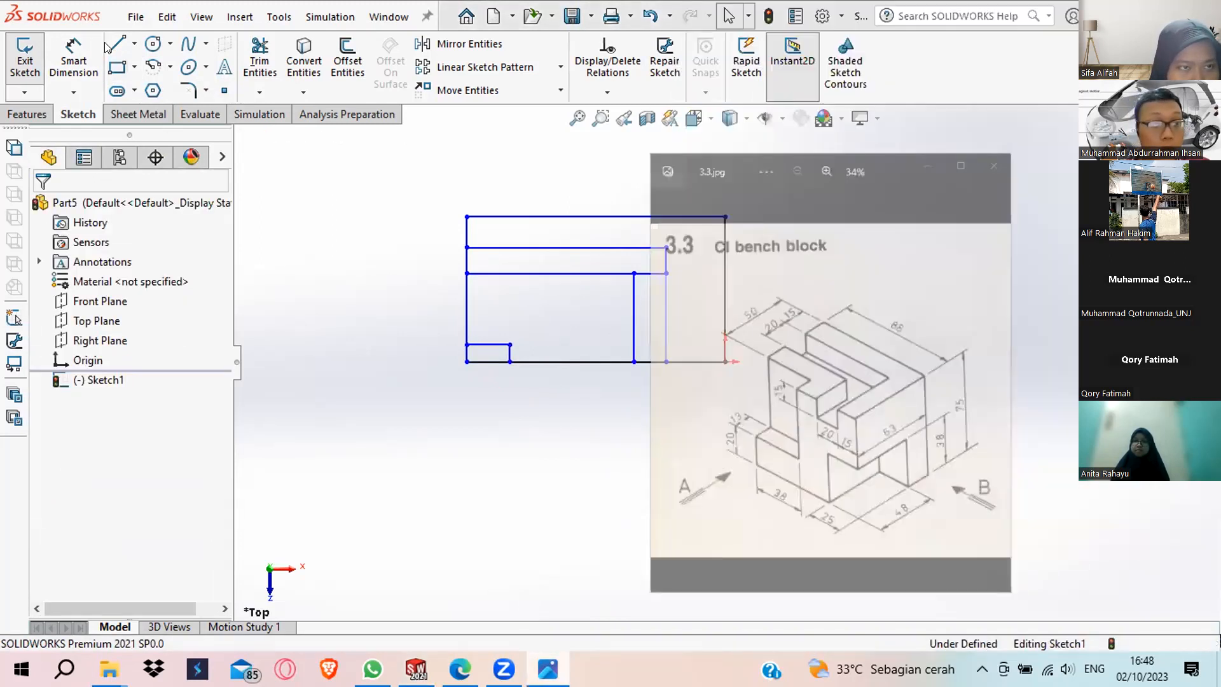
{"action": "left_click", "coordinate": [725, 362]}
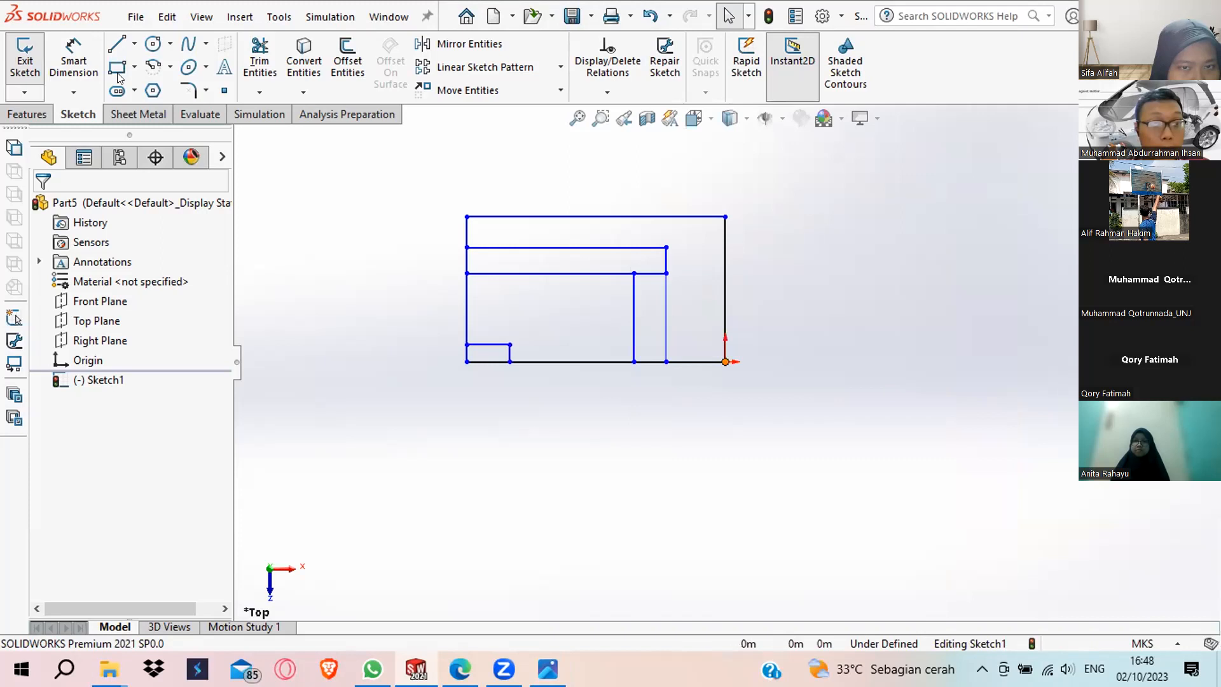
{"action": "left_click", "coordinate": [725, 361]}
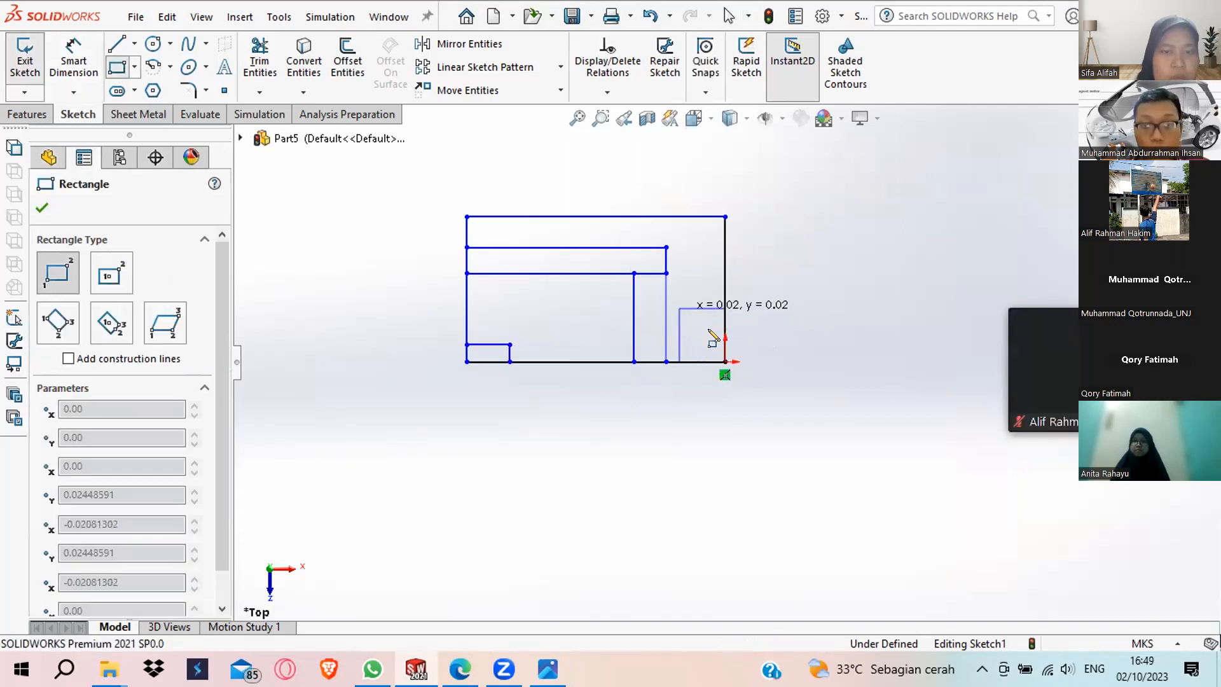
{"action": "left_click", "coordinate": [679, 309]}
{"action": "key", "text": "Escape"}
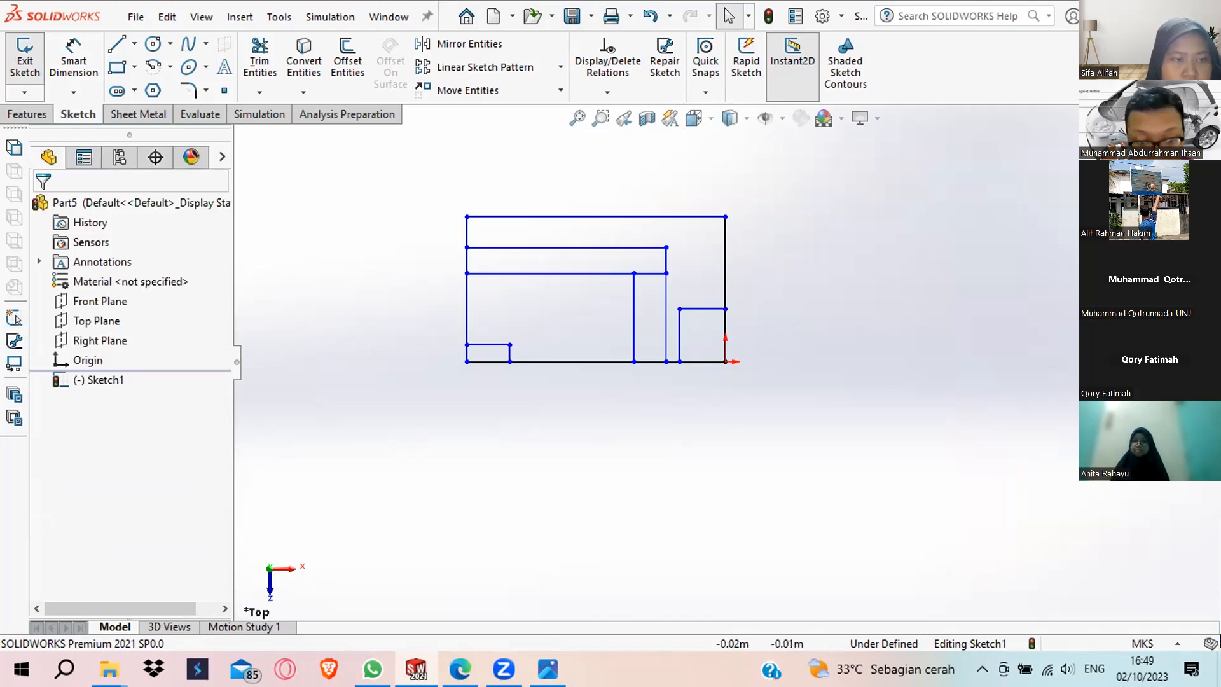
Check the 3.3 drawing and dimension the distance between the groove's right edge and the outline's right edge.
{"action": "left_click", "coordinate": [548, 668]}
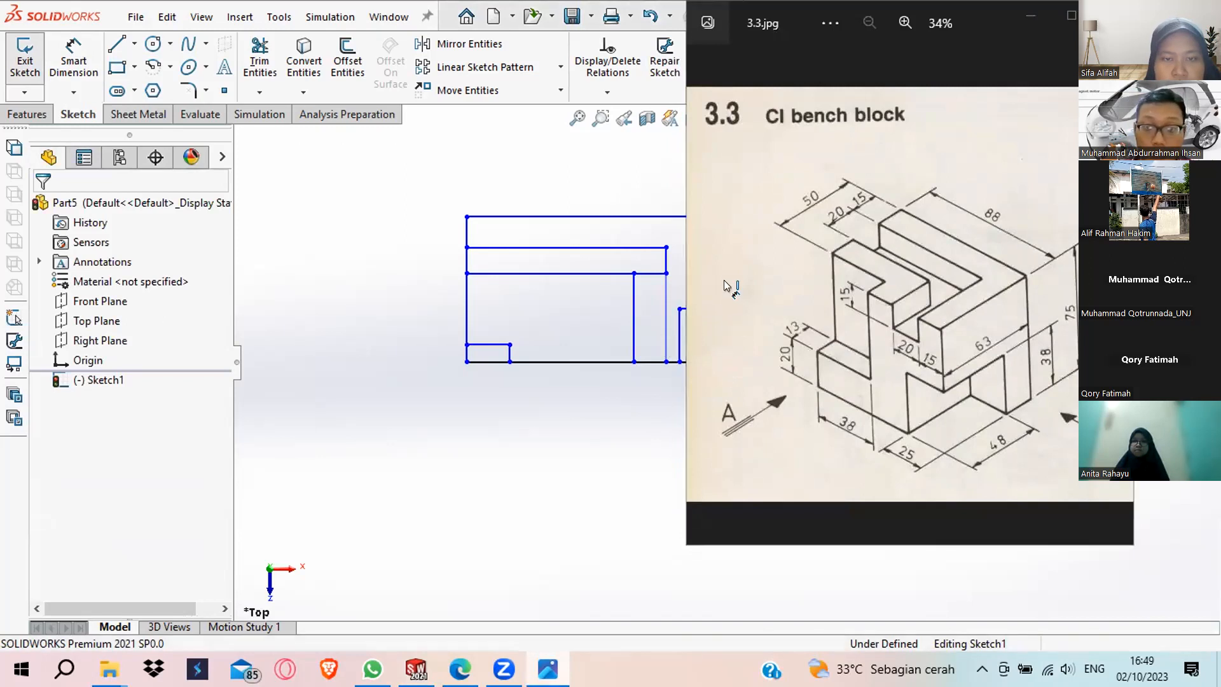
{"action": "key", "text": "super+Down"}
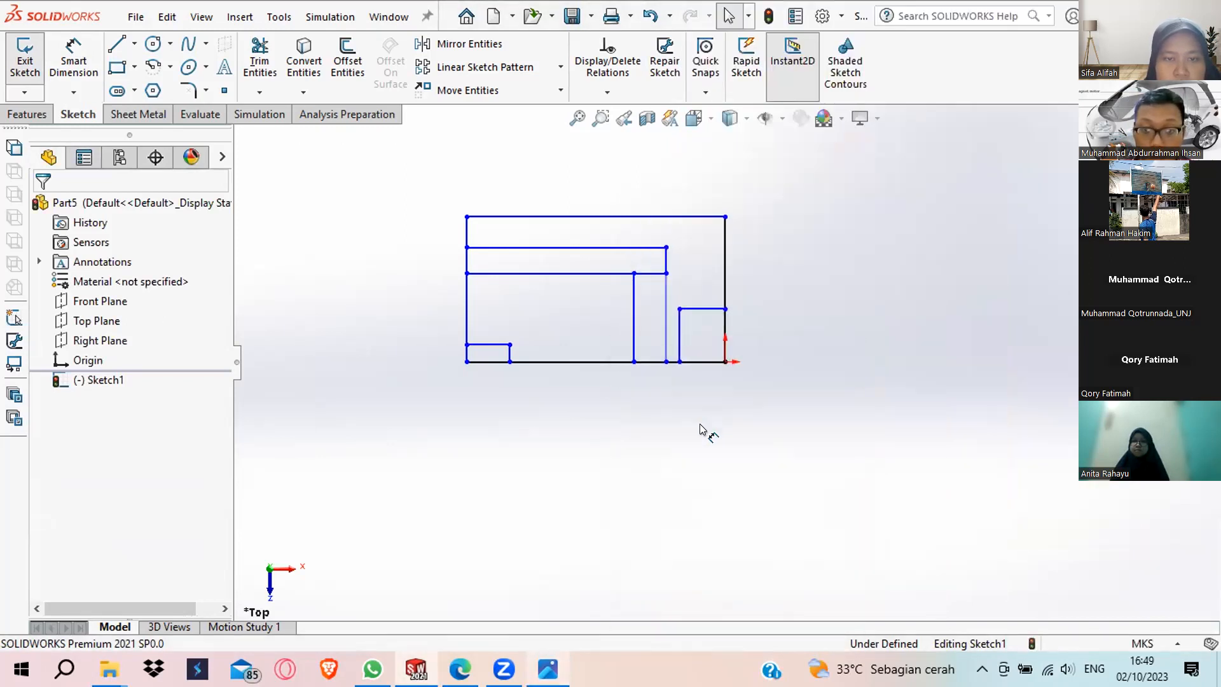
{"action": "left_click", "coordinate": [700, 430]}
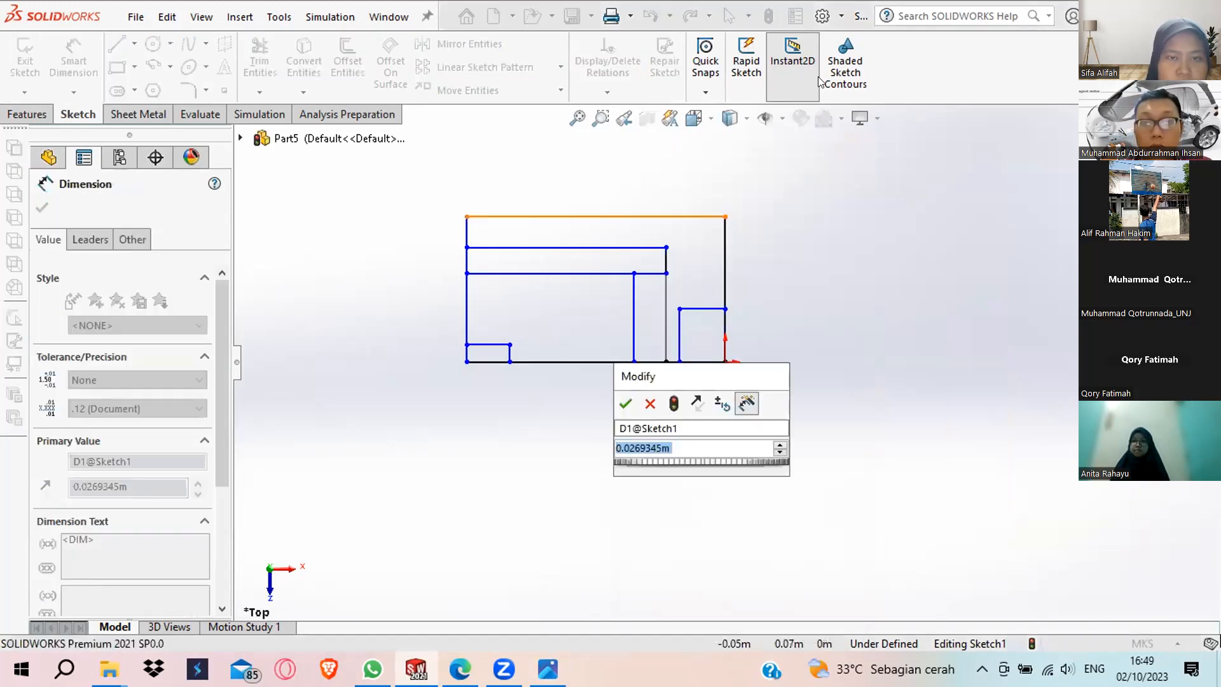
{"action": "key", "text": "Return"}
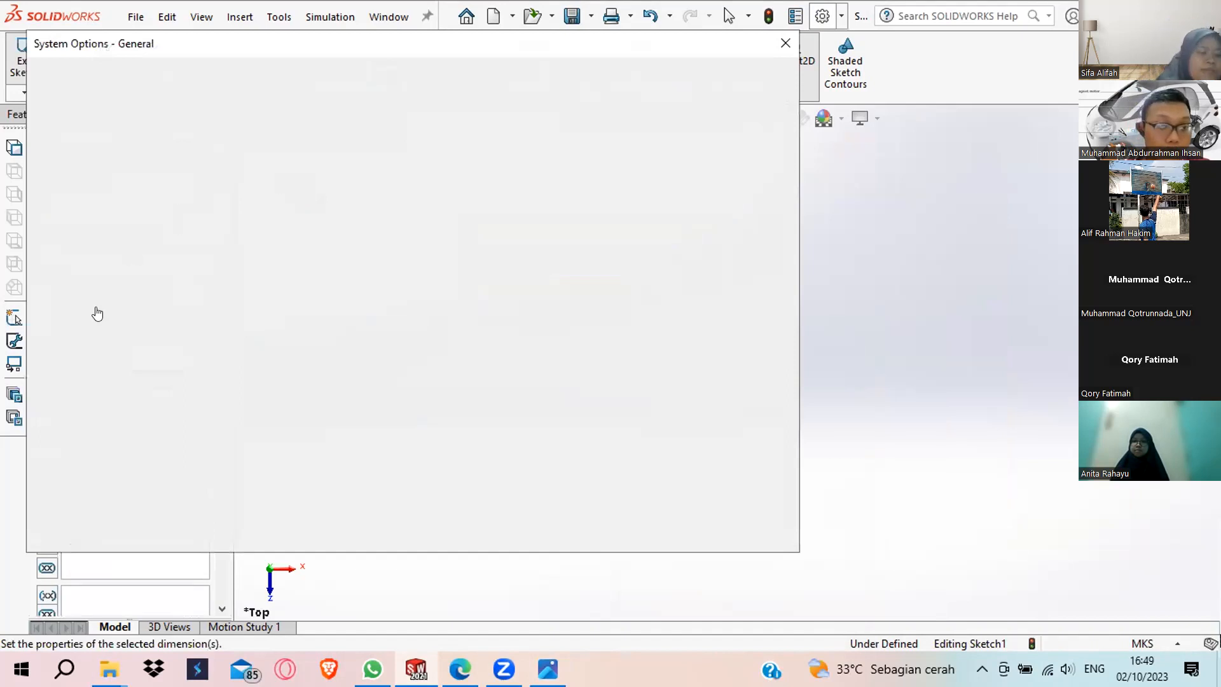
Change the document's unit system to MMGS (millimeter, gram, second).
{"action": "left_click", "coordinate": [175, 78]}
{"action": "left_click", "coordinate": [62, 230]}
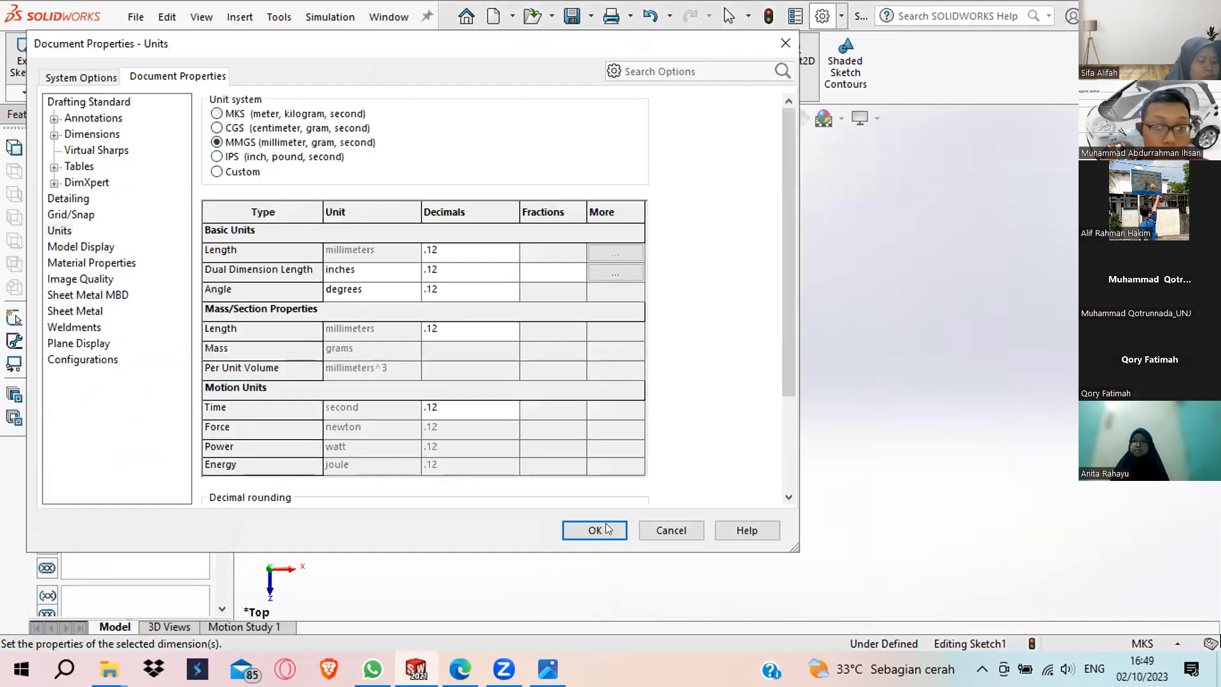
{"action": "key", "text": "Return"}
Set the distance between the groove's right edge and the outline's right edge to 15 mm.
{"action": "left_click", "coordinate": [703, 420]}
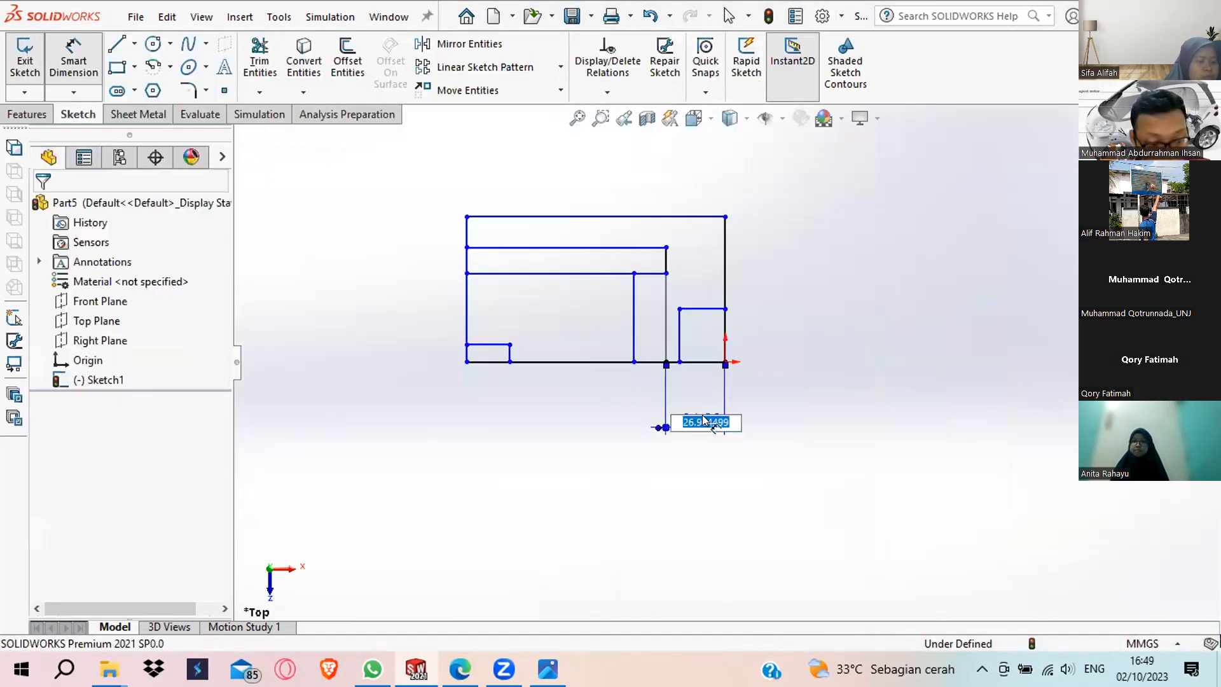
{"action": "type", "text": "15"}
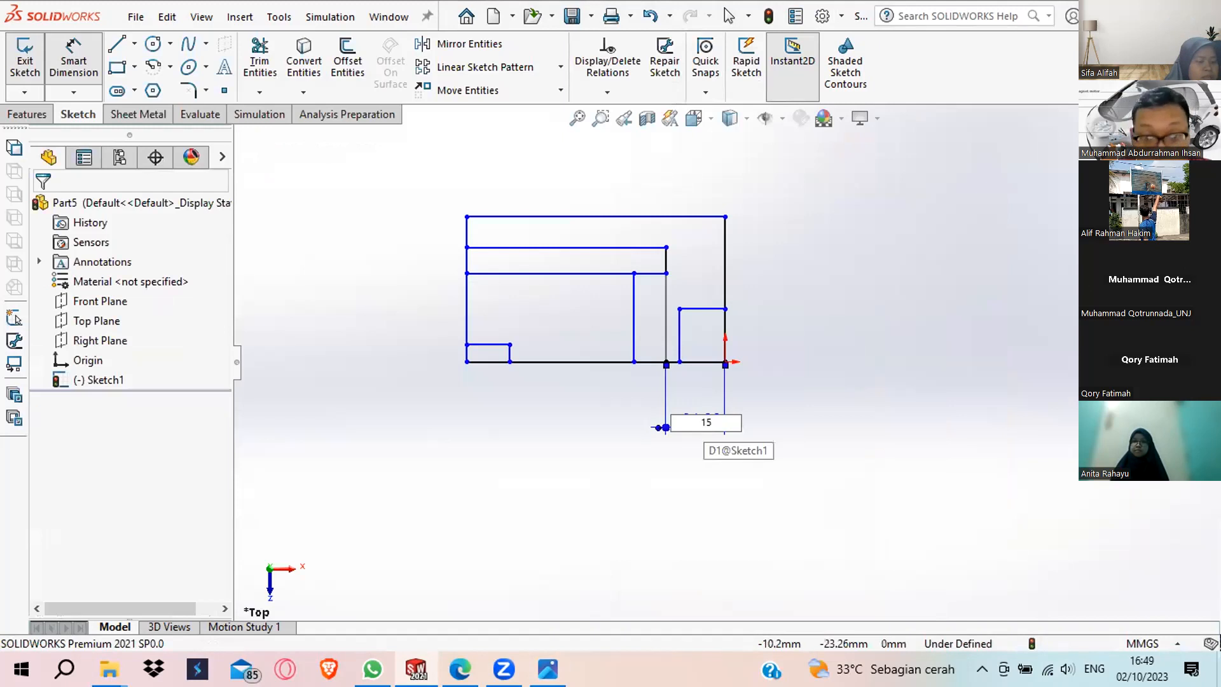
{"action": "key", "text": "Return"}
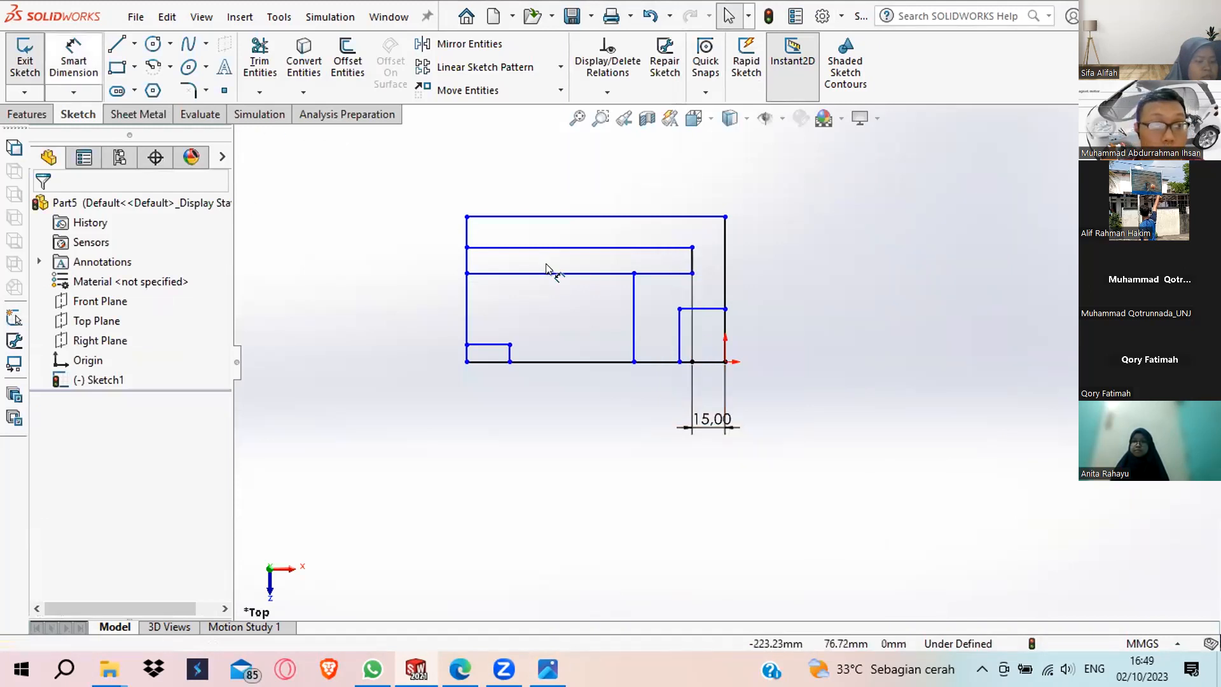
Dimension the width of the groove's vertical leg as 20 mm.
{"action": "left_click", "coordinate": [634, 321]}
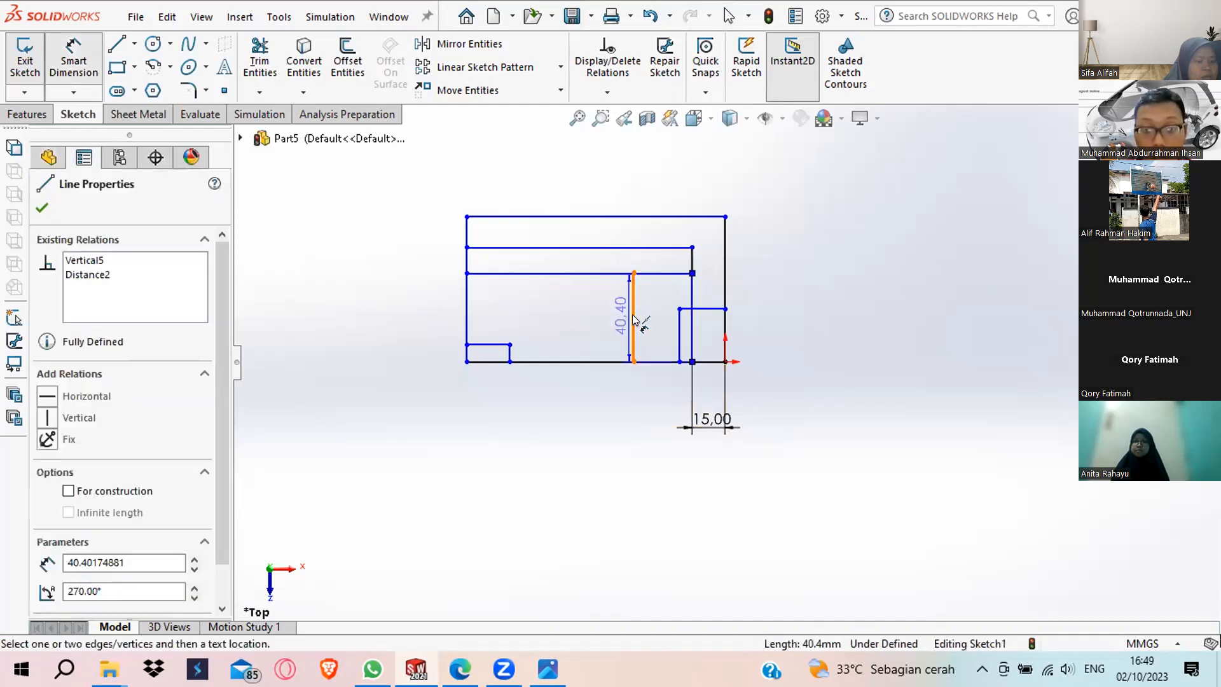
{"action": "left_click", "coordinate": [692, 331]}
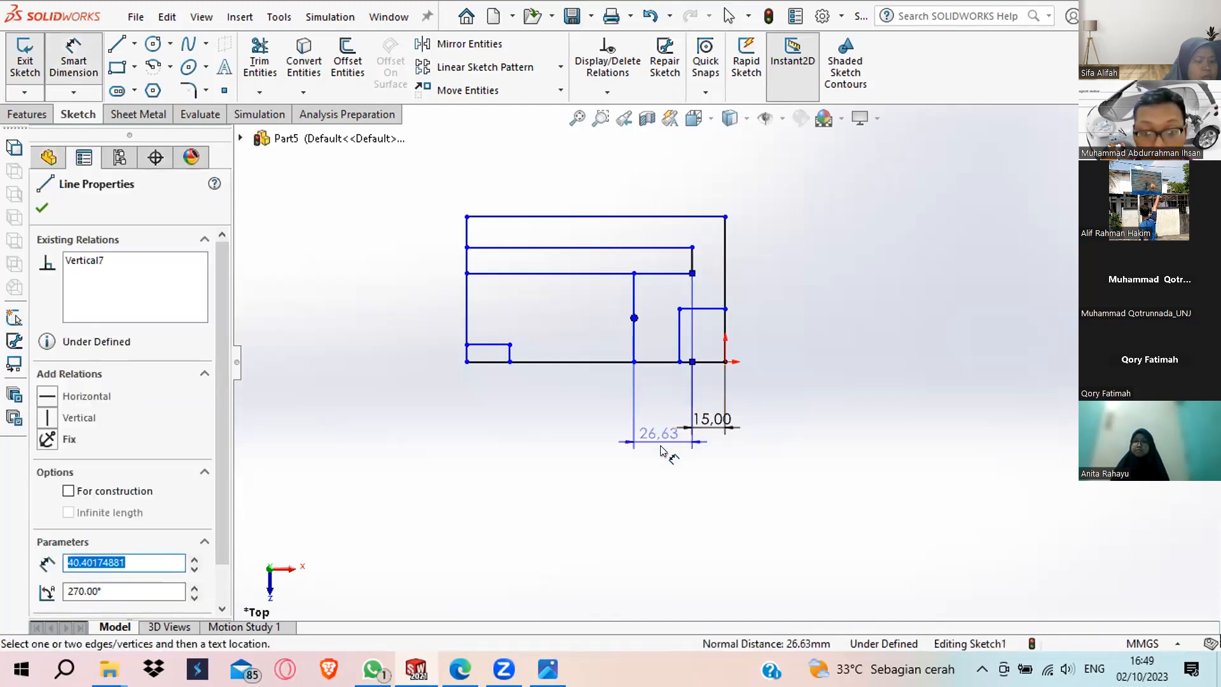
{"action": "left_click", "coordinate": [661, 450]}
{"action": "type", "text": "20"}
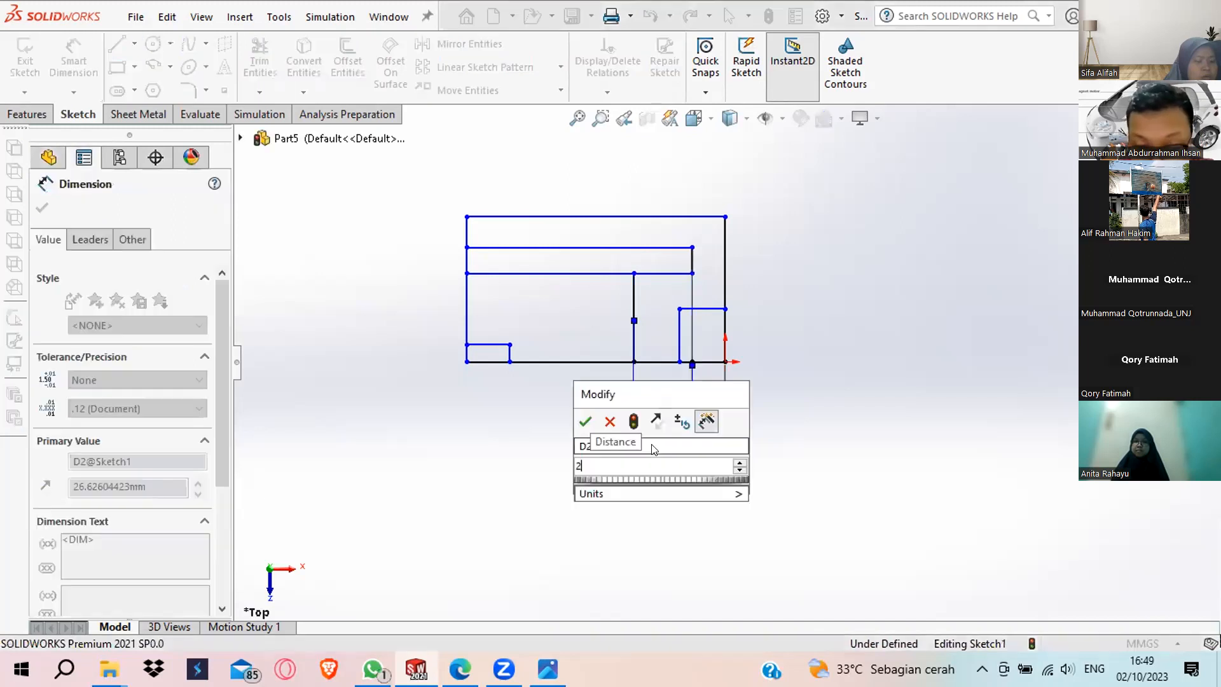
{"action": "key", "text": "Return"}
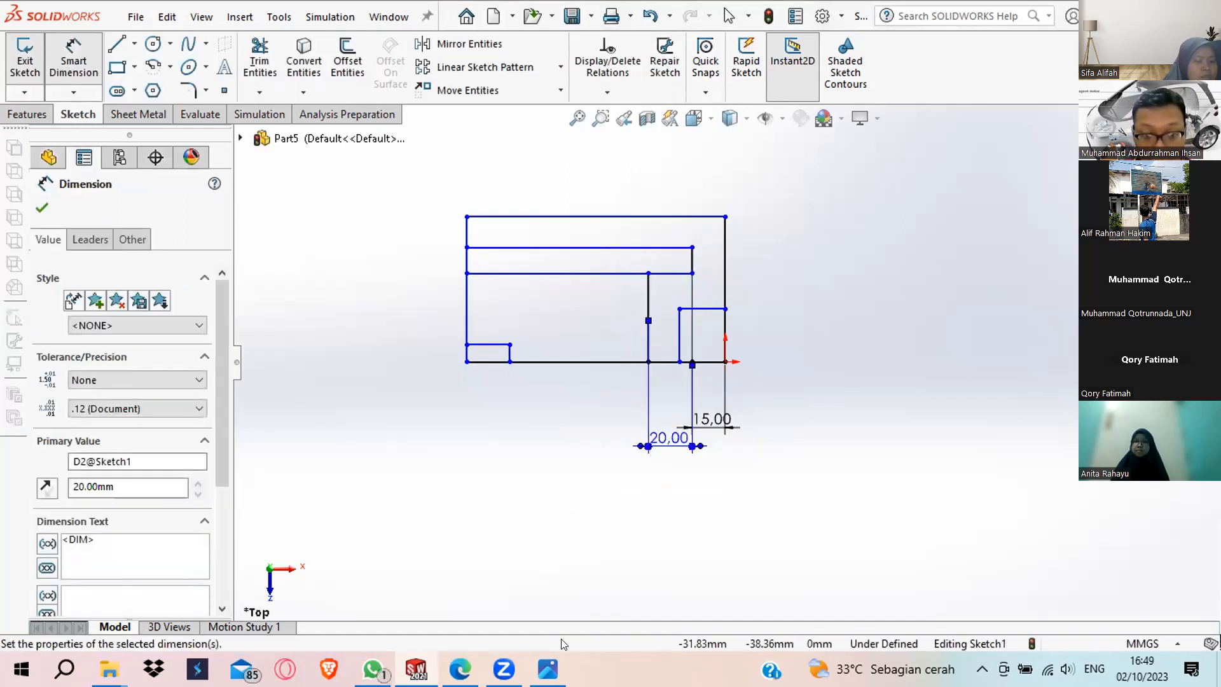
Check the drawing and dimension the distance from the outline's upper edge to the groove's upper edge as 15 mm.
{"action": "key", "text": "alt+Tab"}
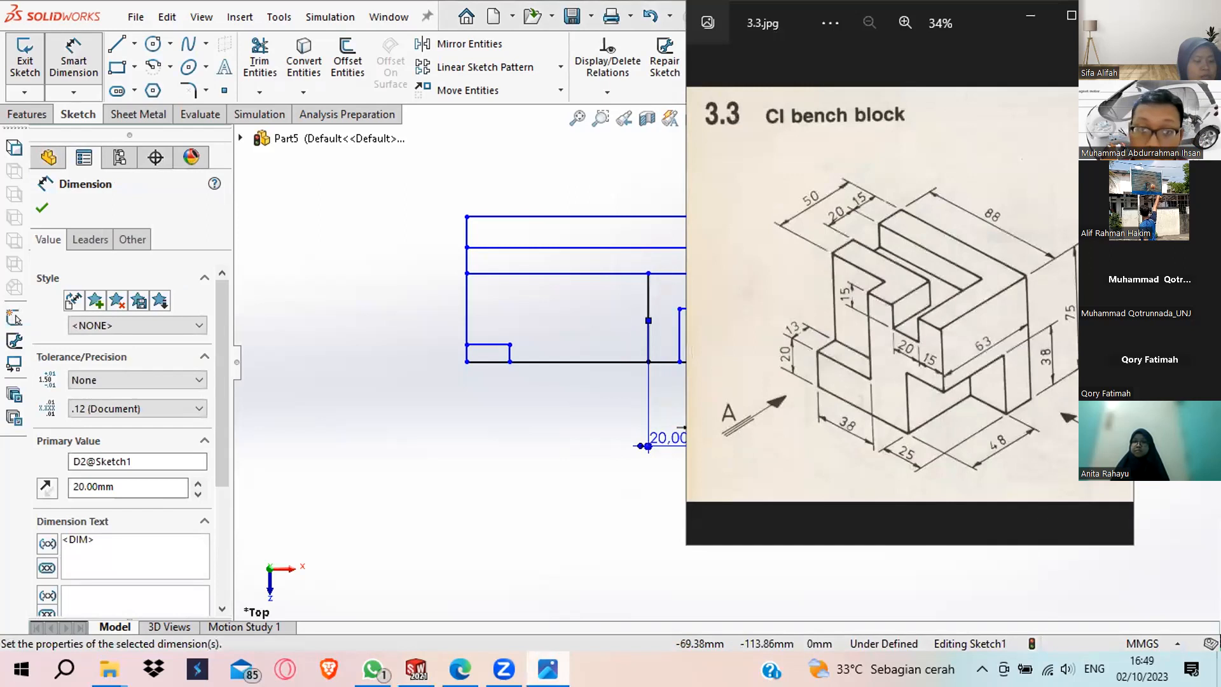
{"action": "key", "text": "alt+Tab"}
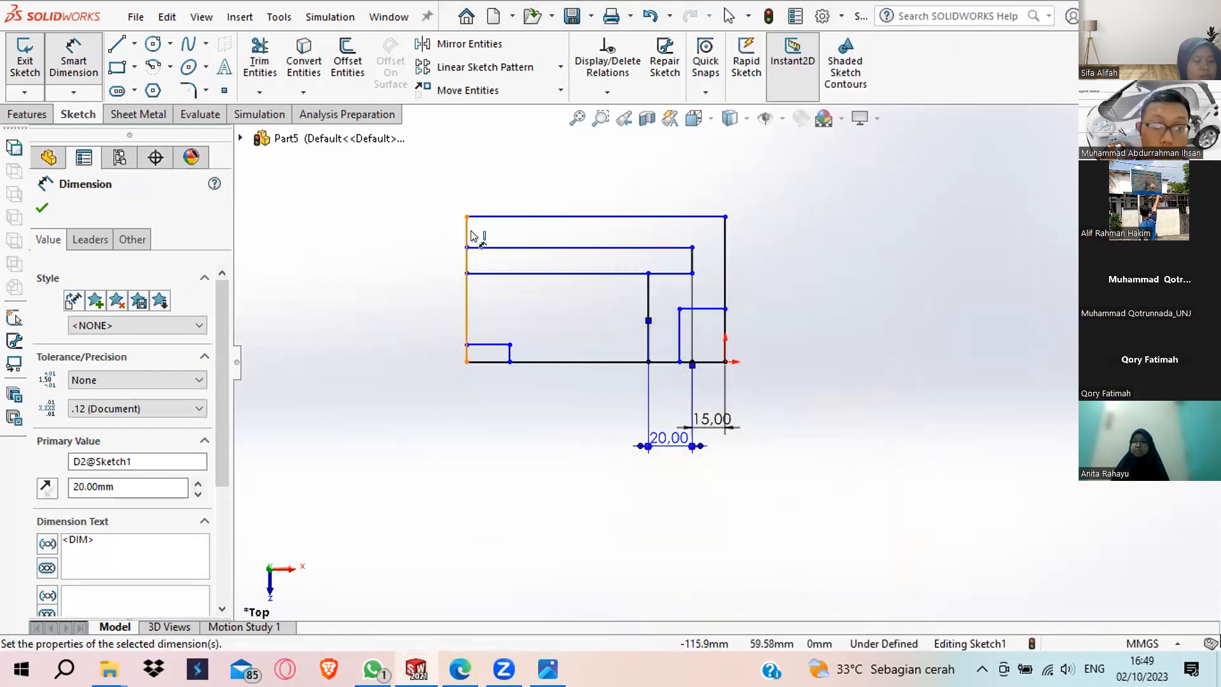
{"action": "left_click", "coordinate": [458, 248]}
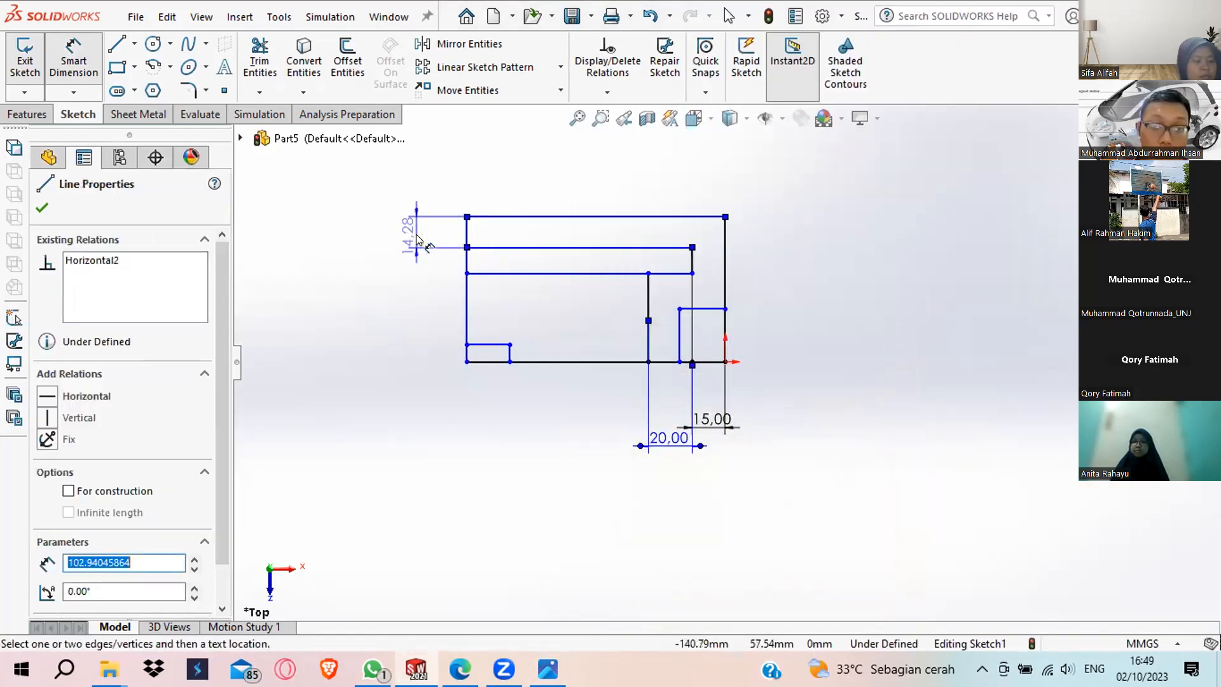
{"action": "left_click", "coordinate": [410, 239]}
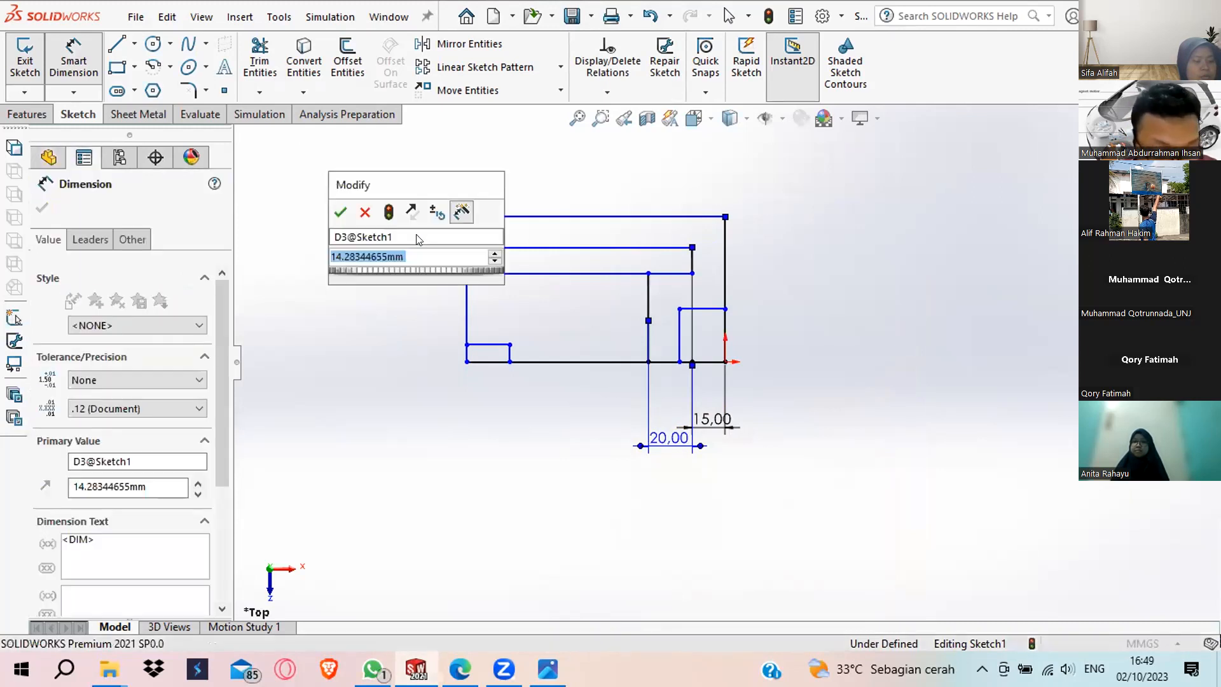
{"action": "type", "text": "15"}
{"action": "key", "text": "Return"}
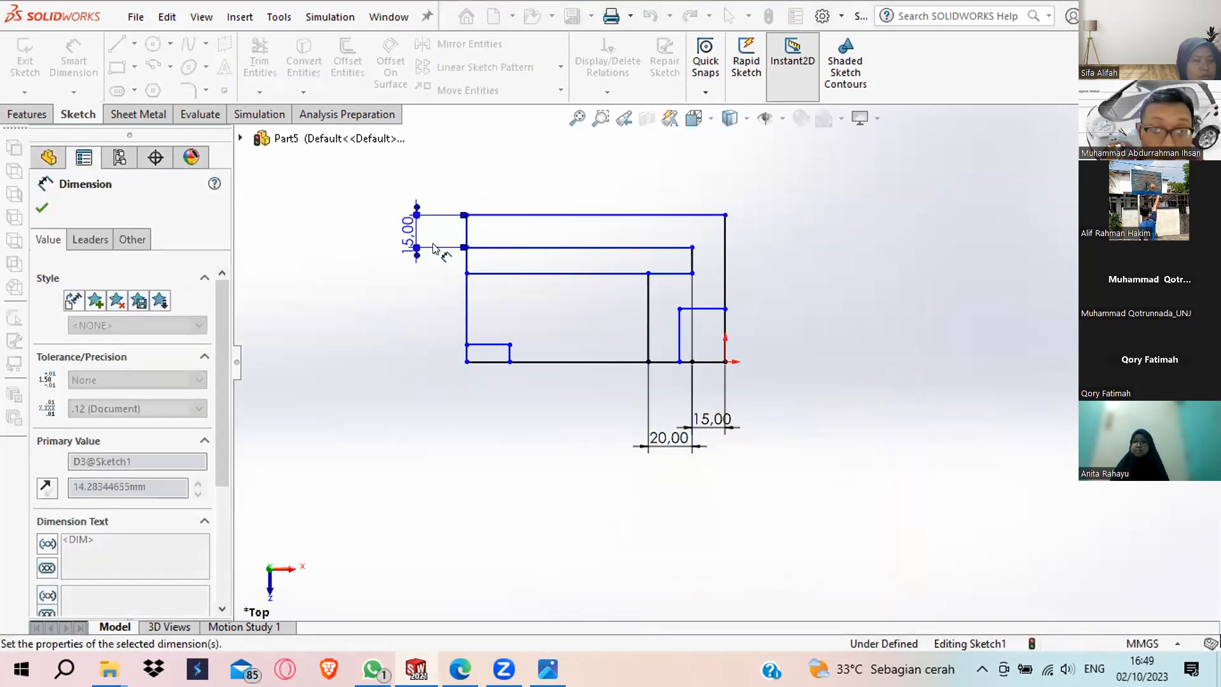
Dimension the width of the groove's horizontal leg as 20 mm.
{"action": "left_click", "coordinate": [536, 249]}
{"action": "left_click", "coordinate": [537, 274]}
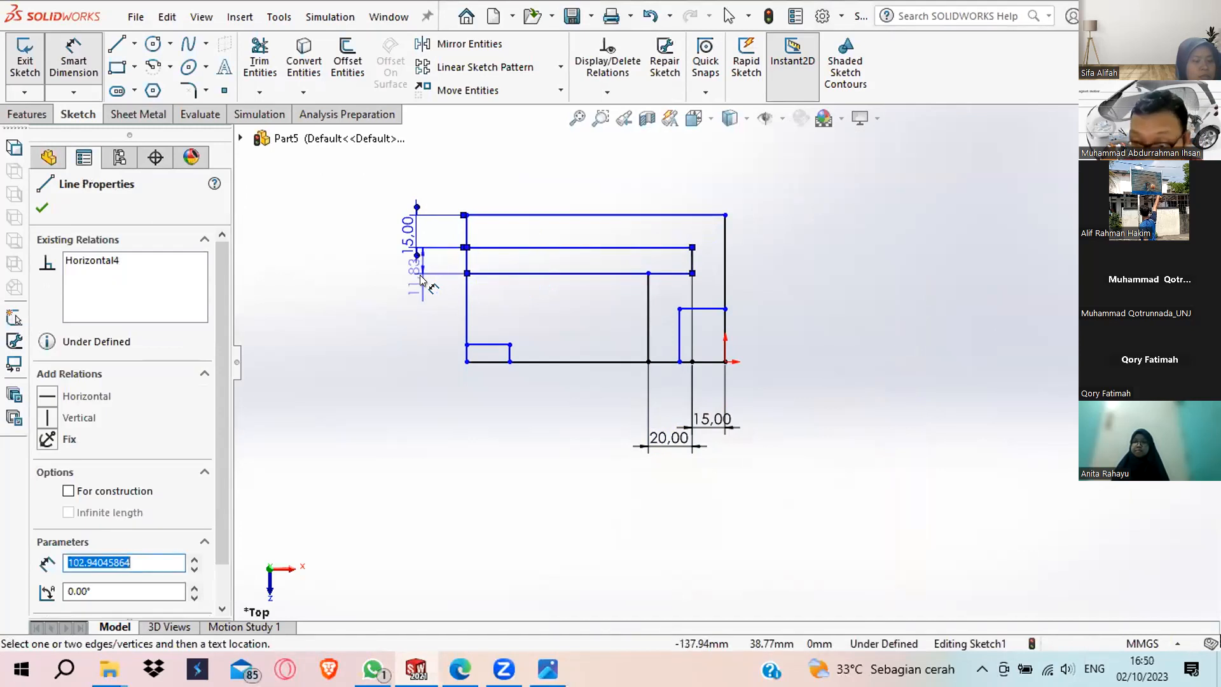
{"action": "left_click", "coordinate": [419, 279]}
{"action": "type", "text": "2"}
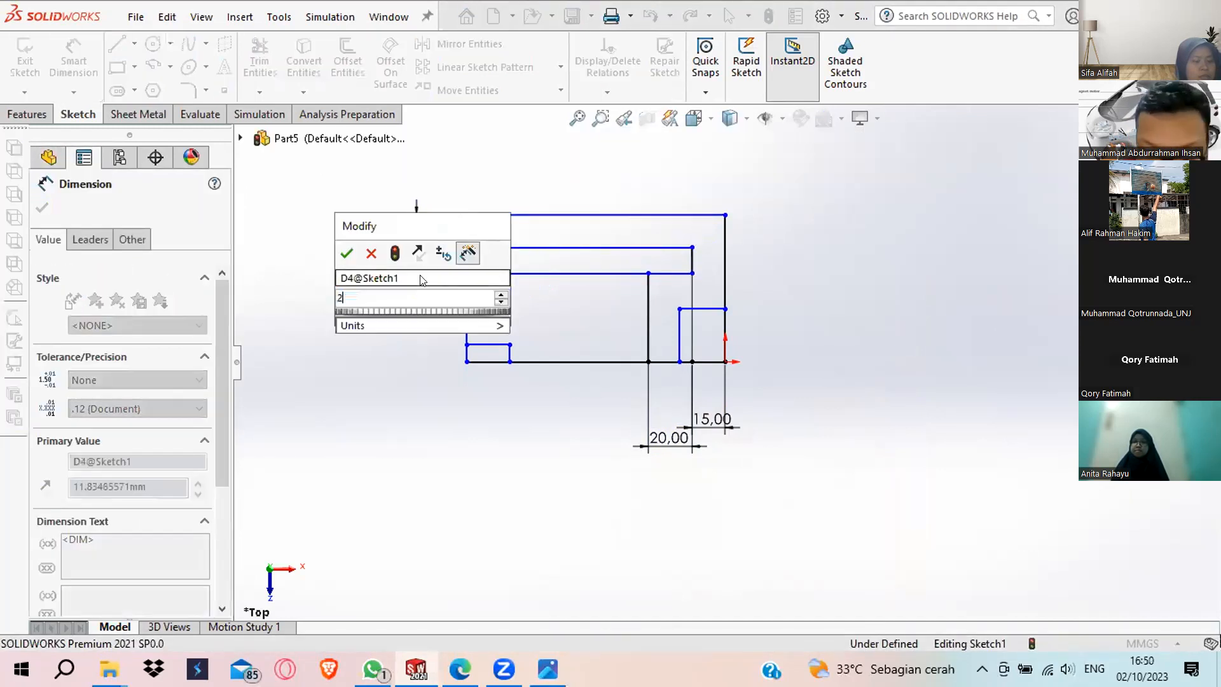
{"action": "type", "text": "0"}
{"action": "key", "text": "Return"}
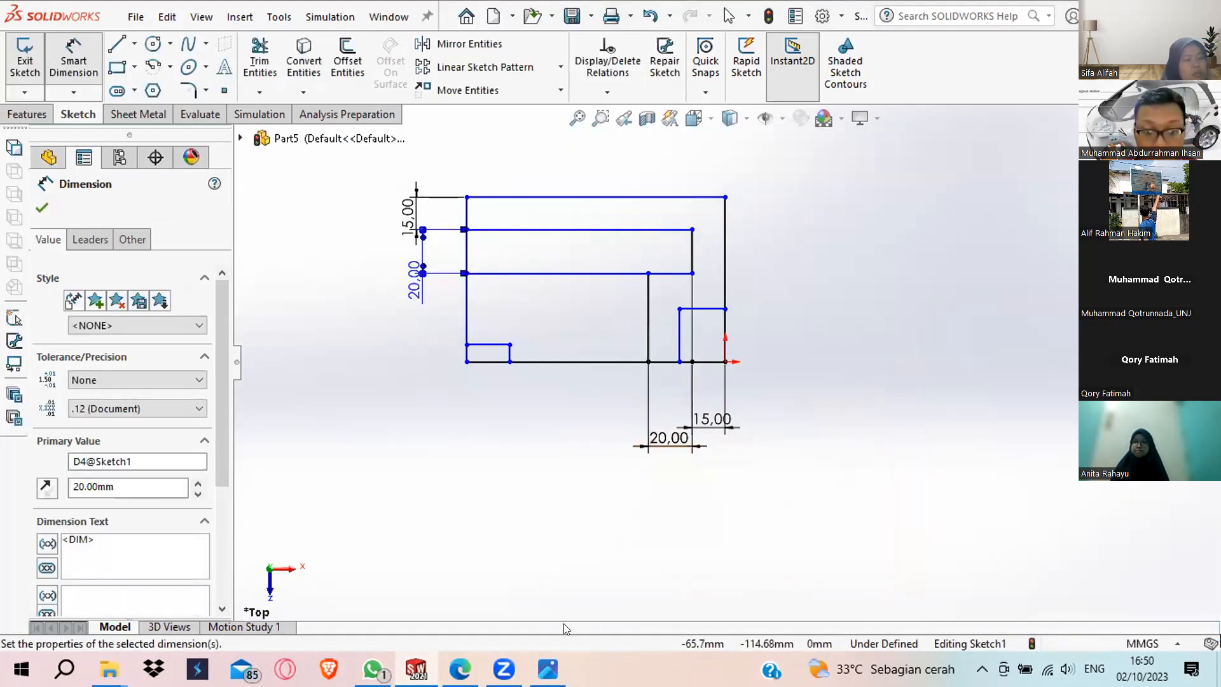
Dimension the outline's left edge as 13+50 mm (63 mm) for the overall depth, consulting the 3.3 drawing.
{"action": "left_click", "coordinate": [547, 669]}
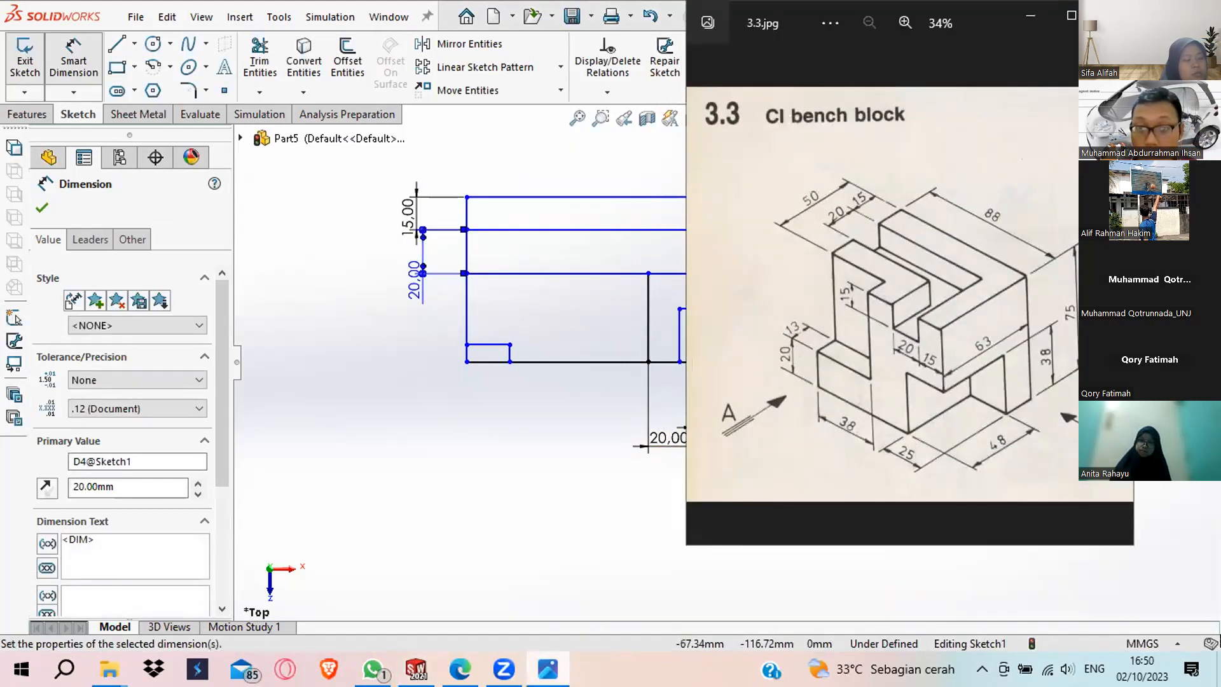
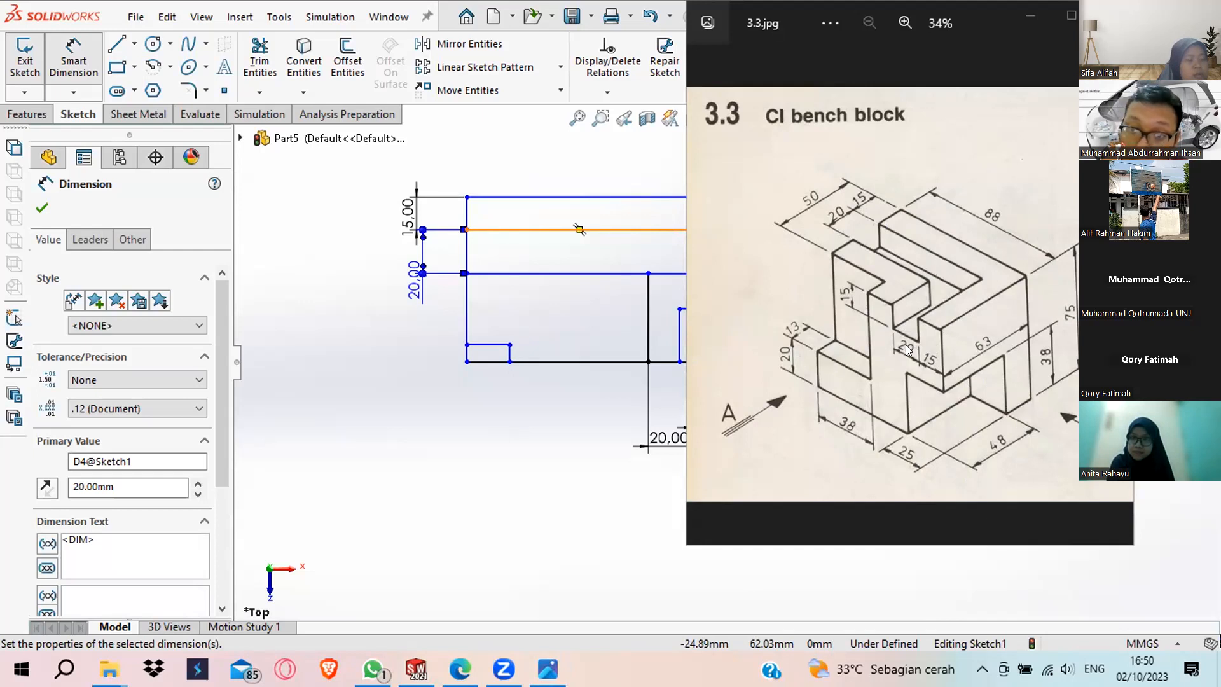
{"action": "scroll", "coordinate": [890, 293], "scroll_direction": "up", "scroll_amount": 1}
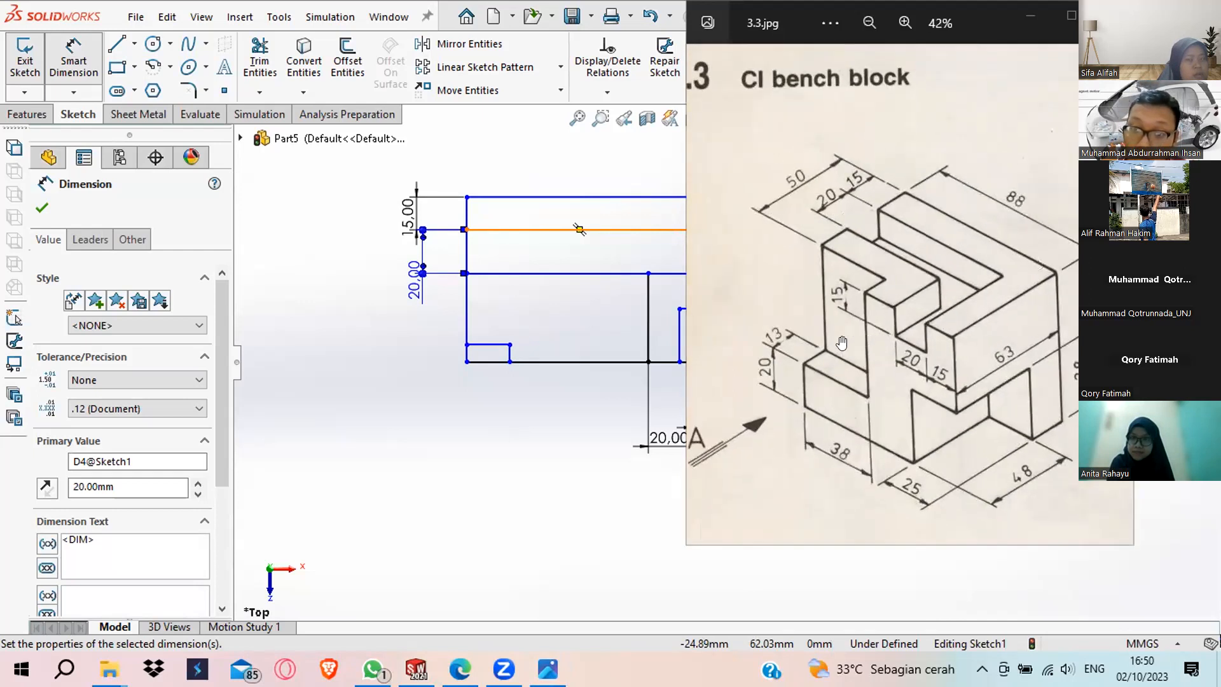
{"action": "scroll", "coordinate": [838, 367], "scroll_direction": "down", "scroll_amount": 1}
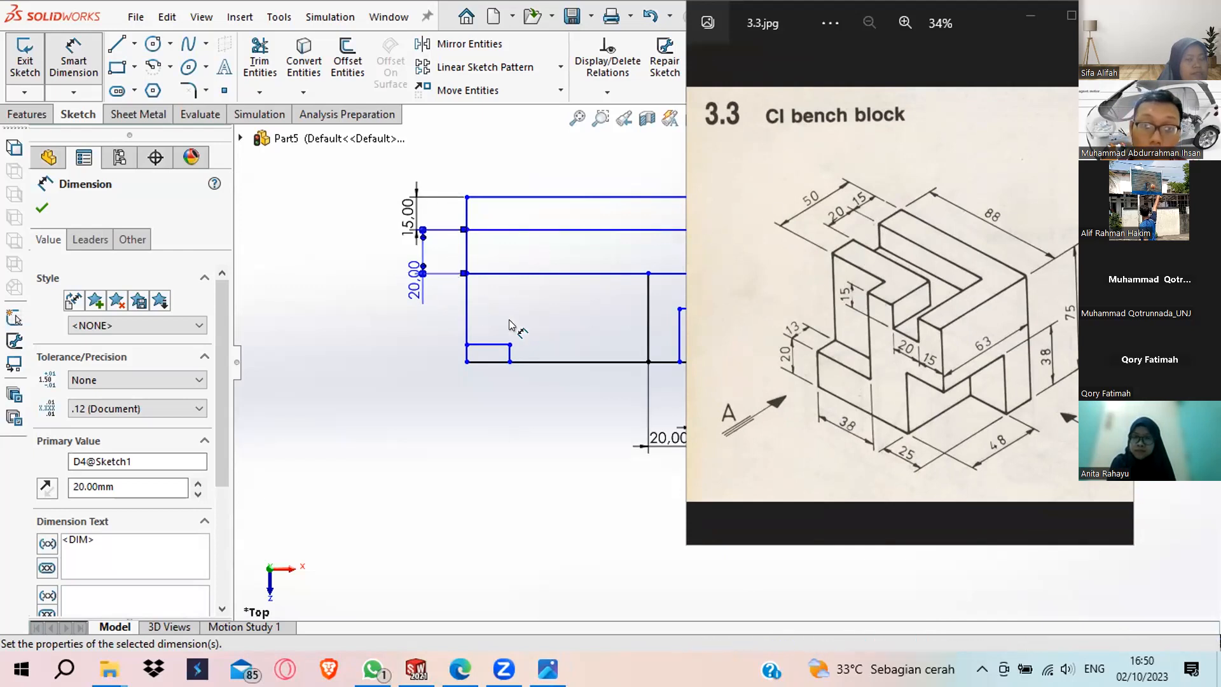
{"action": "left_click", "coordinate": [467, 299]}
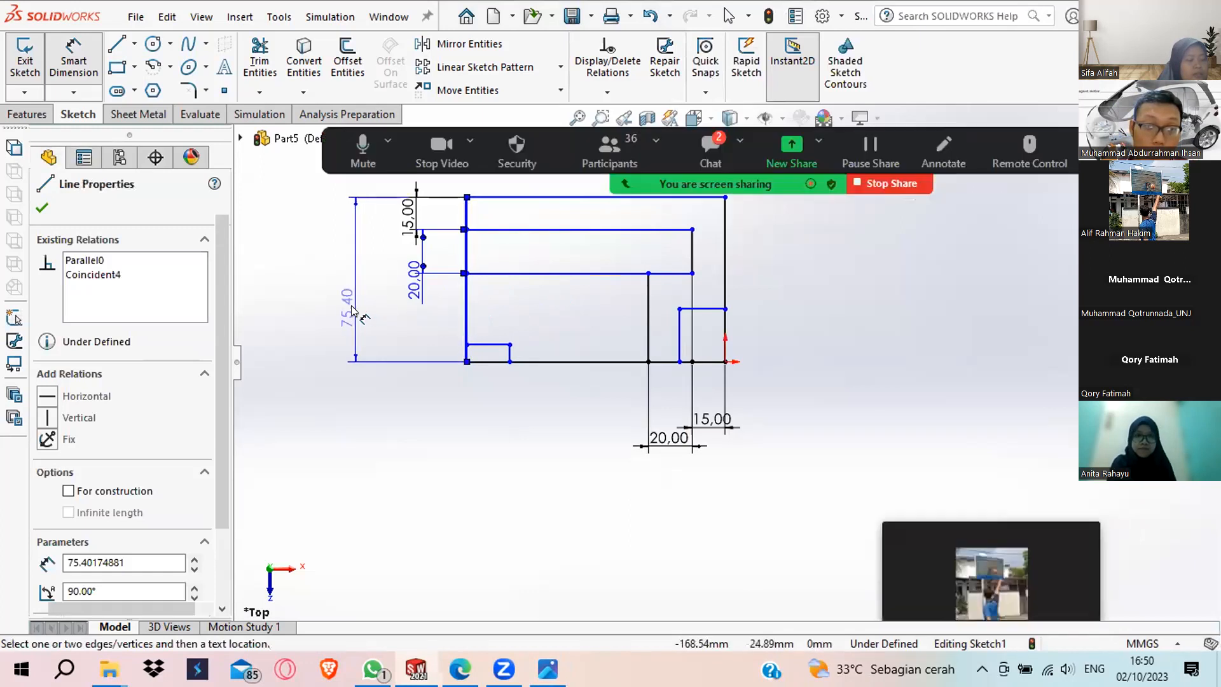
{"action": "left_click", "coordinate": [355, 316]}
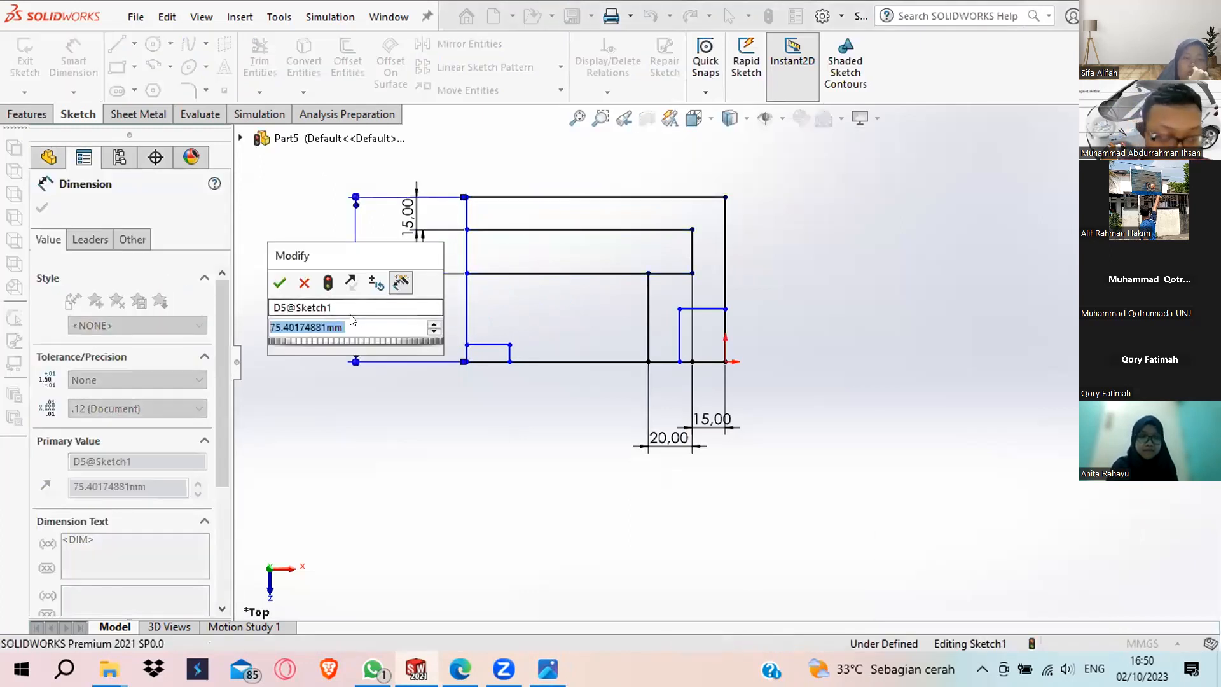
{"action": "type", "text": "13+"}
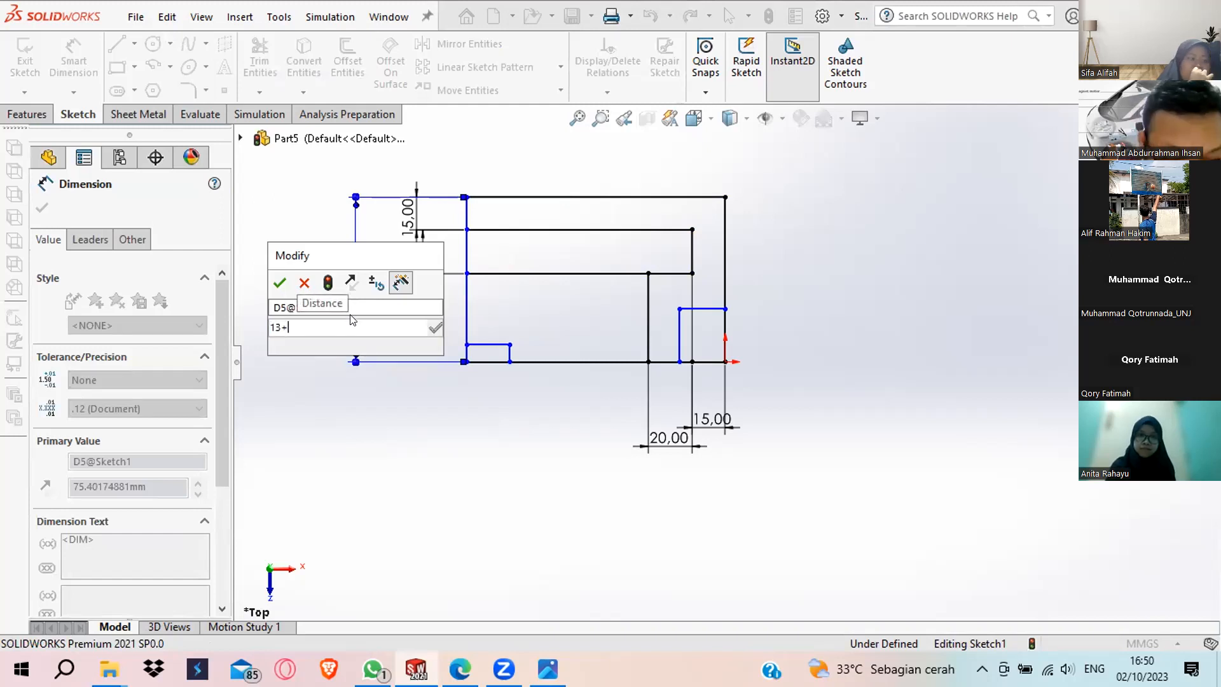
{"action": "type", "text": "50"}
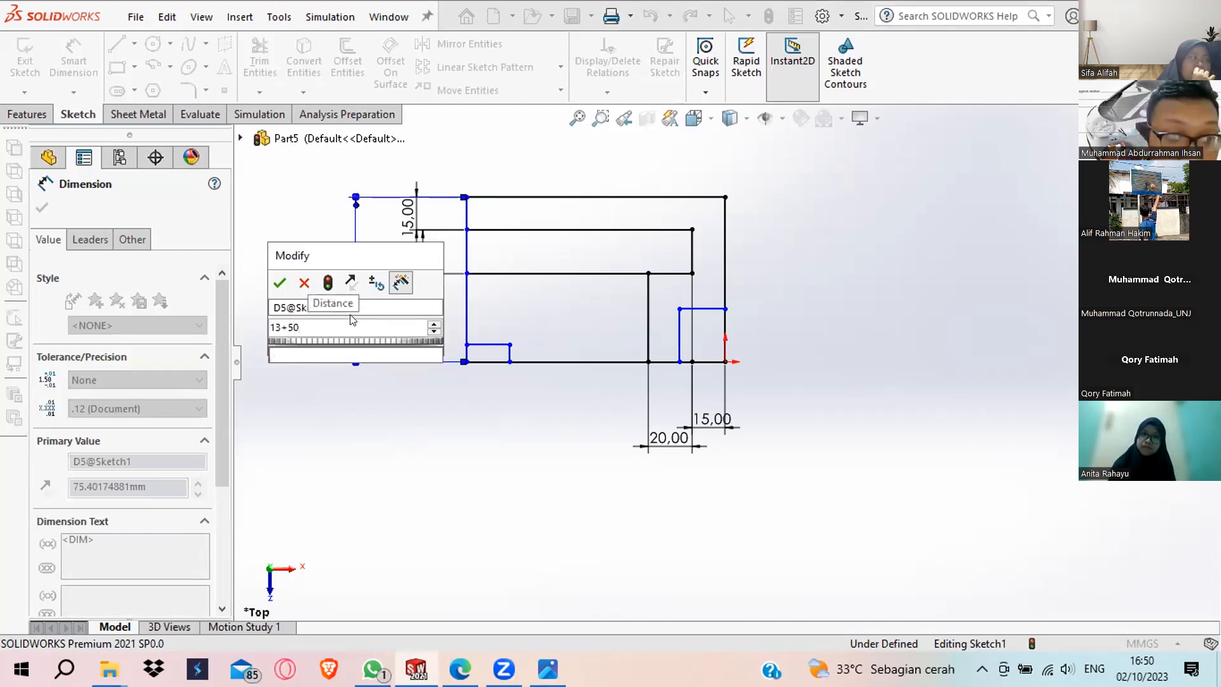
{"action": "key", "text": "Return"}
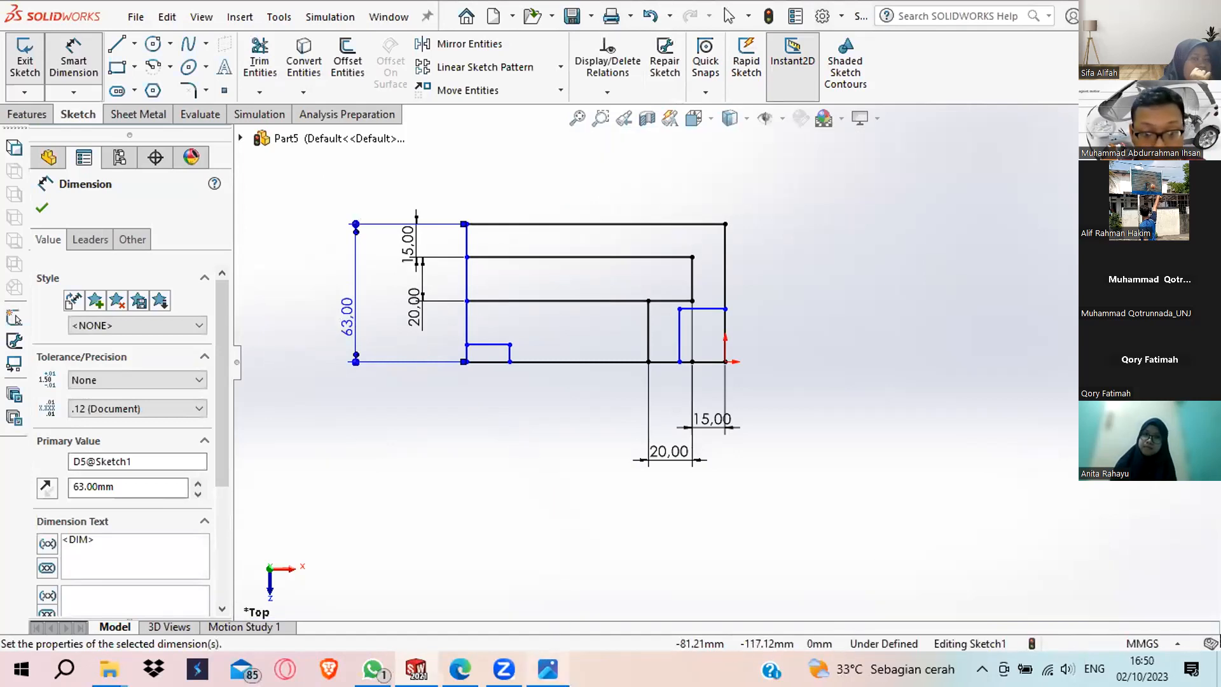
{"action": "left_click", "coordinate": [547, 669]}
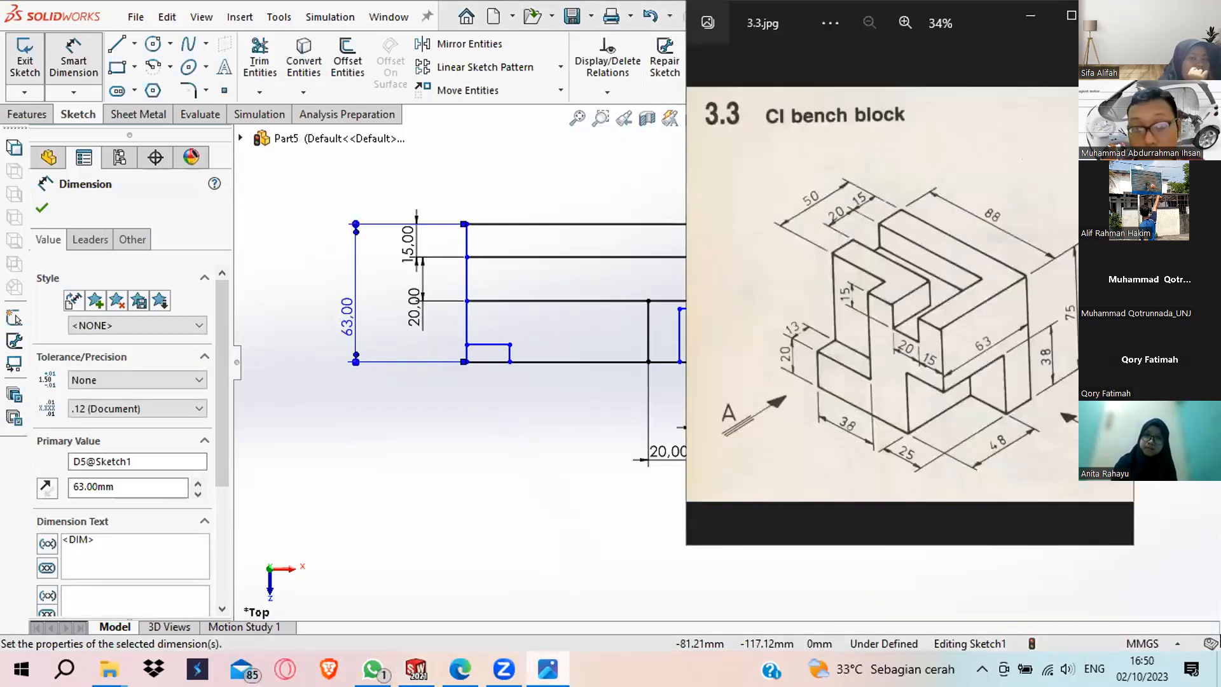
{"action": "left_click", "coordinate": [547, 669]}
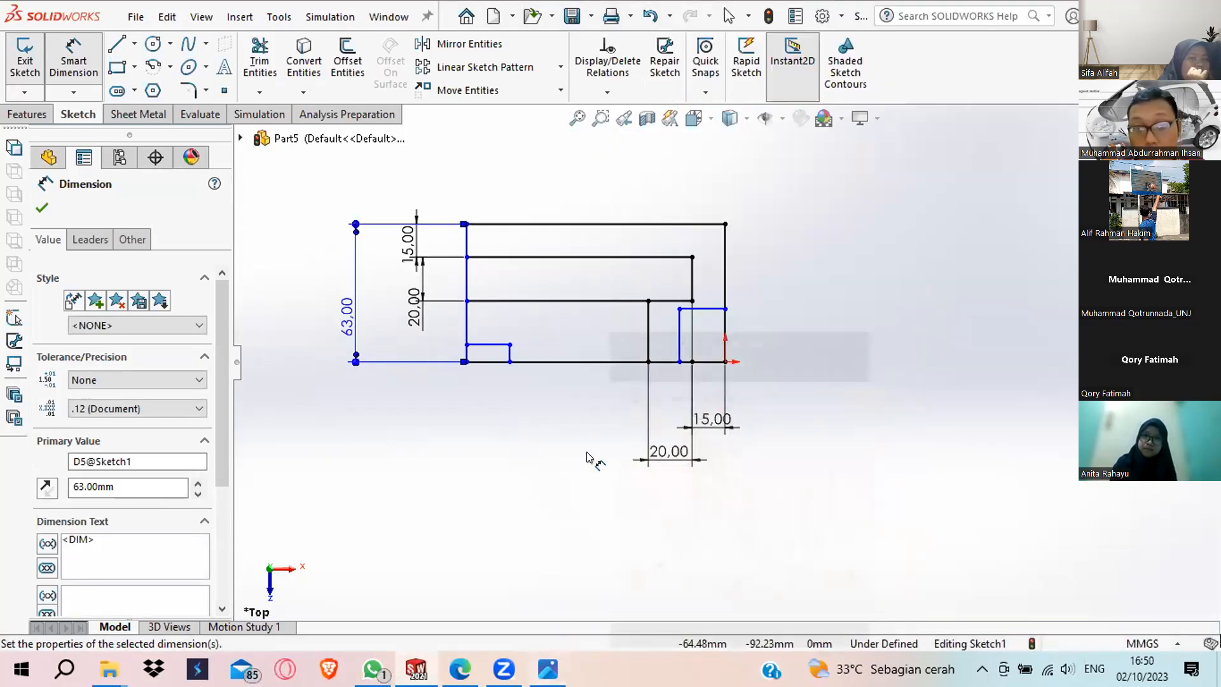
Dimension the outline's upper edge as 88 mm for the overall width.
{"action": "left_click", "coordinate": [588, 221]}
{"action": "left_click", "coordinate": [581, 206]}
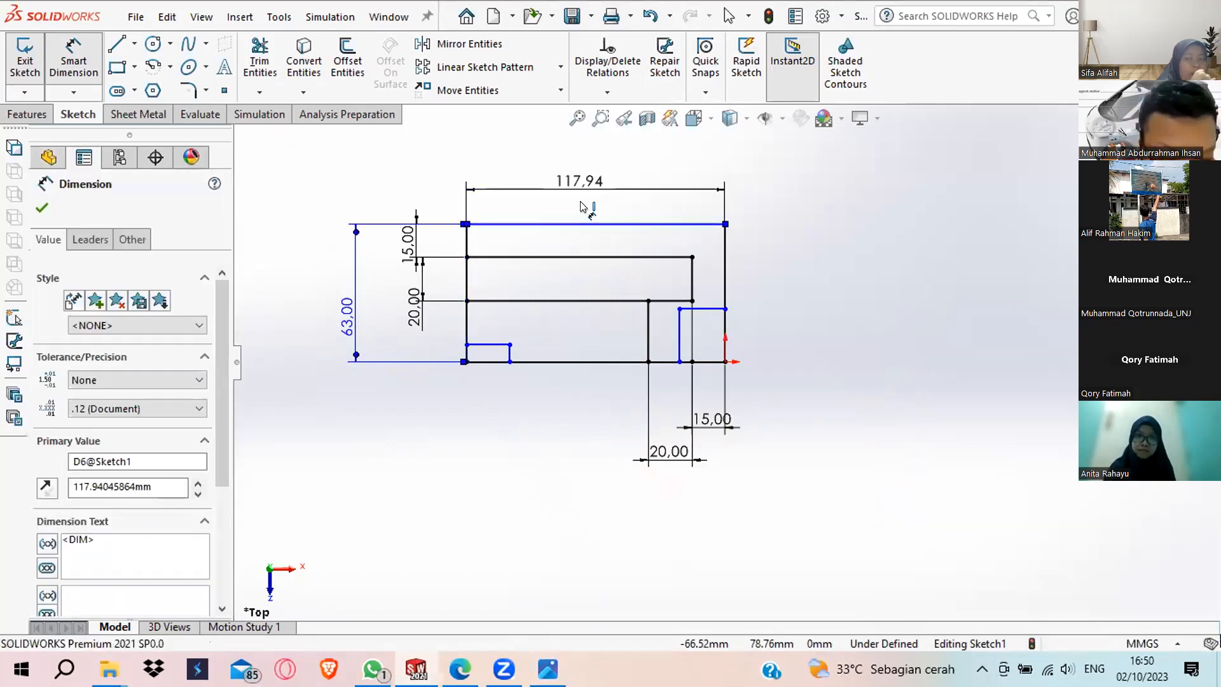
{"action": "type", "text": "88"}
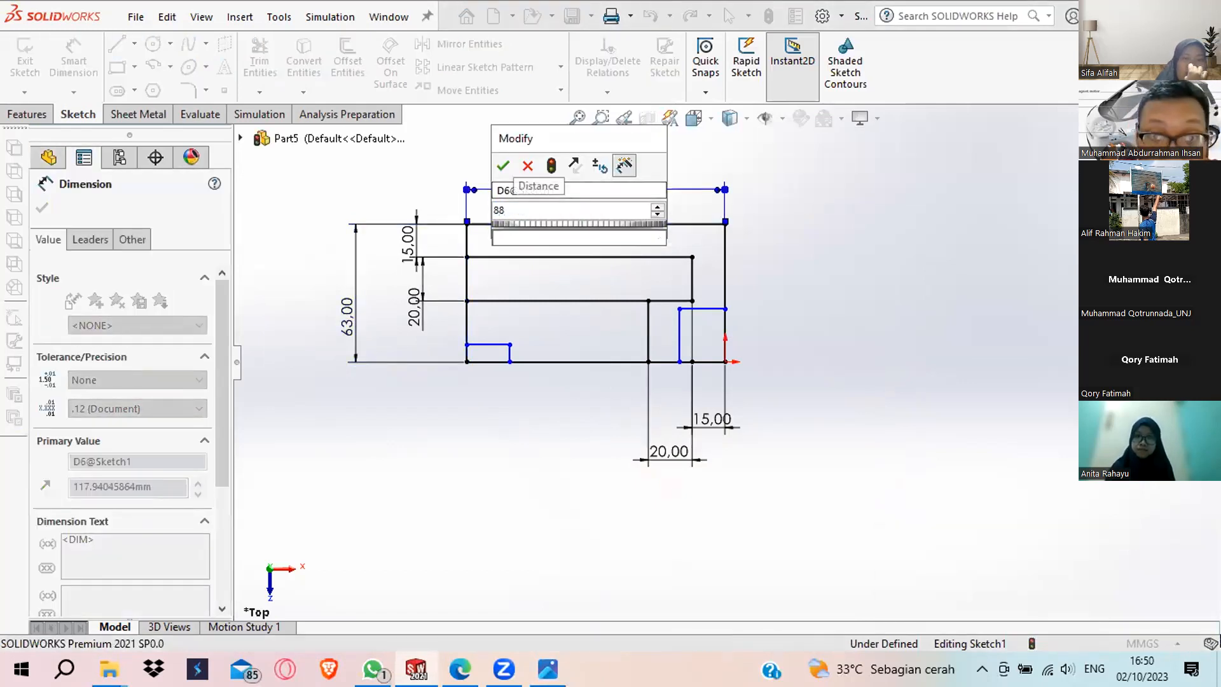
{"action": "key", "text": "Return"}
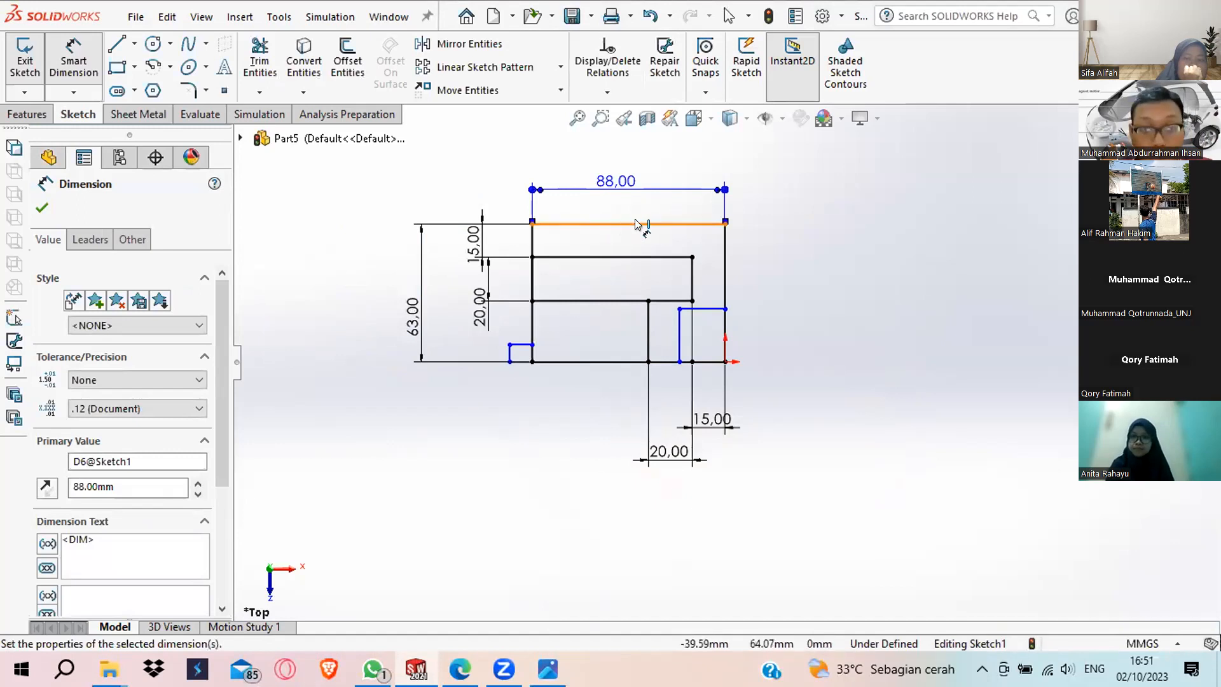
Move the free upper corner of the small lower-left rectangle inside the block outline and consult the 3.3 drawing for its dimensions.
{"action": "scroll", "coordinate": [640, 223], "scroll_direction": "up", "scroll_amount": 2}
{"action": "scroll", "coordinate": [474, 366], "scroll_direction": "down", "scroll_amount": 5}
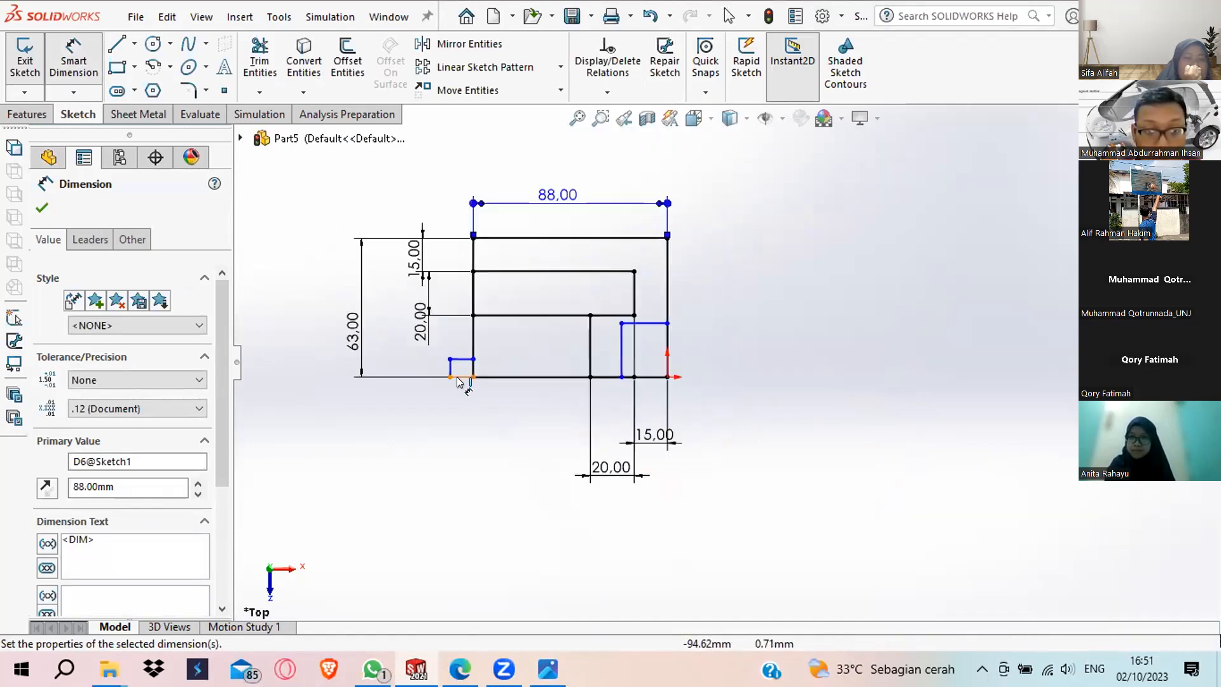
{"action": "left_click", "coordinate": [70, 58]}
{"action": "left_click_drag", "start_coordinate": [481, 359], "coordinate": [608, 361]}
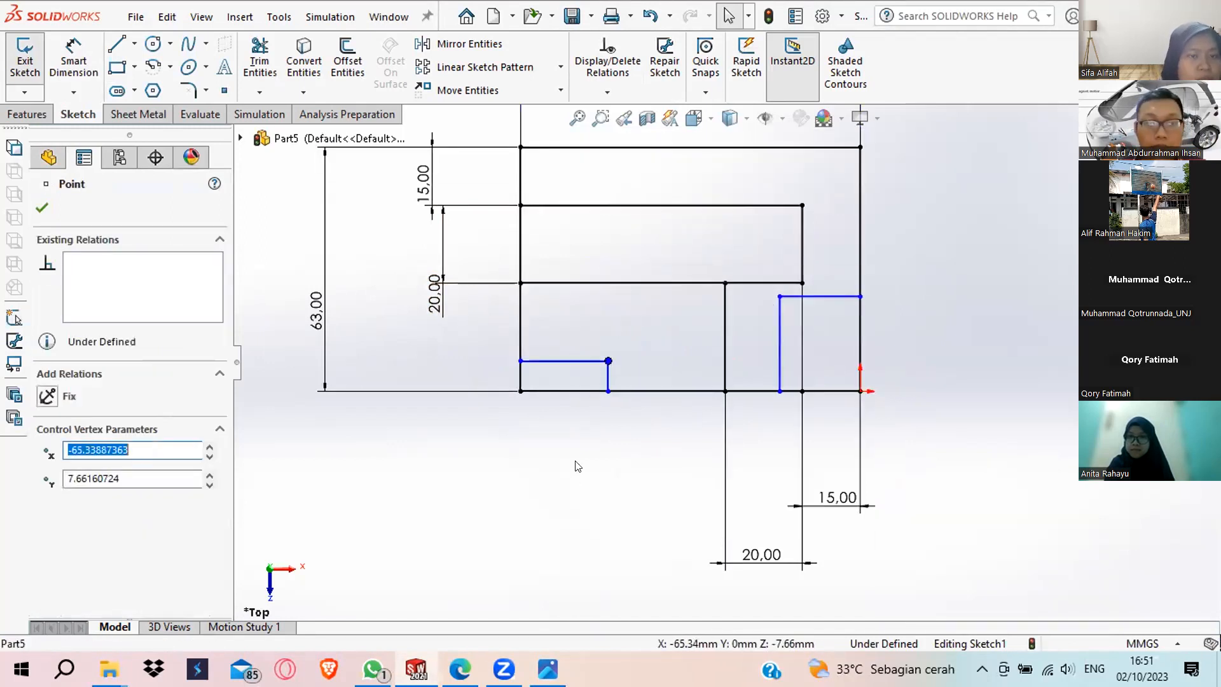
{"action": "left_click", "coordinate": [548, 668]}
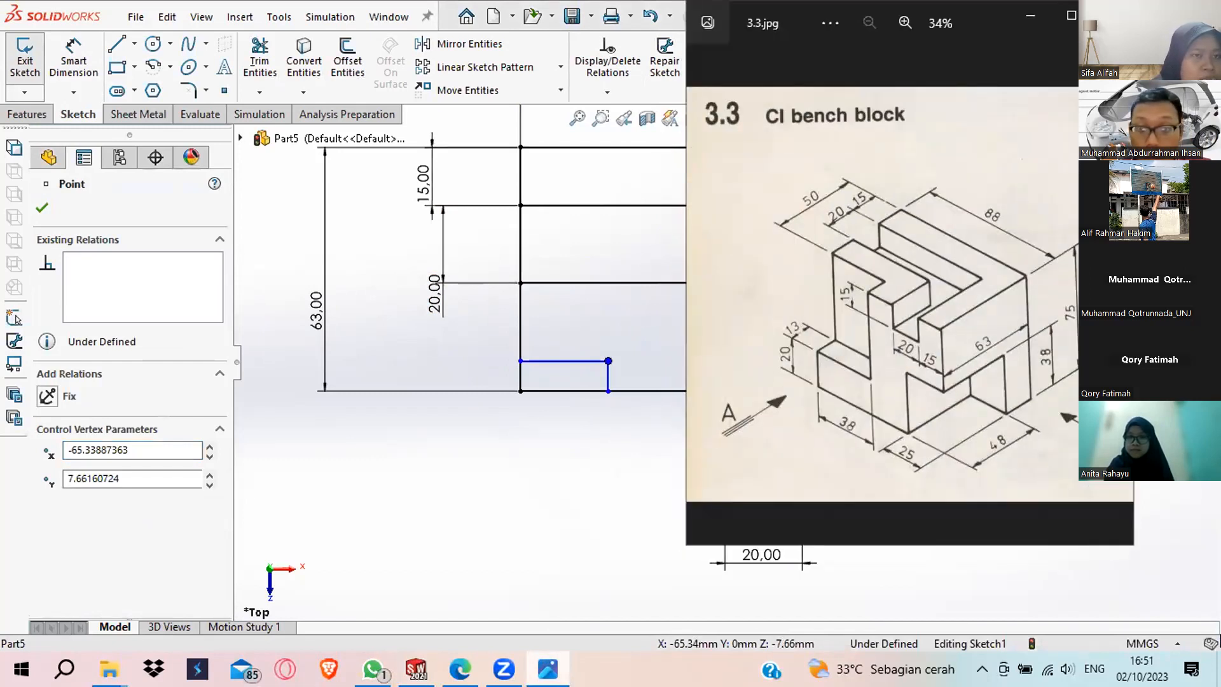
Dimension the height of the small rectangle in the sketch's lower-left corner to 13 mm.
{"action": "left_click", "coordinate": [88, 60]}
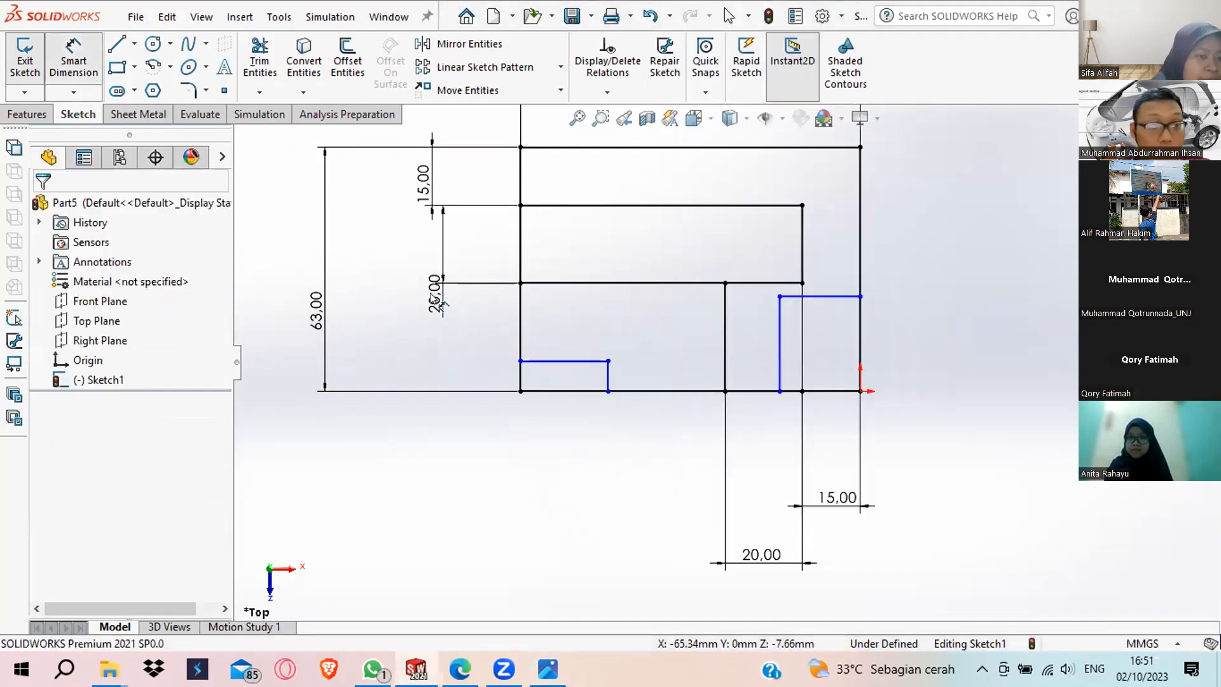
{"action": "left_click", "coordinate": [578, 391]}
{"action": "left_click", "coordinate": [563, 361]}
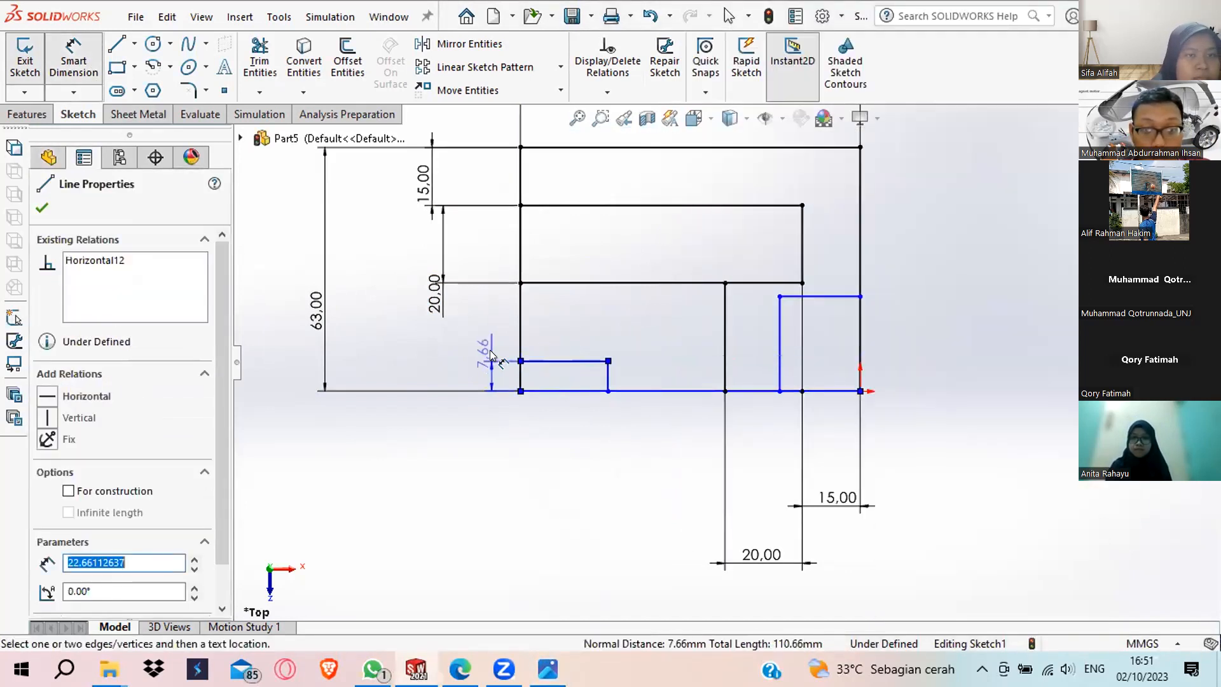
{"action": "left_click", "coordinate": [490, 354]}
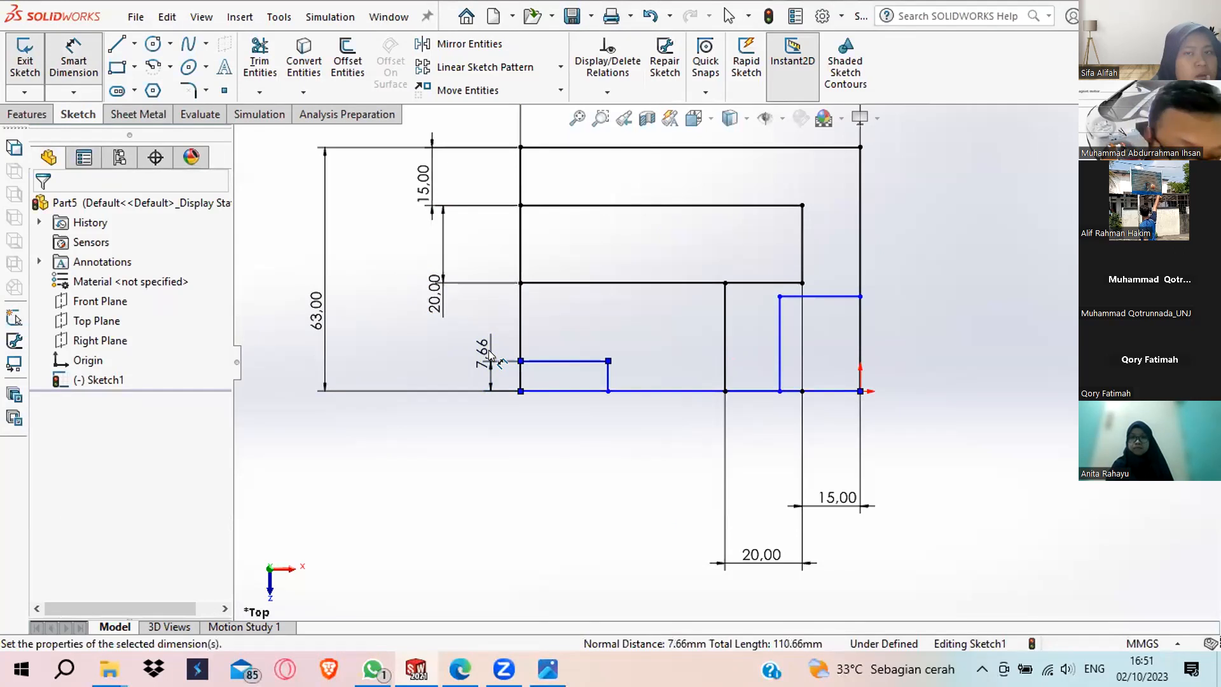
{"action": "type", "text": "1"}
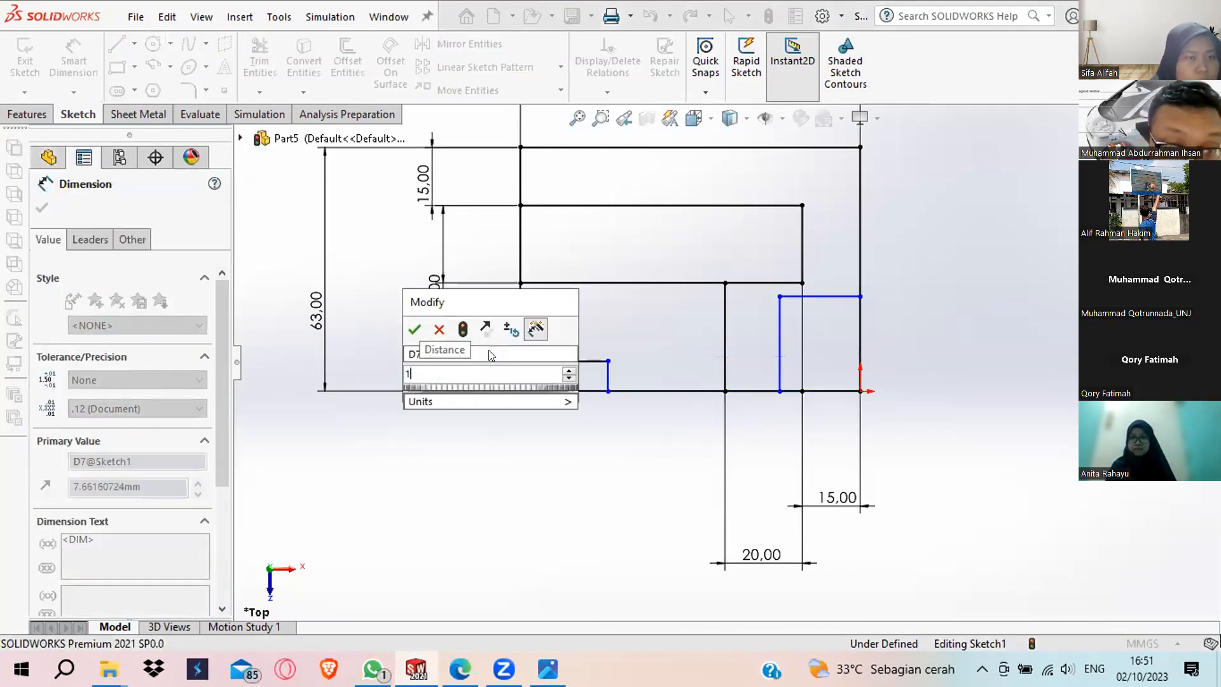
{"action": "type", "text": "3"}
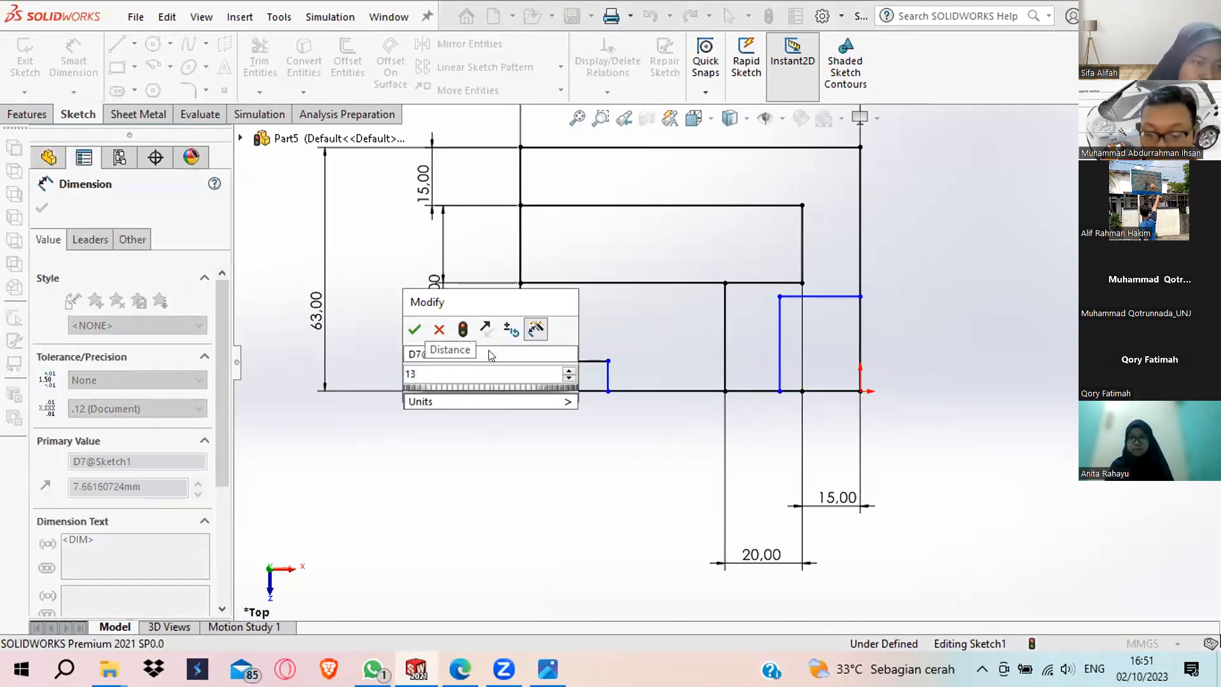
{"action": "key", "text": "Return"}
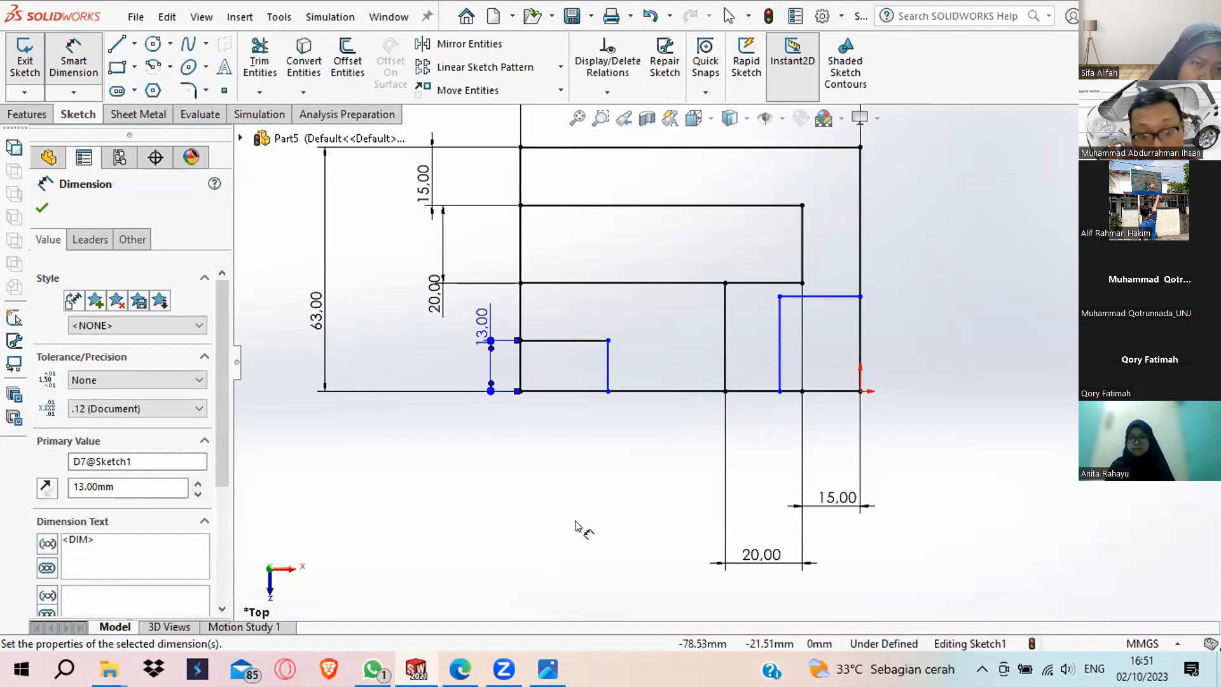
Check the CI bench block drawing and dimension the width of the sketch's lower-right corner rectangle to 25 mm.
{"action": "key", "text": "alt+Tab"}
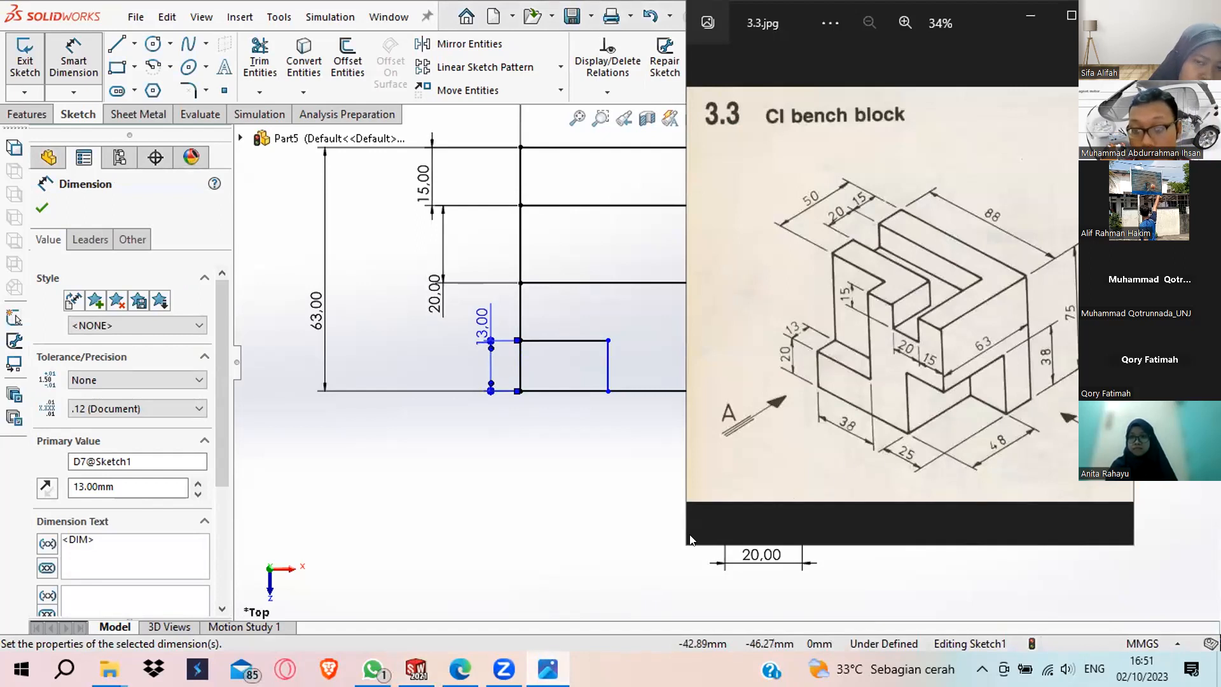
{"action": "key", "text": "alt+Tab"}
{"action": "left_click", "coordinate": [781, 353]}
{"action": "left_click", "coordinate": [861, 350]}
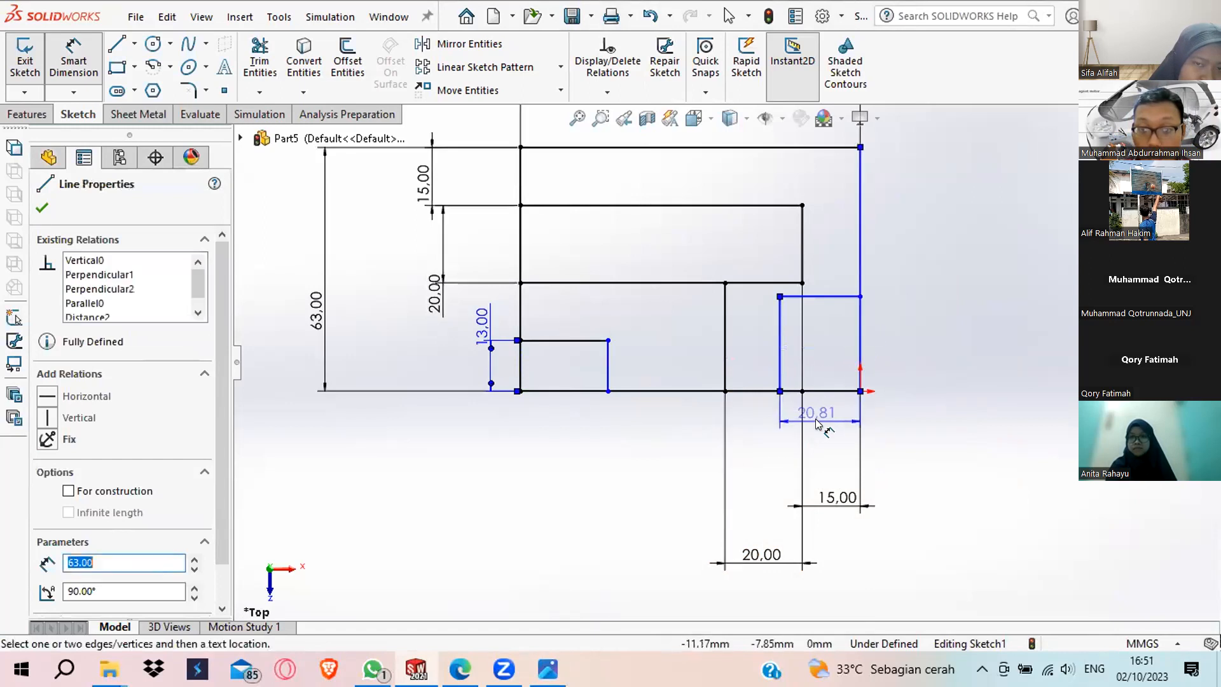
{"action": "left_click", "coordinate": [819, 438]}
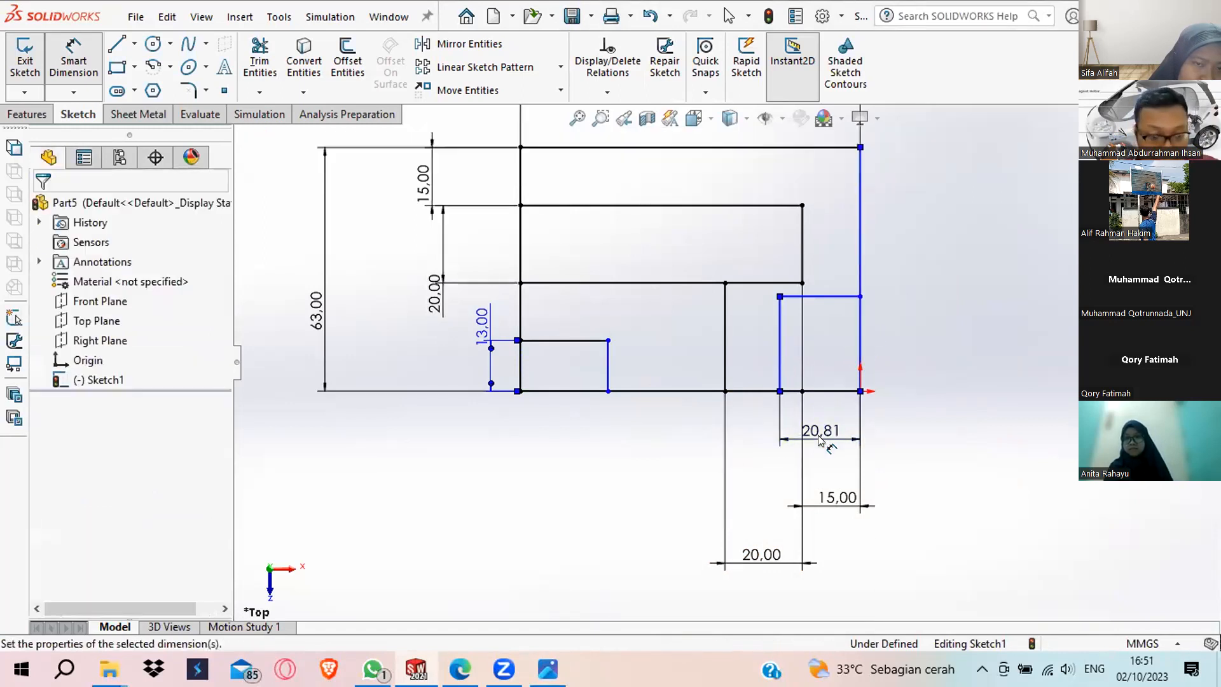
{"action": "type", "text": "25"}
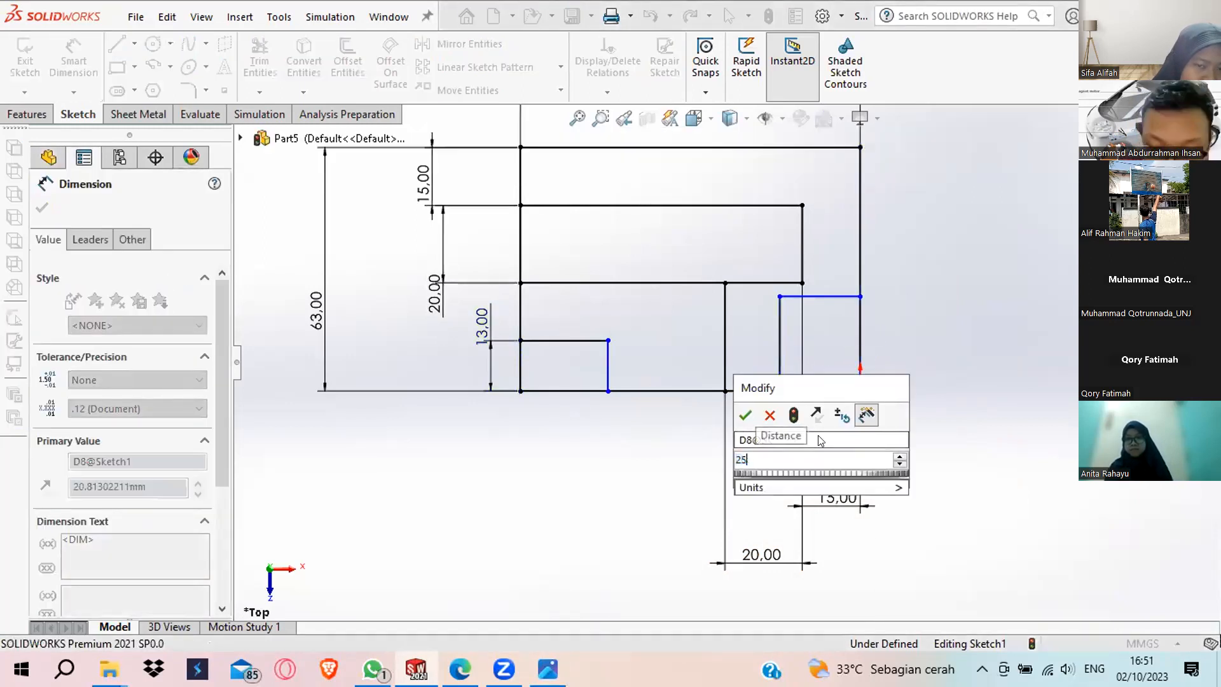
{"action": "key", "text": "Return"}
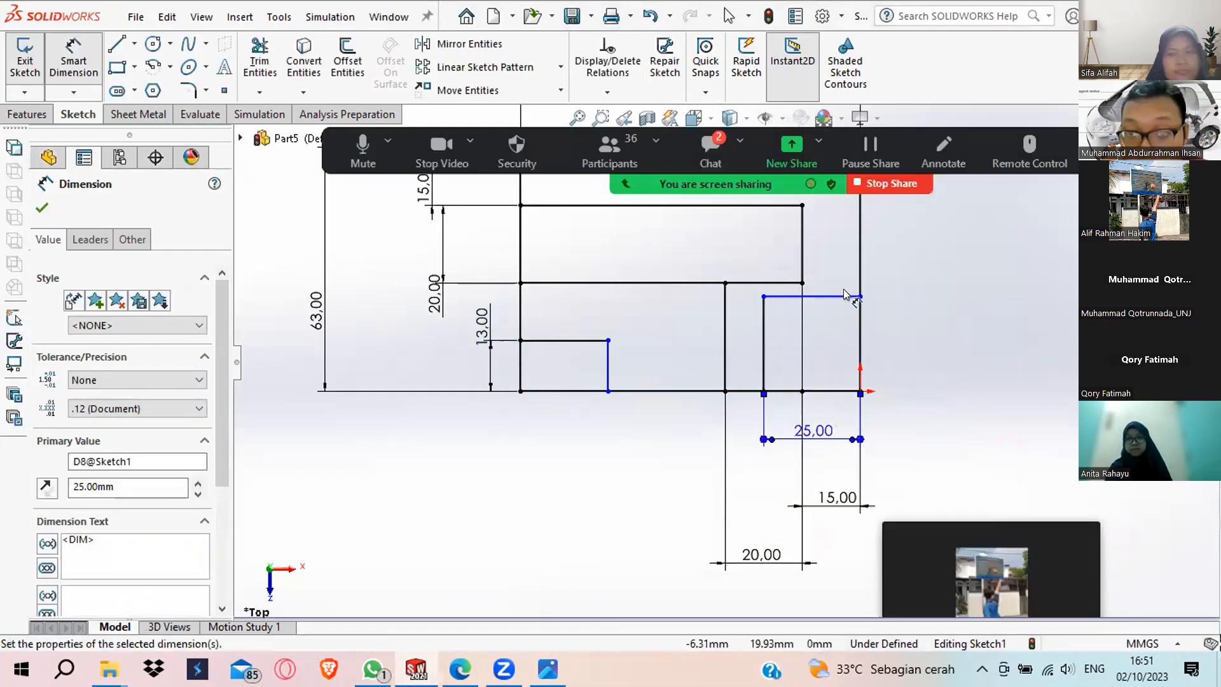
Dimension the height of the lower-right corner rectangle to 48 mm and finish dimensioning.
{"action": "left_click", "coordinate": [826, 296]}
{"action": "left_click", "coordinate": [852, 390]}
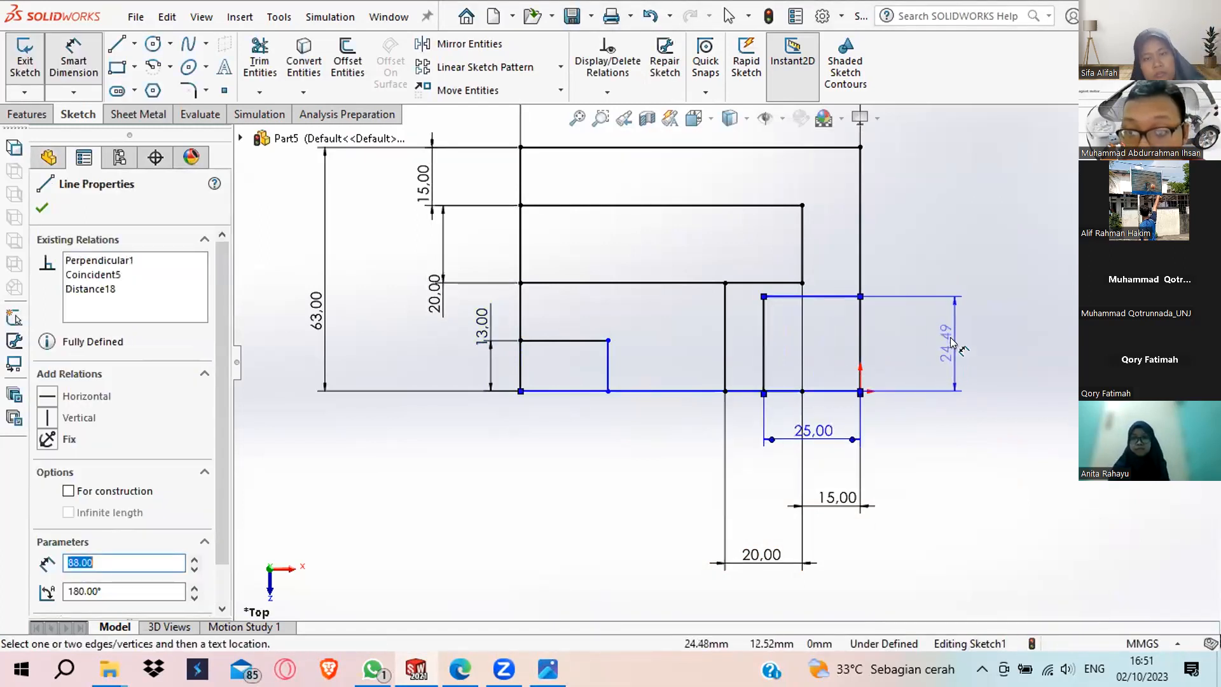
{"action": "left_click", "coordinate": [951, 343]}
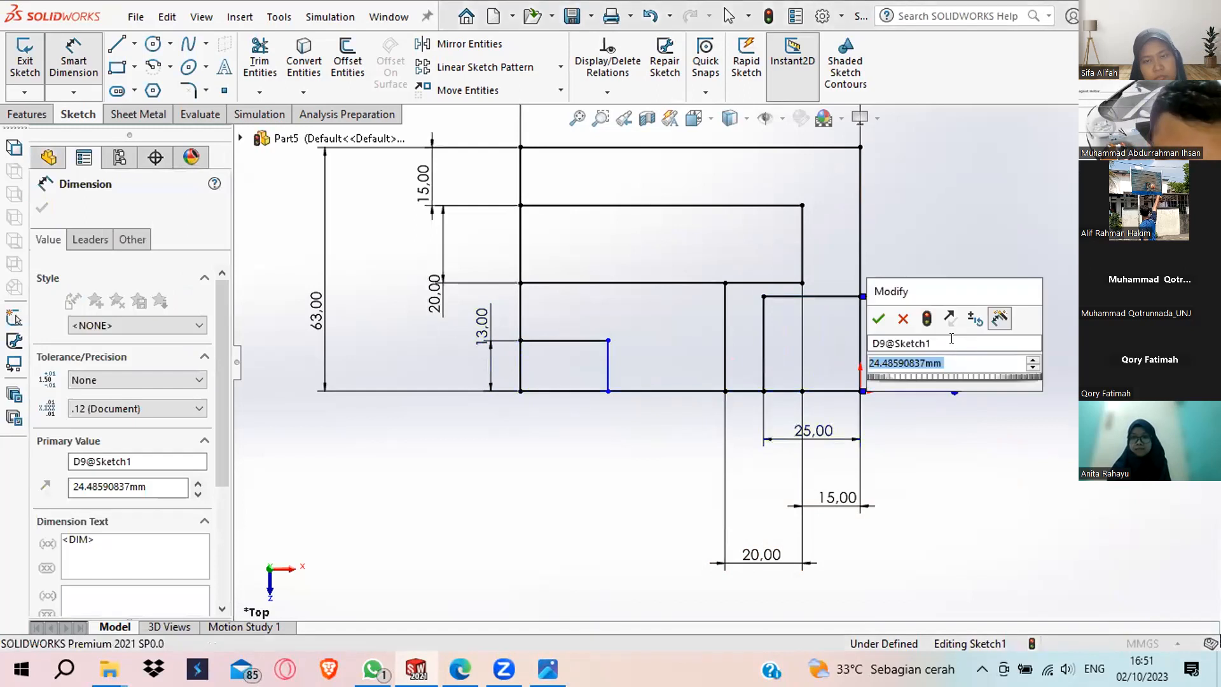
{"action": "type", "text": "48"}
{"action": "key", "text": "Return"}
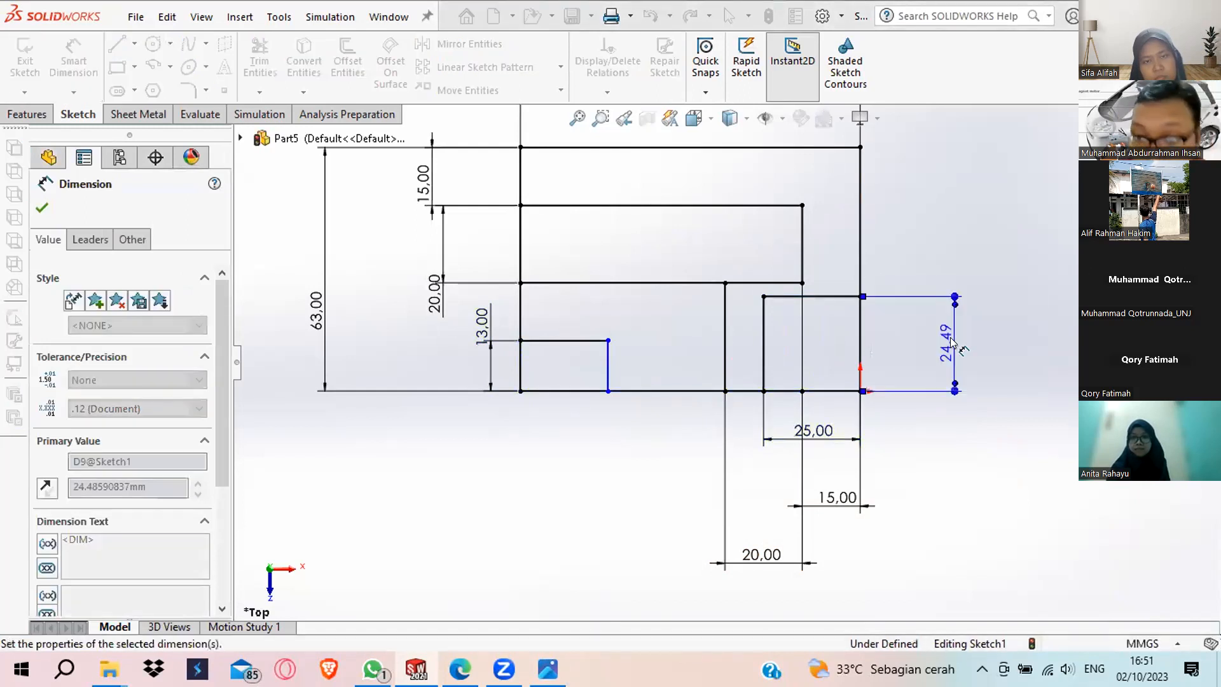
{"action": "key", "text": "Escape"}
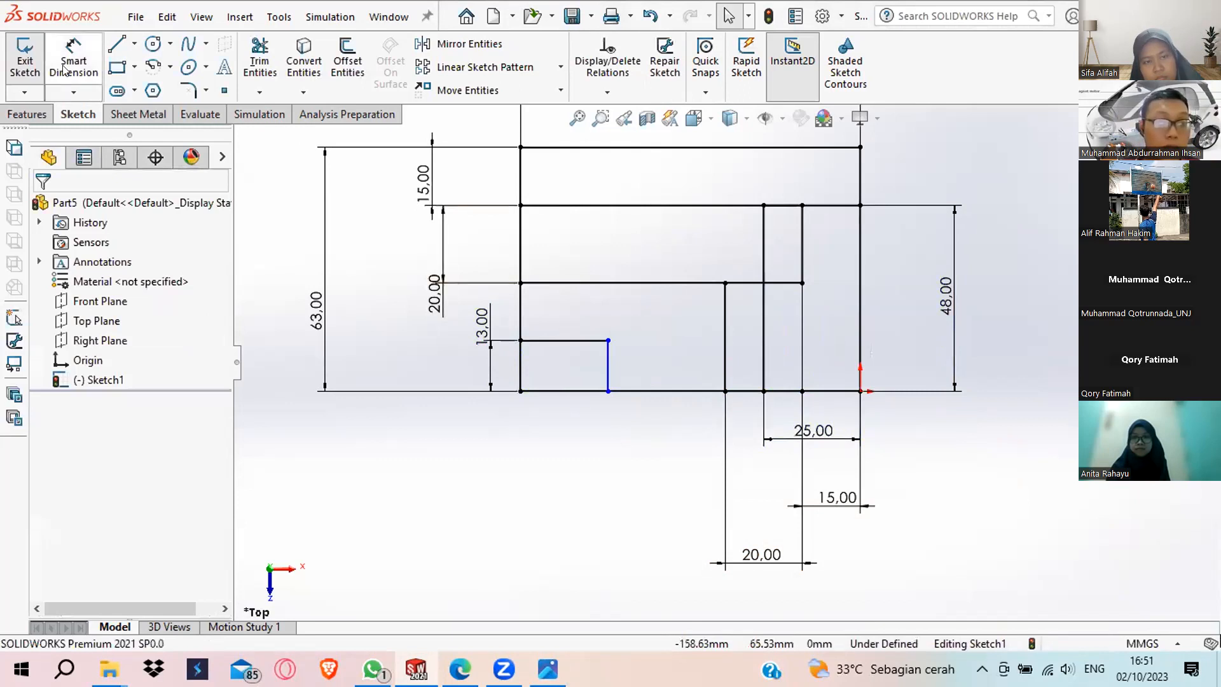
Start an Extruded Boss/Base from the sketch, clear its preselected contour and select all the closed regions instead.
{"action": "left_click", "coordinate": [19, 112]}
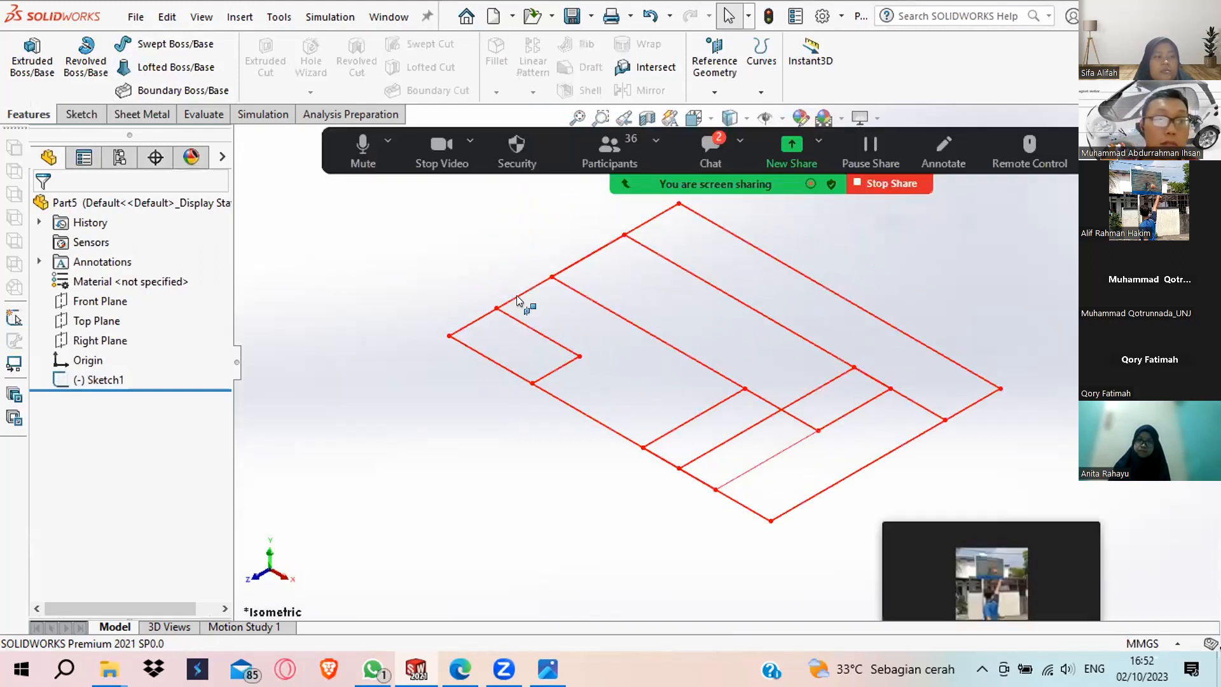
{"action": "left_click", "coordinate": [516, 297]}
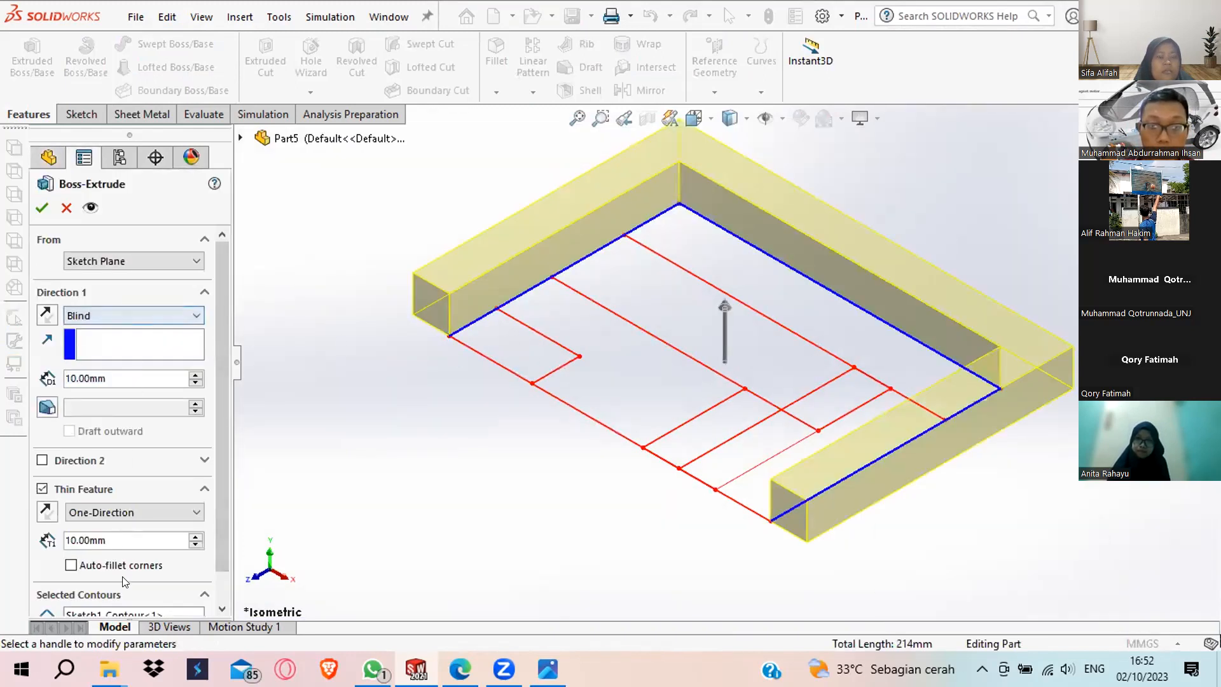
{"action": "scroll", "coordinate": [127, 578], "scroll_direction": "down", "scroll_amount": 1}
{"action": "right_click", "coordinate": [151, 577]}
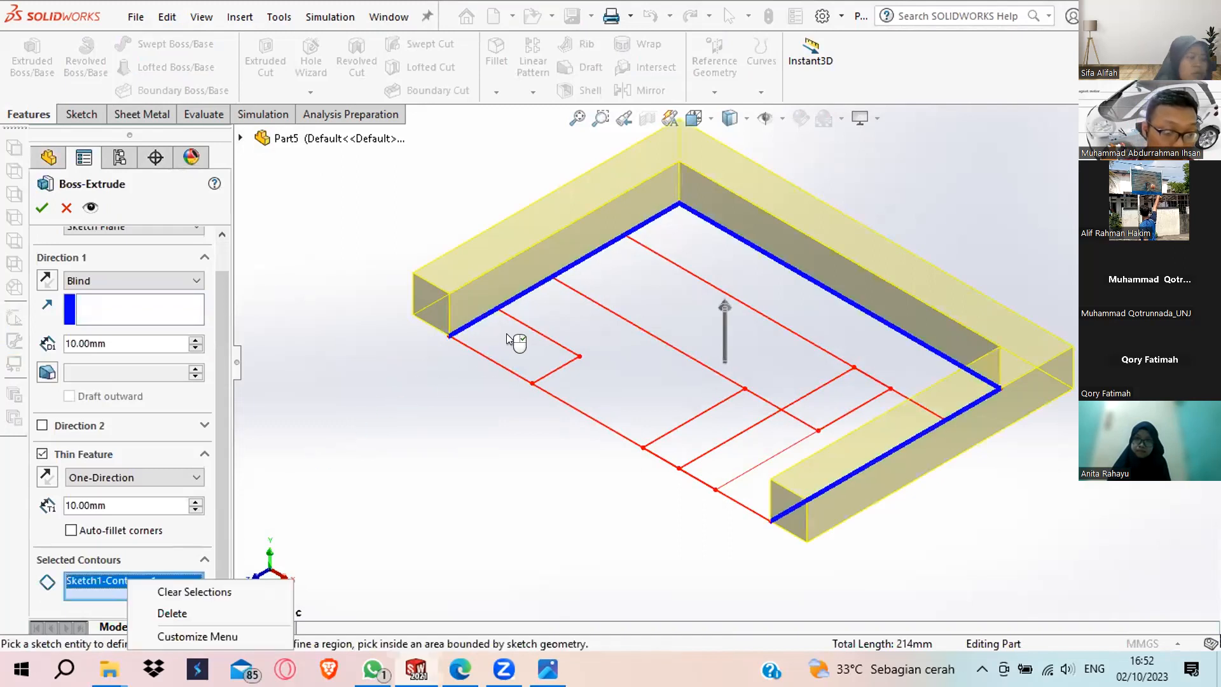
{"action": "left_click", "coordinate": [185, 592]}
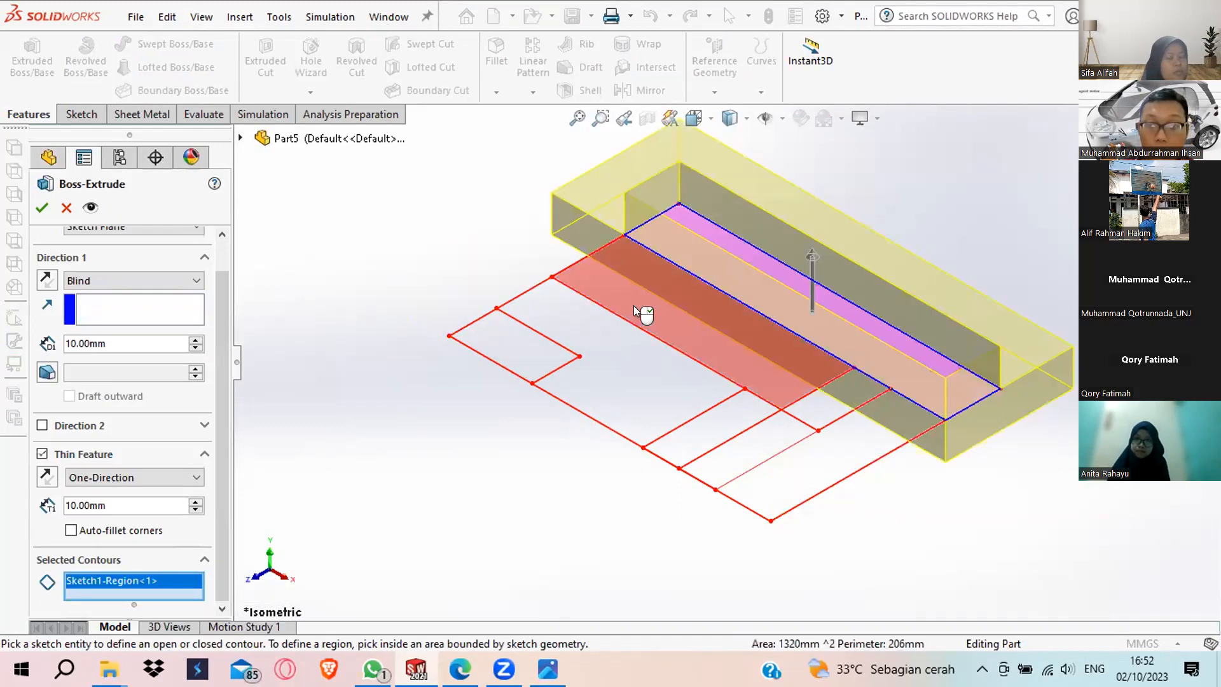
{"action": "left_click", "coordinate": [749, 255]}
{"action": "left_click", "coordinate": [745, 276]}
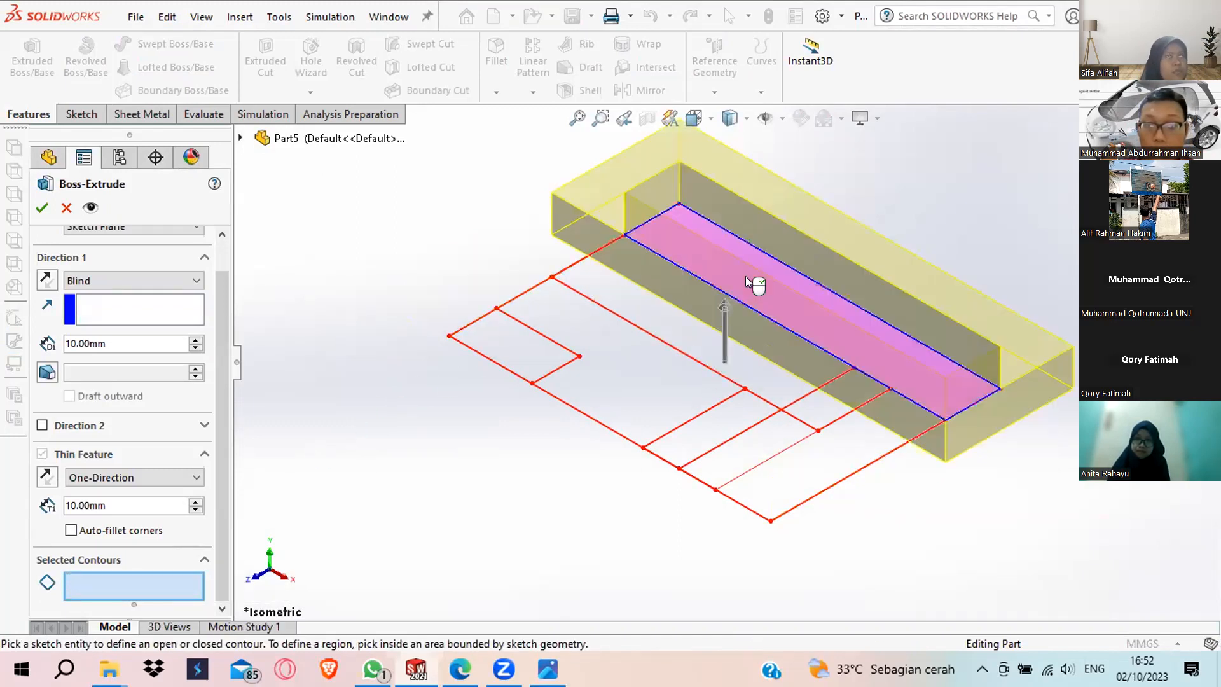
{"action": "left_click", "coordinate": [680, 321]}
{"action": "left_click", "coordinate": [776, 452]}
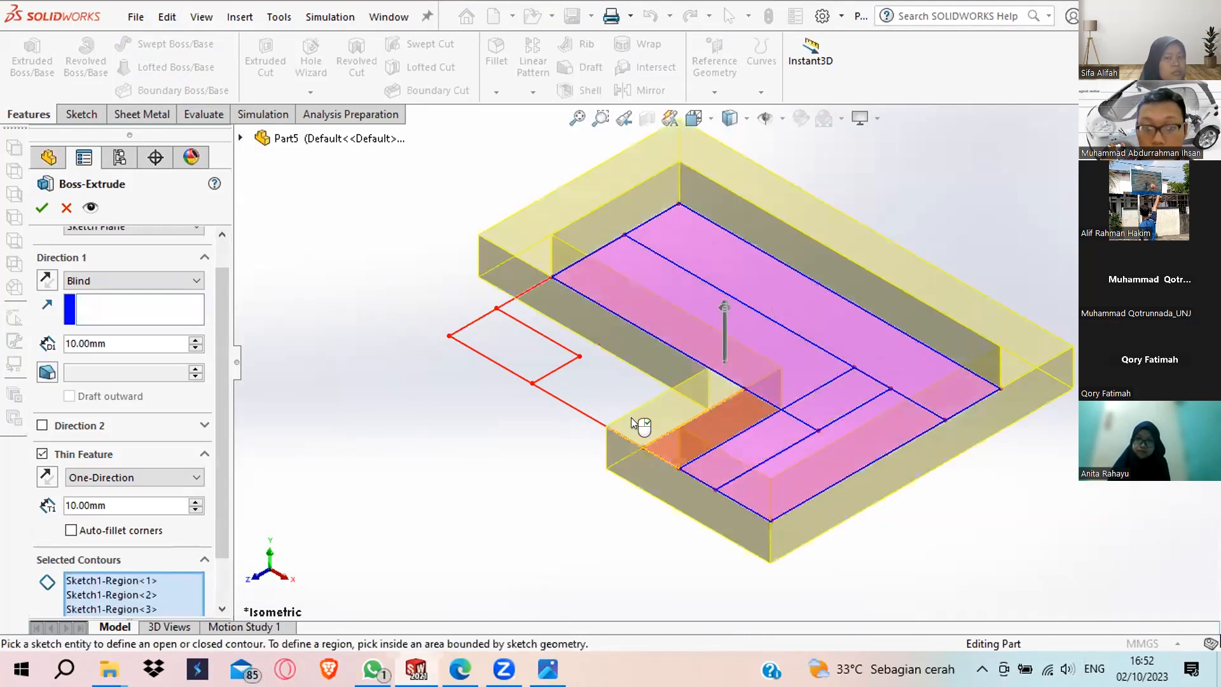
{"action": "left_click", "coordinate": [591, 406]}
{"action": "left_click", "coordinate": [492, 351]}
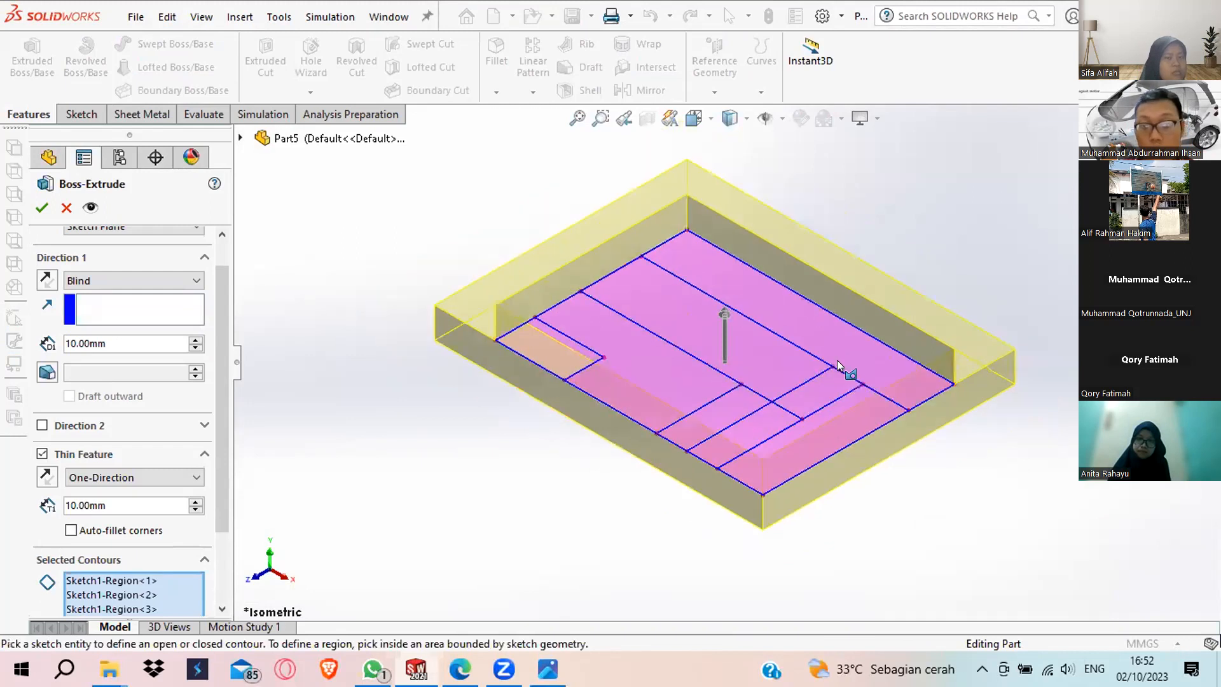
Try extruding the selected regions 75 mm in the reversed direction with Thin Feature enabled, and undo the extrusion.
{"action": "scroll", "coordinate": [725, 363], "scroll_direction": "up", "scroll_amount": 2}
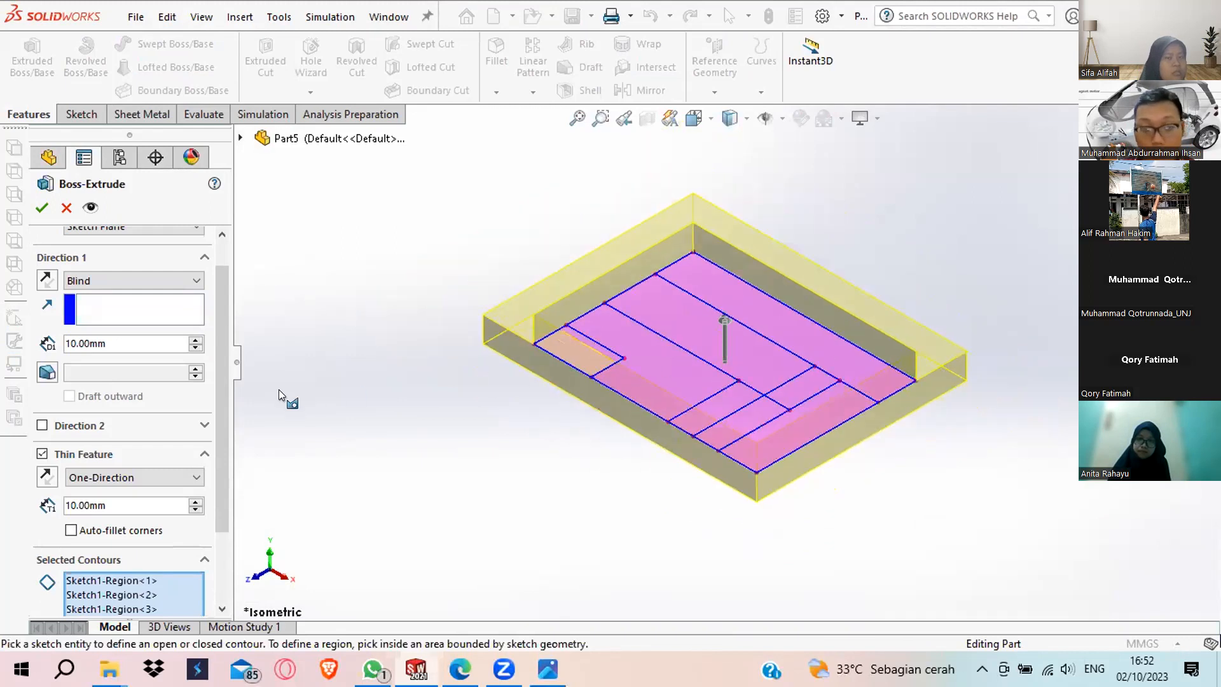
{"action": "left_click", "coordinate": [46, 280]}
{"action": "scroll", "coordinate": [679, 393], "scroll_direction": "up", "scroll_amount": 2}
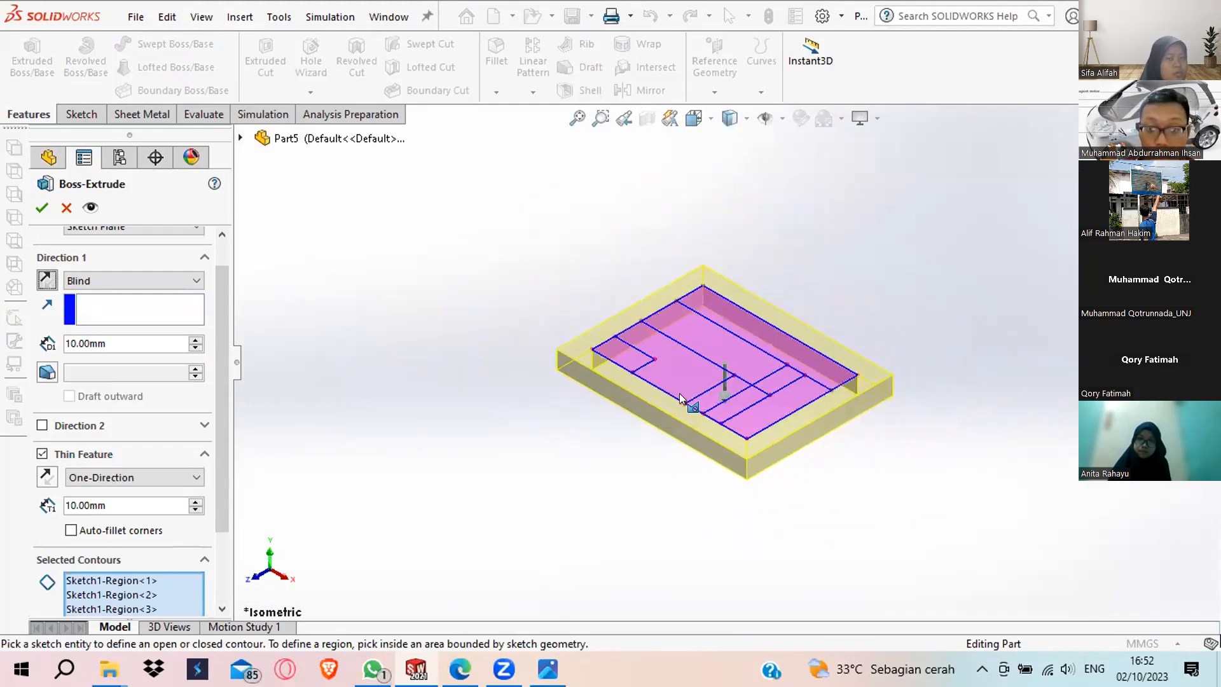
{"action": "scroll", "coordinate": [679, 393], "scroll_direction": "down", "scroll_amount": 3}
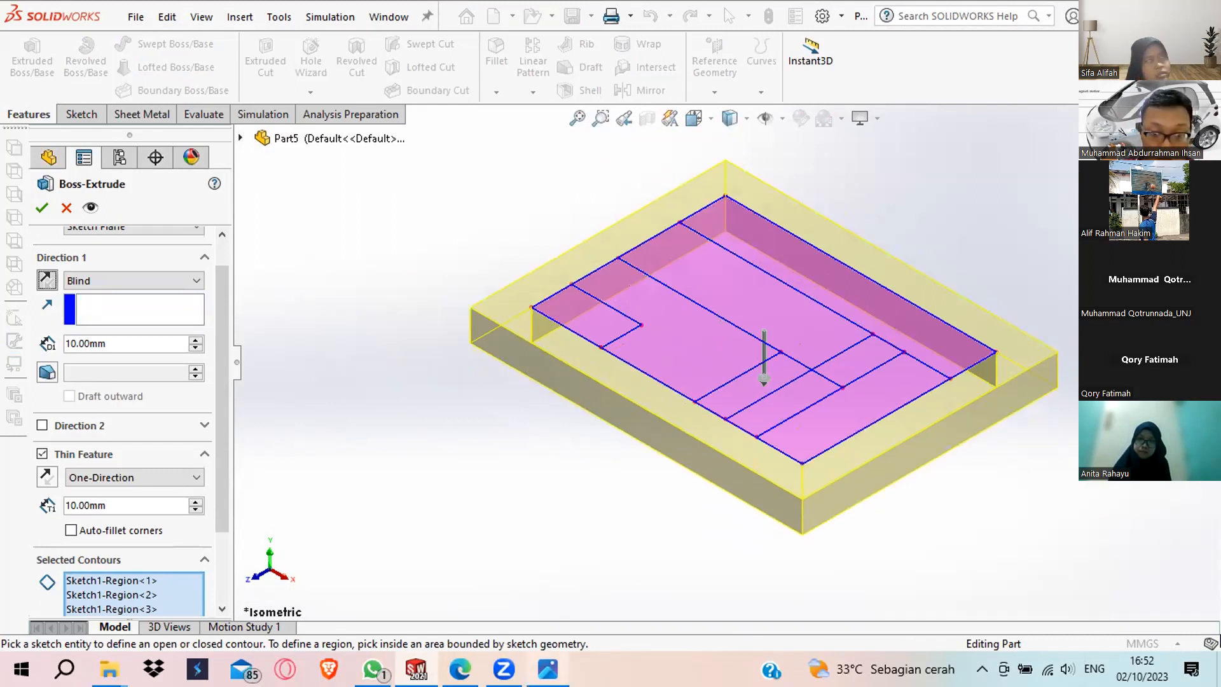
{"action": "left_click", "coordinate": [548, 669]}
{"action": "left_click", "coordinate": [548, 669]}
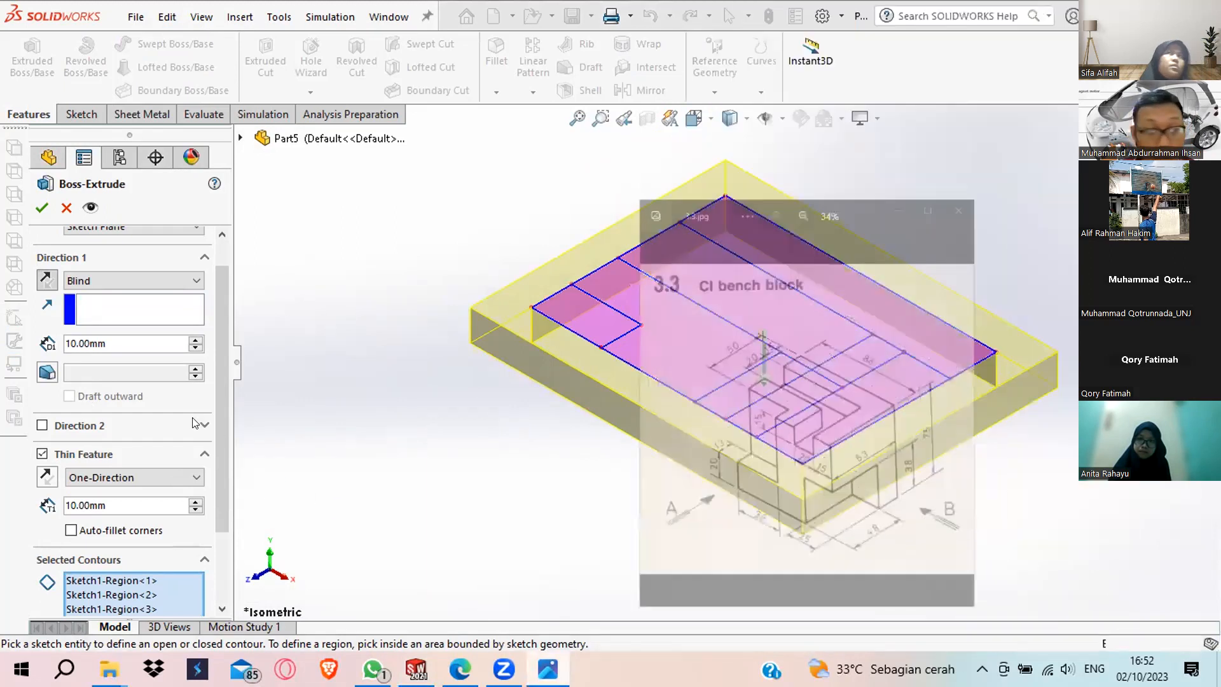
{"action": "left_click_drag", "start_coordinate": [110, 342], "coordinate": [34, 345]}
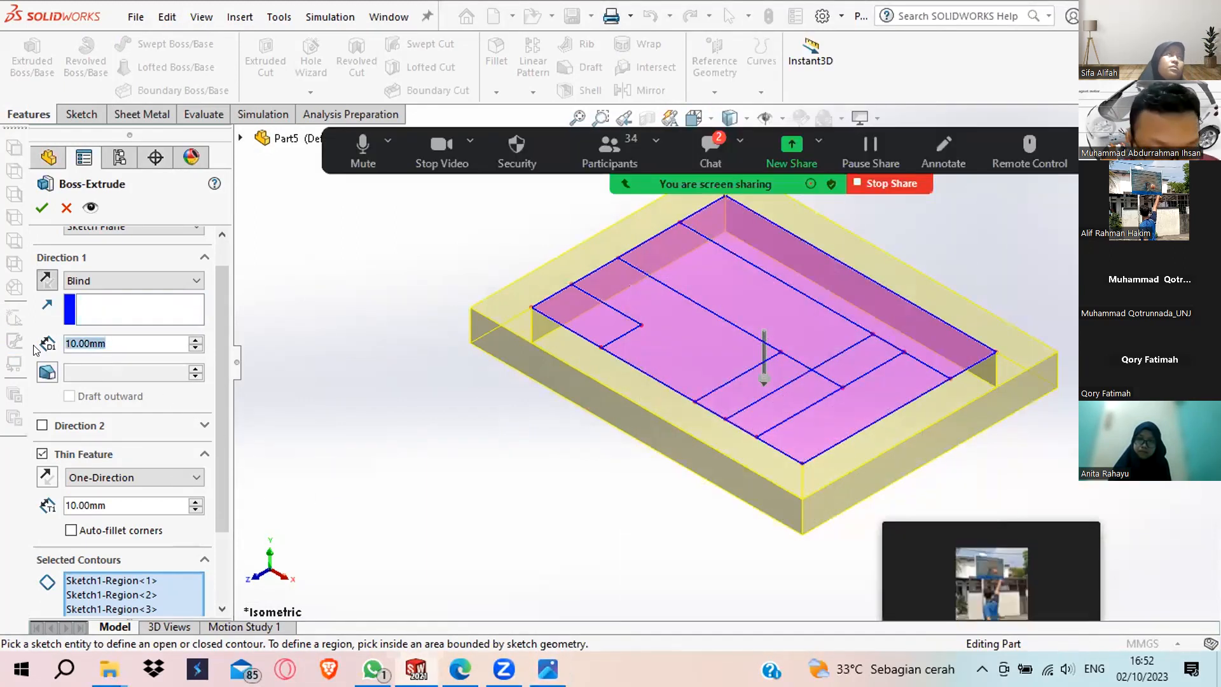
{"action": "type", "text": "75"}
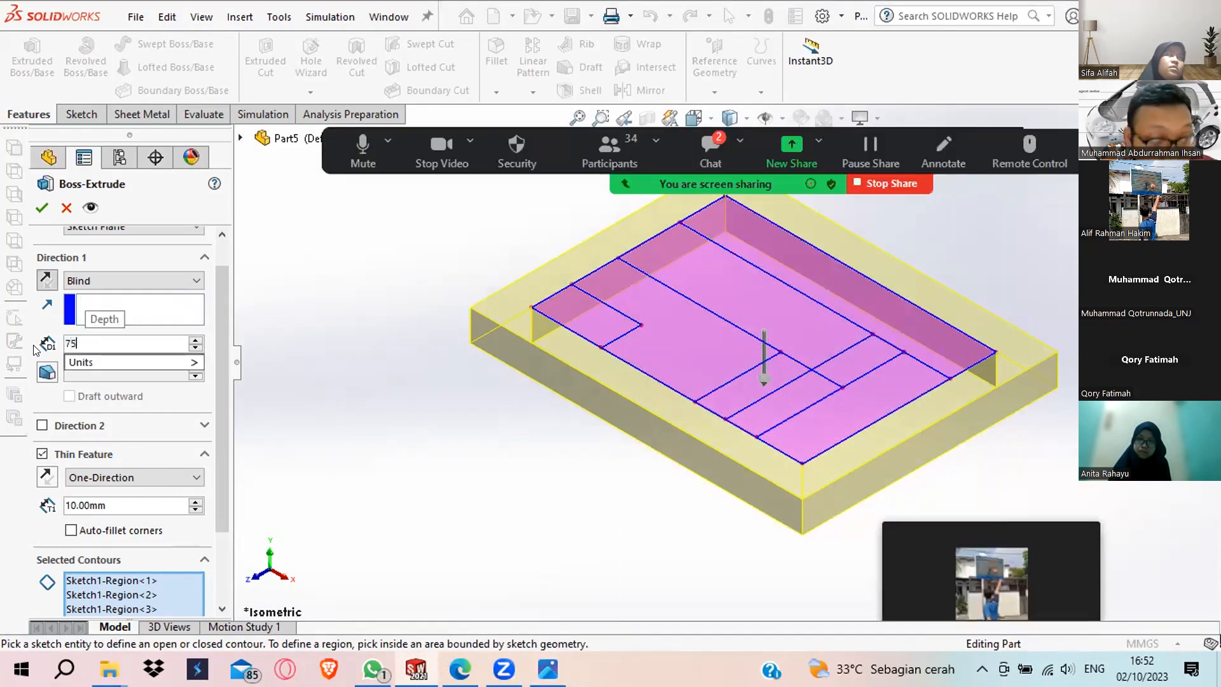
{"action": "key", "text": "Return"}
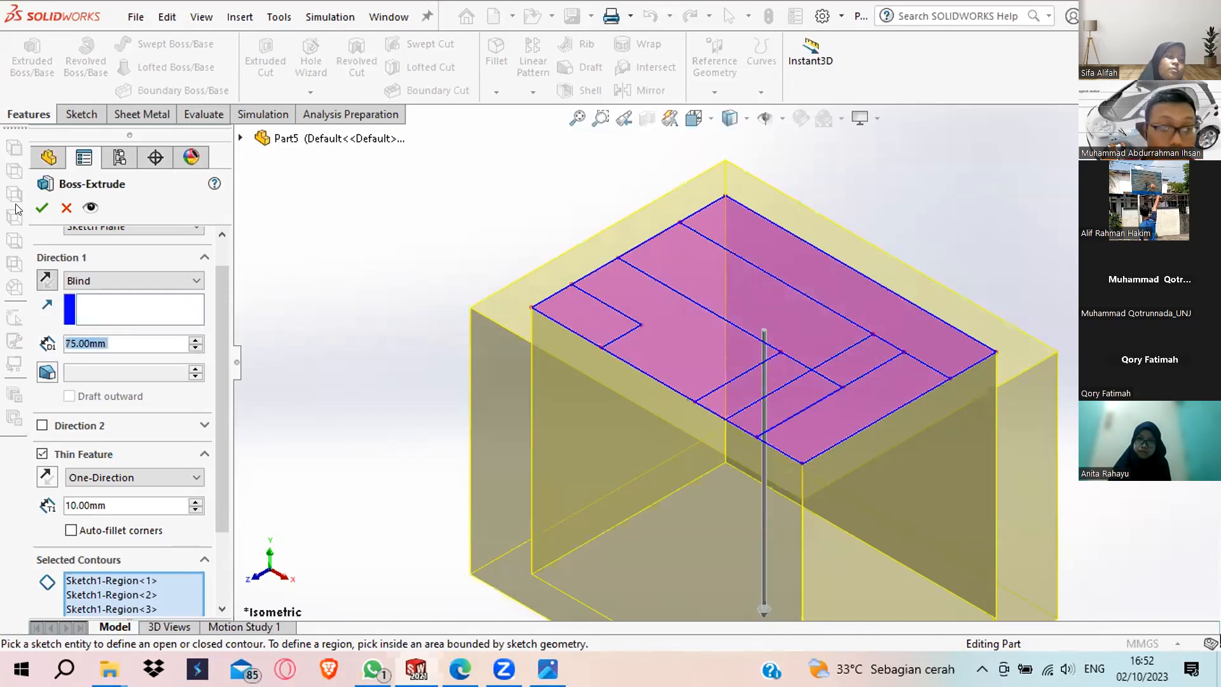
{"action": "left_click", "coordinate": [35, 208]}
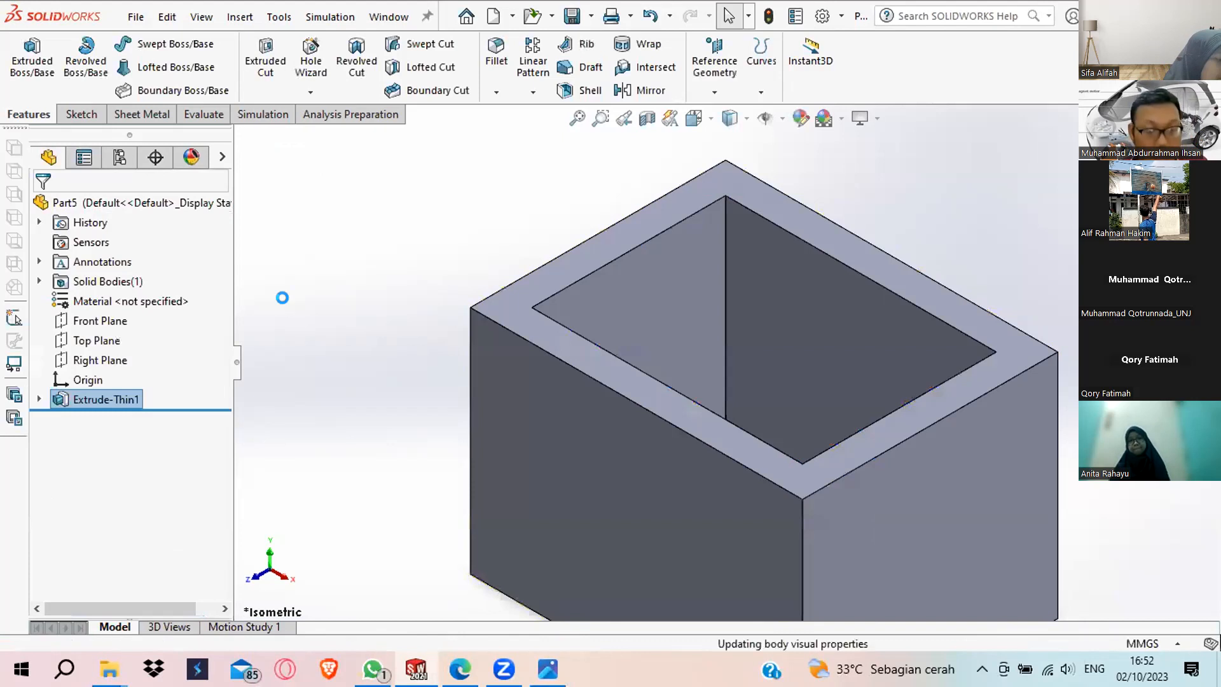
{"action": "key", "text": "ctrl+z"}
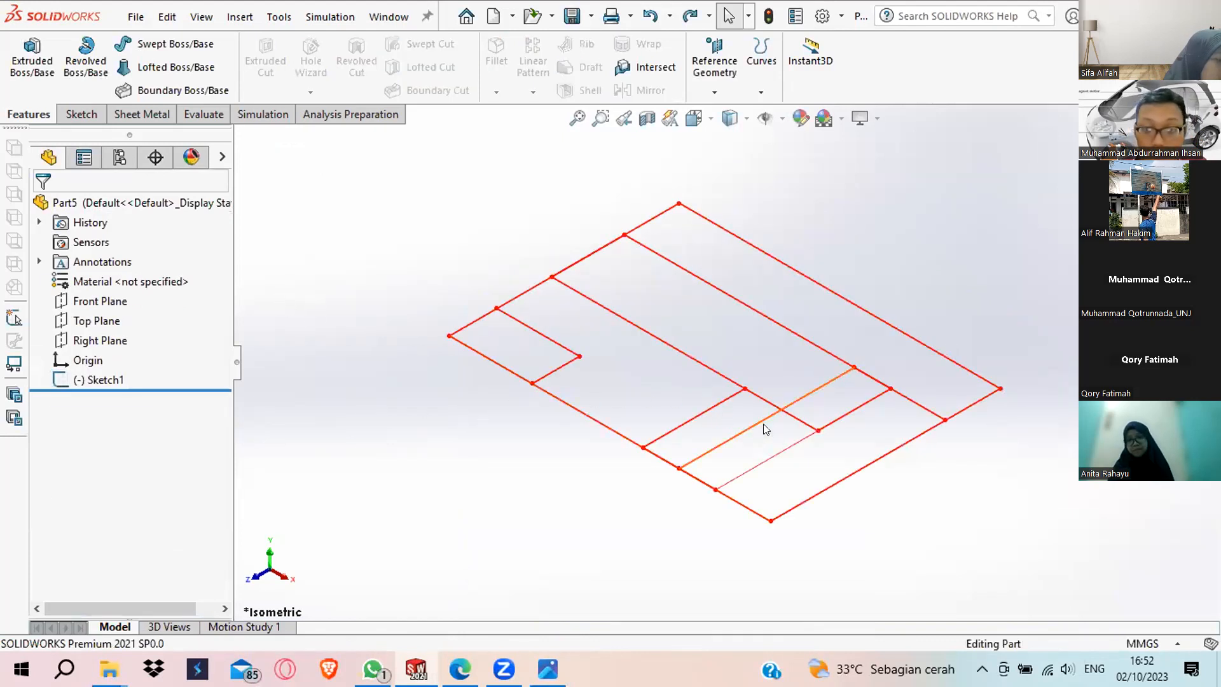
{"action": "scroll", "coordinate": [831, 404], "scroll_direction": "up", "scroll_amount": 2}
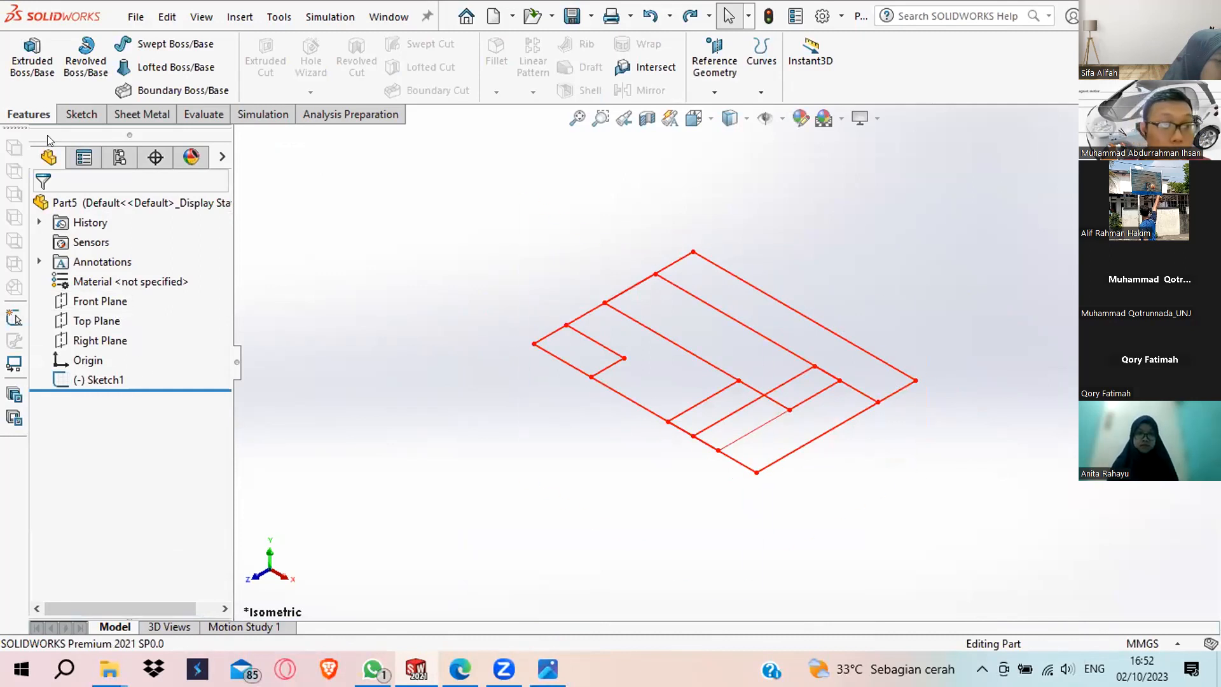
{"action": "left_click", "coordinate": [32, 64]}
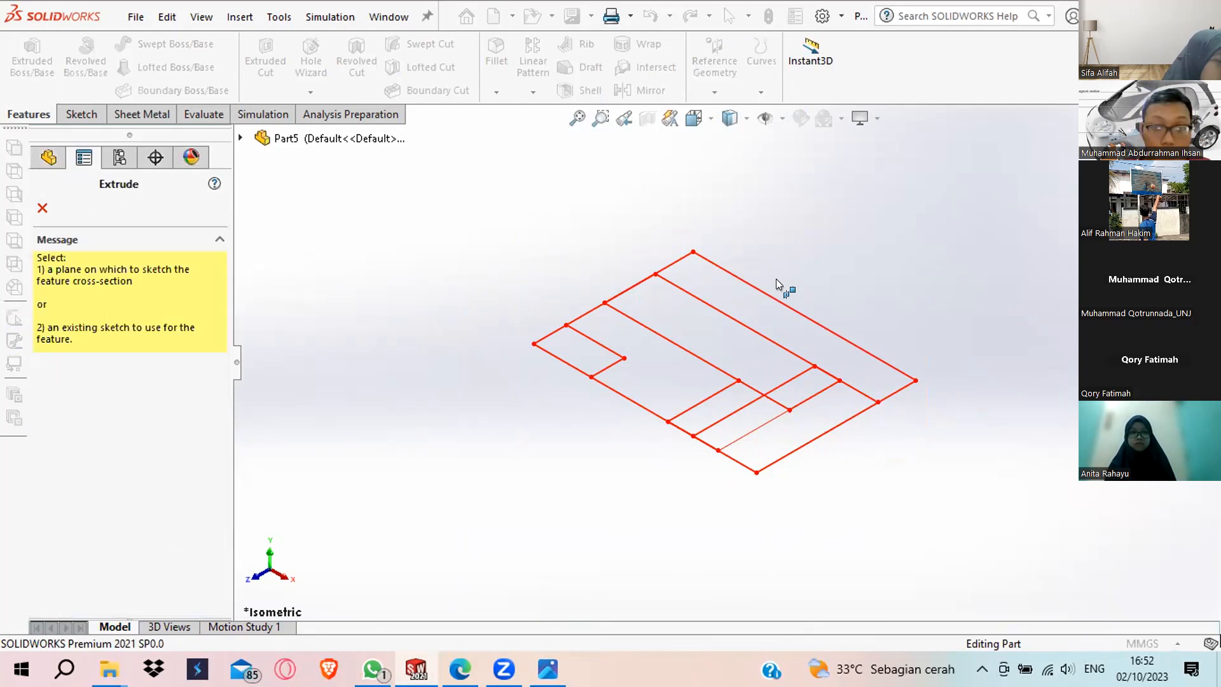
{"action": "key", "text": "Escape"}
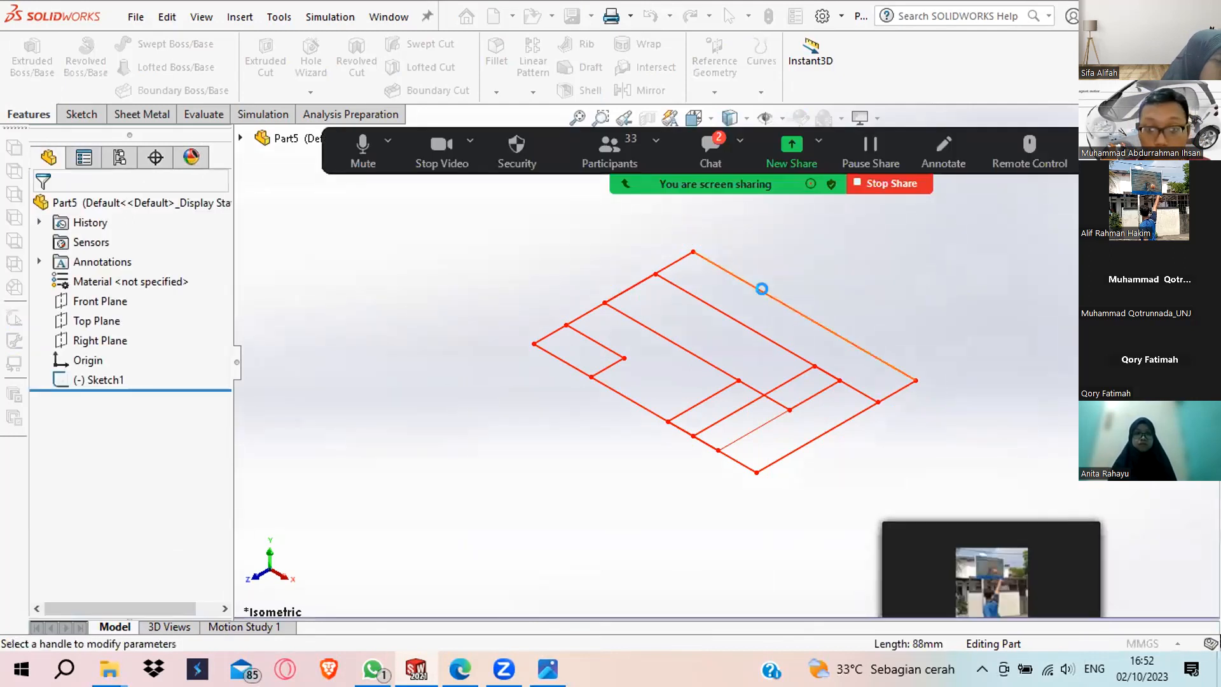
{"action": "left_click", "coordinate": [761, 289]}
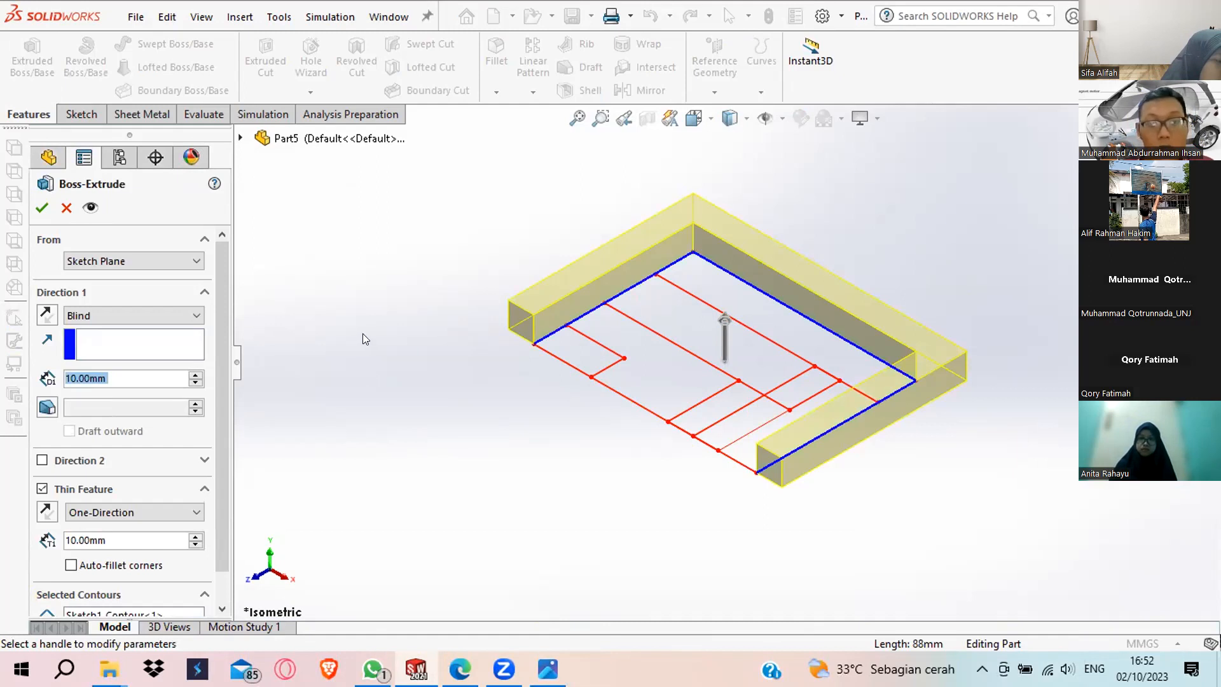
{"action": "key", "text": "Escape"}
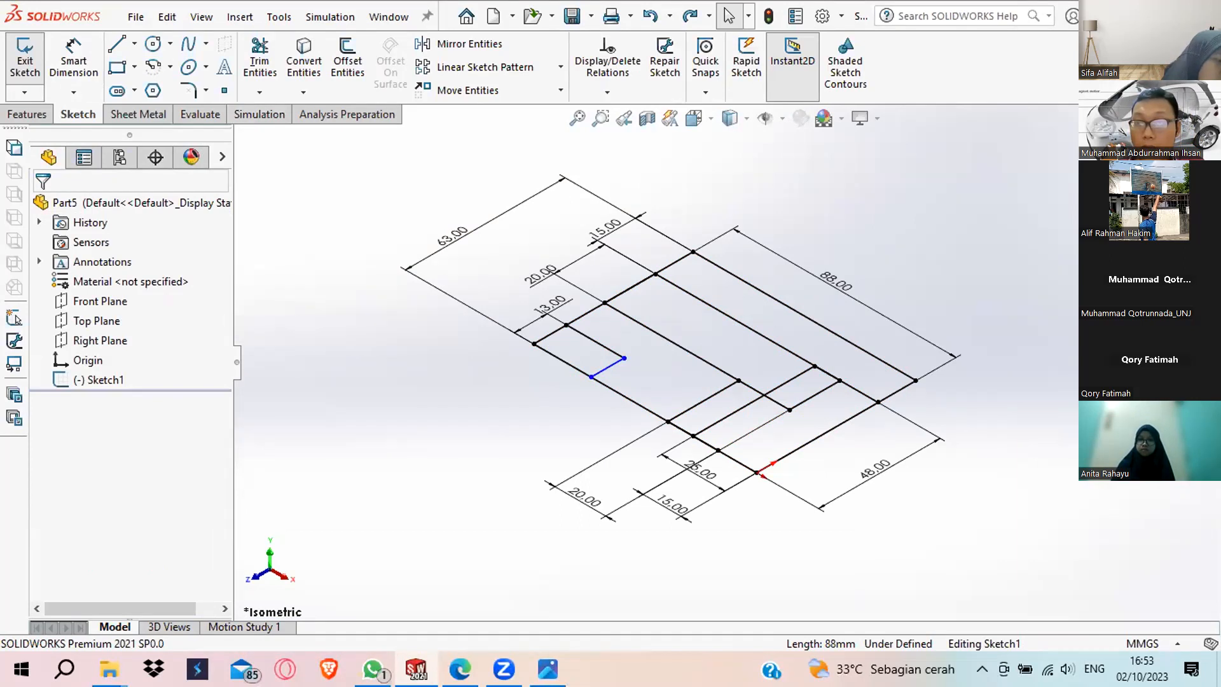
{"action": "left_click", "coordinate": [1204, 115]}
{"action": "left_click", "coordinate": [561, 356]}
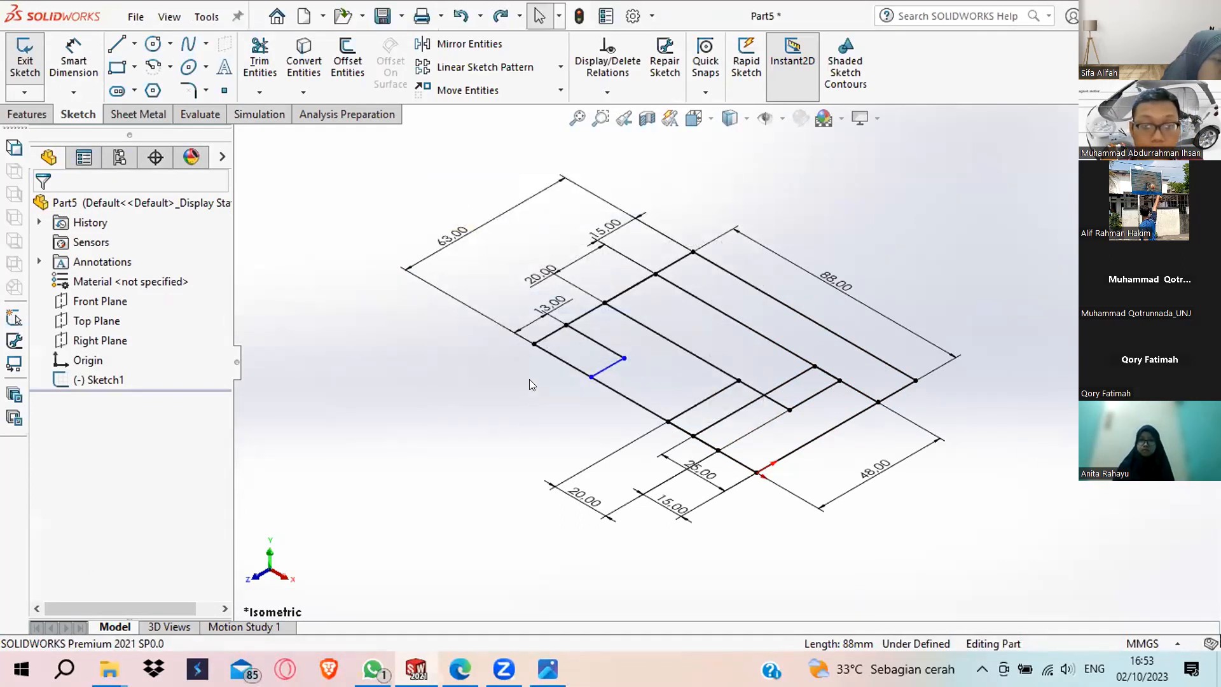
Create a new part document and start a sketch on the Top Plane.
{"action": "key", "text": "ctrl+n"}
{"action": "left_click", "coordinate": [400, 305]}
{"action": "left_click", "coordinate": [686, 552]}
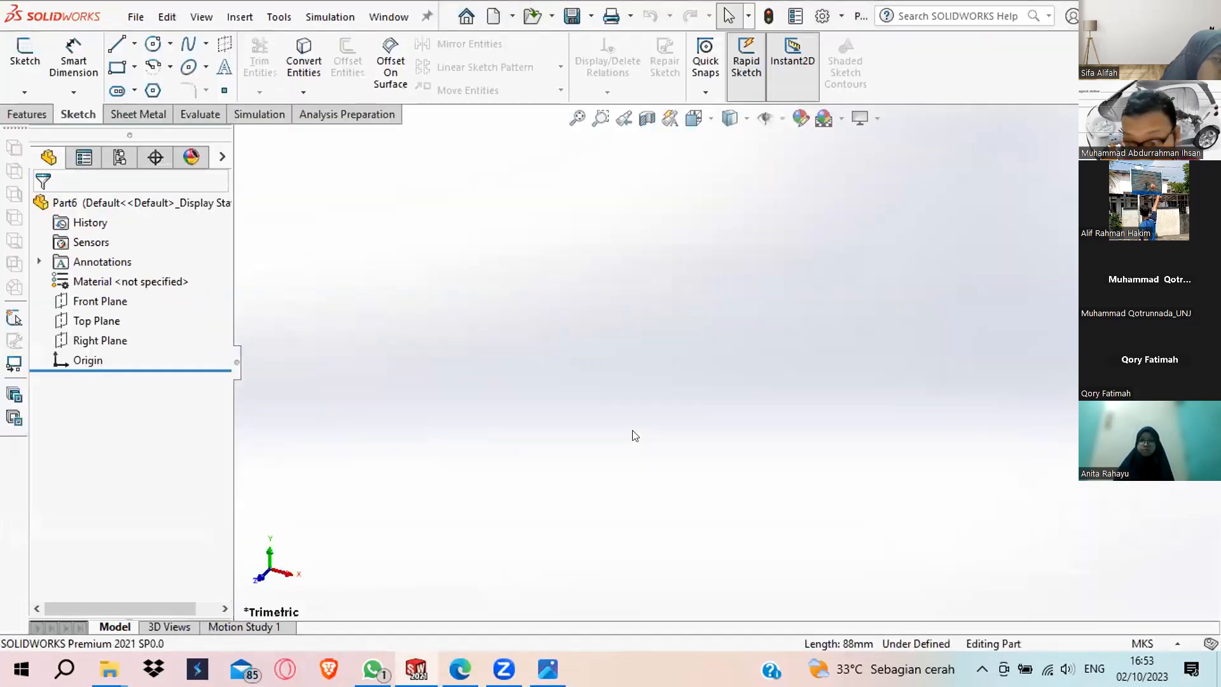
{"action": "left_click", "coordinate": [97, 320]}
{"action": "left_click", "coordinate": [121, 295]}
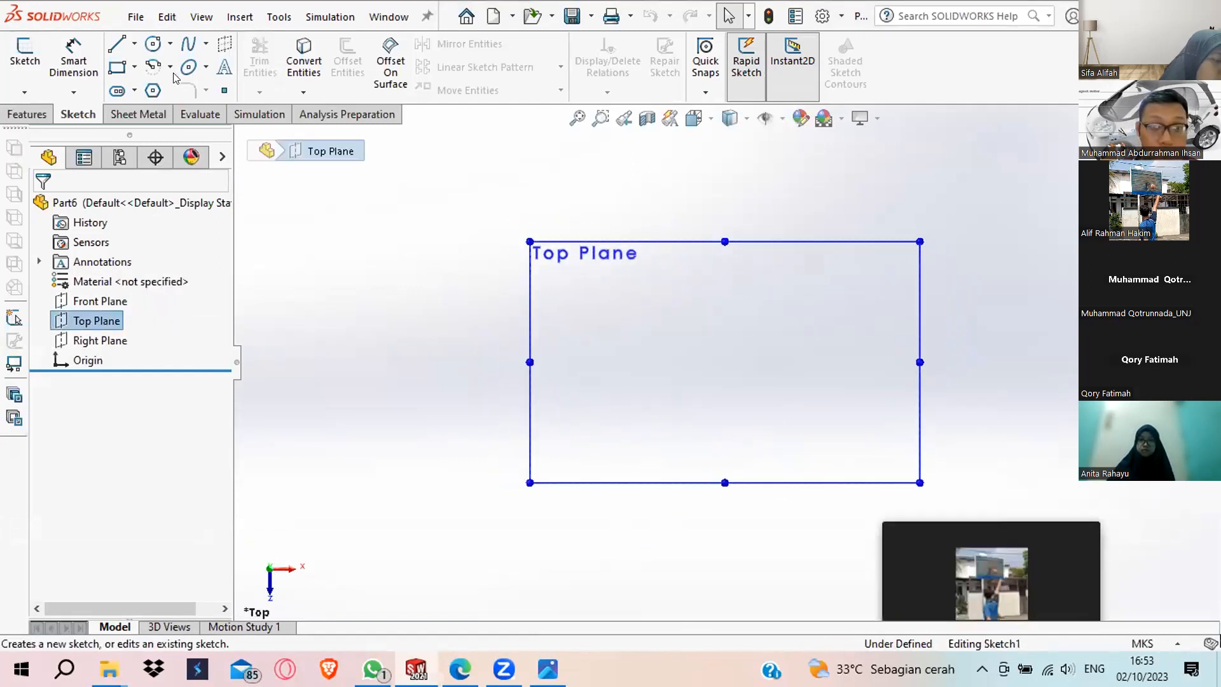
{"action": "left_click", "coordinate": [134, 67]}
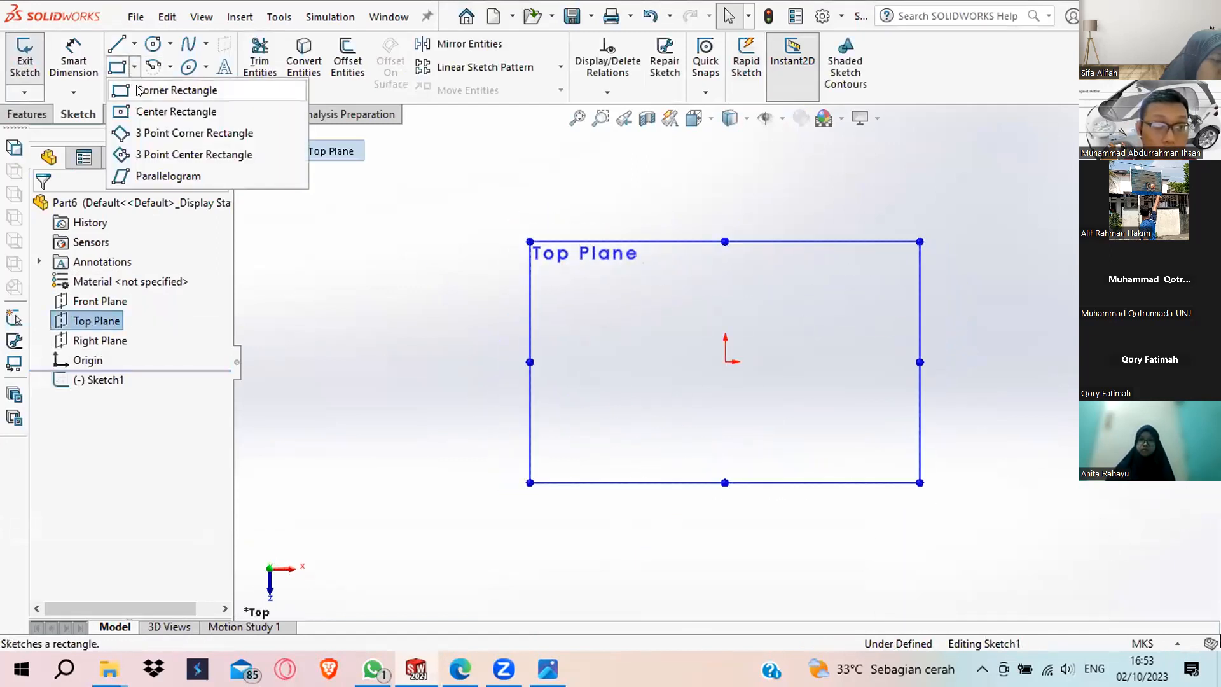
{"action": "left_click", "coordinate": [148, 113]}
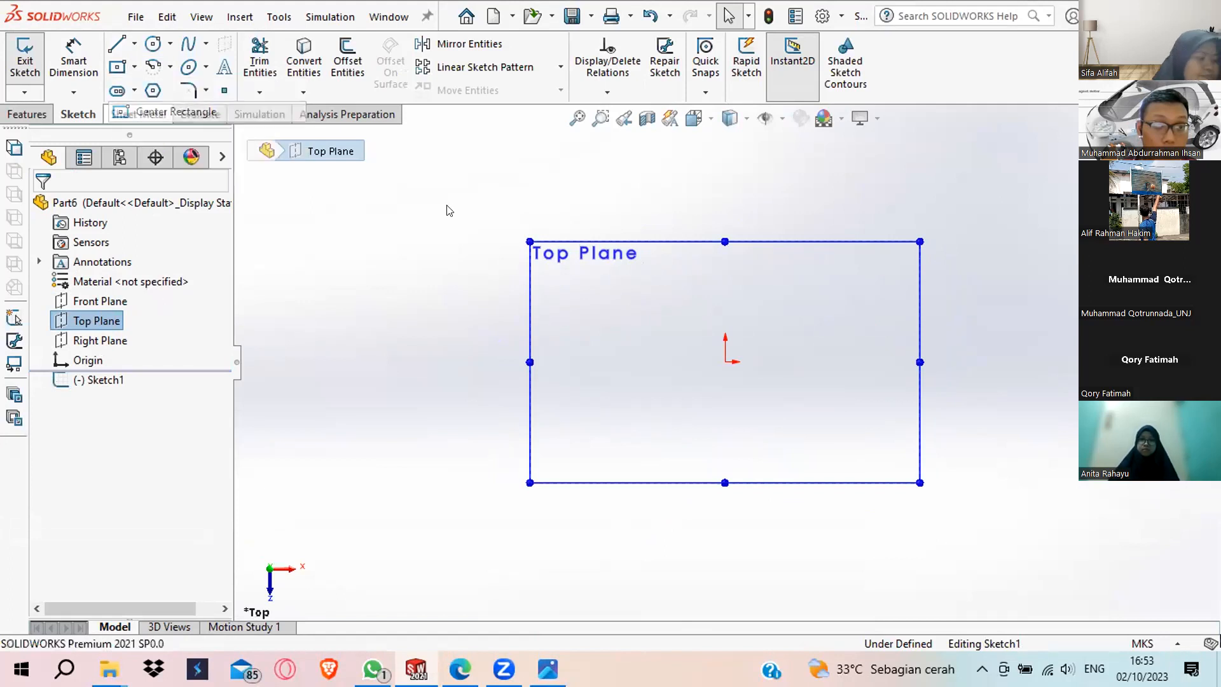
{"action": "left_click", "coordinate": [725, 361]}
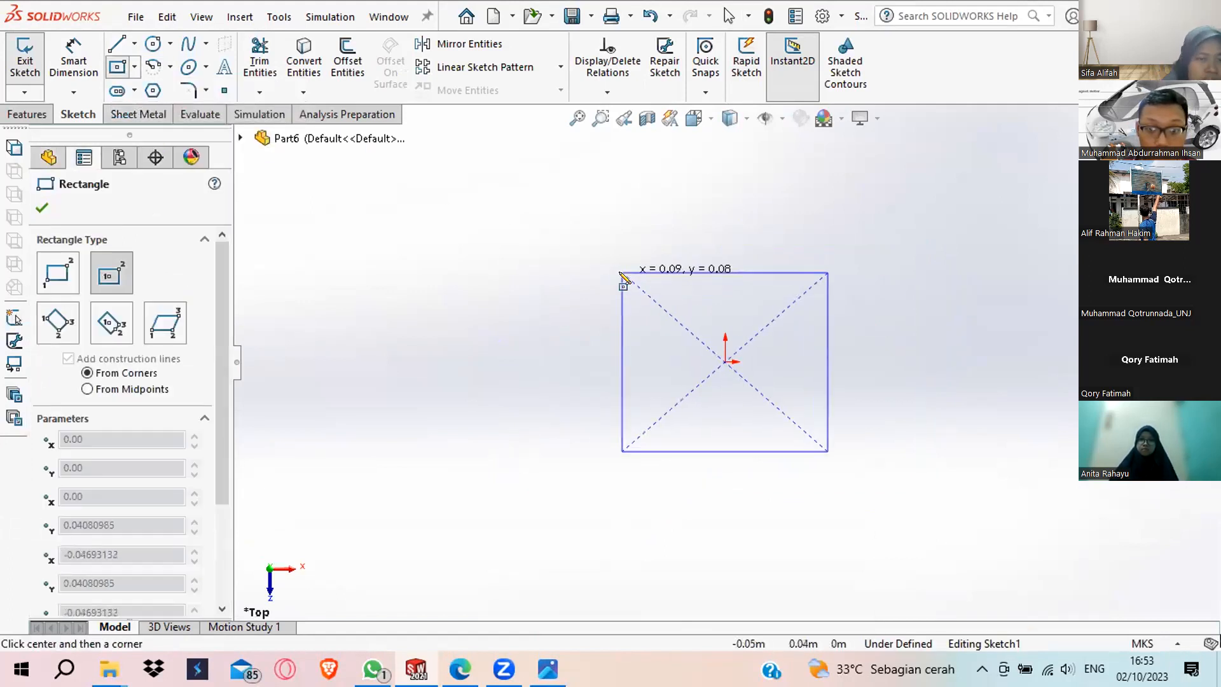
{"action": "key", "text": "Escape"}
Sketch a 3 Point Corner Rectangle about 122 mm wide with its lower-right corner on the origin.
{"action": "left_click", "coordinate": [135, 66]}
{"action": "left_click", "coordinate": [153, 133]}
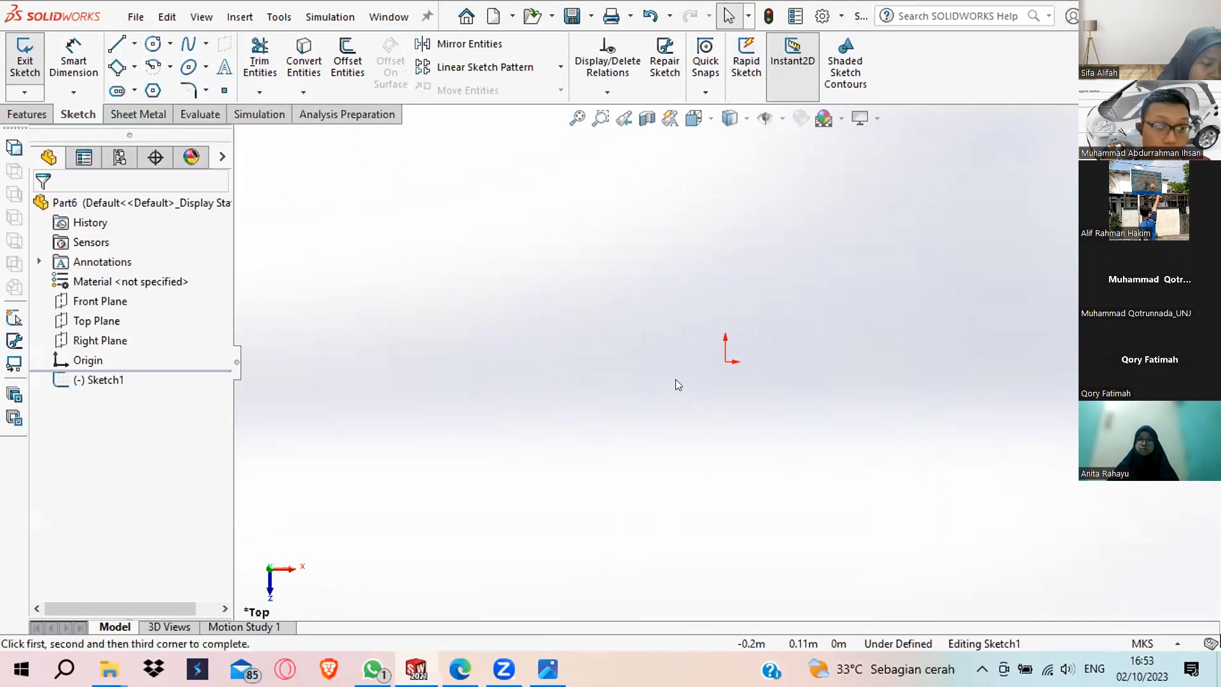
{"action": "left_click", "coordinate": [725, 361]}
{"action": "left_click", "coordinate": [458, 243]}
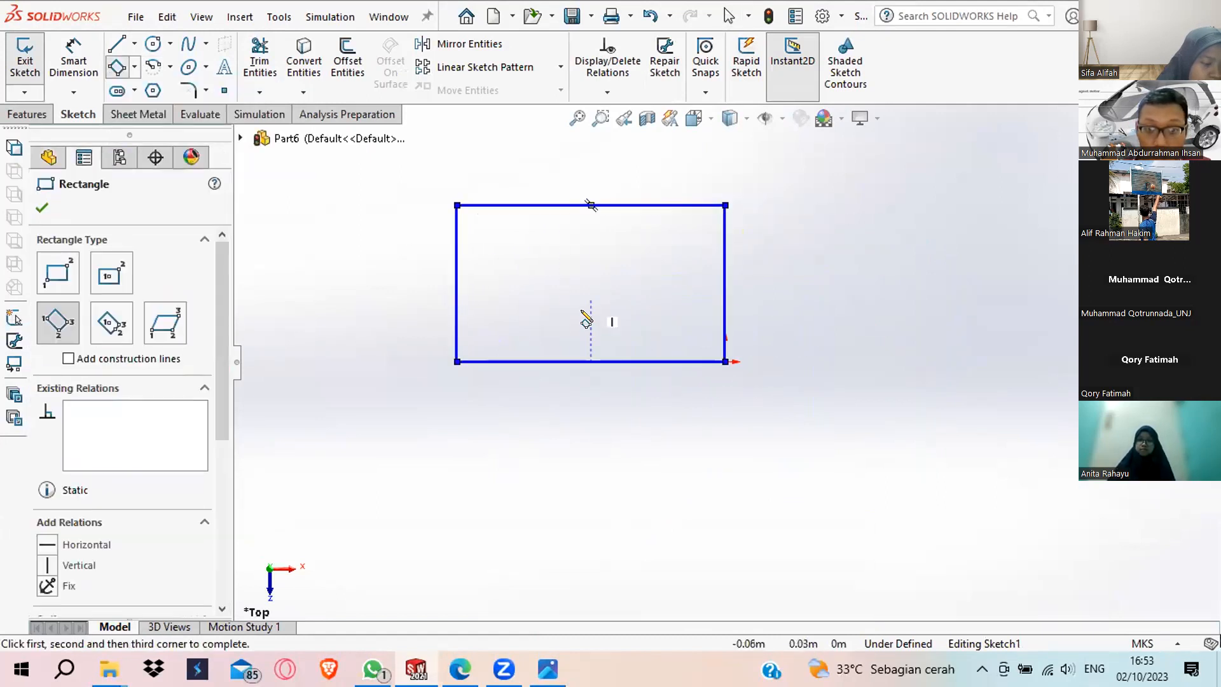
{"action": "key", "text": "Escape"}
{"action": "left_click", "coordinate": [49, 52]}
{"action": "key", "text": "Escape"}
{"action": "left_click", "coordinate": [594, 206]}
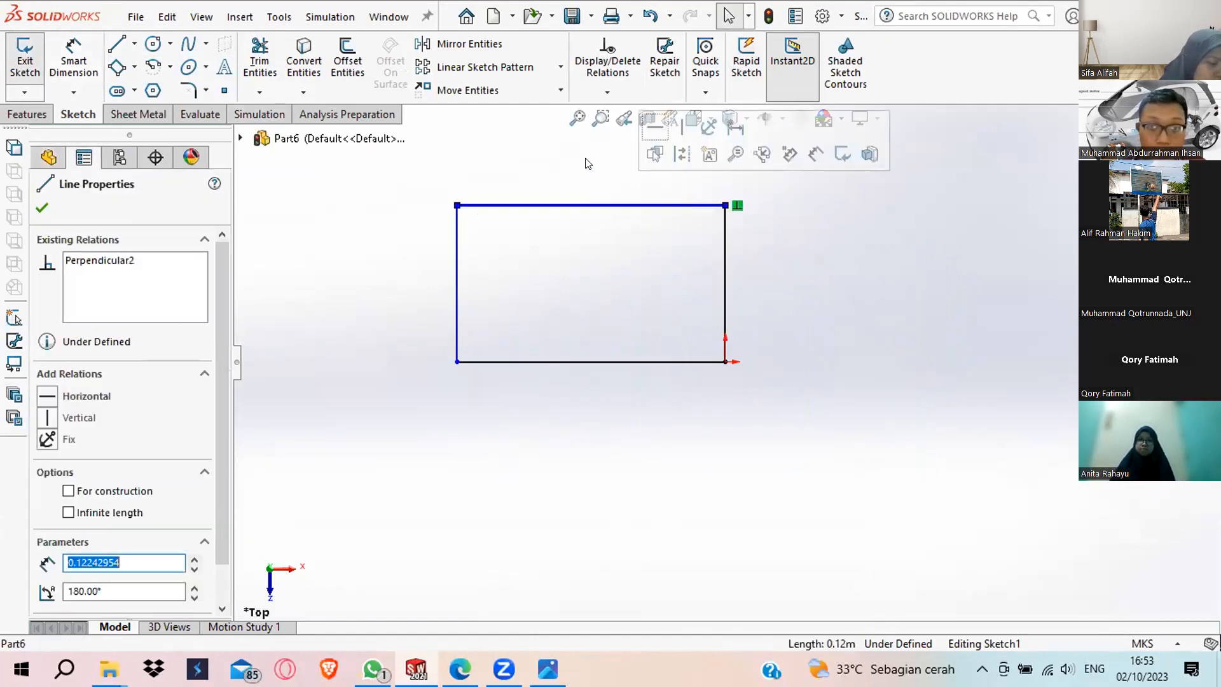
Dimension the length of the rectangle's upper edge.
{"action": "left_click", "coordinate": [68, 49]}
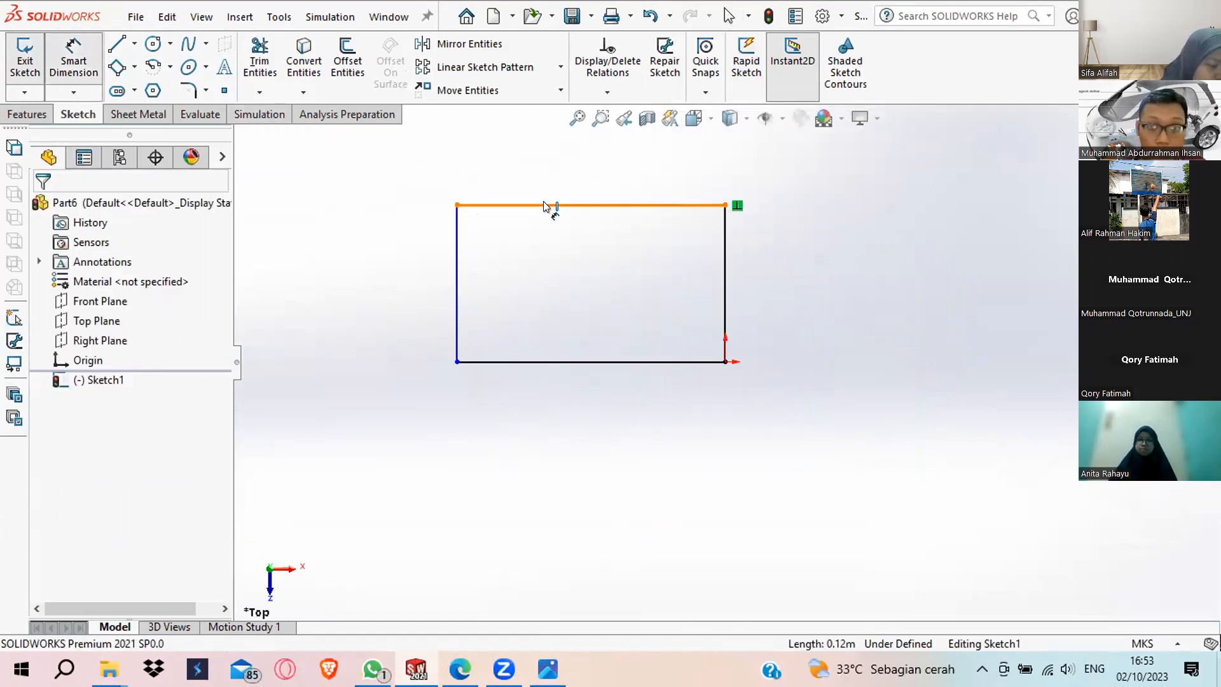
{"action": "left_click", "coordinate": [548, 204]}
{"action": "left_click", "coordinate": [538, 153]}
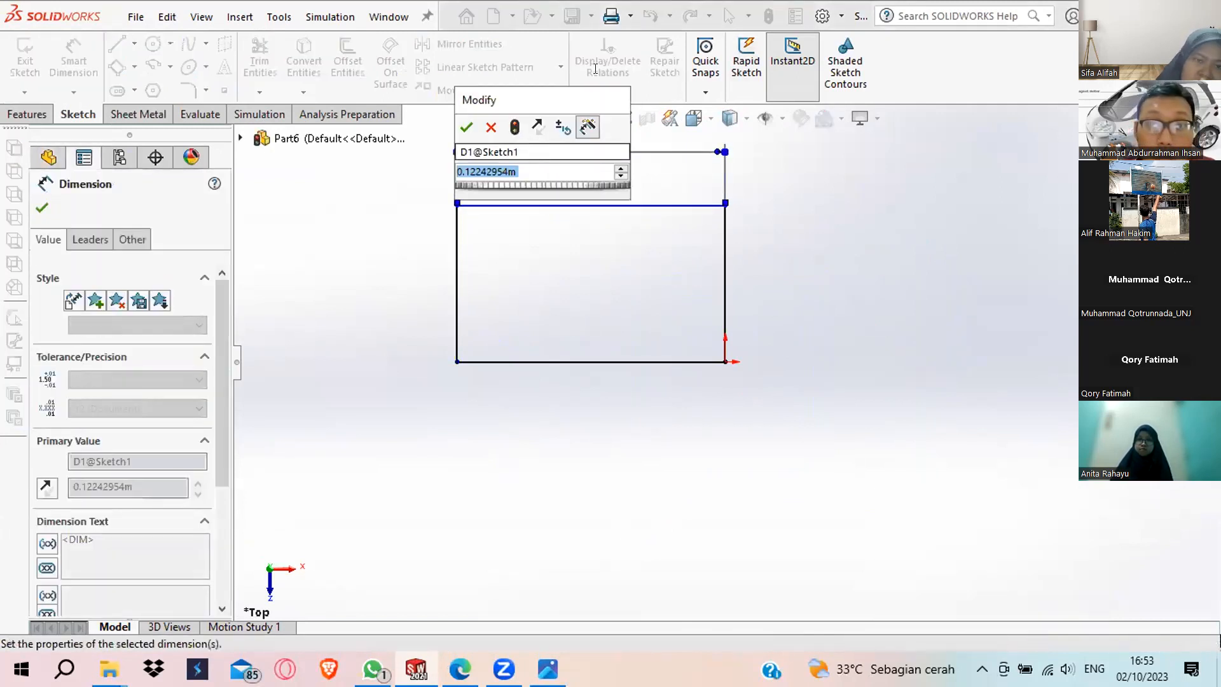
{"action": "left_click", "coordinate": [821, 9]}
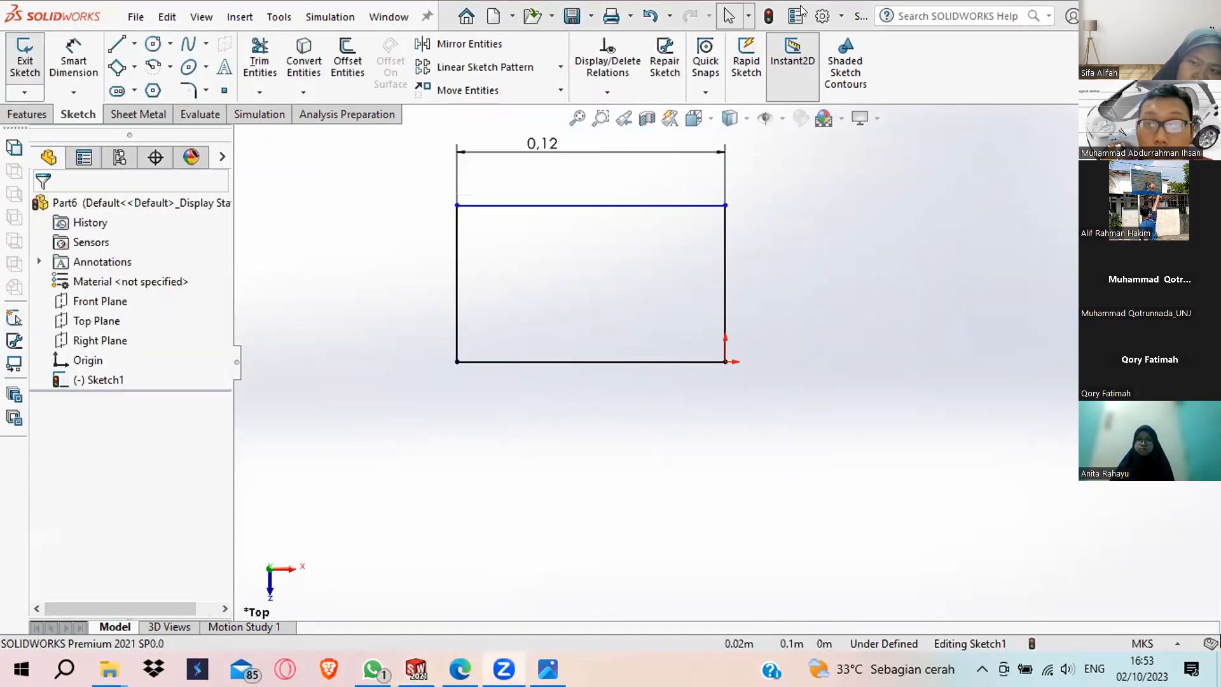
Set the document's unit system to MMGS (millimeter, gram, second).
{"action": "left_click", "coordinate": [822, 10]}
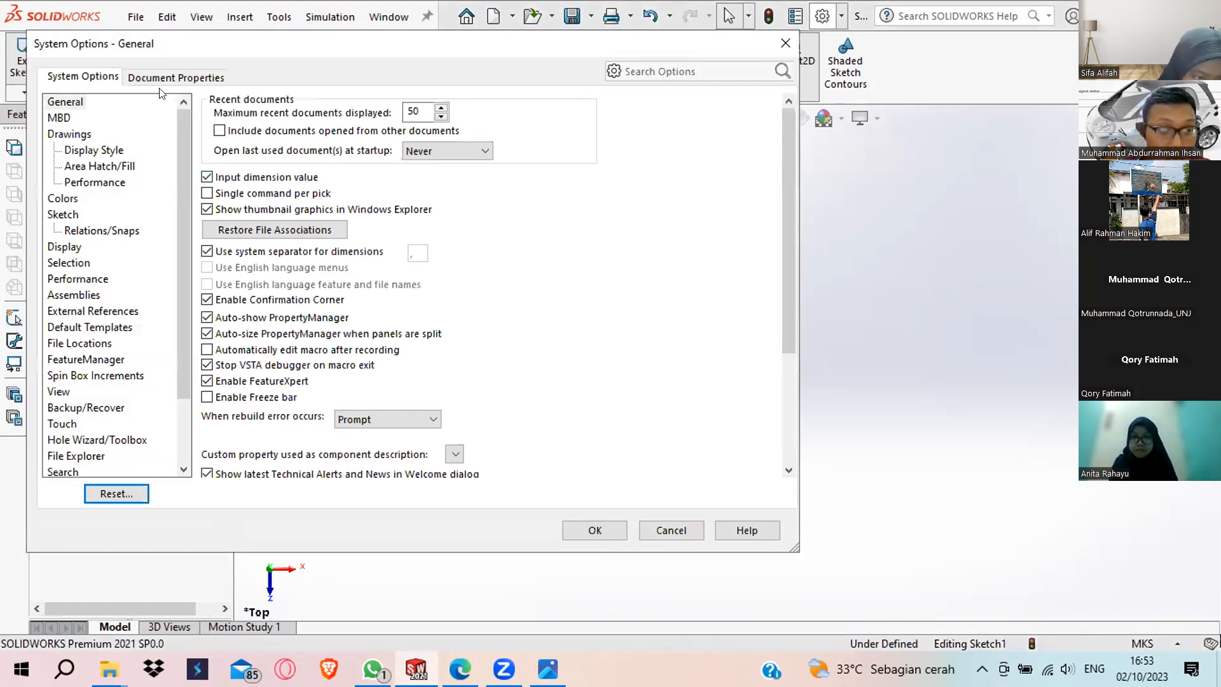
{"action": "left_click", "coordinate": [175, 77]}
{"action": "left_click", "coordinate": [60, 230]}
{"action": "left_click", "coordinate": [228, 144]}
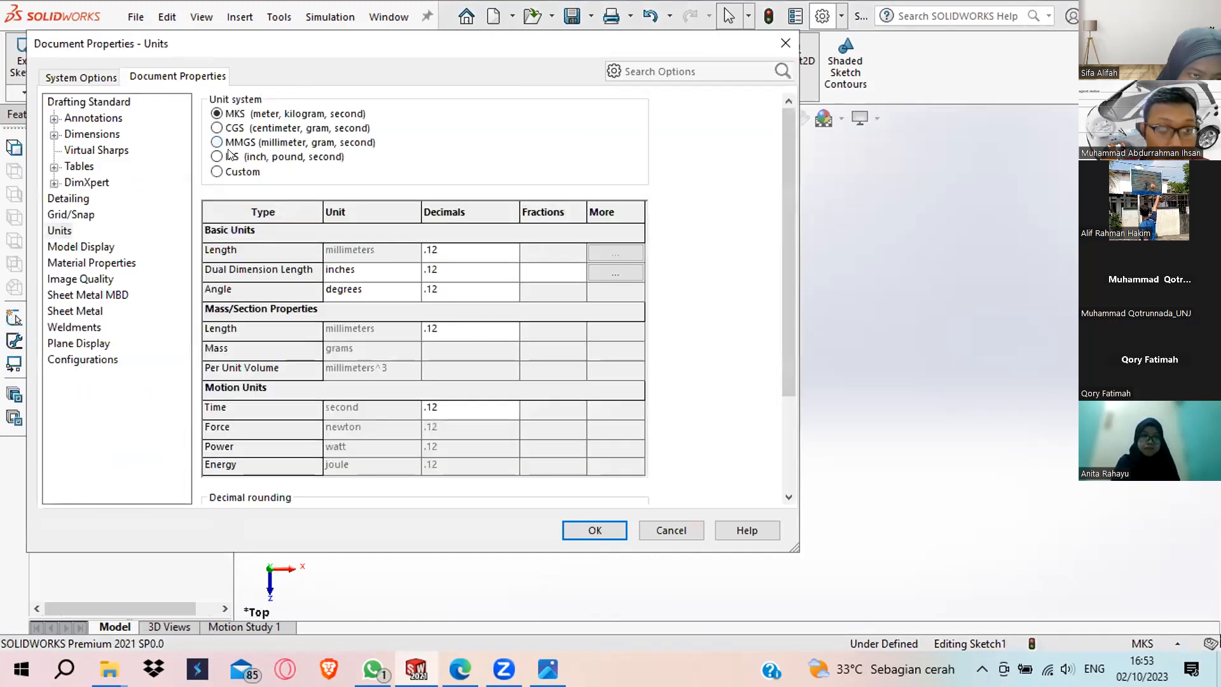
{"action": "left_click", "coordinate": [574, 533]}
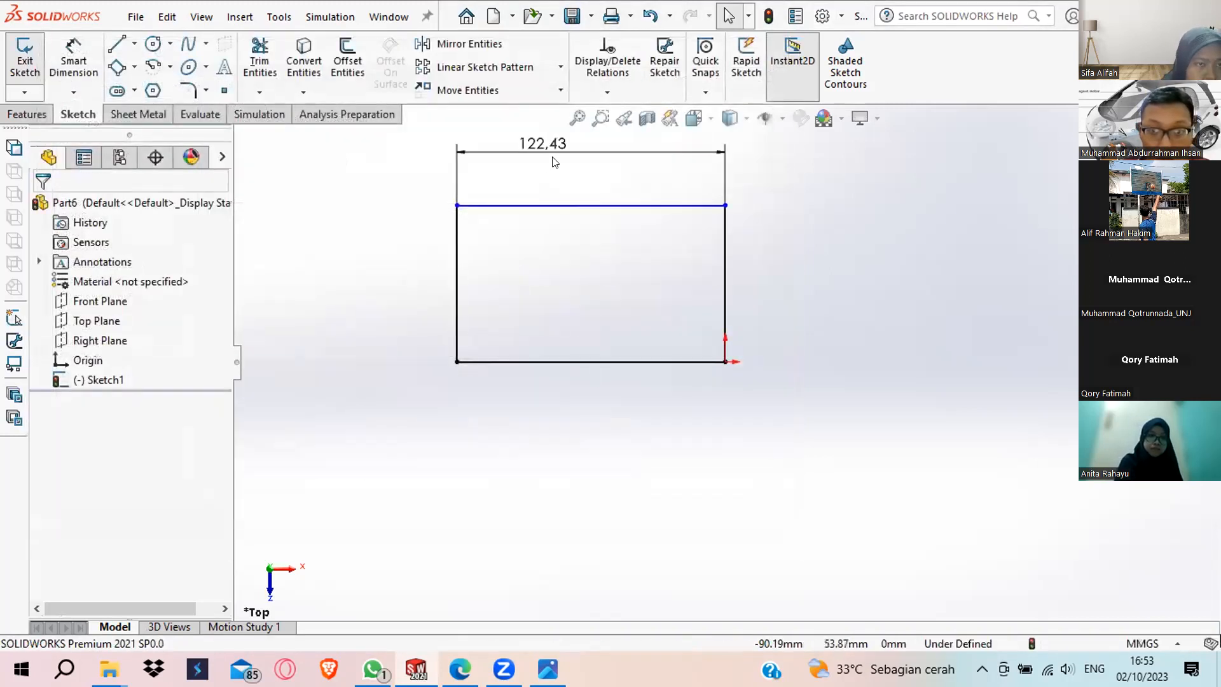
Set the length dimension of the rectangle's upper edge to 88 mm.
{"action": "double_click", "coordinate": [557, 135]}
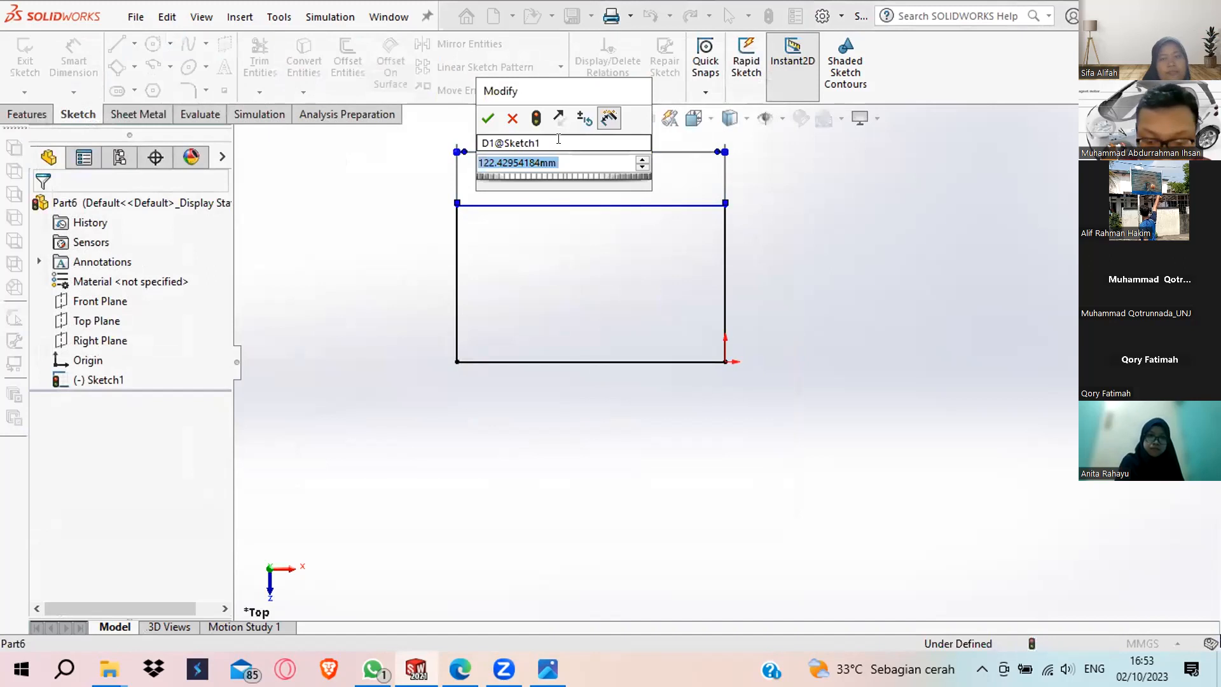
{"action": "type", "text": "88"}
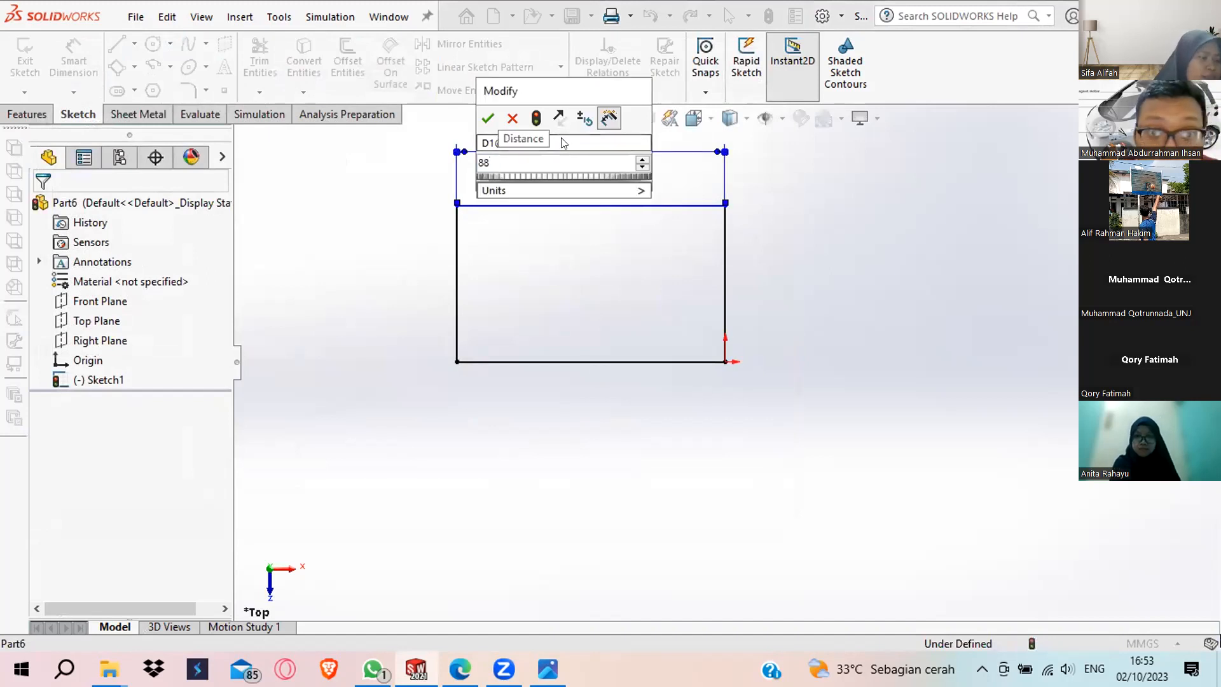
{"action": "key", "text": "Return"}
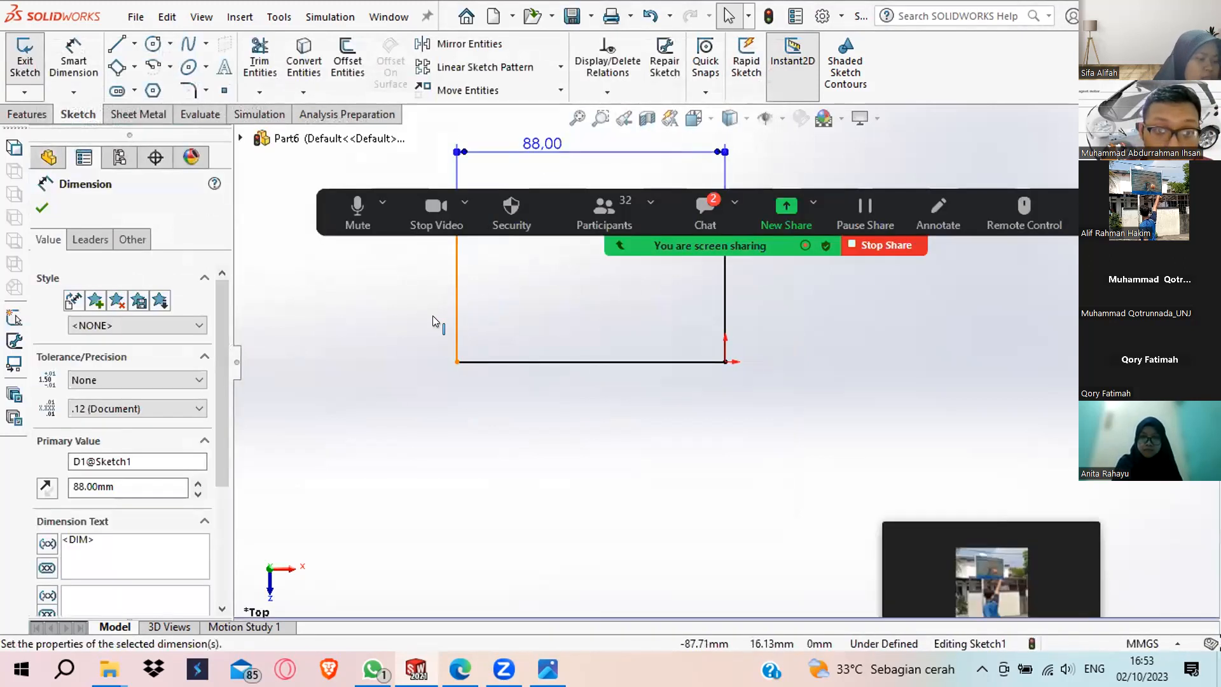
Dimension the rectangle's left edge with the expression 30+13 for a height of 43 mm.
{"action": "left_click", "coordinate": [457, 312]}
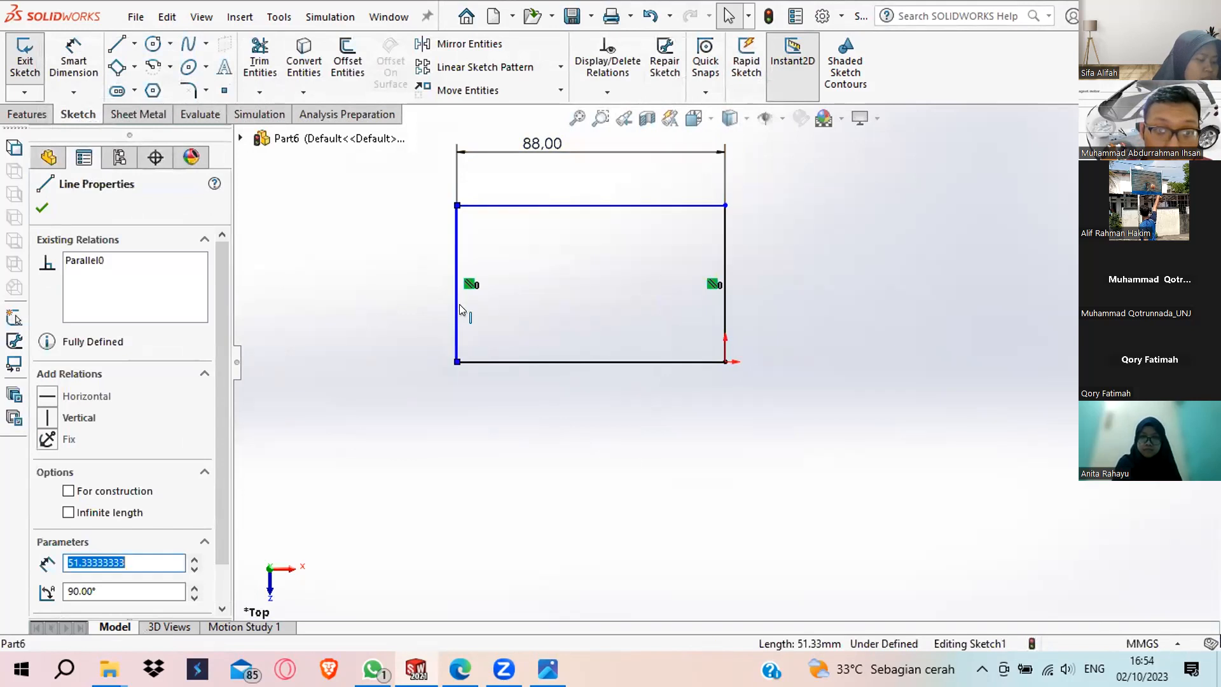
{"action": "left_click", "coordinate": [385, 314]}
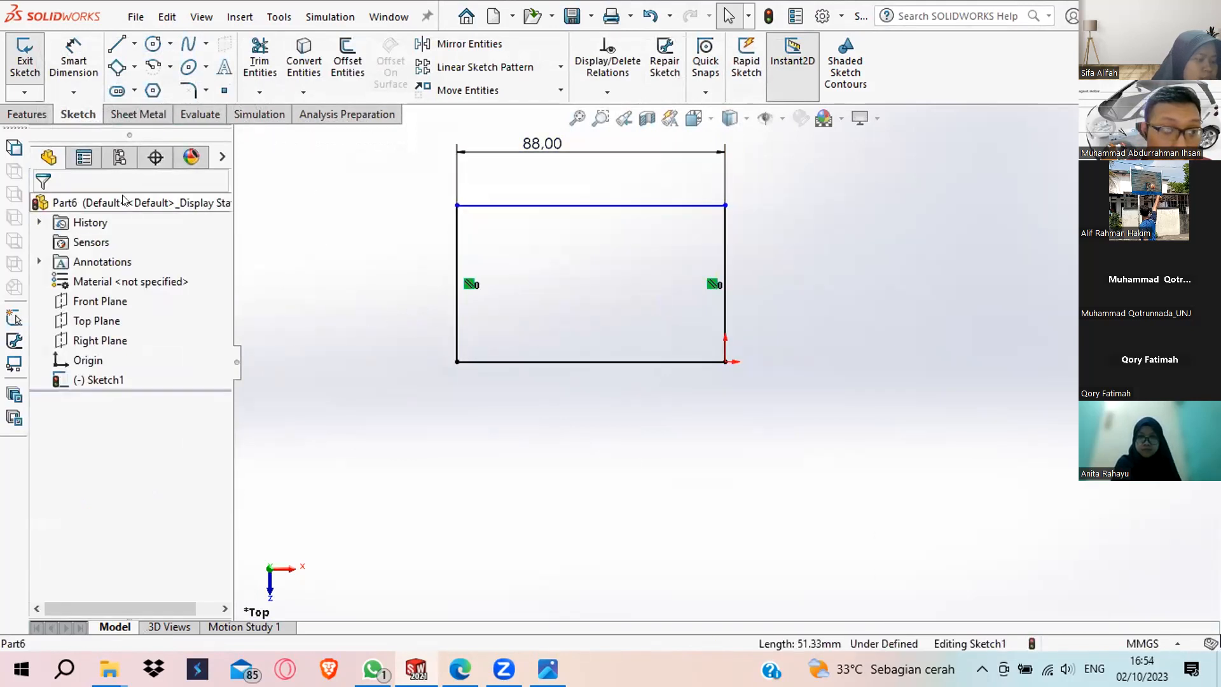
{"action": "left_click", "coordinate": [79, 61]}
{"action": "left_click", "coordinate": [457, 321]}
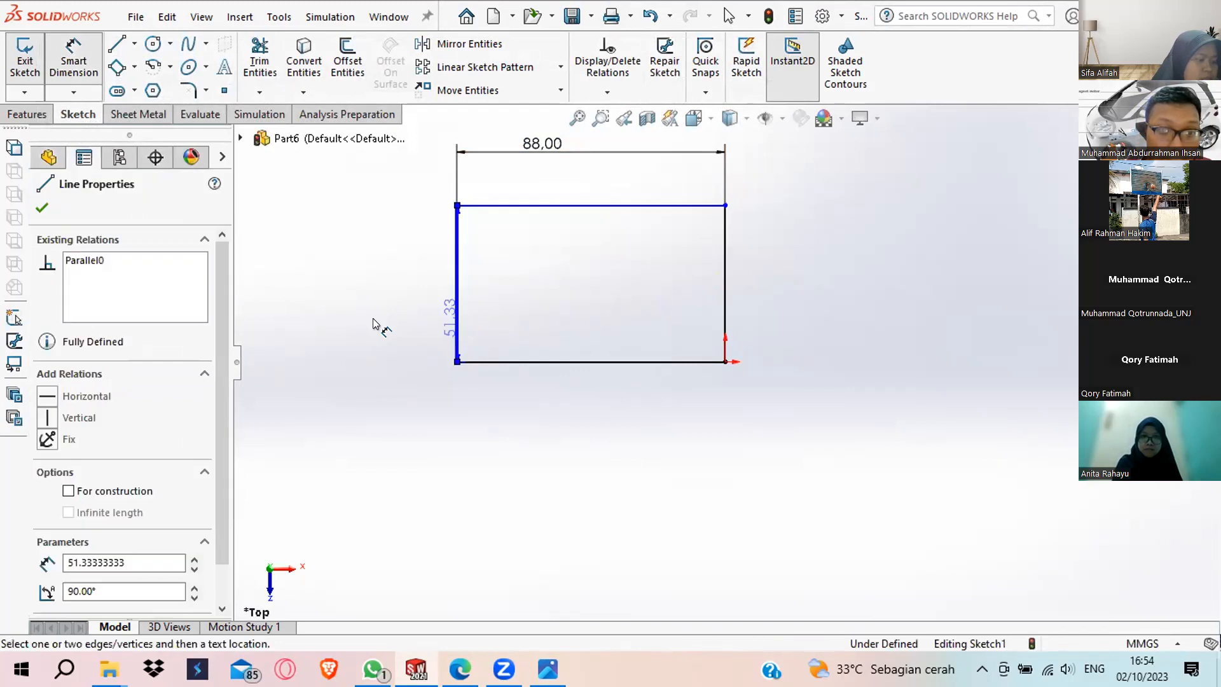
{"action": "left_click", "coordinate": [375, 322]}
{"action": "type", "text": "30"}
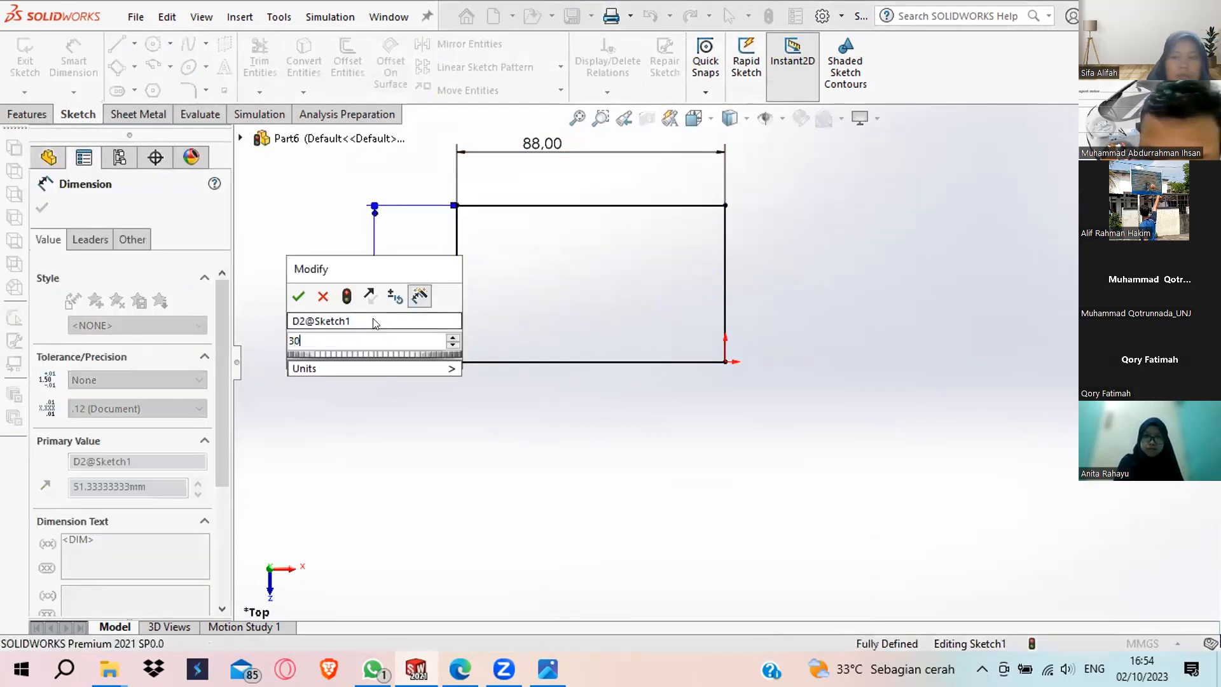
{"action": "type", "text": "+13"}
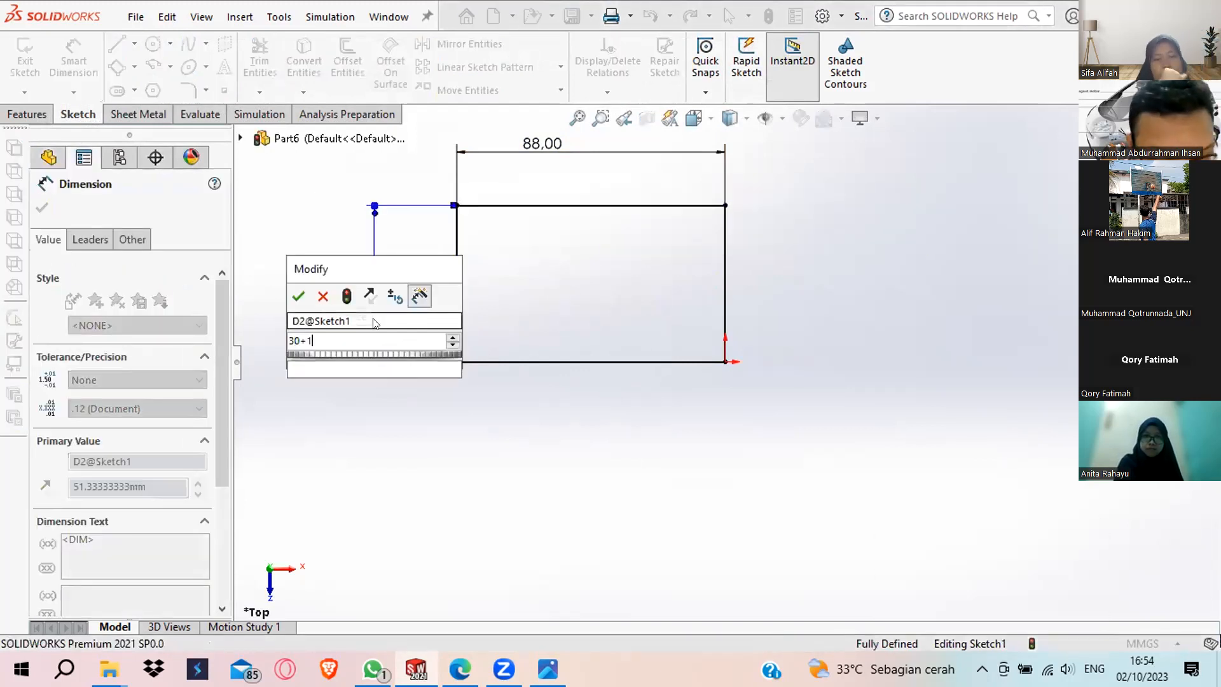
{"action": "key", "text": "Return"}
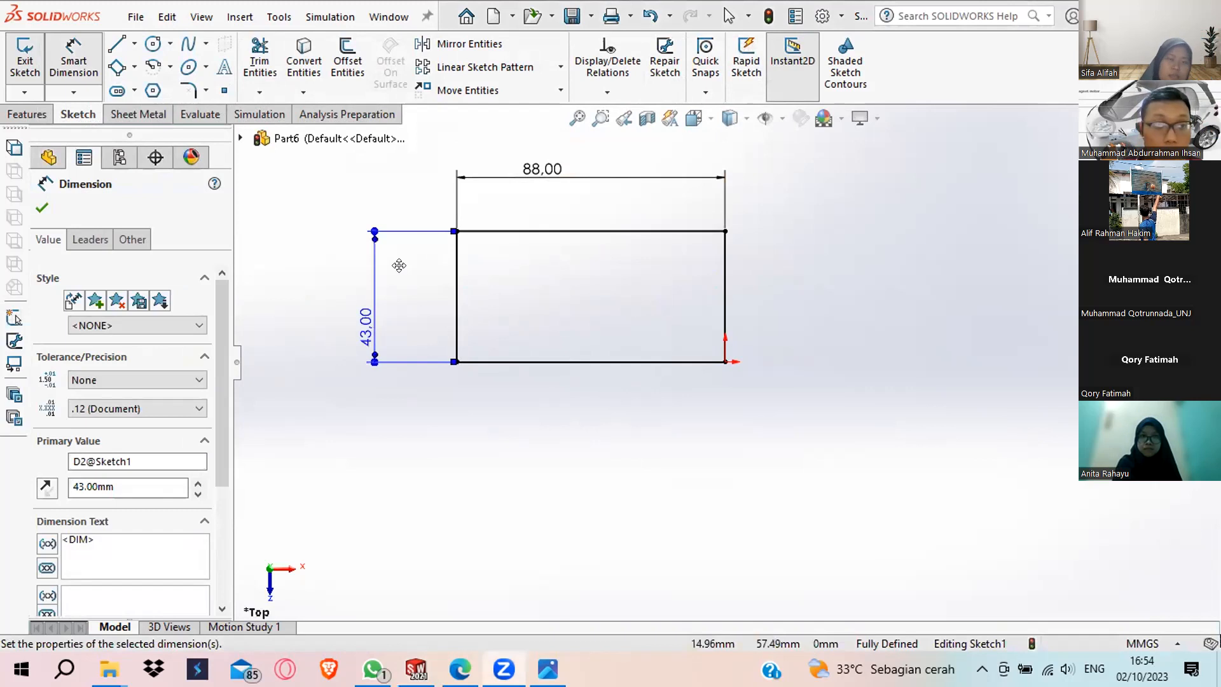
{"action": "left_click", "coordinate": [40, 209]}
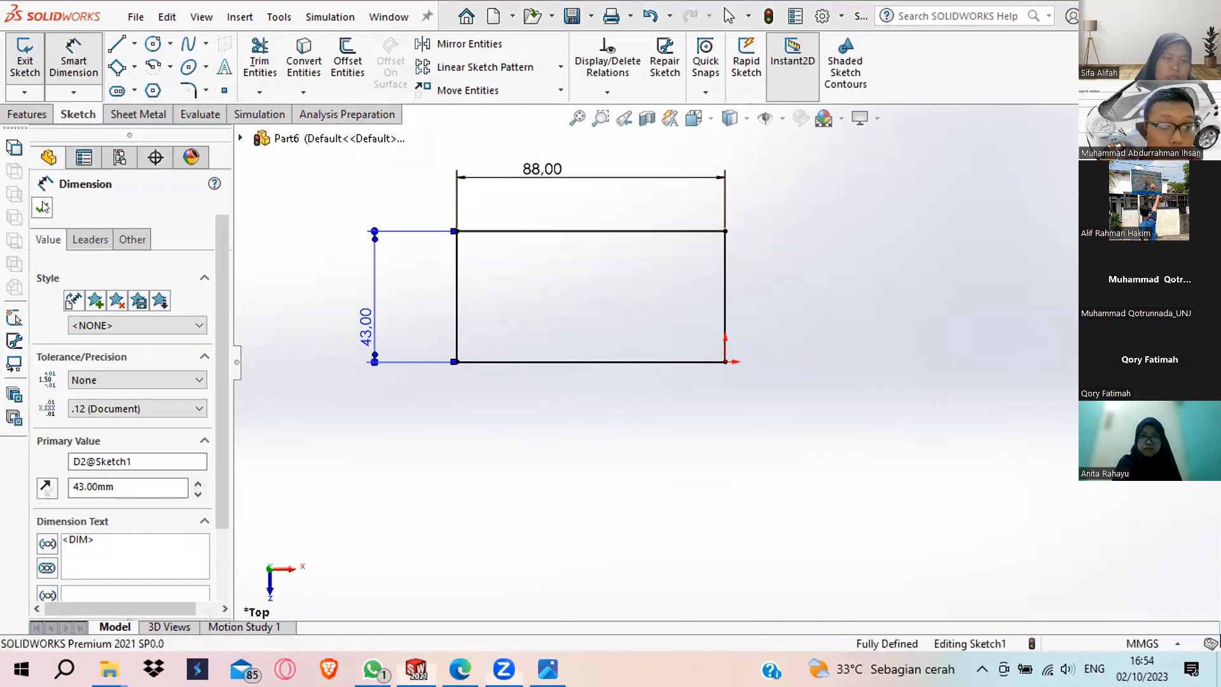
Sketch corner rectangles inside the outline: a thin strip from the left edge, a narrow upright below its right end, and one in each lower corner.
{"action": "left_click", "coordinate": [115, 66]}
{"action": "left_click", "coordinate": [134, 67]}
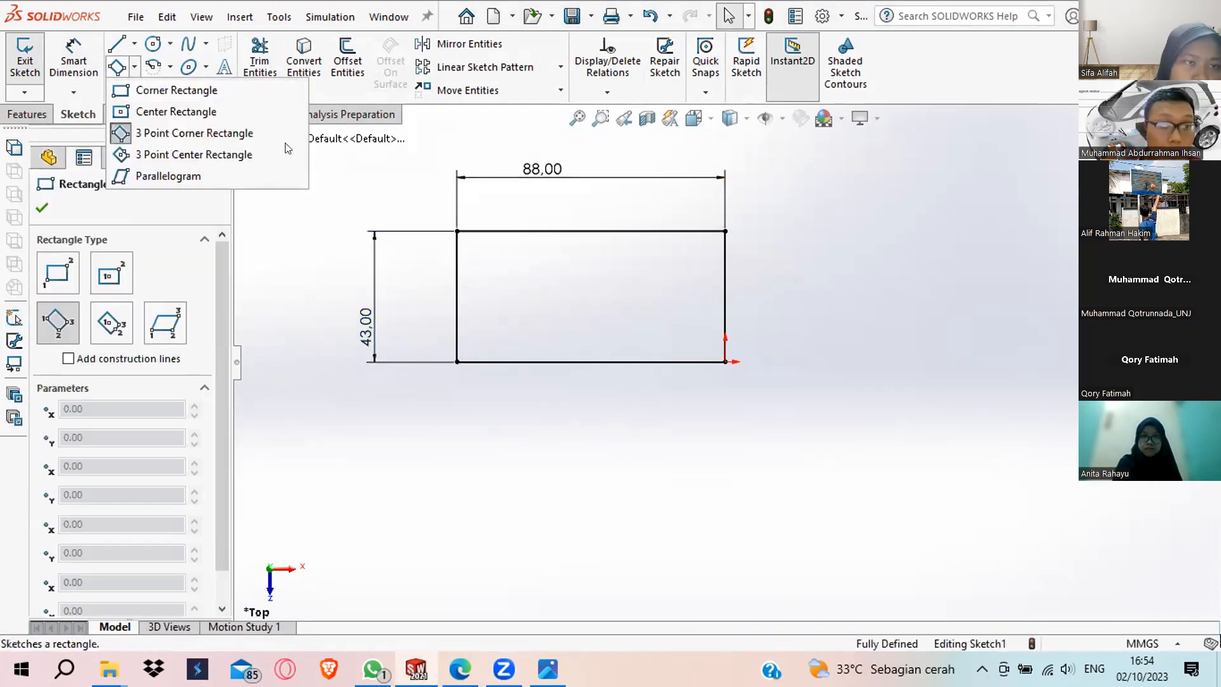
{"action": "left_click", "coordinate": [177, 91]}
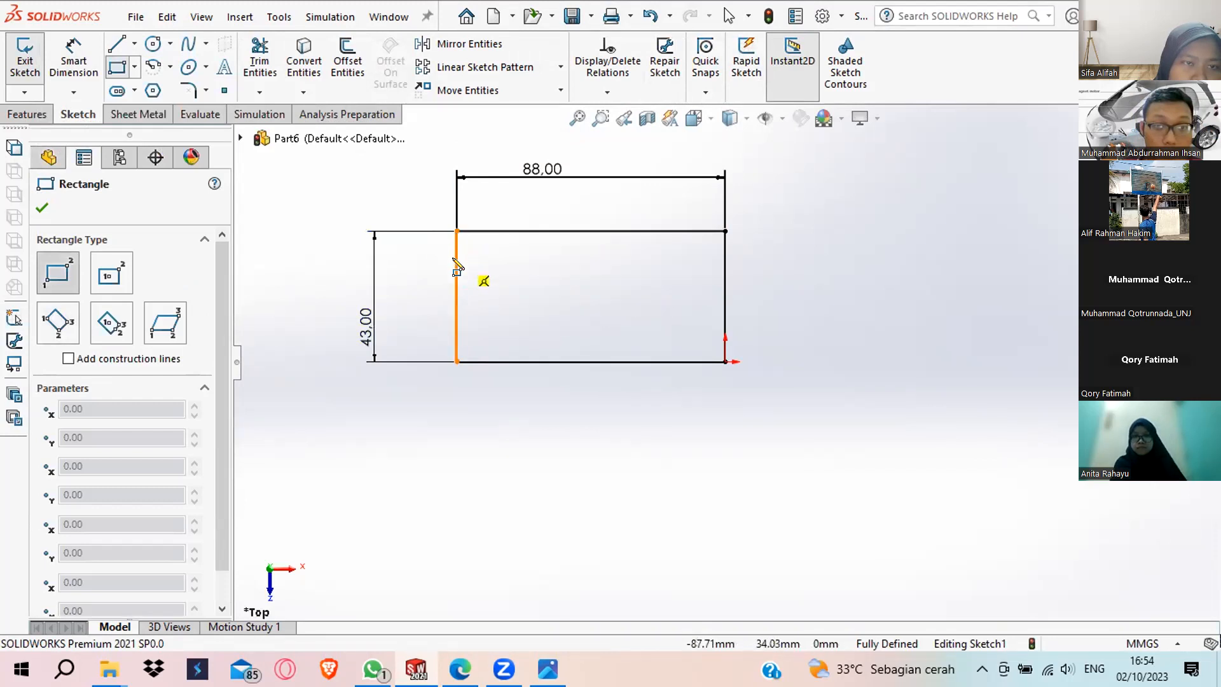
{"action": "left_click_drag", "start_coordinate": [455, 258], "coordinate": [481, 268]}
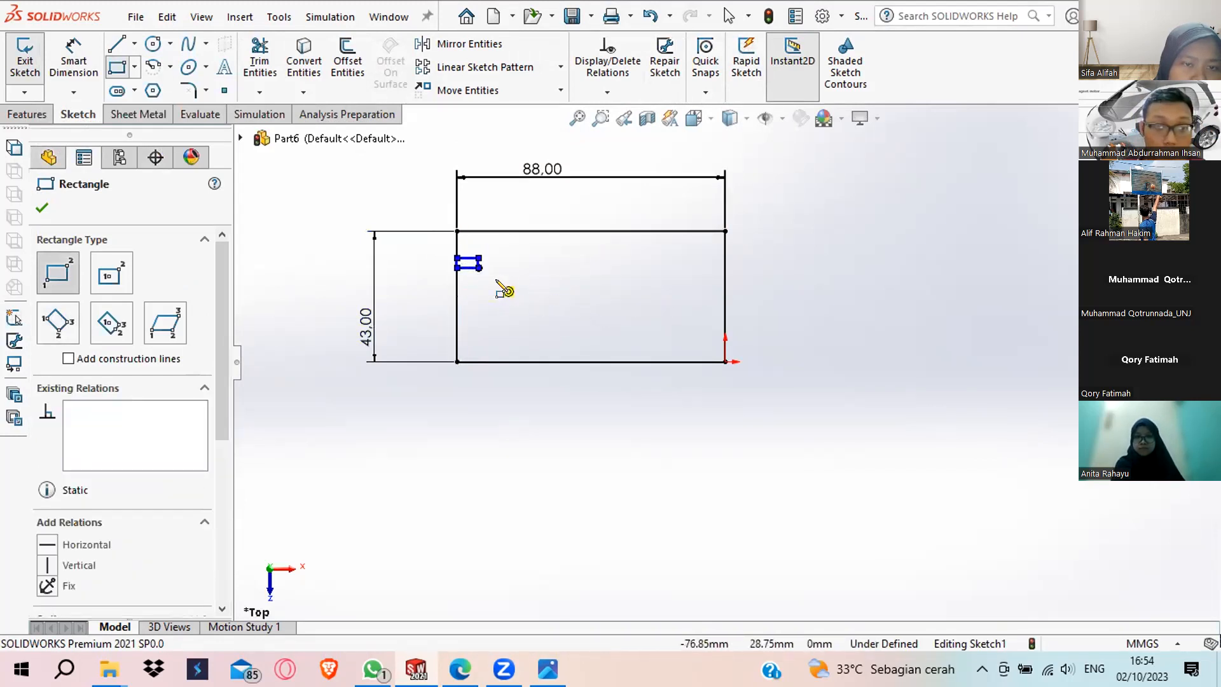
{"action": "left_click_drag", "start_coordinate": [725, 361], "coordinate": [647, 324]}
{"action": "left_click_drag", "start_coordinate": [457, 361], "coordinate": [522, 331]}
{"action": "key", "text": "Escape"}
{"action": "left_click_drag", "start_coordinate": [479, 267], "coordinate": [591, 362]}
{"action": "key", "text": "Return"}
{"action": "key", "text": "Escape"}
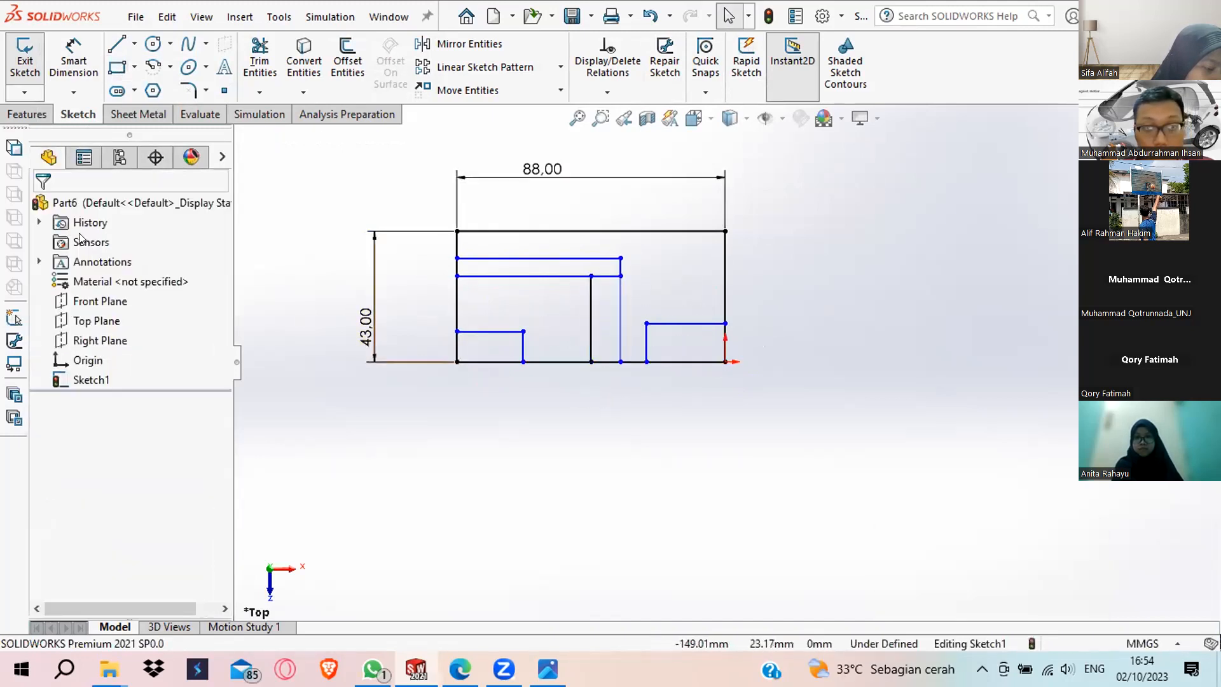
Dimension the width of the lower-right corner rectangle to 25 mm against the outline's right edge.
{"action": "left_click", "coordinate": [74, 65]}
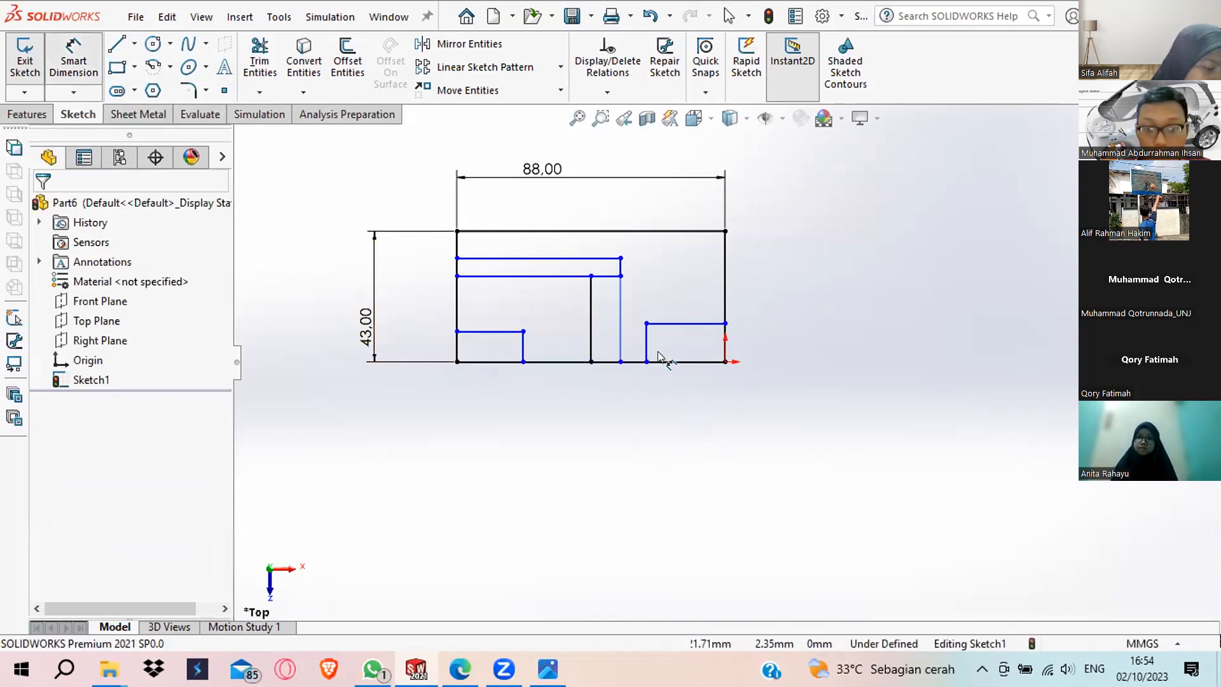
{"action": "left_click", "coordinate": [648, 353]}
{"action": "left_click", "coordinate": [724, 352]}
{"action": "left_click", "coordinate": [693, 407]}
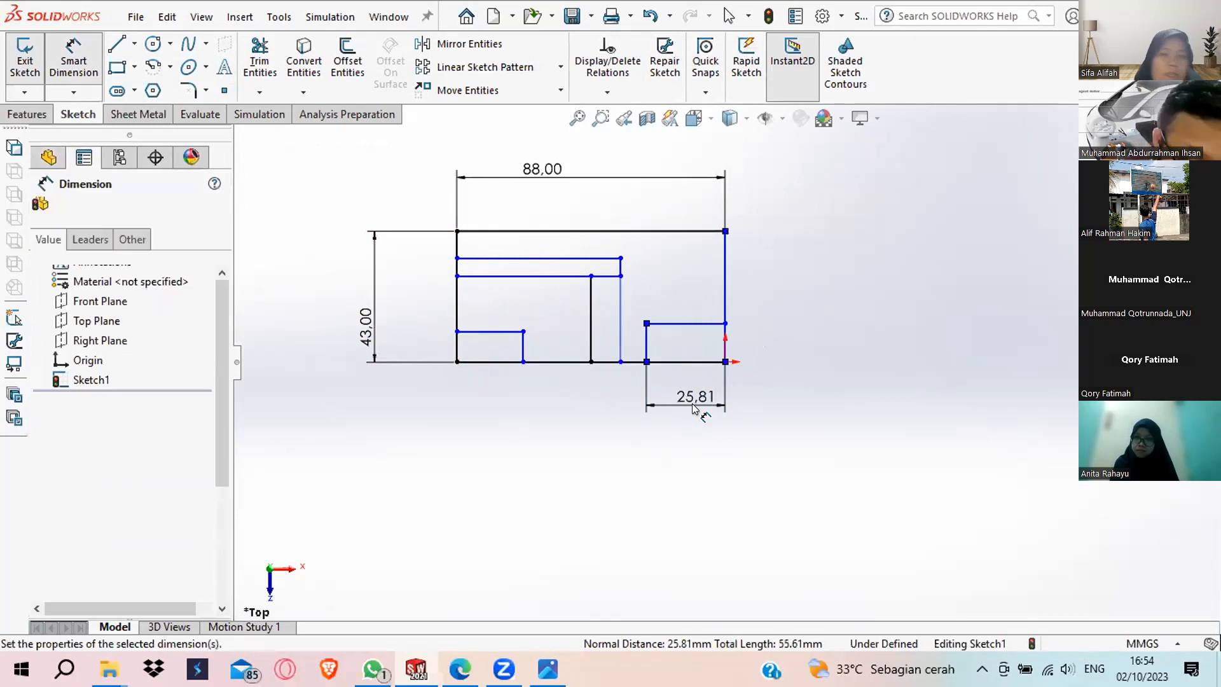
{"action": "key", "text": "Return"}
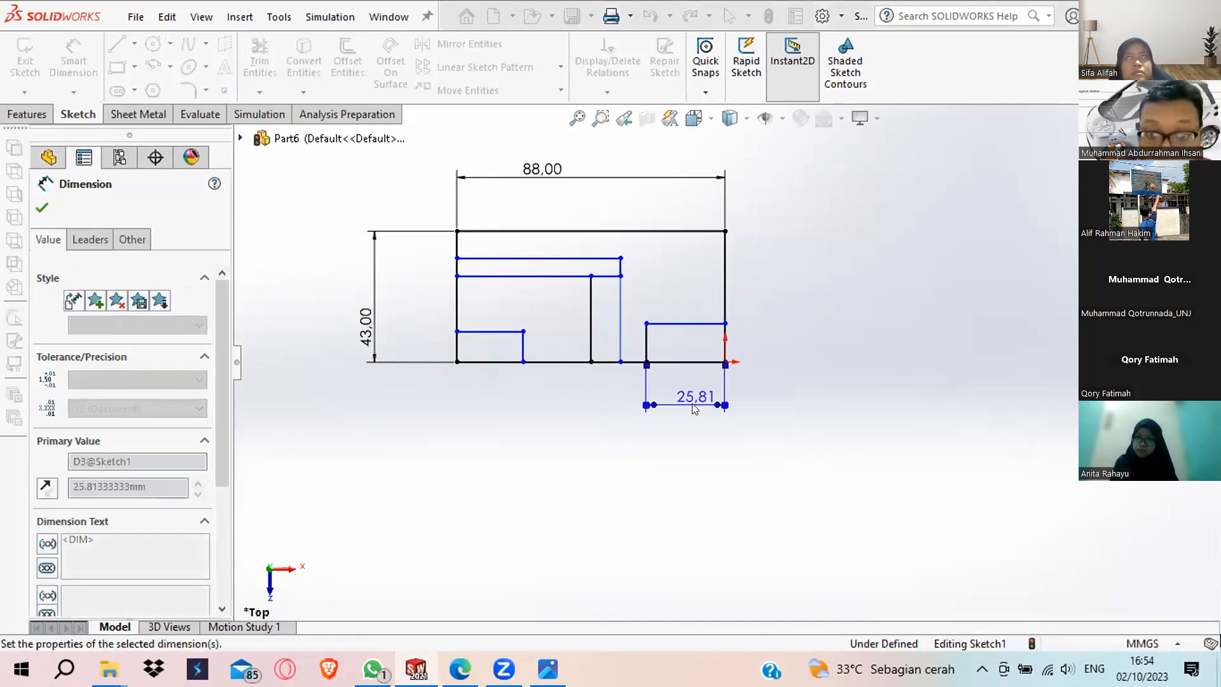
{"action": "left_click", "coordinate": [715, 347]}
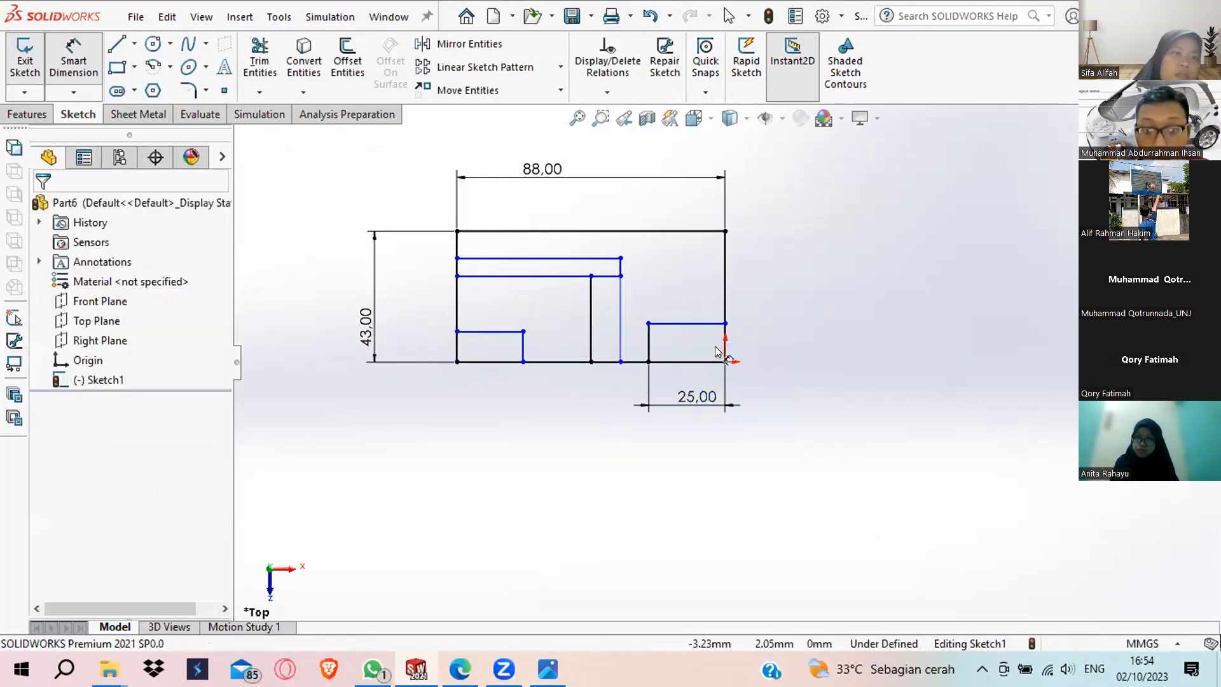
Dimension the height of the lower-right corner rectangle to 48 mm from the outline's bottom edge.
{"action": "left_click", "coordinate": [715, 324]}
{"action": "left_click", "coordinate": [715, 362]}
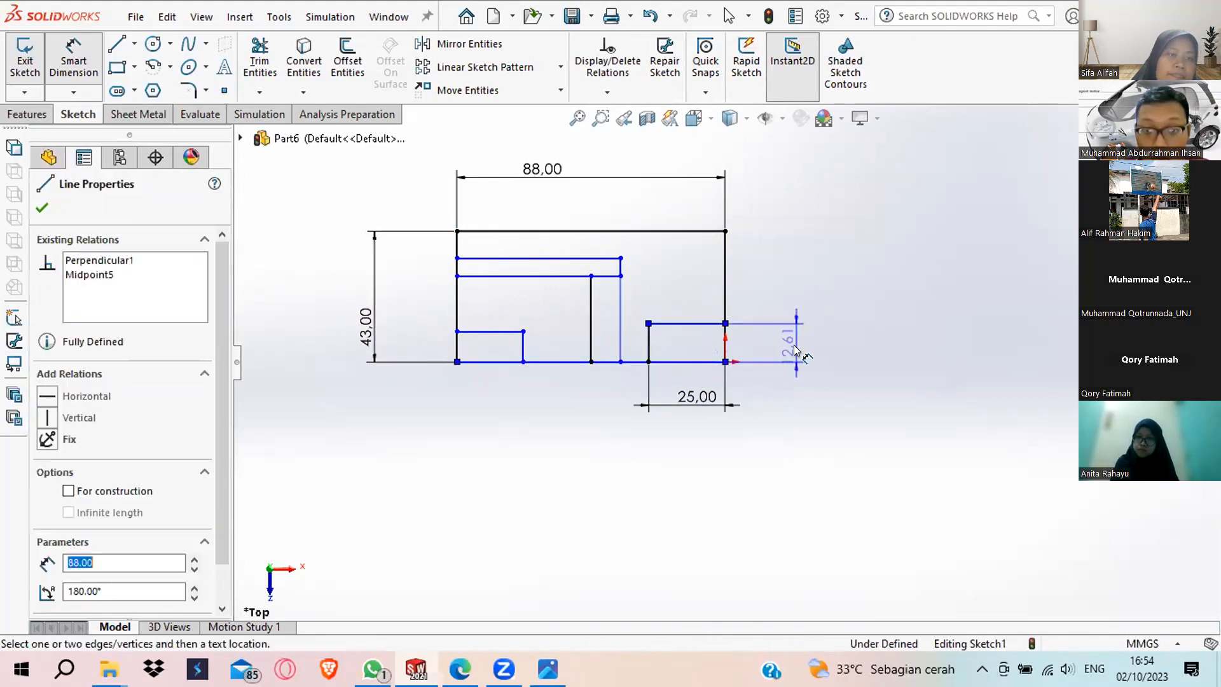
{"action": "left_click", "coordinate": [794, 349]}
{"action": "type", "text": "4"}
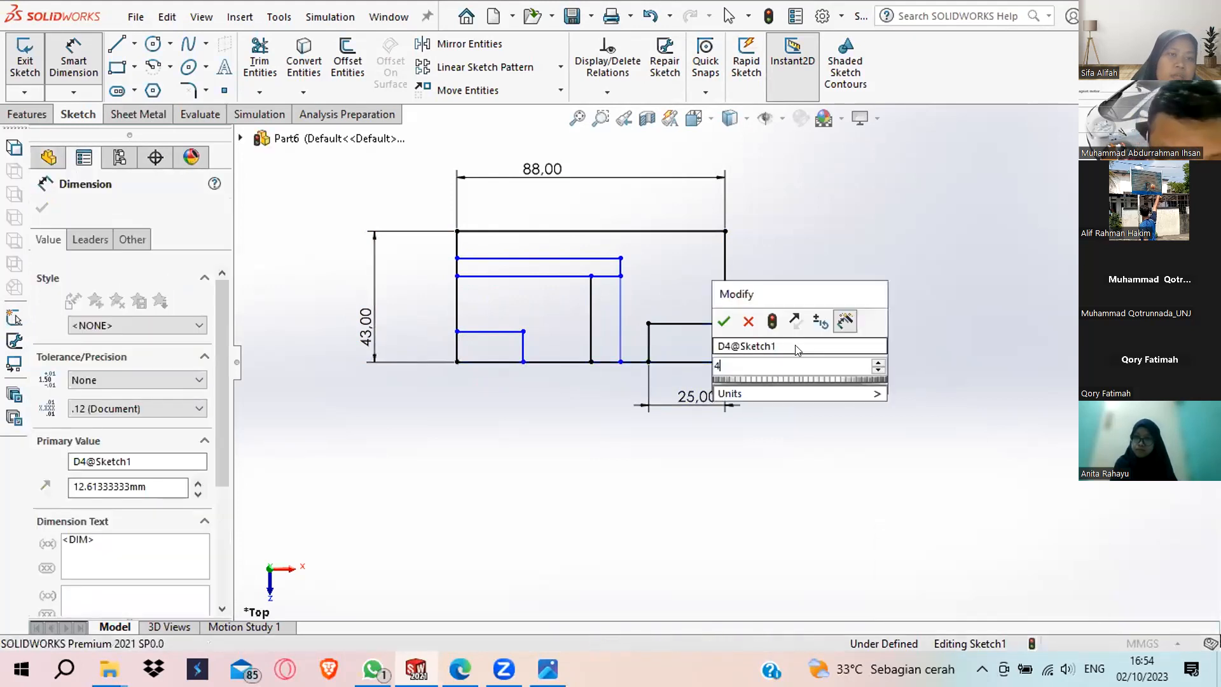
{"action": "type", "text": "8"}
{"action": "key", "text": "Return"}
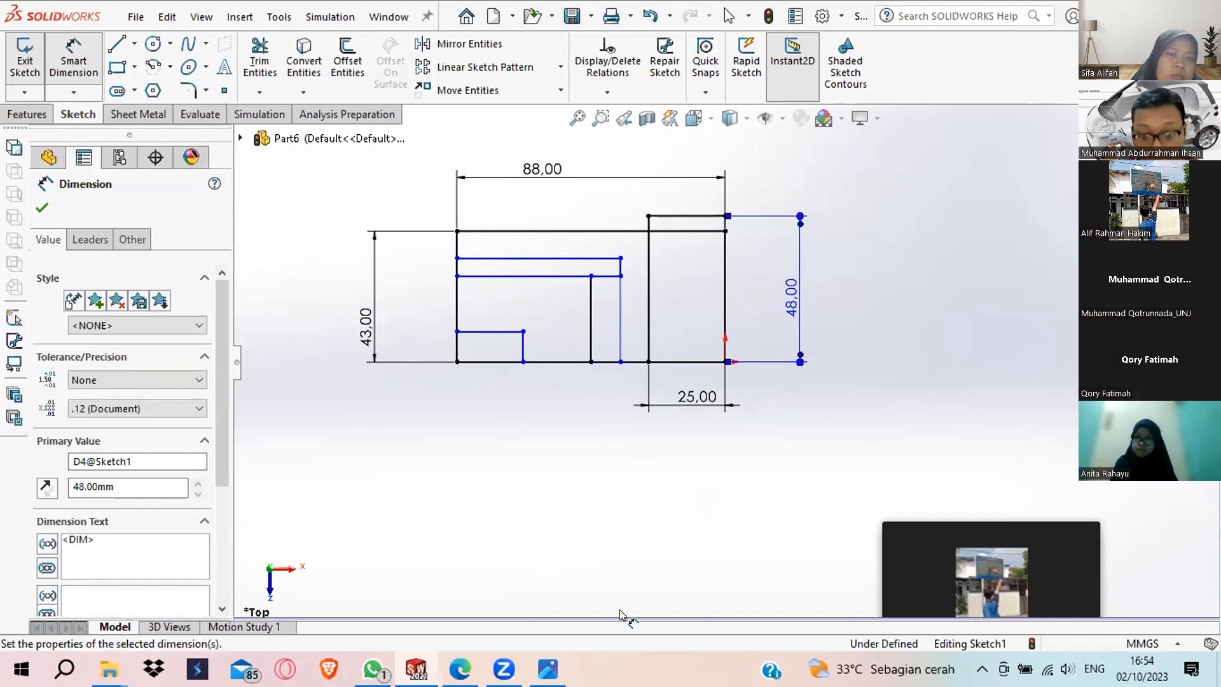
Check the 3.3 reference drawing, then undo the 48 mm height dimension and the 25 mm width value of the lower-right rectangle.
{"action": "left_click", "coordinate": [548, 669]}
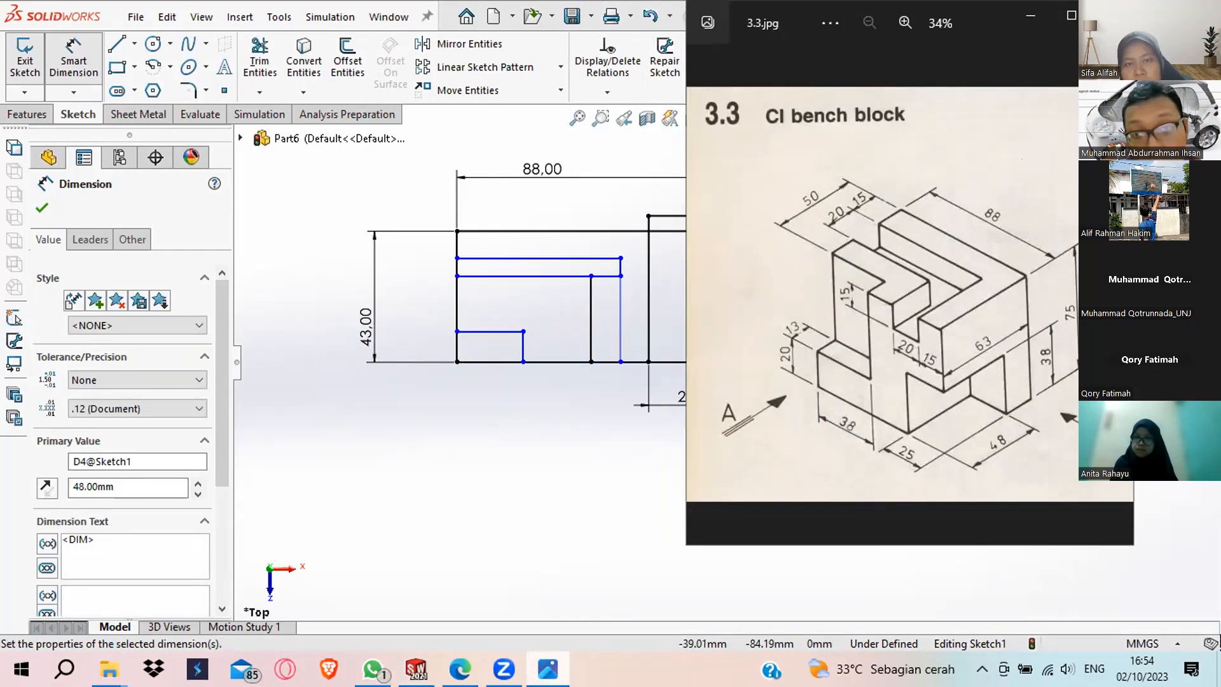
{"action": "left_click", "coordinate": [547, 669]}
{"action": "double_click", "coordinate": [366, 334]}
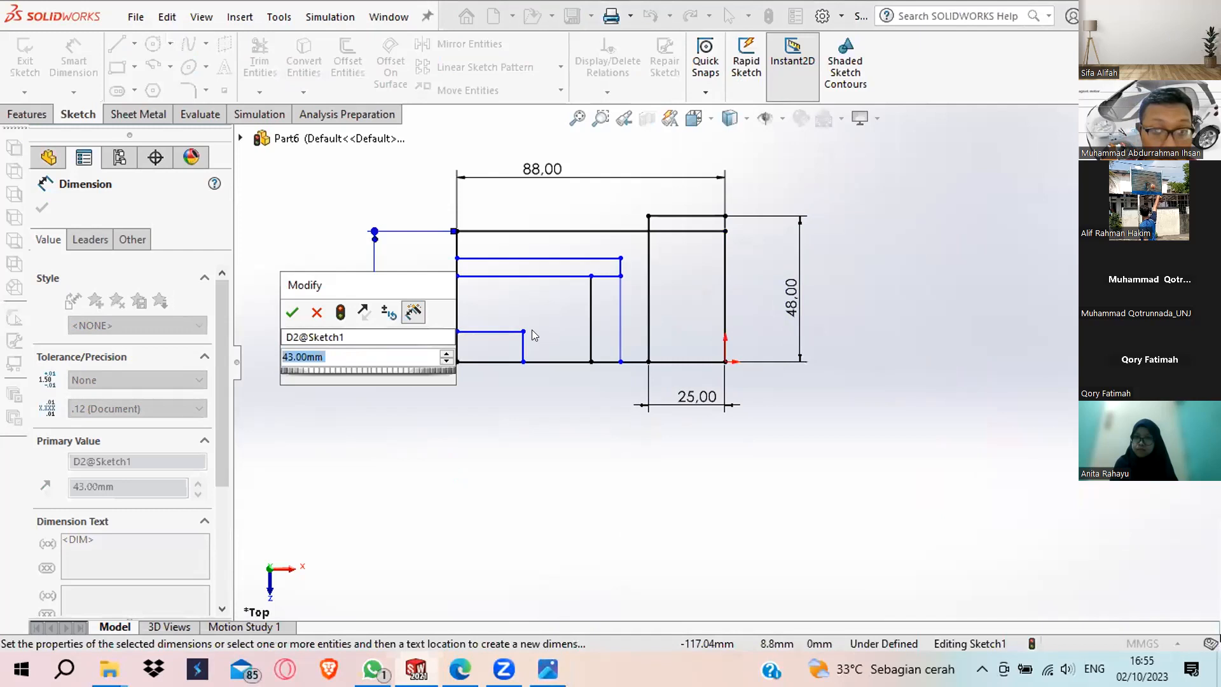
{"action": "left_click", "coordinate": [737, 293]}
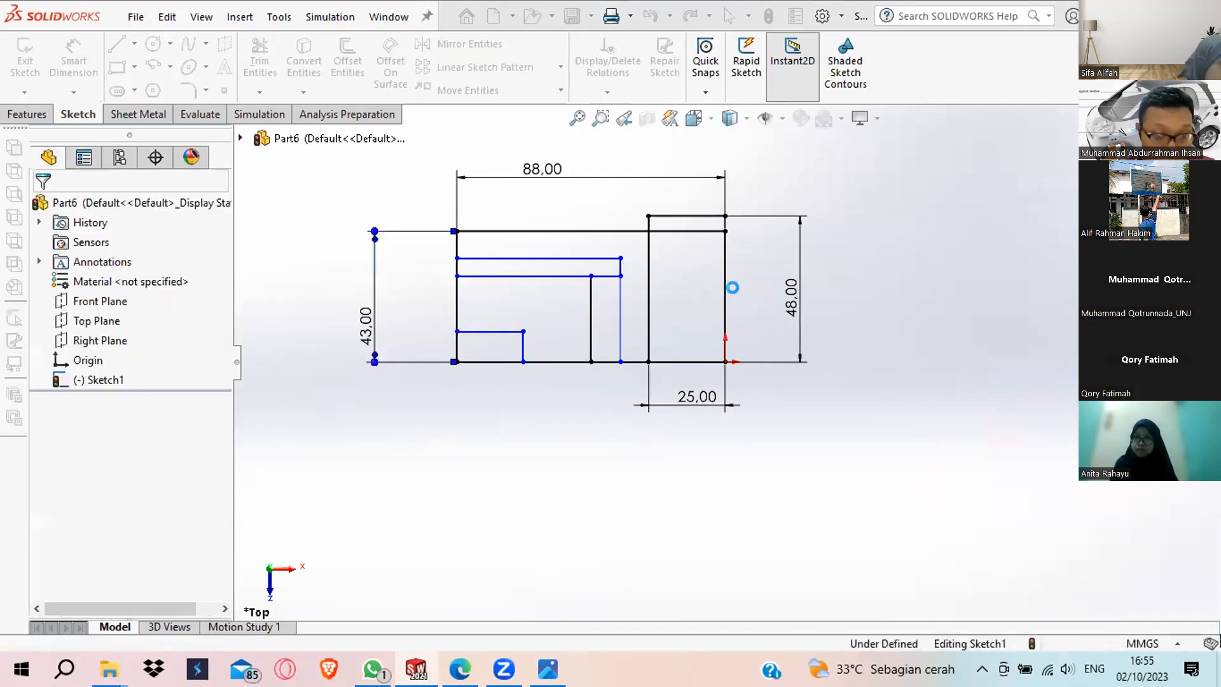
{"action": "key", "text": "ctrl+z"}
{"action": "key", "text": "ctrl+z"}
{"action": "key", "text": "ctrl+z"}
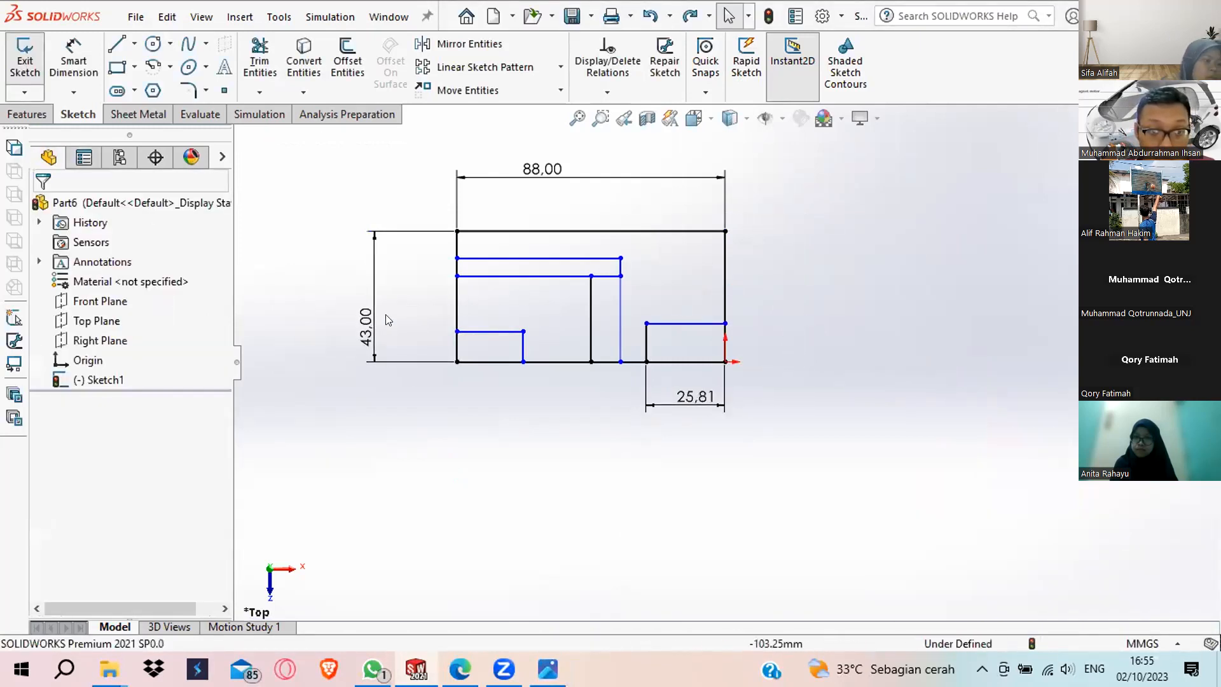
Change the outline's overall height dimension to the expression 50+13, giving 63 mm.
{"action": "double_click", "coordinate": [363, 323]}
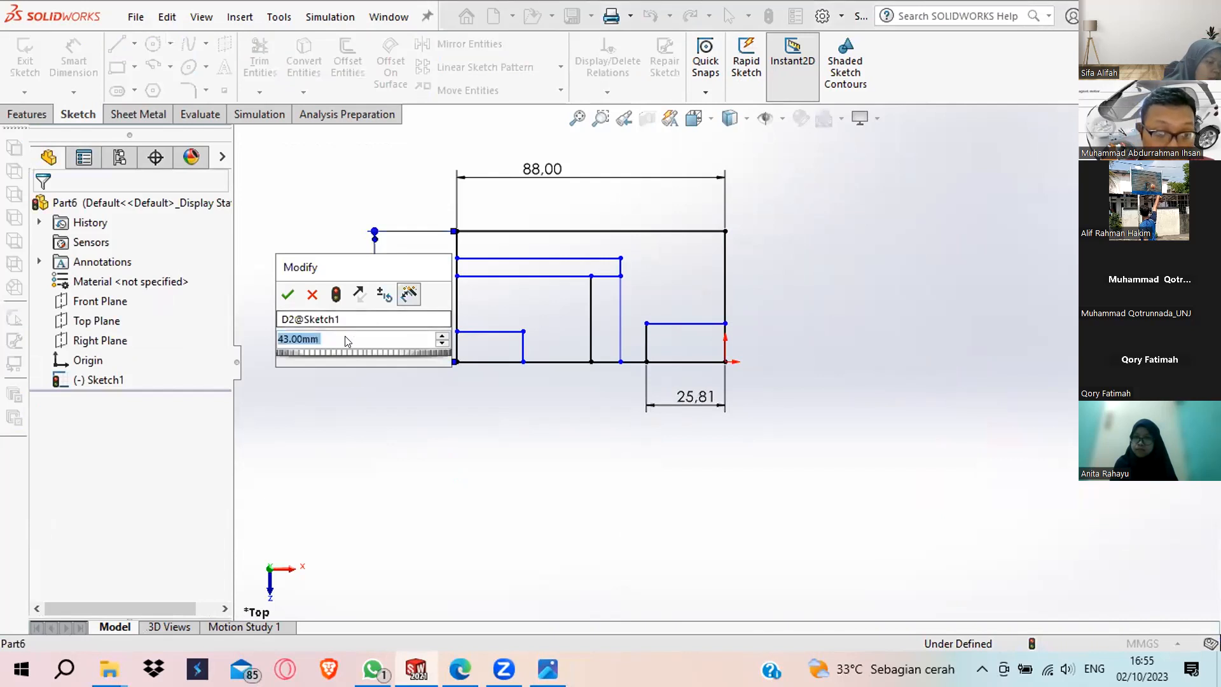
{"action": "type", "text": "5"}
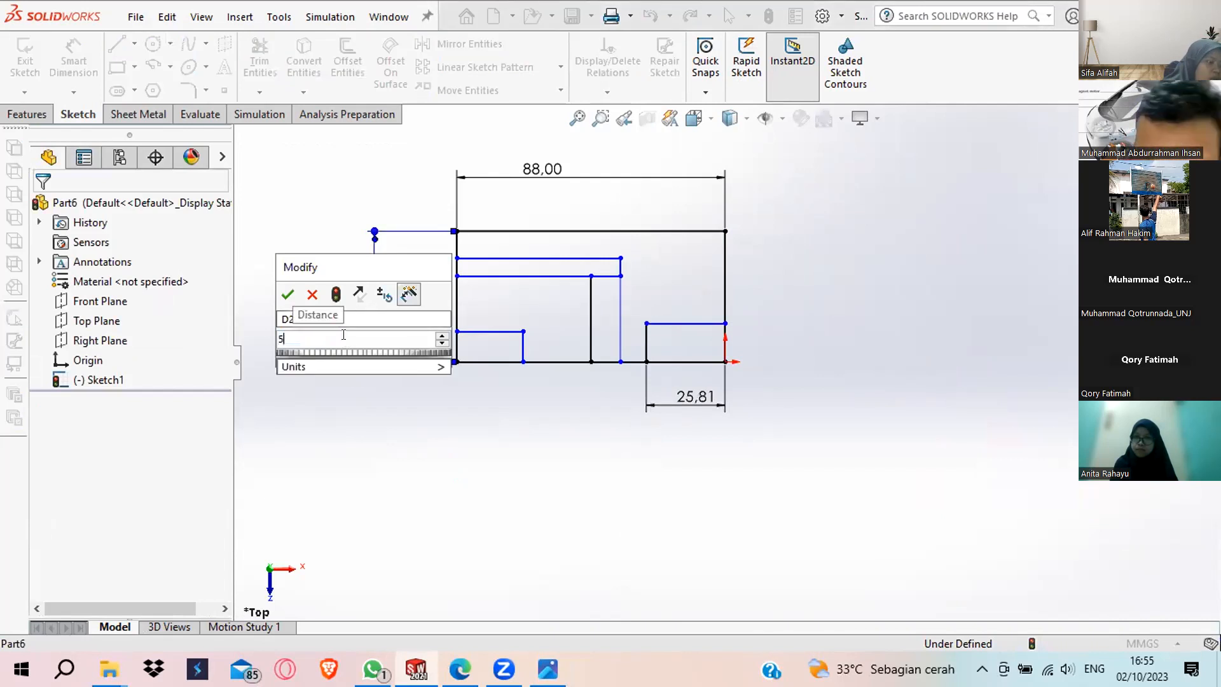
{"action": "type", "text": "0+"}
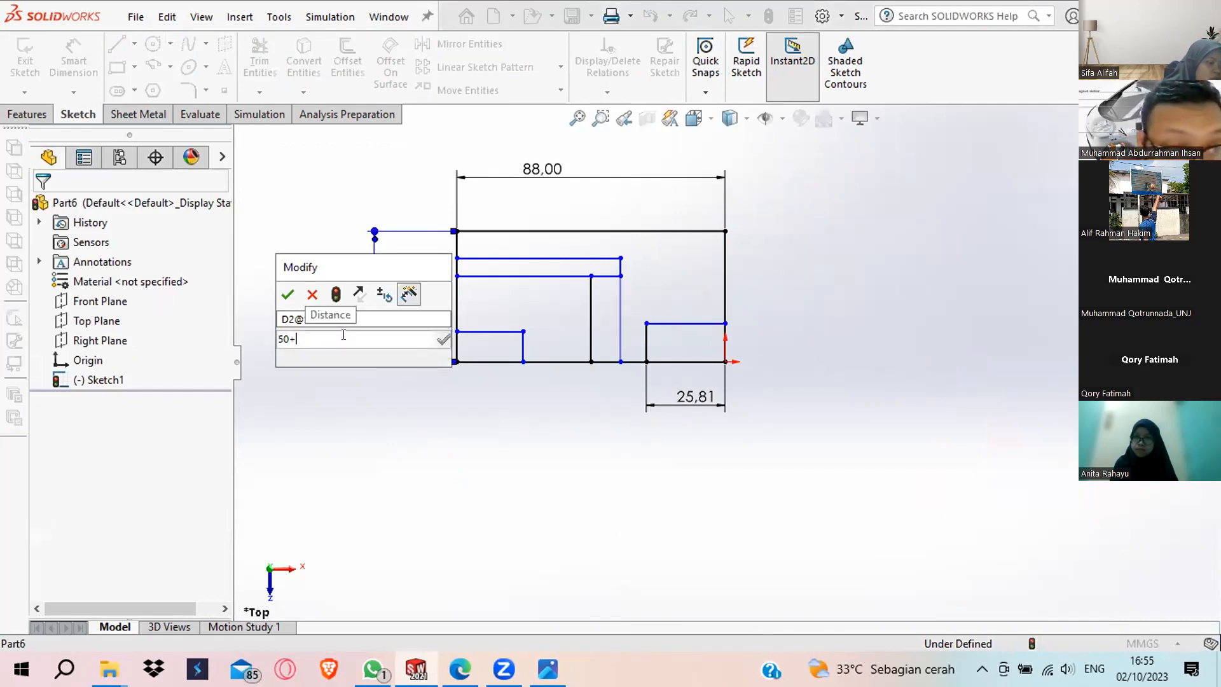
{"action": "type", "text": "13"}
{"action": "key", "text": "Return"}
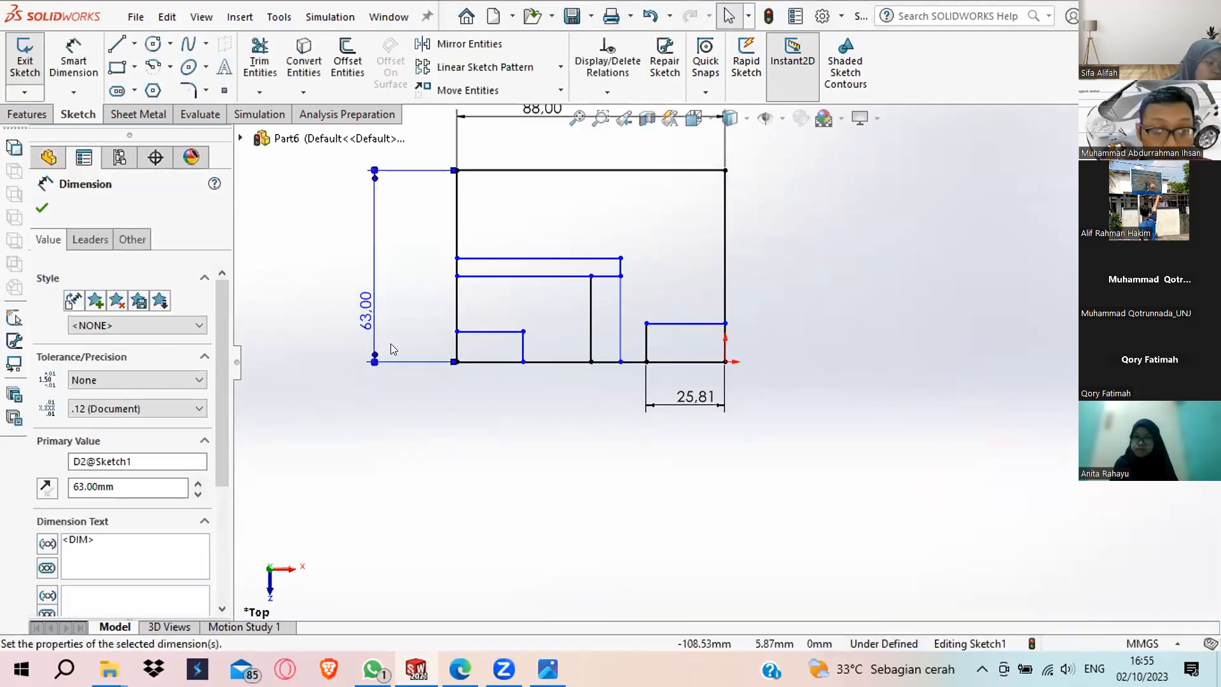
Dimension the lower-right rectangle's top edge 48 mm above the outline's bottom edge.
{"action": "left_click", "coordinate": [672, 335]}
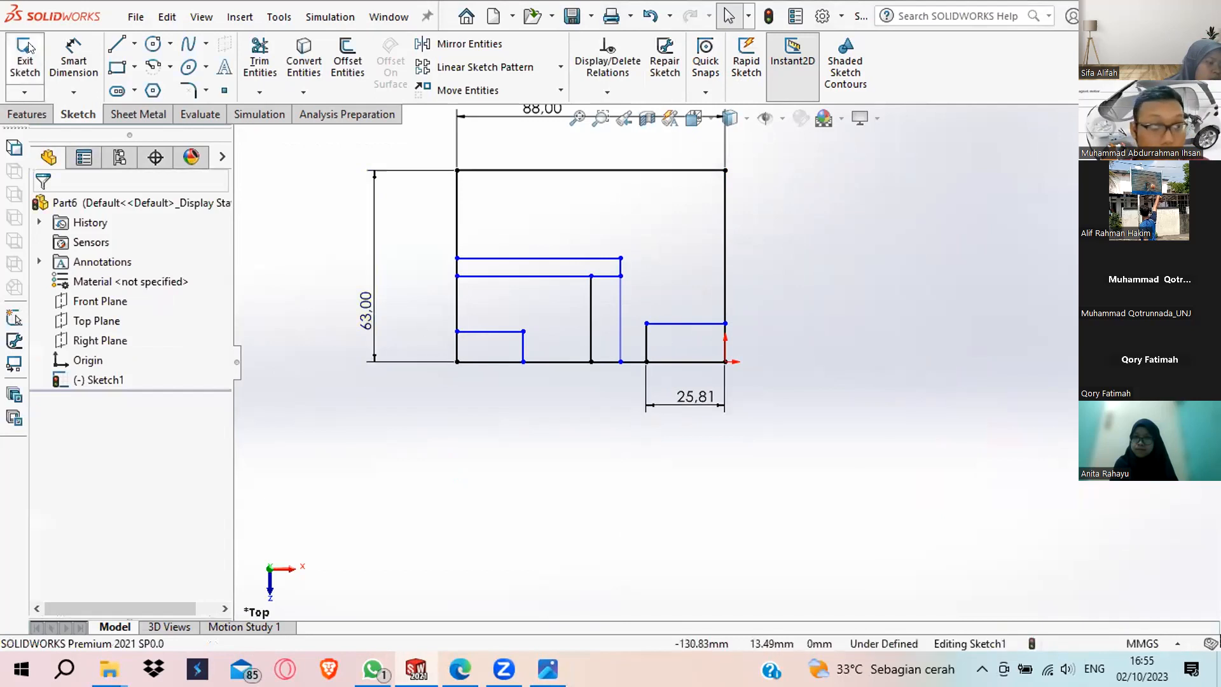
{"action": "left_click", "coordinate": [684, 363]}
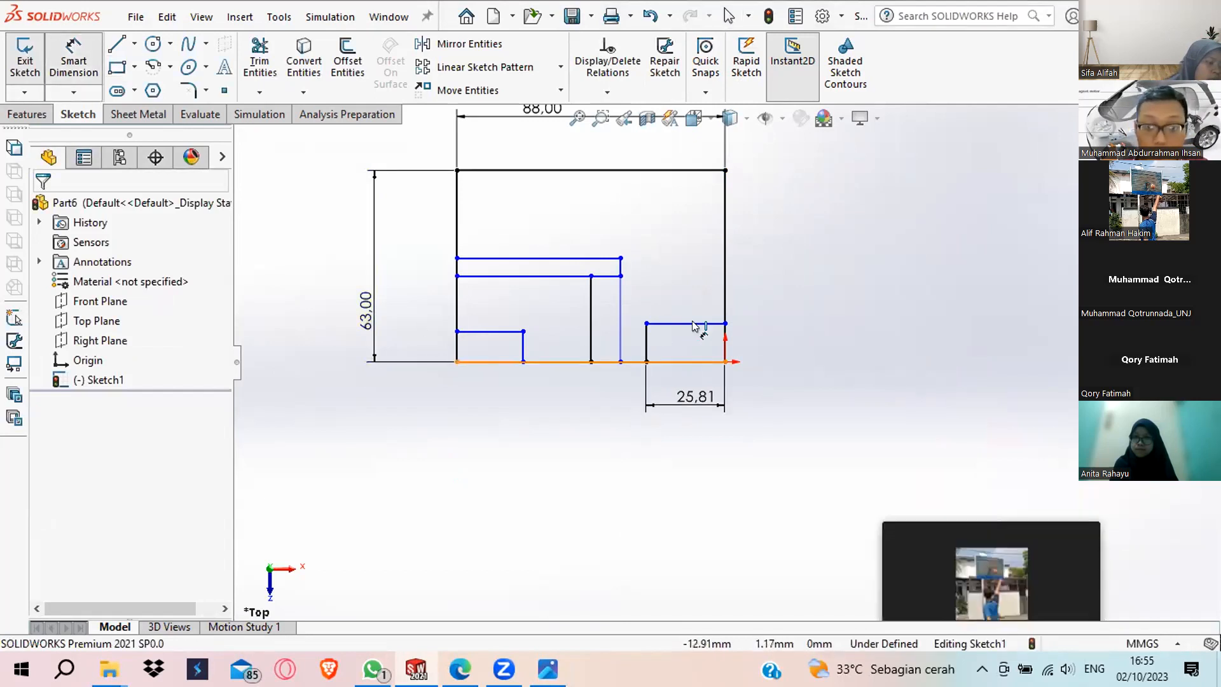
{"action": "left_click", "coordinate": [700, 324]}
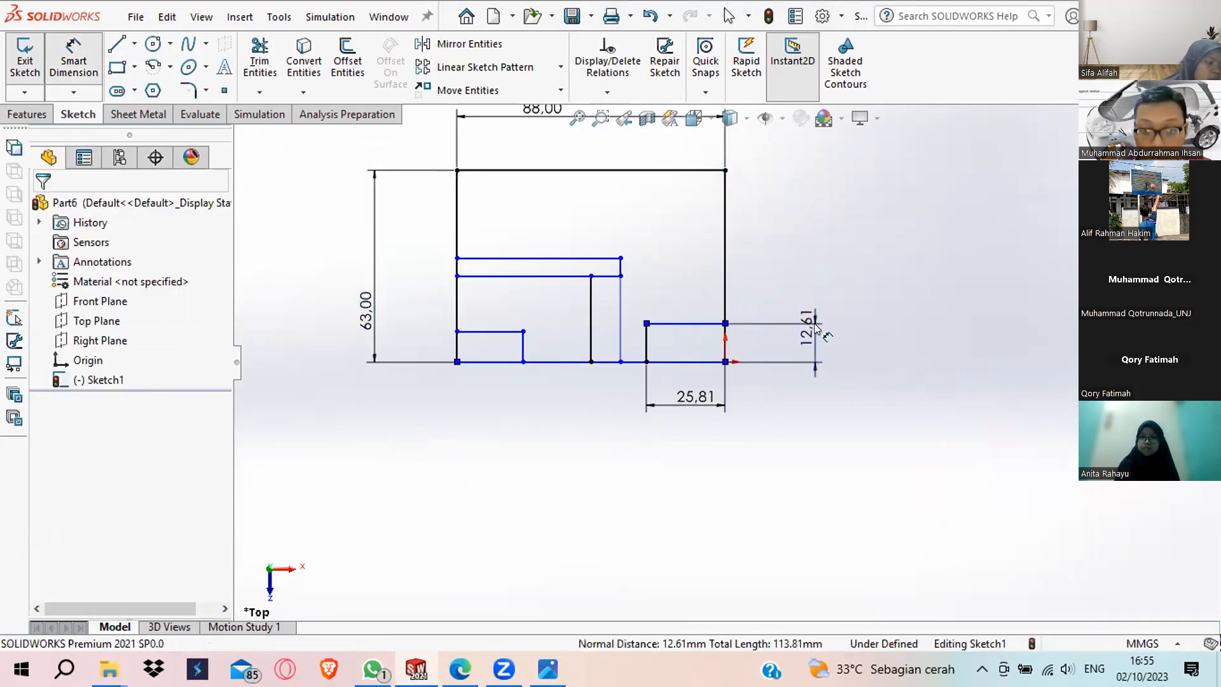
{"action": "left_click", "coordinate": [815, 329]}
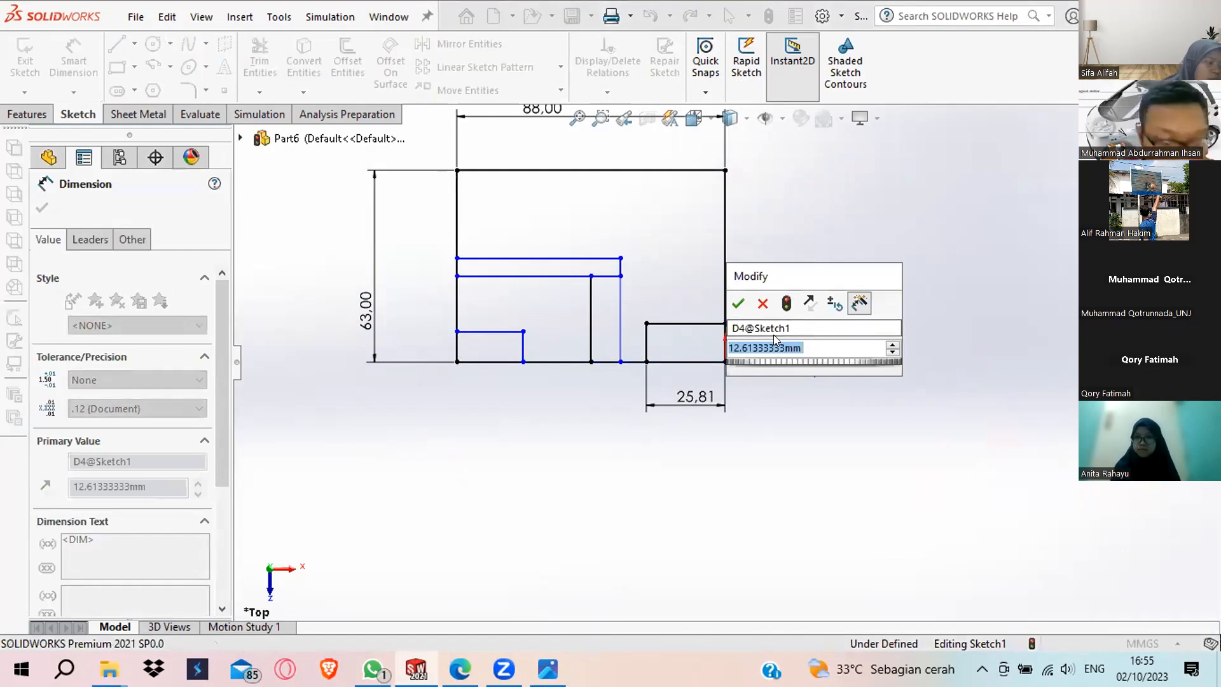
{"action": "type", "text": "48"}
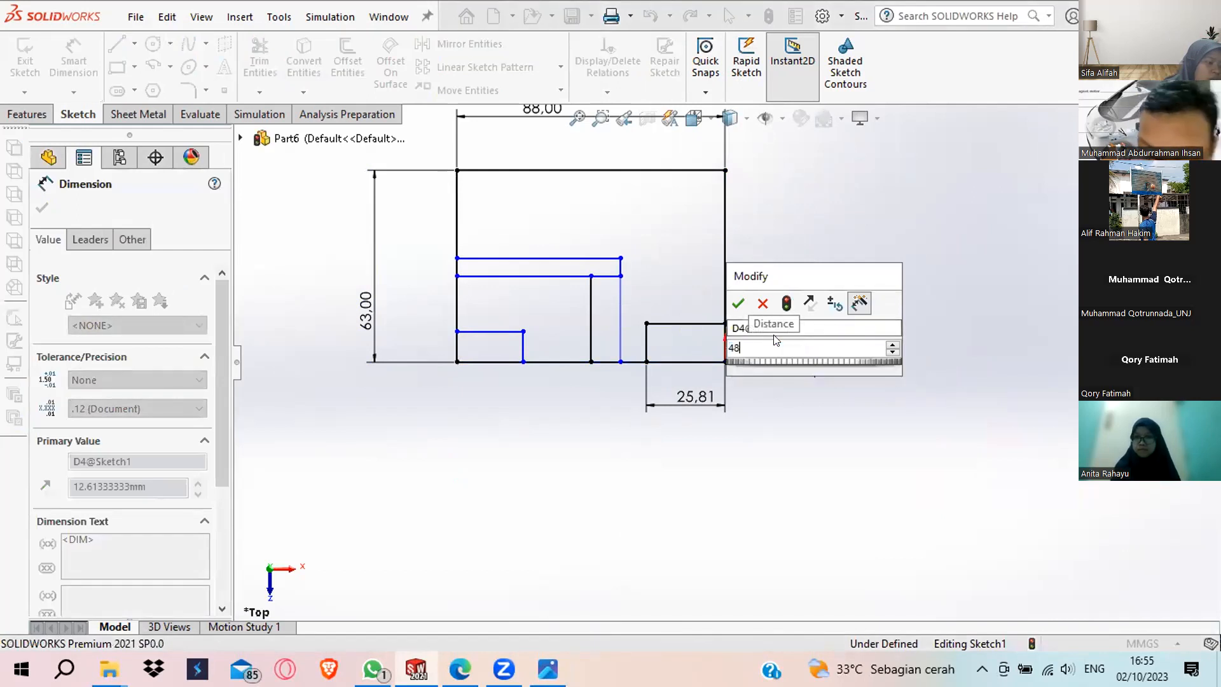
{"action": "key", "text": "Return"}
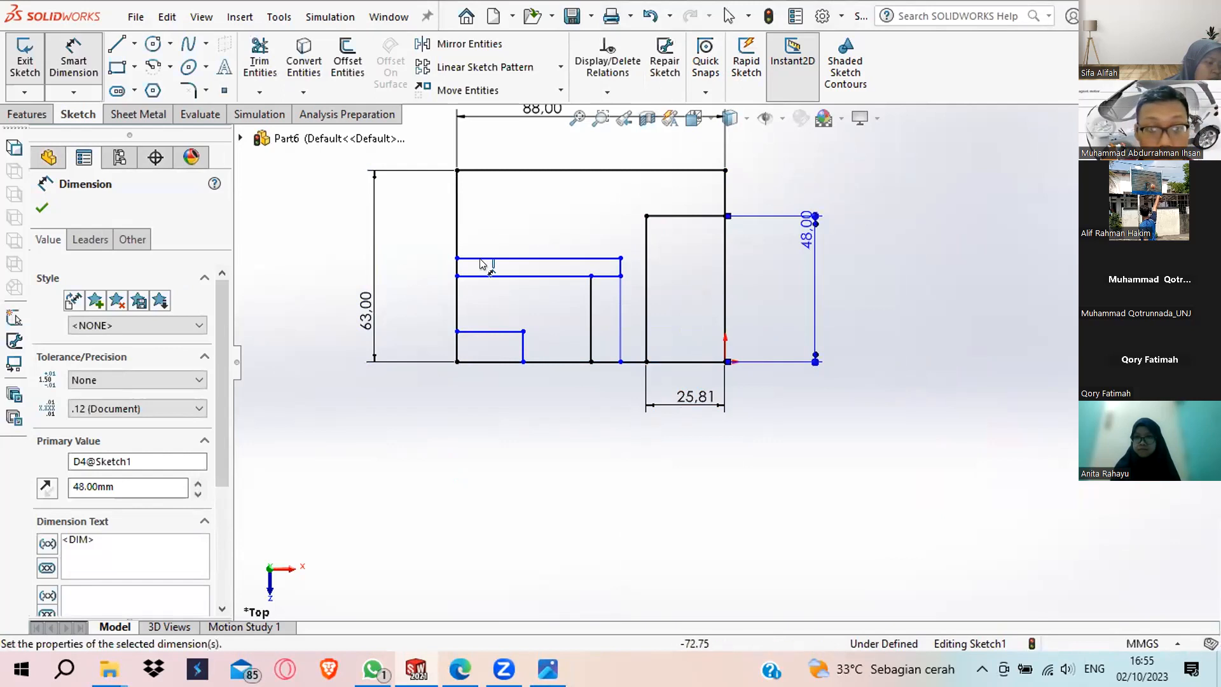
Dimension the gap between the outline's top edge and the horizontal strip's upper edge to 15 mm.
{"action": "left_click", "coordinate": [503, 257]}
{"action": "left_click", "coordinate": [505, 169]}
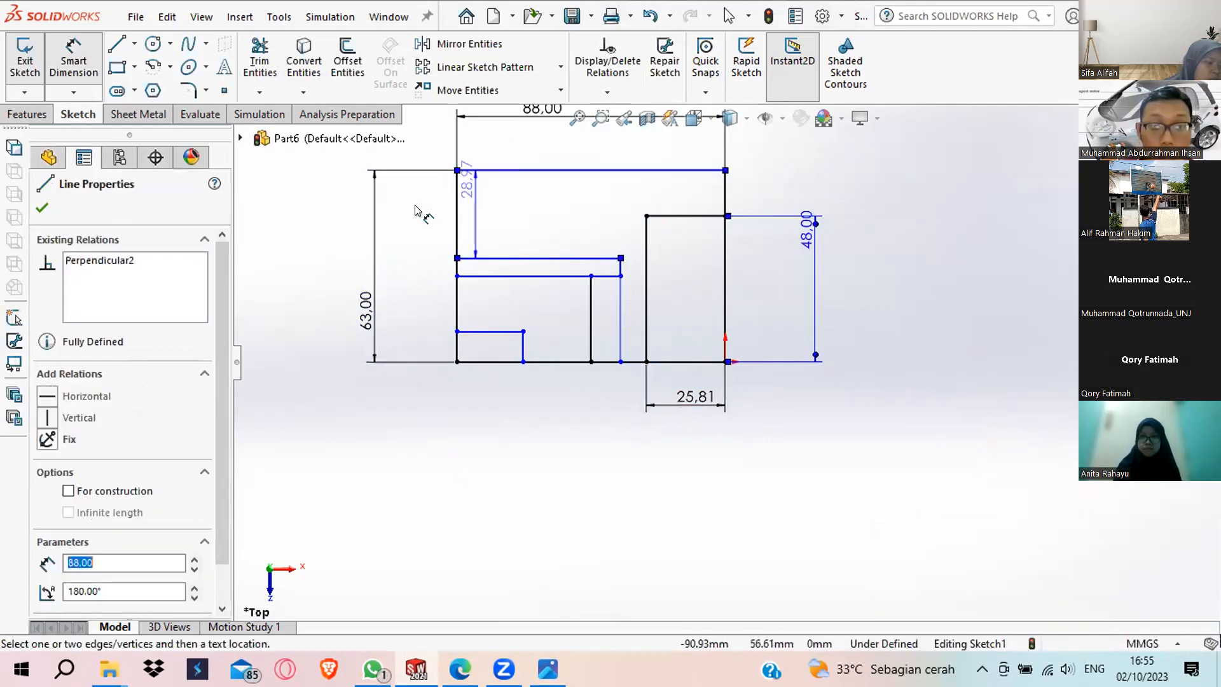
{"action": "left_click", "coordinate": [416, 210]}
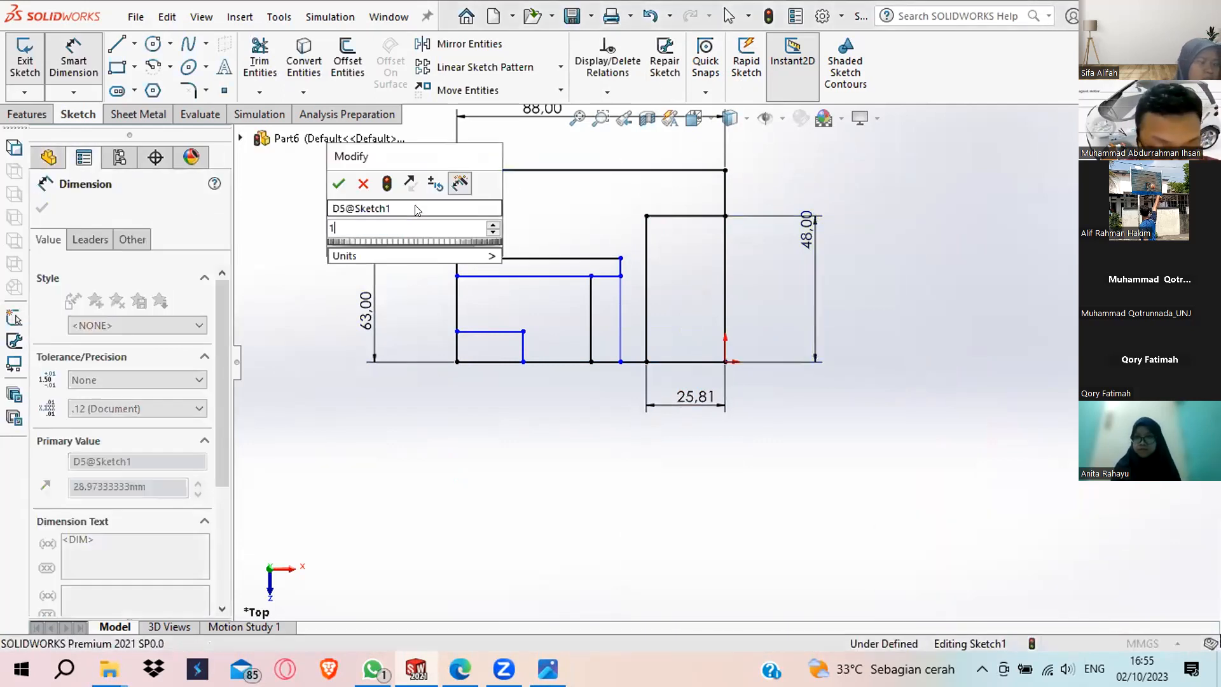
{"action": "type", "text": "15"}
{"action": "key", "text": "Return"}
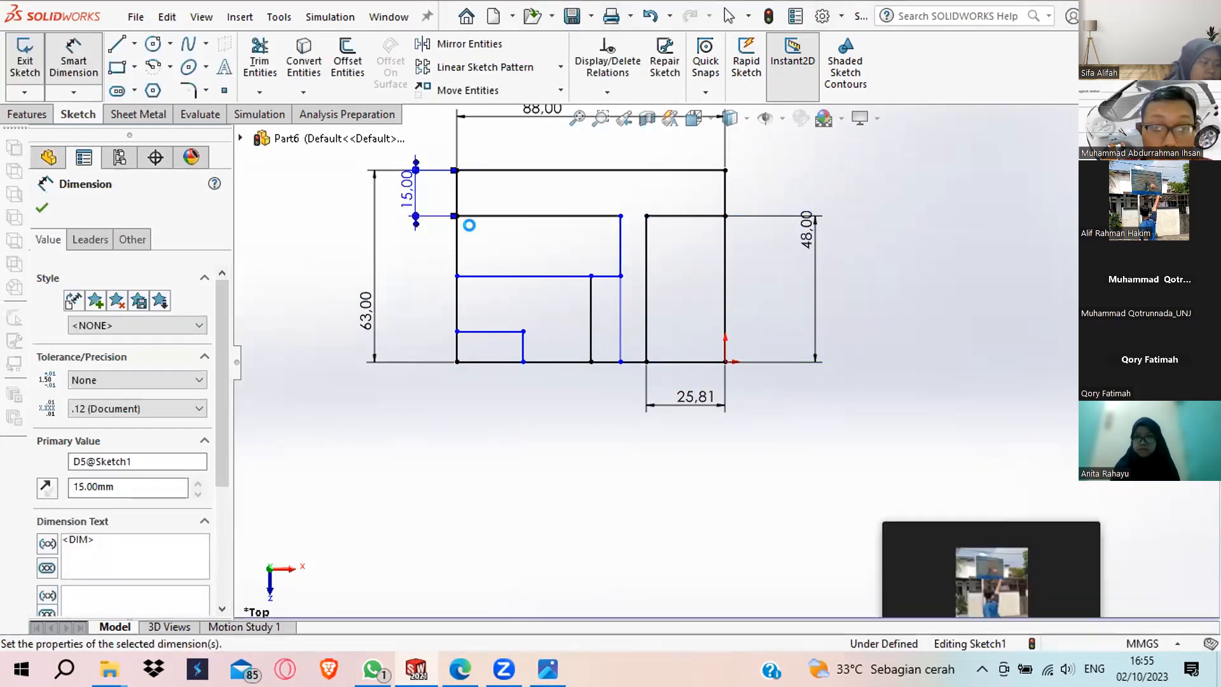
Dimension the horizontal strip's height between its upper and lower edges to 20 mm.
{"action": "left_click", "coordinate": [507, 275]}
{"action": "left_click", "coordinate": [513, 217]}
{"action": "left_click", "coordinate": [435, 251]}
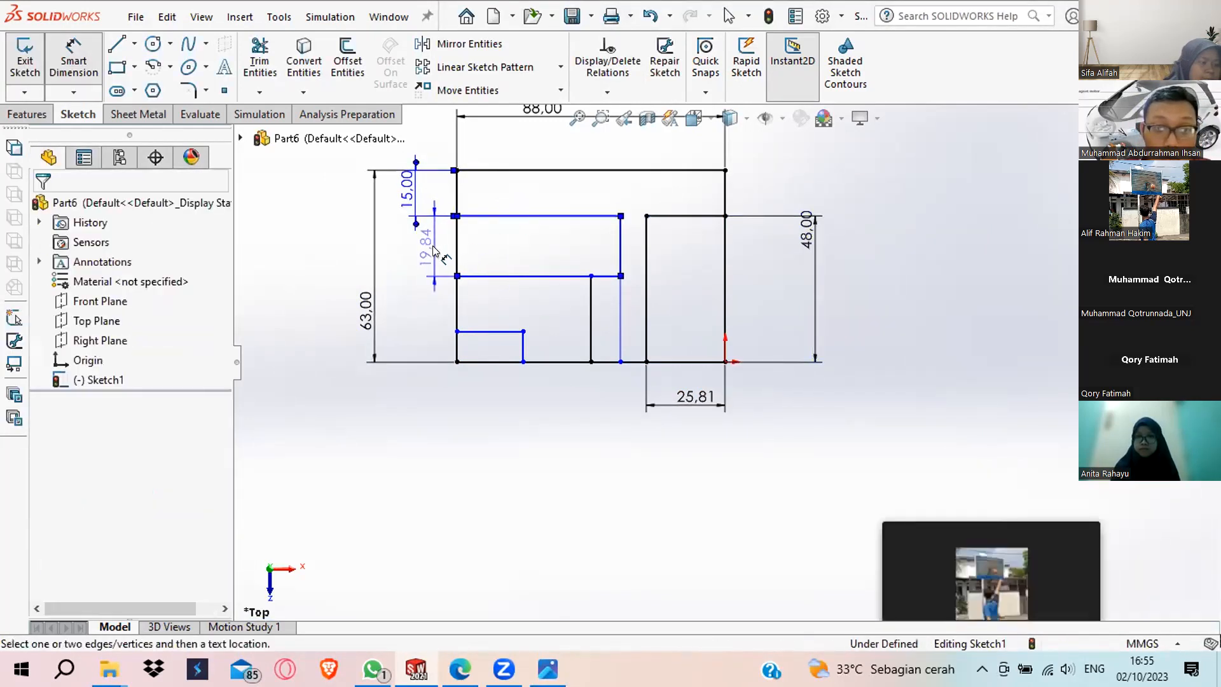
{"action": "type", "text": "20"}
{"action": "key", "text": "Return"}
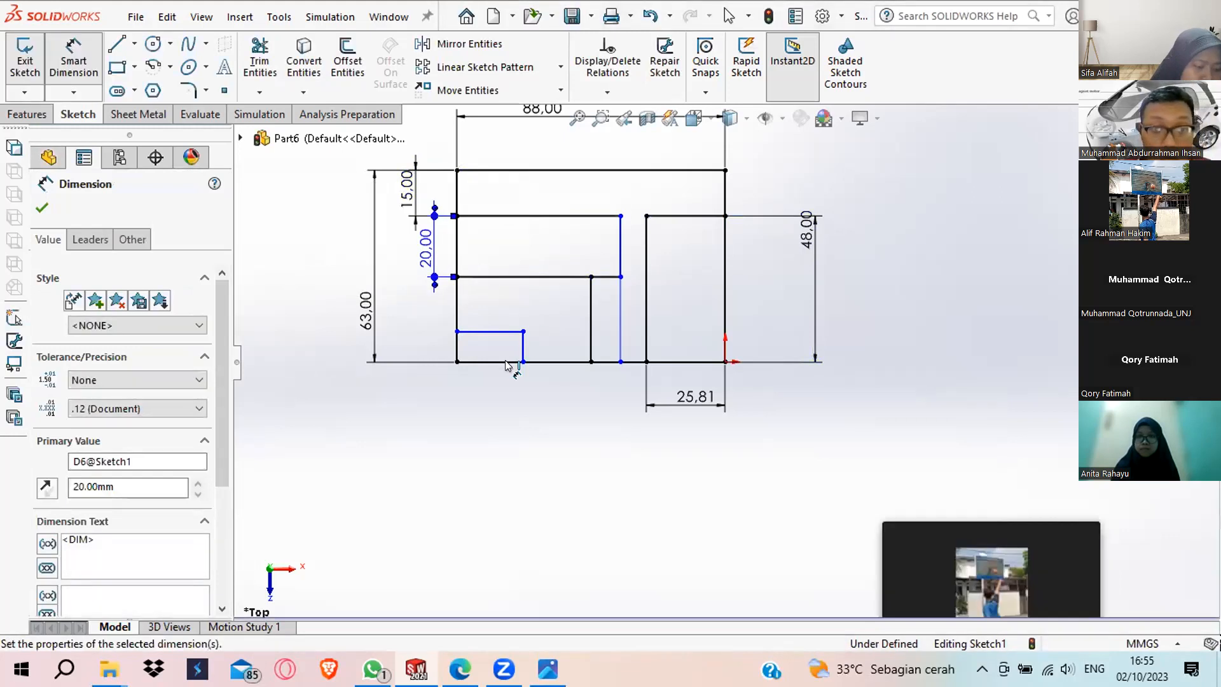
Dimension the height of the lower-left corner rectangle to 13 mm.
{"action": "left_click", "coordinate": [489, 363]}
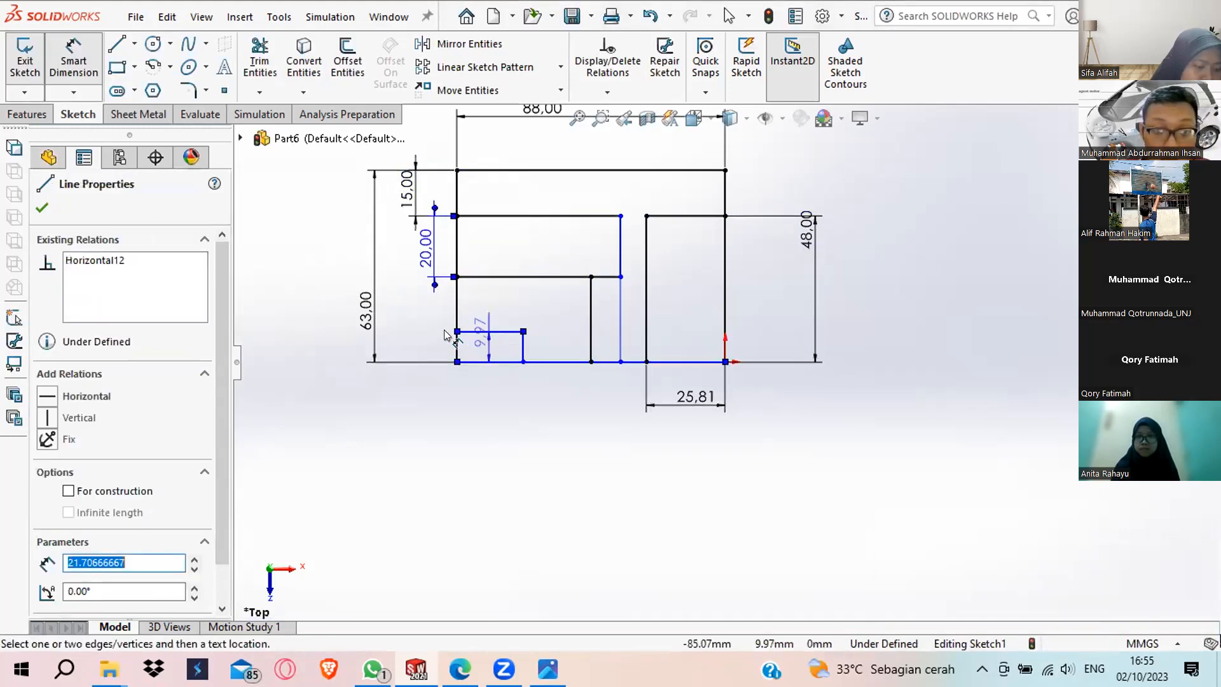
{"action": "left_click", "coordinate": [418, 335]}
{"action": "key", "text": "Return"}
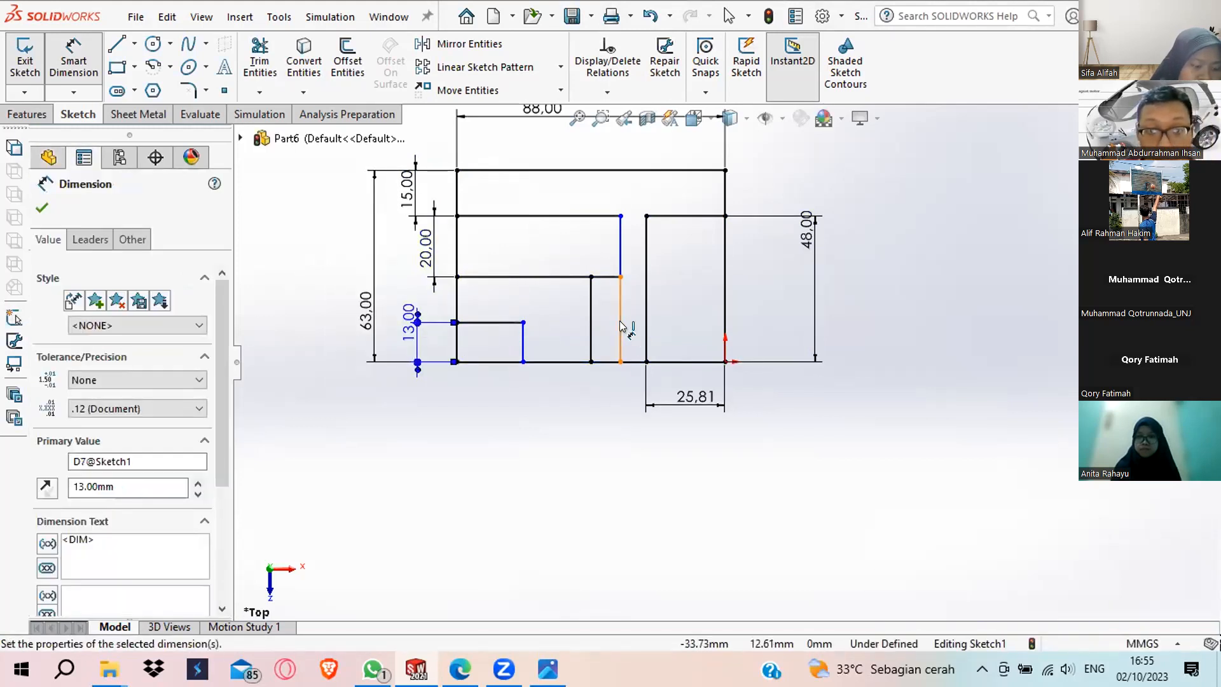
Dimension the distance from the outline's right edge to the narrow upright's right side to 15 mm.
{"action": "left_click", "coordinate": [725, 323]}
{"action": "left_click", "coordinate": [620, 331]}
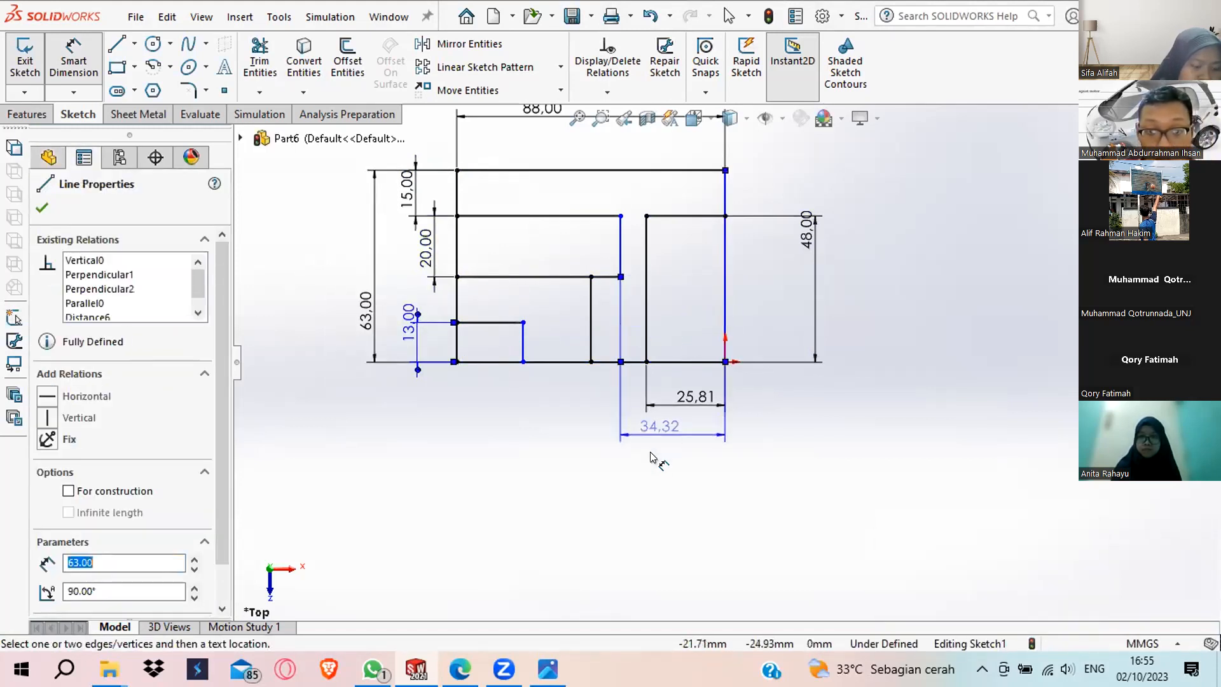
{"action": "left_click", "coordinate": [650, 451]}
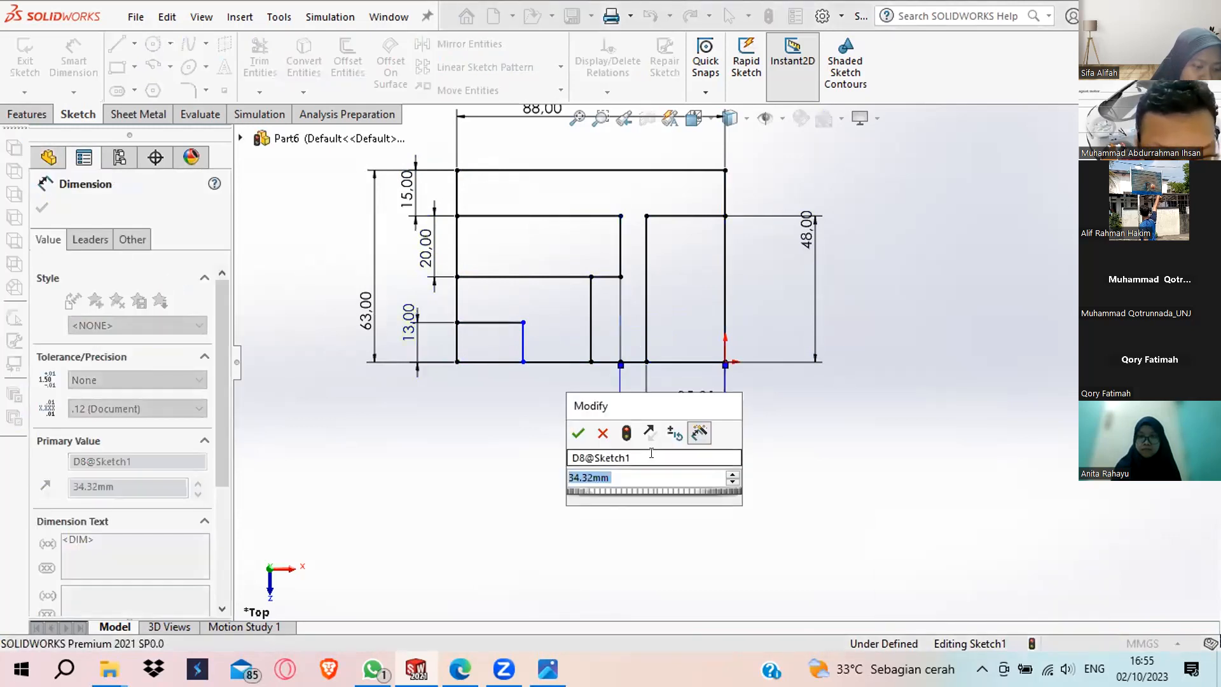
{"action": "type", "text": "1"}
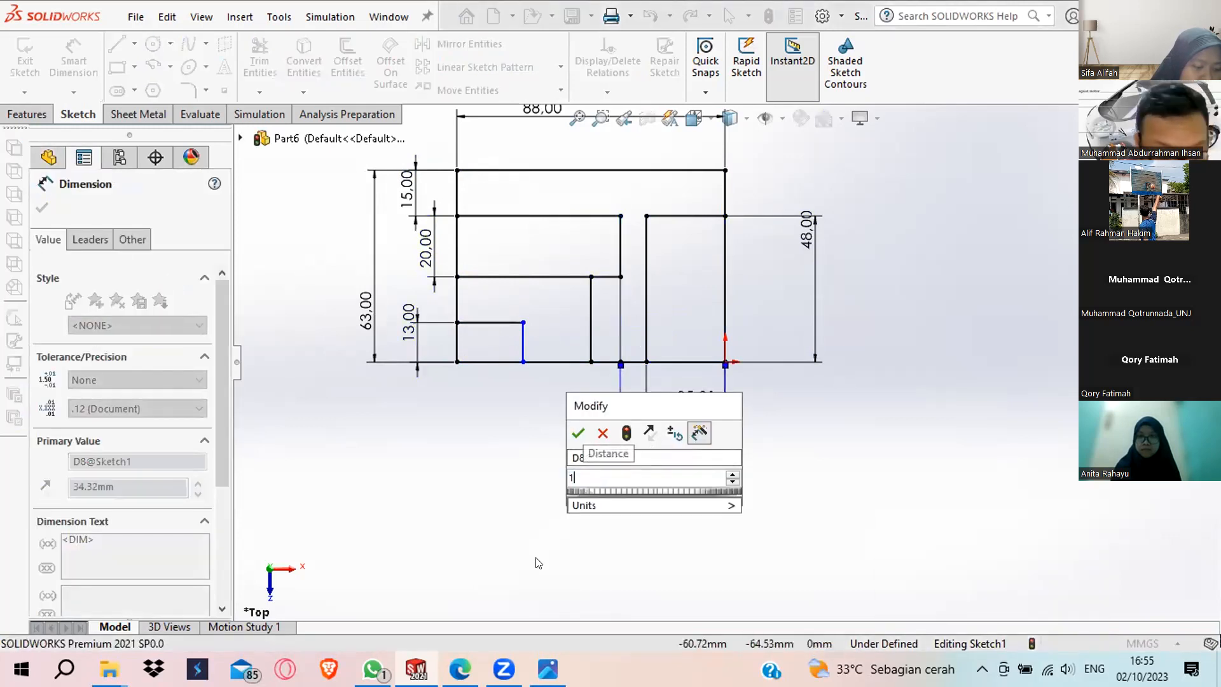
{"action": "type", "text": "5"}
{"action": "key", "text": "Return"}
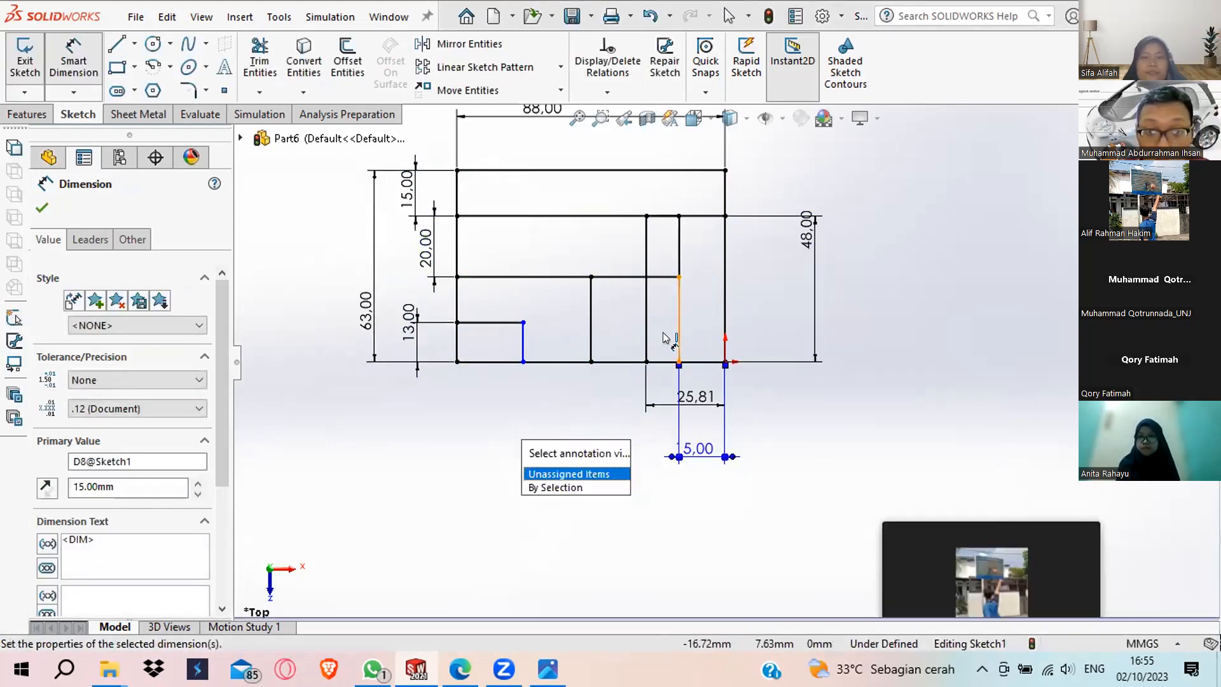
{"action": "left_click", "coordinate": [591, 337]}
{"action": "left_click", "coordinate": [586, 434]}
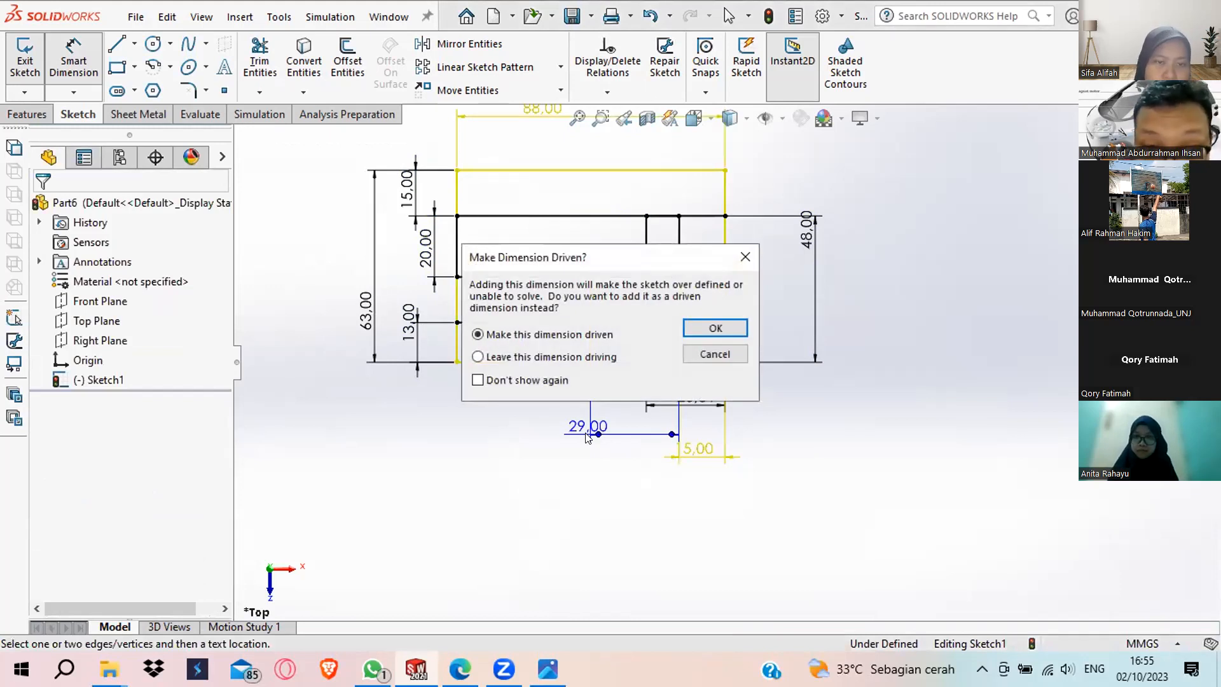
{"action": "left_click", "coordinate": [745, 257]}
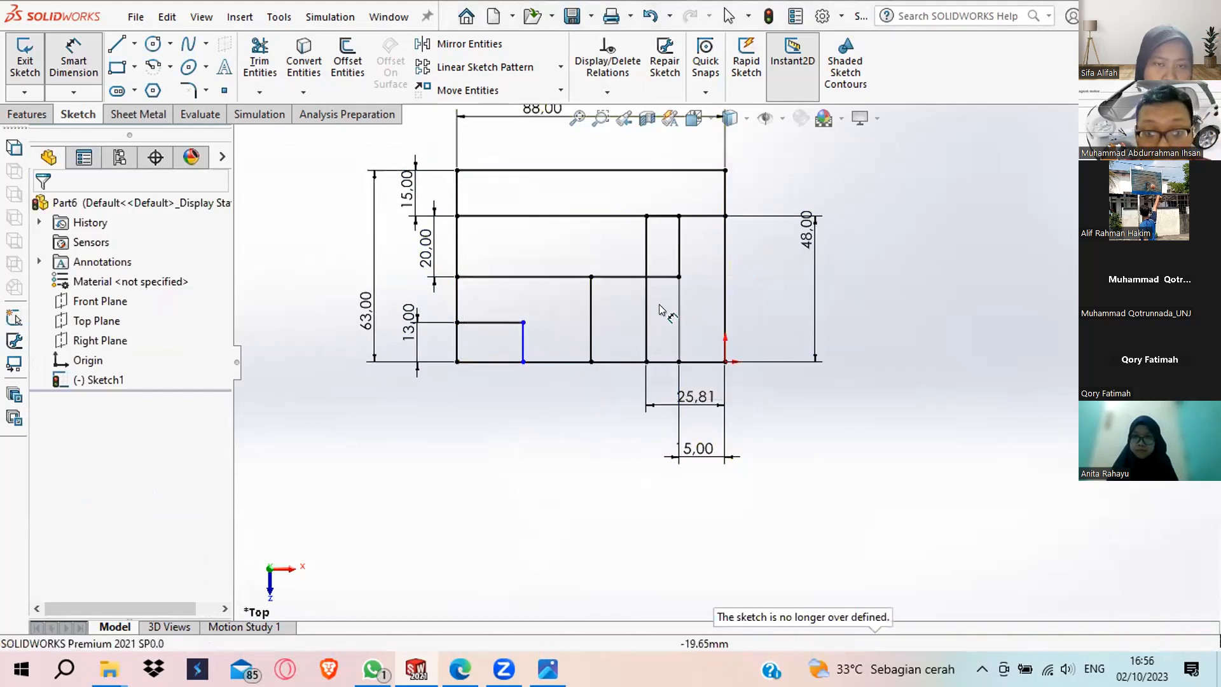
{"action": "left_click", "coordinate": [678, 257]}
{"action": "left_click", "coordinate": [591, 320]}
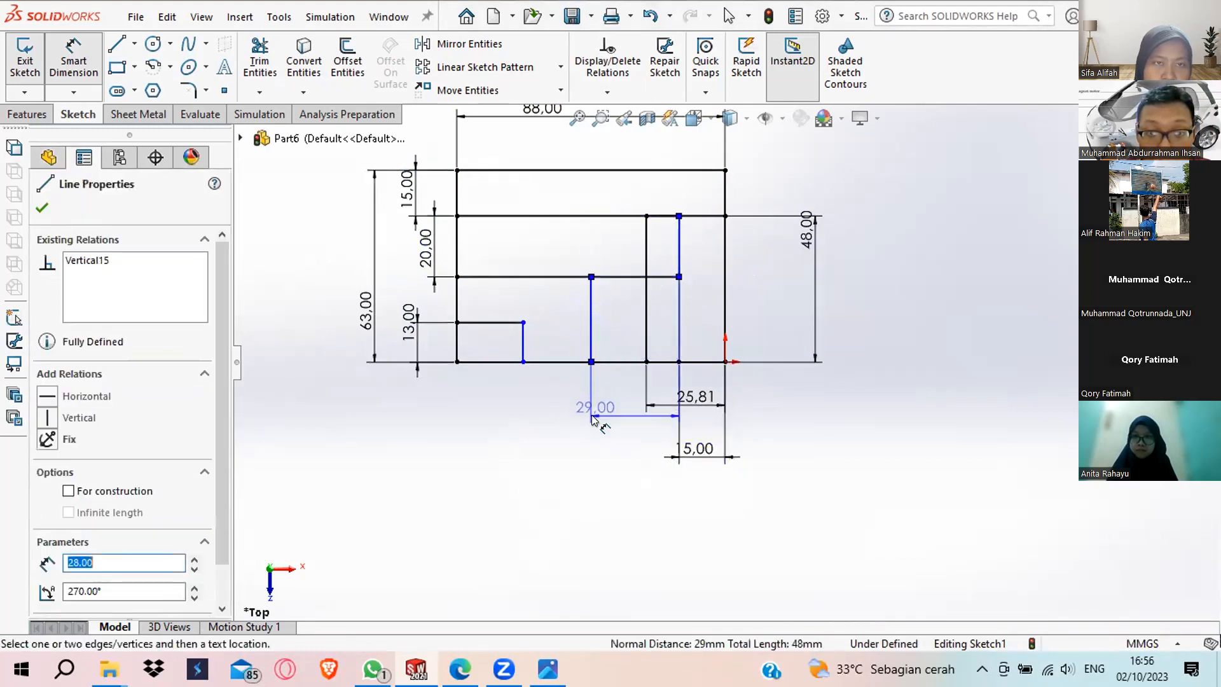
{"action": "left_click", "coordinate": [591, 417]}
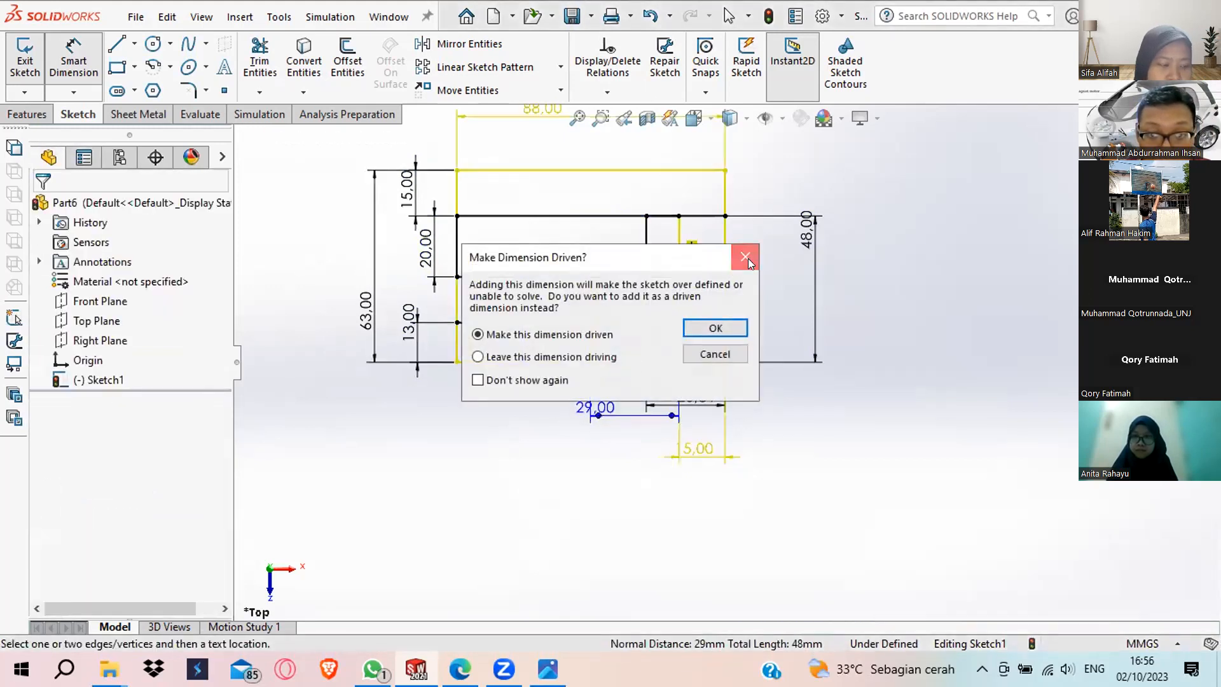
{"action": "left_click", "coordinate": [746, 257]}
{"action": "key", "text": "Escape"}
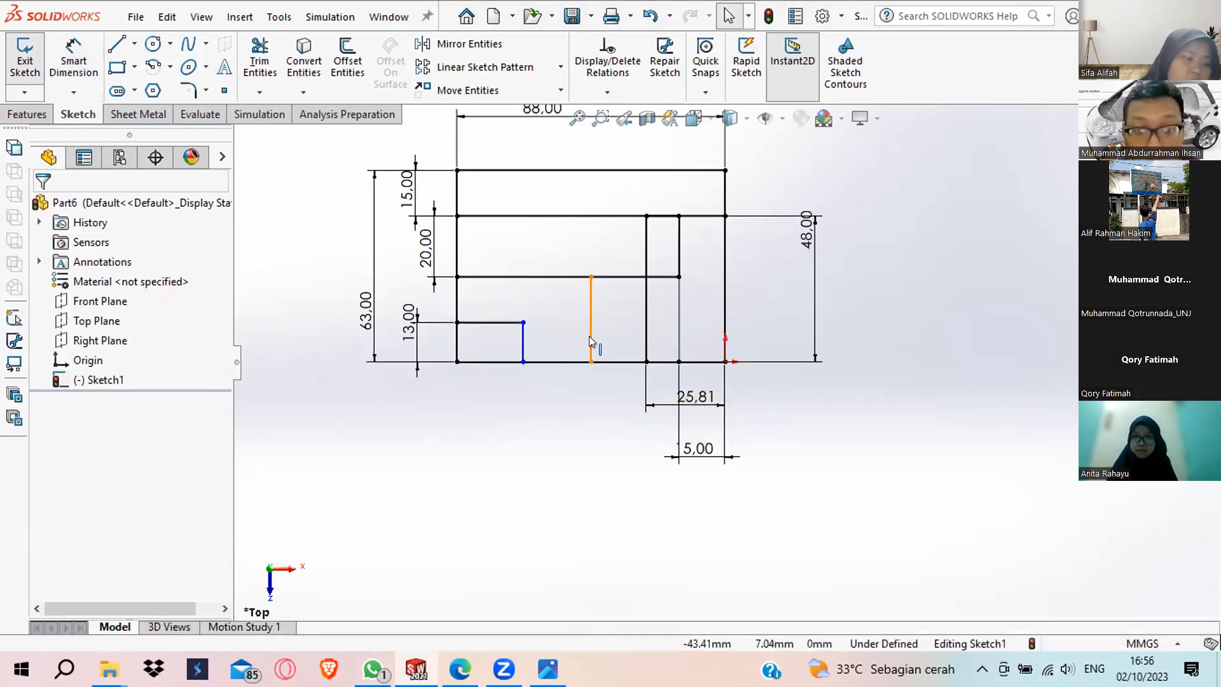
Delete the dimension between the outline's right edge and the narrow upright's left side.
{"action": "left_click", "coordinate": [702, 405]}
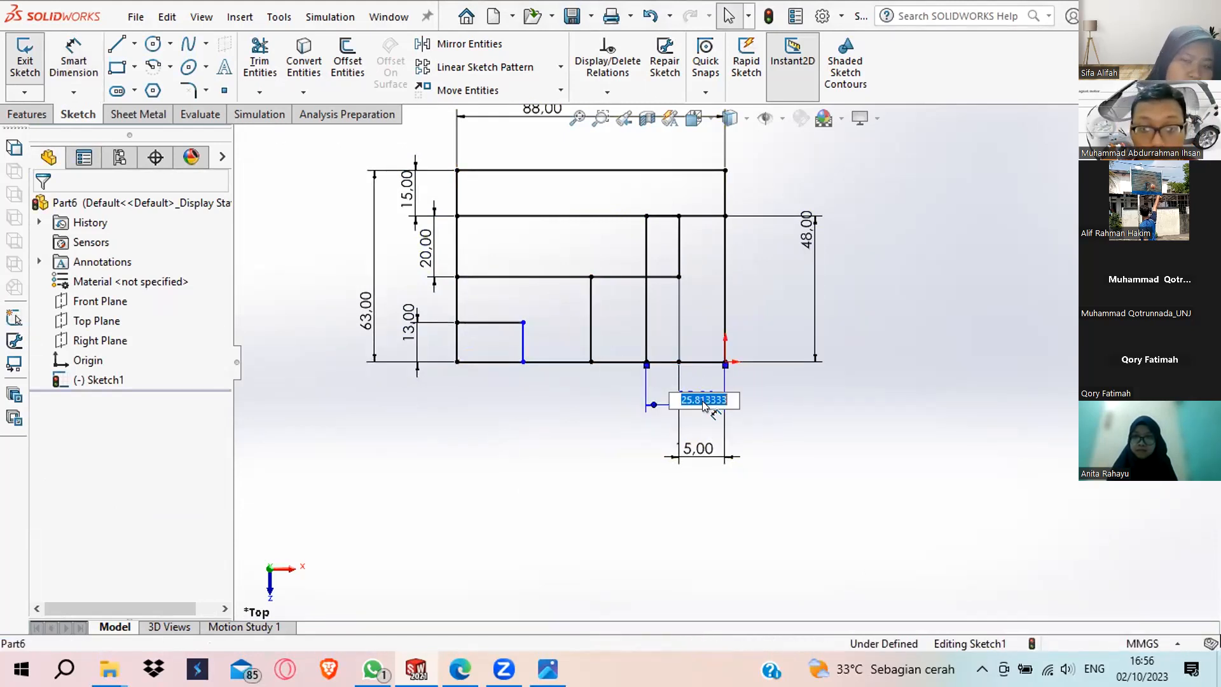
{"action": "left_click", "coordinate": [692, 422]}
{"action": "left_click", "coordinate": [653, 406]}
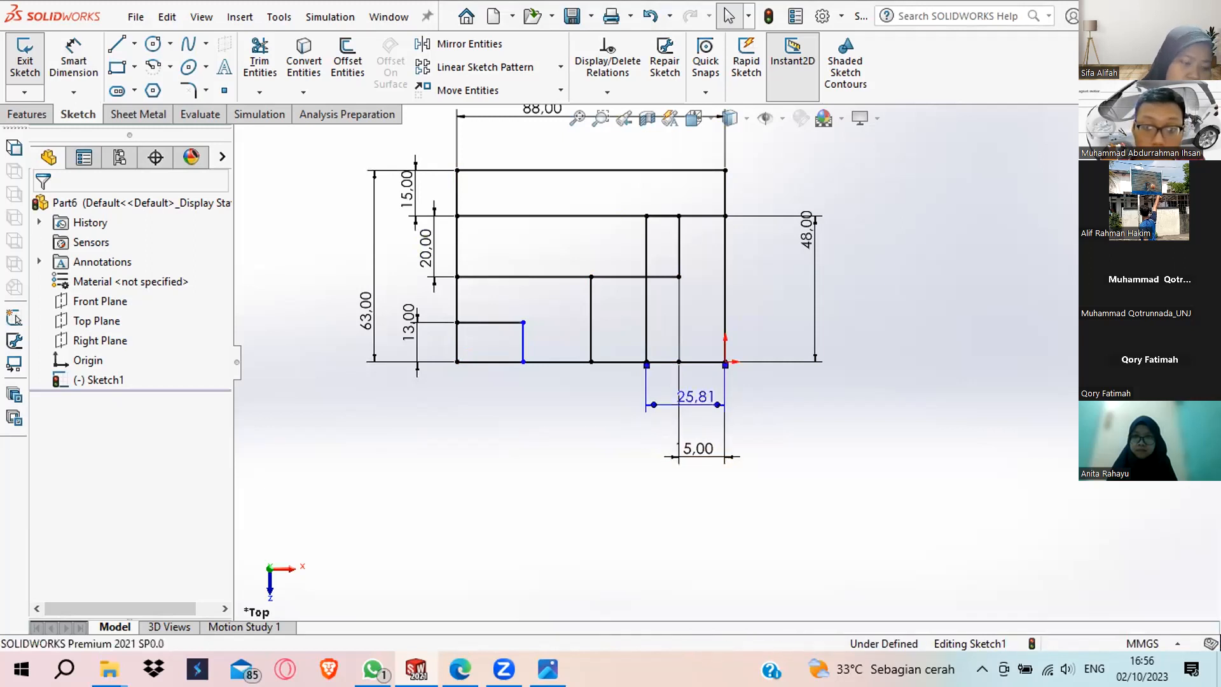
{"action": "right_click", "coordinate": [645, 381]}
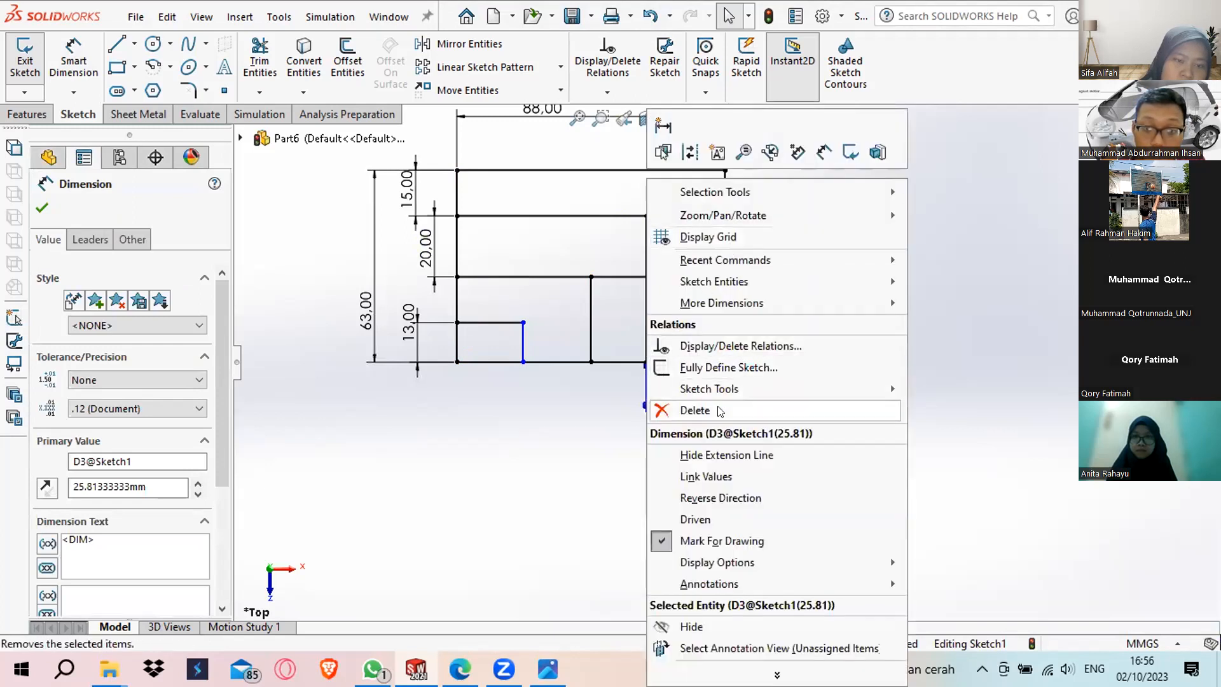
{"action": "left_click", "coordinate": [695, 411]}
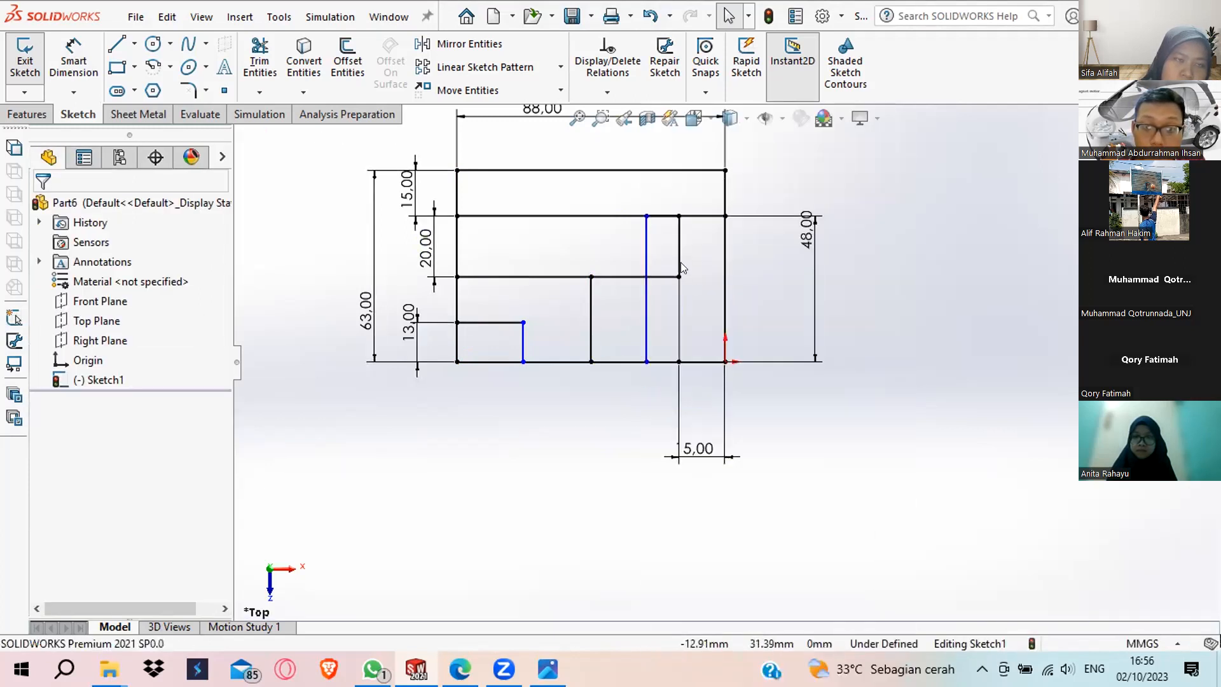
Re-enter 15 mm for the distance between the outline's right edge and the narrow upright's right side.
{"action": "left_click", "coordinate": [695, 450]}
{"action": "double_click", "coordinate": [695, 450]}
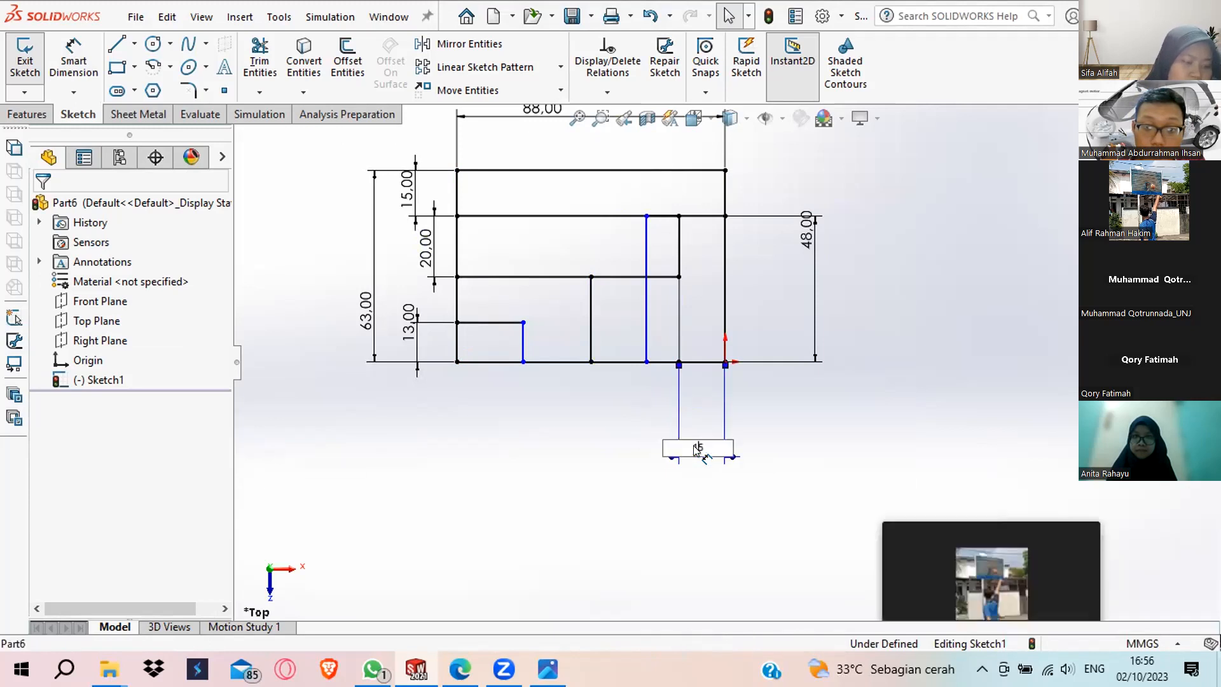
{"action": "type", "text": "15"}
{"action": "key", "text": "Return"}
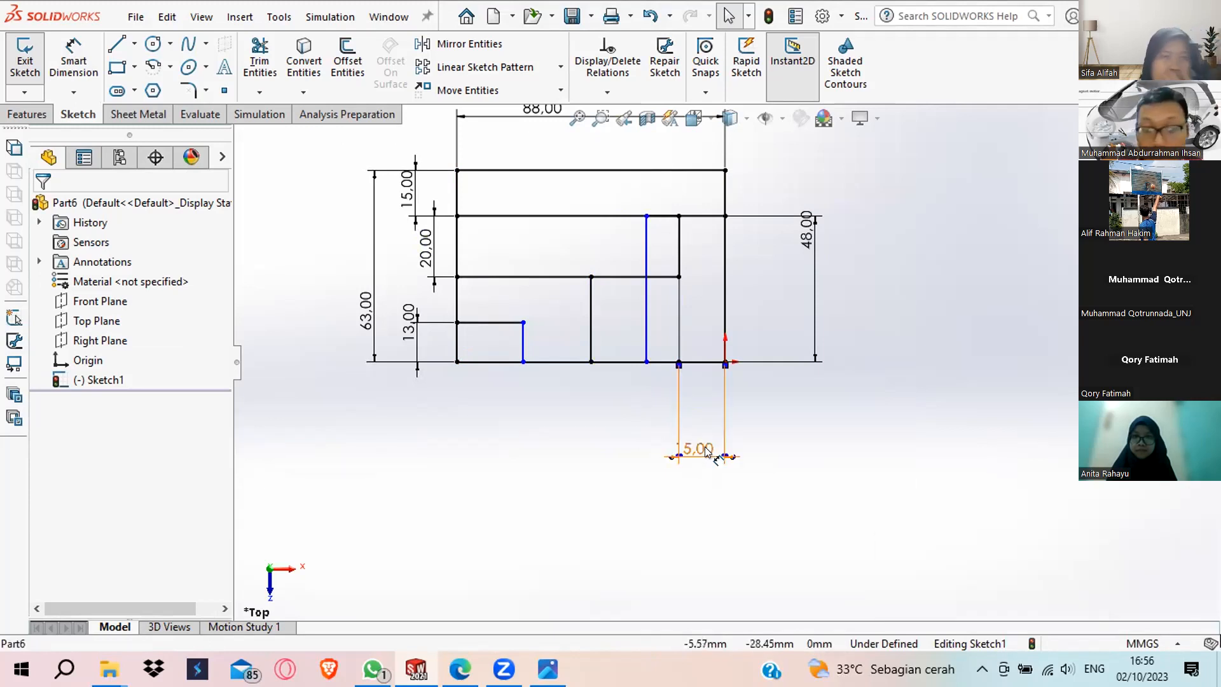
Add a driving dimension between the middle vertical line and the narrow upright's right side, and exit the sketch.
{"action": "left_click", "coordinate": [588, 310]}
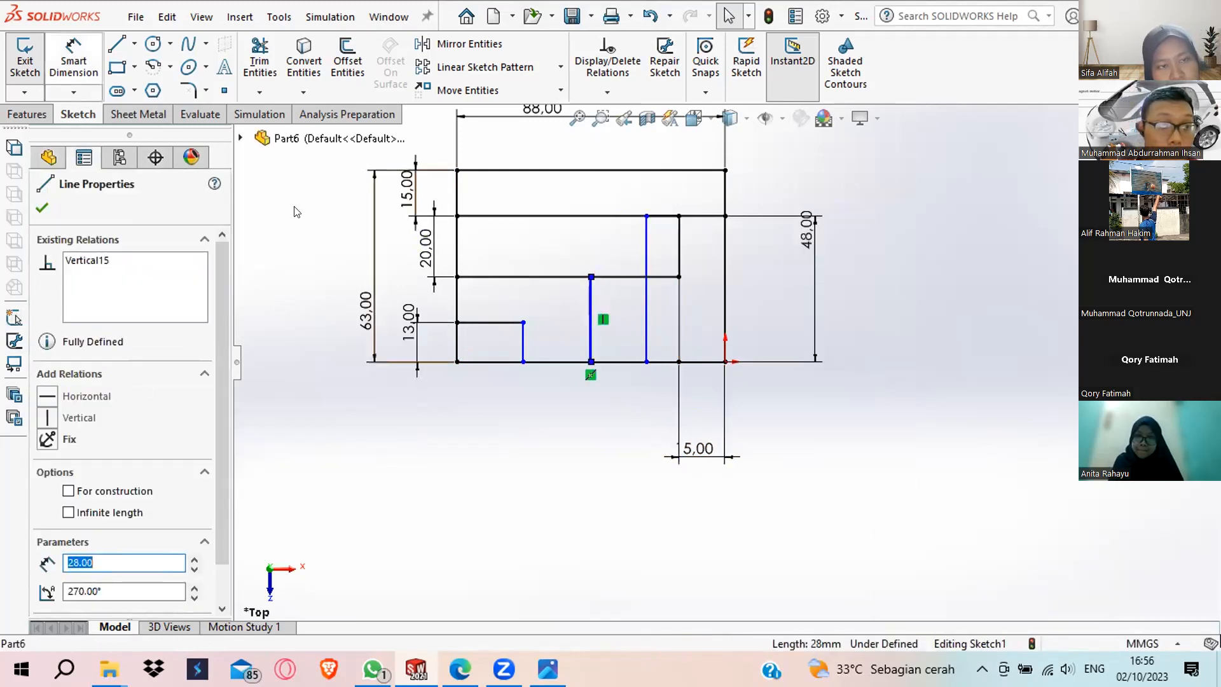
{"action": "left_click", "coordinate": [75, 62]}
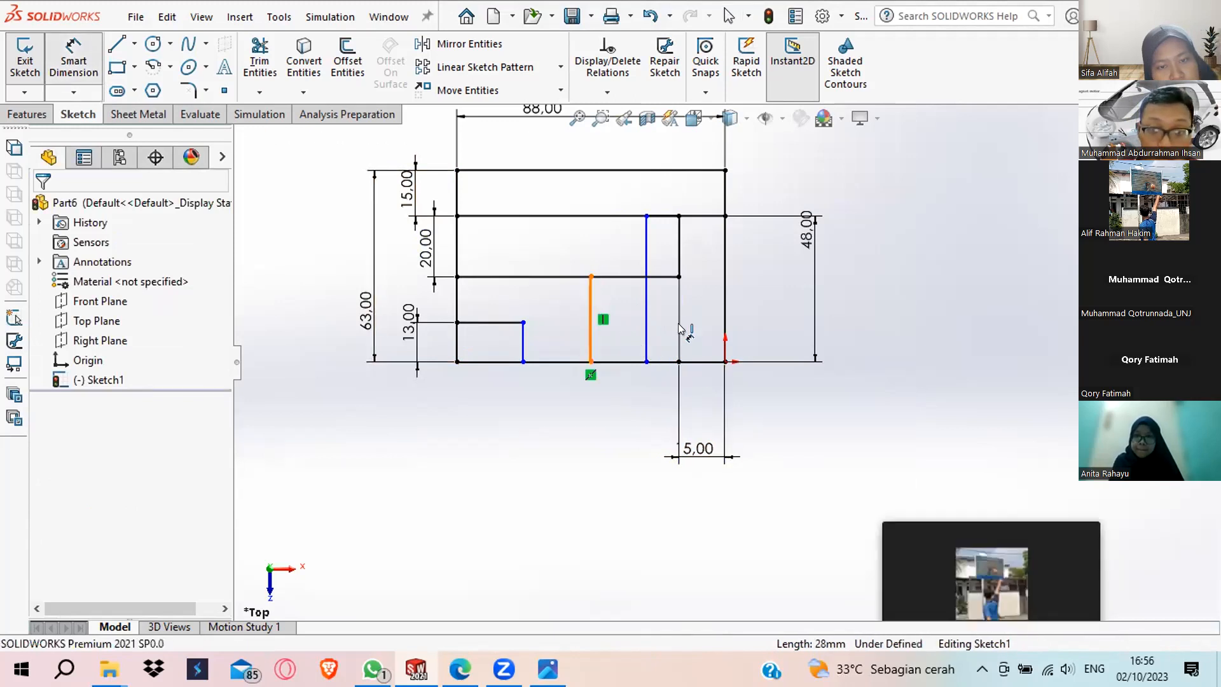
{"action": "left_click", "coordinate": [592, 324]}
{"action": "left_click", "coordinate": [679, 318]}
{"action": "left_click", "coordinate": [609, 420]}
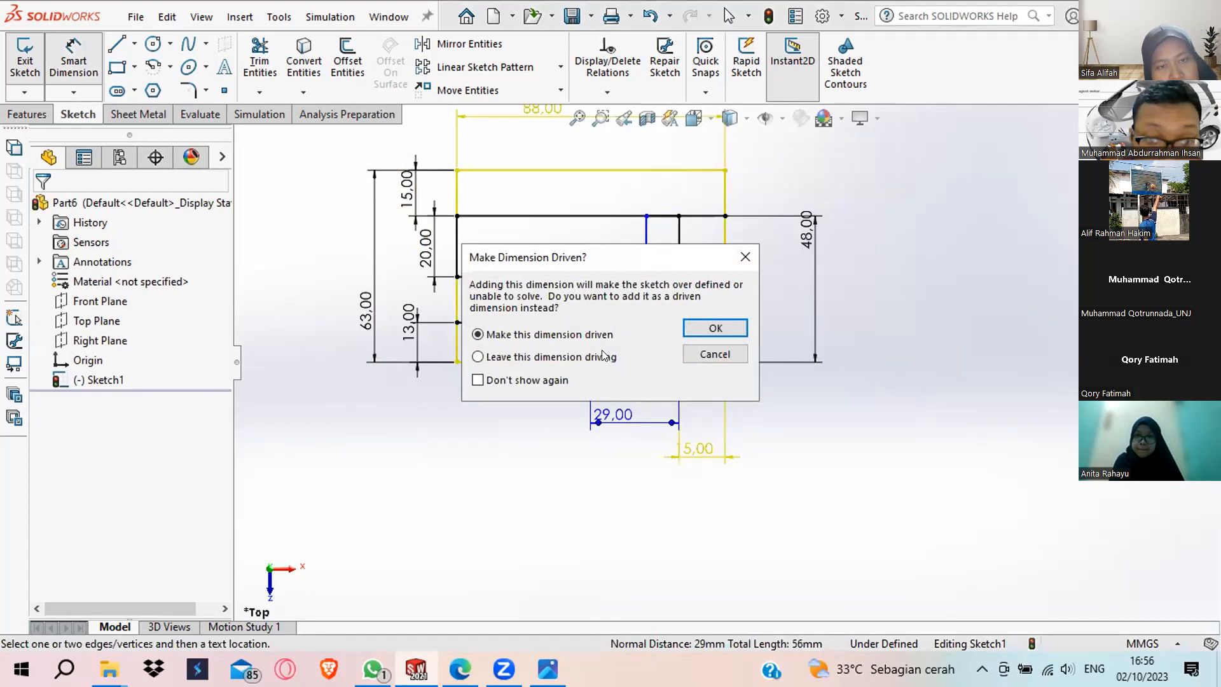
{"action": "left_click", "coordinate": [612, 354]}
{"action": "left_click", "coordinate": [705, 329]}
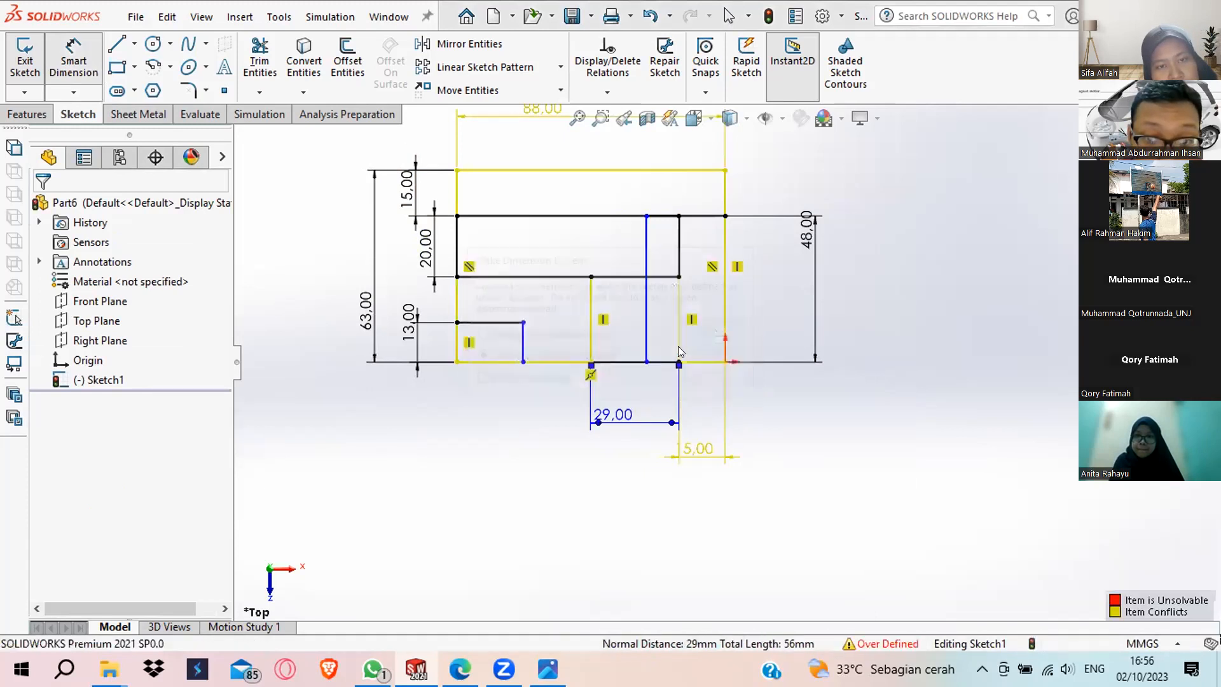
{"action": "left_click", "coordinate": [638, 423]}
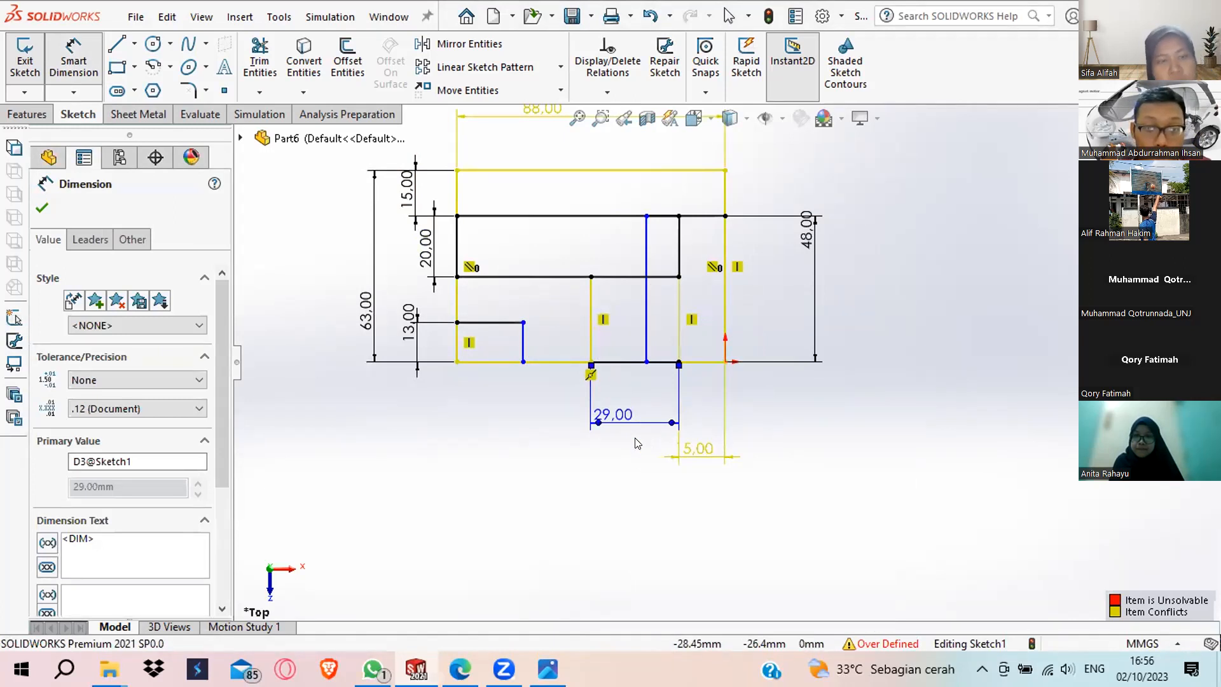
{"action": "key", "text": "Escape"}
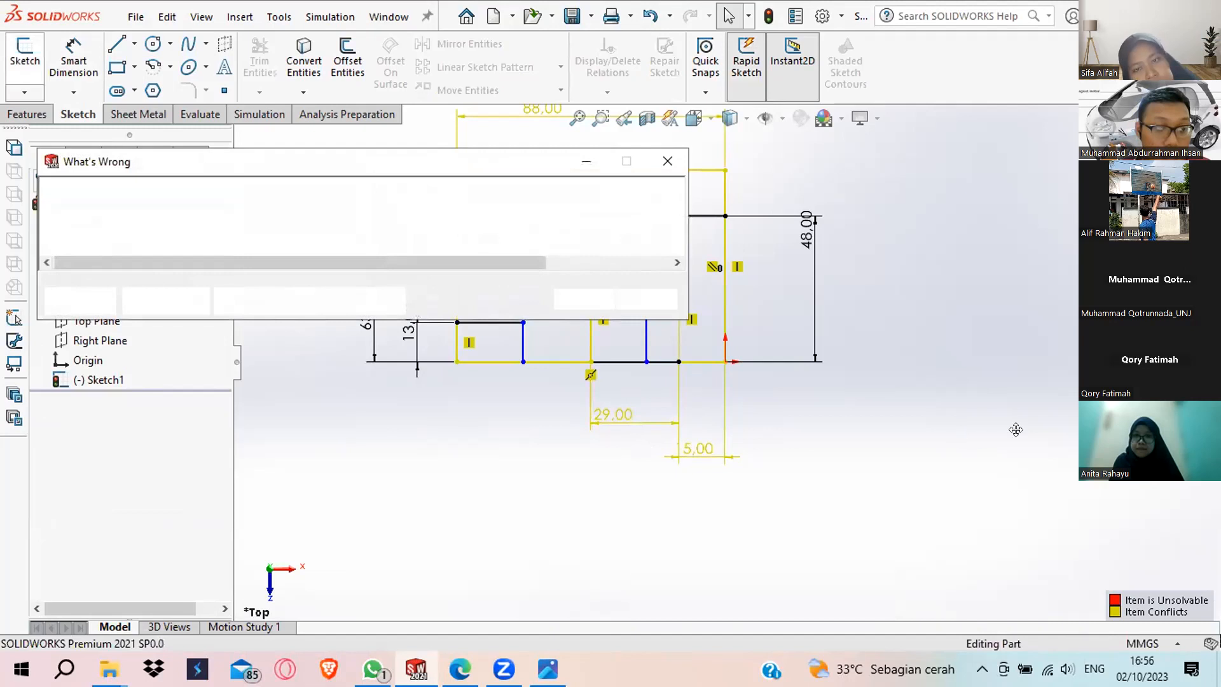
{"action": "key", "text": "Escape"}
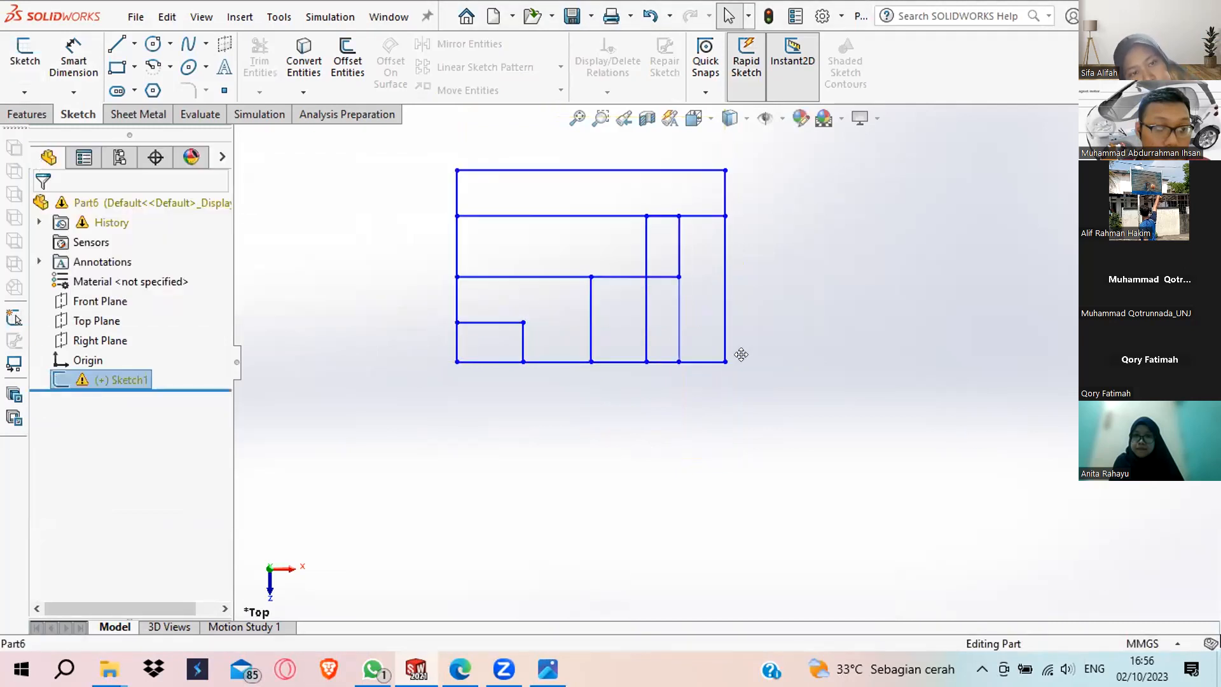
Delete the over-defined Sketch1 from the part.
{"action": "left_click", "coordinate": [163, 425]}
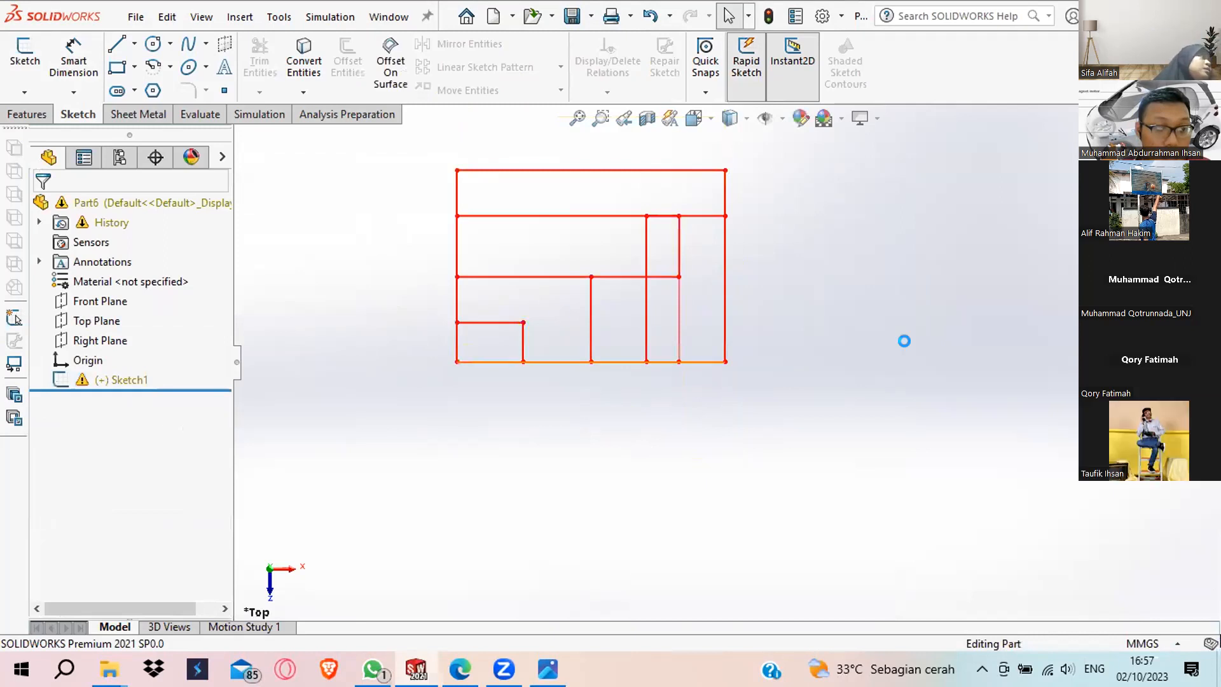
{"action": "right_click", "coordinate": [118, 380]}
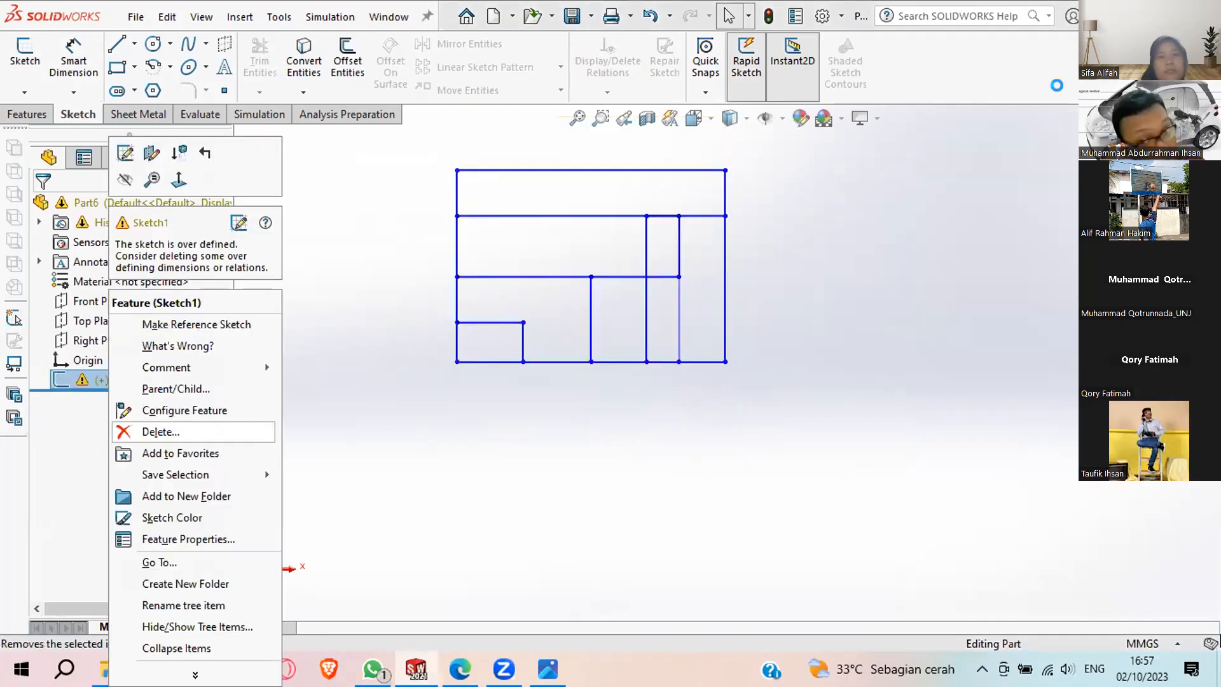
{"action": "left_click", "coordinate": [147, 427]}
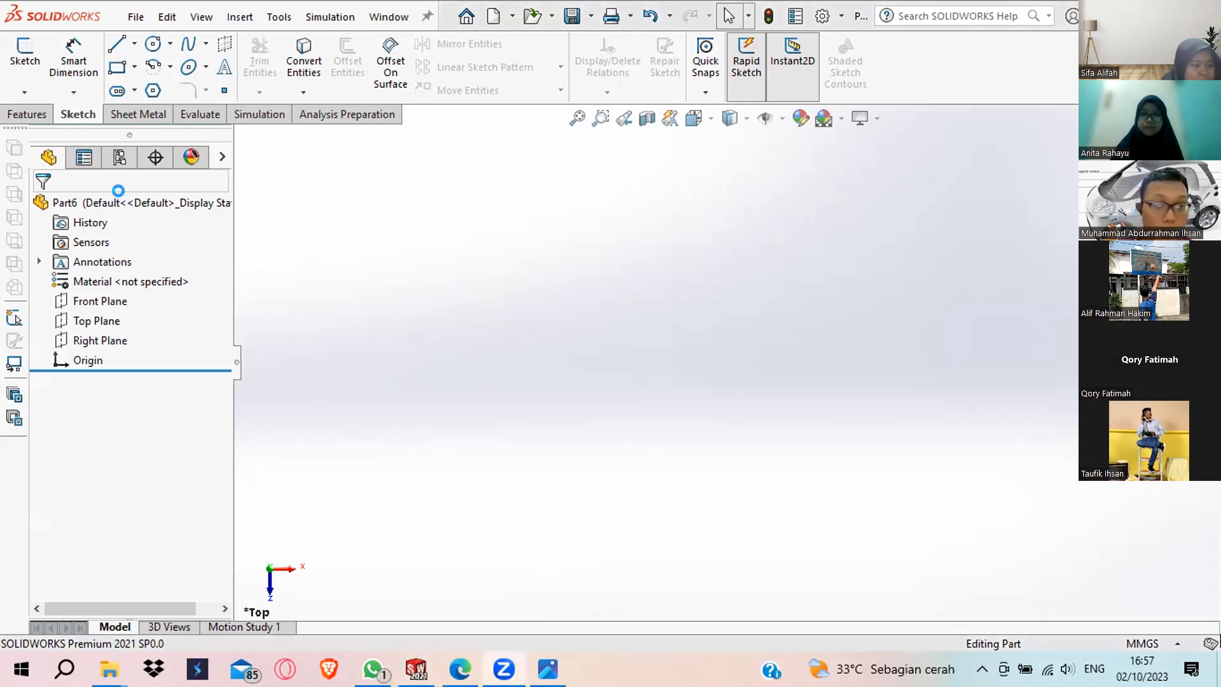
Start a new sketch on the Top Plane and draw a 3 Point Corner Rectangle about 113 by 62 mm up and left from the origin.
{"action": "left_click", "coordinate": [96, 319]}
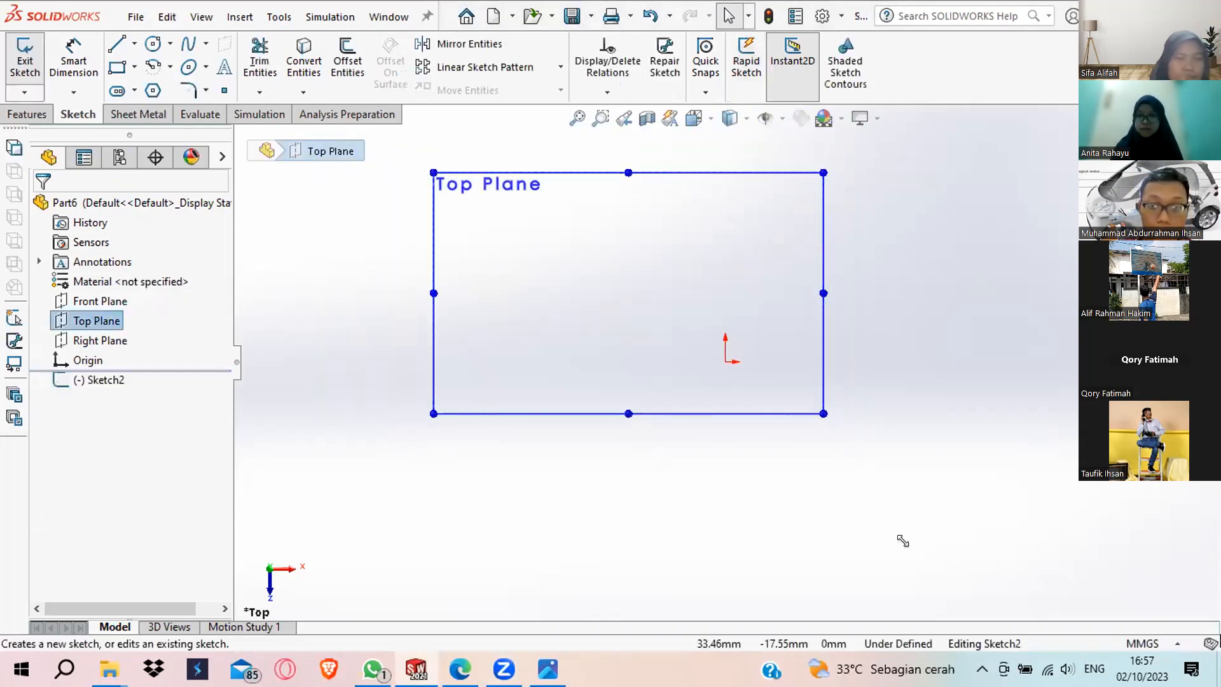
{"action": "left_click_drag", "start_coordinate": [823, 413], "coordinate": [998, 588]}
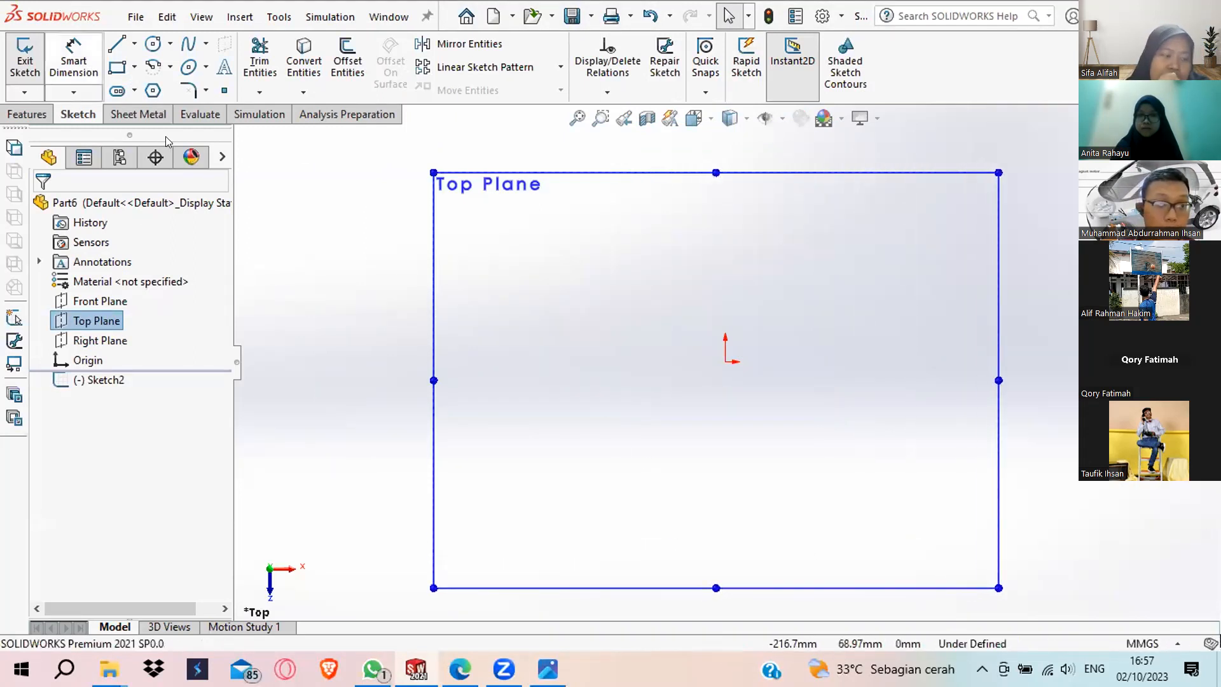
{"action": "left_click", "coordinate": [135, 66]}
{"action": "left_click", "coordinate": [194, 133]}
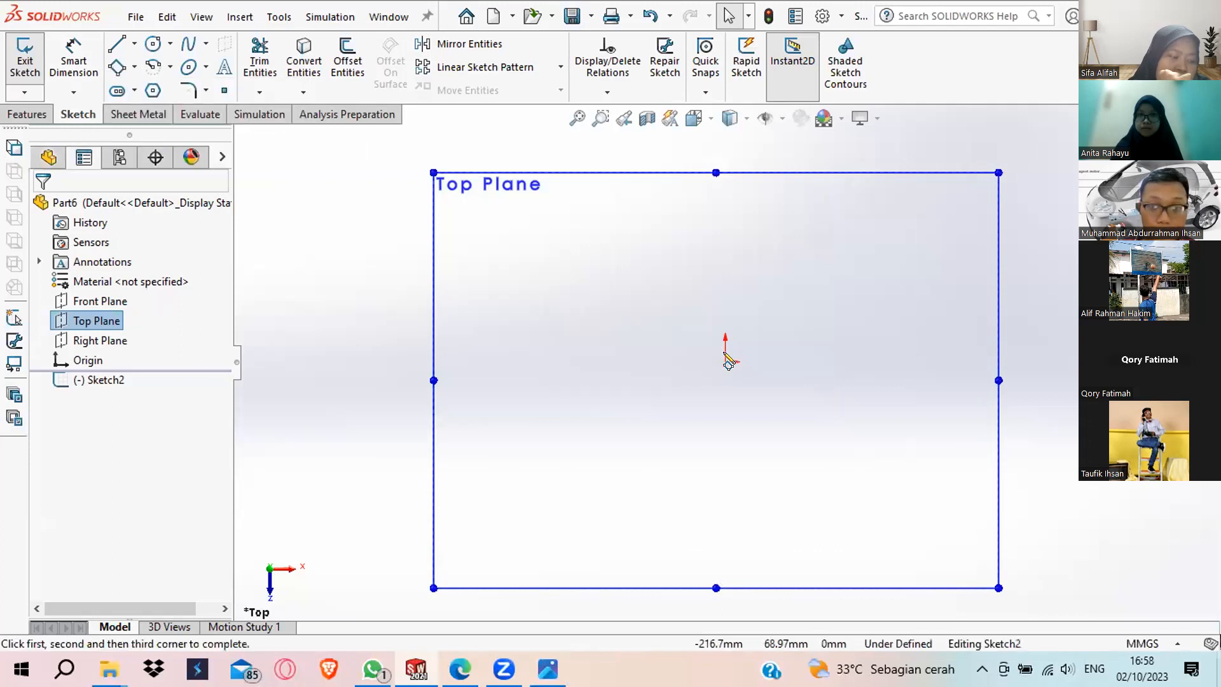
{"action": "left_click", "coordinate": [724, 361]}
{"action": "left_click", "coordinate": [725, 227]}
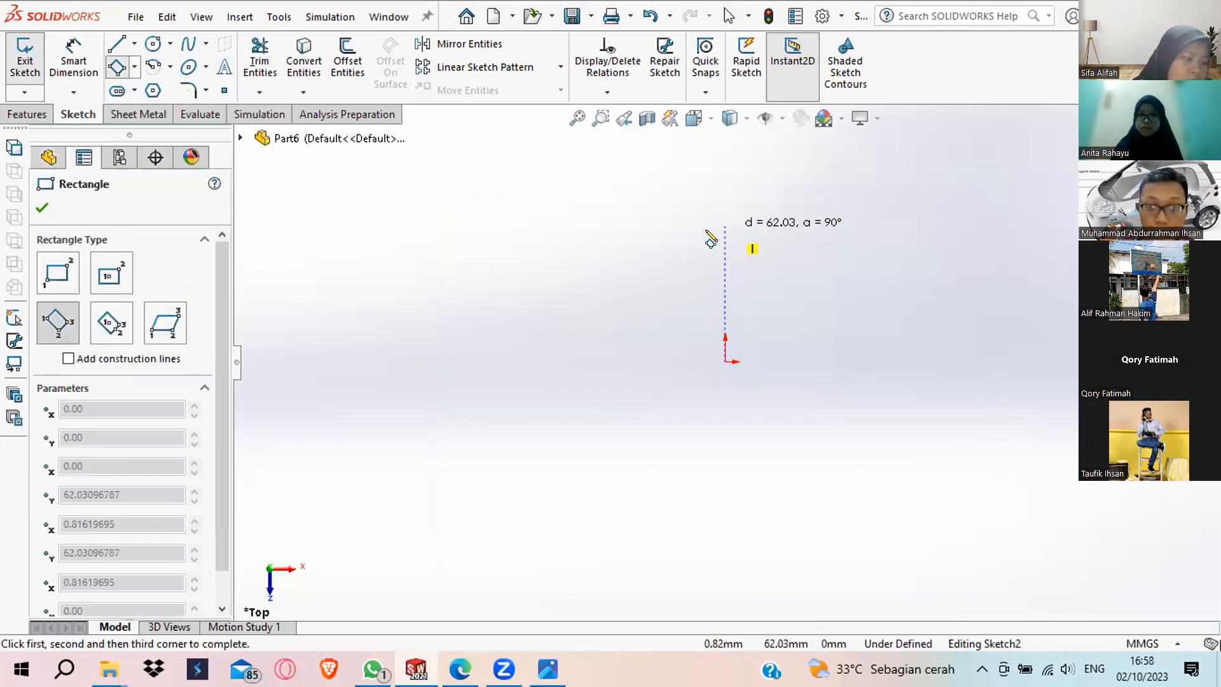
{"action": "left_click", "coordinate": [477, 237]}
{"action": "key", "text": "Escape"}
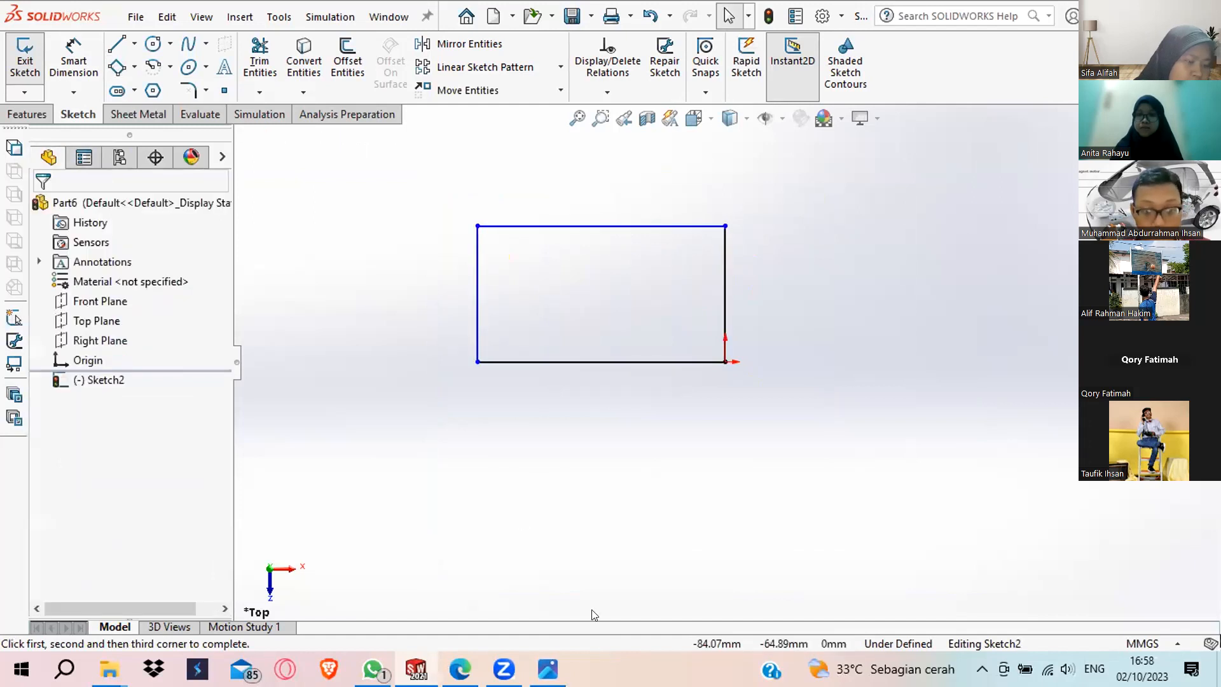
Check the block drawing 3.3 and dimension the rectangle's top edge to 88 mm.
{"action": "left_click", "coordinate": [548, 669]}
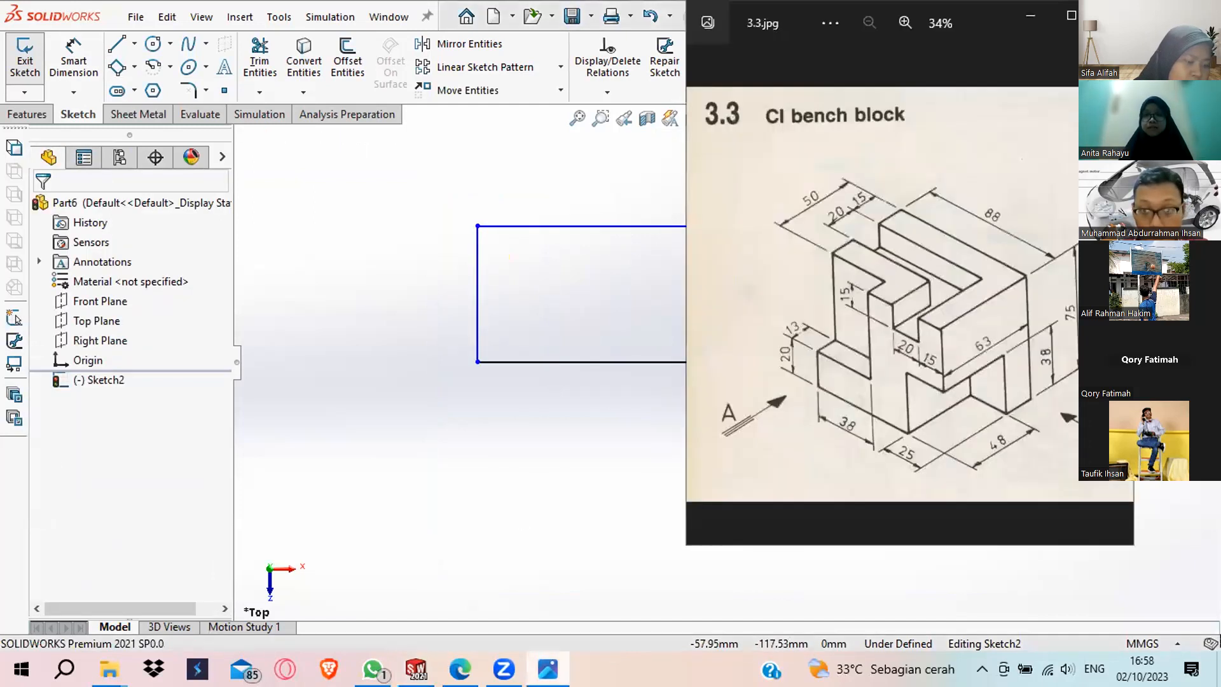
{"action": "left_click", "coordinate": [548, 669]}
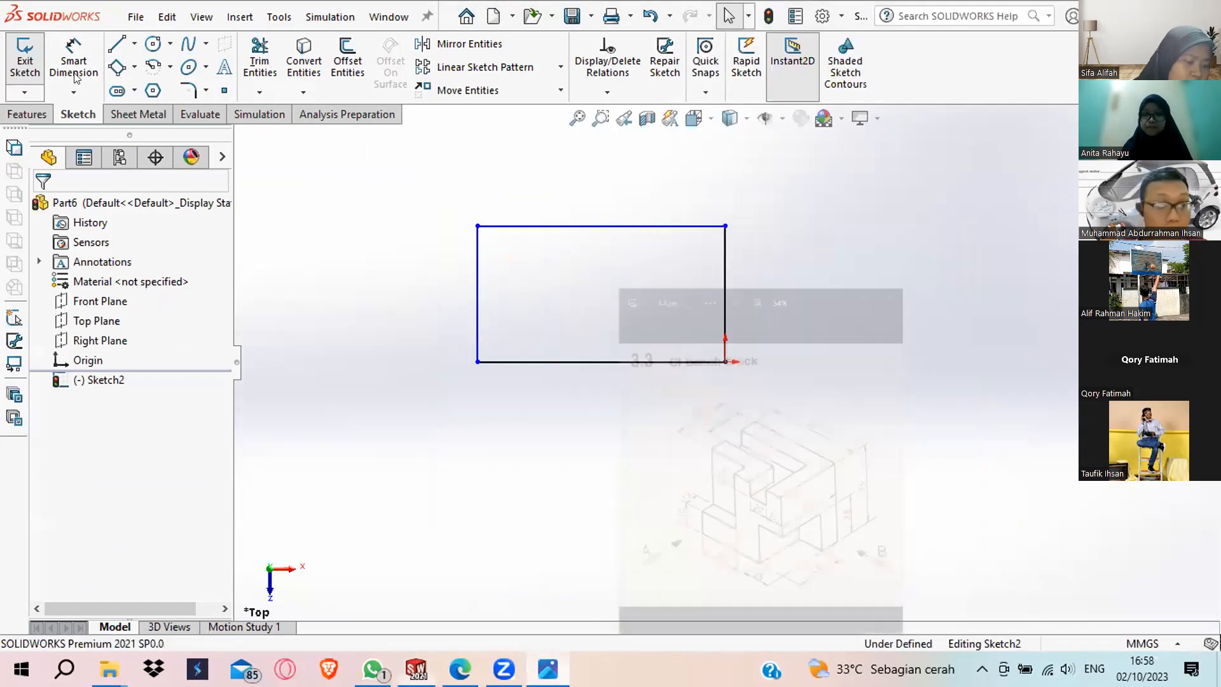
{"action": "right_click_drag", "start_coordinate": [651, 224], "coordinate": [629, 168]}
{"action": "left_click", "coordinate": [654, 226]}
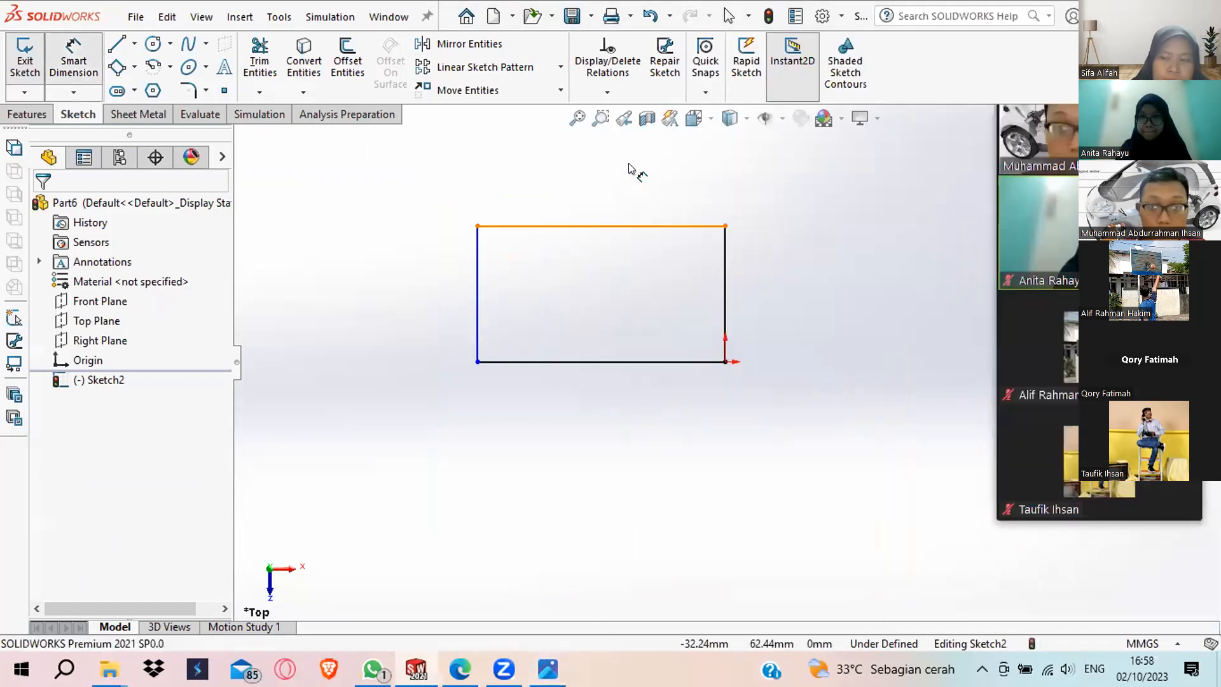
{"action": "left_click", "coordinate": [623, 167]}
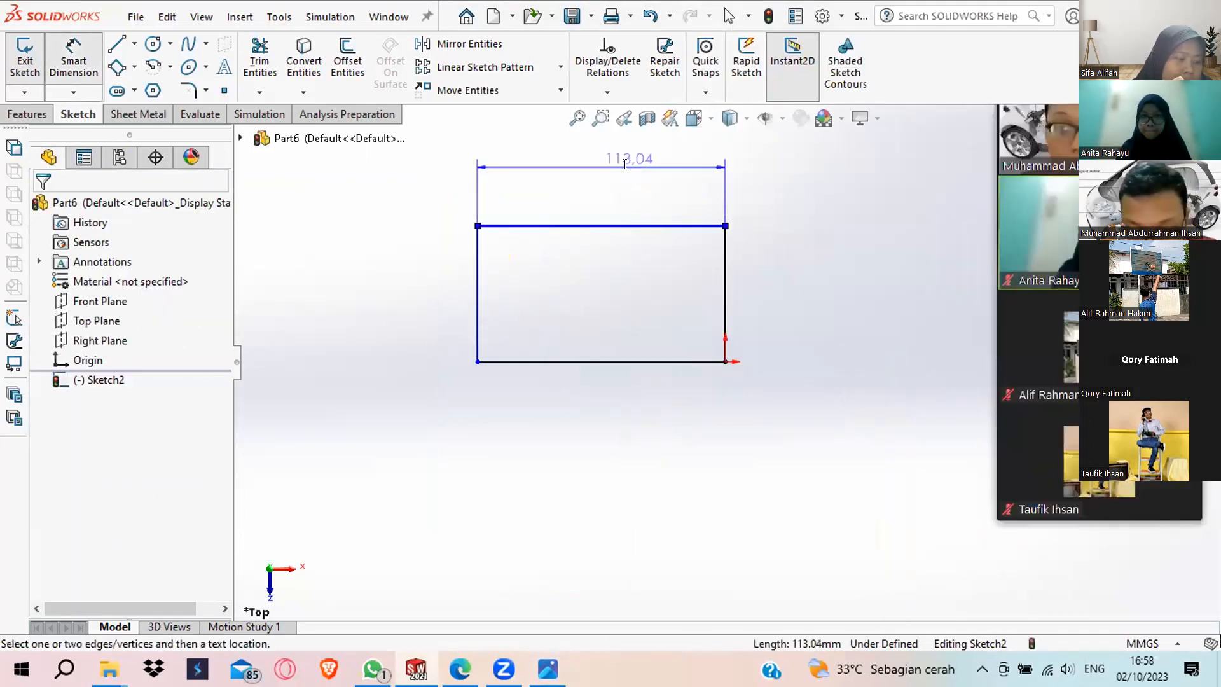
{"action": "type", "text": "88"}
{"action": "key", "text": "Return"}
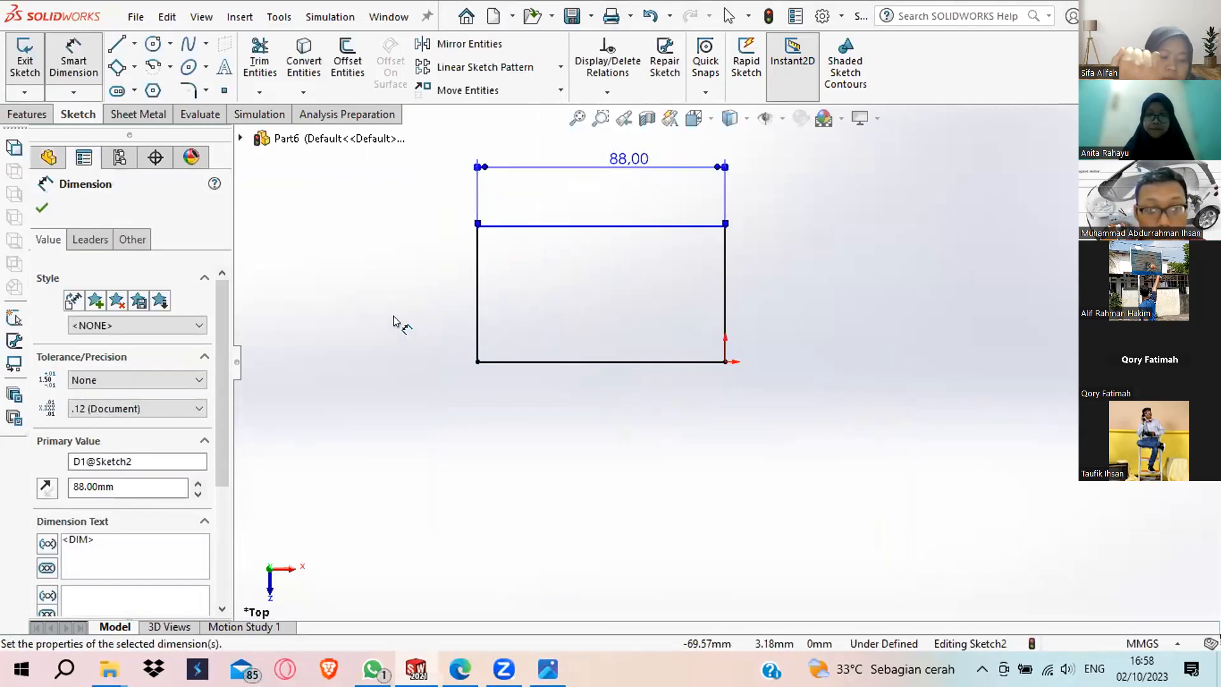
Dimension the rectangle's left edge to 50+13 mm.
{"action": "left_click", "coordinate": [477, 318]}
{"action": "left_click", "coordinate": [394, 312]}
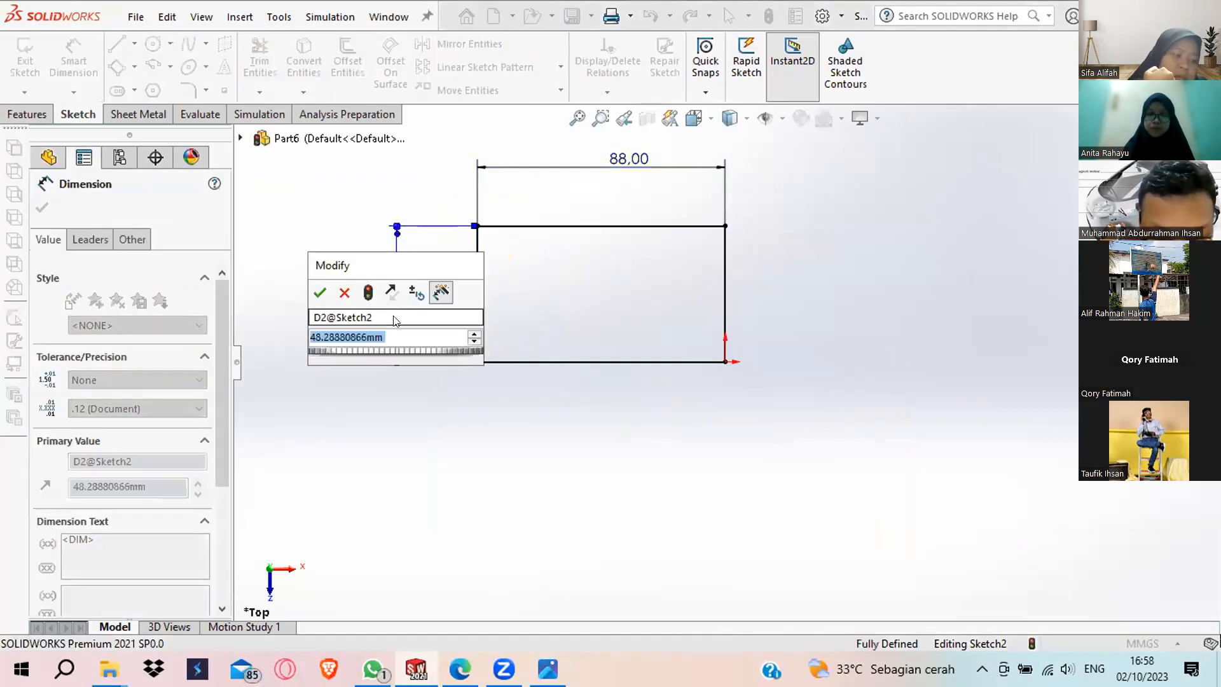
{"action": "type", "text": "50"}
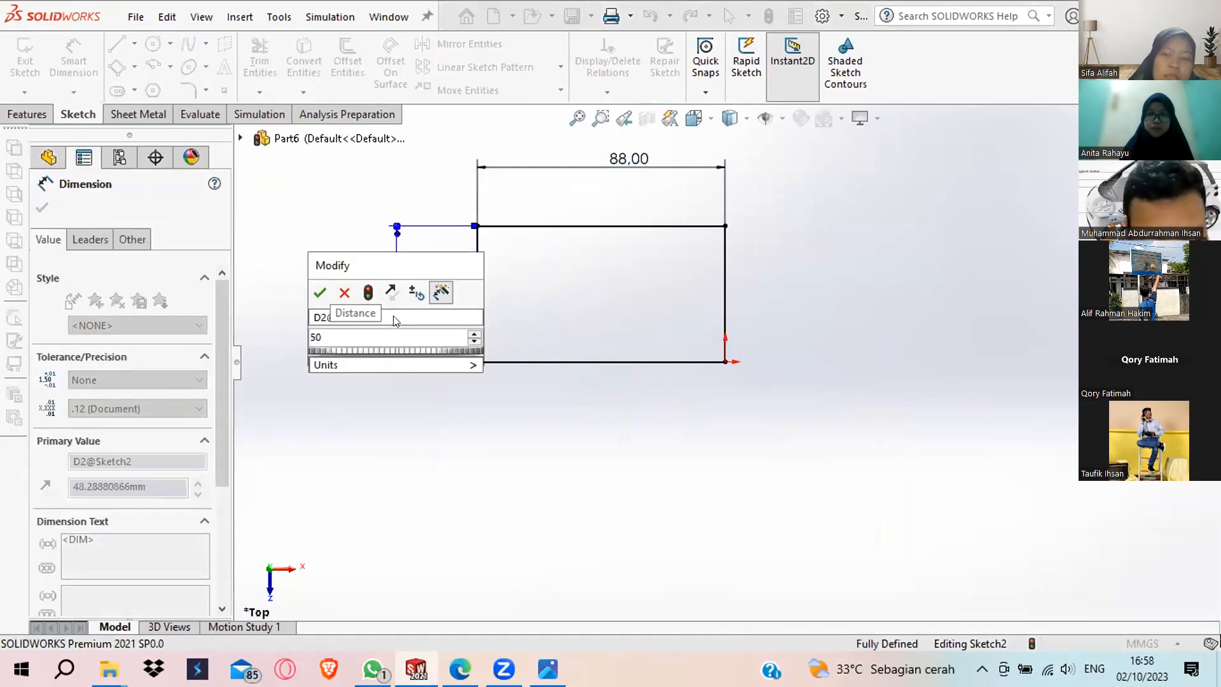
{"action": "type", "text": "+13"}
{"action": "key", "text": "Return"}
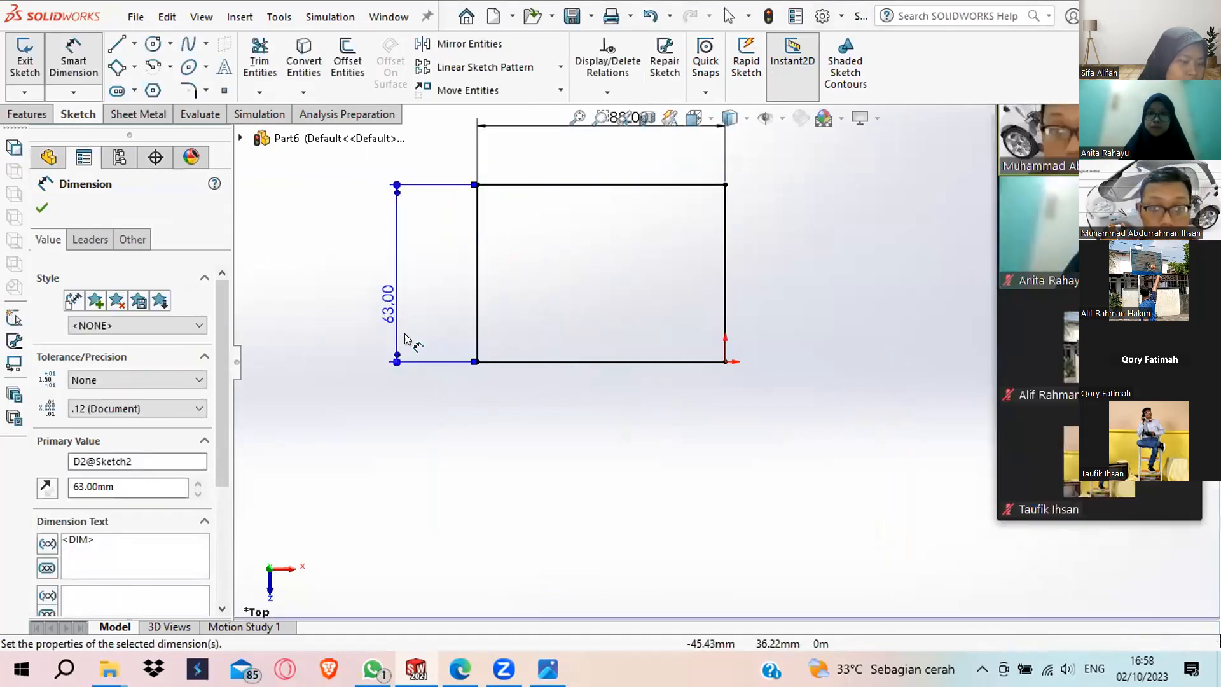
{"action": "key", "text": "Escape"}
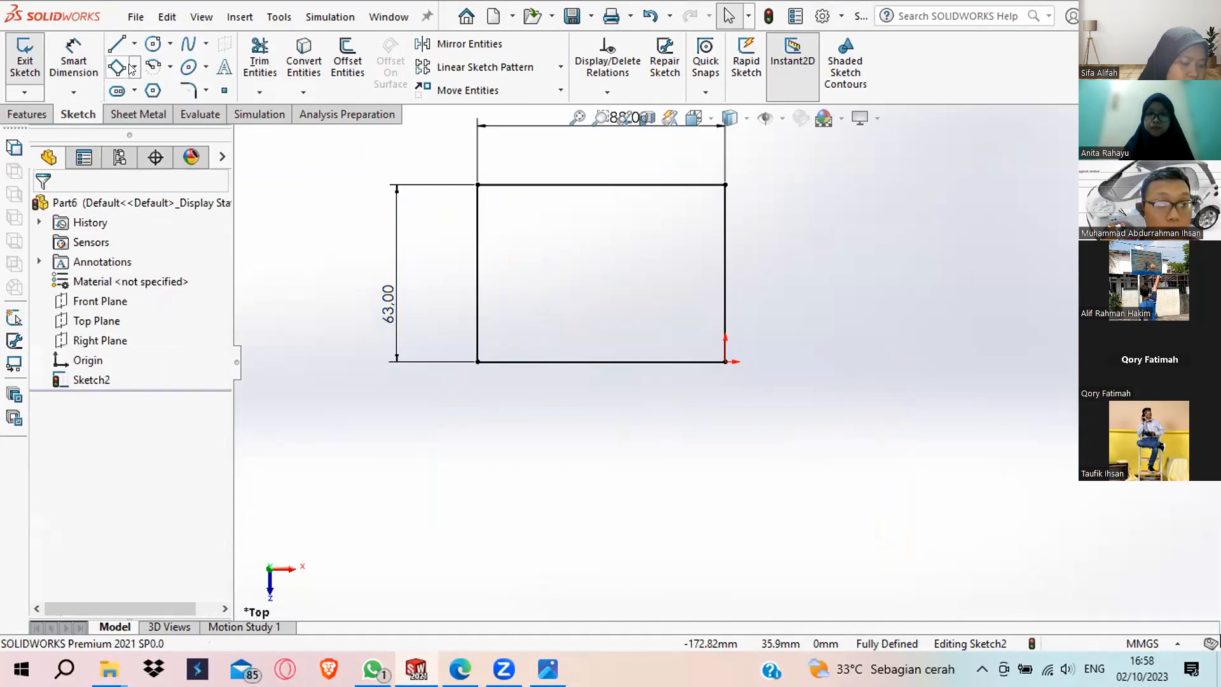
Draw a corner rectangle about 63 by 12 mm from the outline's left edge and one about 13 by 41 mm beneath its right end.
{"action": "left_click", "coordinate": [134, 66]}
{"action": "left_click", "coordinate": [176, 90]}
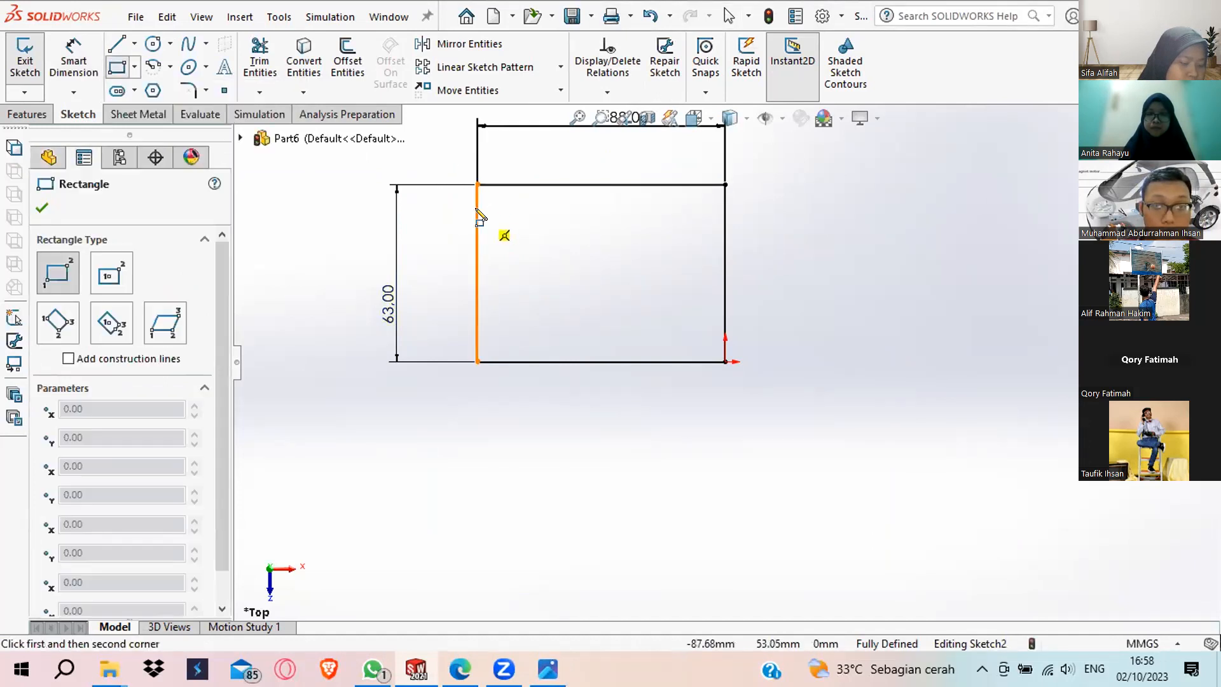
{"action": "left_click", "coordinate": [478, 212]}
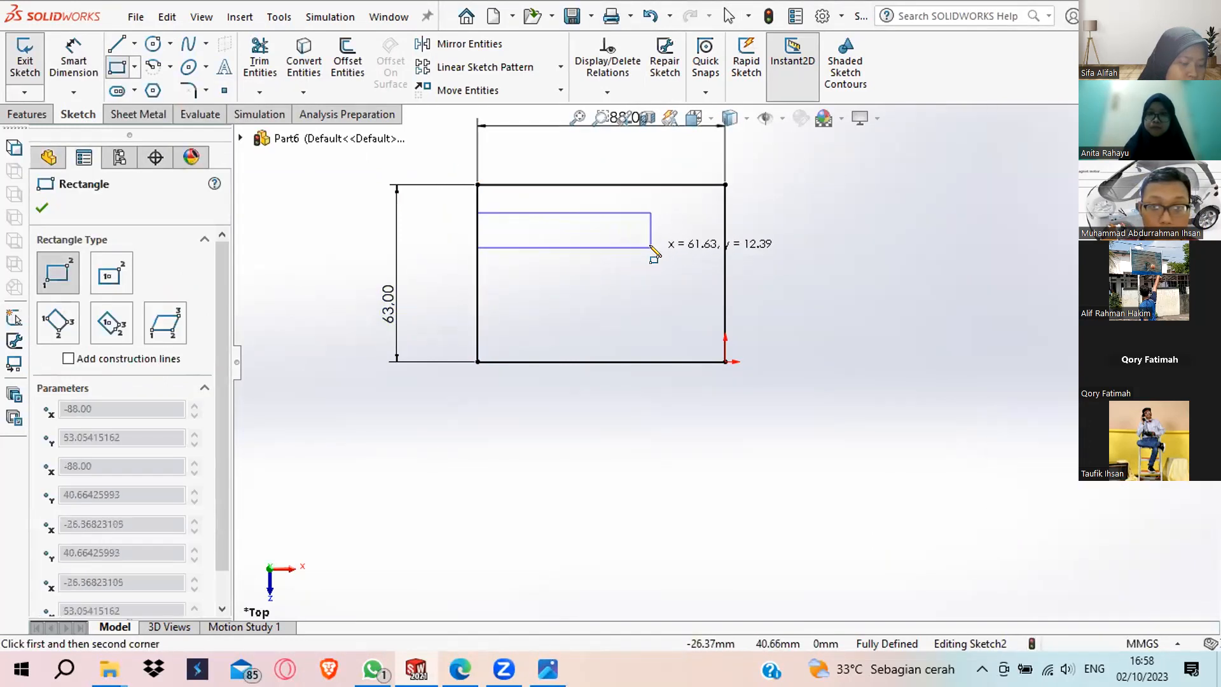
{"action": "left_click", "coordinate": [655, 245]}
{"action": "left_click", "coordinate": [655, 245]}
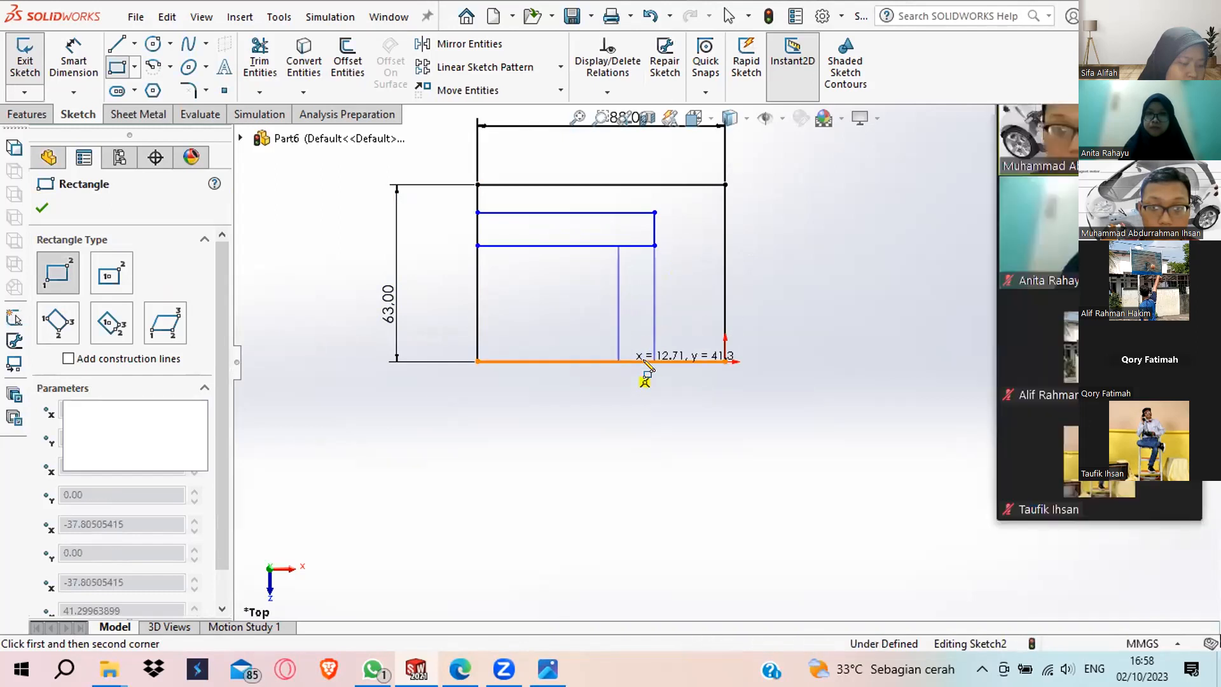
{"action": "left_click", "coordinate": [618, 361]}
Draw corner rectangles in the outline's lower corners, about 14 by 17 mm at the origin and about 23 by 14 mm at lower left.
{"action": "left_click", "coordinate": [725, 361]}
{"action": "left_click", "coordinate": [686, 312]}
{"action": "left_click", "coordinate": [477, 361]}
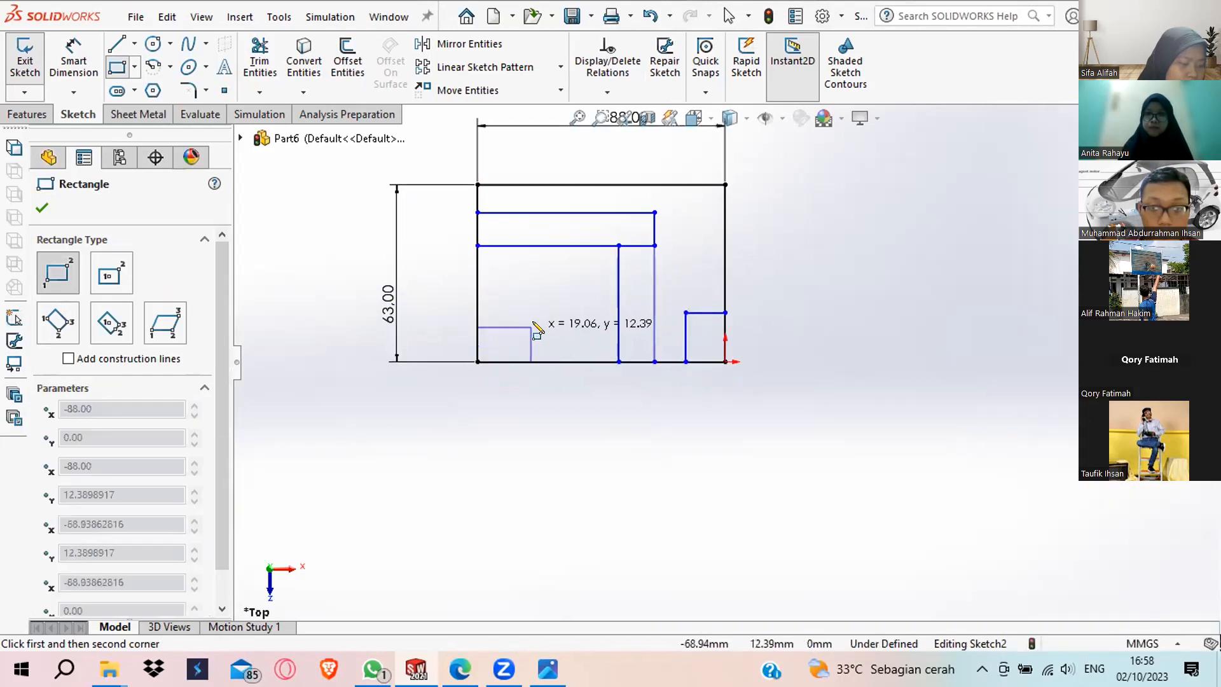
{"action": "left_click", "coordinate": [540, 323]}
{"action": "key", "text": "Escape"}
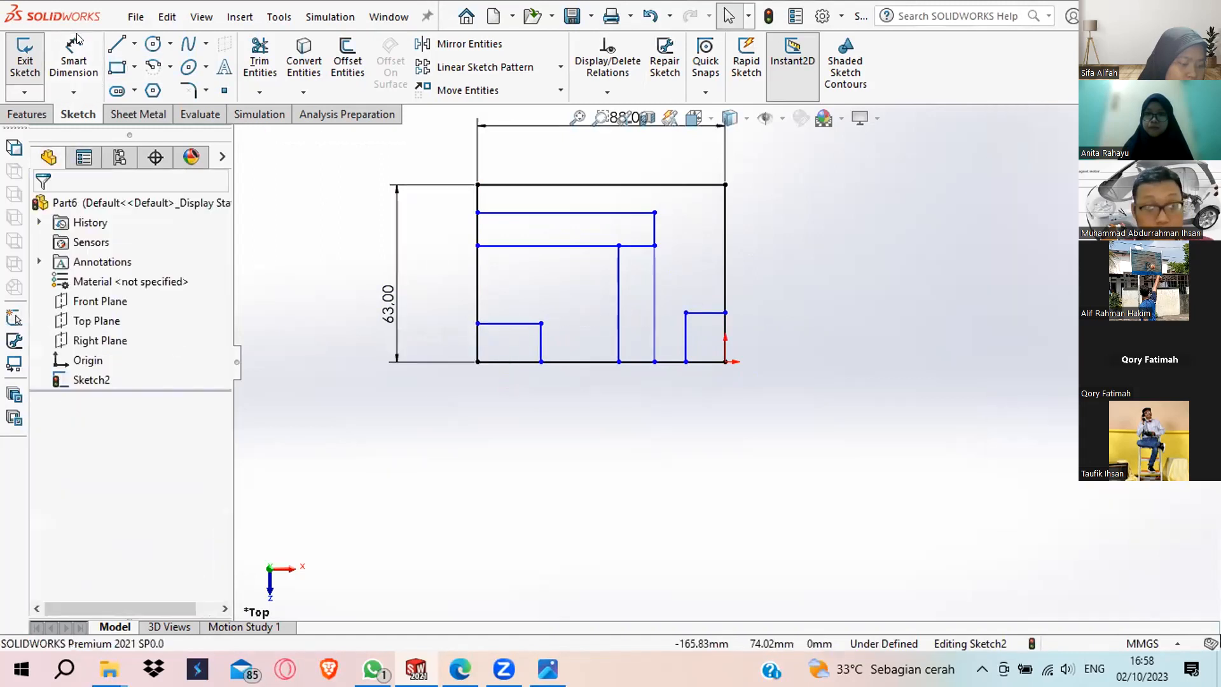
Dimension the distance from the inner vertical rectangle's right side to the outline's right edge as 15 mm.
{"action": "left_click", "coordinate": [725, 287]}
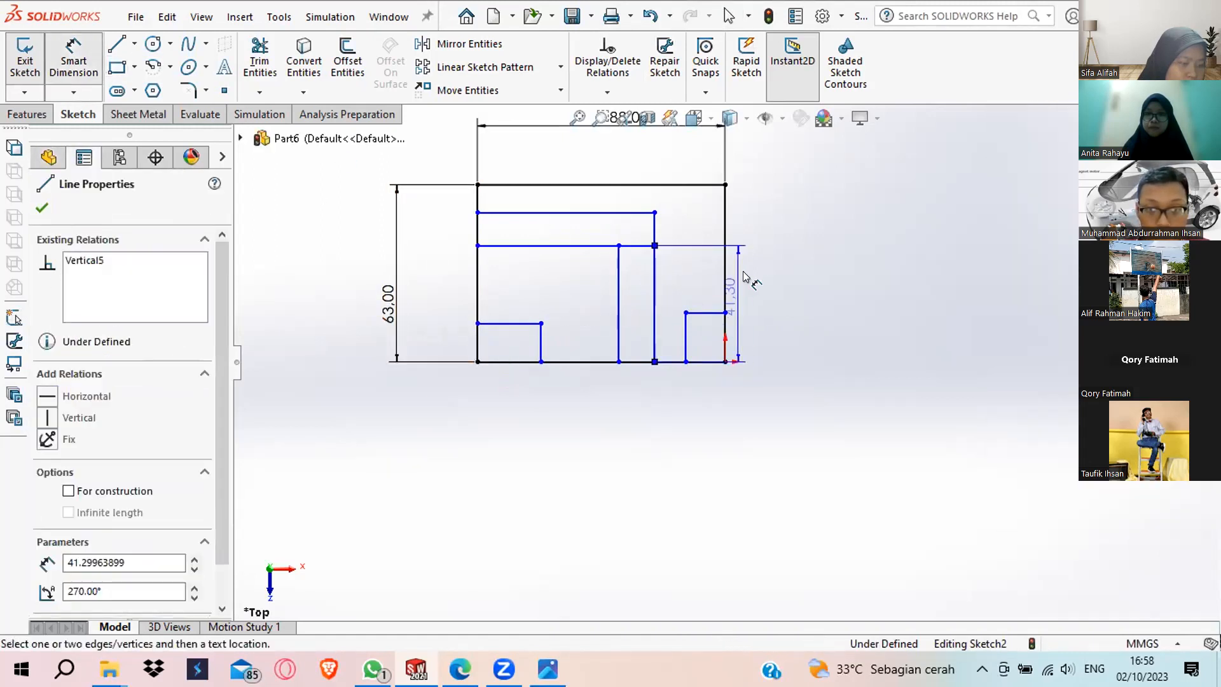
{"action": "left_click", "coordinate": [723, 267]}
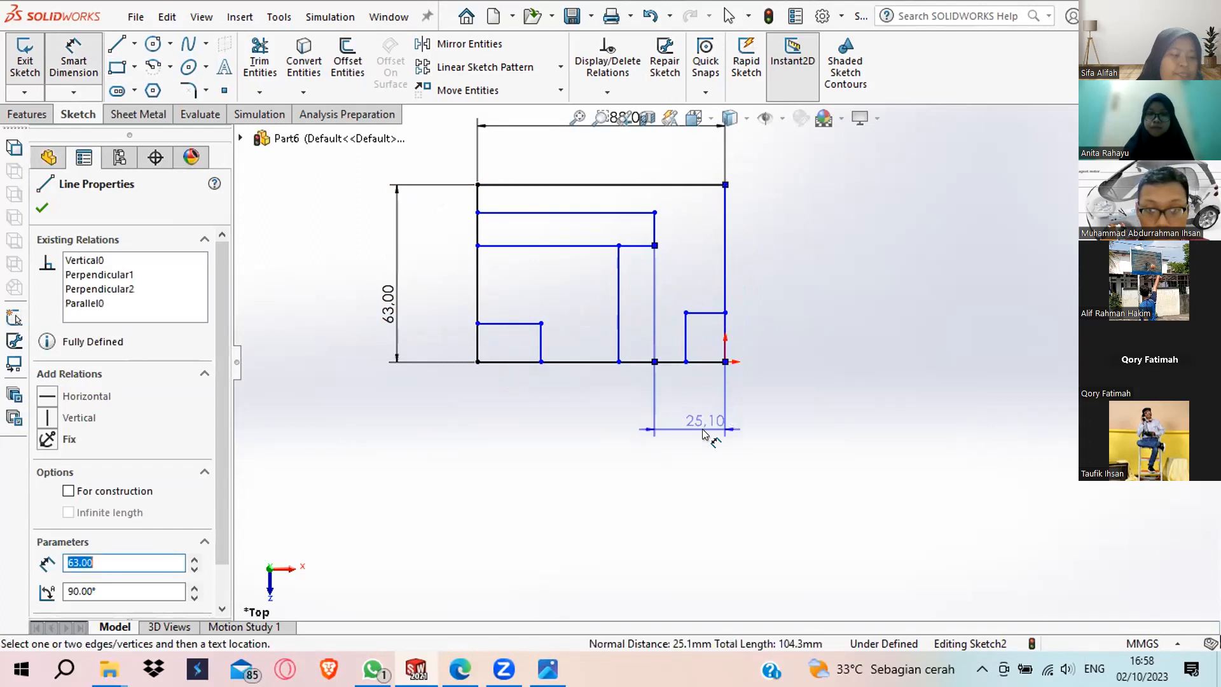
{"action": "left_click", "coordinate": [703, 430]}
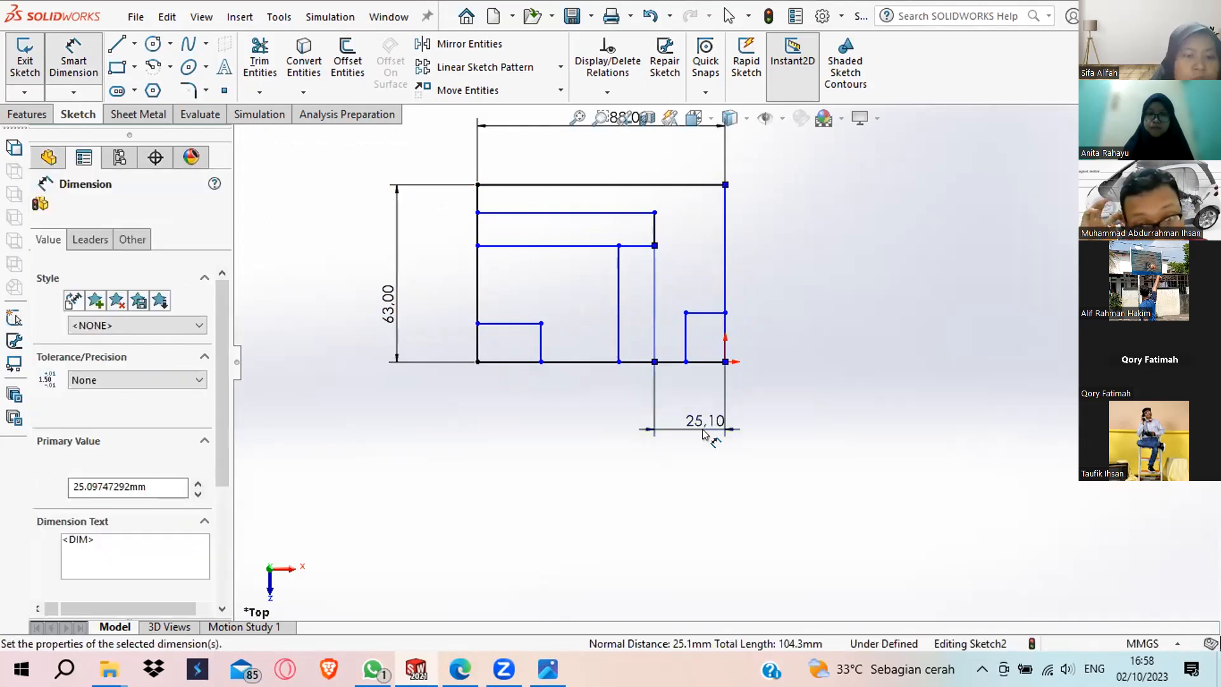
{"action": "type", "text": "15"}
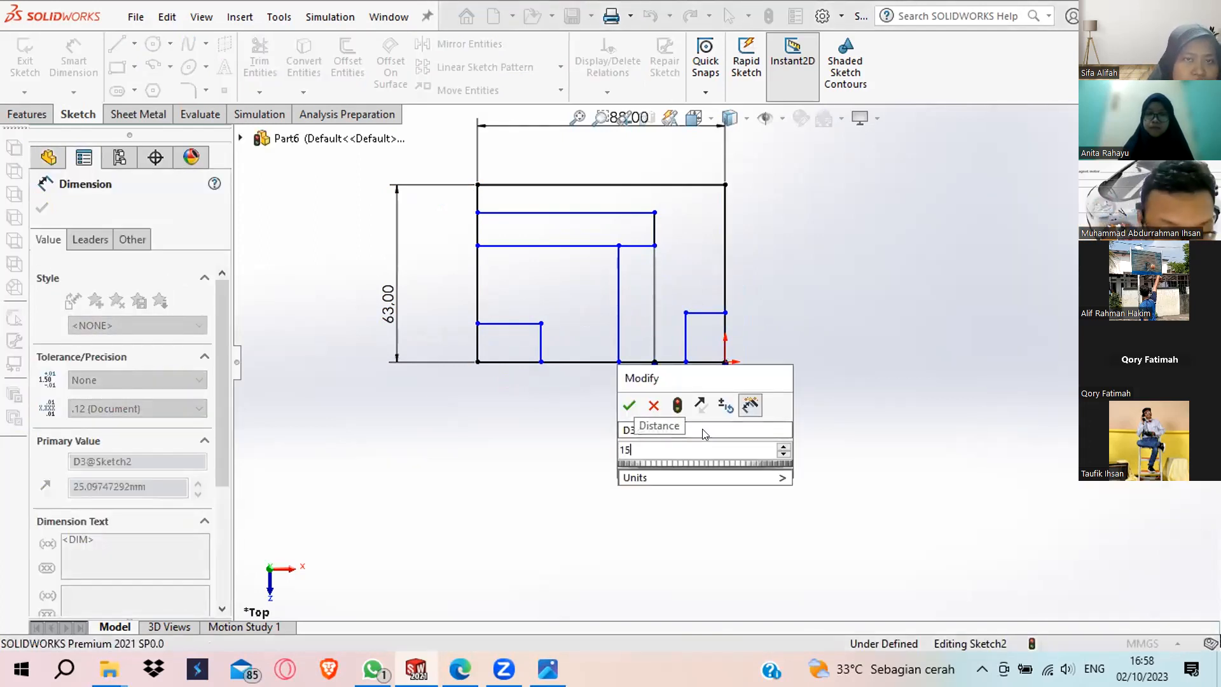
{"action": "key", "text": "Return"}
Dimension the inner vertical rectangle's width along the outline's bottom edge to 20 mm.
{"action": "left_click", "coordinate": [683, 362]}
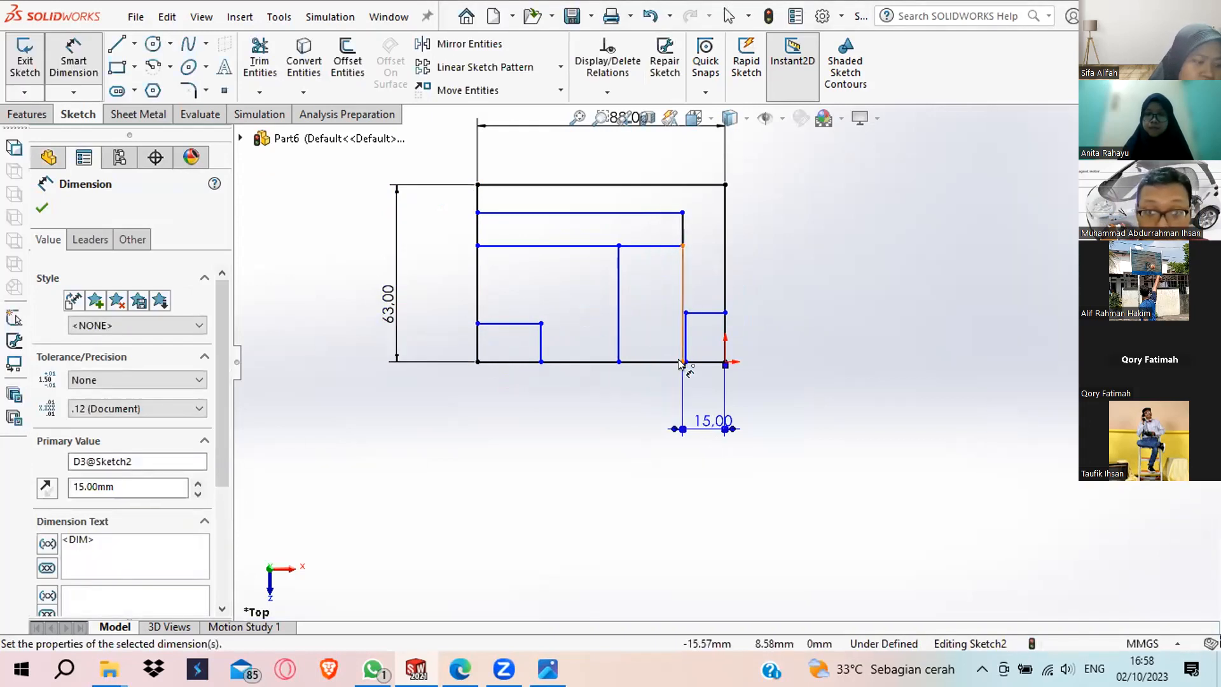
{"action": "left_click", "coordinate": [619, 362]}
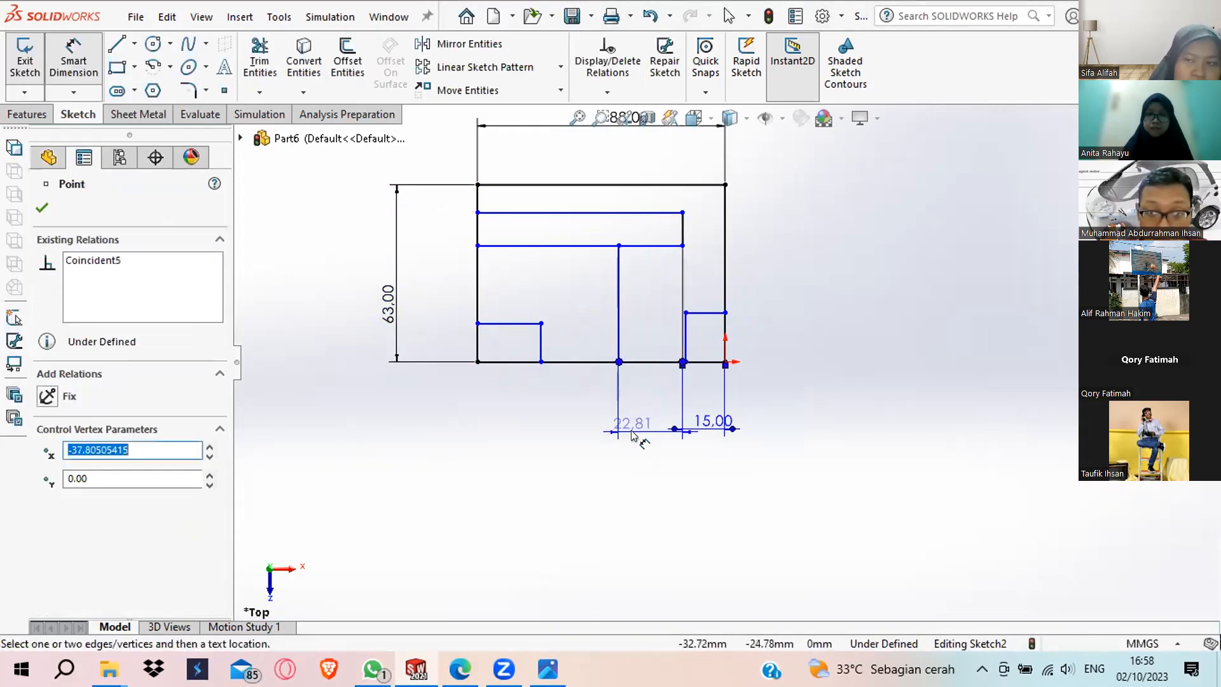
{"action": "left_click", "coordinate": [630, 431]}
{"action": "type", "text": "20"}
{"action": "key", "text": "Return"}
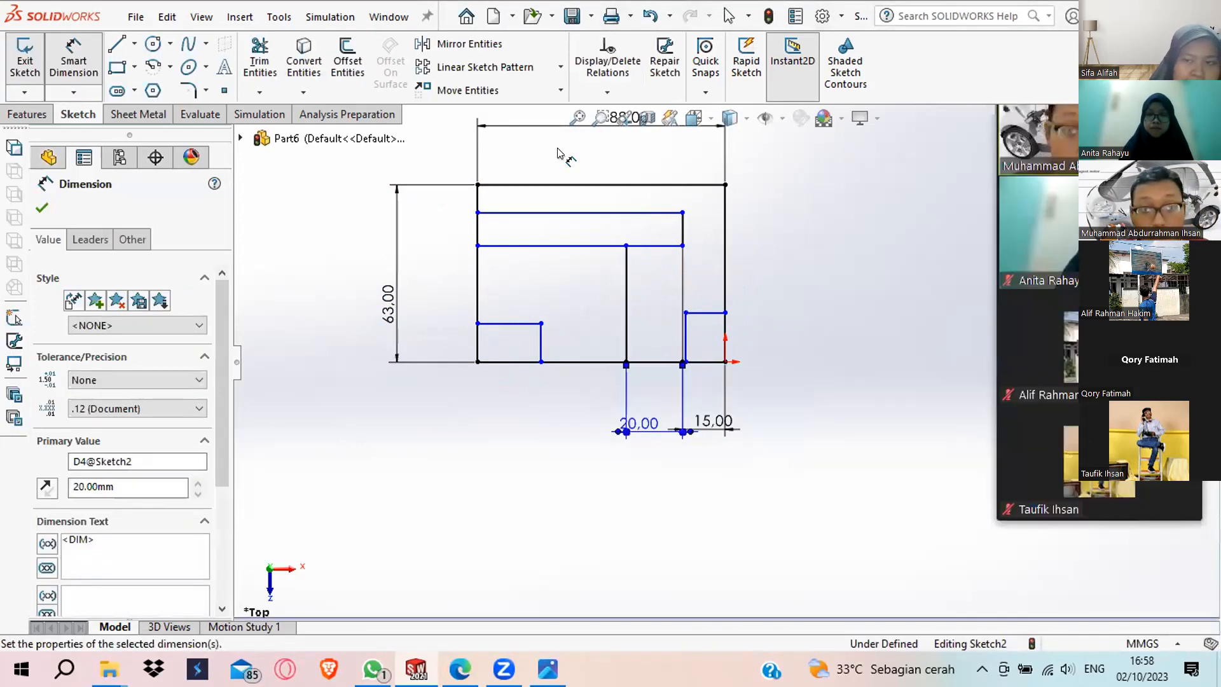
Dimension the gap between the outline's top edge and the inner horizontal rectangle to 15 mm.
{"action": "left_click", "coordinate": [478, 184]}
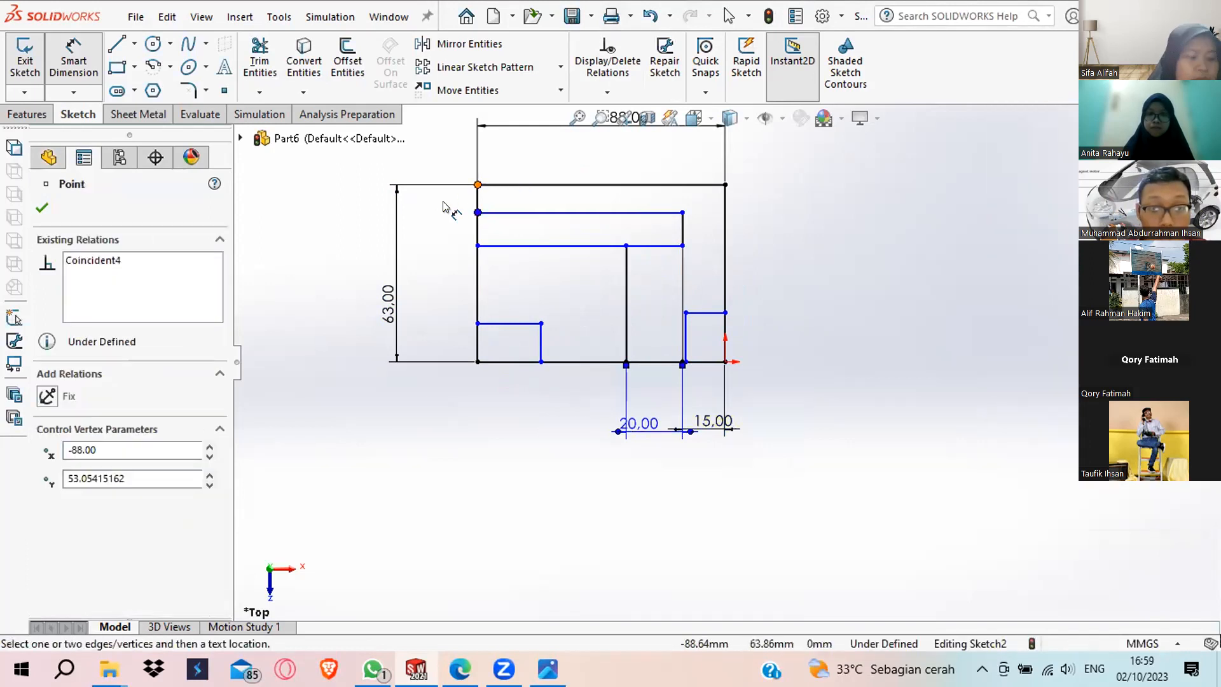
{"action": "left_click", "coordinate": [443, 207]}
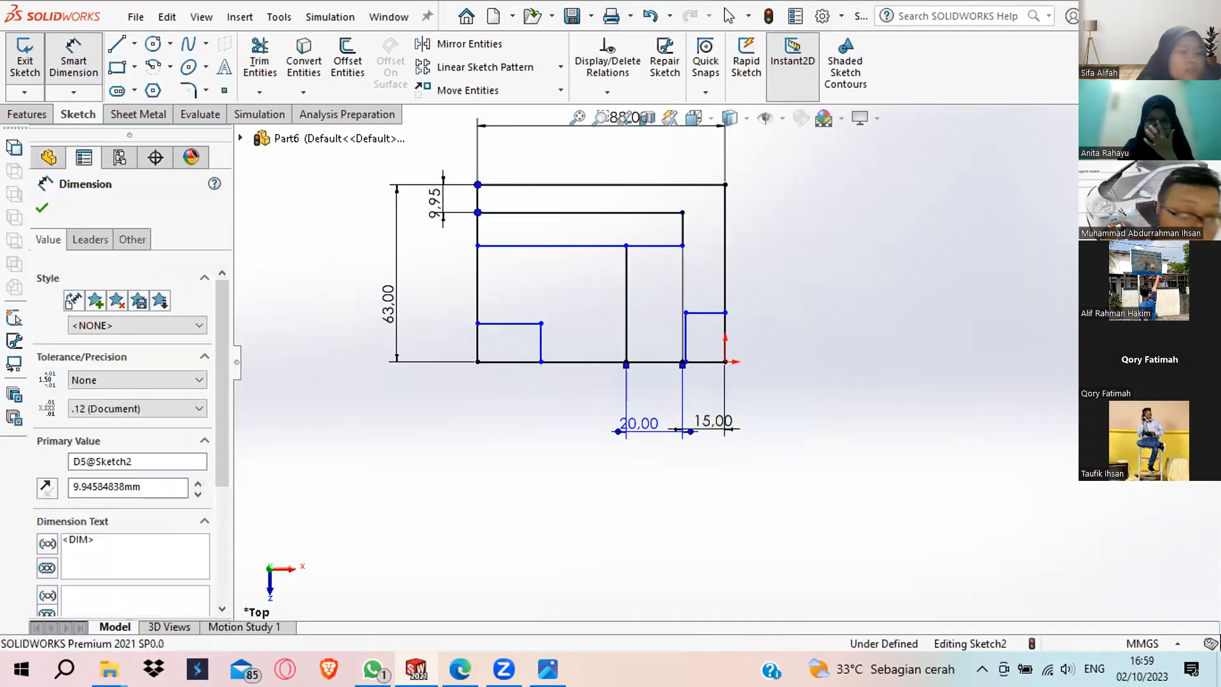
{"action": "type", "text": "15"}
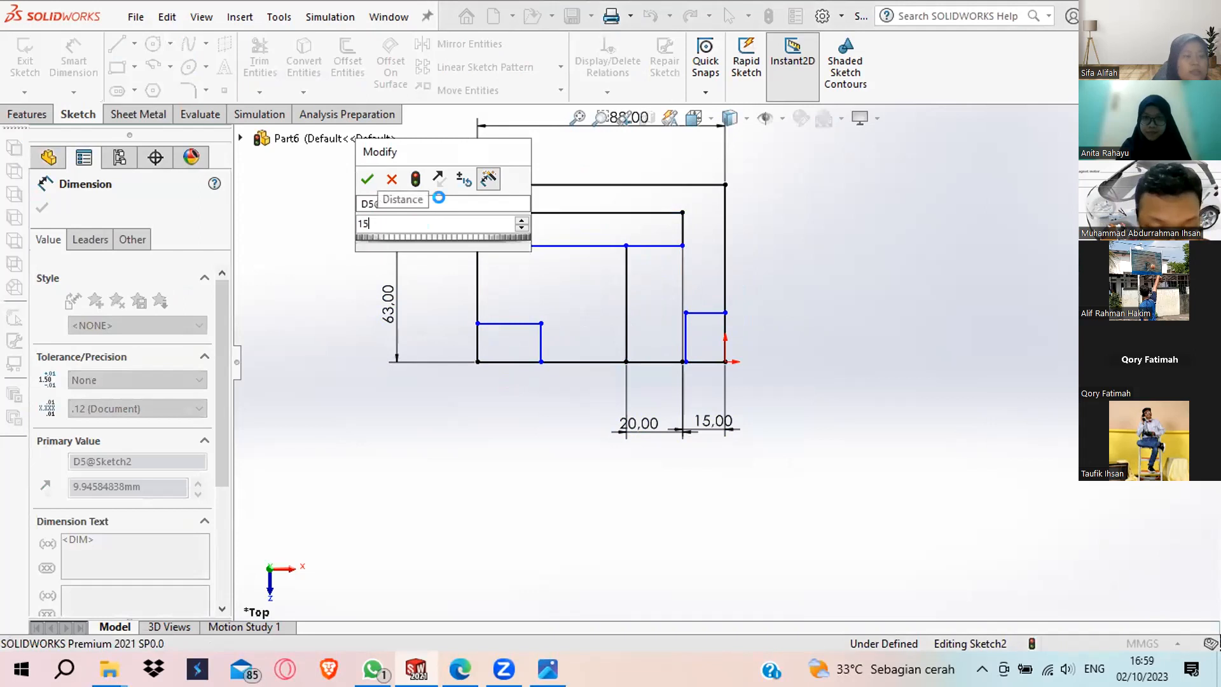
{"action": "key", "text": "Return"}
Dimension the inner horizontal rectangle's height to 20 mm.
{"action": "left_click", "coordinate": [517, 226]}
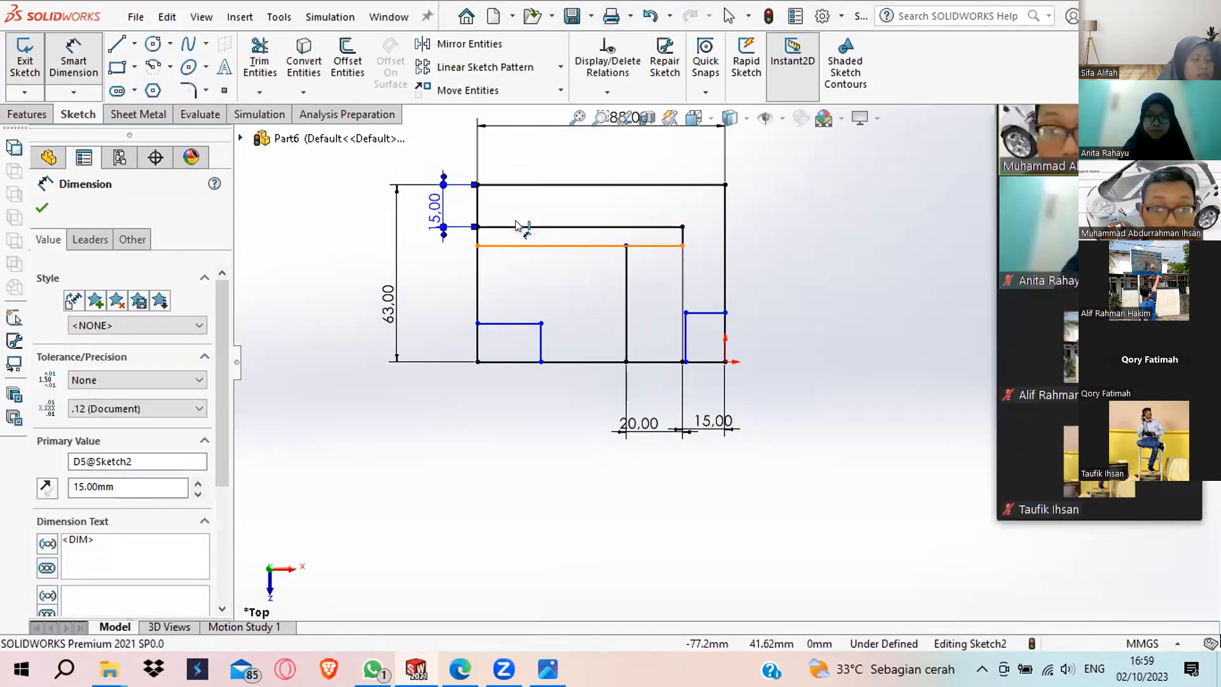
{"action": "left_click", "coordinate": [517, 226]}
{"action": "left_click", "coordinate": [420, 265]}
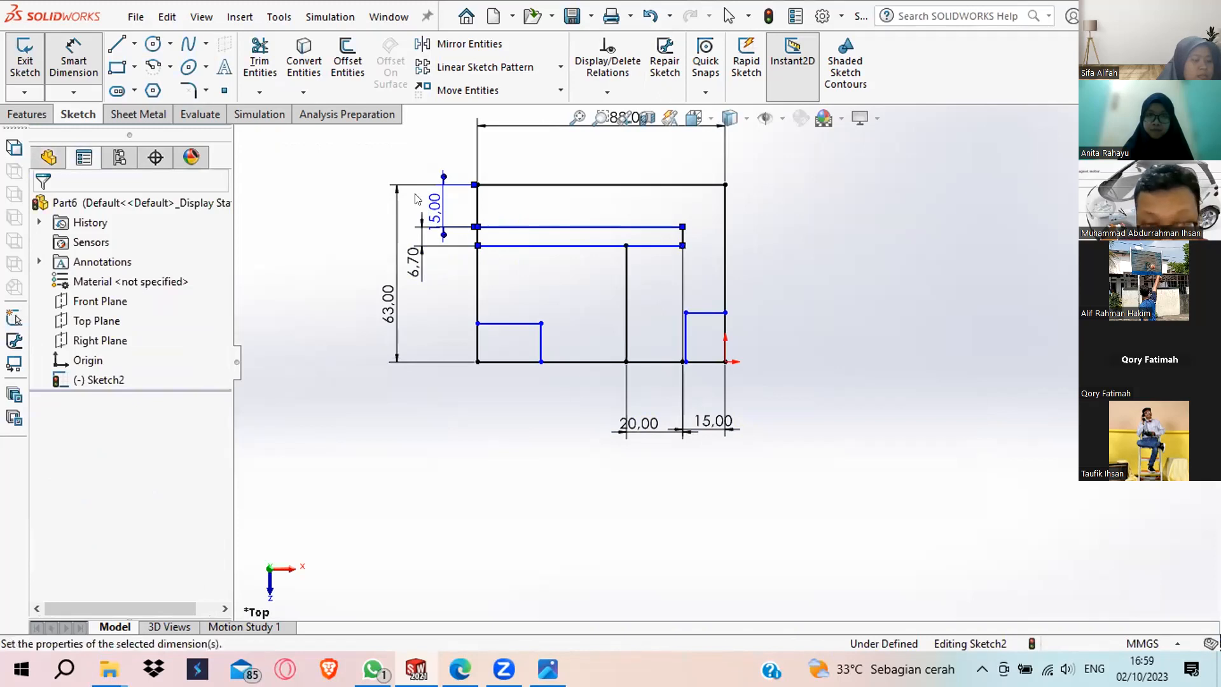
{"action": "type", "text": "20"}
{"action": "key", "text": "Return"}
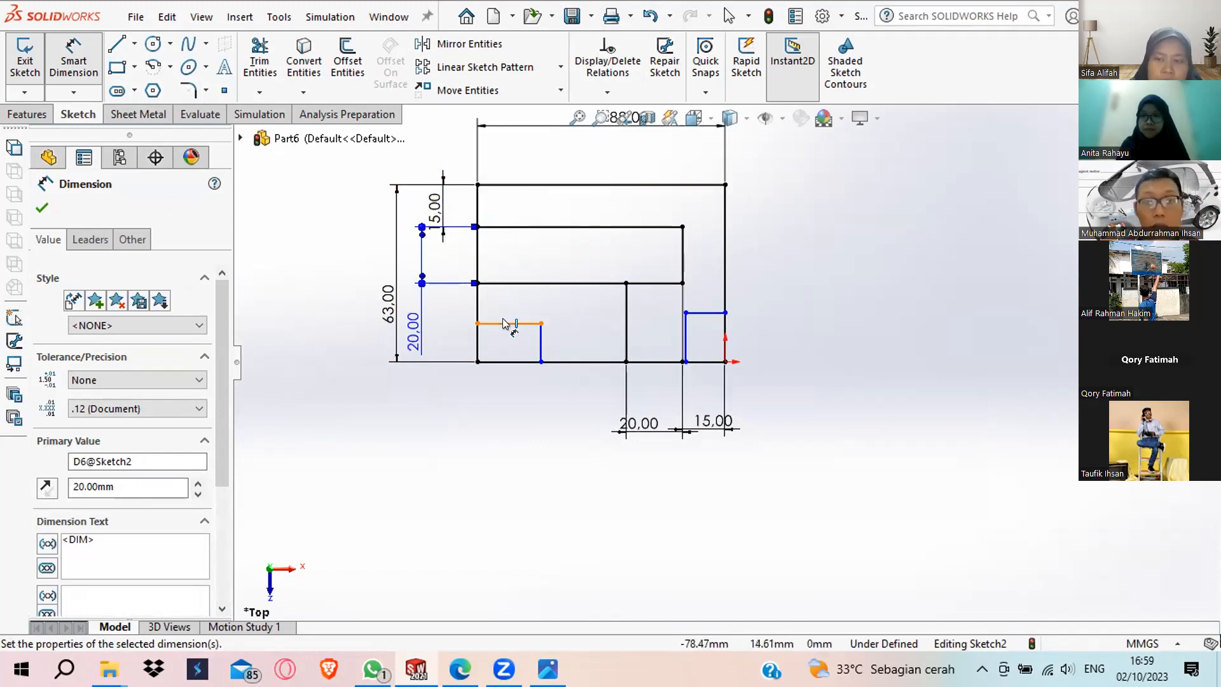
Check the block drawing 3.3 and dimension the lower-left rectangle's height to 13 mm.
{"action": "mouse_move", "coordinate": [550, 669]}
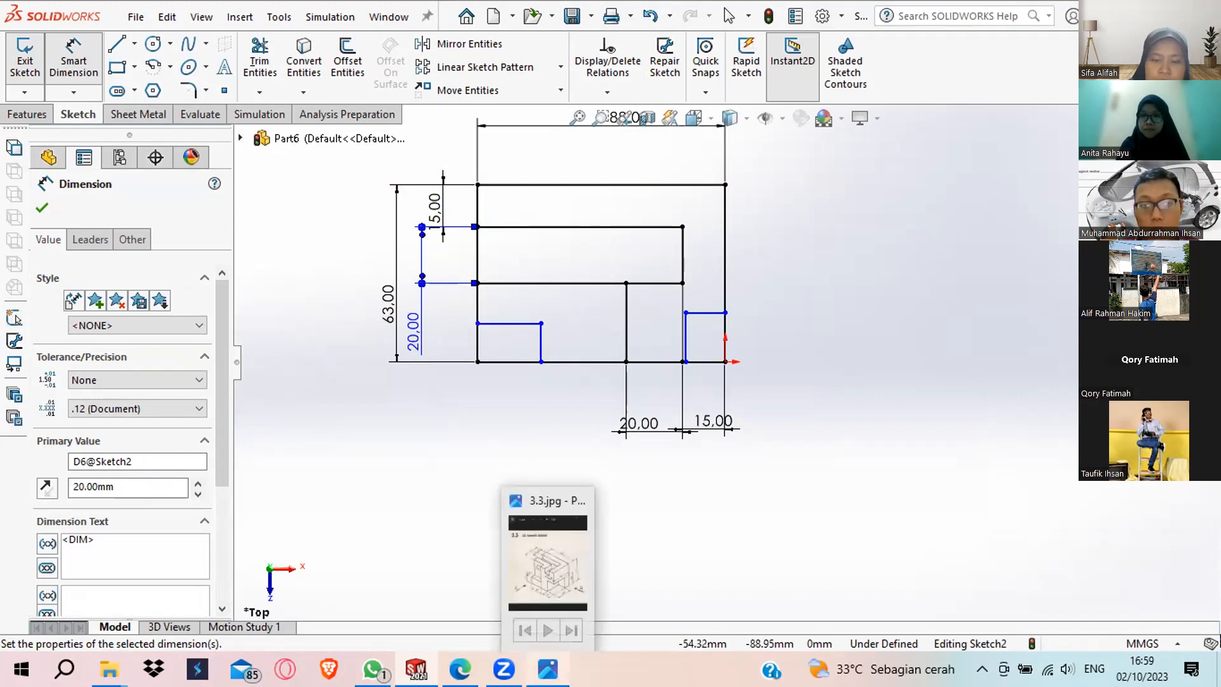
{"action": "left_click", "coordinate": [549, 669]}
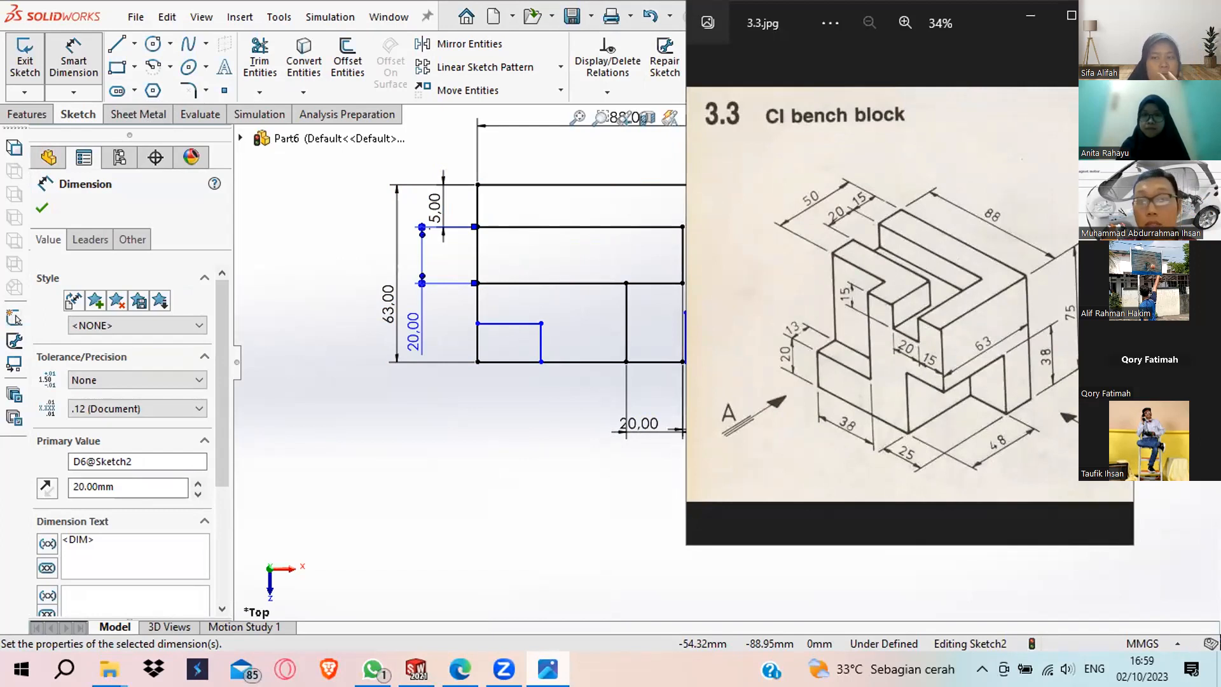
{"action": "left_click", "coordinate": [549, 669]}
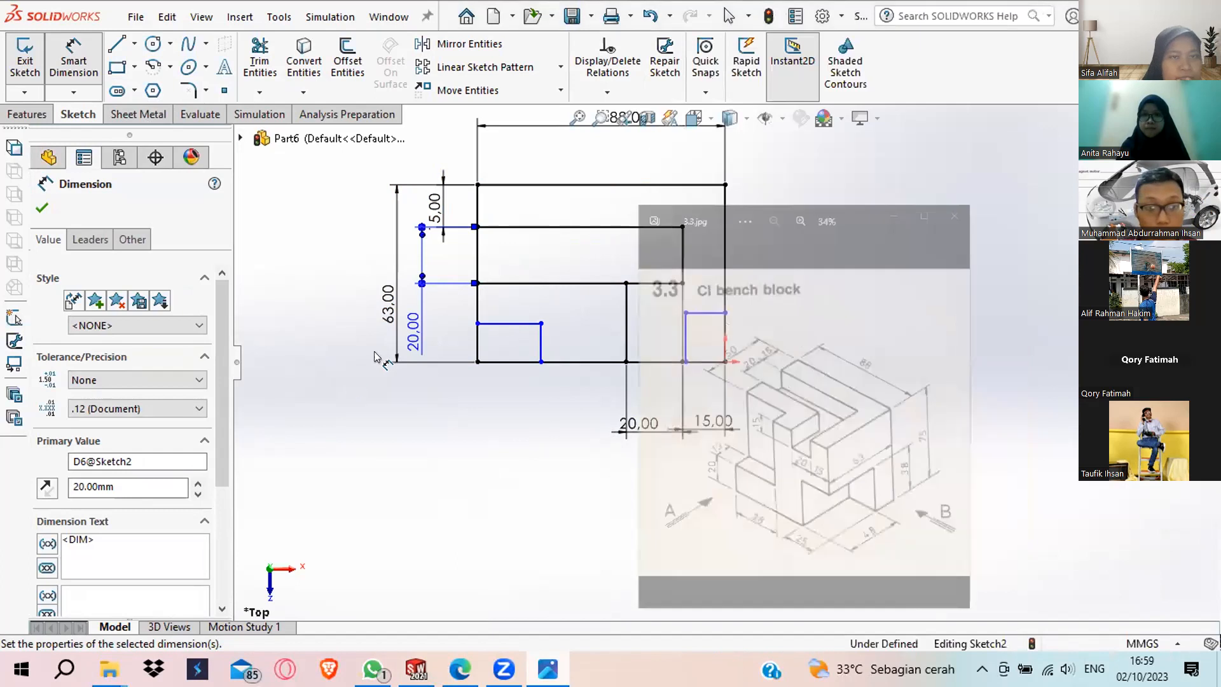
{"action": "left_click", "coordinate": [516, 323]}
{"action": "left_click", "coordinate": [516, 323]}
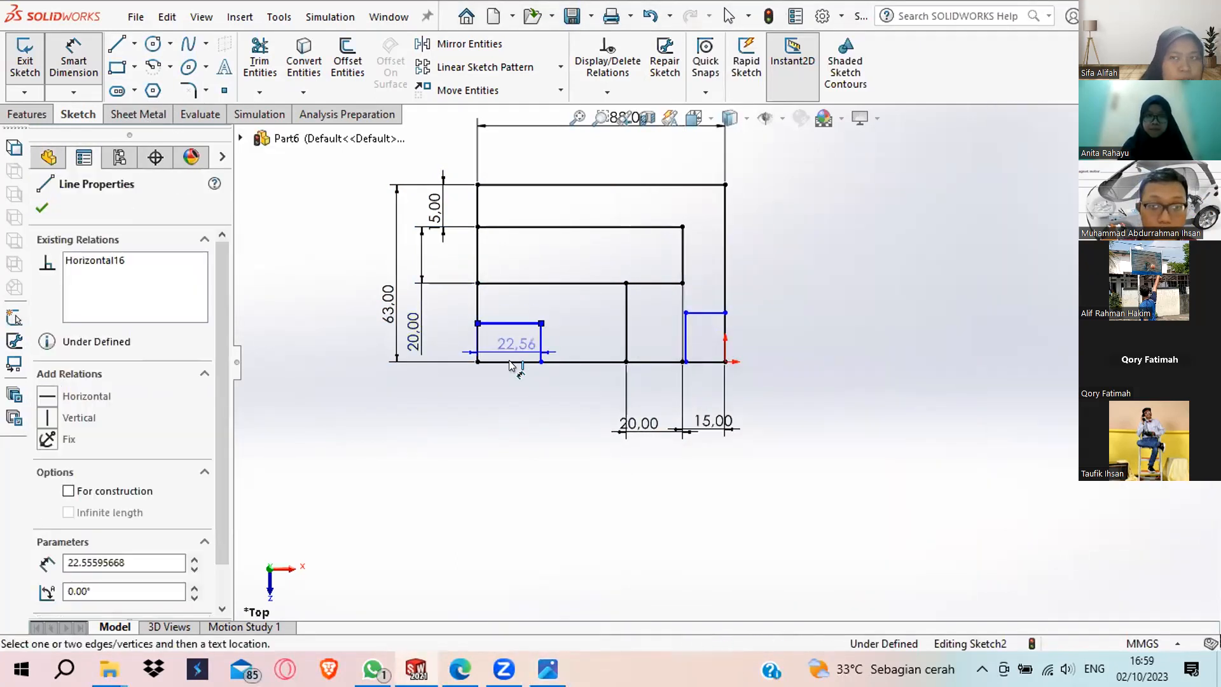
{"action": "left_click", "coordinate": [493, 362]}
{"action": "left_click", "coordinate": [447, 338]}
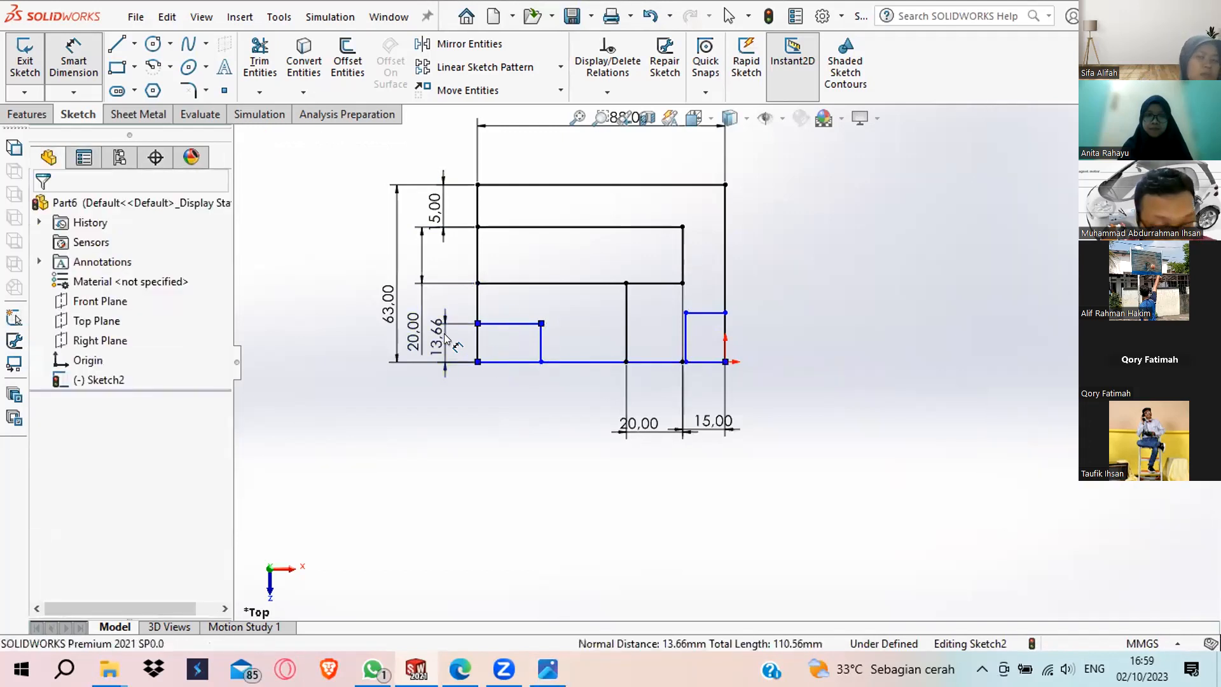
{"action": "type", "text": "13"}
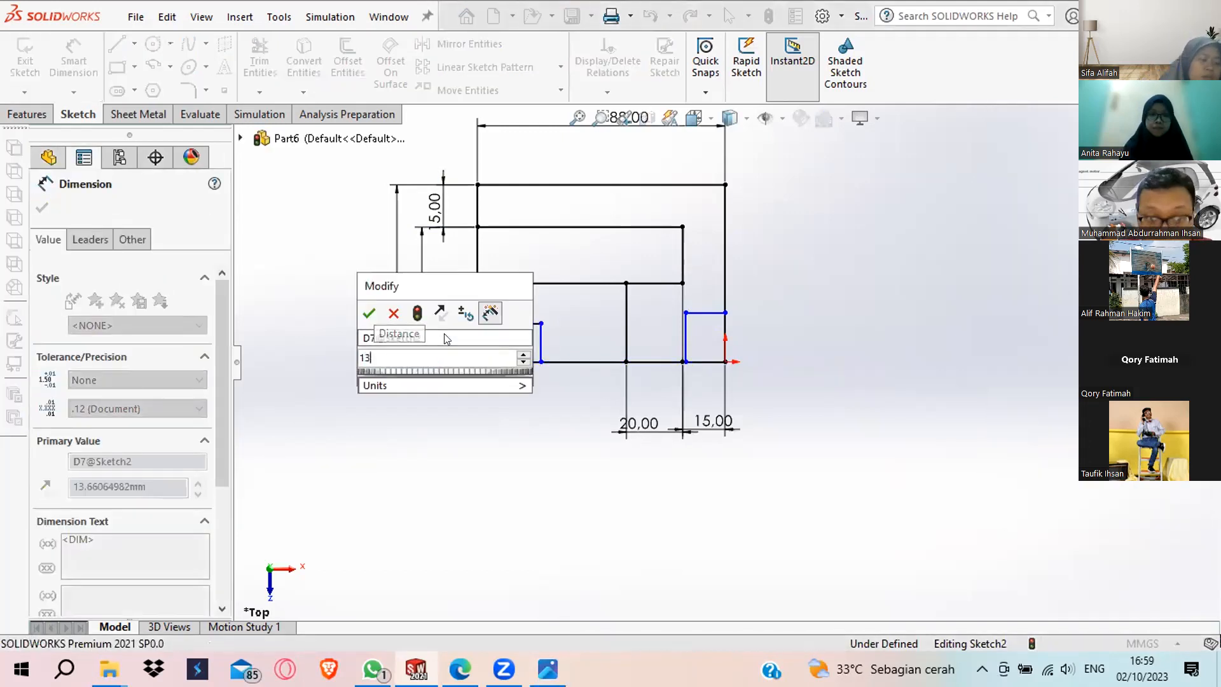
{"action": "key", "text": "Return"}
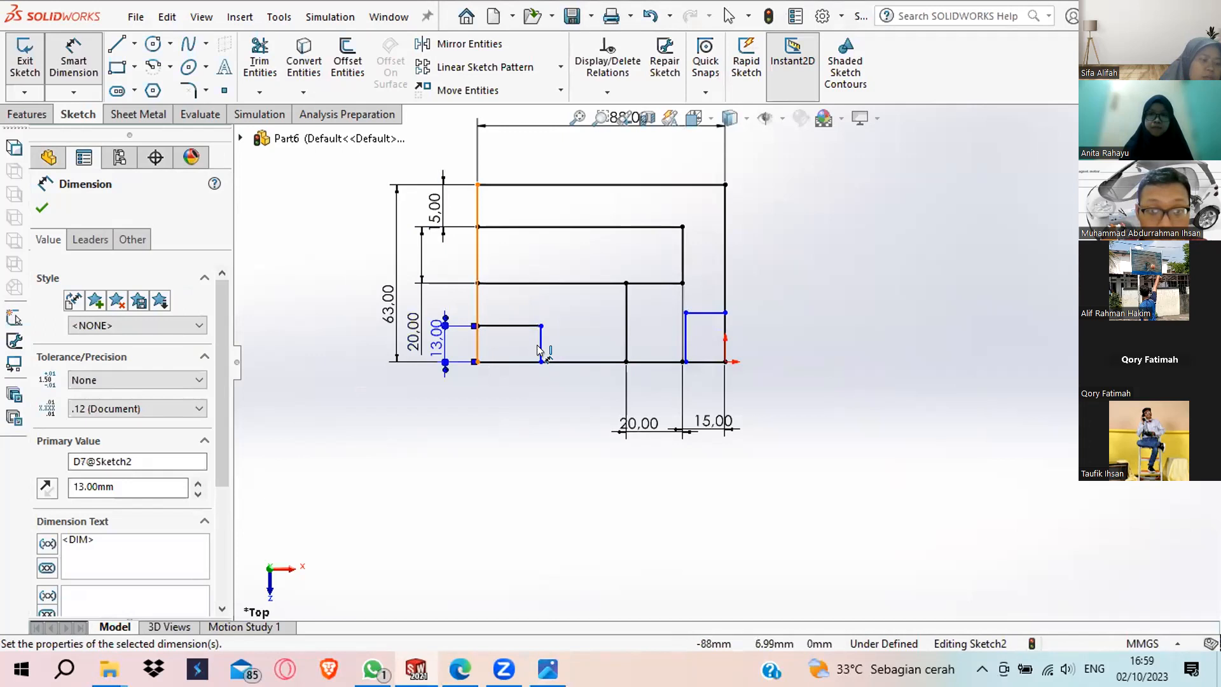
Check the block drawing 3.3 and dimension the lower-left rectangle's width to 38 mm.
{"action": "left_click", "coordinate": [547, 668]}
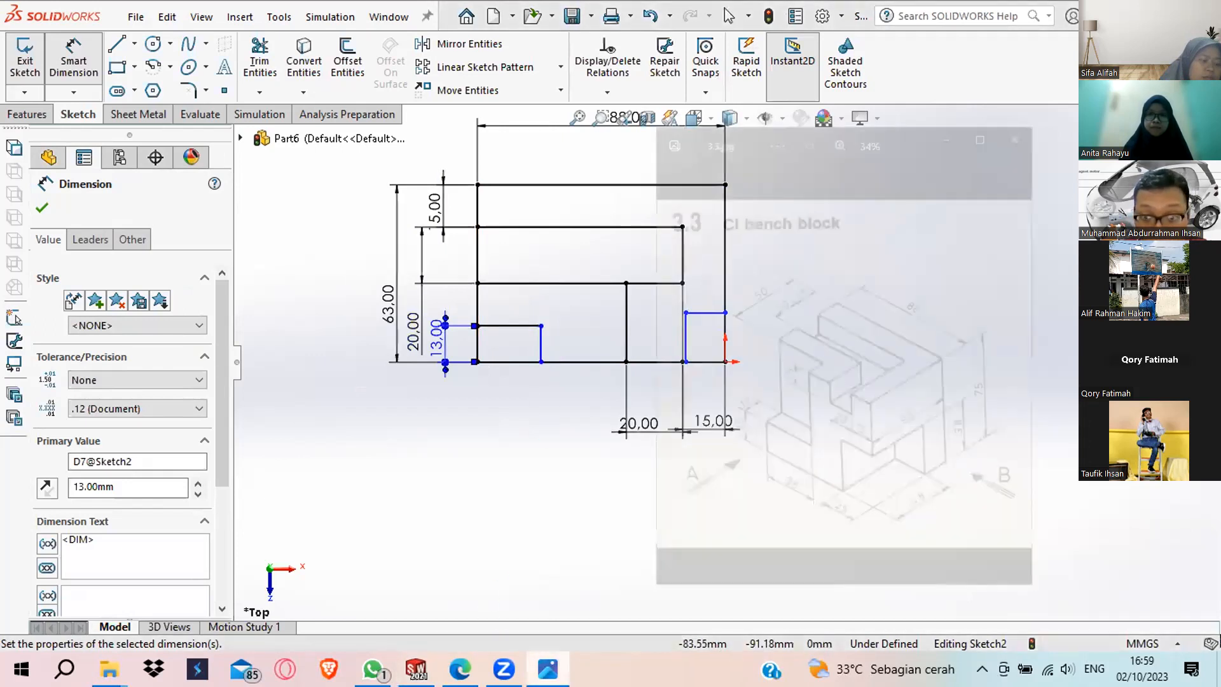
{"action": "left_click", "coordinate": [547, 668]}
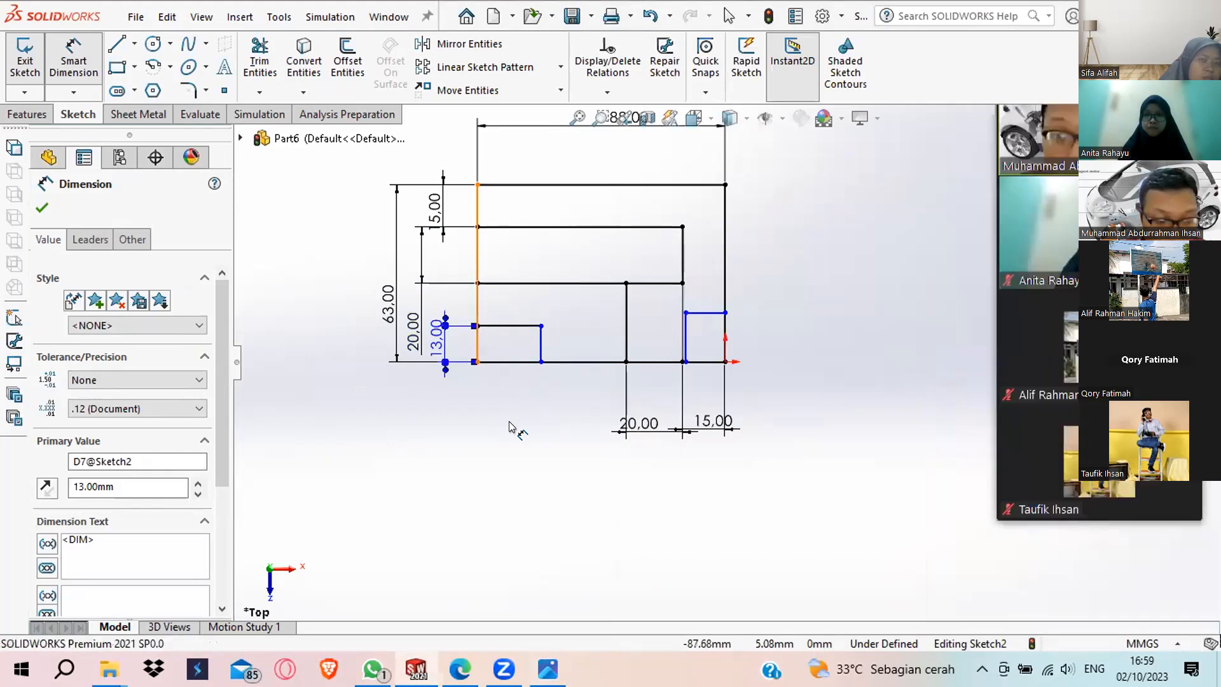
{"action": "left_click", "coordinate": [477, 337]}
{"action": "left_click", "coordinate": [542, 347]}
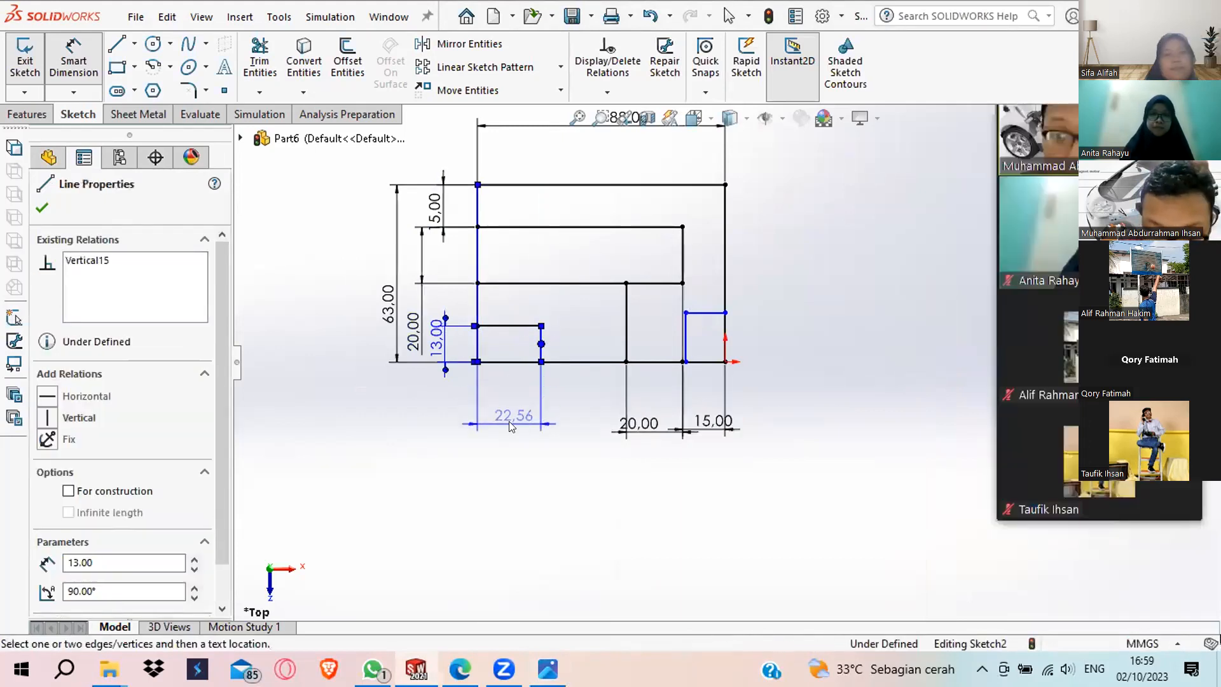
{"action": "left_click", "coordinate": [509, 421]}
{"action": "type", "text": "38"}
{"action": "key", "text": "Return"}
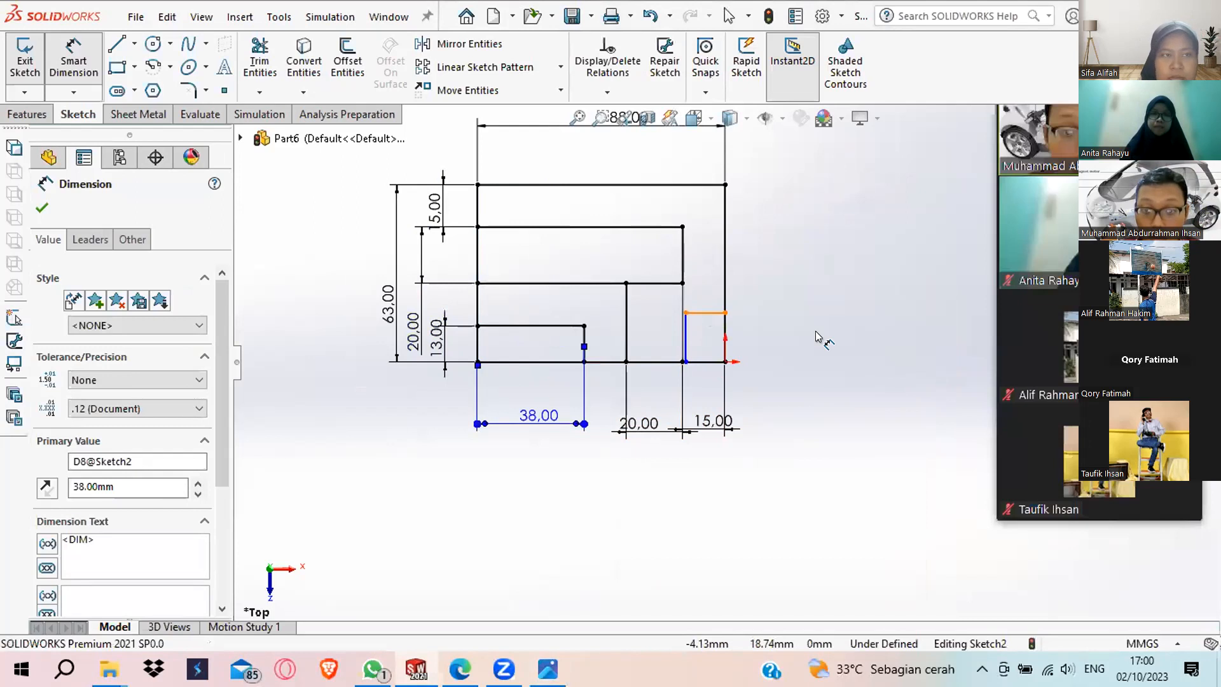
Dimension the height of the rectangle at the origin to 48 mm, checking the value in the block drawing 3.3.
{"action": "left_click", "coordinate": [706, 312]}
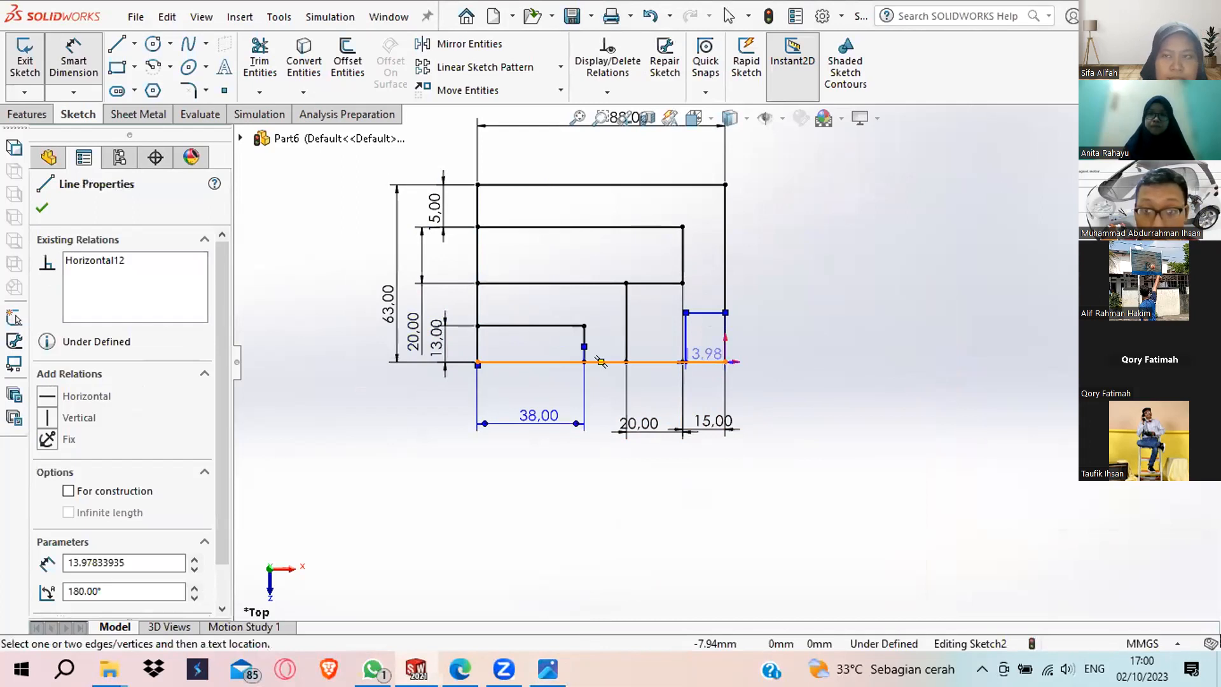
{"action": "left_click", "coordinate": [601, 361]}
{"action": "left_click", "coordinate": [737, 337]}
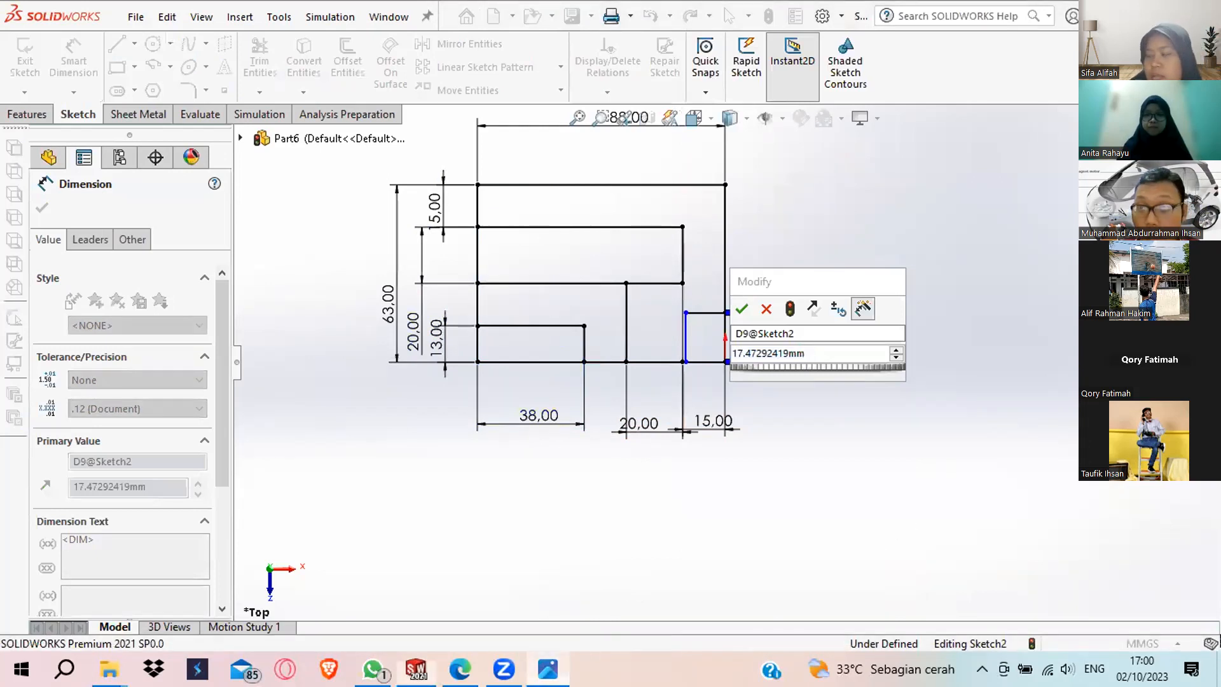
{"action": "left_click", "coordinate": [547, 669]}
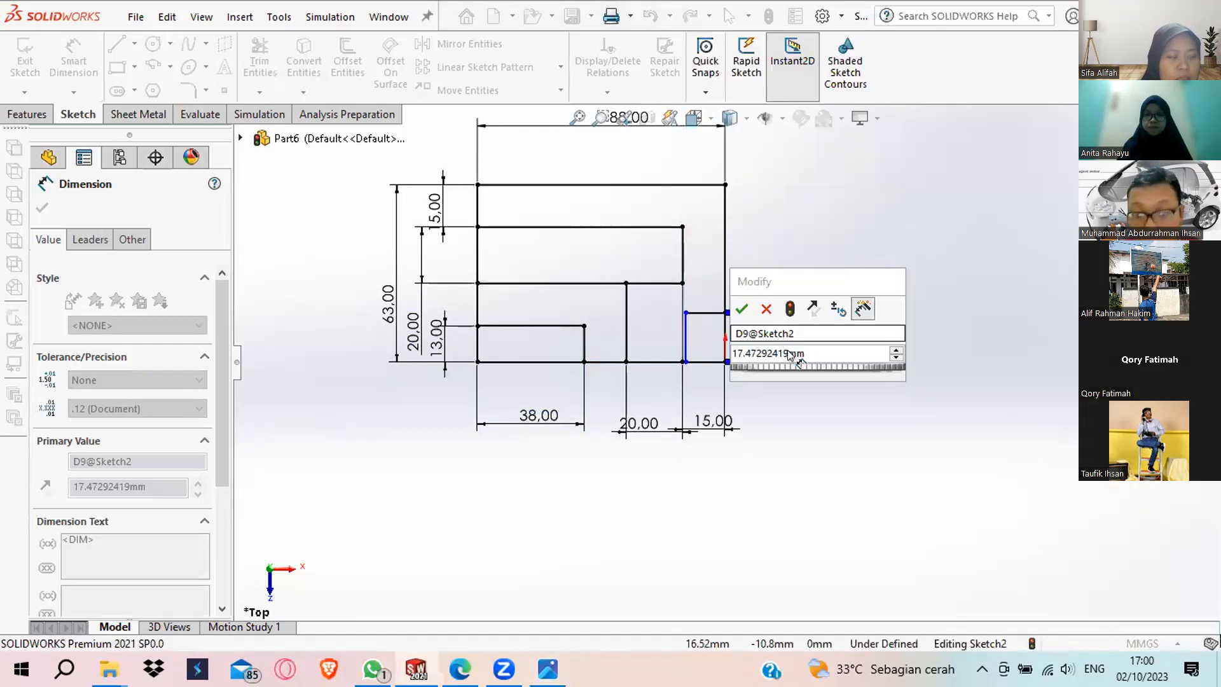
{"action": "double_click", "coordinate": [795, 354]}
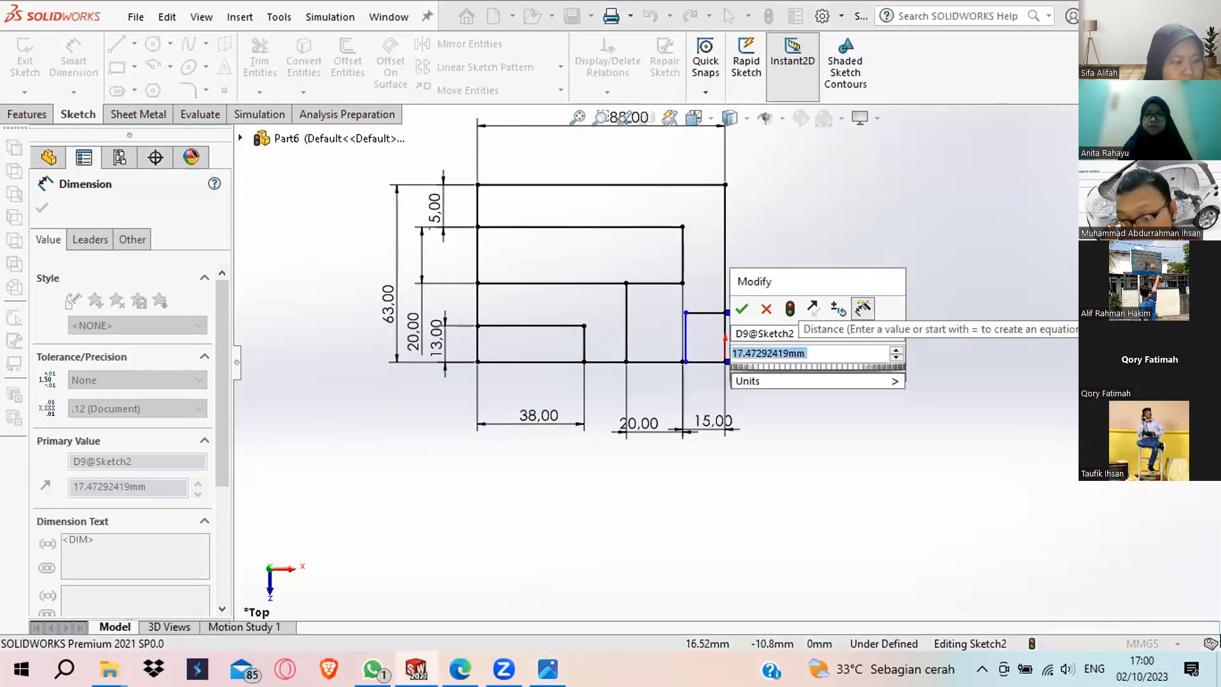
{"action": "type", "text": "48"}
{"action": "key", "text": "Return"}
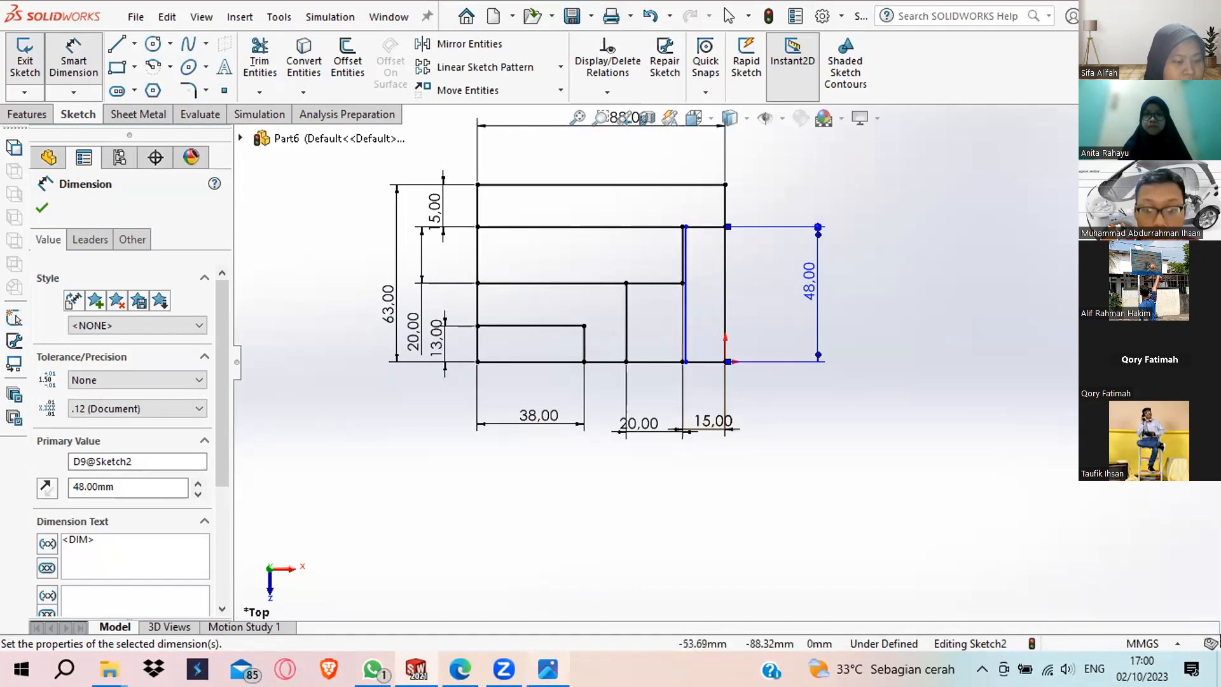
{"action": "left_click", "coordinate": [547, 669]}
{"action": "left_click", "coordinate": [547, 669]}
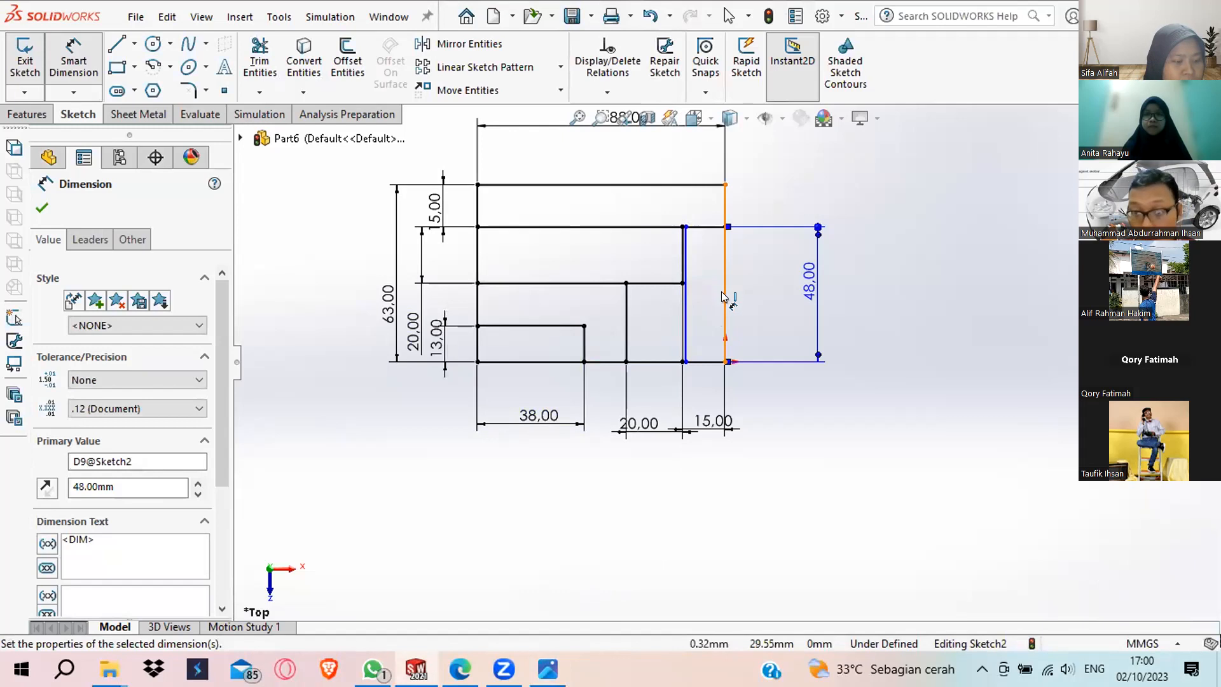
{"action": "left_click", "coordinate": [687, 329]}
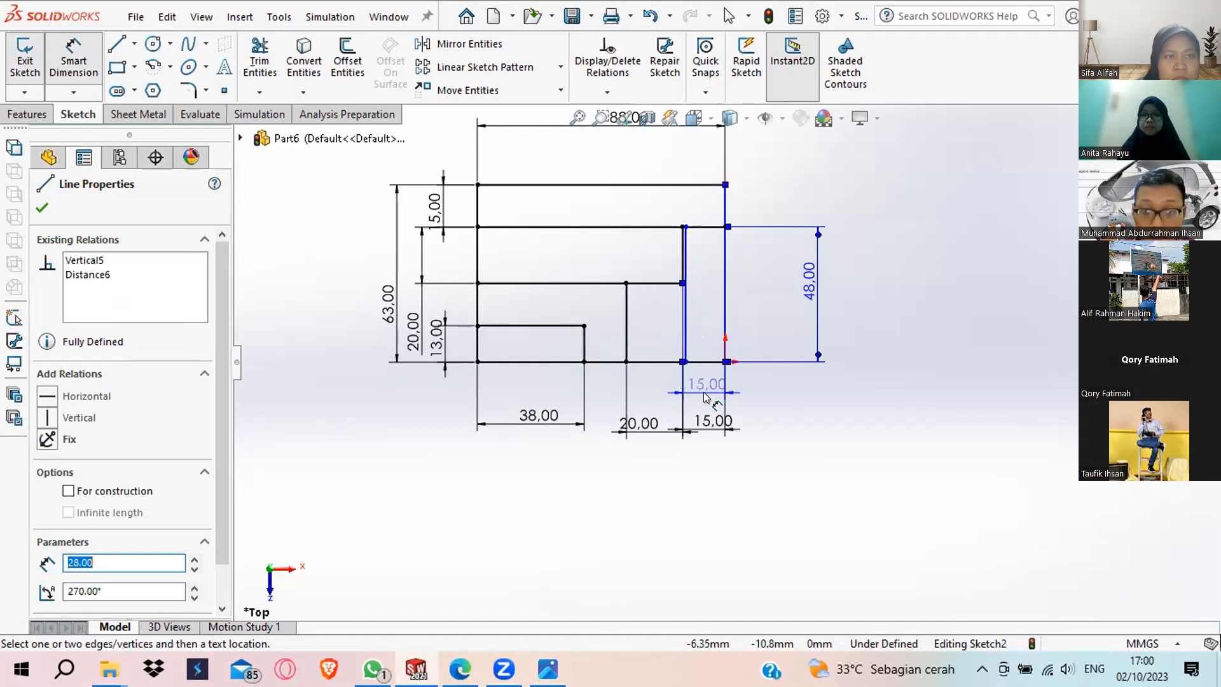
{"action": "left_click", "coordinate": [705, 399]}
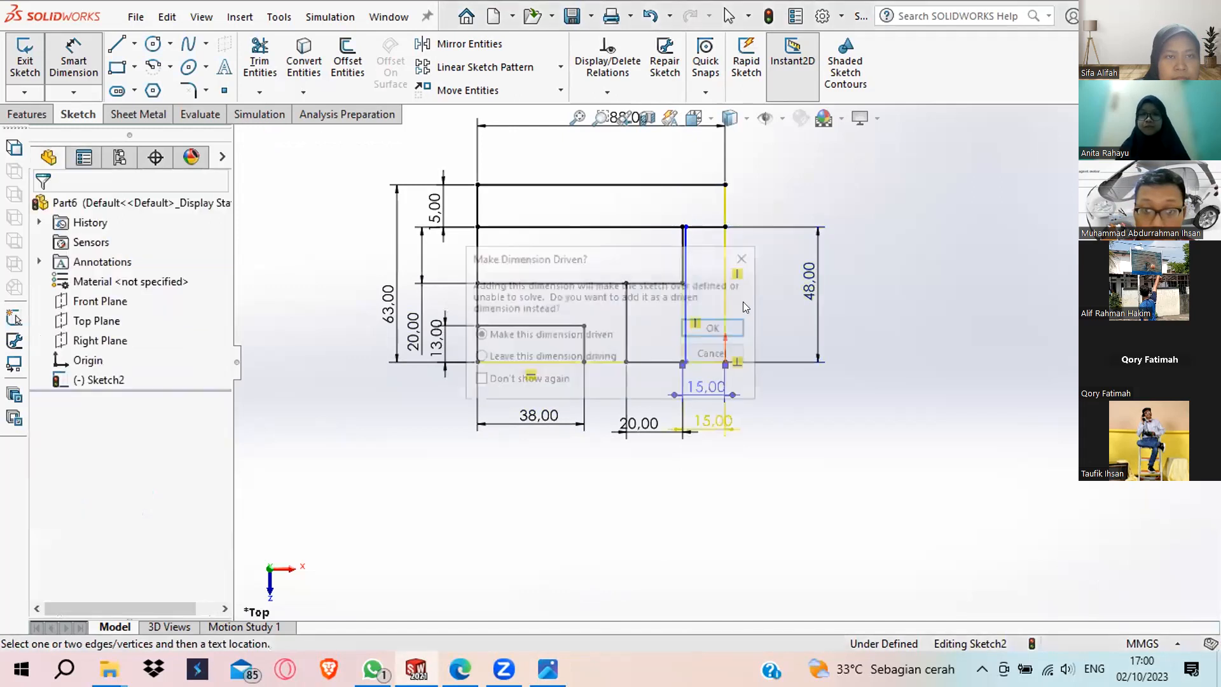
{"action": "left_click", "coordinate": [742, 260]}
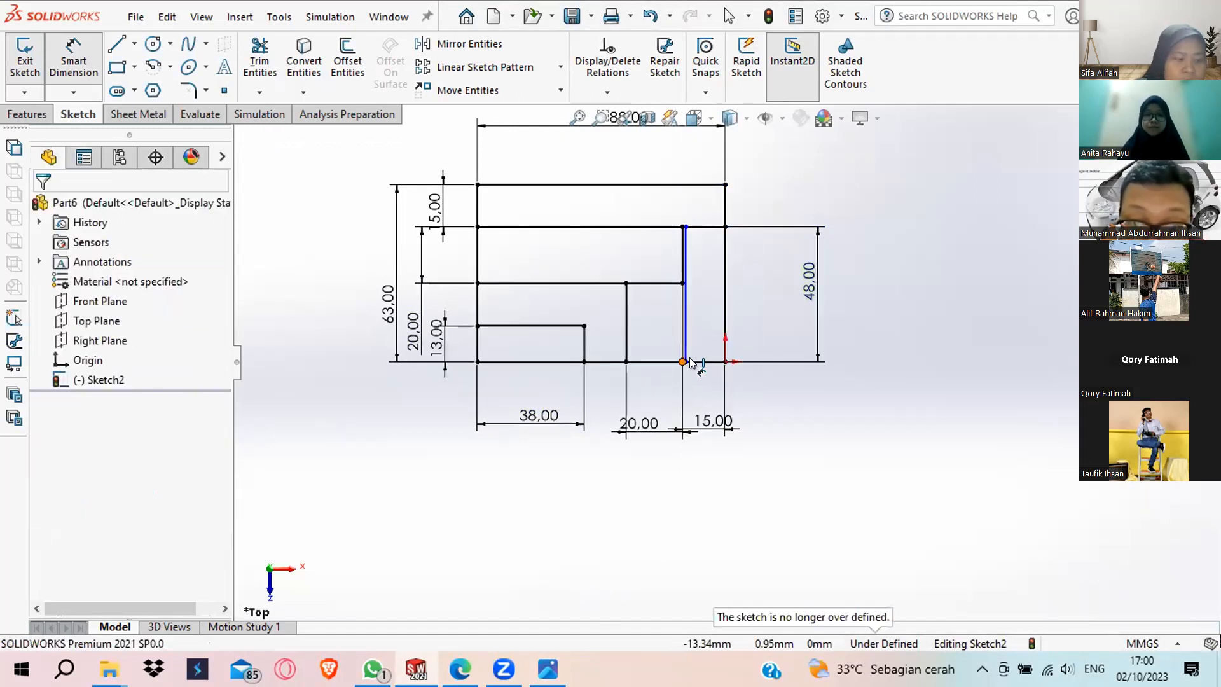
Dimension the distance from the loose inner vertical line's lower endpoint to the origin to 25 mm and exit the sketch.
{"action": "scroll", "coordinate": [693, 359], "scroll_direction": "up", "scroll_amount": 2}
{"action": "scroll", "coordinate": [715, 375], "scroll_direction": "down", "scroll_amount": 4}
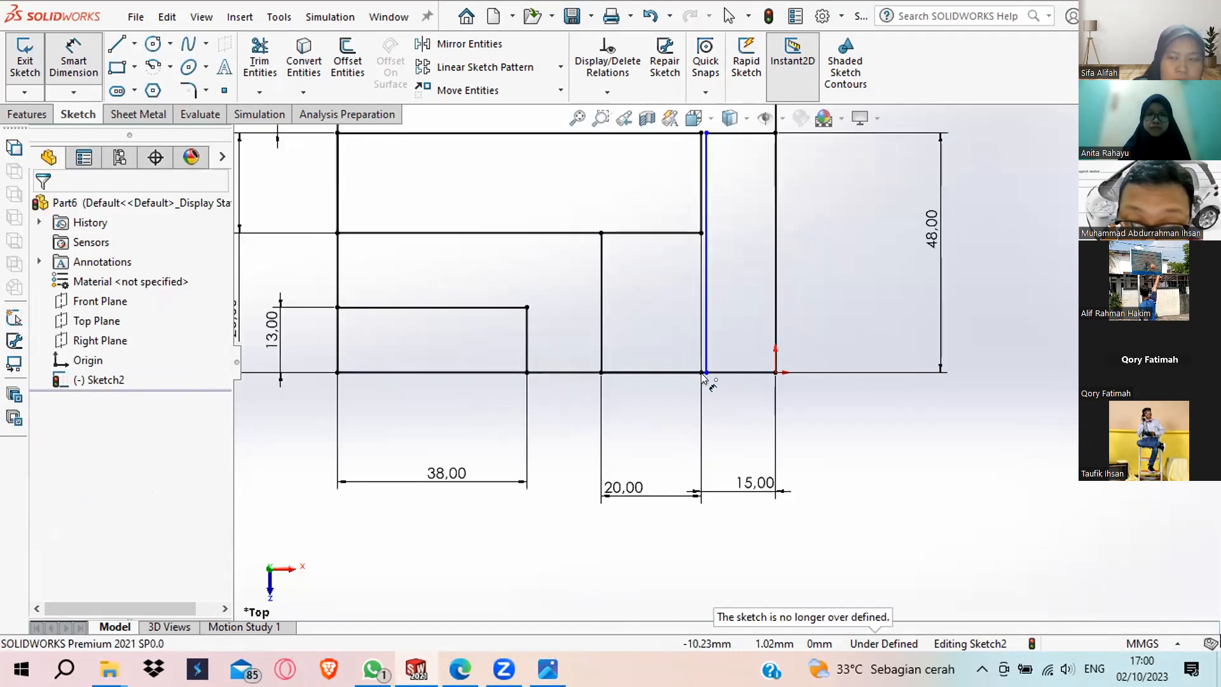
{"action": "scroll", "coordinate": [707, 374], "scroll_direction": "down", "scroll_amount": 1}
{"action": "left_click", "coordinate": [704, 373]}
{"action": "left_click", "coordinate": [787, 375]}
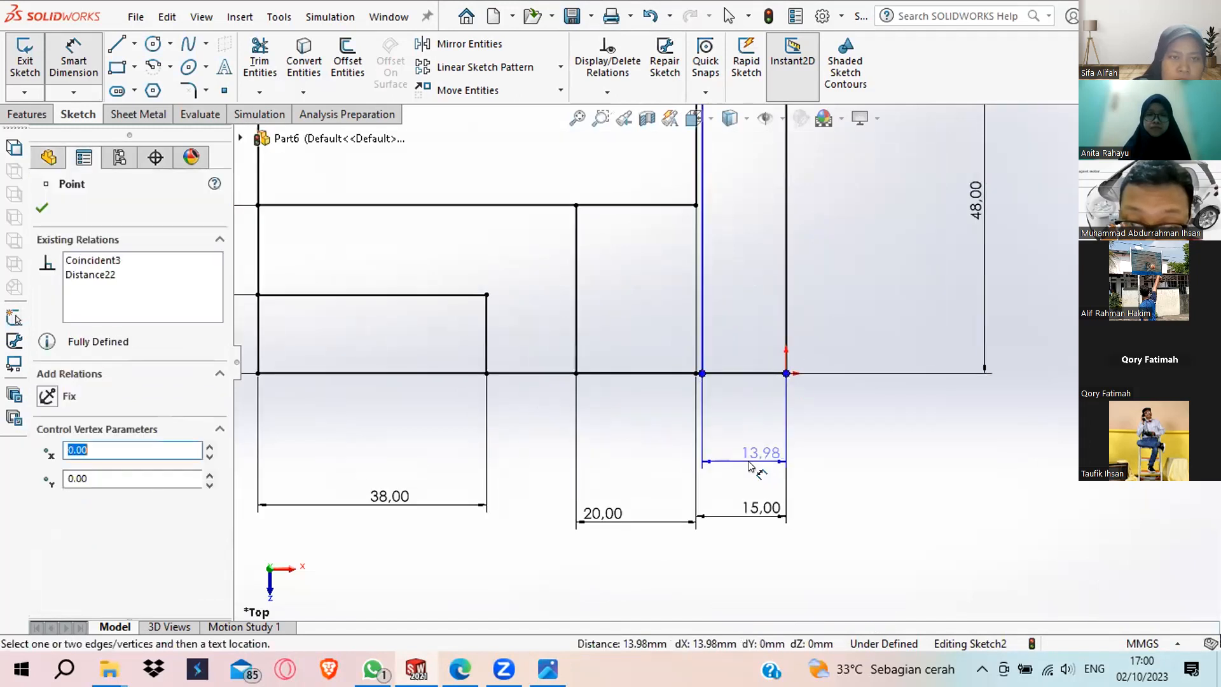
{"action": "left_click", "coordinate": [750, 454]}
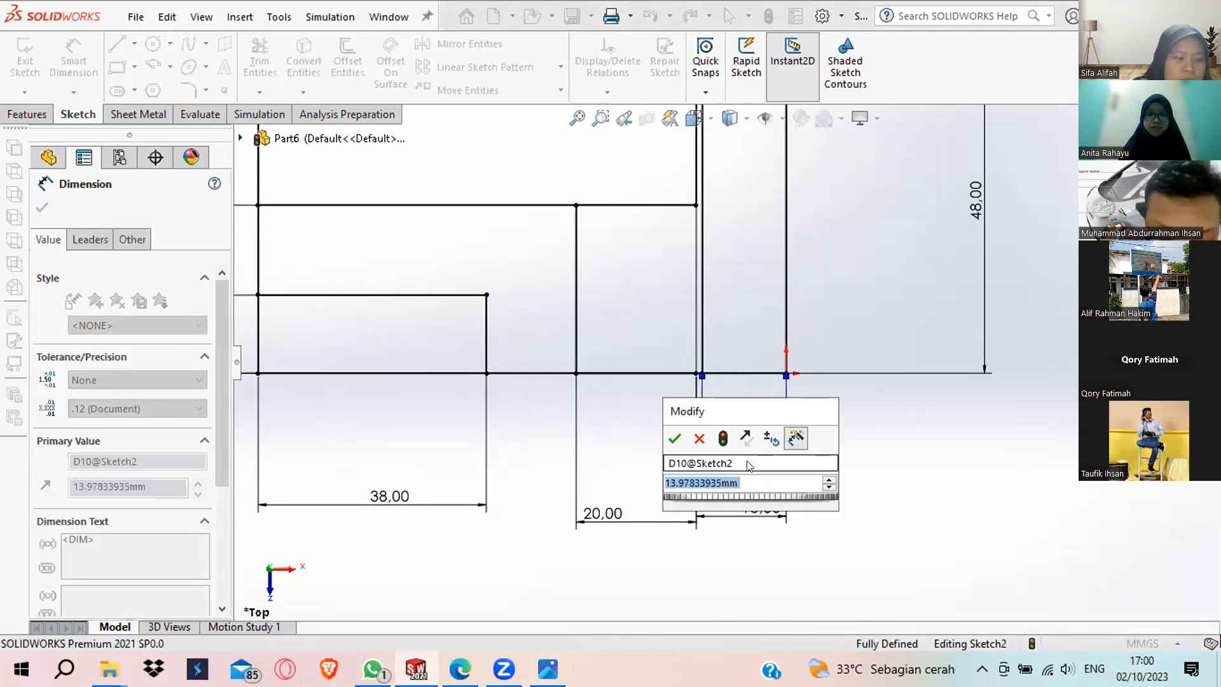
{"action": "type", "text": "20"}
{"action": "key", "text": "Return"}
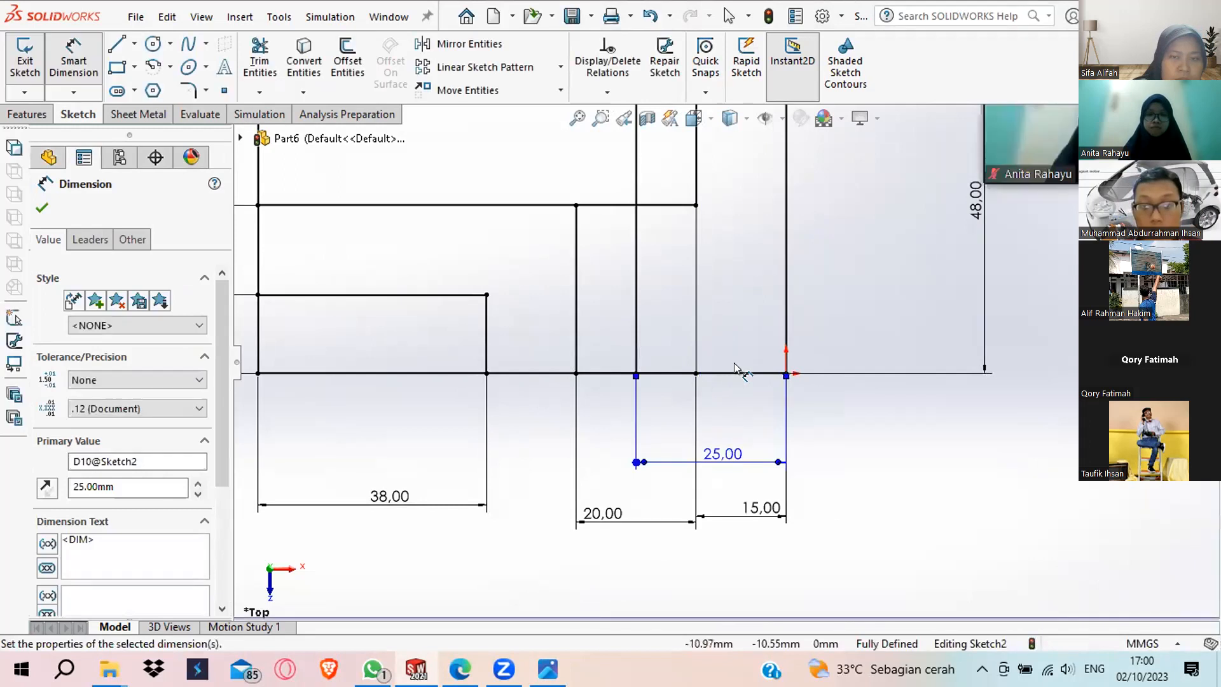
{"action": "scroll", "coordinate": [735, 368], "scroll_direction": "up", "scroll_amount": 5}
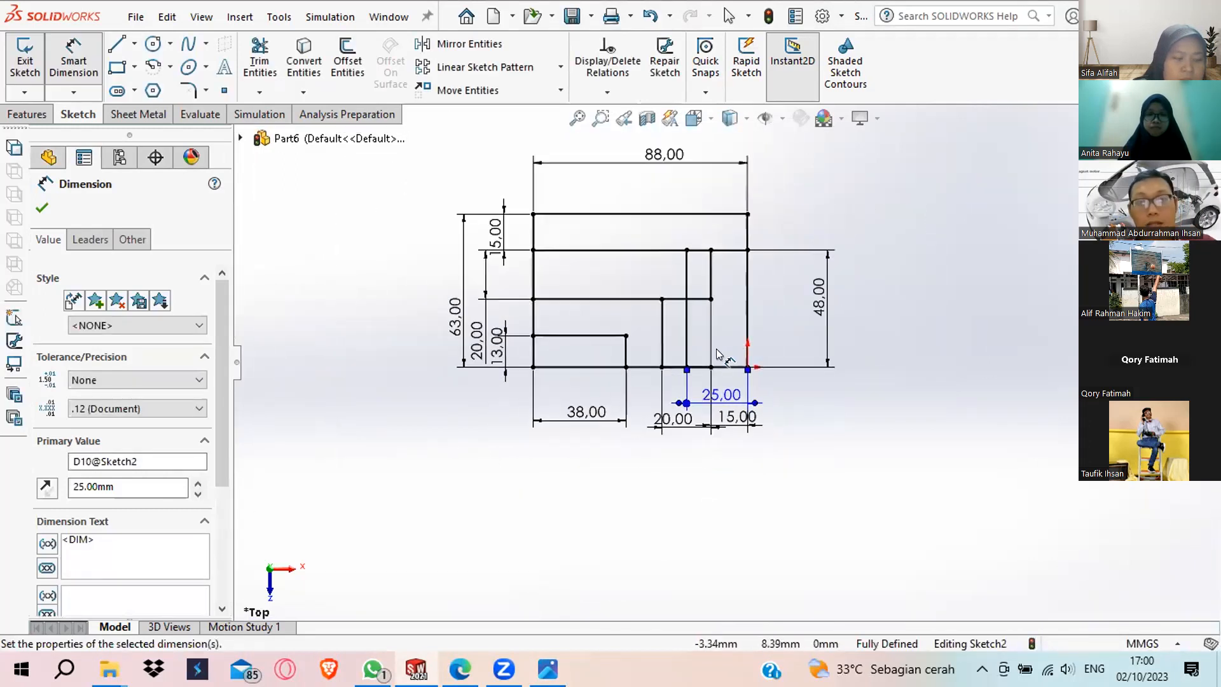
{"action": "key", "text": "Escape"}
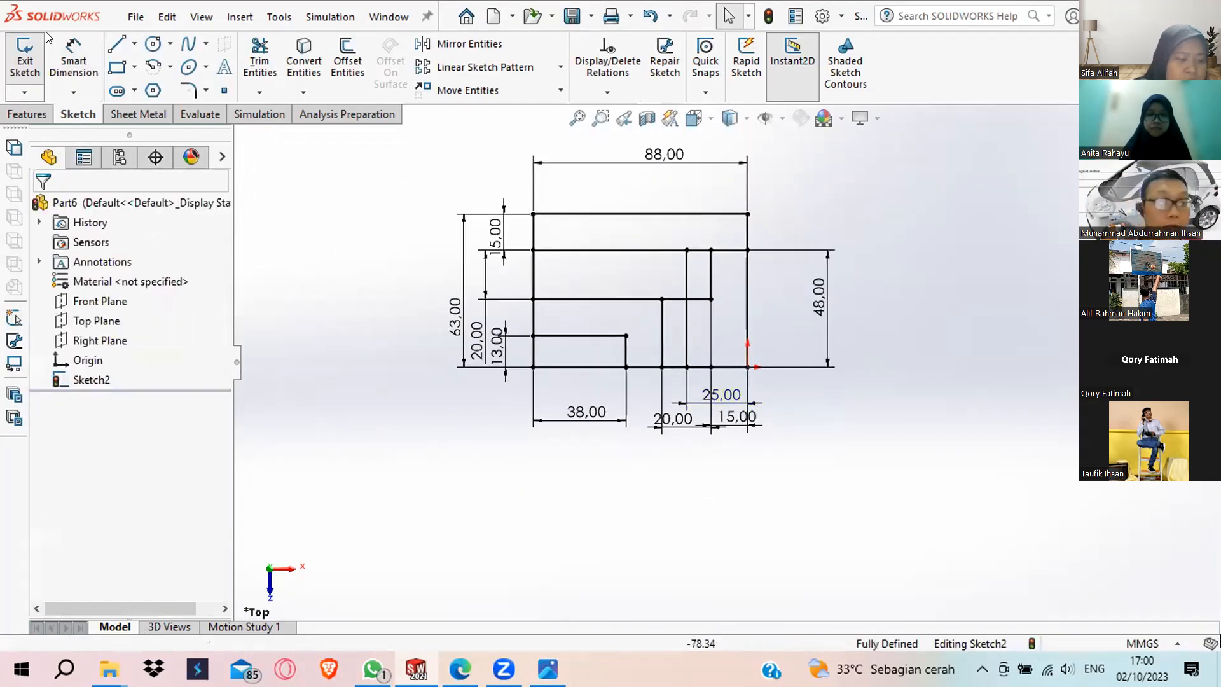
{"action": "left_click", "coordinate": [25, 58]}
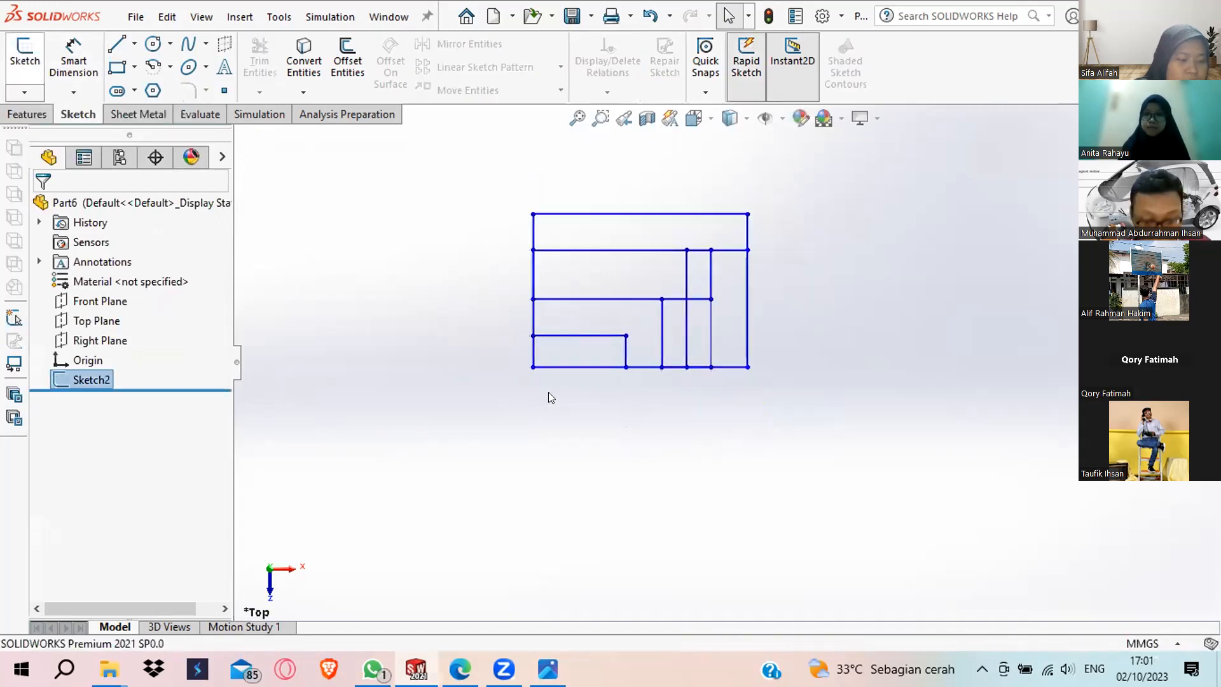
{"action": "key", "text": "ctrl+7"}
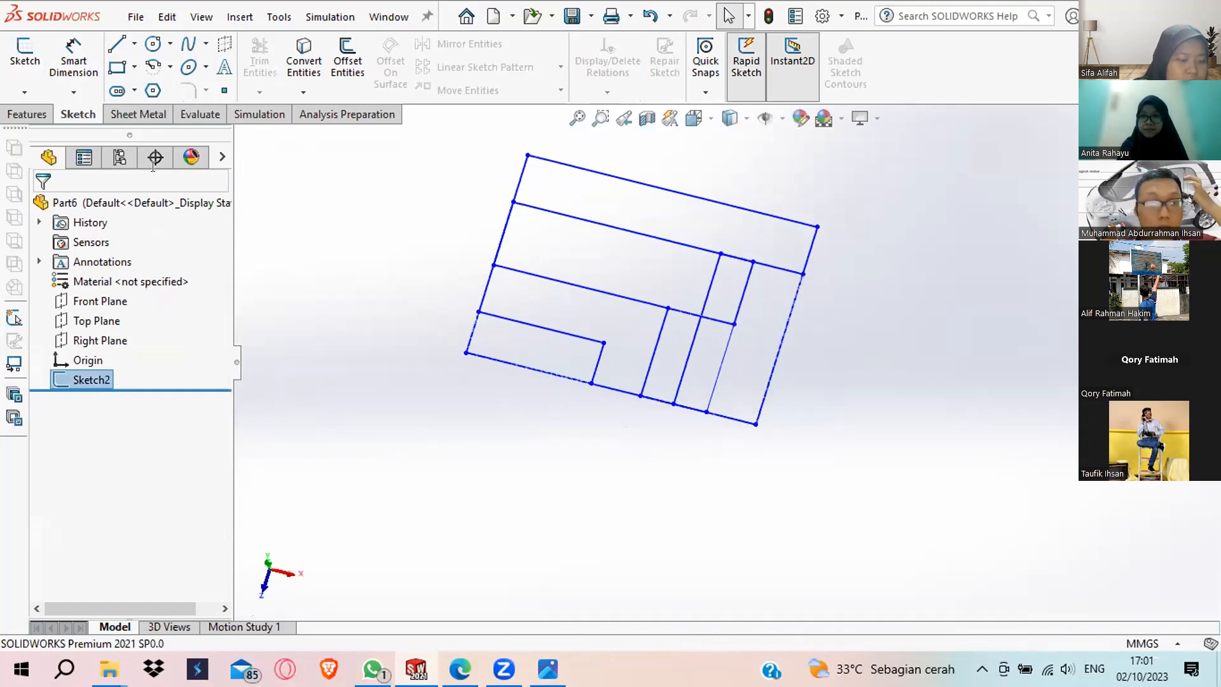
Try a Boss-Extrude of the sketch by picking its regions as contours, and clear the whole contour selection.
{"action": "left_click", "coordinate": [23, 54]}
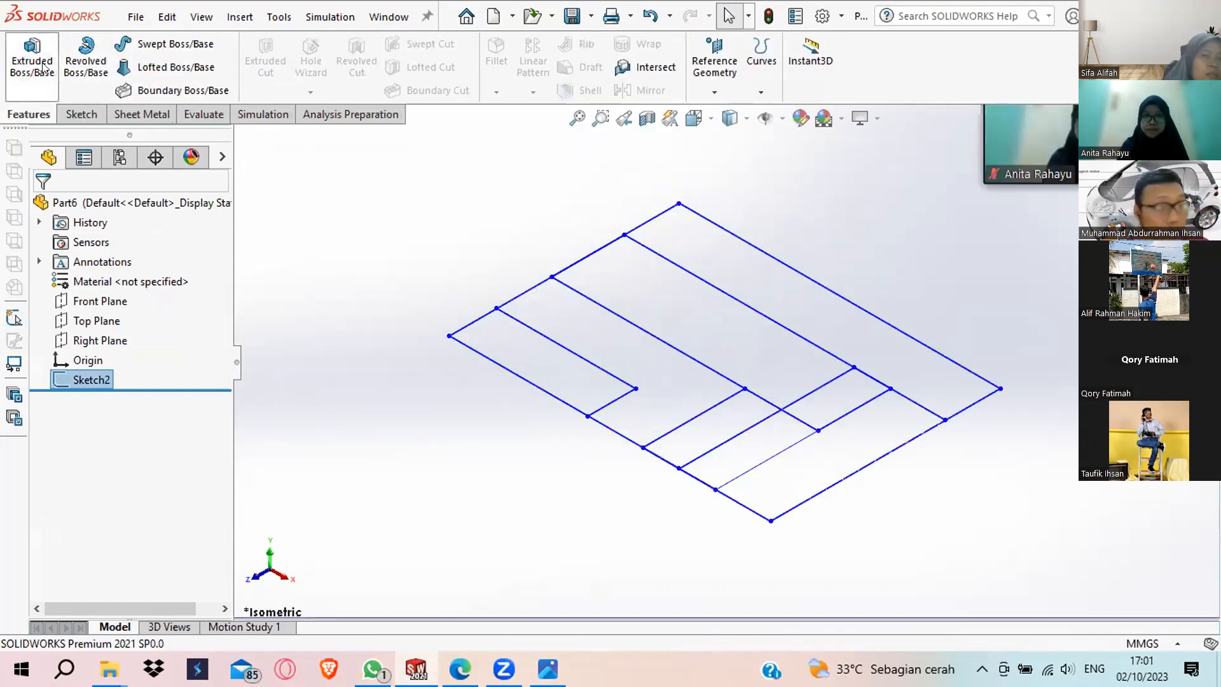
{"action": "left_click", "coordinate": [43, 66]}
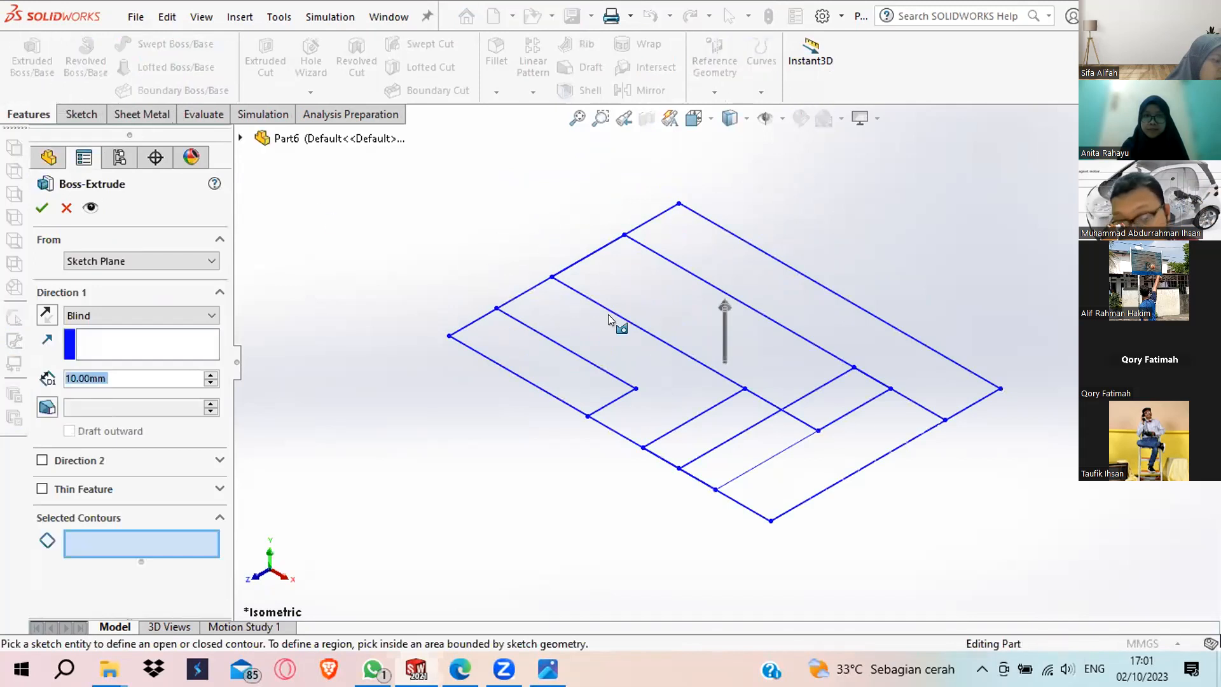
{"action": "left_click", "coordinate": [636, 319]}
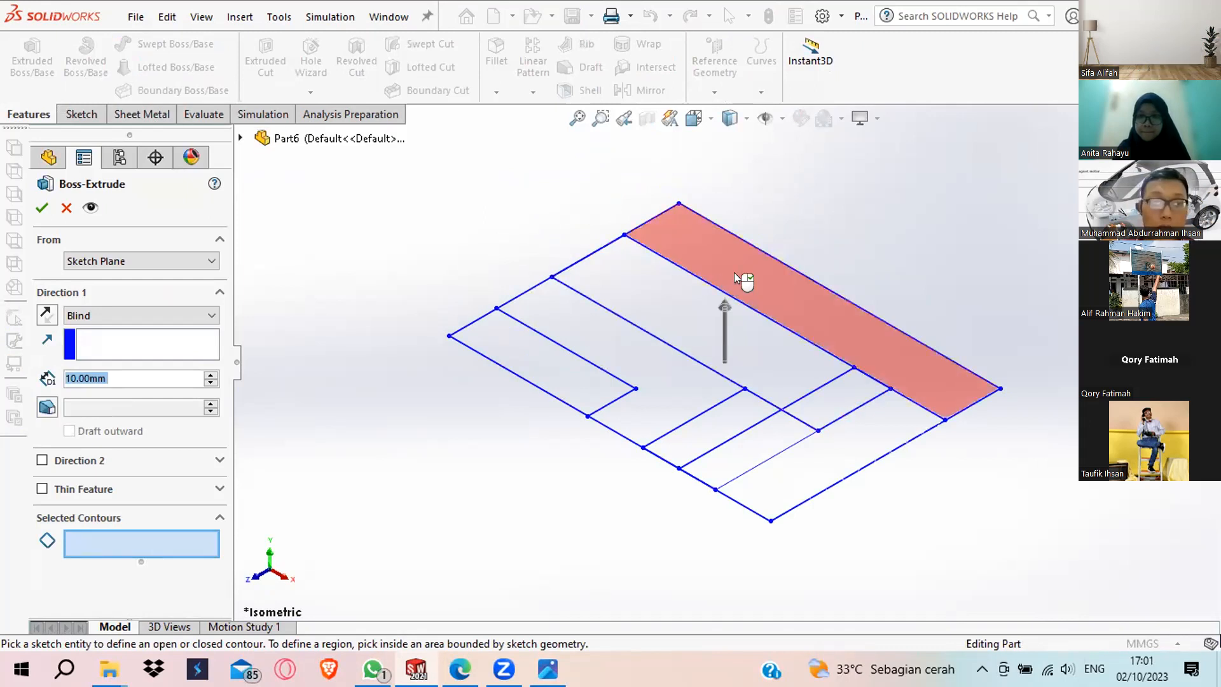
{"action": "left_click", "coordinate": [777, 285]}
{"action": "left_click", "coordinate": [687, 308]}
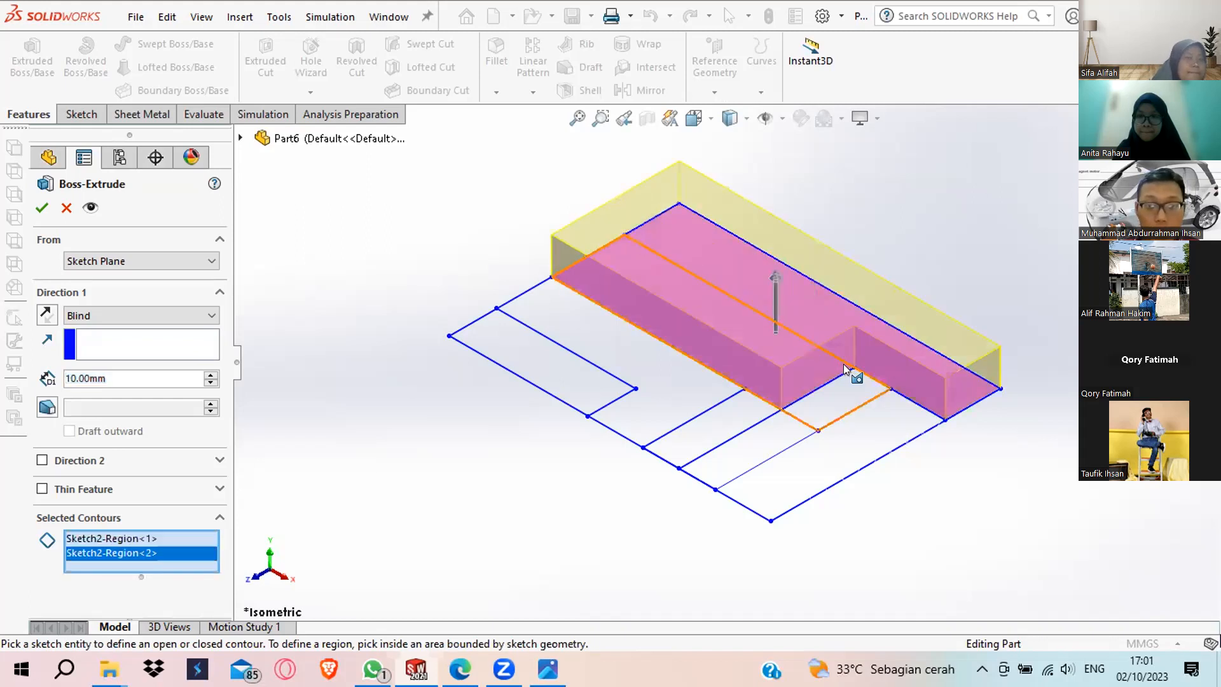
{"action": "left_click", "coordinate": [866, 394]}
{"action": "left_click", "coordinate": [689, 394]}
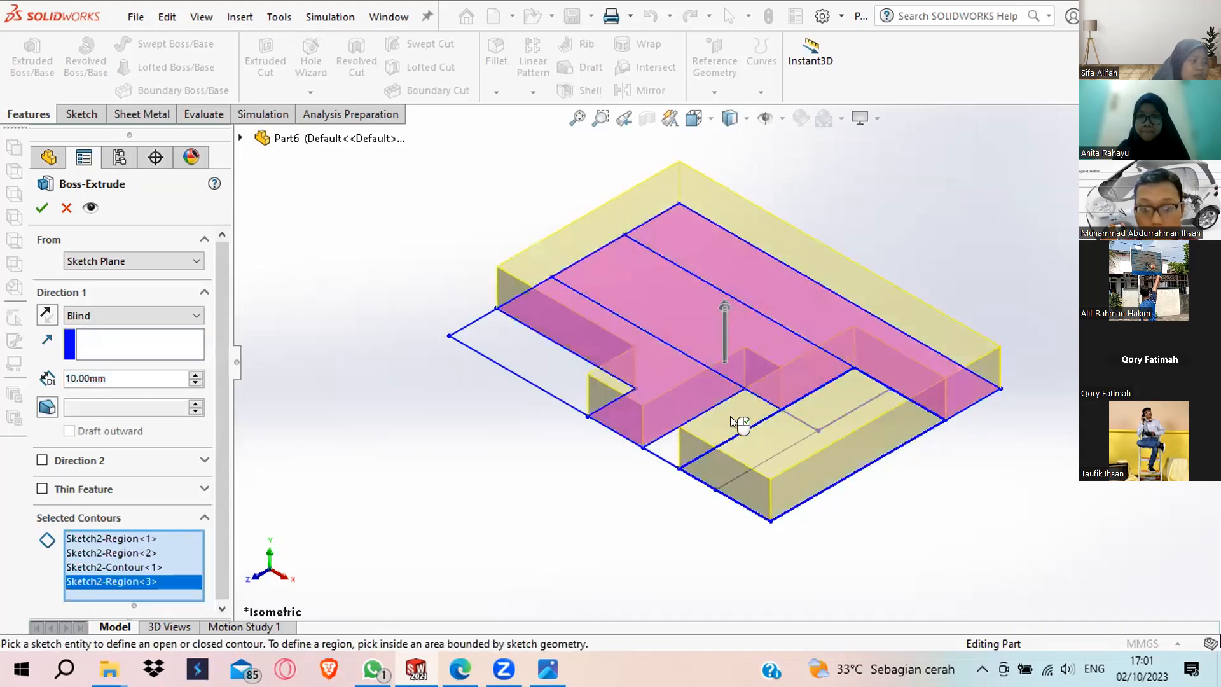
{"action": "left_click", "coordinate": [767, 422]}
{"action": "left_click", "coordinate": [820, 382]}
{"action": "left_click", "coordinate": [594, 388]}
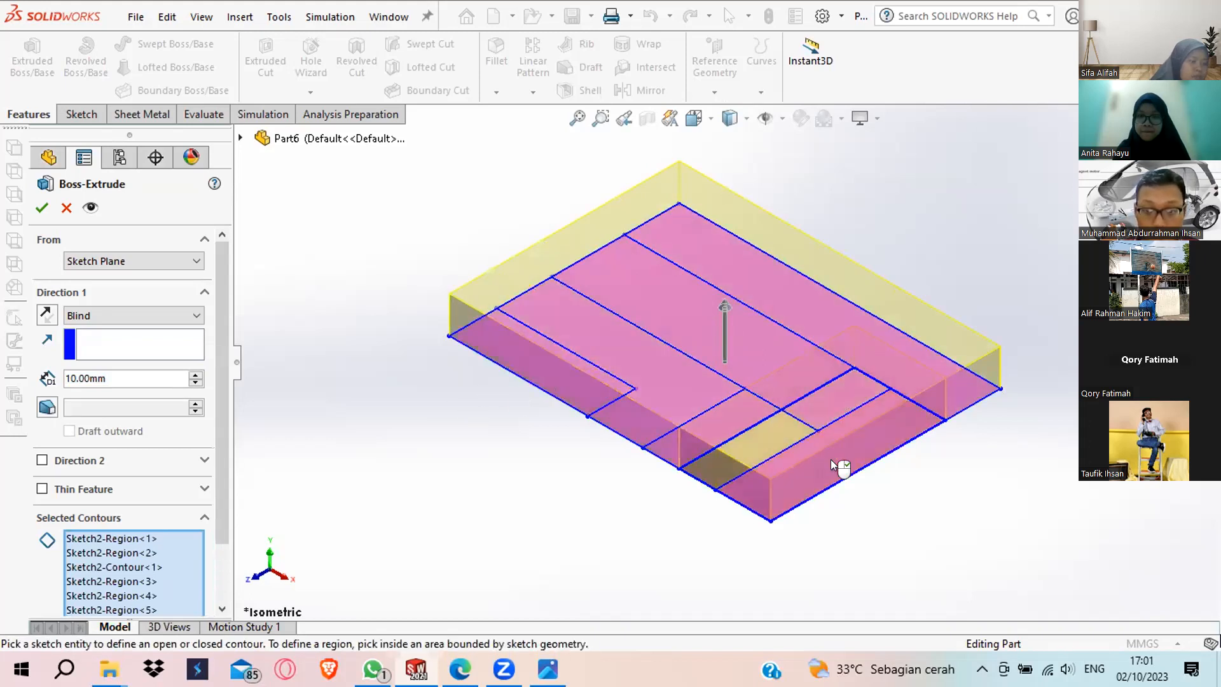
{"action": "right_click", "coordinate": [119, 555]}
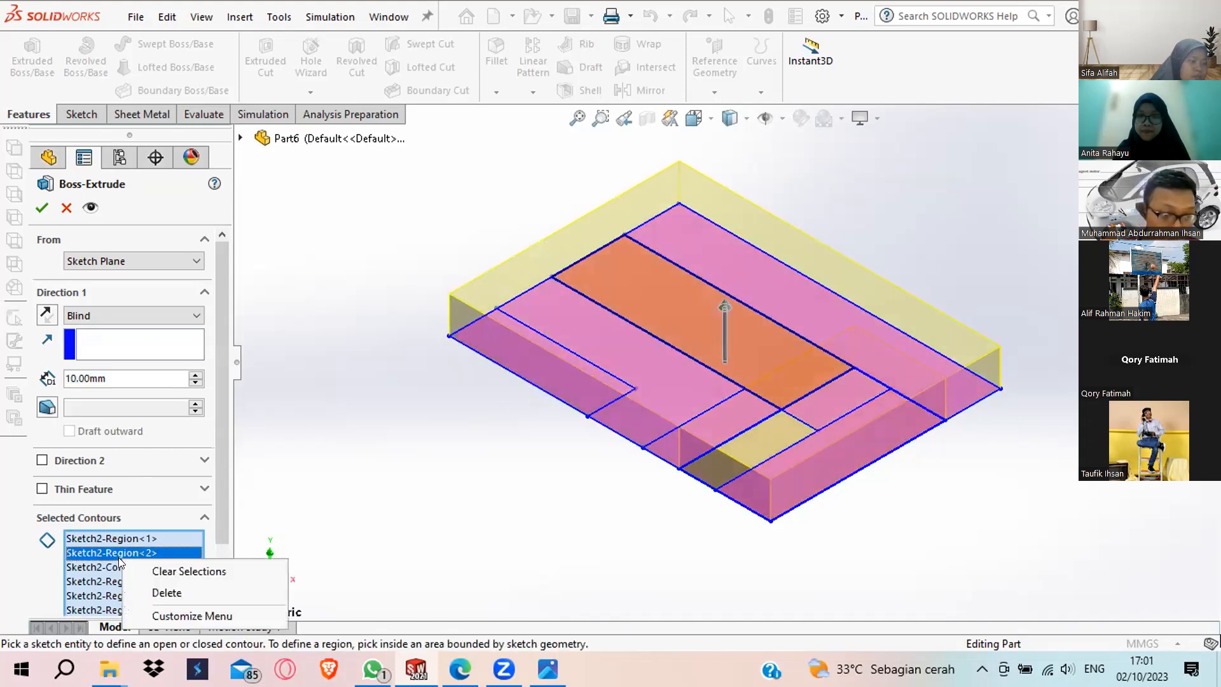
{"action": "left_click", "coordinate": [157, 566]}
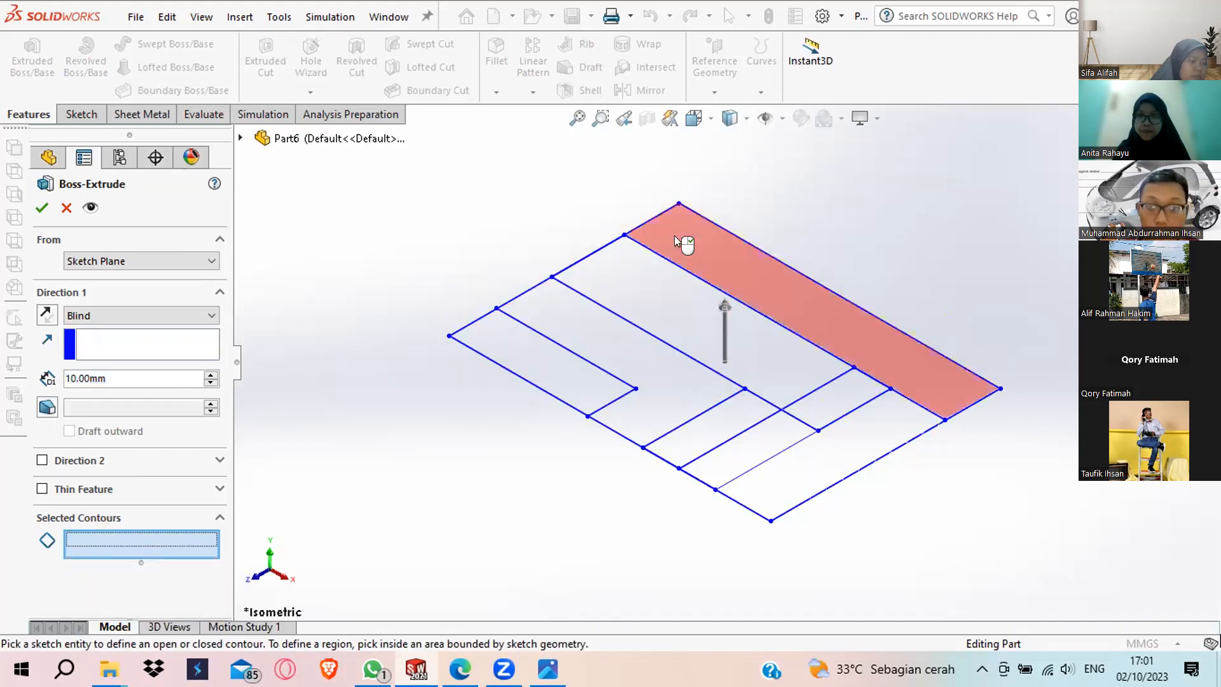
Try the front edge contour and the small corner rectangle as extrusion contours, and clear both selections.
{"action": "left_click", "coordinate": [517, 369]}
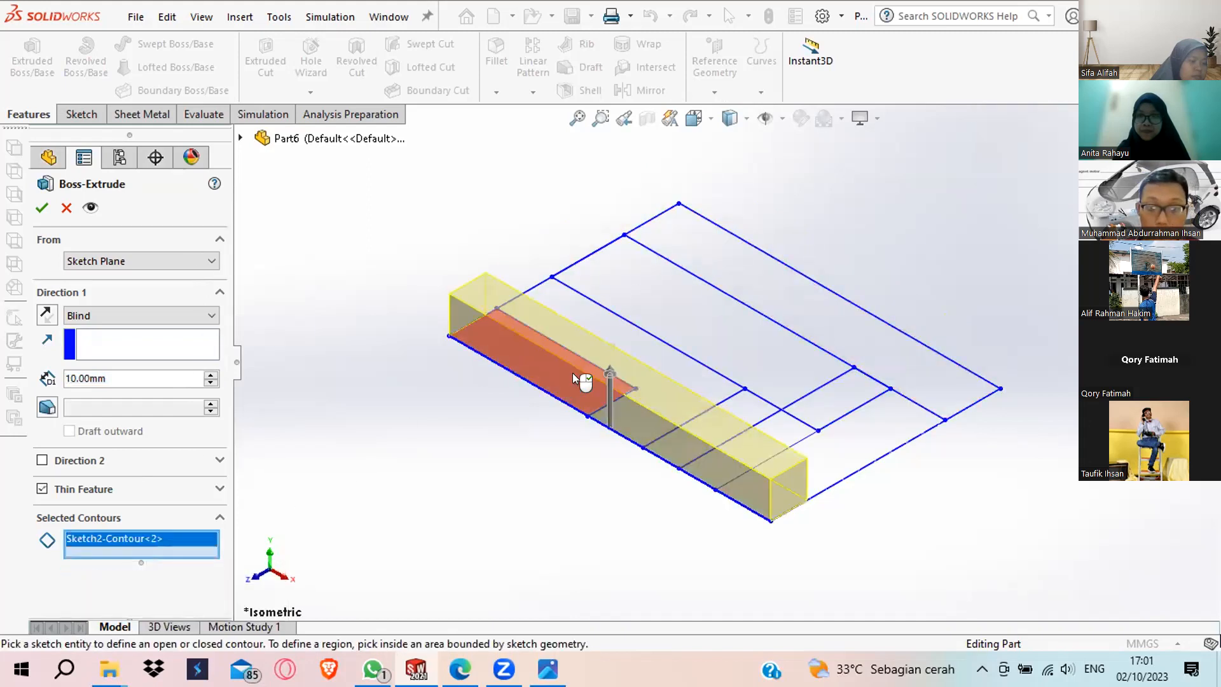
{"action": "left_click", "coordinate": [551, 389]}
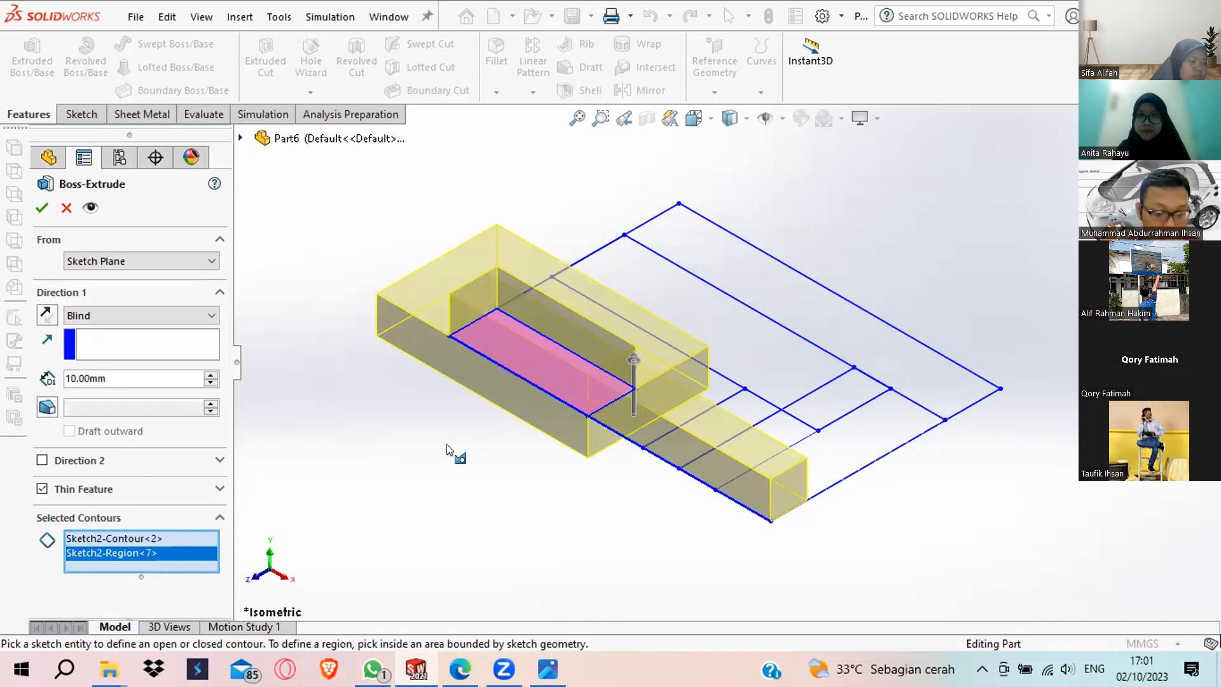
{"action": "right_click", "coordinate": [172, 551]}
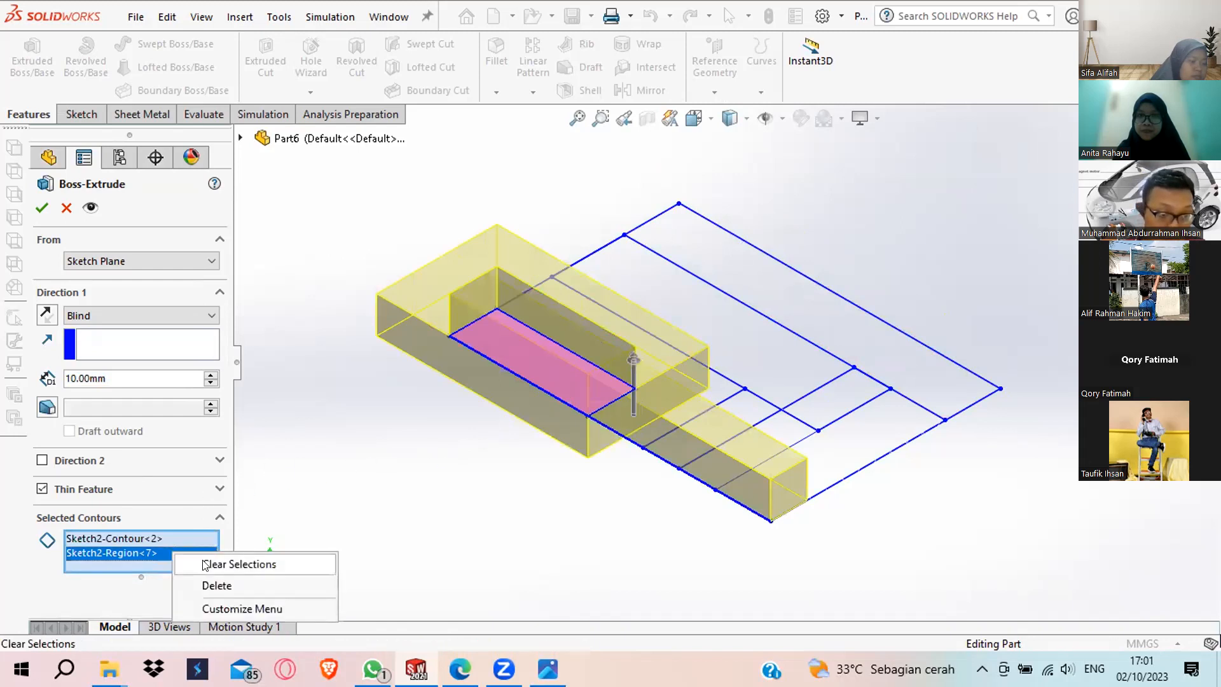
{"action": "left_click", "coordinate": [242, 564]}
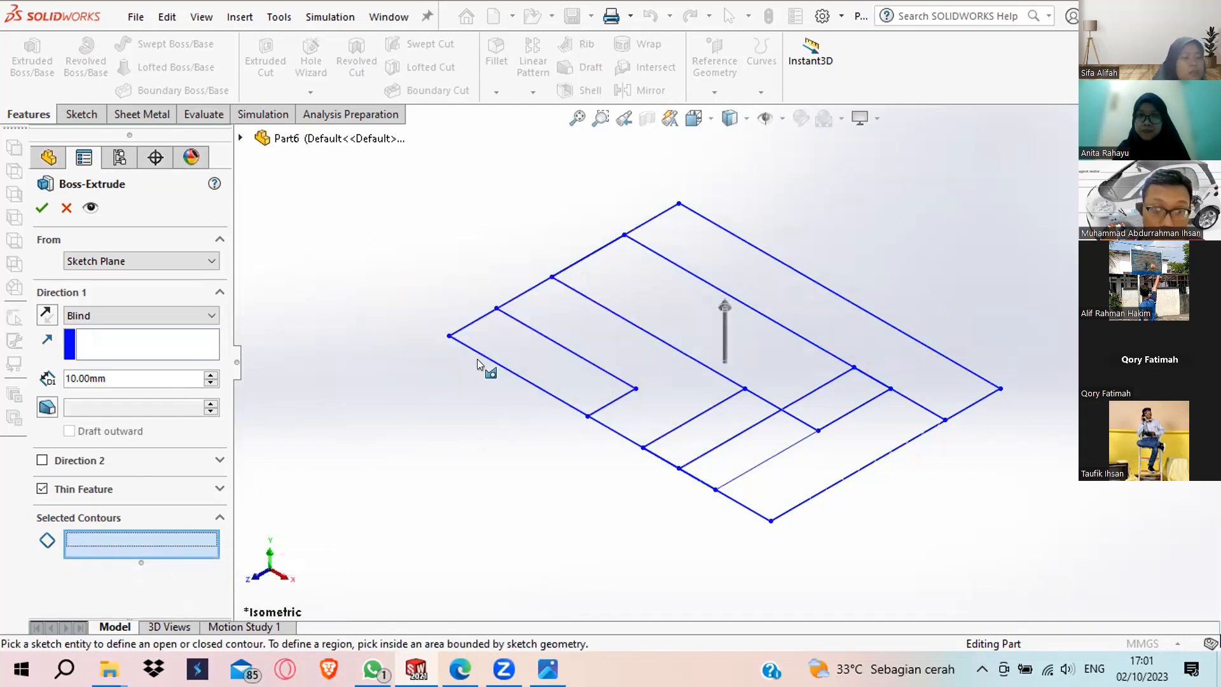
Try extruding all the sketch regions as contours with Thin Feature turned off.
{"action": "left_click", "coordinate": [665, 360]}
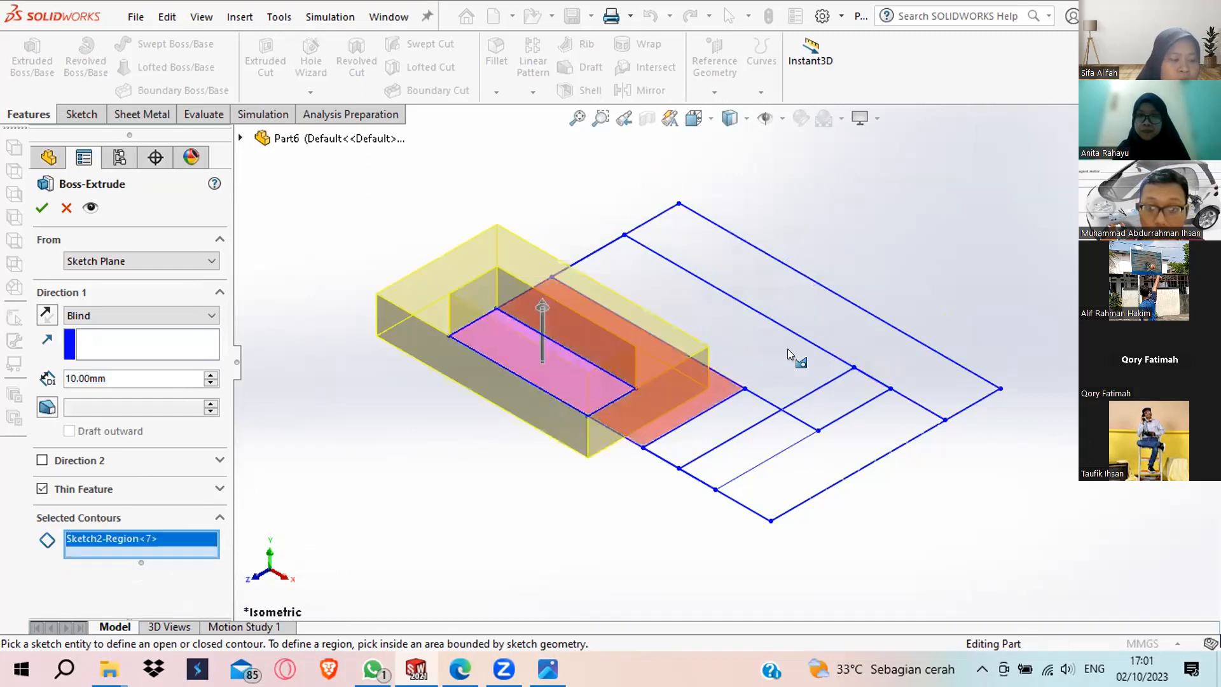
{"action": "left_click", "coordinate": [811, 399]}
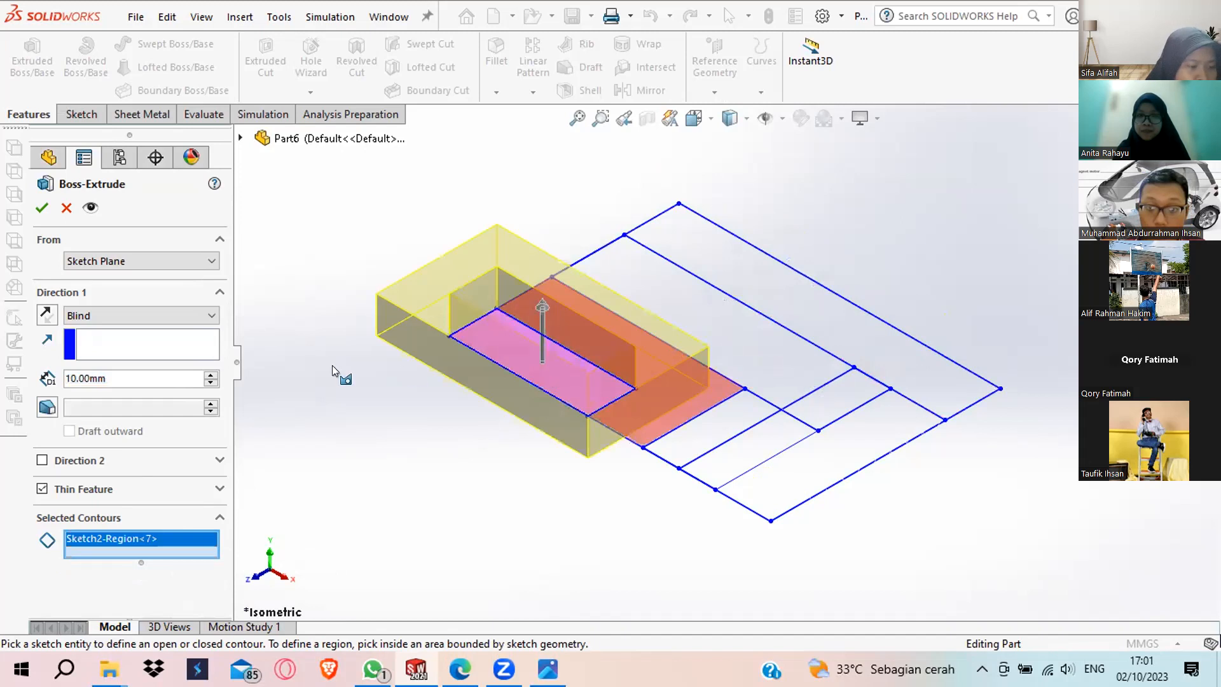
{"action": "left_click", "coordinate": [142, 311]}
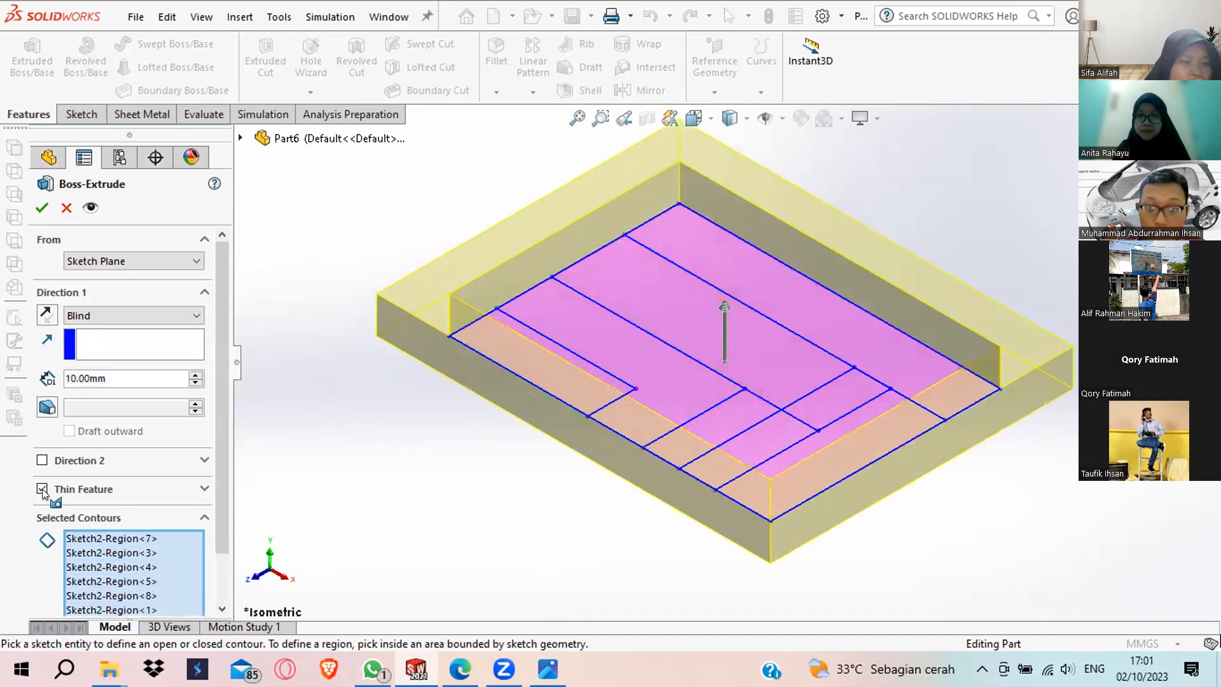
{"action": "left_click", "coordinate": [42, 489]}
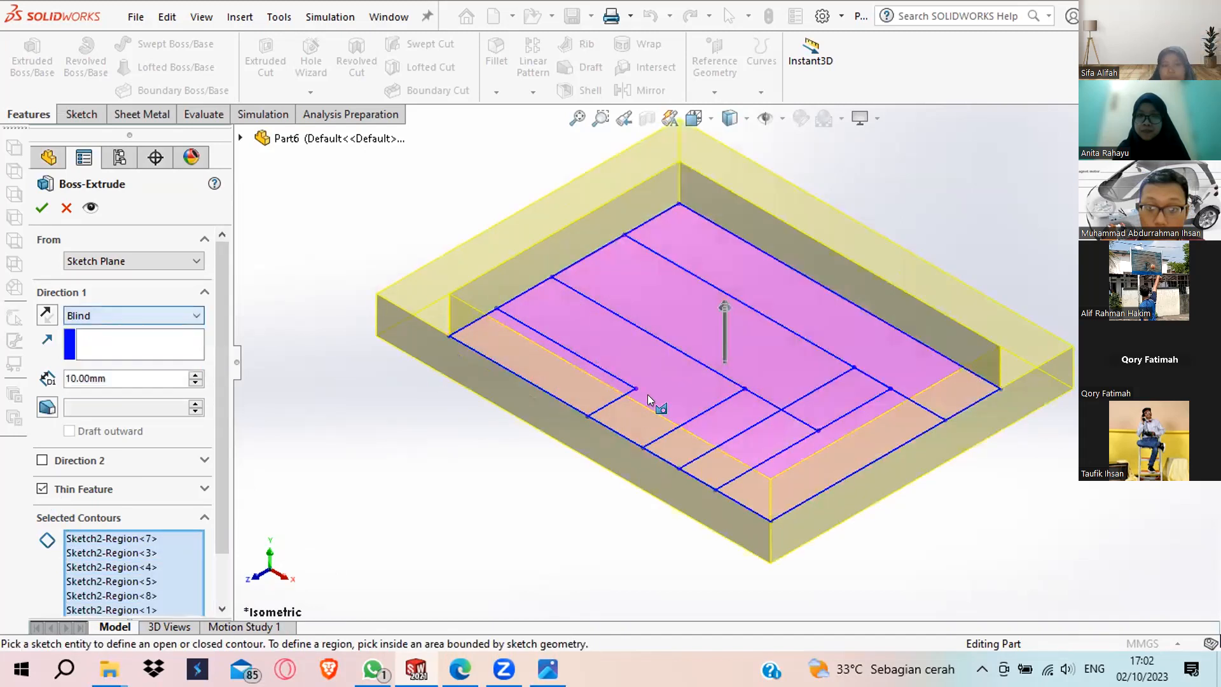
{"action": "left_click", "coordinate": [42, 489]}
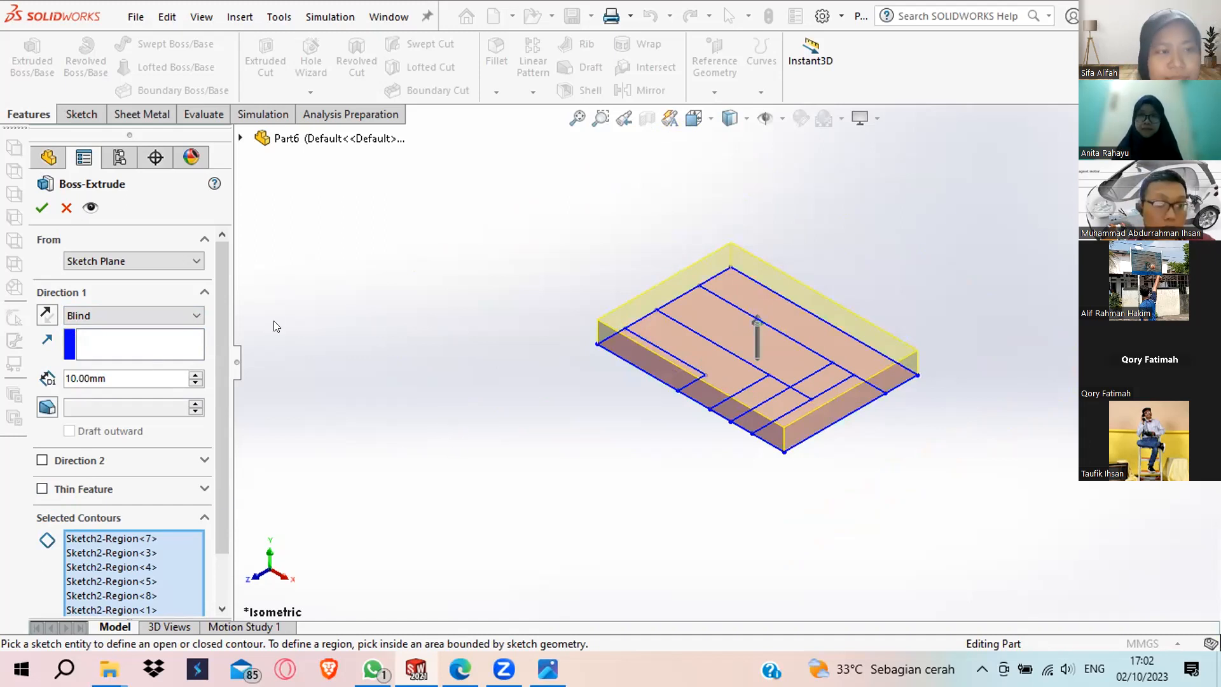
{"action": "key", "text": "Return"}
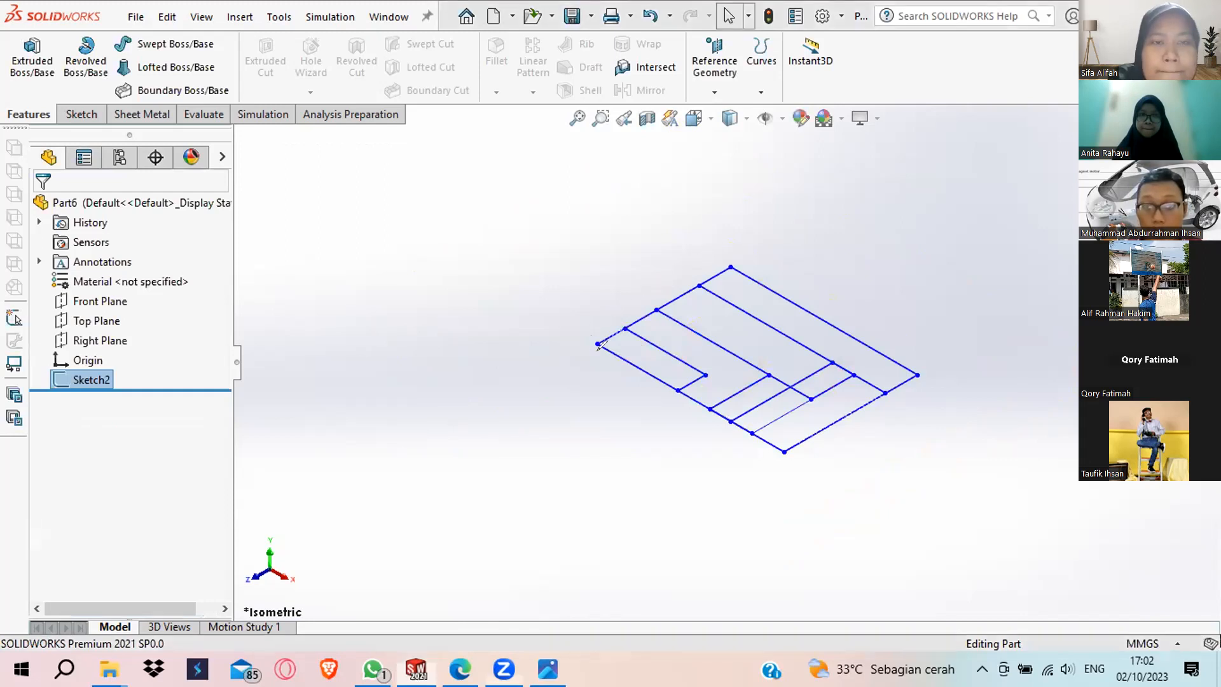
{"action": "mouse_move", "coordinate": [688, 278]}
{"action": "left_mouse_down"}
{"action": "mouse_move", "coordinate": [727, 259]}
{"action": "mouse_move", "coordinate": [598, 360]}
{"action": "mouse_move", "coordinate": [745, 259]}
{"action": "left_mouse_up"}
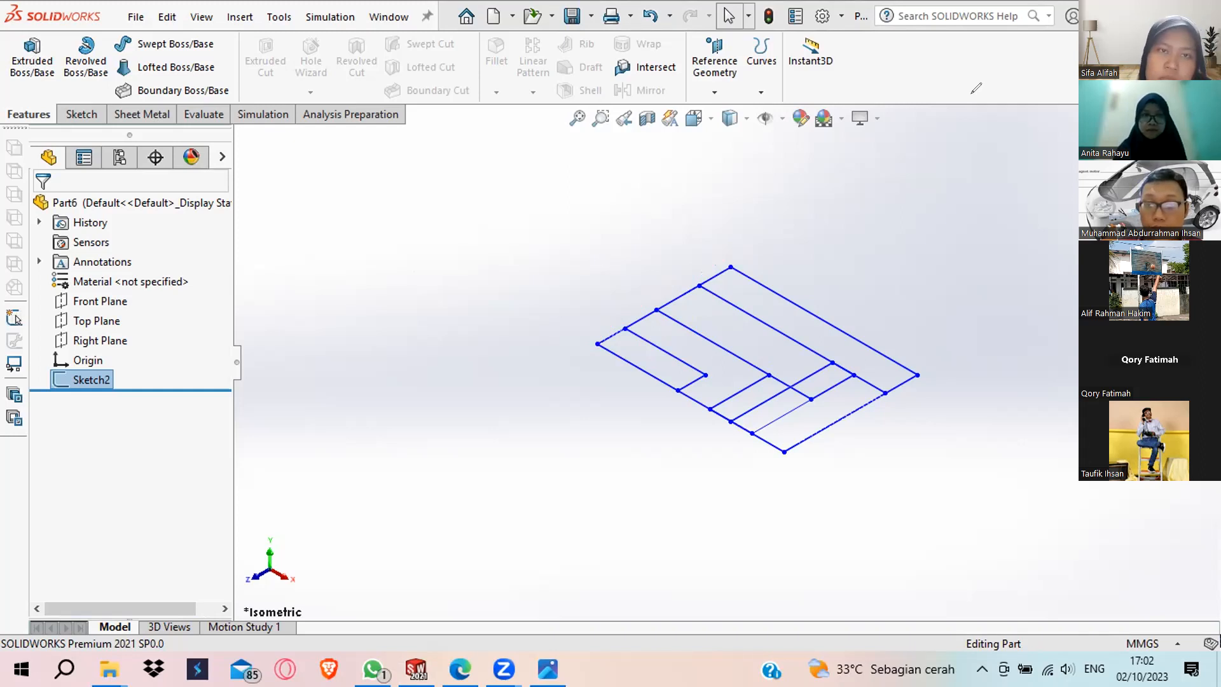
Start a Boss-Extrude of the sketch, select all its regions as contours, and reverse the extrusion direction to downward.
{"action": "left_click", "coordinate": [31, 64]}
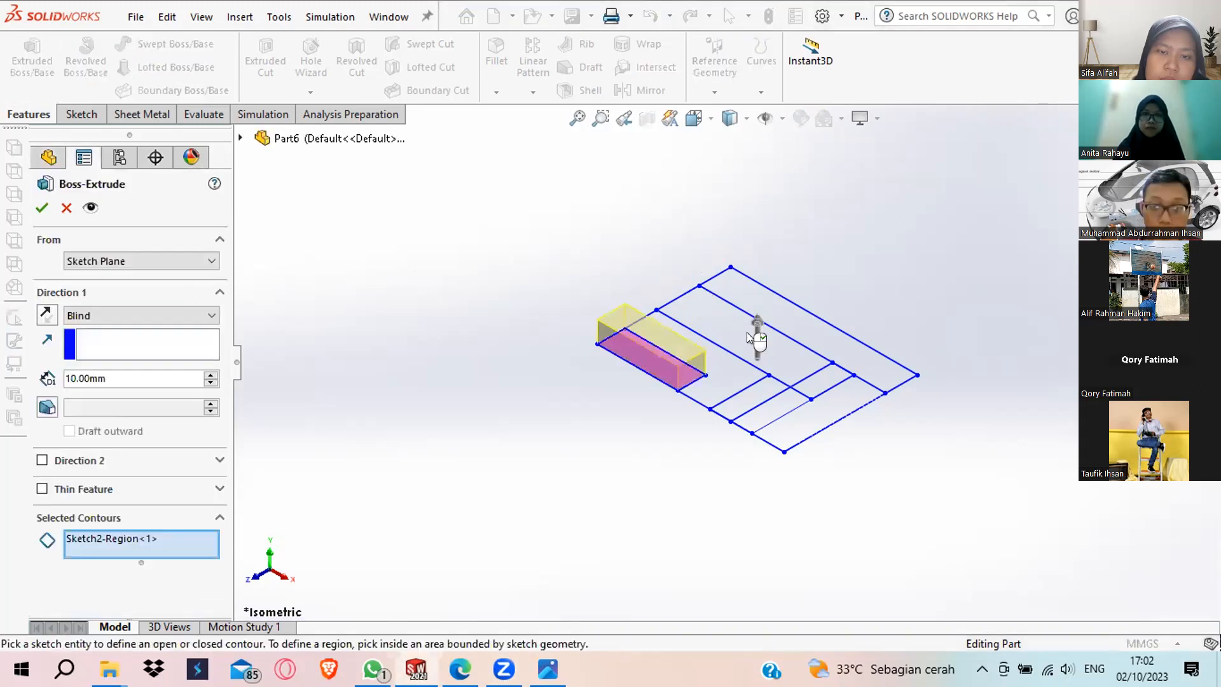
{"action": "left_click", "coordinate": [753, 344]}
{"action": "left_click", "coordinate": [782, 402]}
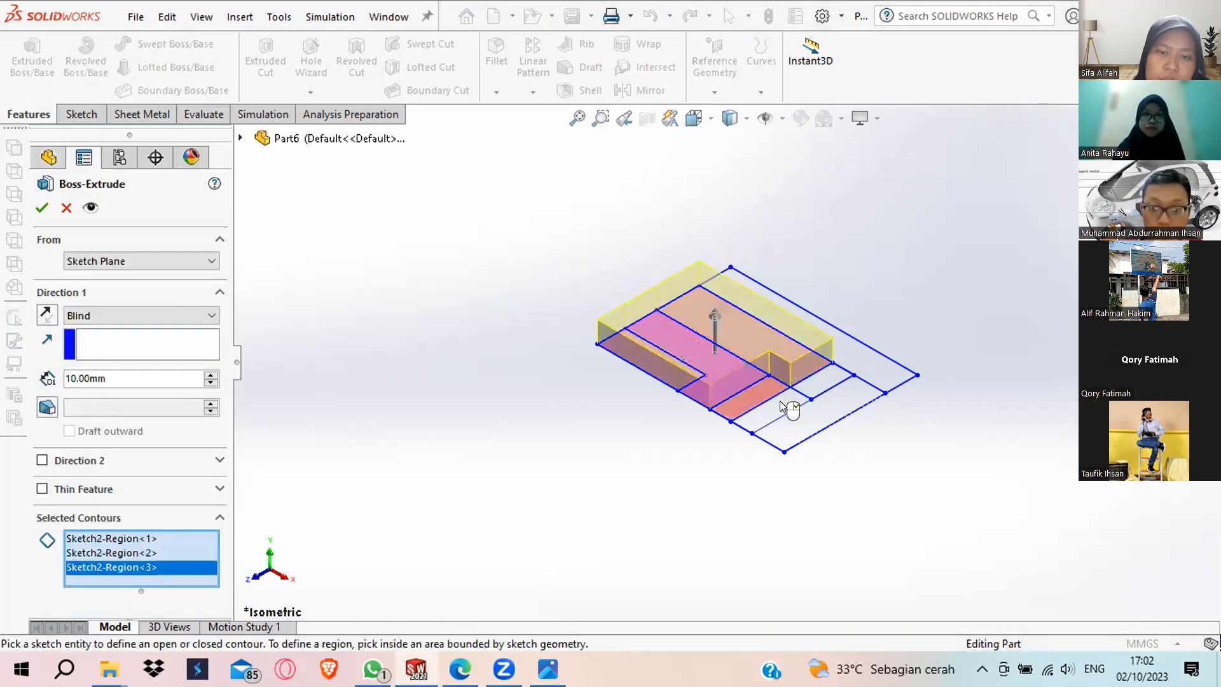
{"action": "left_click", "coordinate": [827, 383]}
{"action": "left_click", "coordinate": [838, 398]}
{"action": "left_click", "coordinate": [871, 358]}
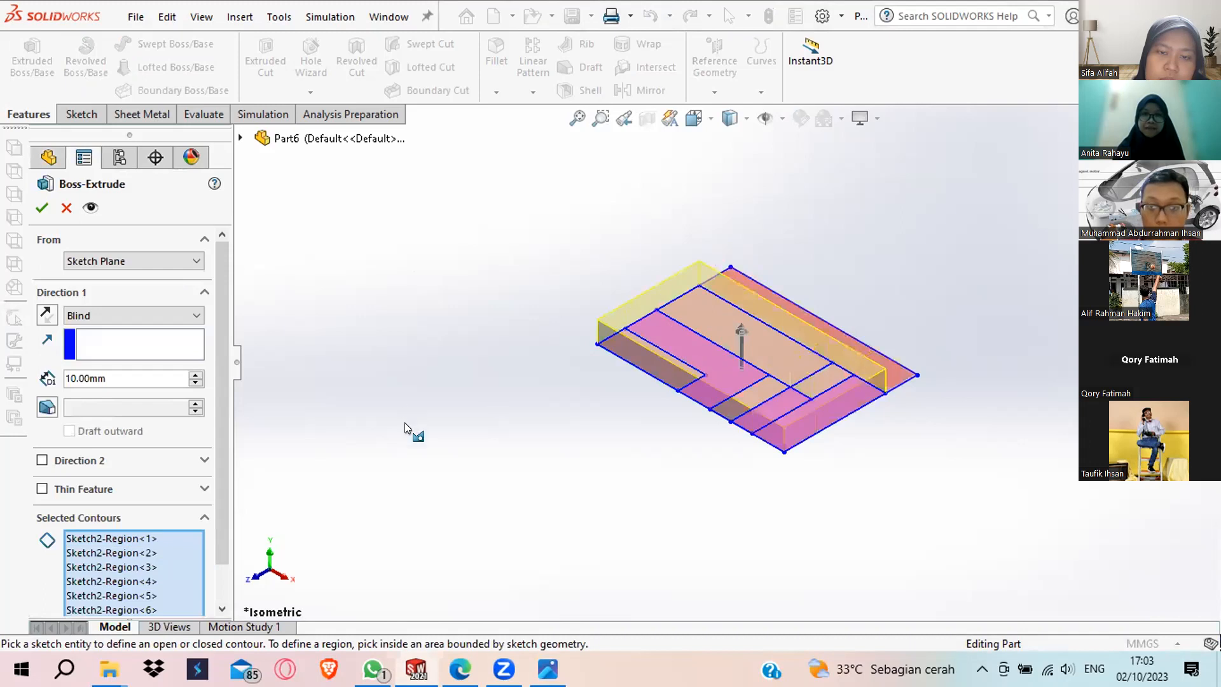
{"action": "left_click", "coordinate": [45, 316]}
Set the blind extrusion depth to 75 mm, as on the bench block drawing, and complete the Boss-Extrude.
{"action": "left_click", "coordinate": [548, 669]}
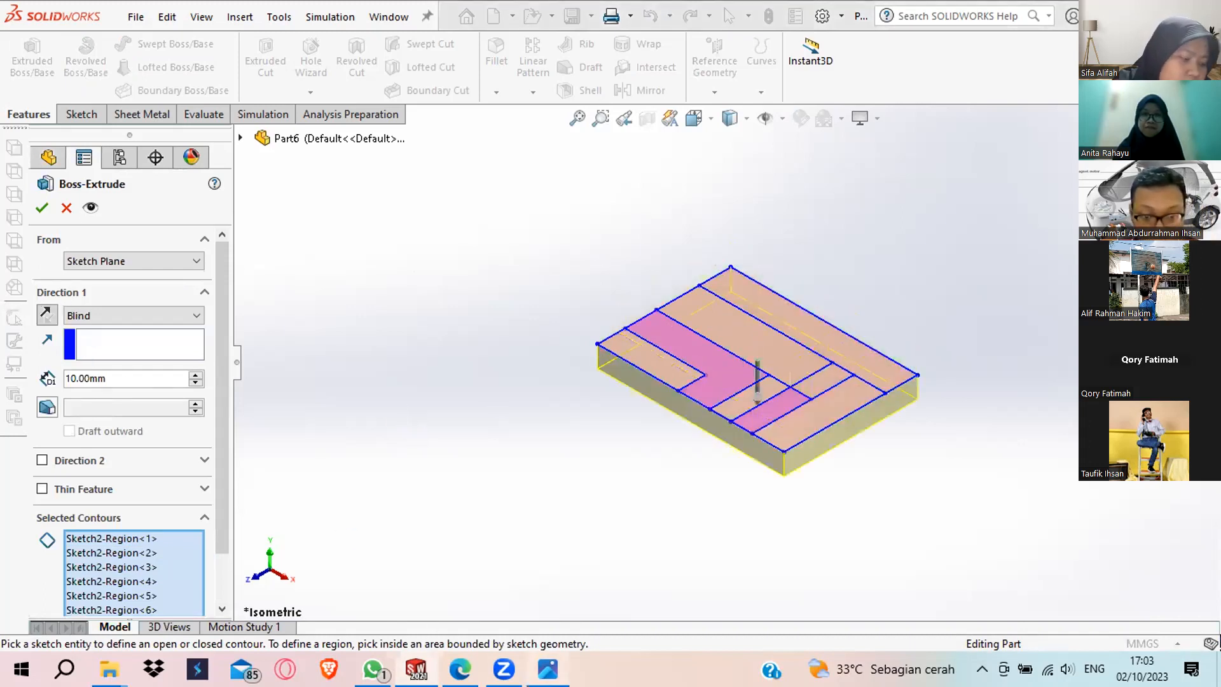
{"action": "left_click", "coordinate": [434, 584]}
{"action": "left_click_drag", "start_coordinate": [120, 375], "coordinate": [32, 384]}
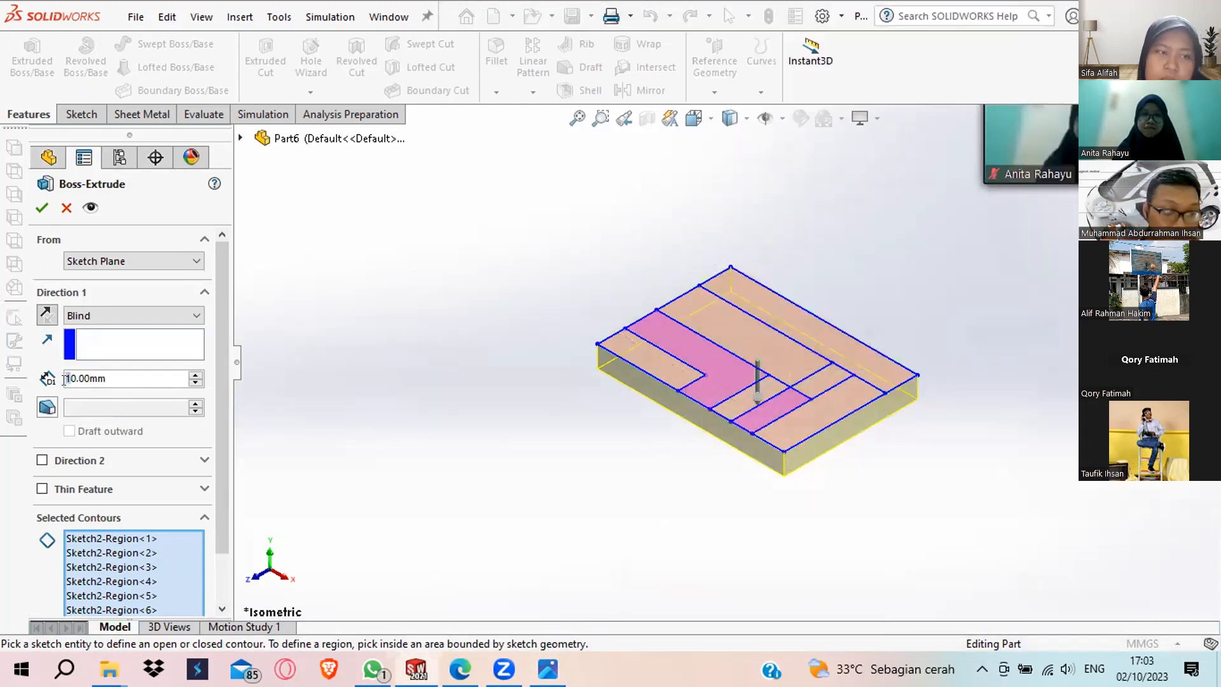
{"action": "left_click_drag", "start_coordinate": [124, 379], "coordinate": [21, 384]}
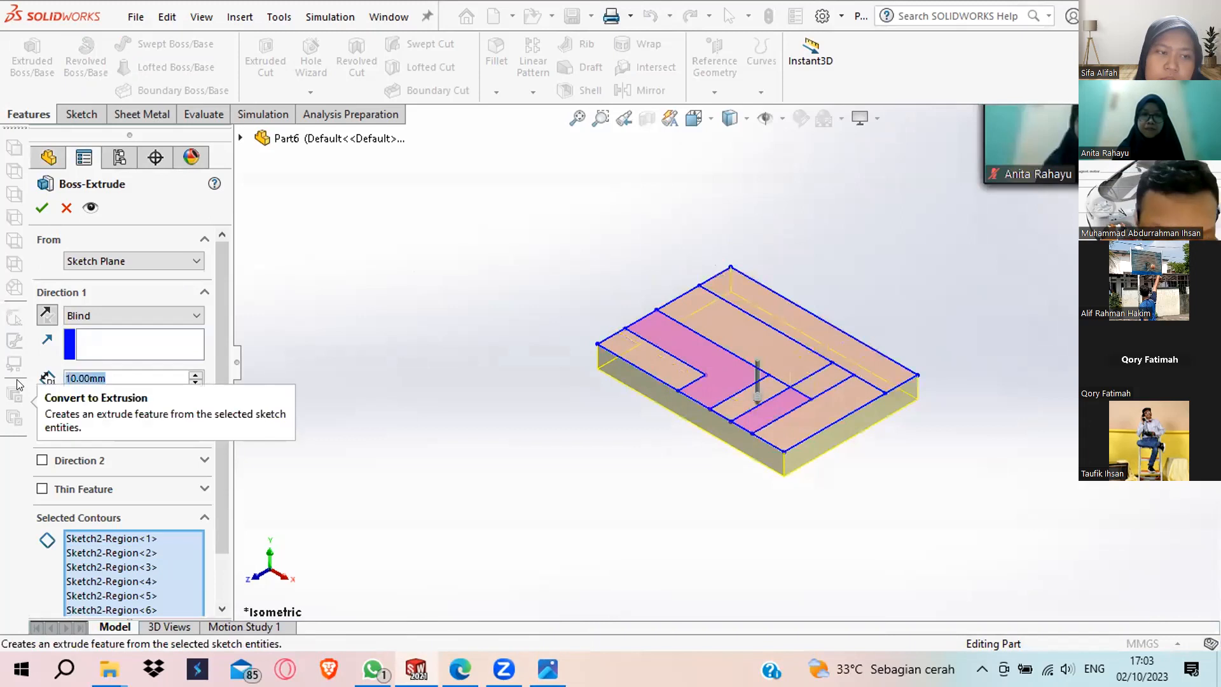
{"action": "type", "text": "75"}
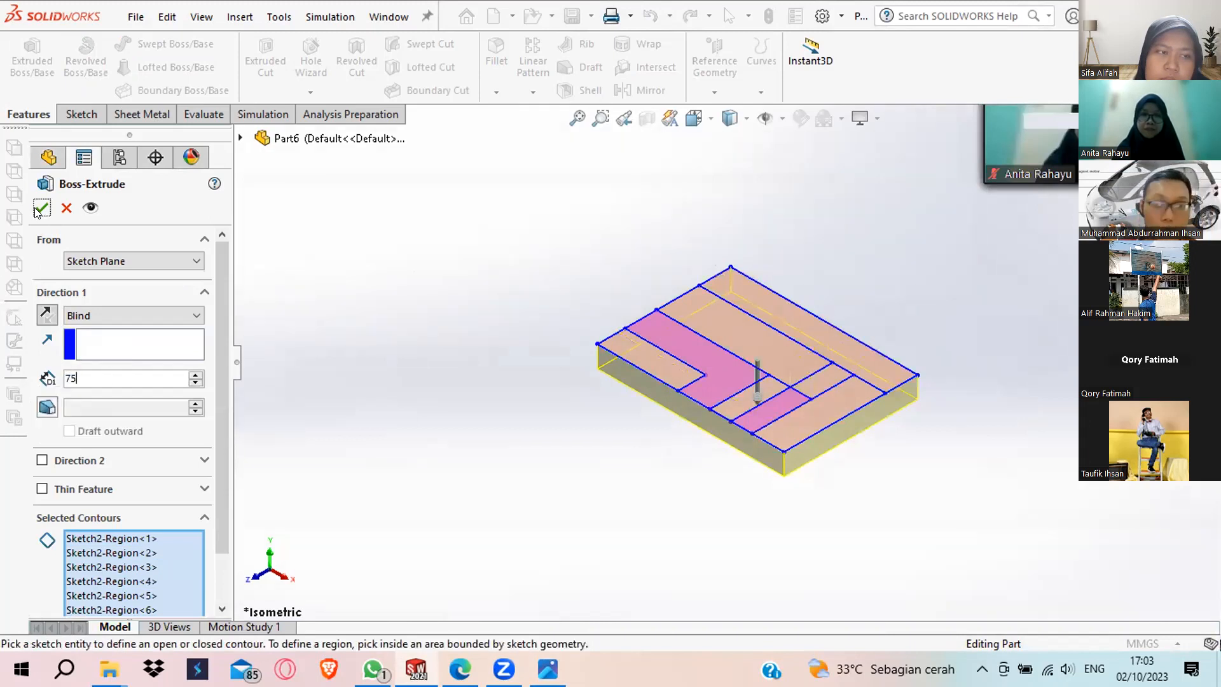
{"action": "key", "text": "Return"}
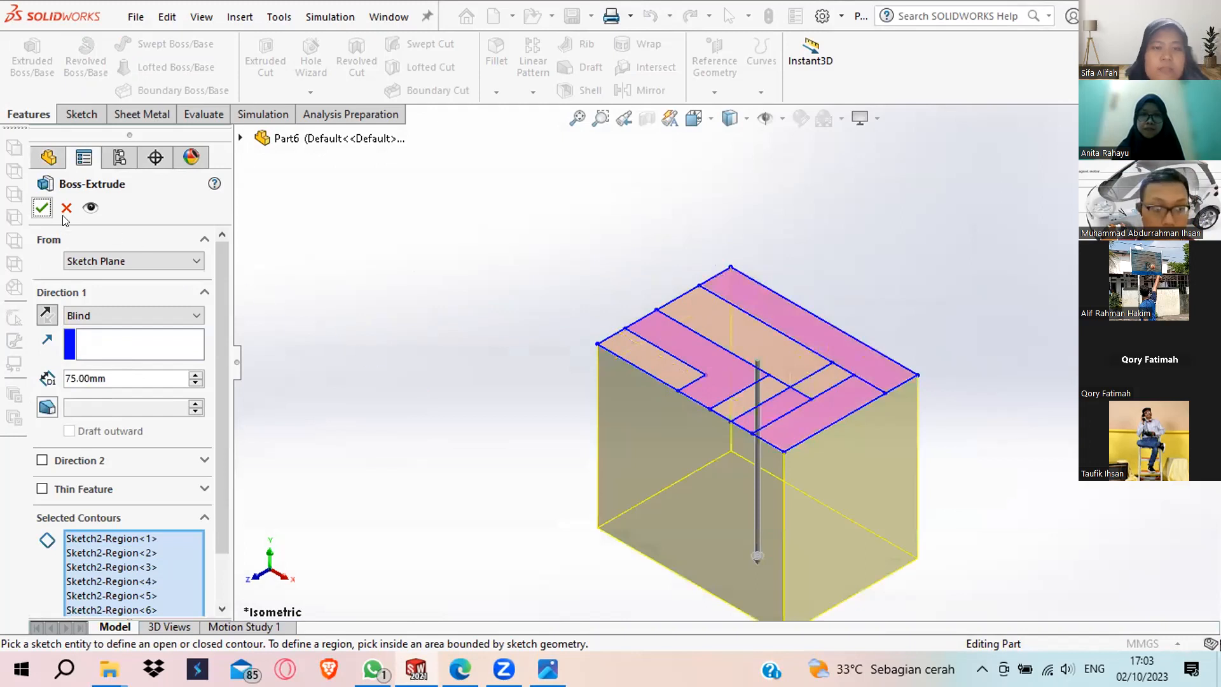
{"action": "left_click", "coordinate": [44, 210]}
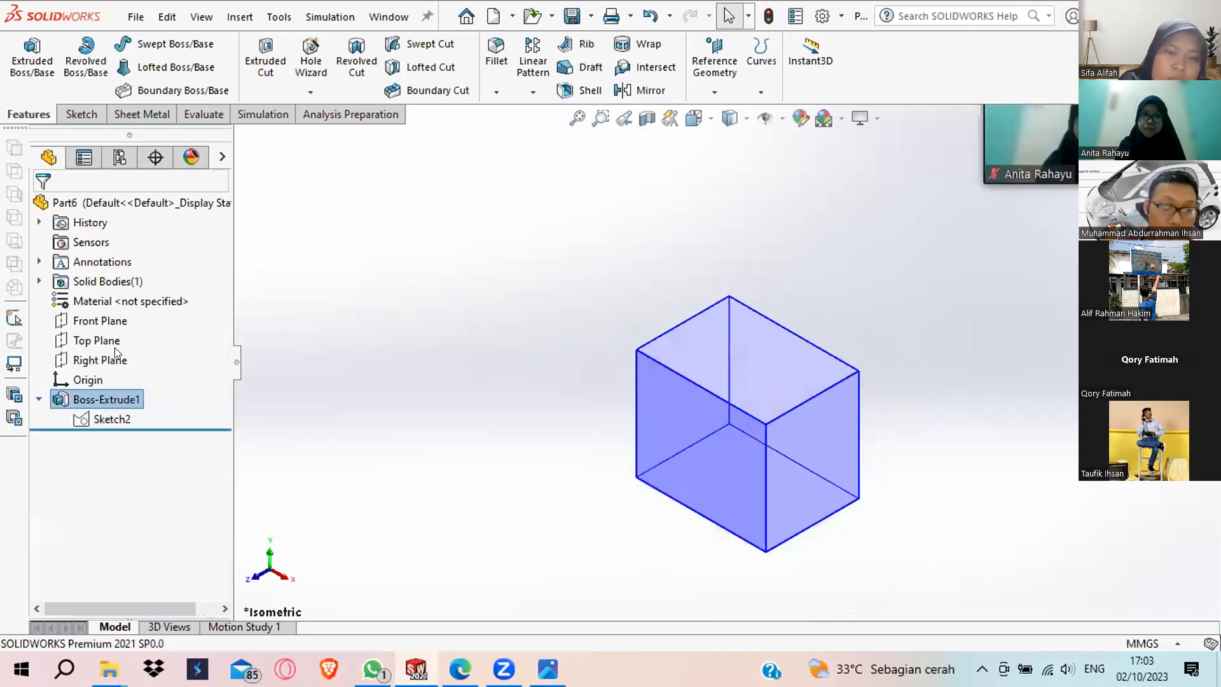
Show the block's absorbed profile sketch on its top face.
{"action": "left_click", "coordinate": [711, 401]}
{"action": "right_click", "coordinate": [96, 418]}
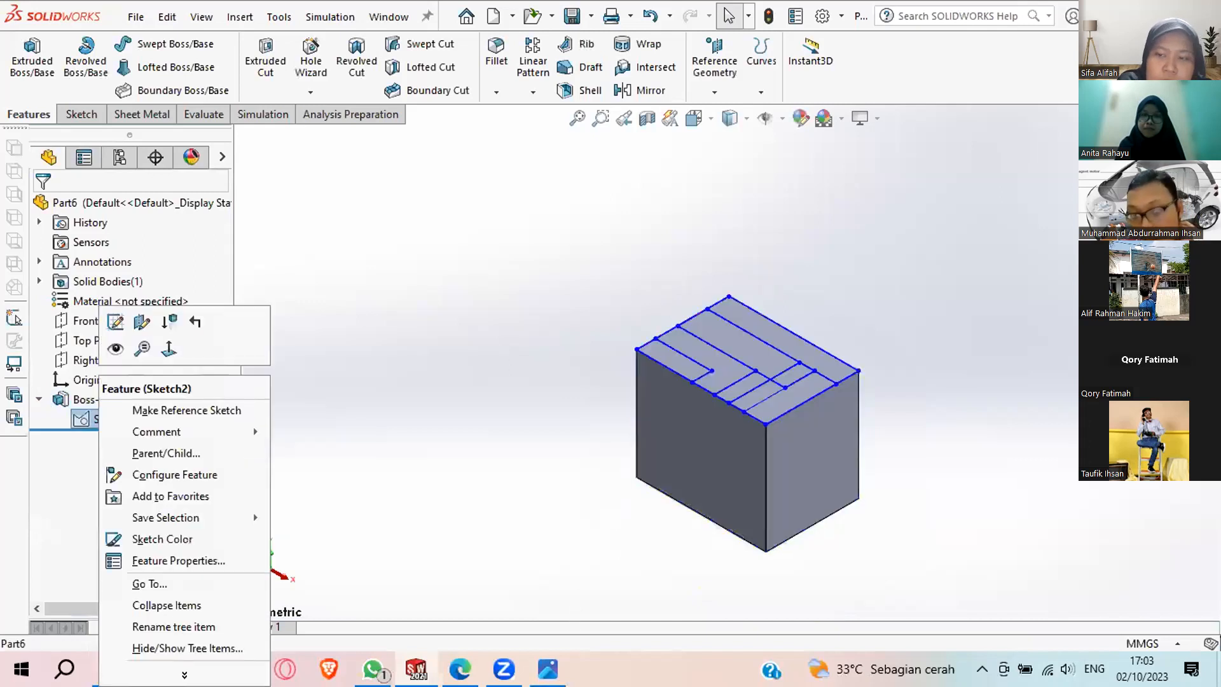
{"action": "left_click", "coordinate": [115, 349]}
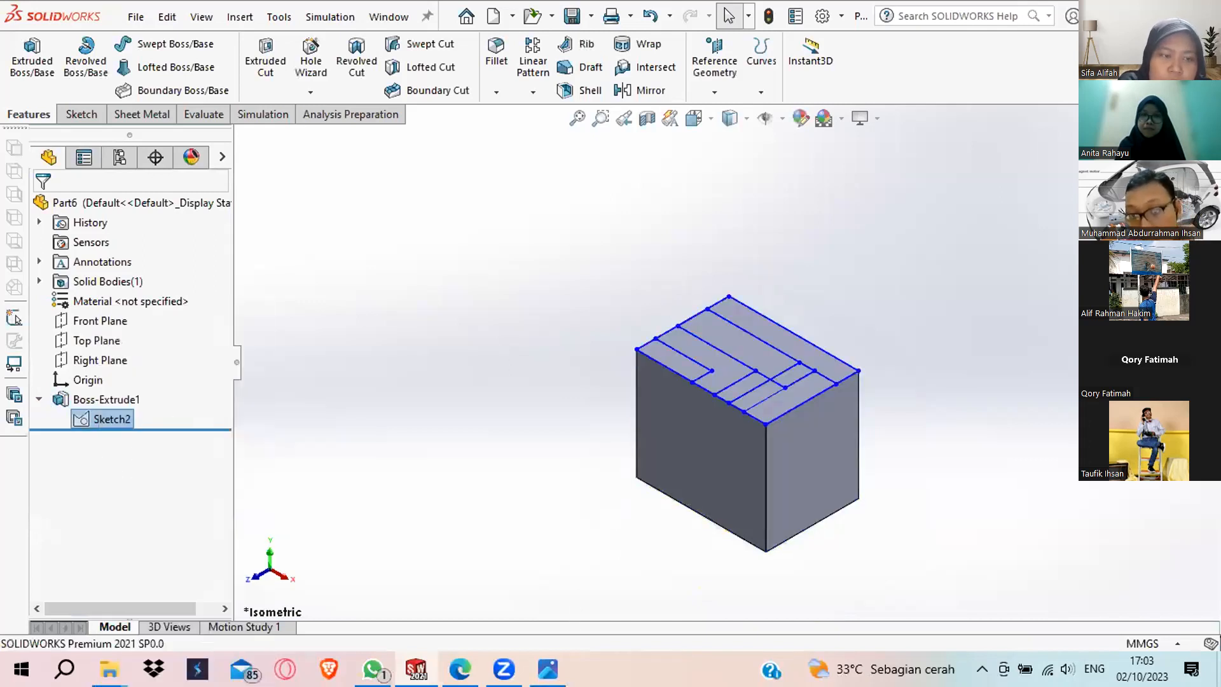
{"action": "left_click", "coordinate": [916, 238]}
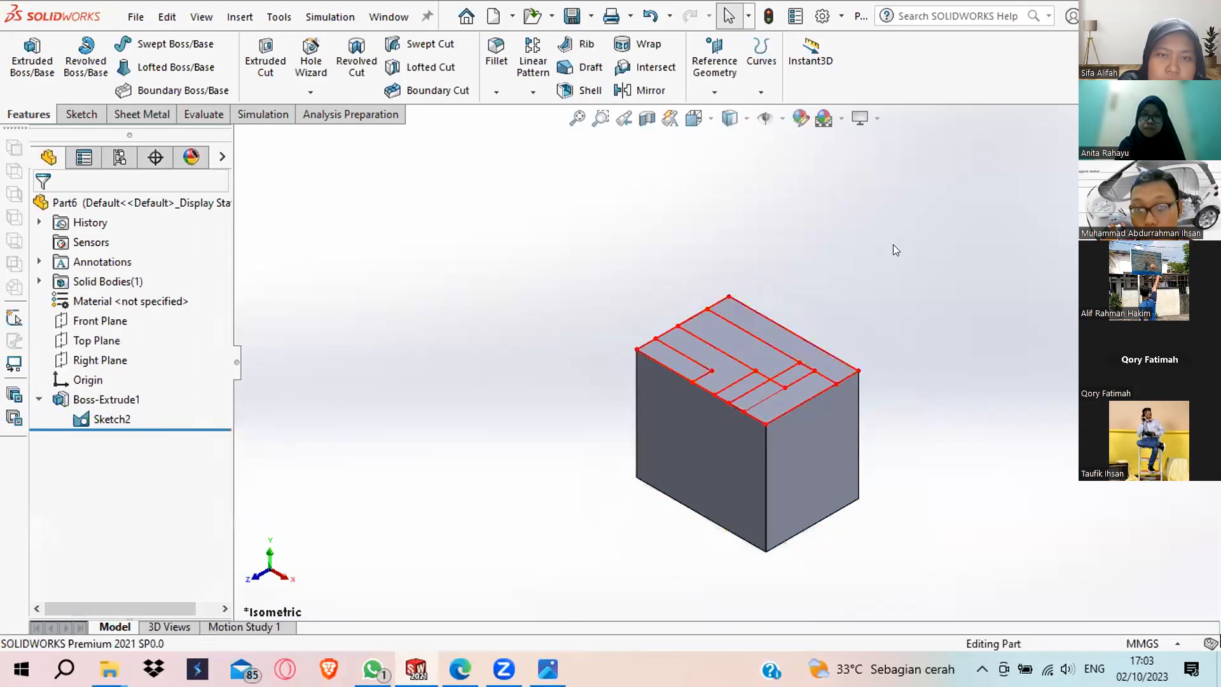
Check the drawing, start an Extruded Cut from the shown top sketch, and clear the initially picked contour.
{"action": "key", "text": "alt+Tab"}
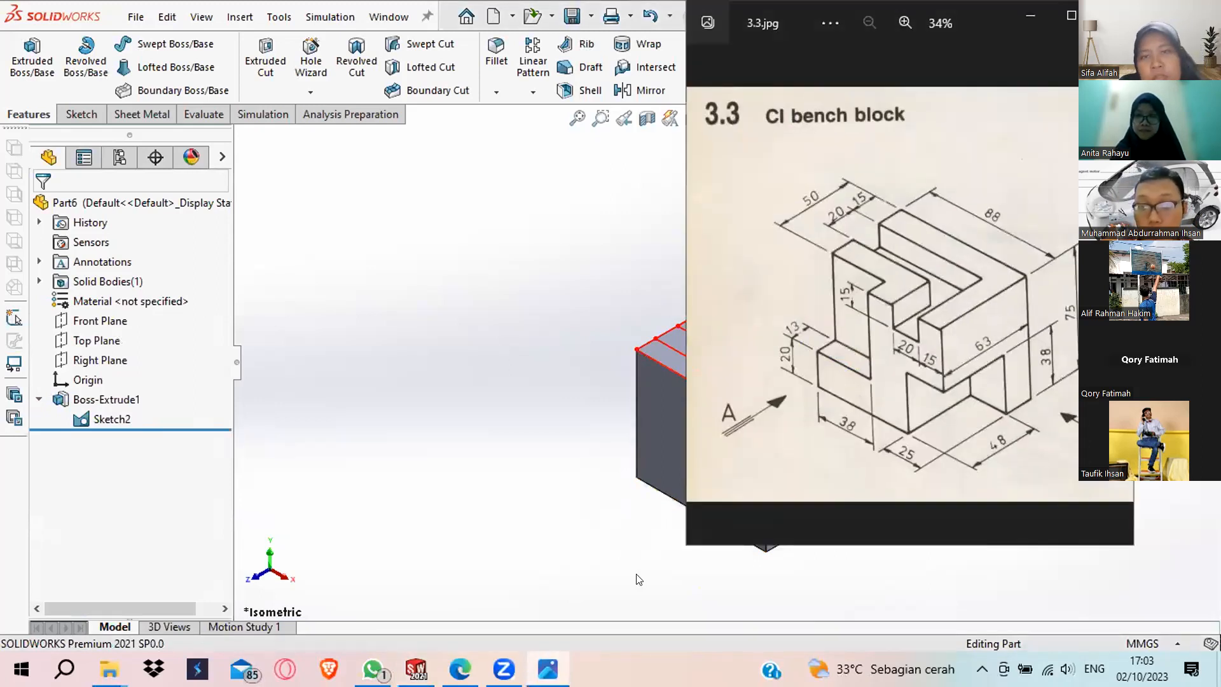
{"action": "key", "text": "alt+Tab"}
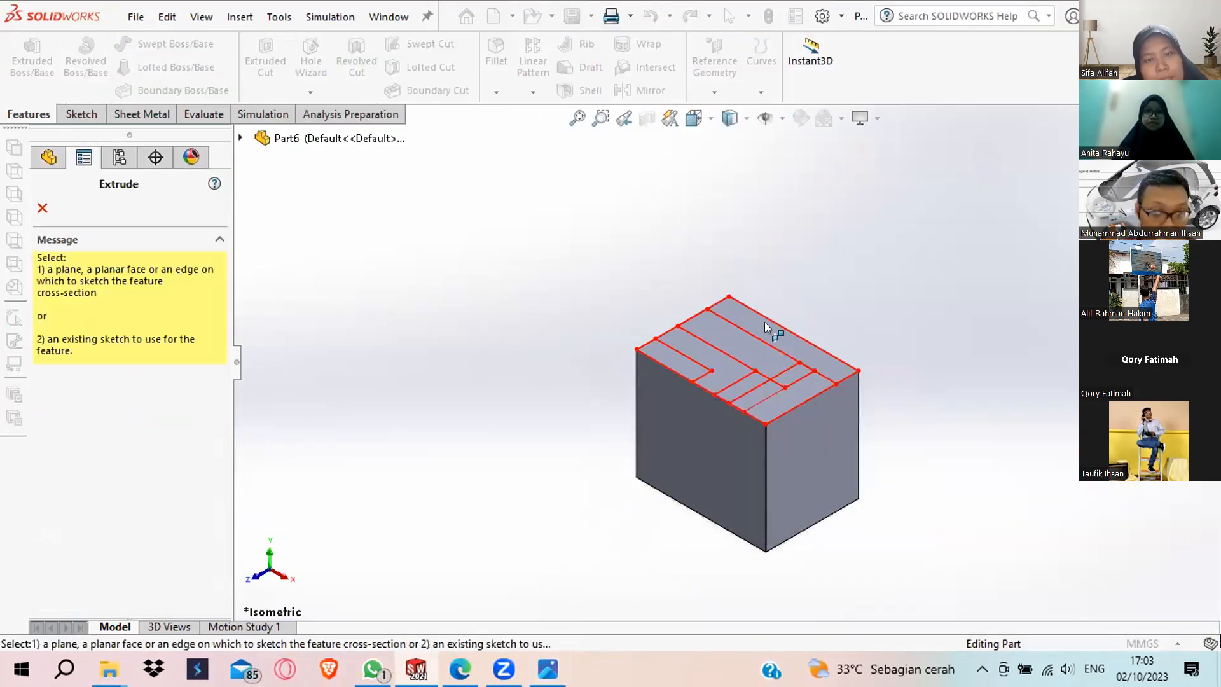
{"action": "left_click", "coordinate": [745, 327]}
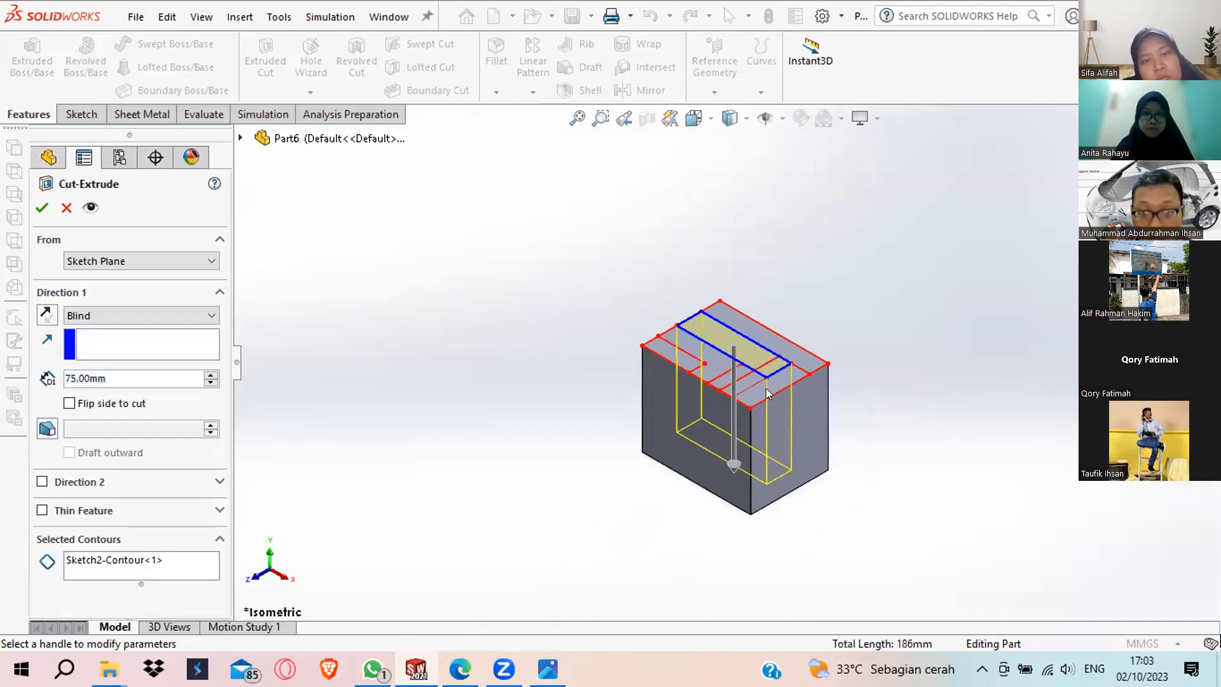
{"action": "scroll", "coordinate": [766, 388], "scroll_direction": "down", "scroll_amount": 3}
{"action": "scroll", "coordinate": [738, 372], "scroll_direction": "down", "scroll_amount": 2}
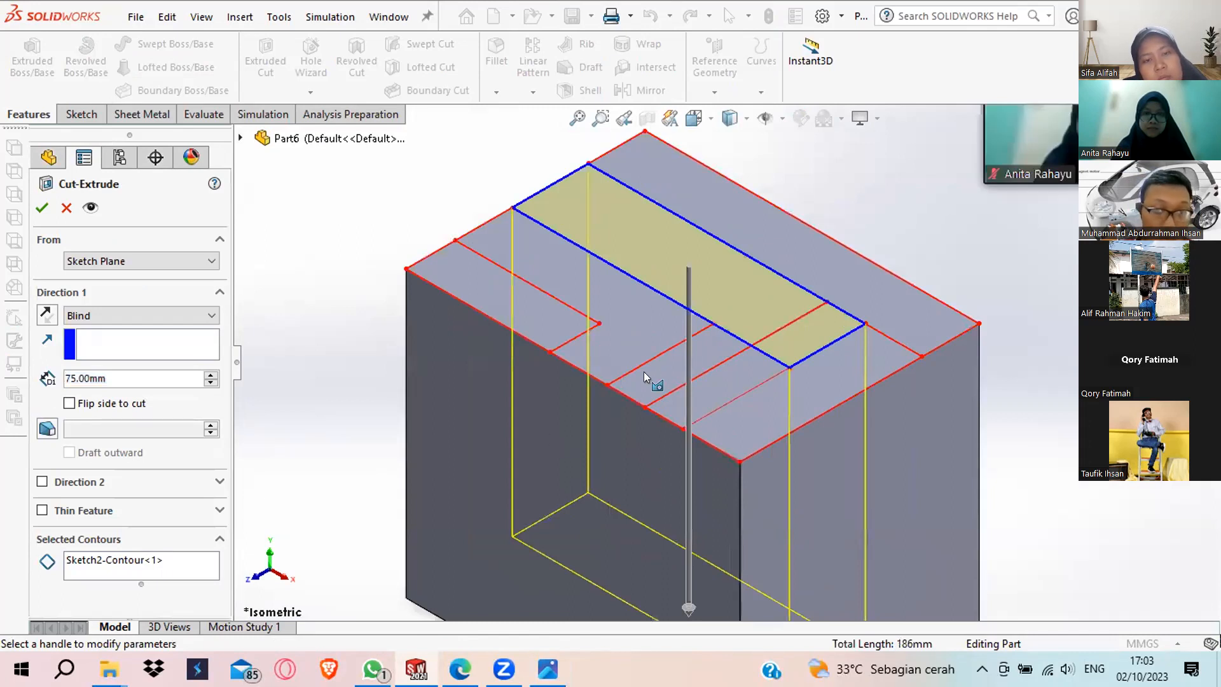
{"action": "left_click", "coordinate": [156, 560]}
{"action": "right_click", "coordinate": [156, 559]}
{"action": "left_click", "coordinate": [207, 570]}
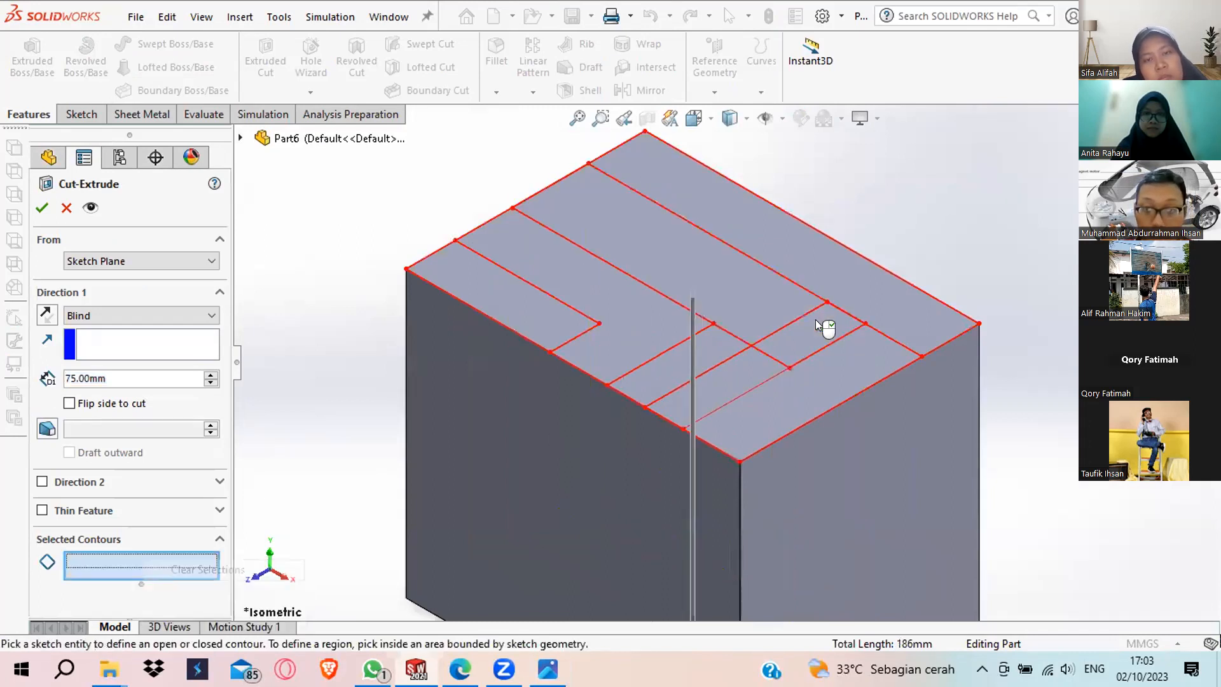
Cut the four regions forming the L-shaped slot in the block's top face to a blind depth of 15 mm.
{"action": "left_click", "coordinate": [744, 366]}
{"action": "left_click", "coordinate": [645, 376]}
{"action": "left_click", "coordinate": [634, 386]}
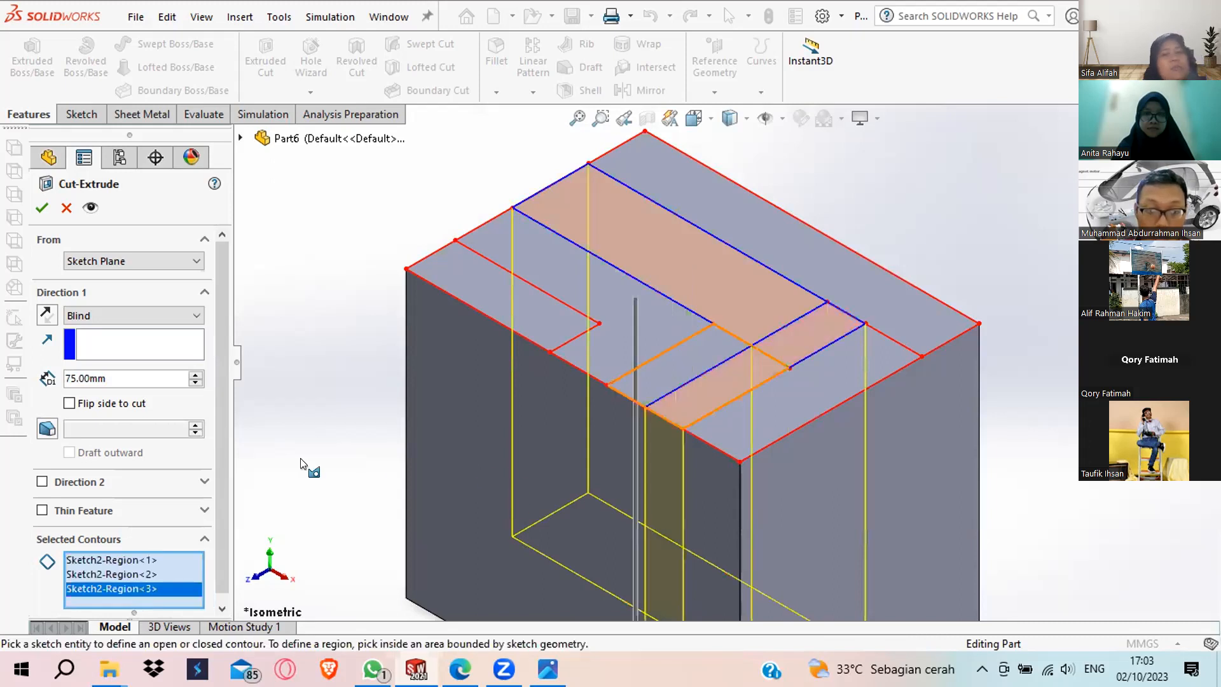
{"action": "left_click", "coordinate": [680, 365]}
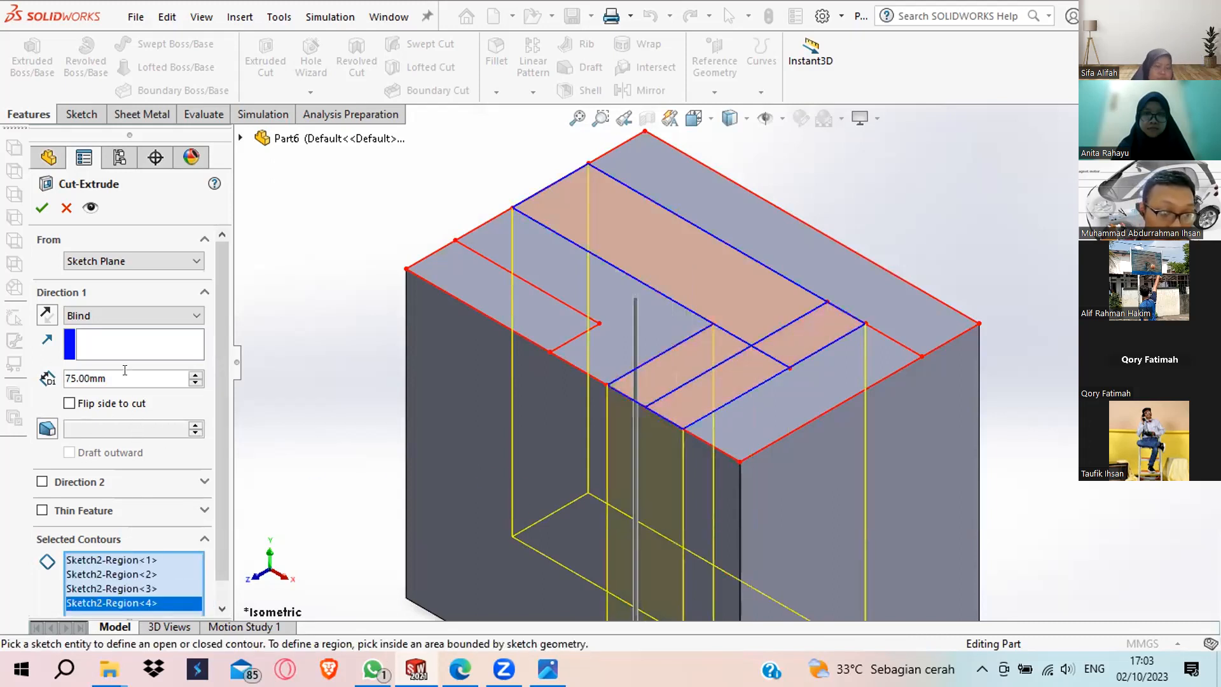
{"action": "double_click", "coordinate": [141, 381]}
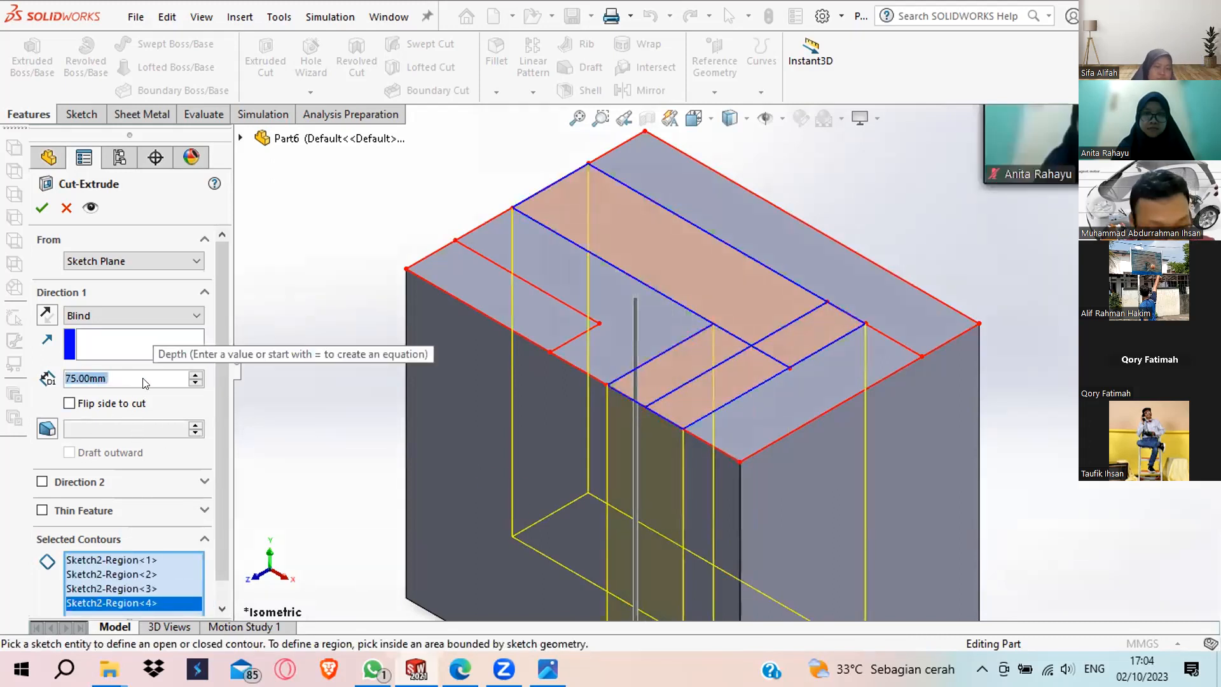
{"action": "type", "text": "15"}
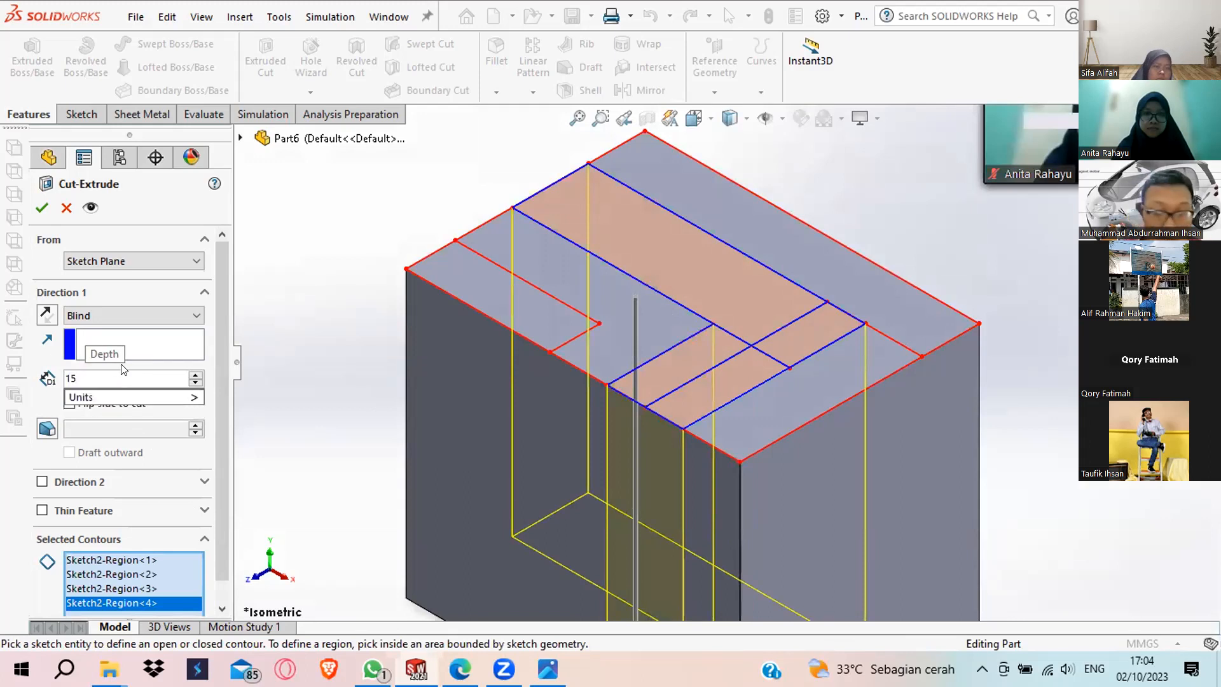
{"action": "key", "text": "Return"}
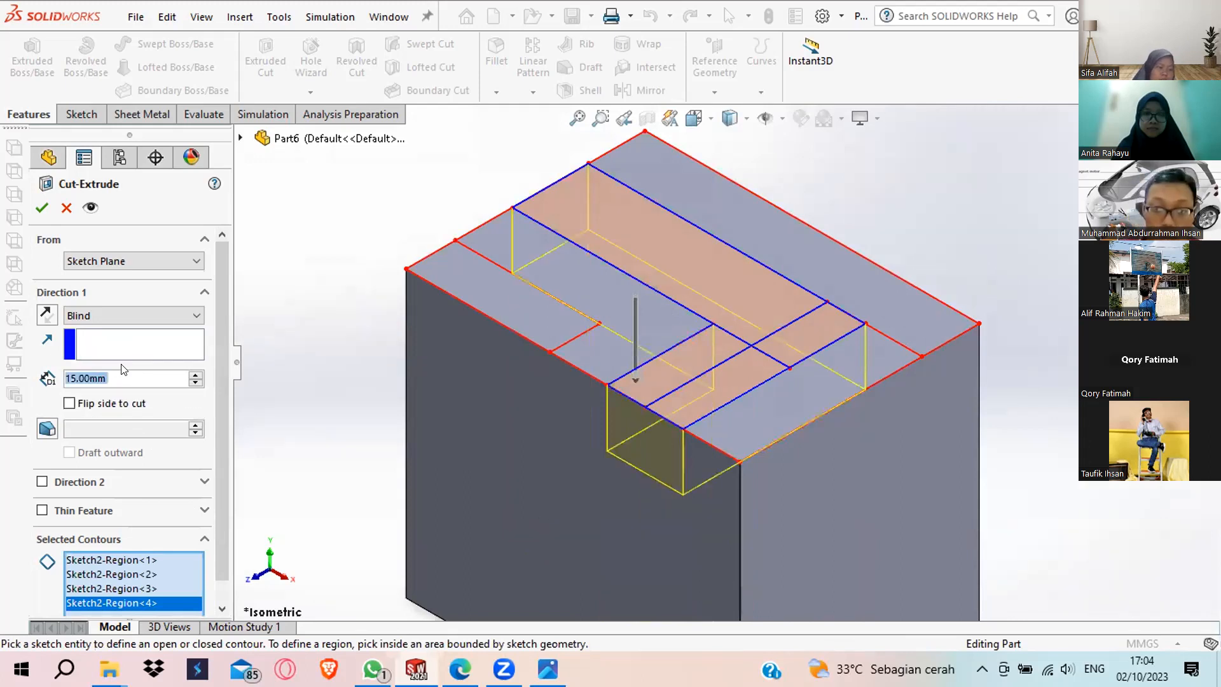
{"action": "left_click", "coordinate": [35, 208]}
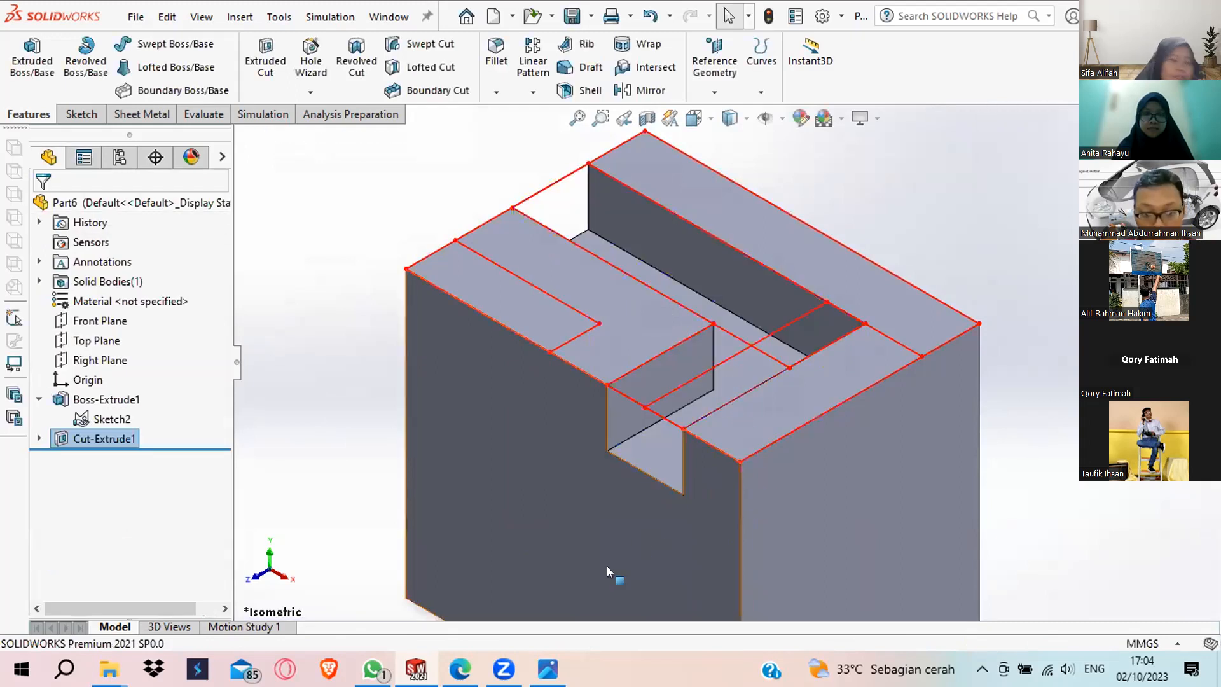
{"action": "scroll", "coordinate": [732, 365], "scroll_direction": "up", "scroll_amount": 2}
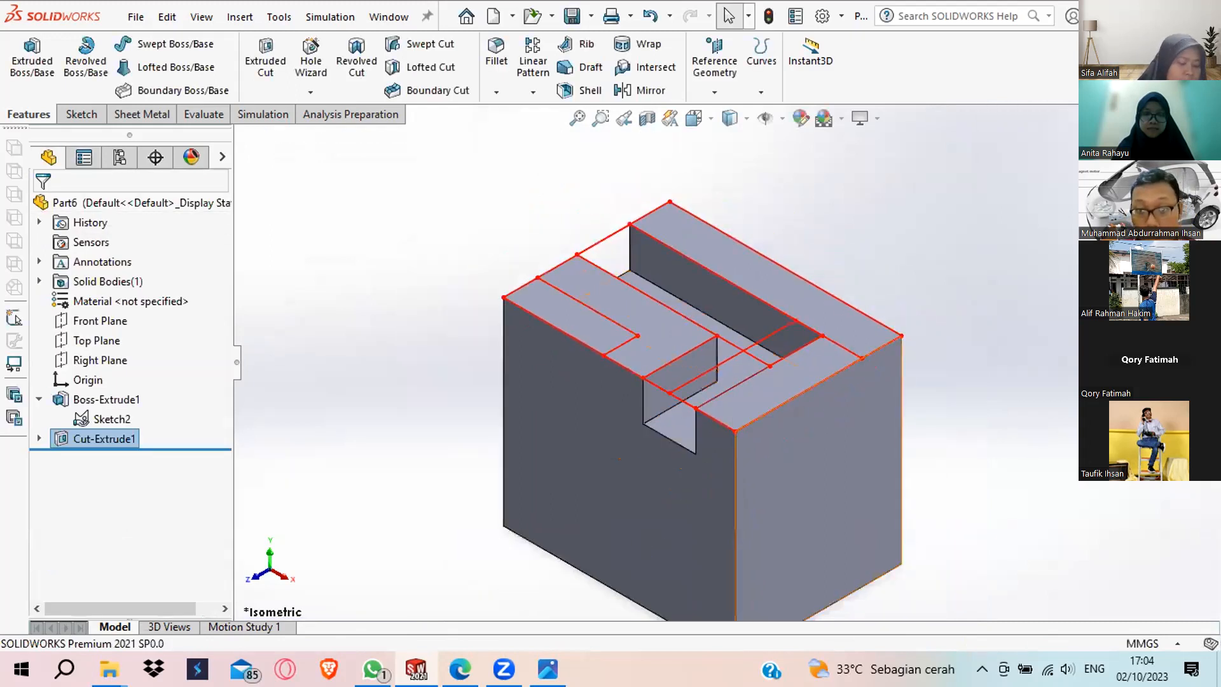
{"action": "left_click", "coordinate": [548, 669]}
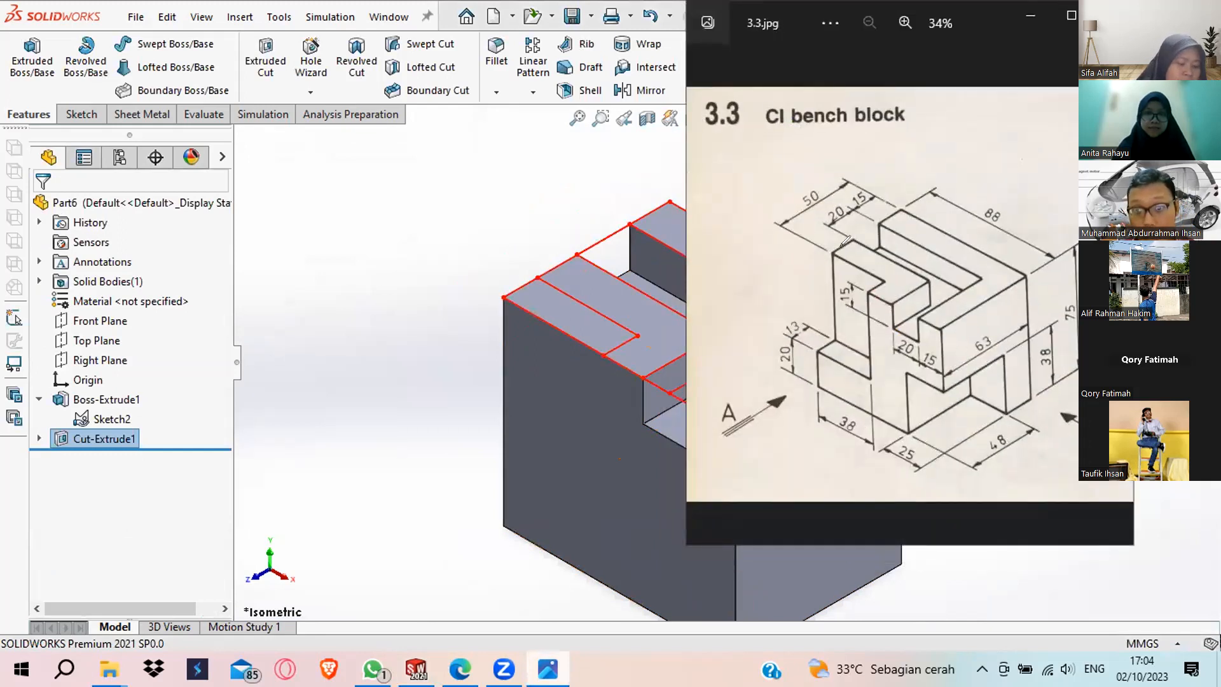
{"action": "mouse_move", "coordinate": [848, 265]}
{"action": "left_mouse_down"}
{"action": "mouse_move", "coordinate": [898, 281]}
{"action": "mouse_move", "coordinate": [850, 267]}
{"action": "left_mouse_up"}
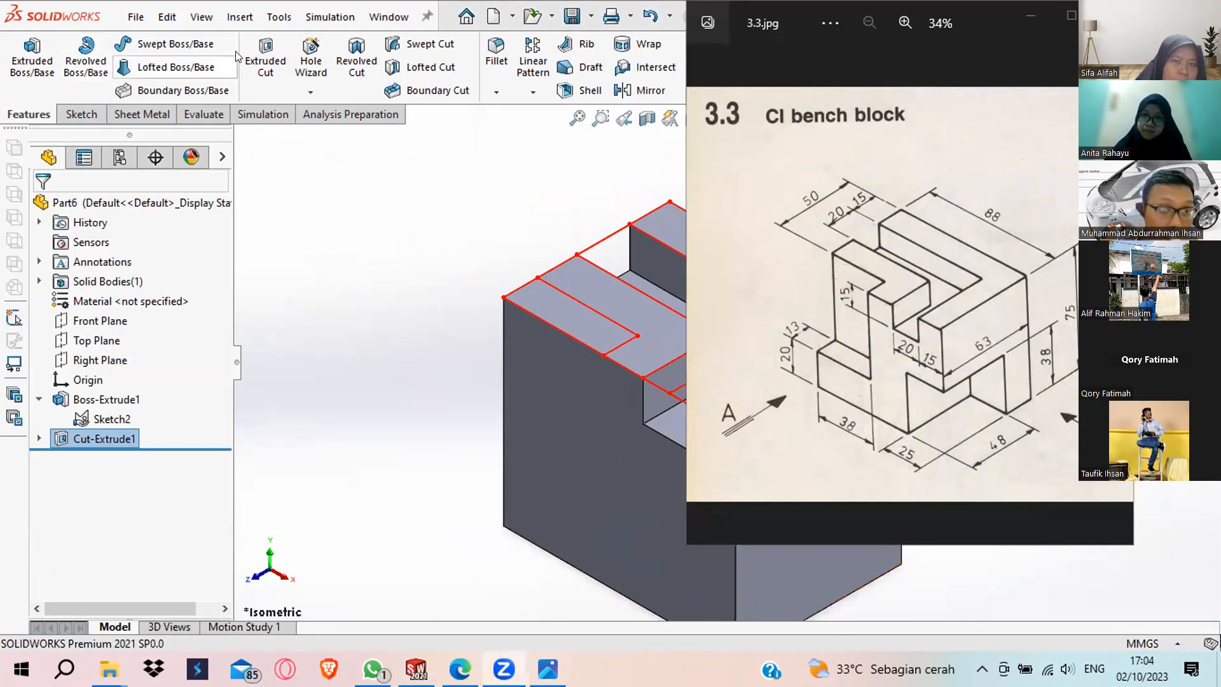
{"action": "left_click", "coordinate": [260, 63]}
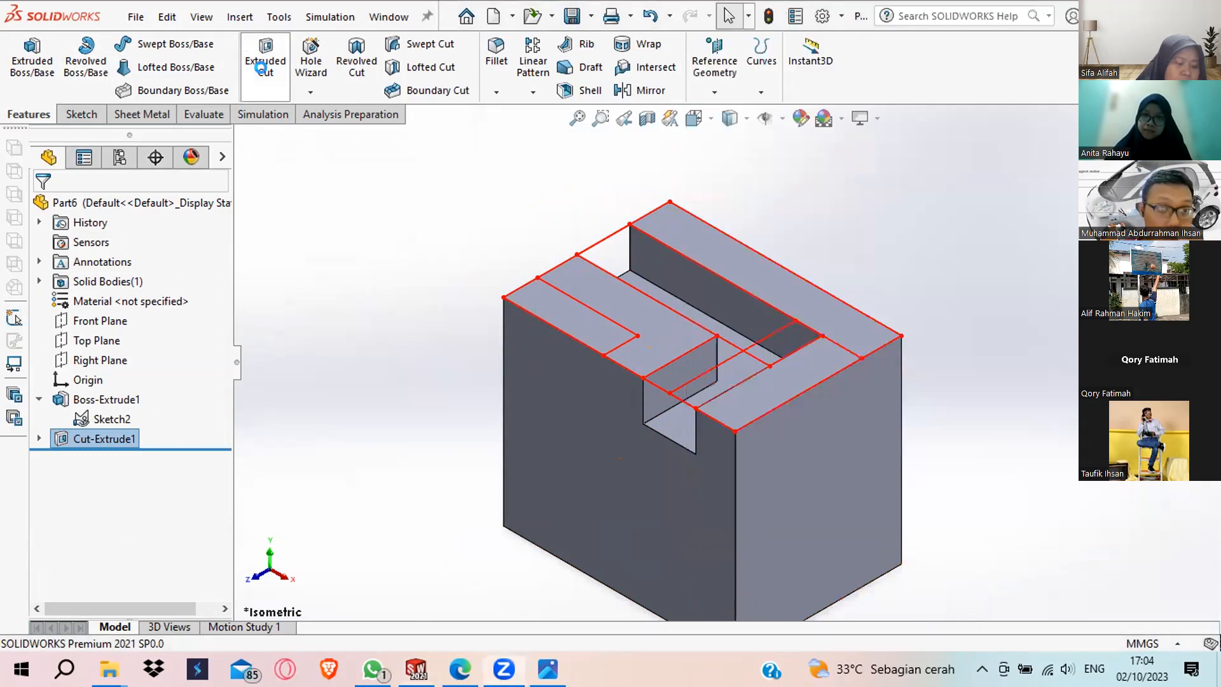
{"action": "left_click", "coordinate": [543, 295]}
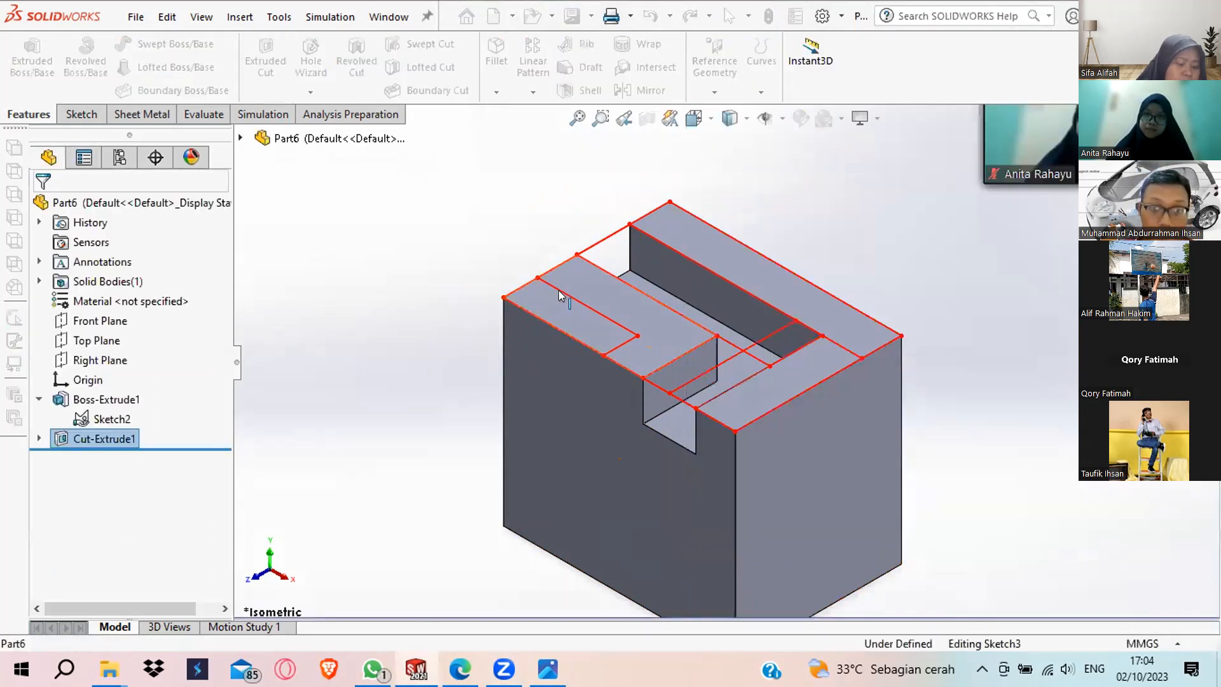
{"action": "left_click", "coordinate": [26, 114]}
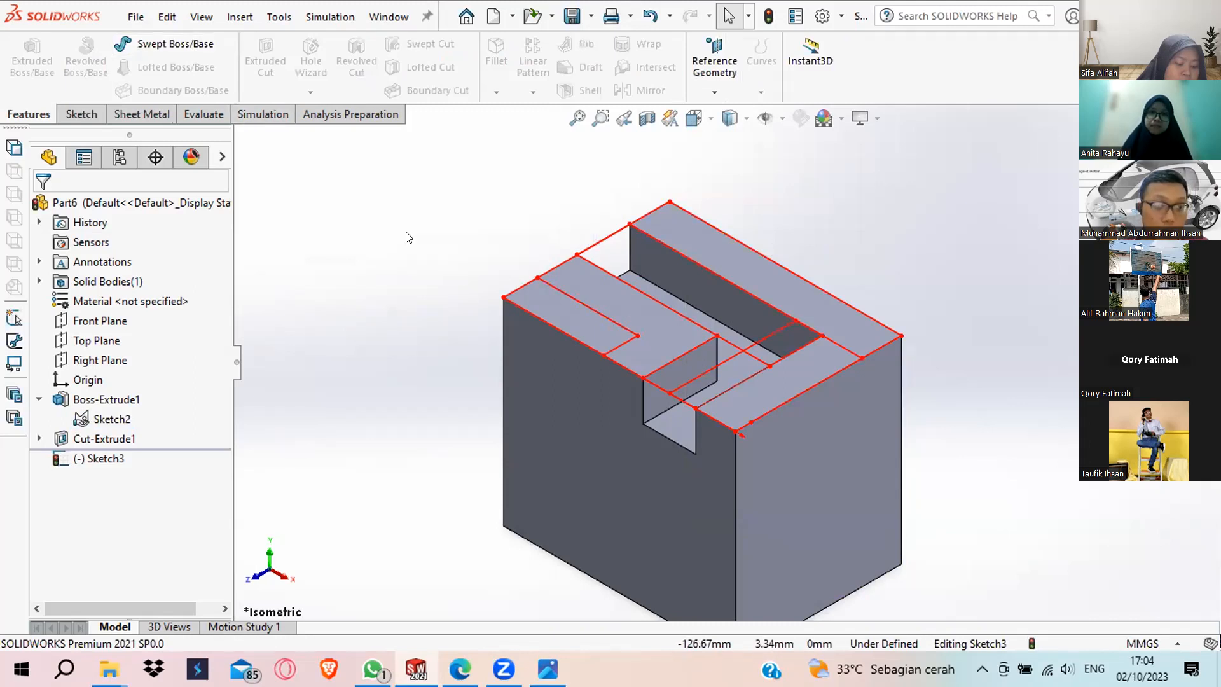
{"action": "left_click", "coordinate": [67, 114]}
{"action": "left_click", "coordinate": [39, 113]}
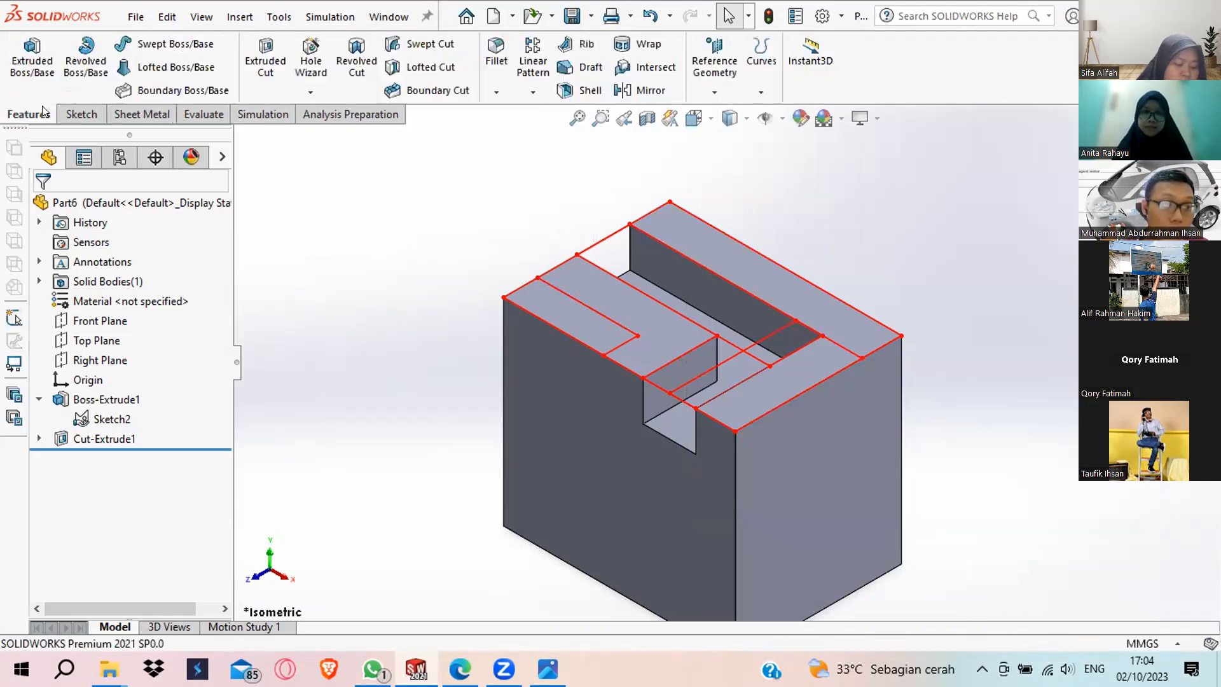
Start another Extruded Cut from the shown top sketch and clear the picked front edge contour.
{"action": "left_click", "coordinate": [252, 55]}
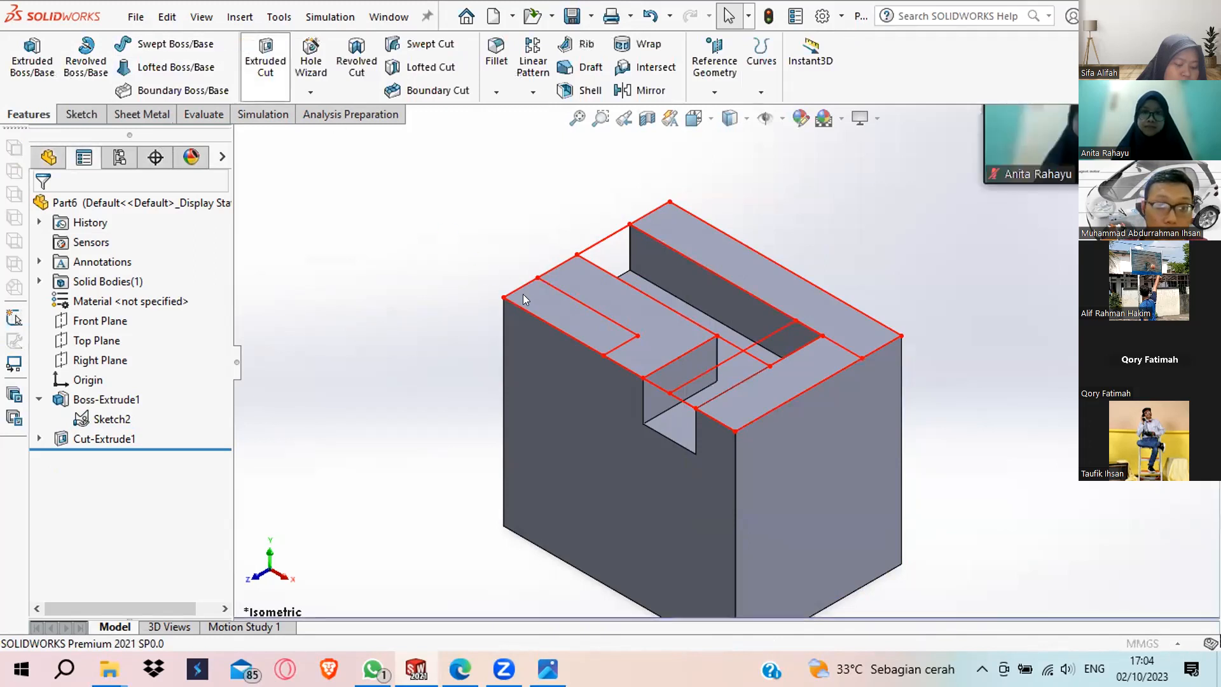
{"action": "left_click", "coordinate": [546, 323]}
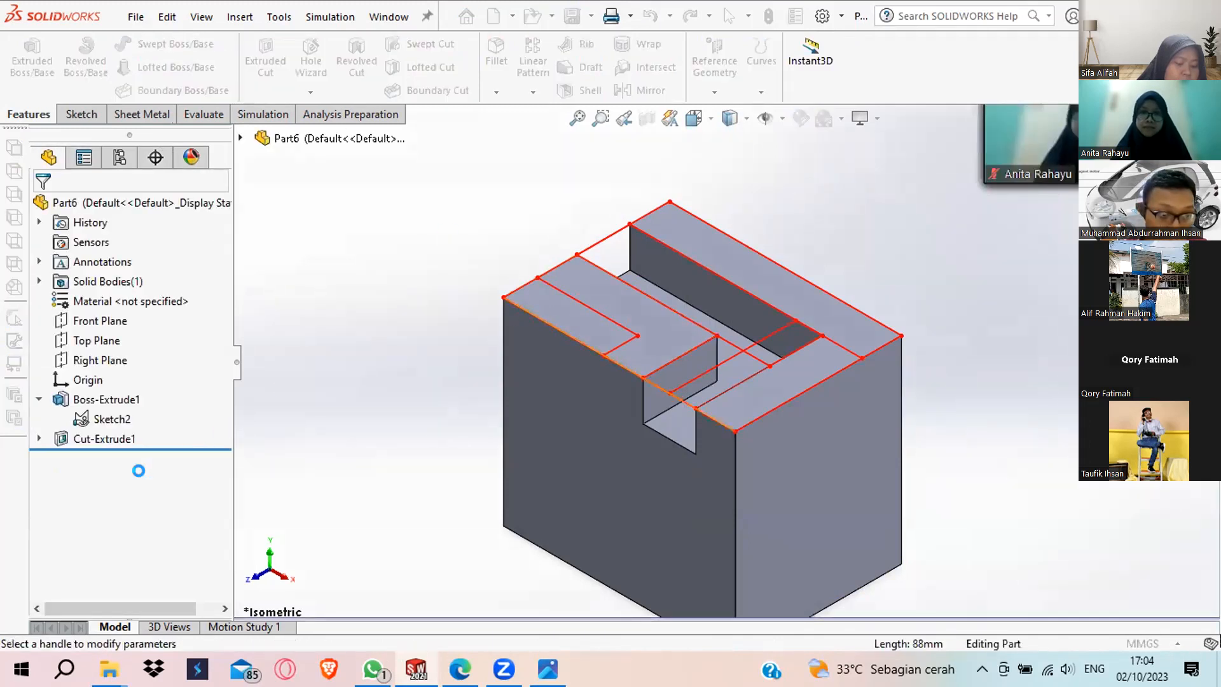
{"action": "right_click", "coordinate": [135, 490]}
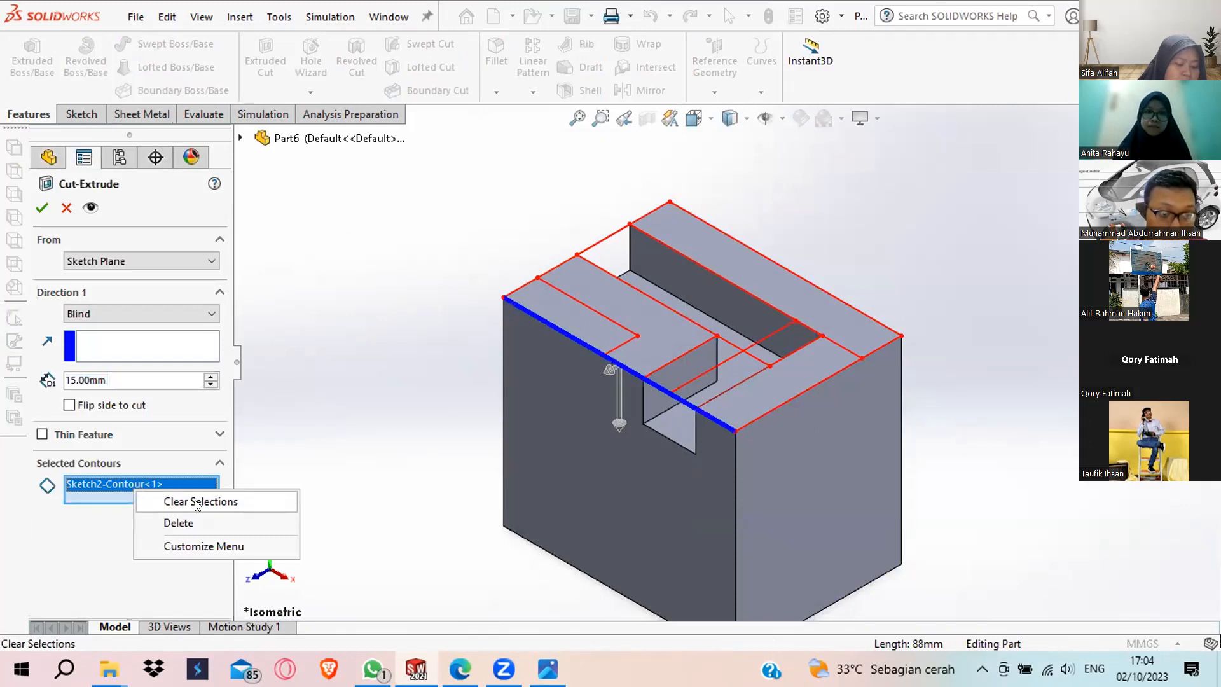
{"action": "left_click", "coordinate": [197, 503]}
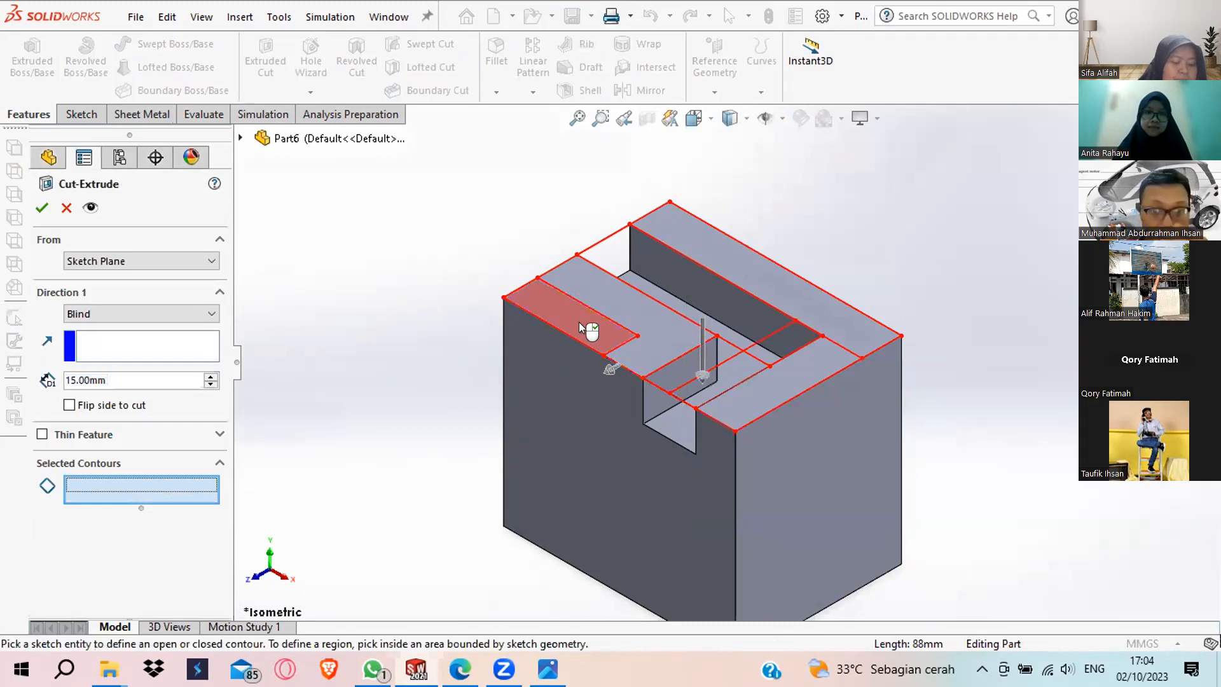
Cut the narrow rectangular corner region of the top sketch to a blind depth of 75-20 mm.
{"action": "left_click", "coordinate": [559, 332]}
{"action": "left_click_drag", "start_coordinate": [113, 381], "coordinate": [23, 393]}
{"action": "type", "text": "75-2"}
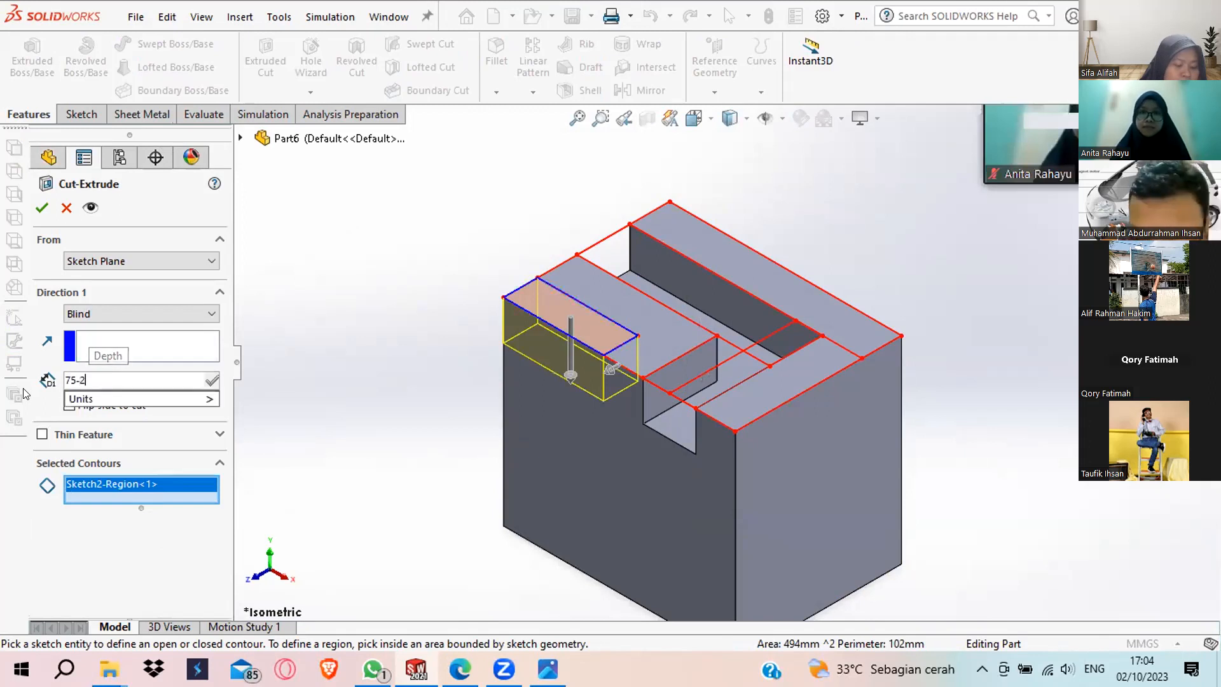
{"action": "type", "text": "0"}
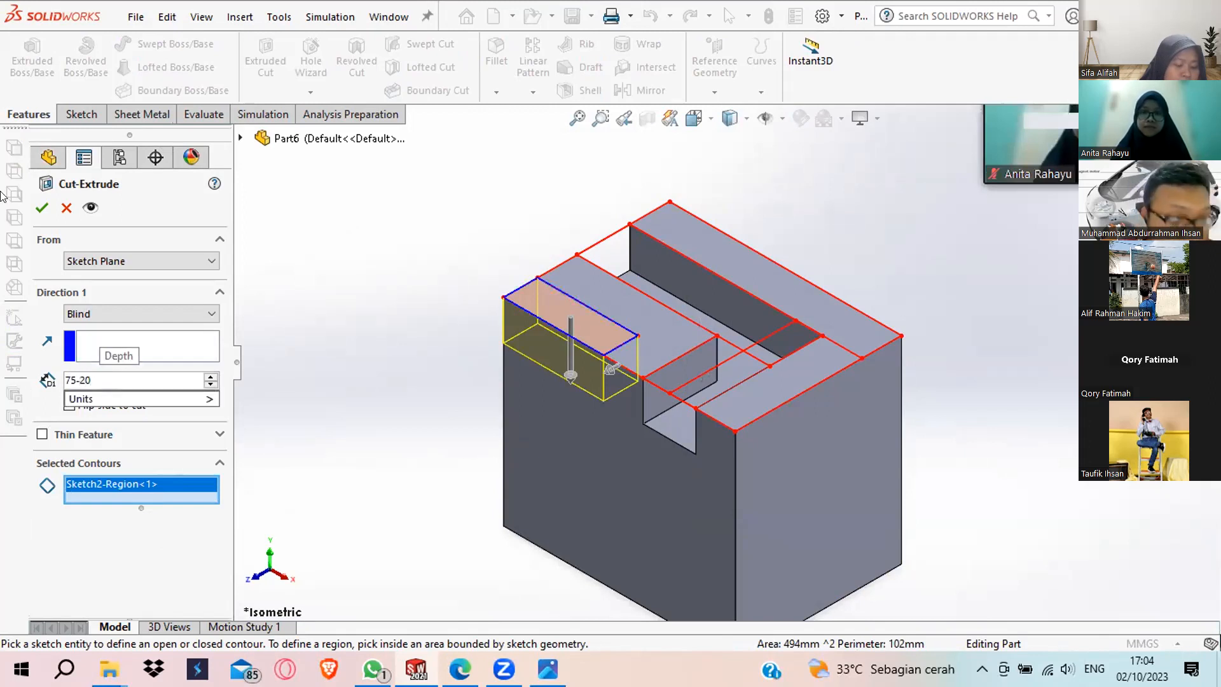
{"action": "key", "text": "Return"}
{"action": "left_click", "coordinate": [42, 209]}
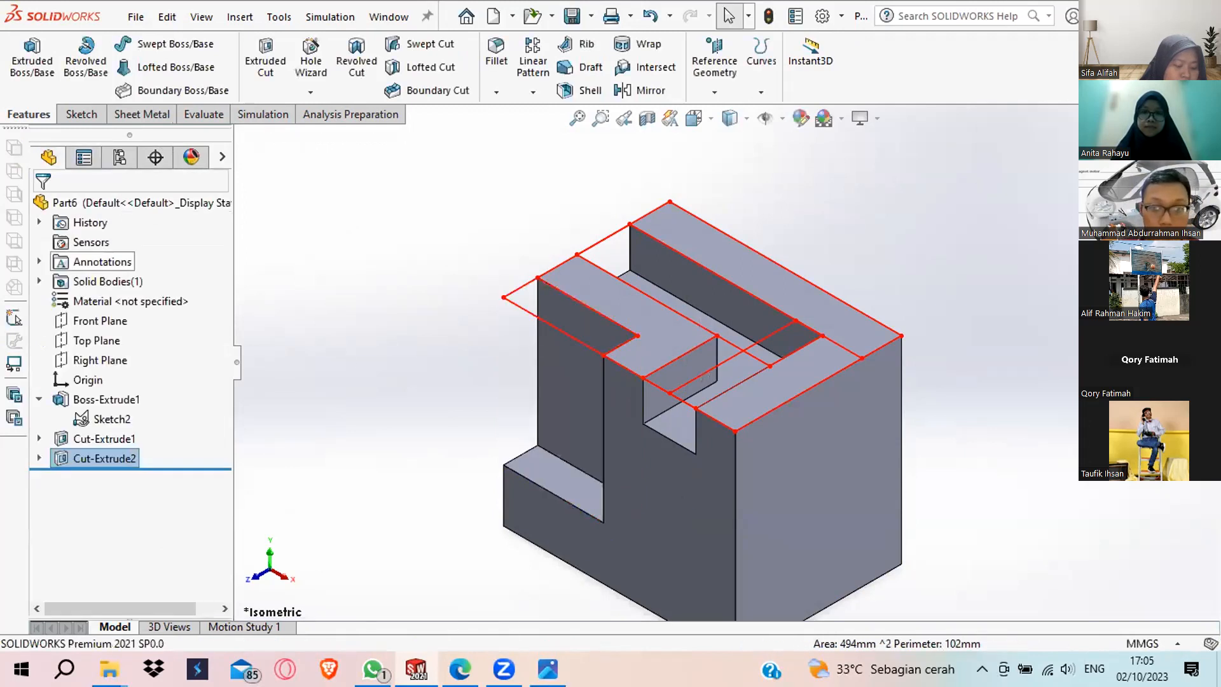
{"action": "key", "text": "alt+Tab"}
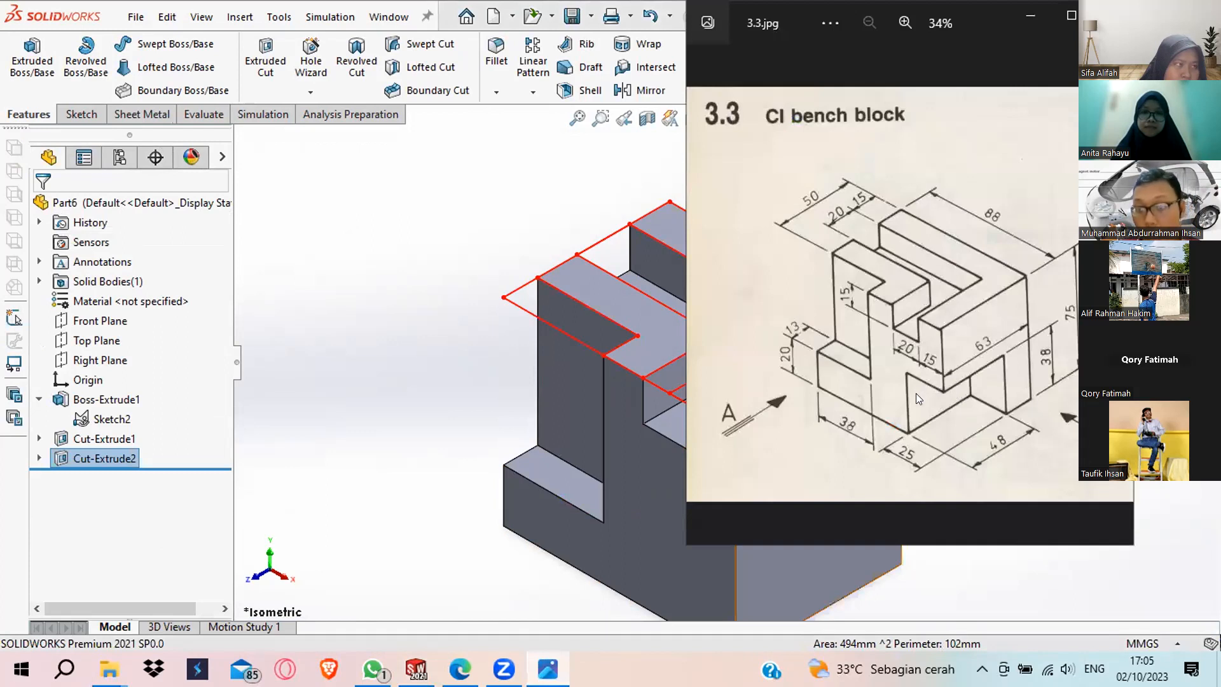
{"action": "left_click", "coordinate": [592, 434]}
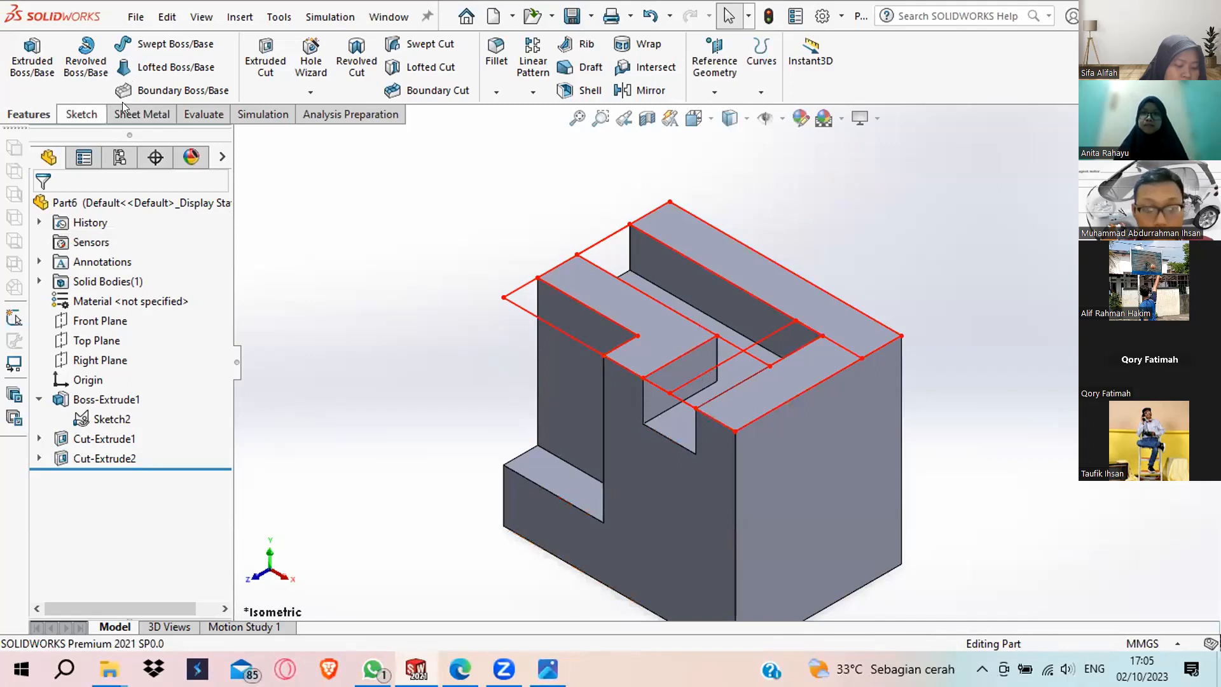
{"action": "left_click", "coordinate": [80, 114]}
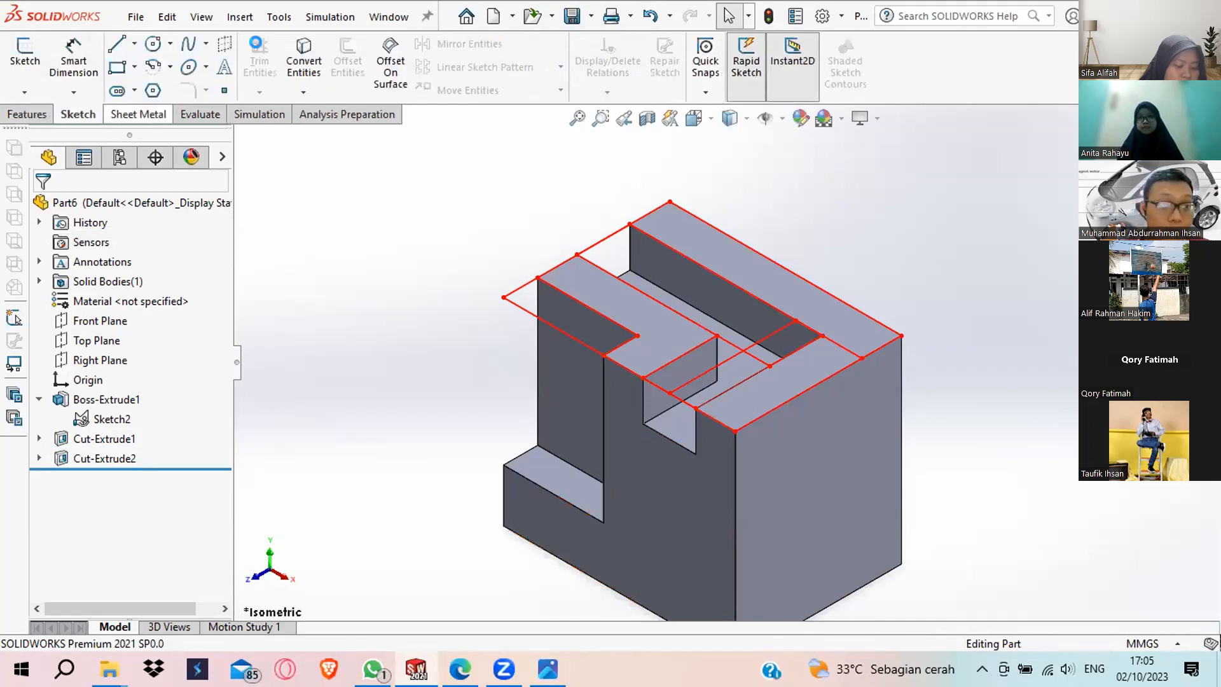
{"action": "left_click", "coordinate": [275, 47]}
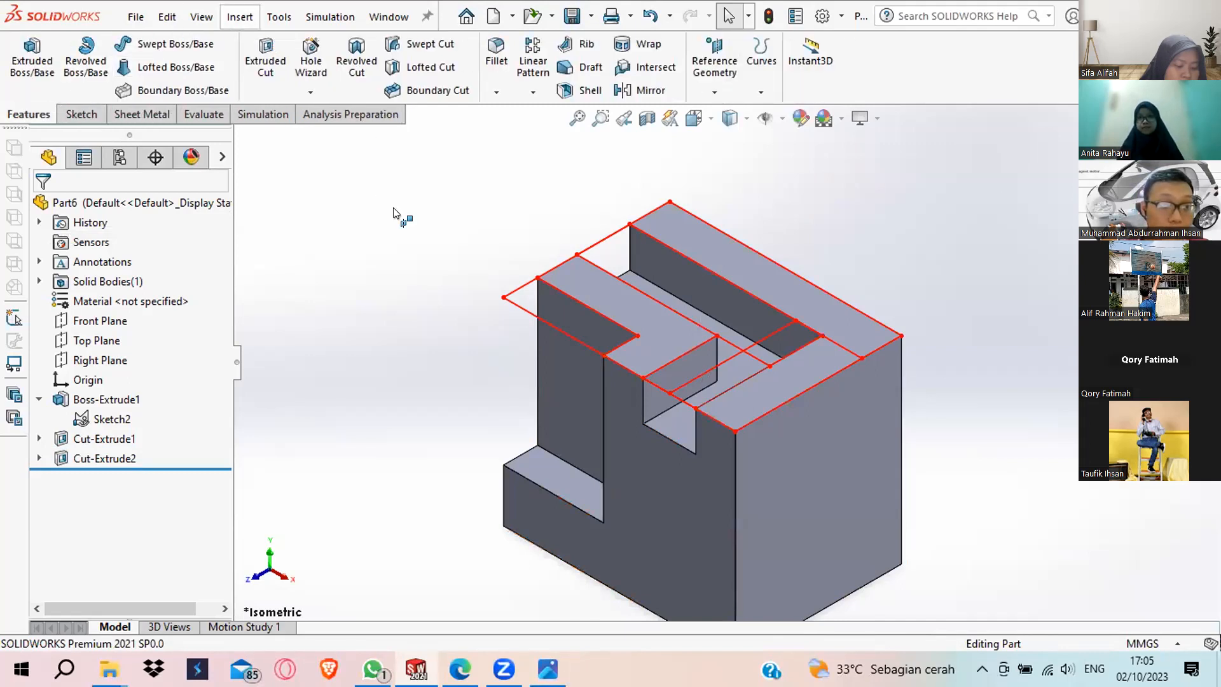
{"action": "left_click", "coordinate": [775, 406]}
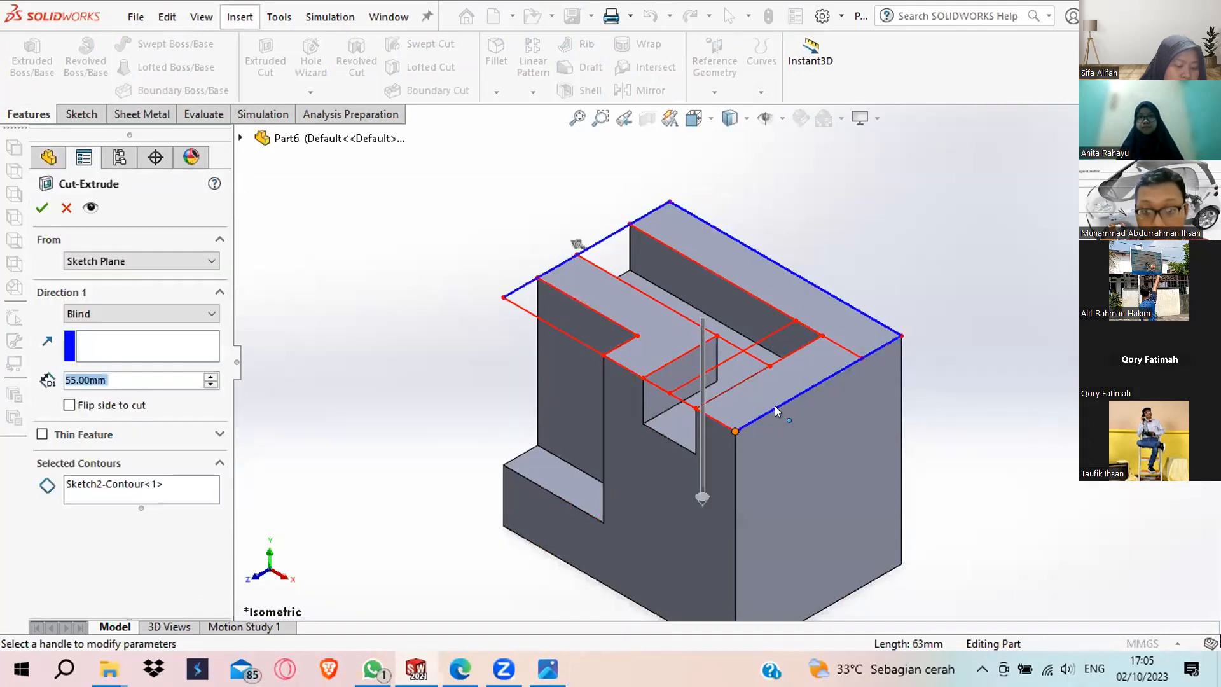
{"action": "left_click", "coordinate": [159, 259]}
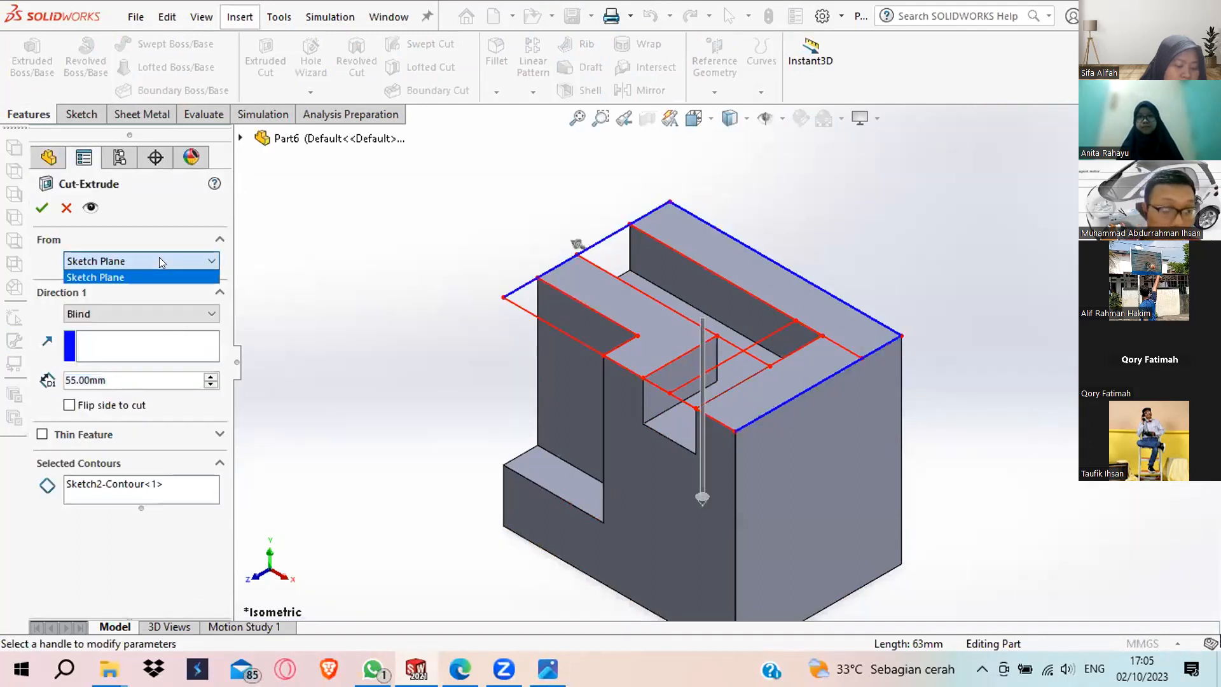
{"action": "left_click", "coordinate": [159, 257]}
{"action": "right_click", "coordinate": [120, 486]}
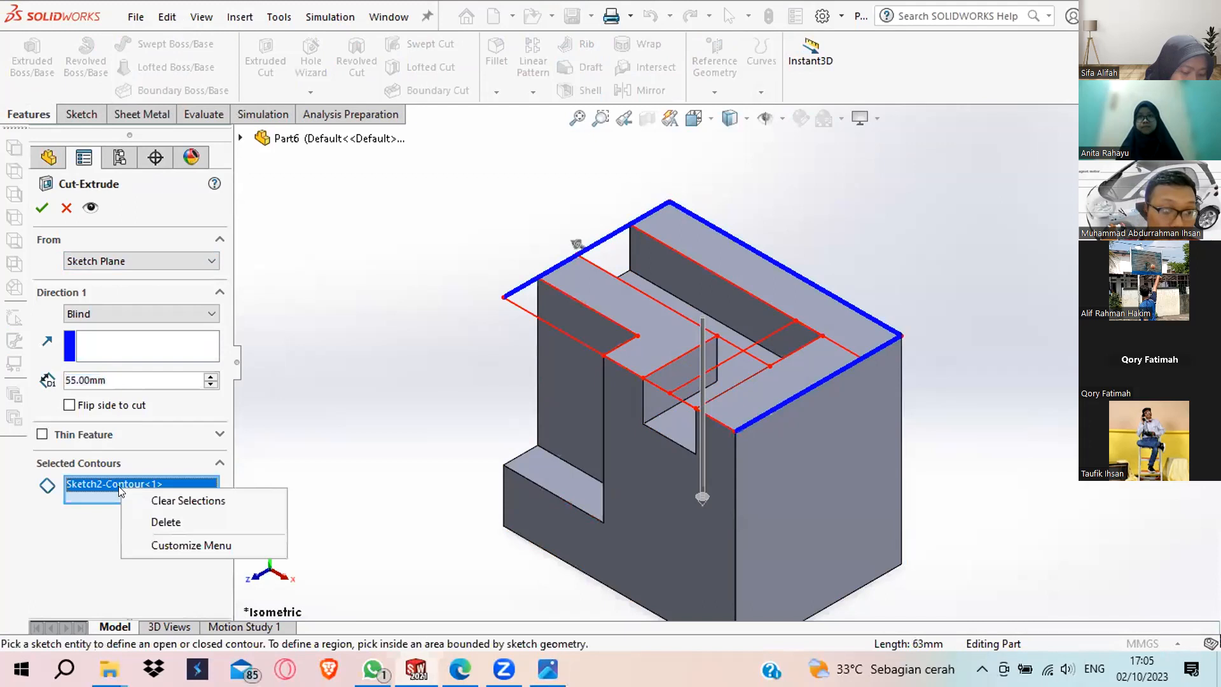
{"action": "left_click", "coordinate": [163, 502]}
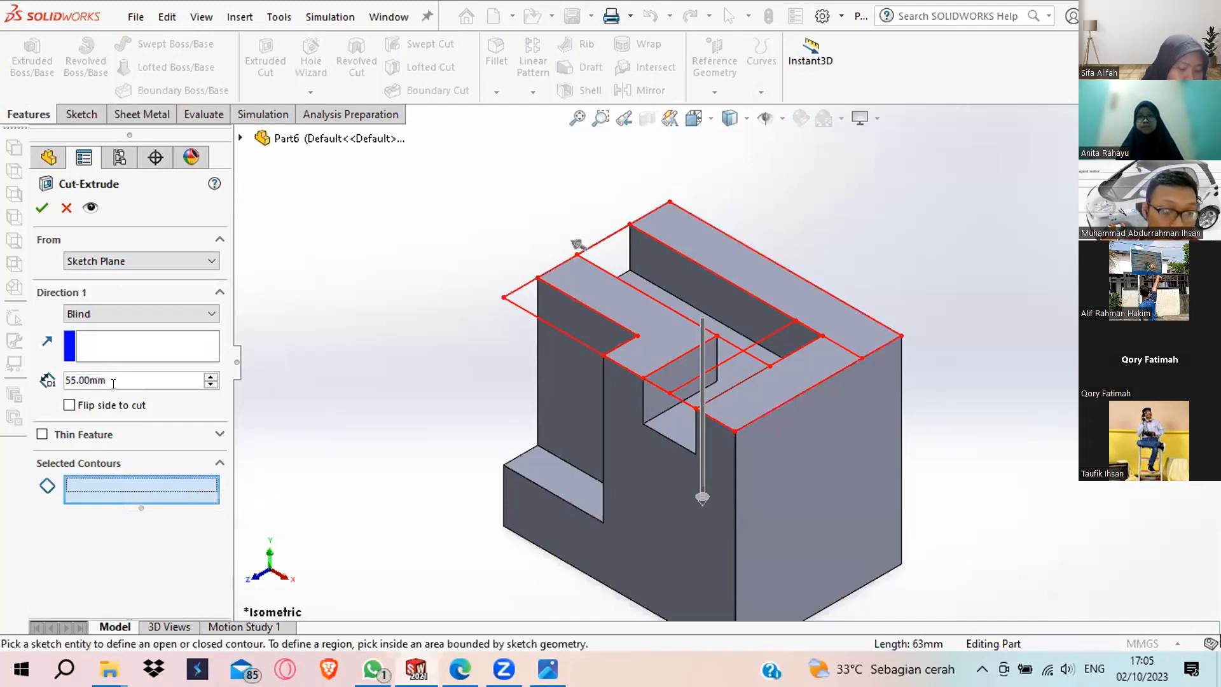
{"action": "left_click", "coordinate": [777, 385]}
{"action": "left_click", "coordinate": [784, 346]}
{"action": "left_click", "coordinate": [733, 367]}
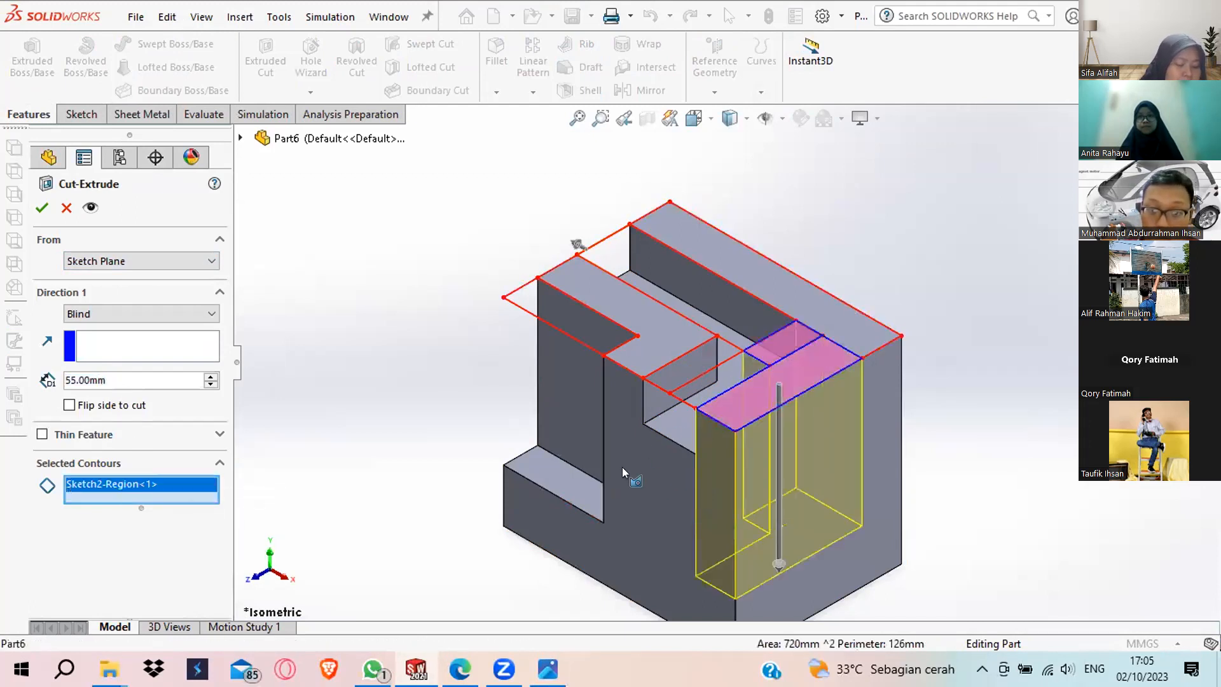
{"action": "key", "text": "Up"}
{"action": "key", "text": "Up"}
{"action": "key", "text": "Up"}
{"action": "key", "text": "Up"}
{"action": "key", "text": "Up"}
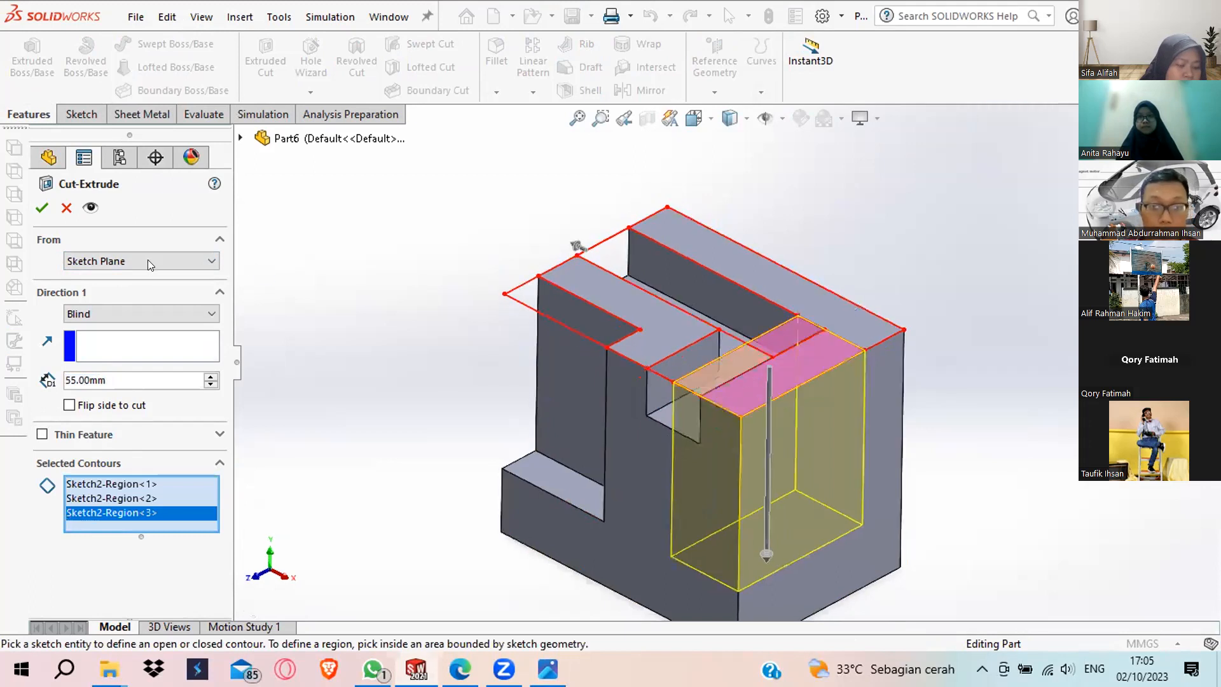
{"action": "key", "text": "Up"}
{"action": "key", "text": "Up"}
{"action": "key", "text": "Up"}
{"action": "key", "text": "Up"}
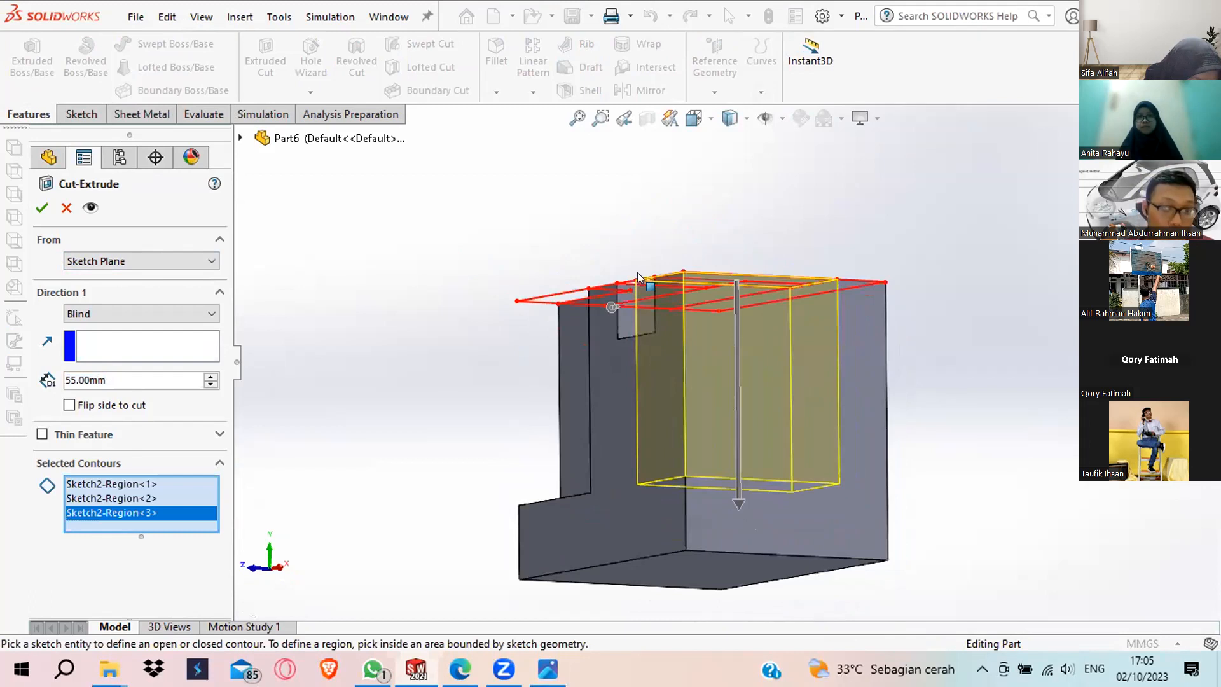
{"action": "key", "text": "Return"}
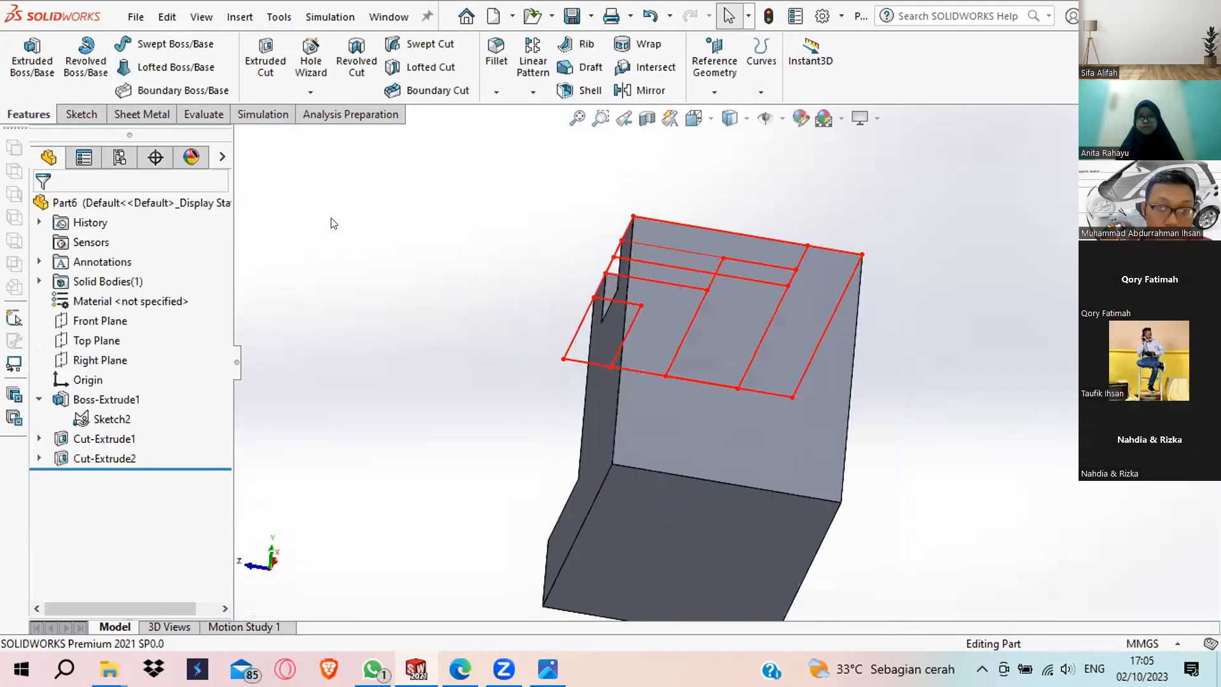
{"action": "key", "text": "ctrl+7"}
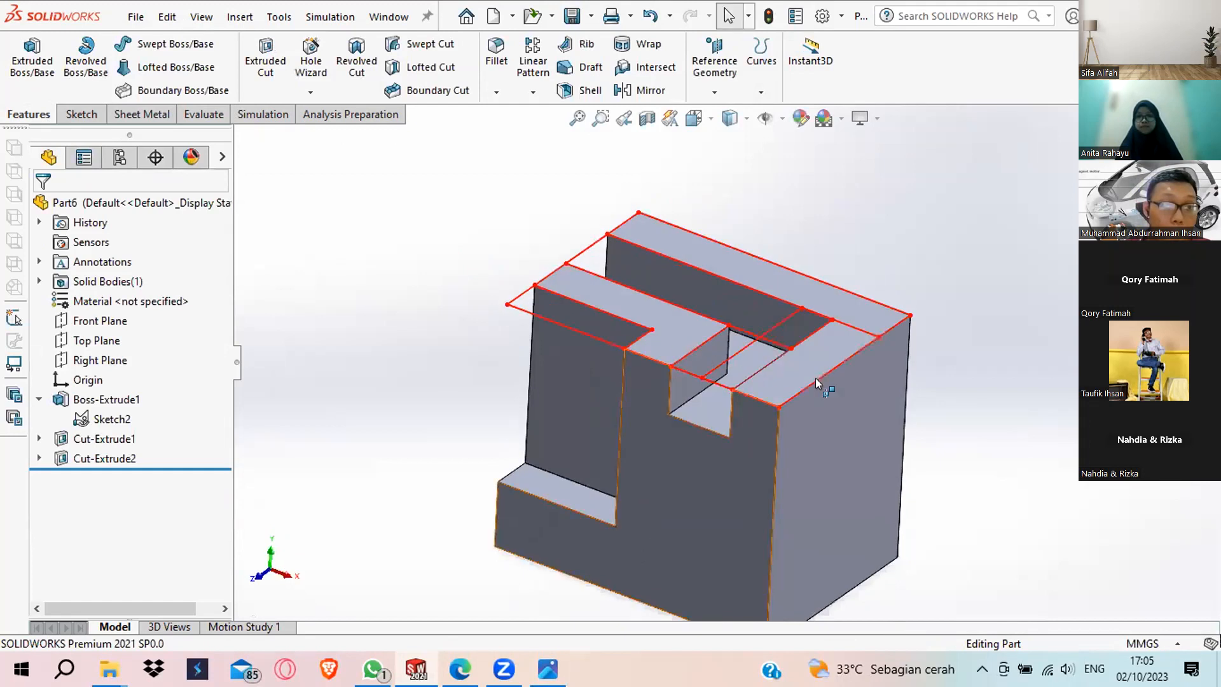
{"action": "left_click", "coordinate": [33, 59]}
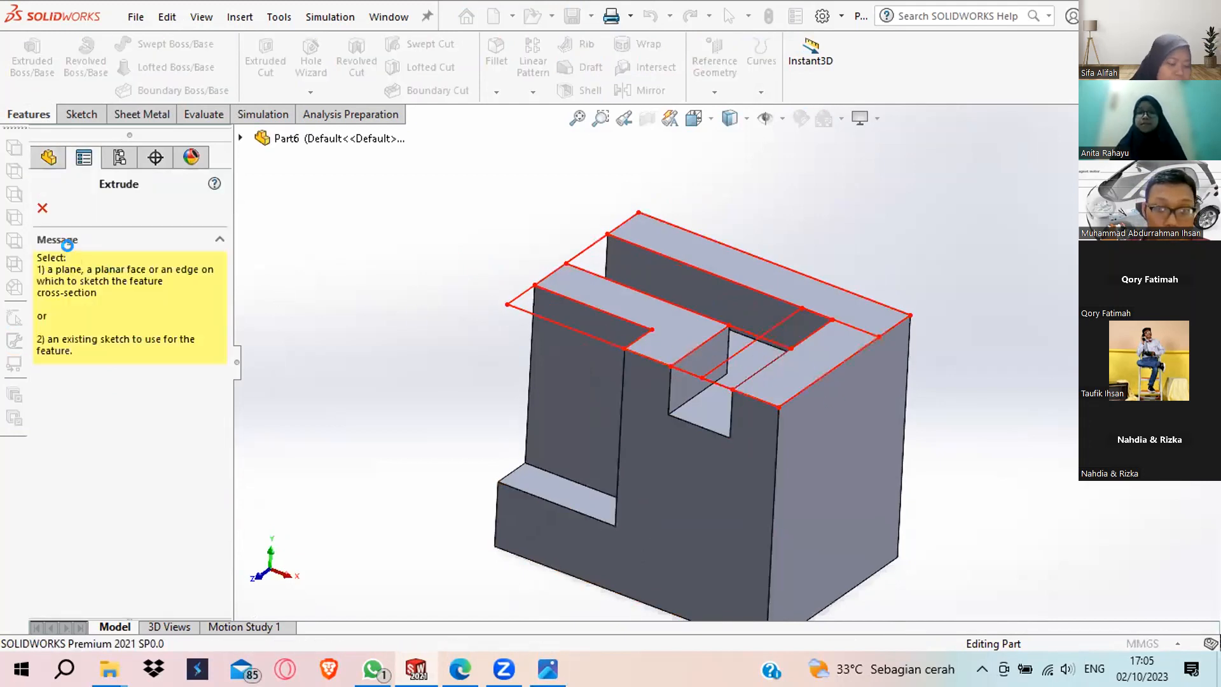
{"action": "left_click", "coordinate": [108, 266]}
{"action": "left_click", "coordinate": [111, 275]}
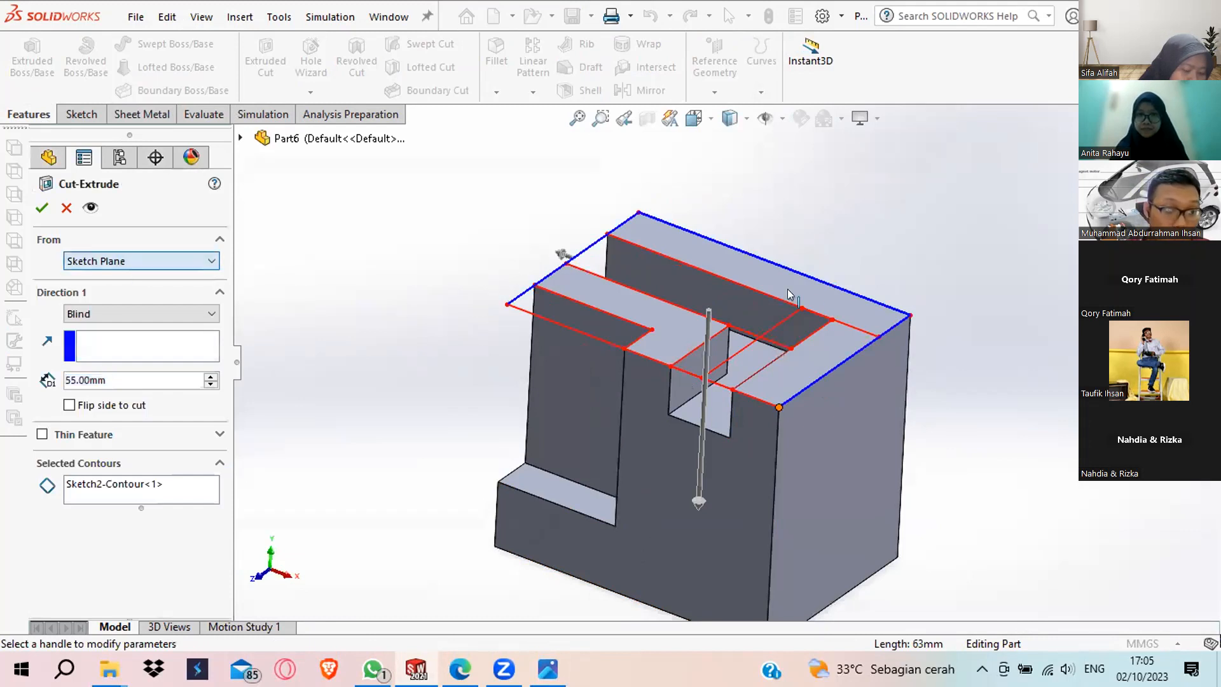
{"action": "key", "text": "Return"}
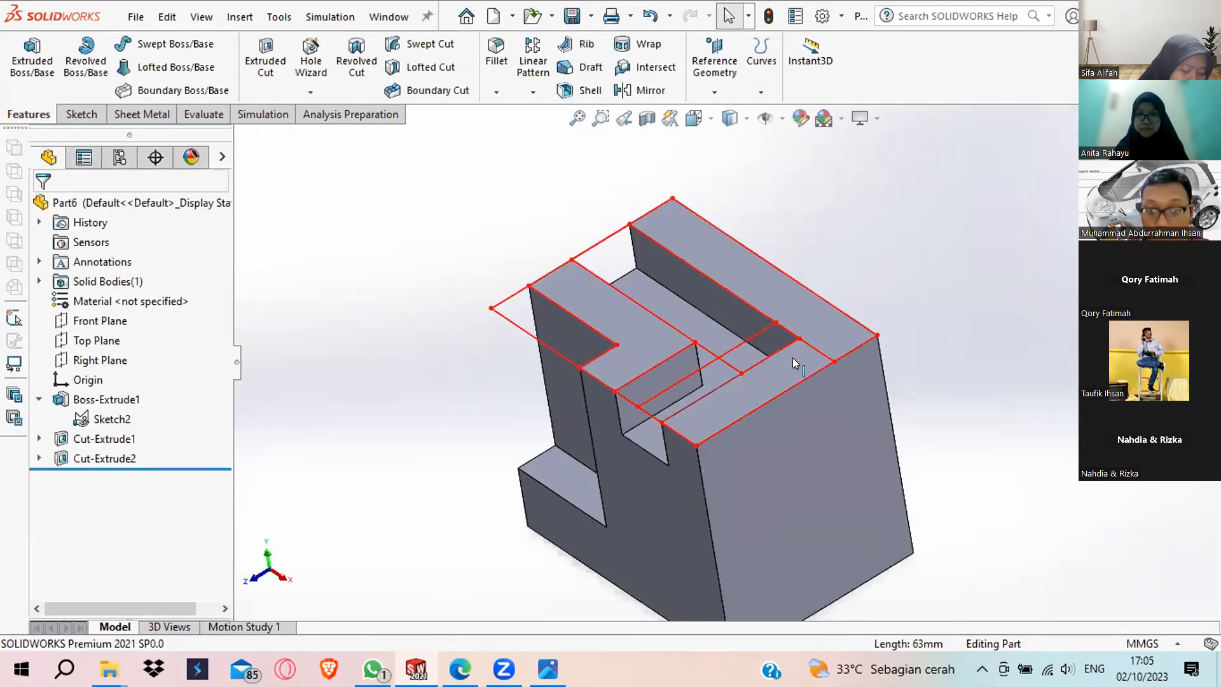
Start an Extruded Cut from the shown top sketch, make it begin at the block's bottom face, and clear the initially picked contour.
{"action": "left_click", "coordinate": [67, 113]}
{"action": "left_click", "coordinate": [3, 113]}
{"action": "left_click", "coordinate": [269, 61]}
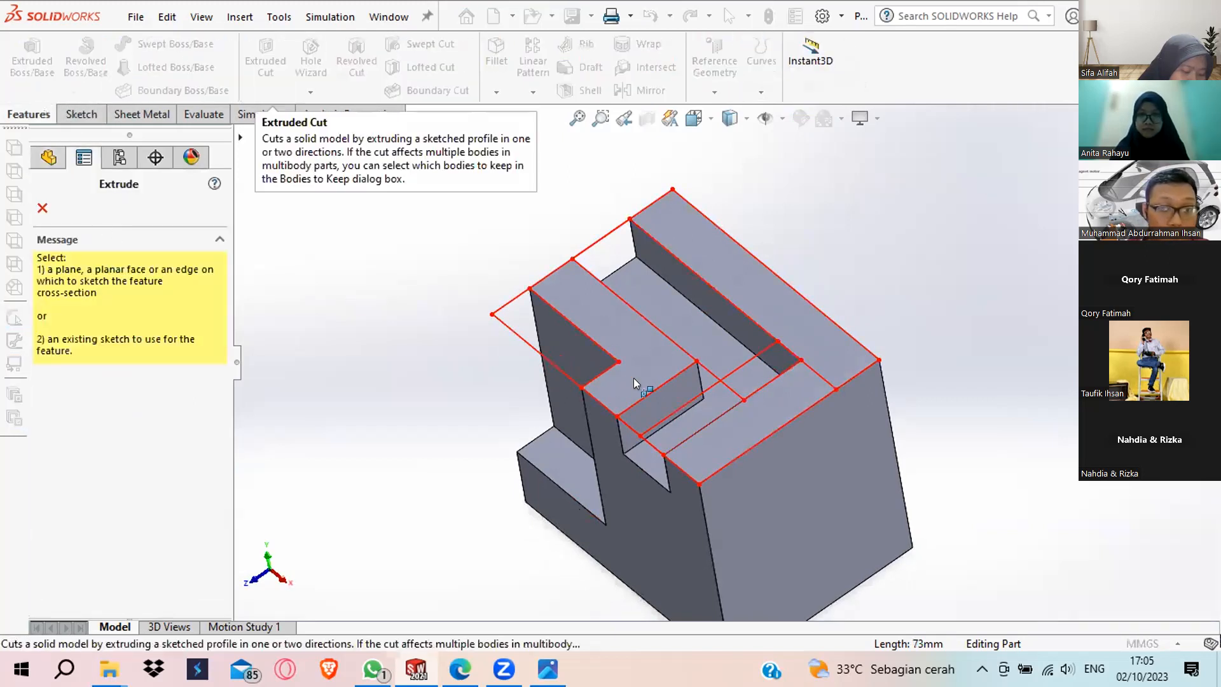
{"action": "left_click", "coordinate": [684, 405]}
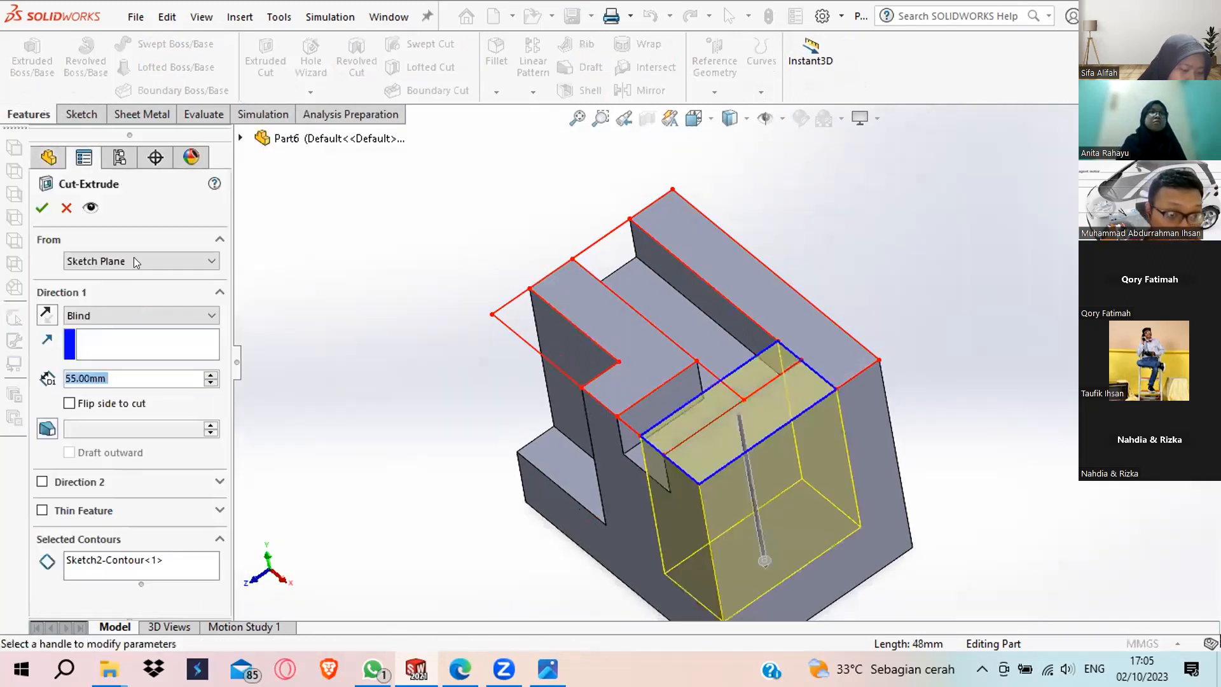
{"action": "left_click", "coordinate": [134, 257]}
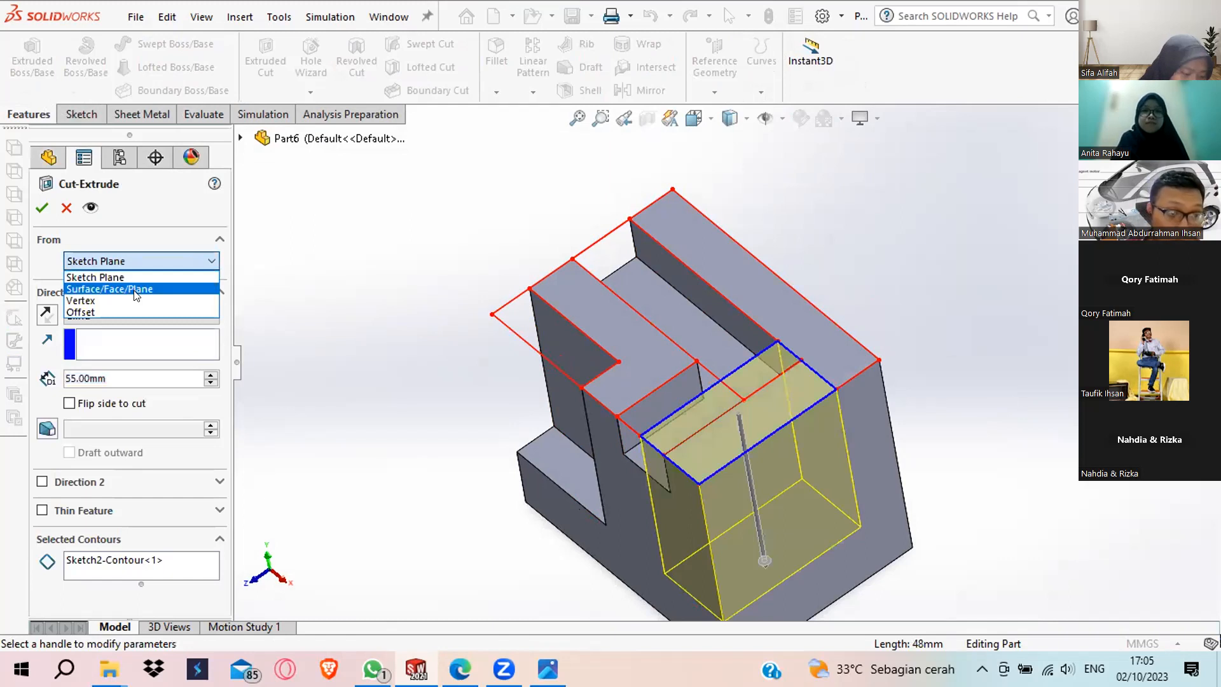
{"action": "left_click", "coordinate": [134, 287]}
{"action": "middle_click_drag", "start_coordinate": [543, 378], "coordinate": [236, 372]}
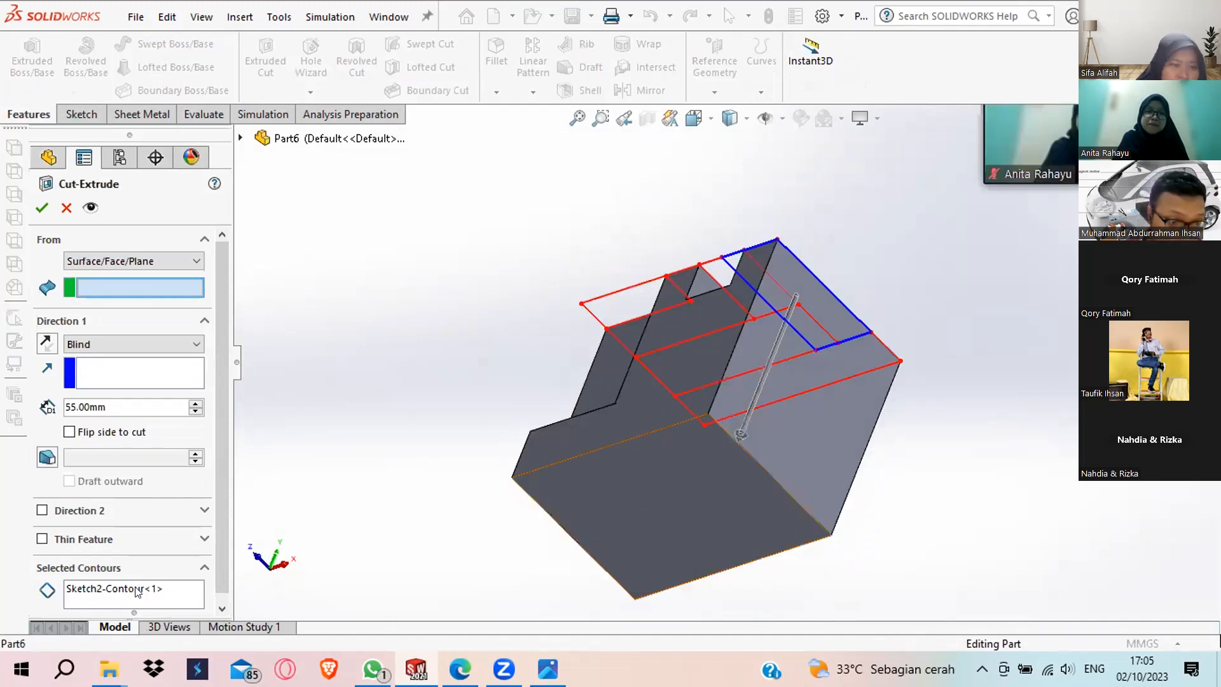
{"action": "right_click", "coordinate": [136, 589]}
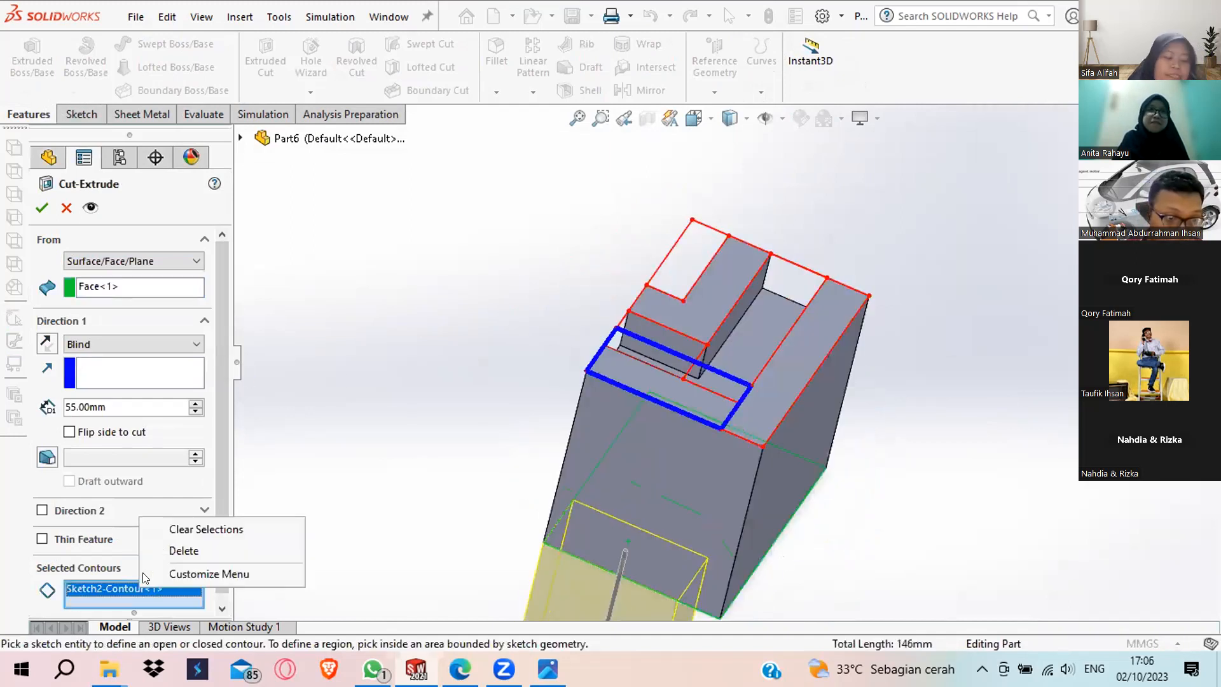
{"action": "left_click", "coordinate": [191, 529]}
Cut the three adjoining regions at the front corner upward from the bottom face to a blind depth of 38 mm.
{"action": "middle_click_drag", "start_coordinate": [694, 401], "coordinate": [777, 249]}
{"action": "key", "text": "ctrl+7"}
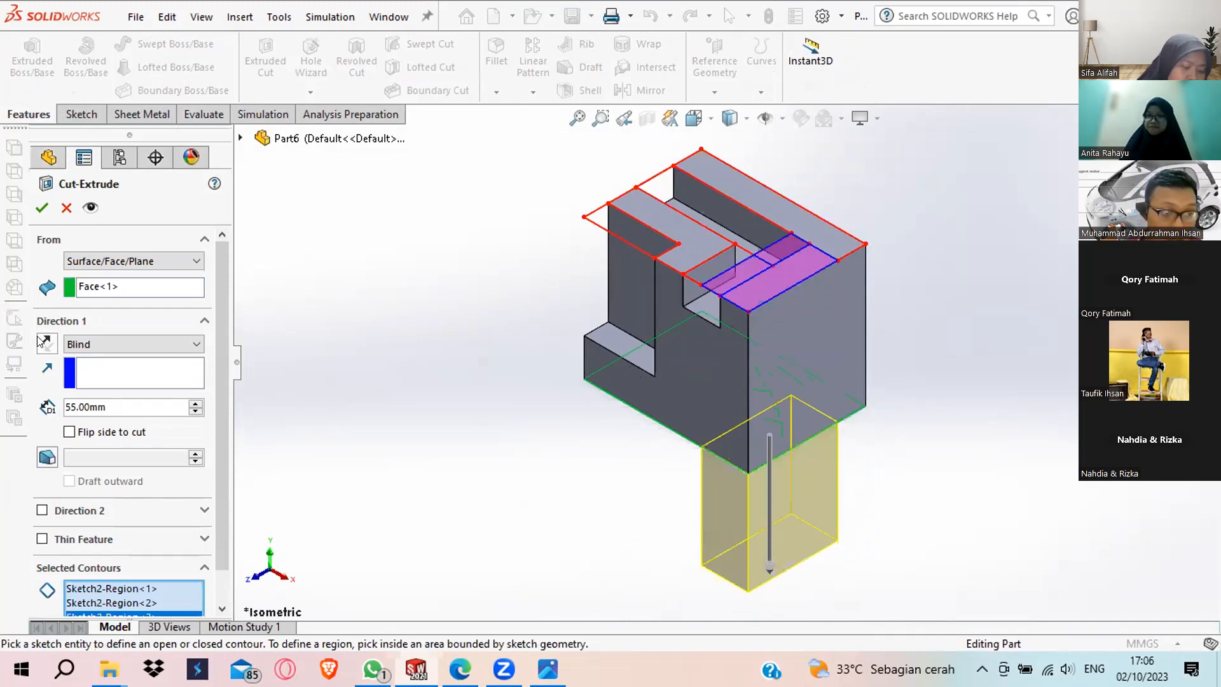
{"action": "left_click", "coordinate": [43, 342]}
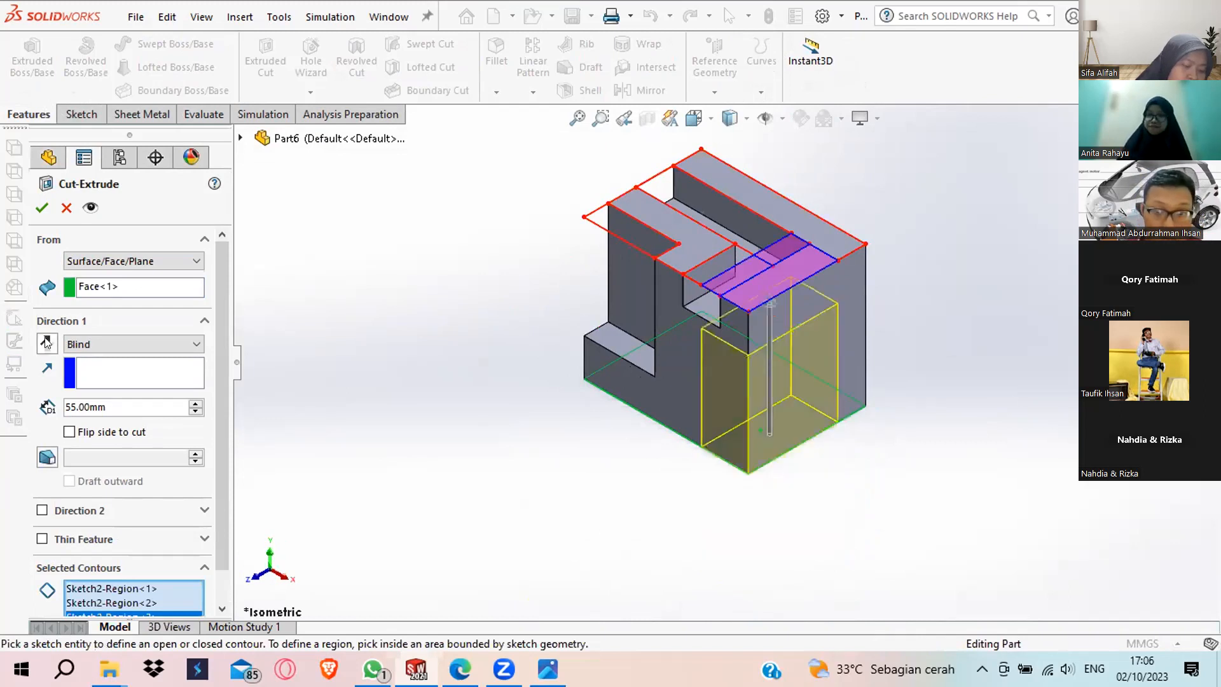
{"action": "left_click", "coordinate": [549, 669]}
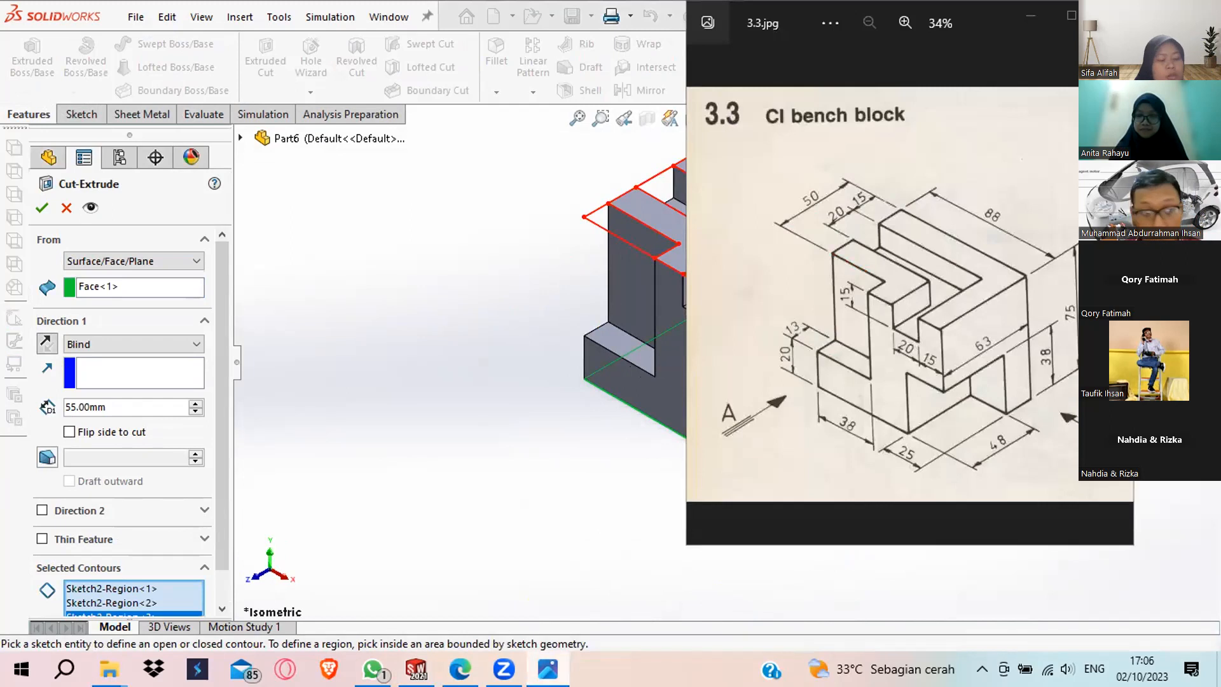
{"action": "left_click", "coordinate": [549, 670]}
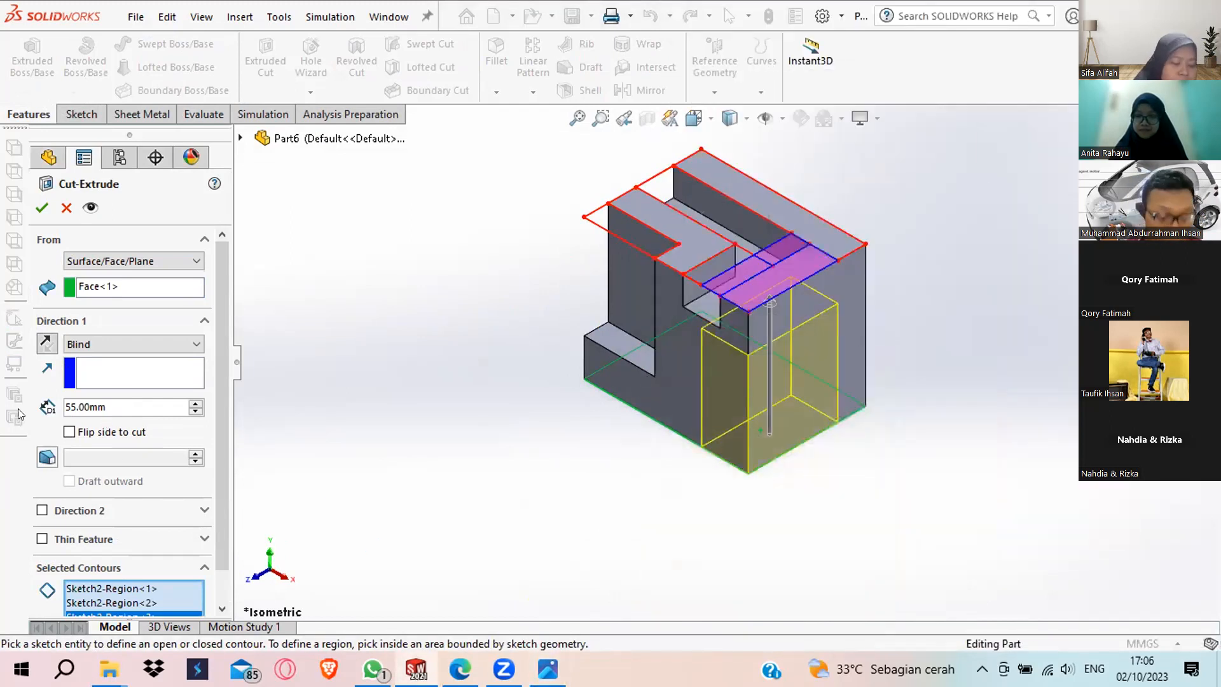
{"action": "type", "text": "38"}
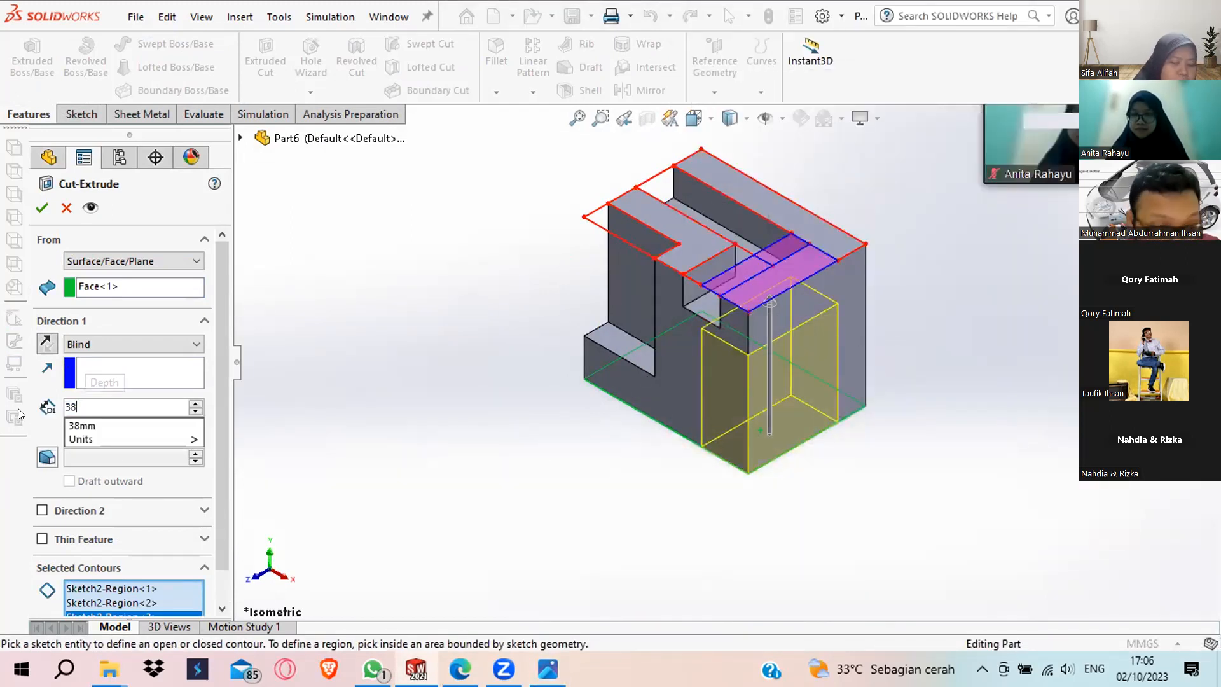
{"action": "key", "text": "Return"}
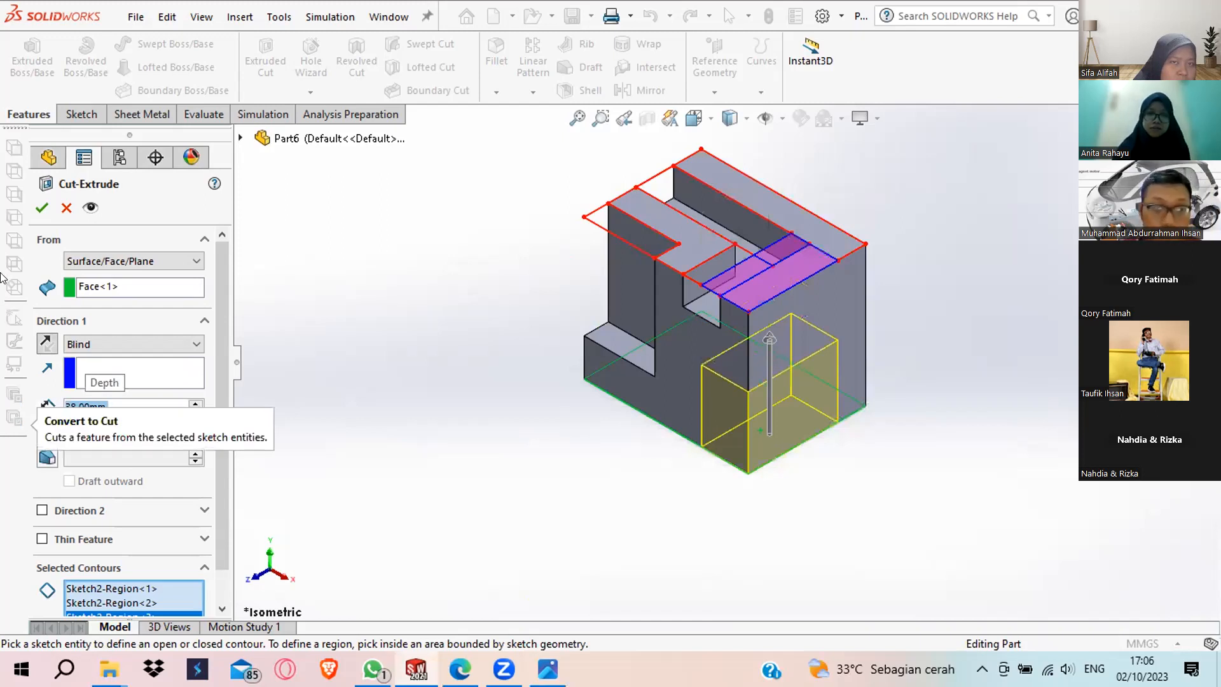
{"action": "left_click", "coordinate": [42, 208]}
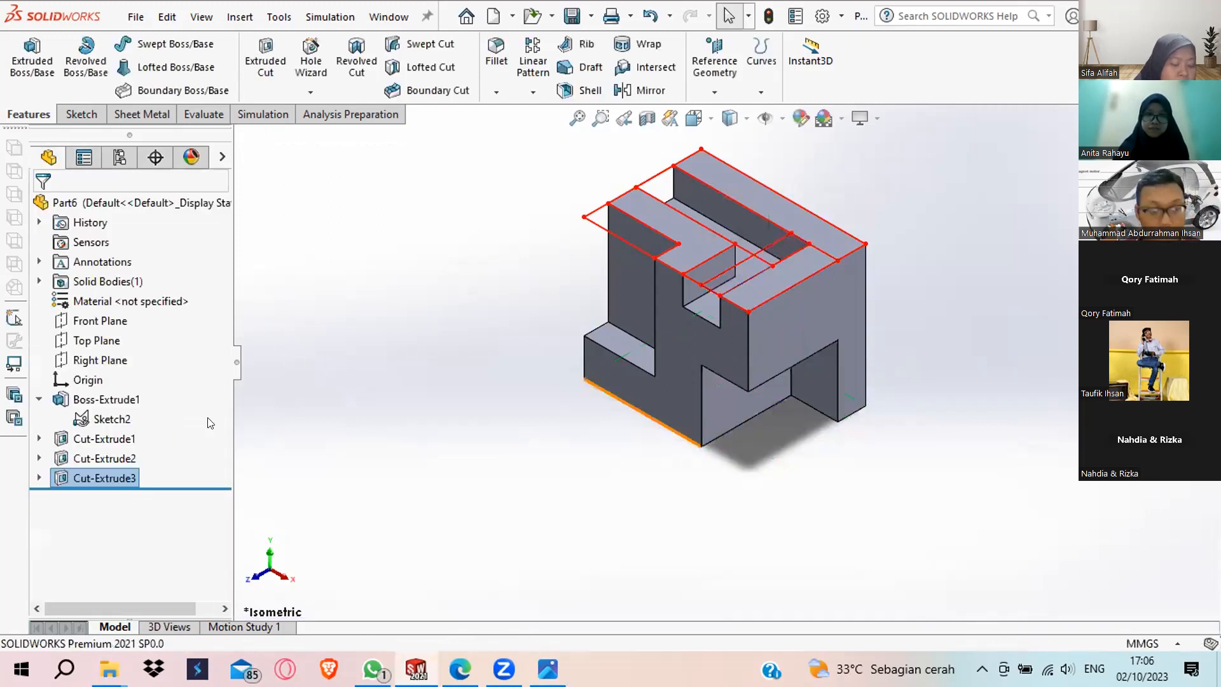
Hide the profile sketch shown on the block's top face.
{"action": "scroll", "coordinate": [629, 207], "scroll_direction": "up", "scroll_amount": 3}
{"action": "scroll", "coordinate": [621, 201], "scroll_direction": "down", "scroll_amount": 3}
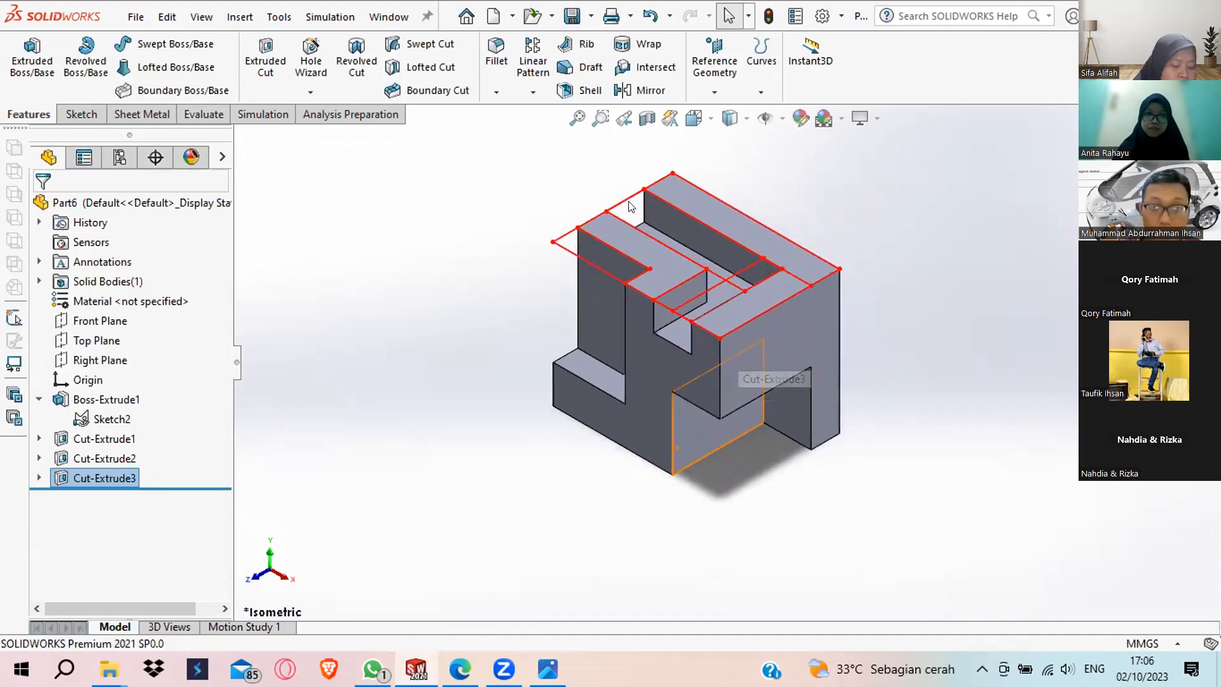
{"action": "right_click", "coordinate": [622, 204]}
{"action": "left_click", "coordinate": [665, 177]}
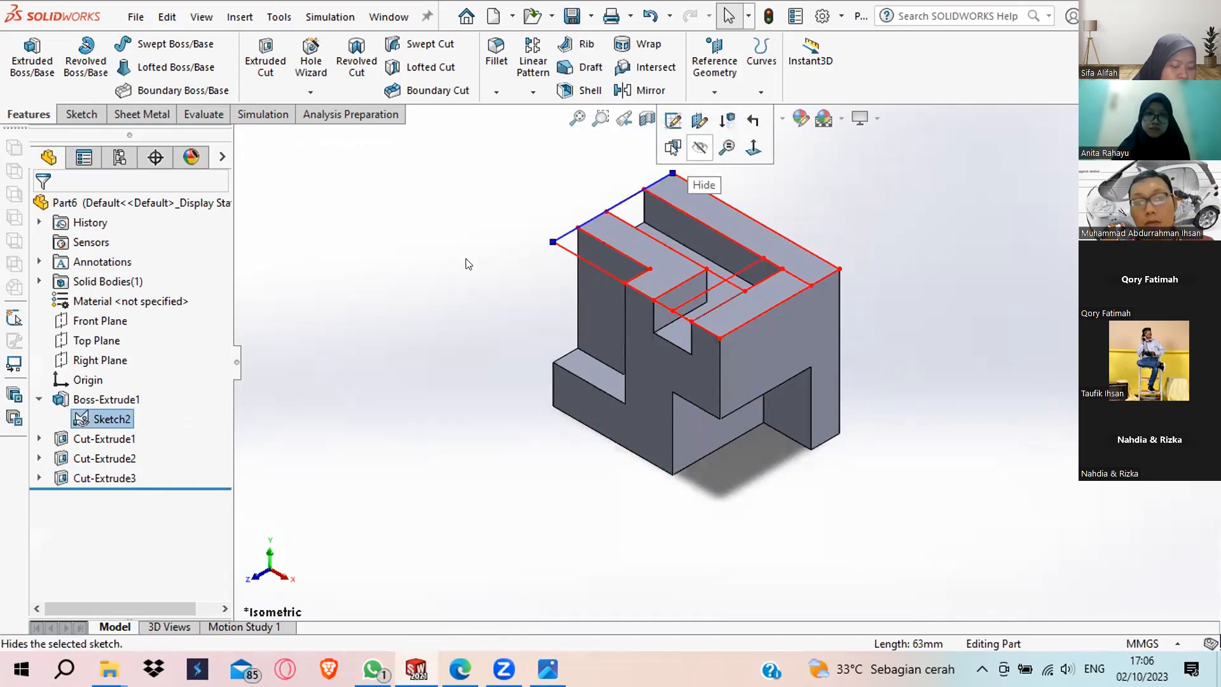
{"action": "left_click", "coordinate": [700, 147]}
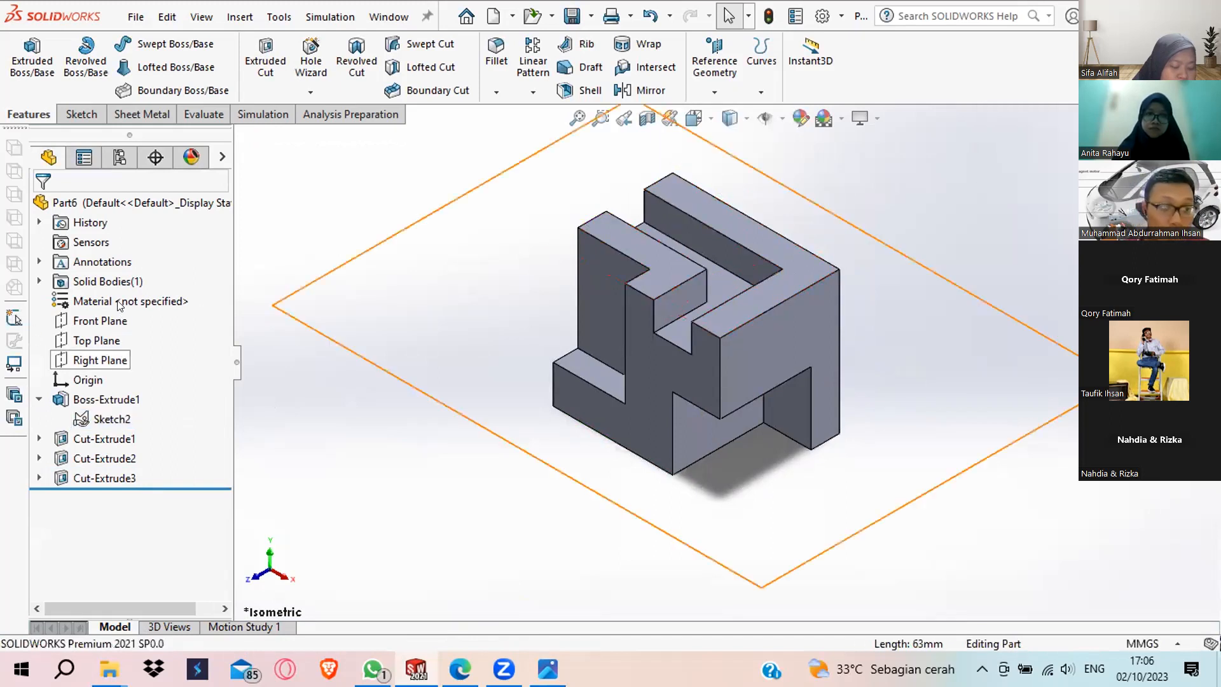
Assign the Cast Alloy Steel material to the block.
{"action": "left_click", "coordinate": [119, 300]}
{"action": "right_click", "coordinate": [119, 301]}
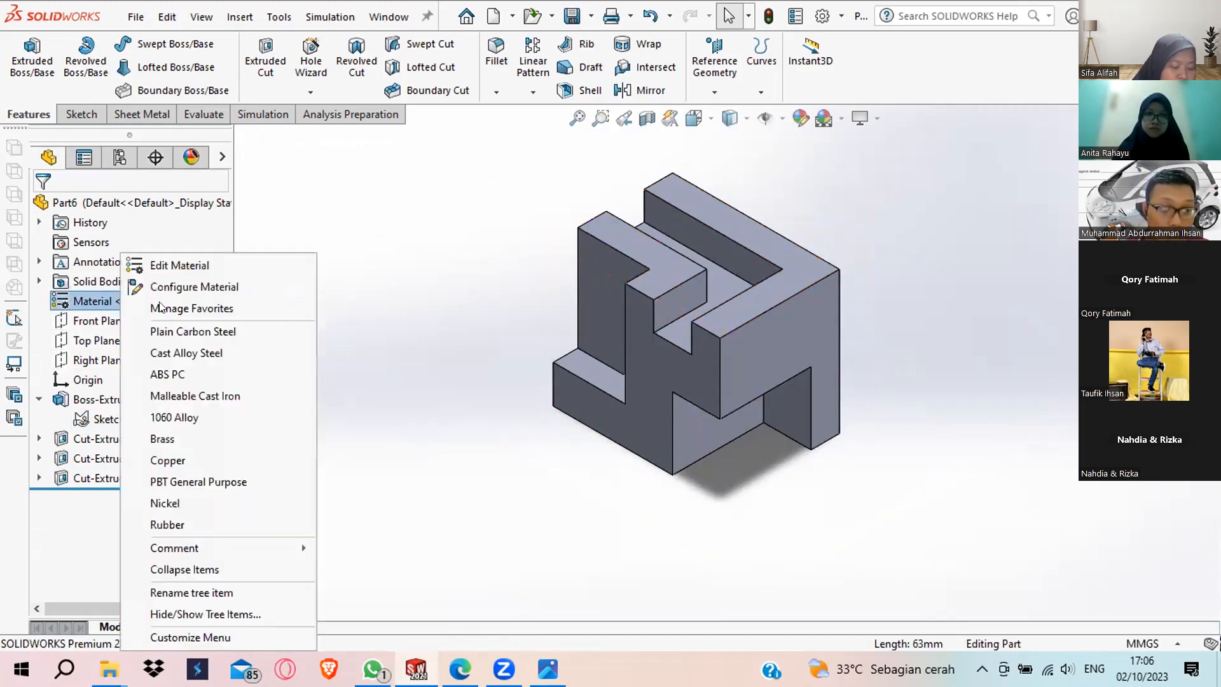
{"action": "left_click", "coordinate": [230, 355]}
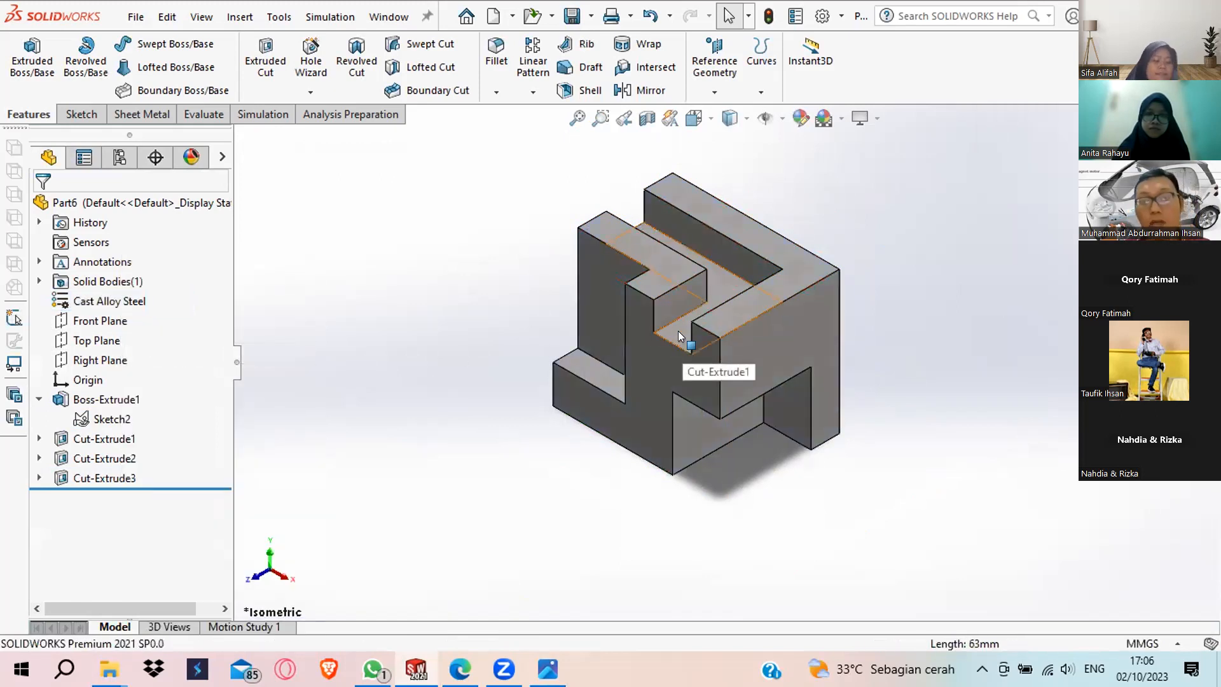
Evaluate the mass properties of the whole block, close the report, and switch to the Photos window.
{"action": "scroll", "coordinate": [723, 352], "scroll_direction": "up", "scroll_amount": 3}
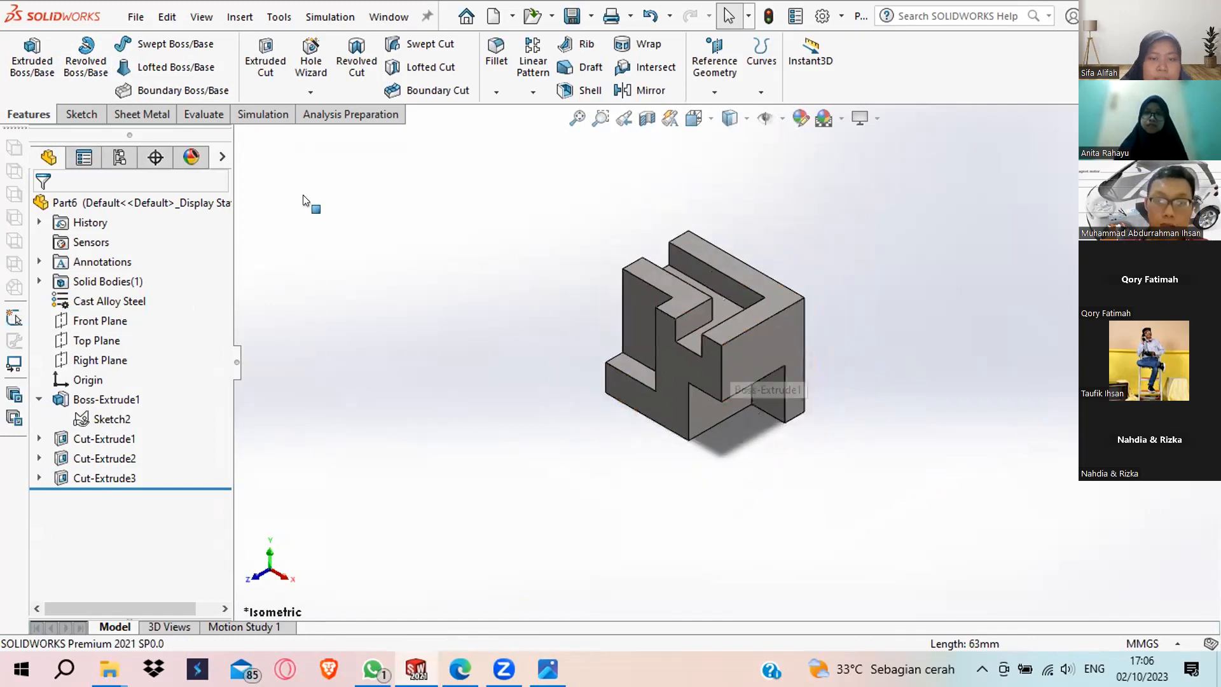
{"action": "left_click", "coordinate": [207, 118]}
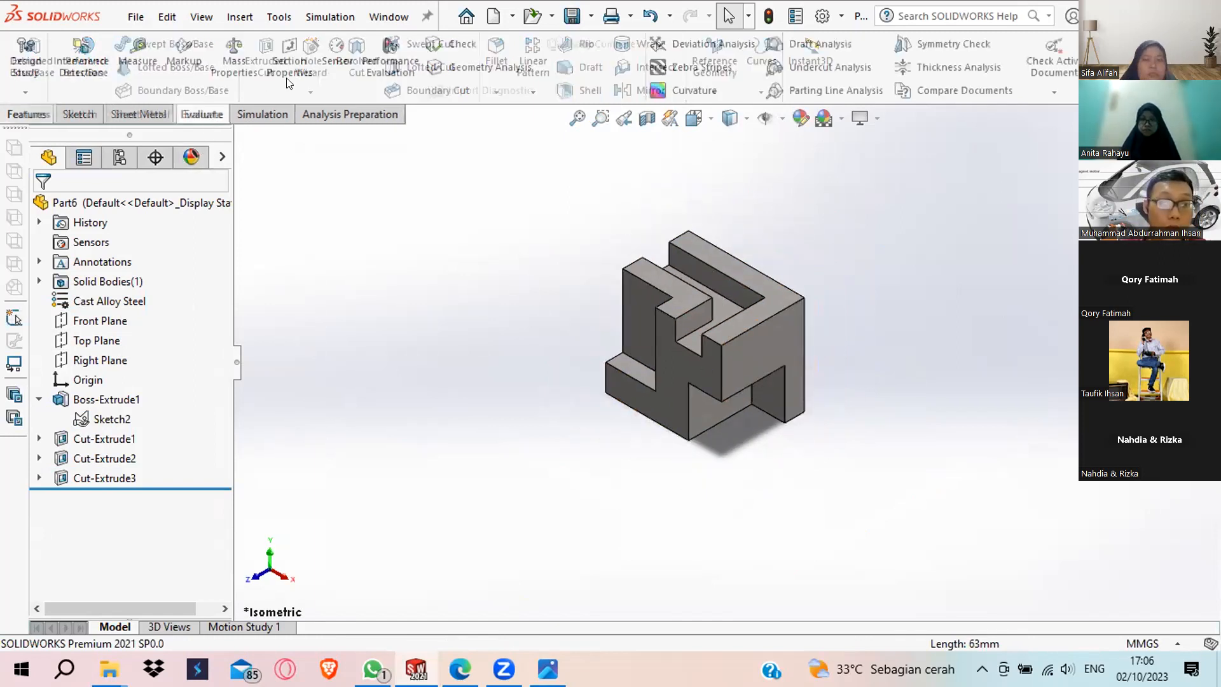
{"action": "left_click", "coordinate": [230, 48]}
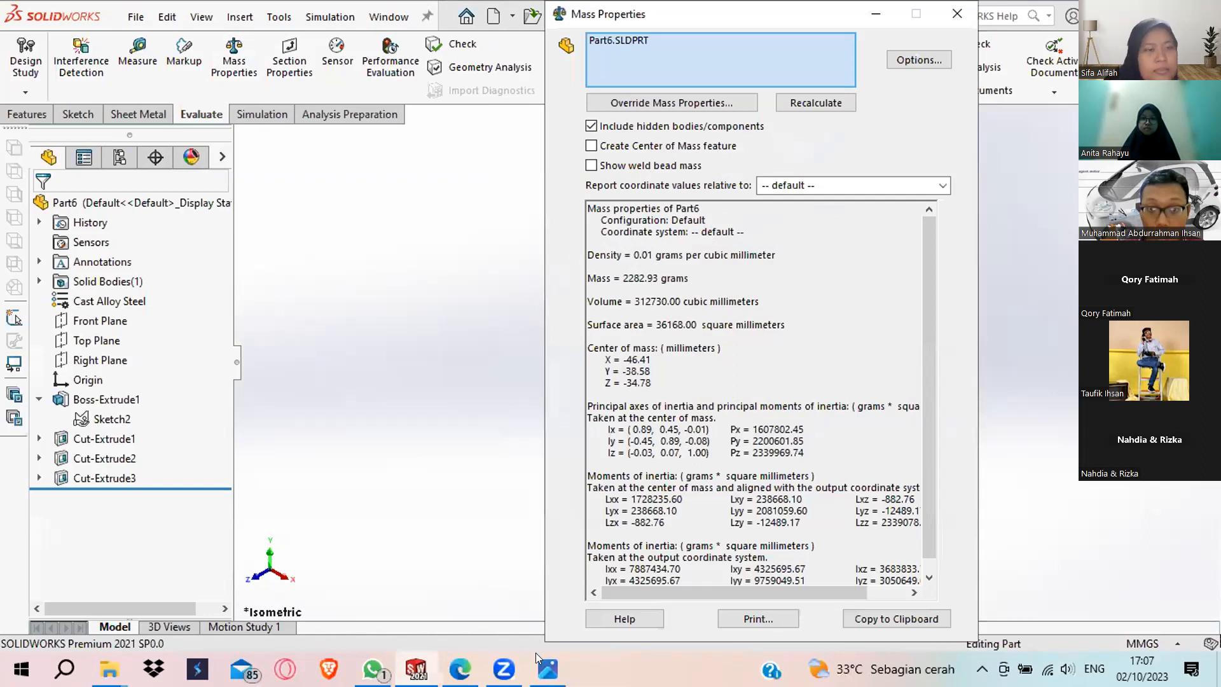
{"action": "left_click", "coordinate": [957, 13]}
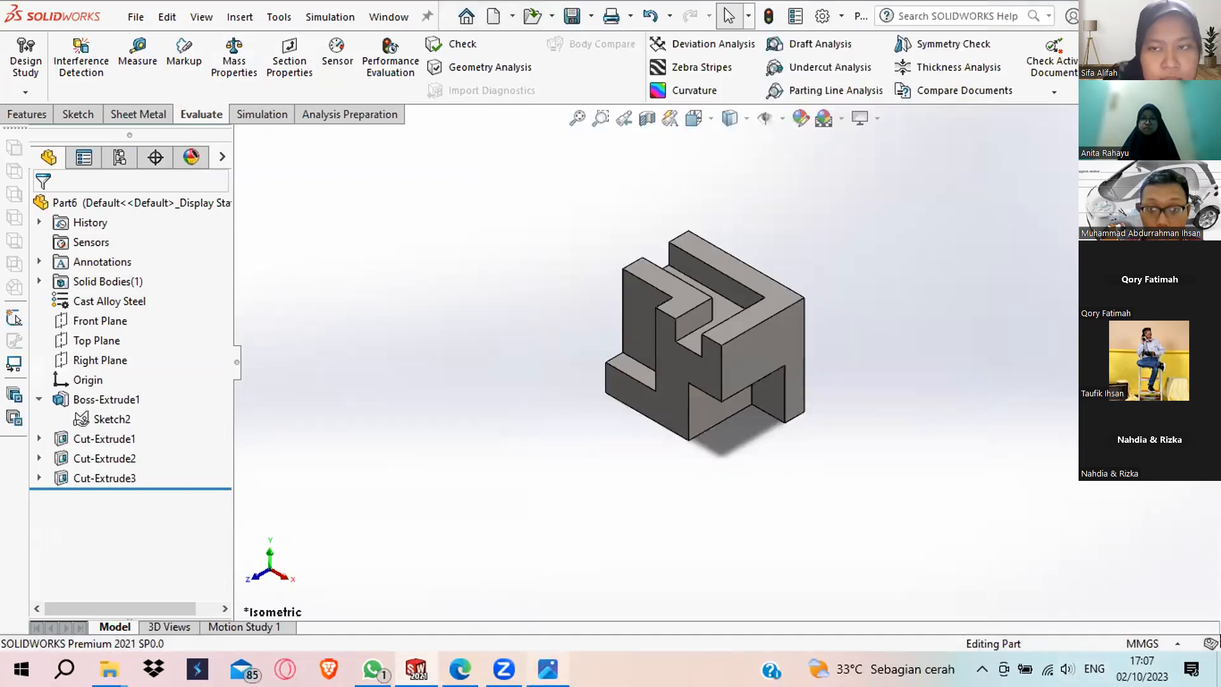
{"action": "left_click", "coordinate": [547, 669]}
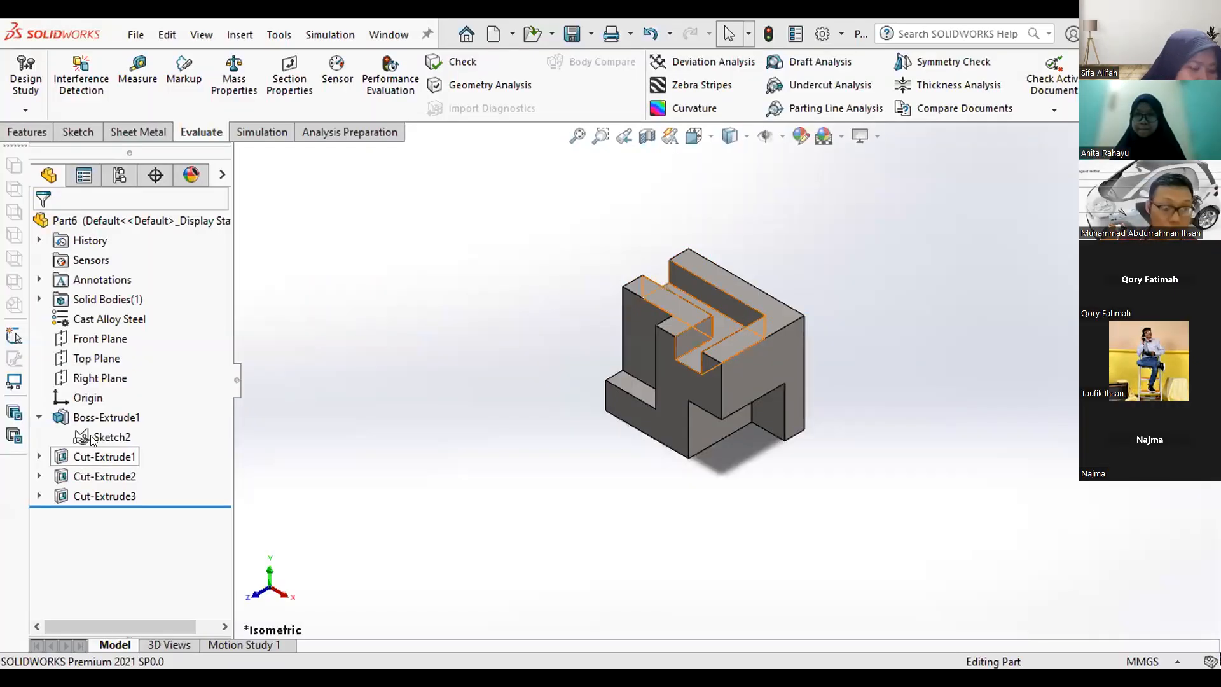
Open the base extrusion's definition to review its selected sketch contours, and leave it without making changes.
{"action": "right_click", "coordinate": [101, 423]}
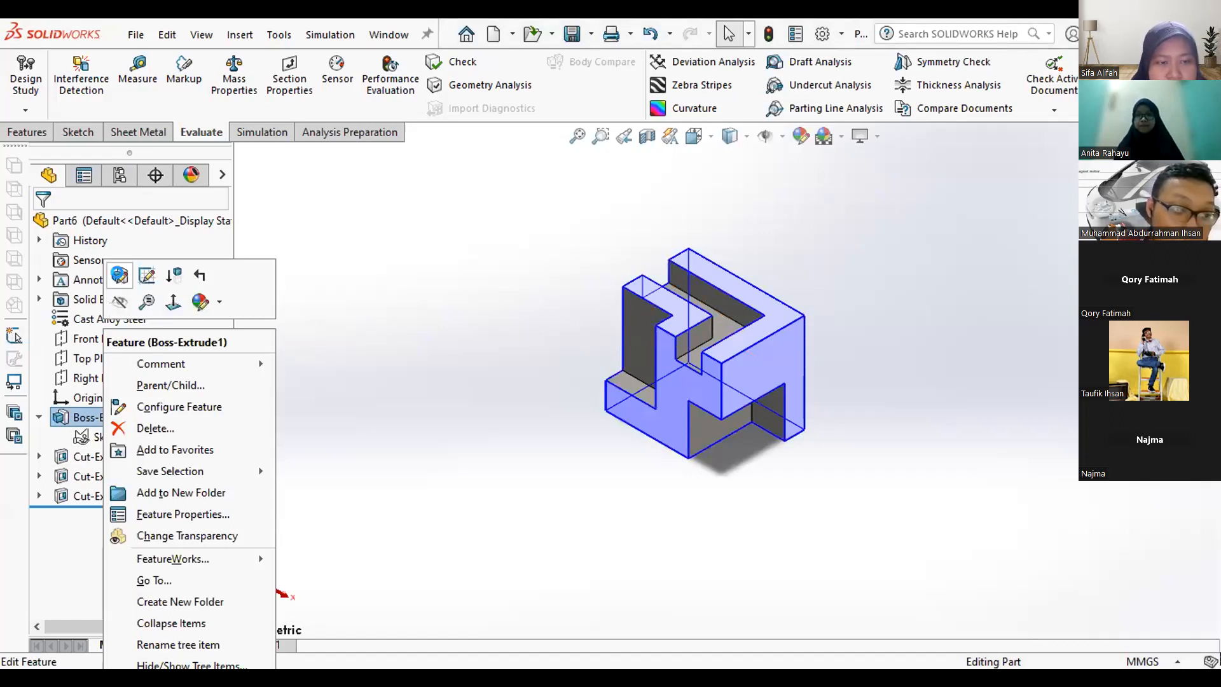
{"action": "left_click", "coordinate": [120, 278]}
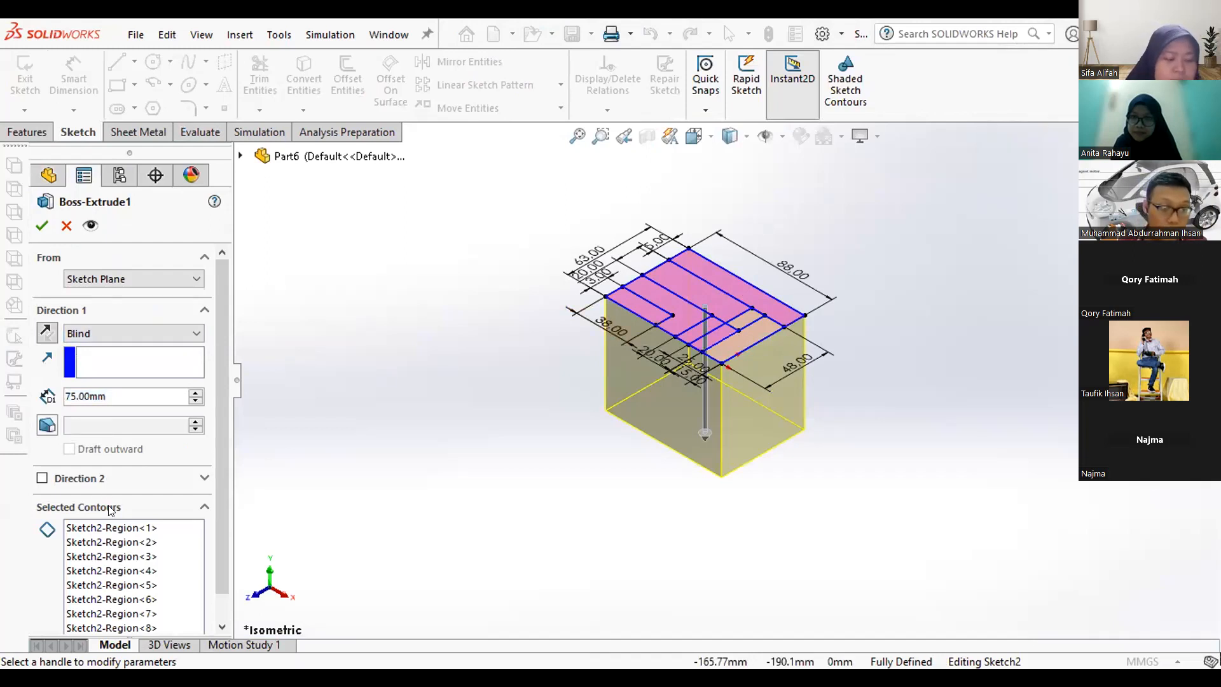
{"action": "left_click", "coordinate": [119, 528]}
{"action": "left_click", "coordinate": [121, 542]}
{"action": "left_click", "coordinate": [127, 557]}
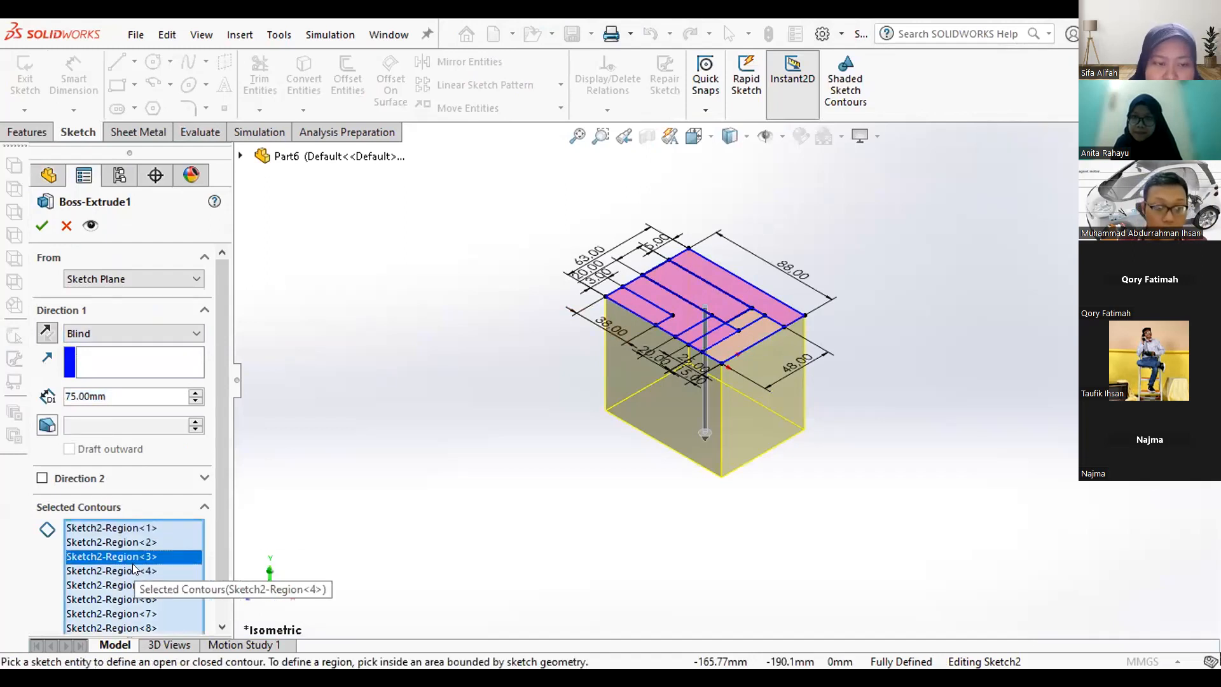
{"action": "left_click", "coordinate": [133, 583]}
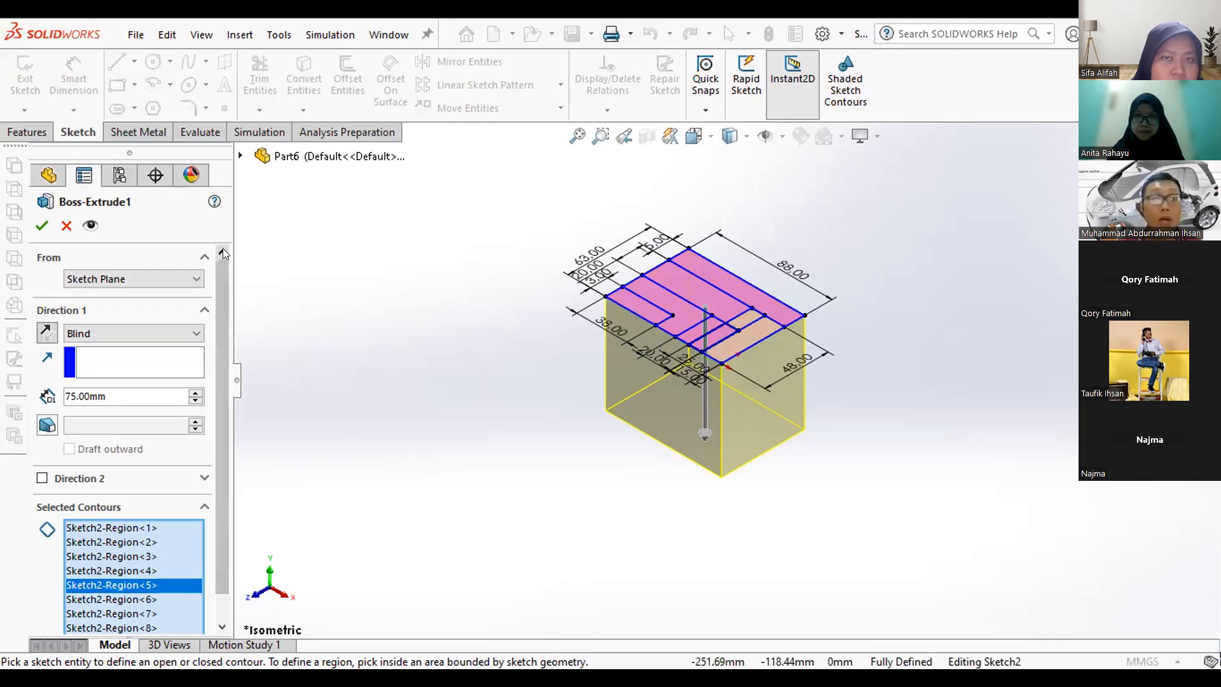
{"action": "left_click", "coordinate": [67, 227]}
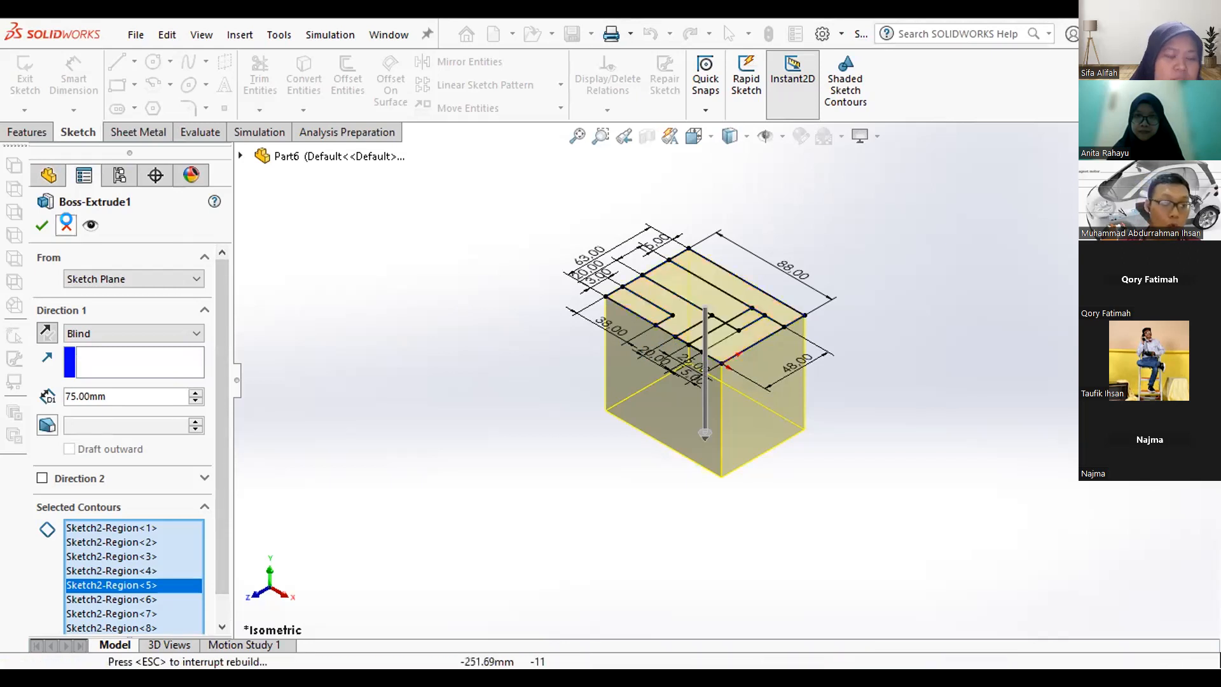